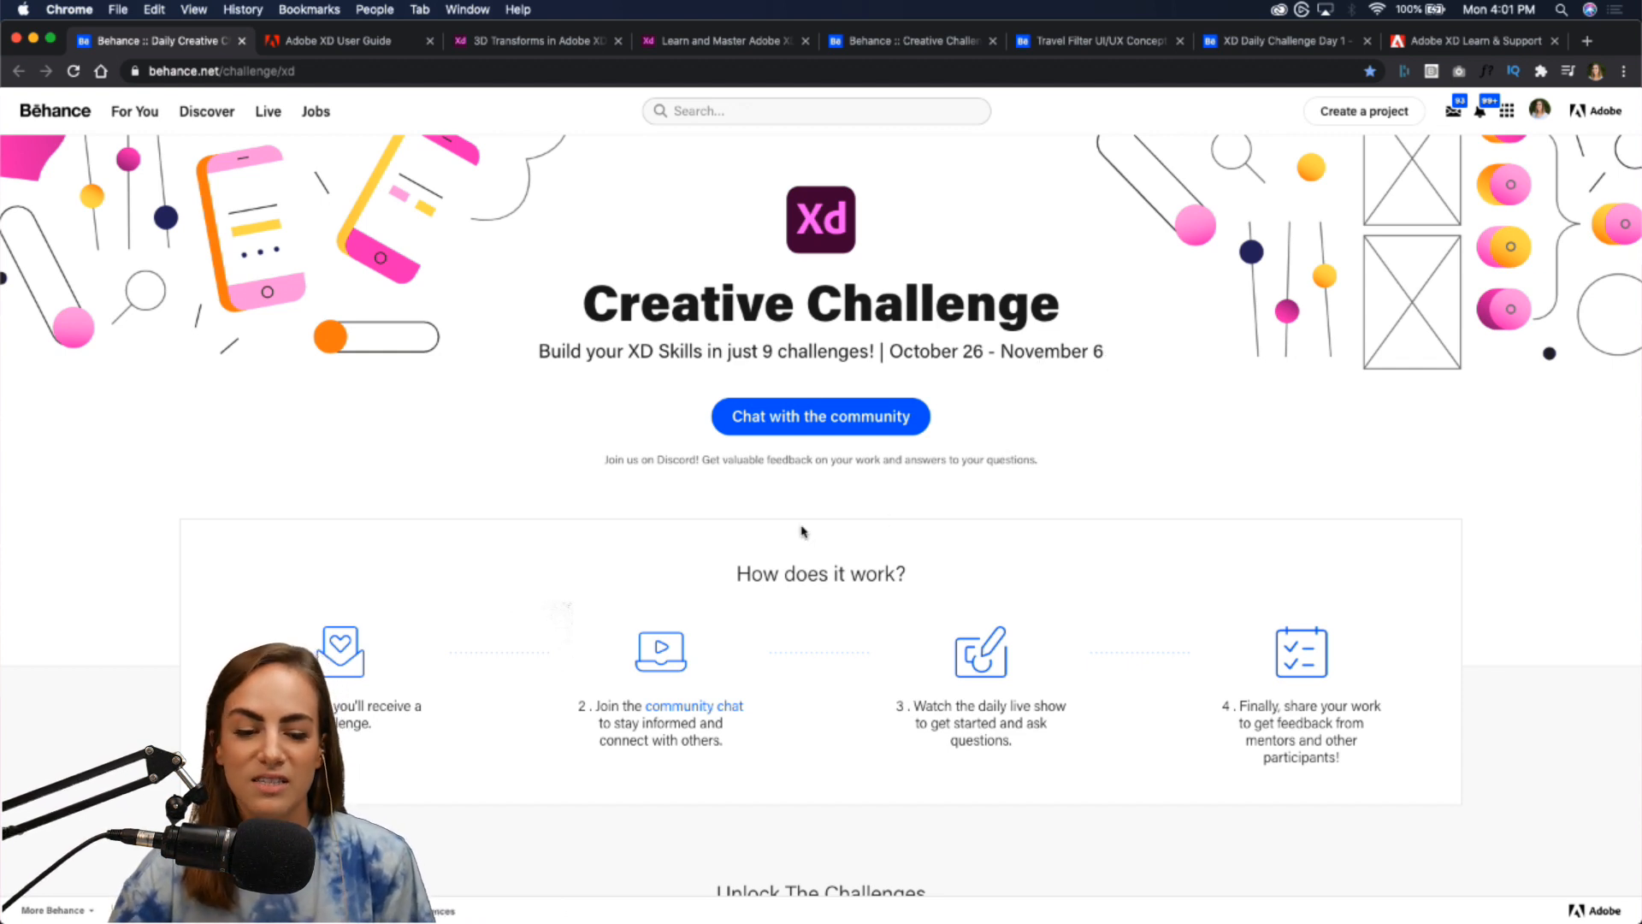
# - View the challenge community's Discord invite page and the Creative Cloud app list, closing each one
pyautogui.click(852, 417)
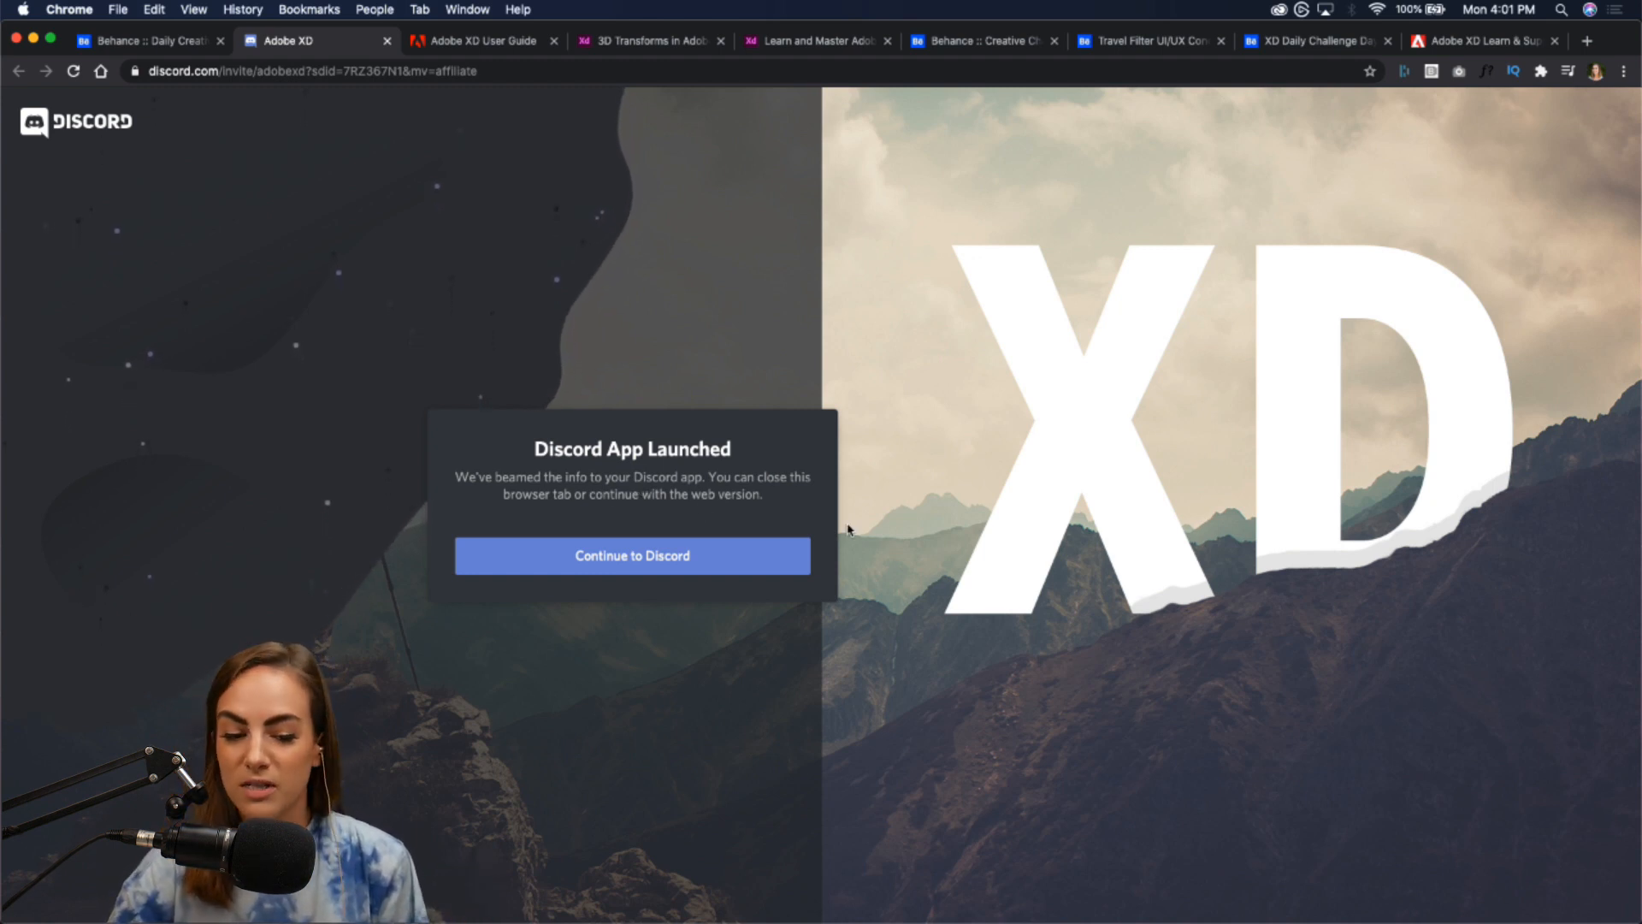
pyautogui.click(388, 41)
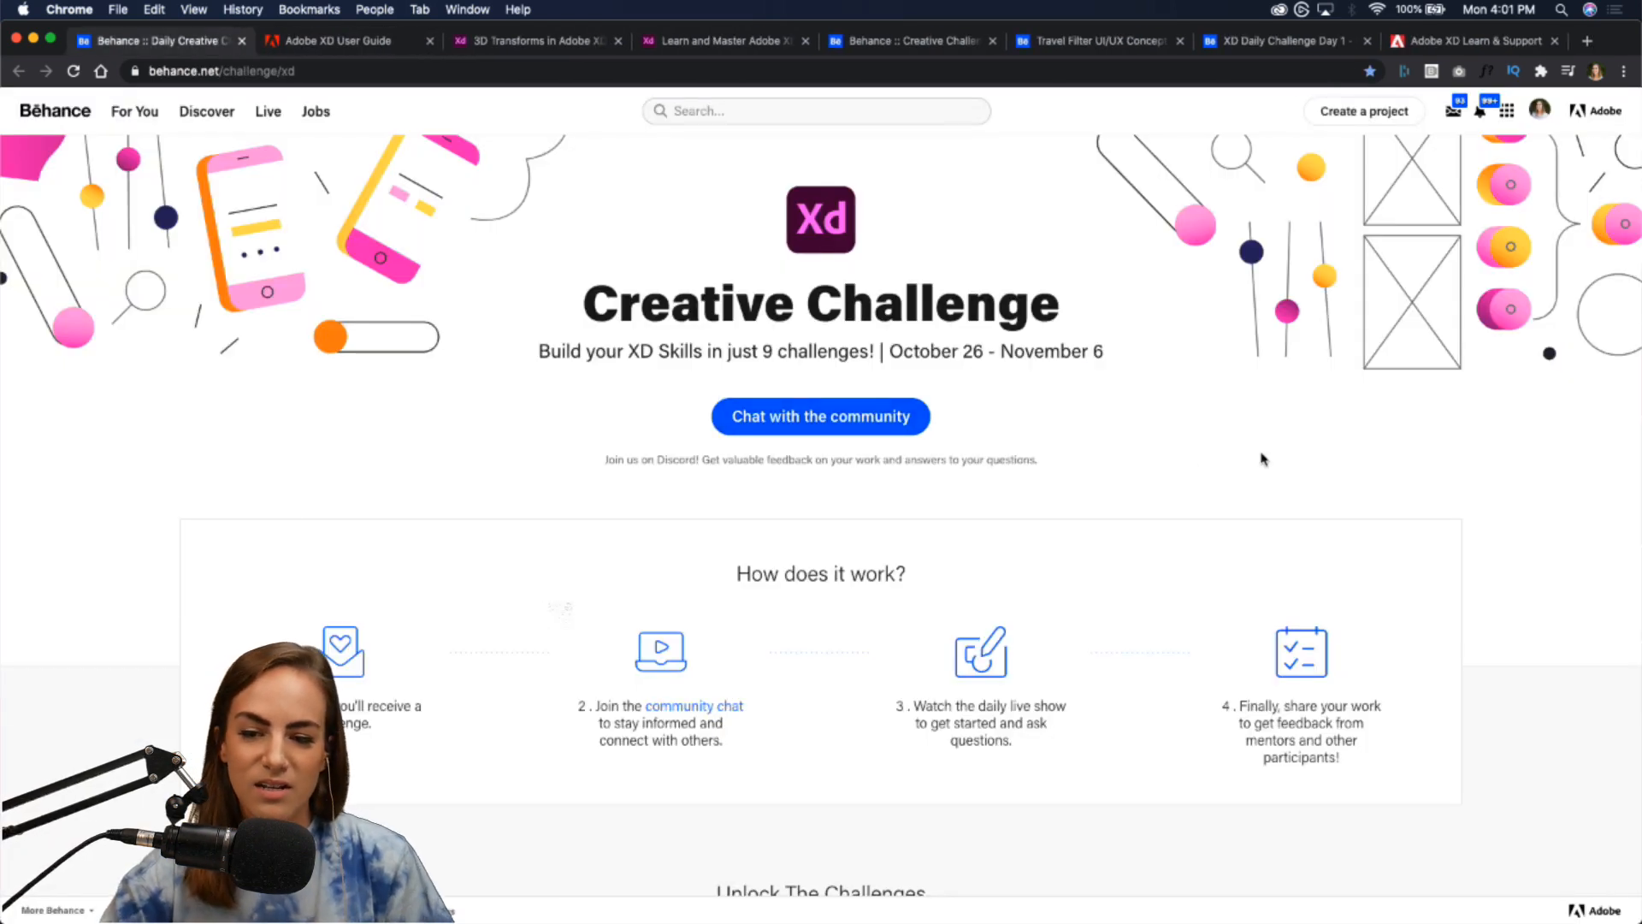
pyautogui.click(1278, 10)
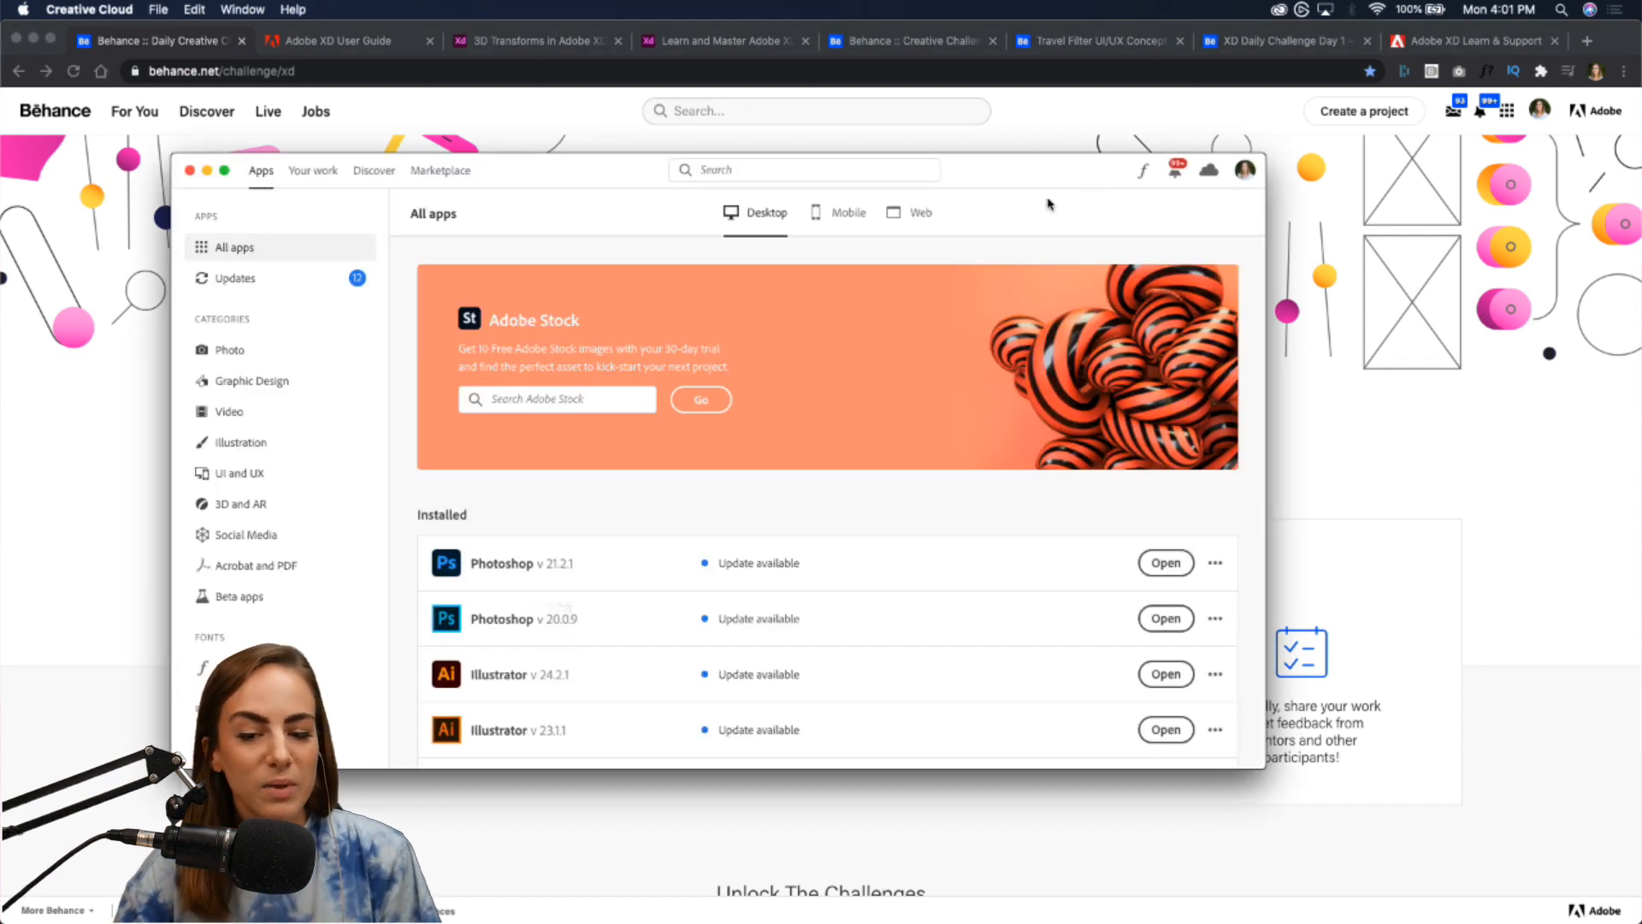
pyautogui.click(190, 170)
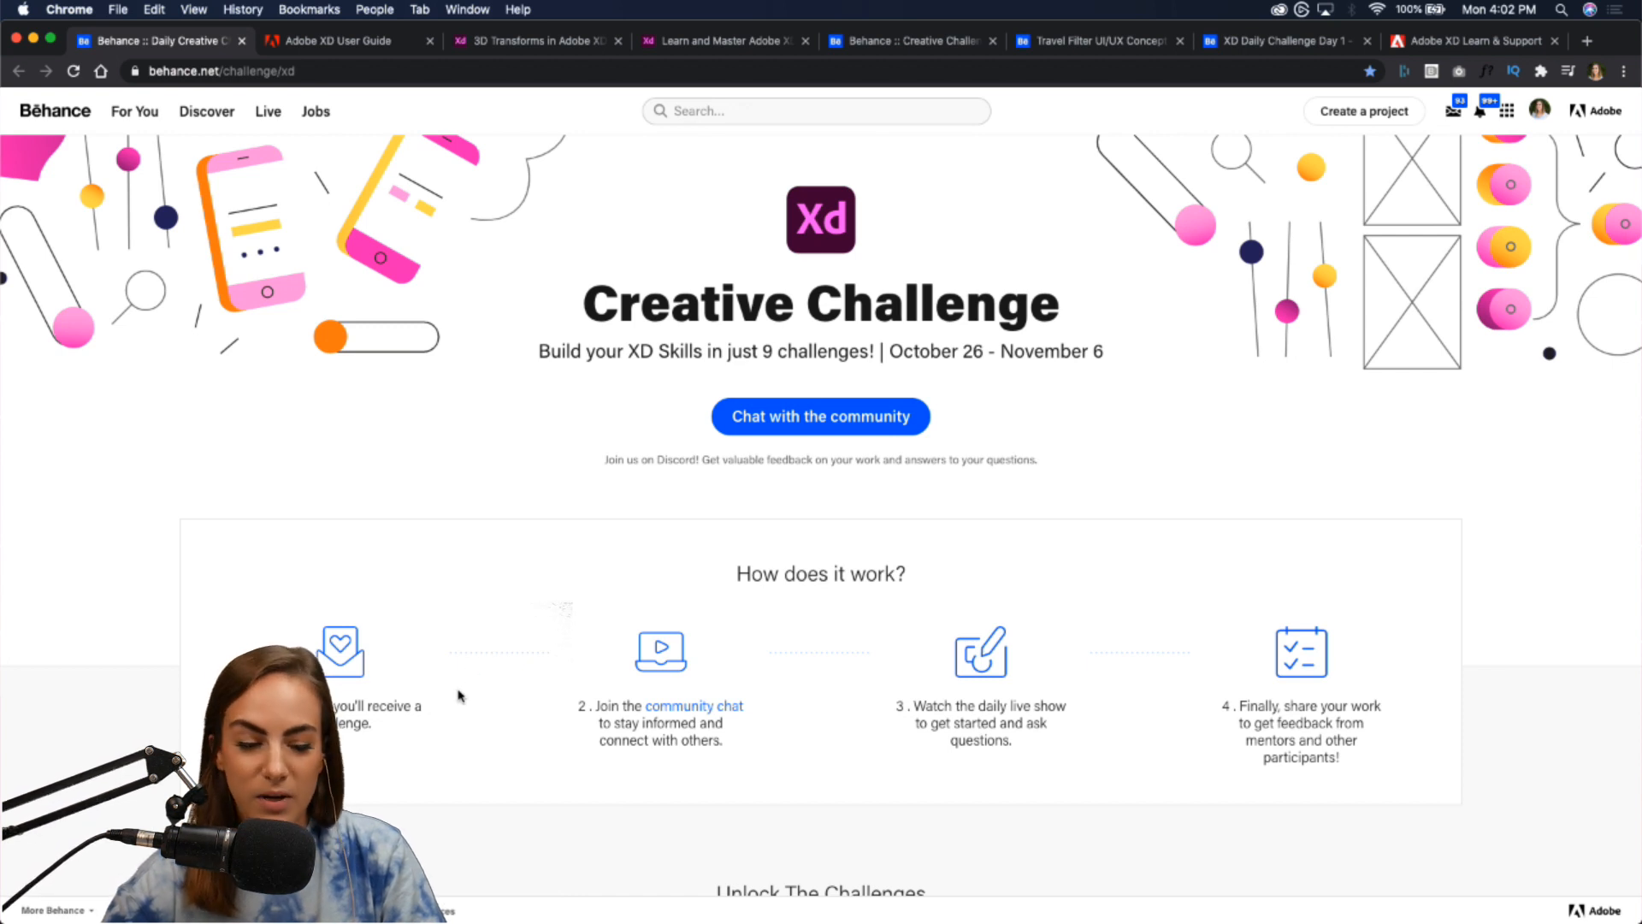
# - Examine the dates of the locked daily challenges and the explanation of how the XD Creative Challenge works
pyautogui.scroll(-6, 459, 695)
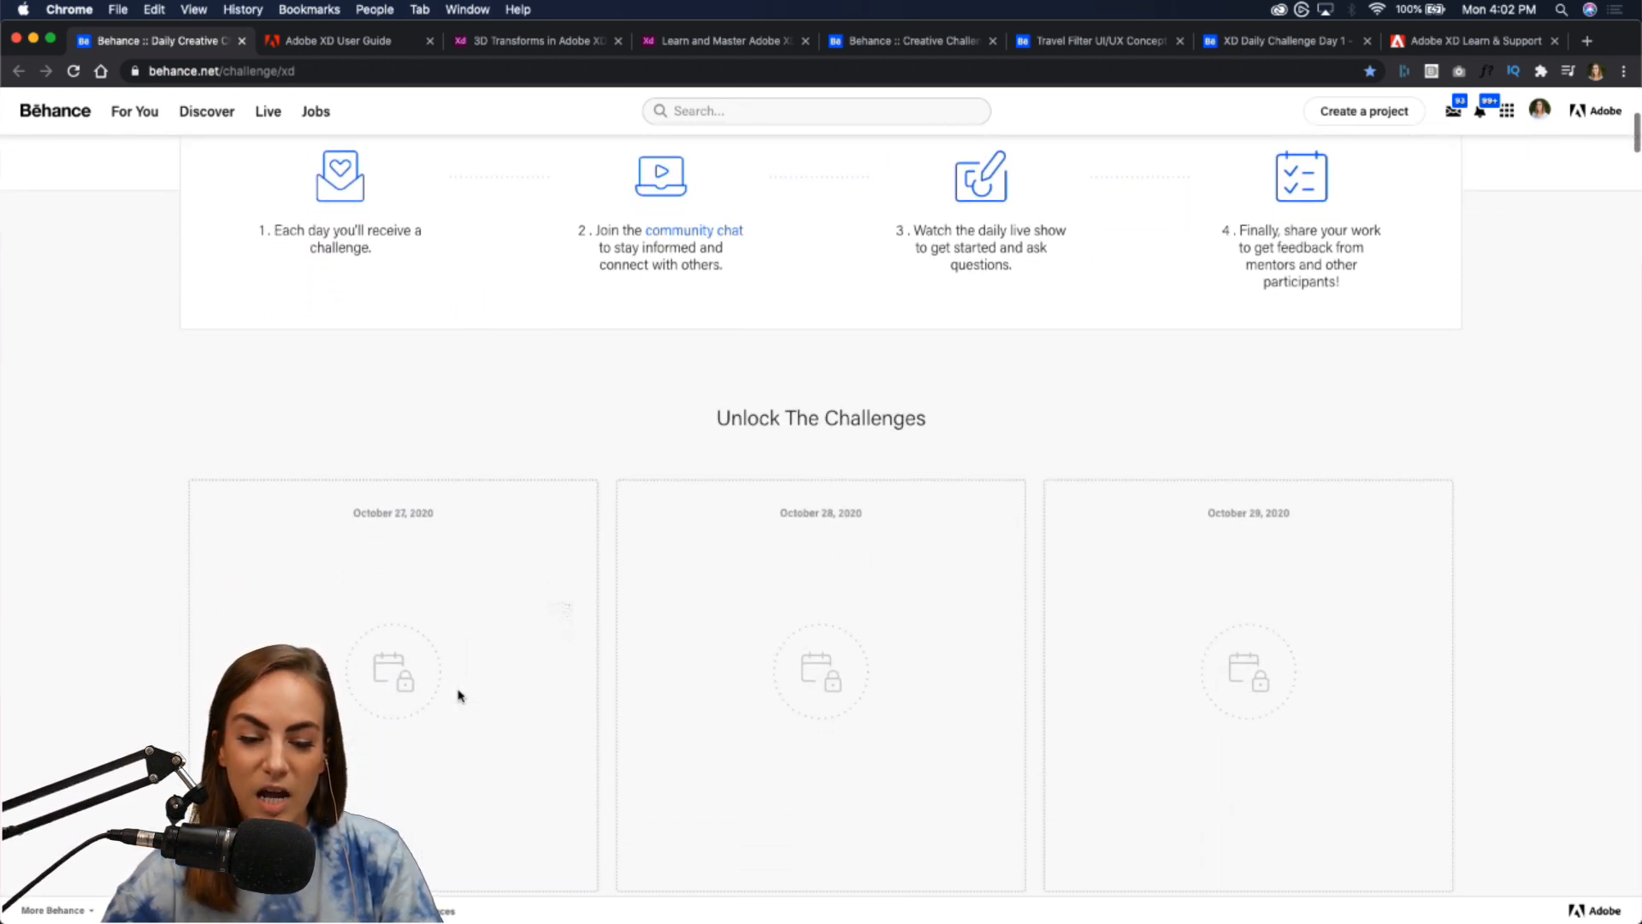
pyautogui.scroll(-3, 459, 695)
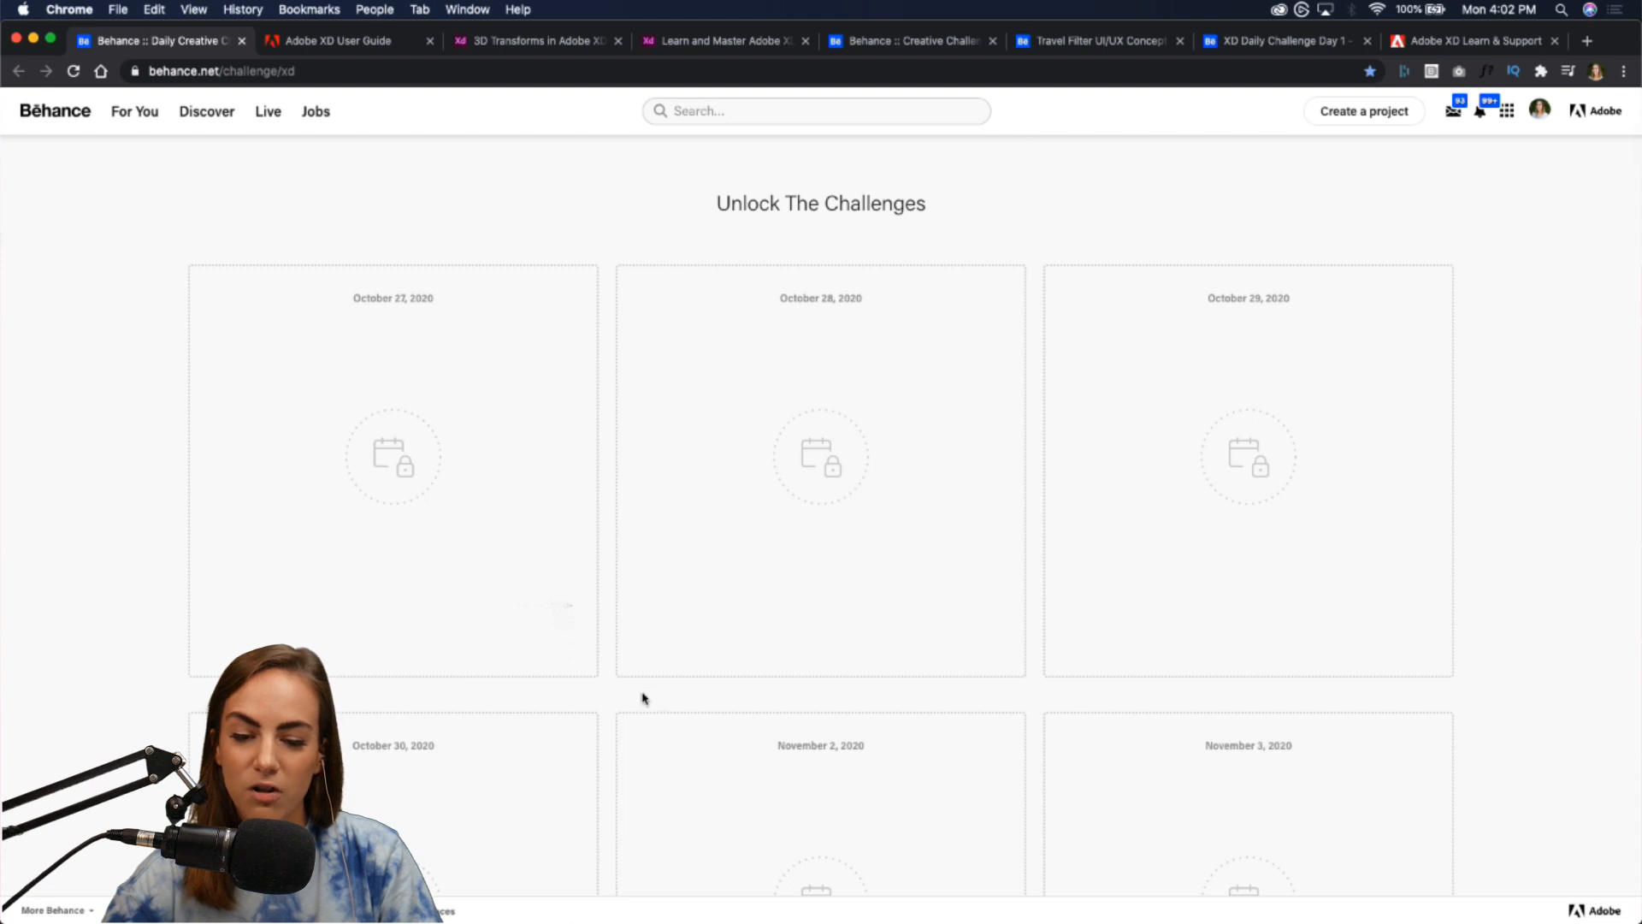
pyautogui.scroll(-6, 644, 697)
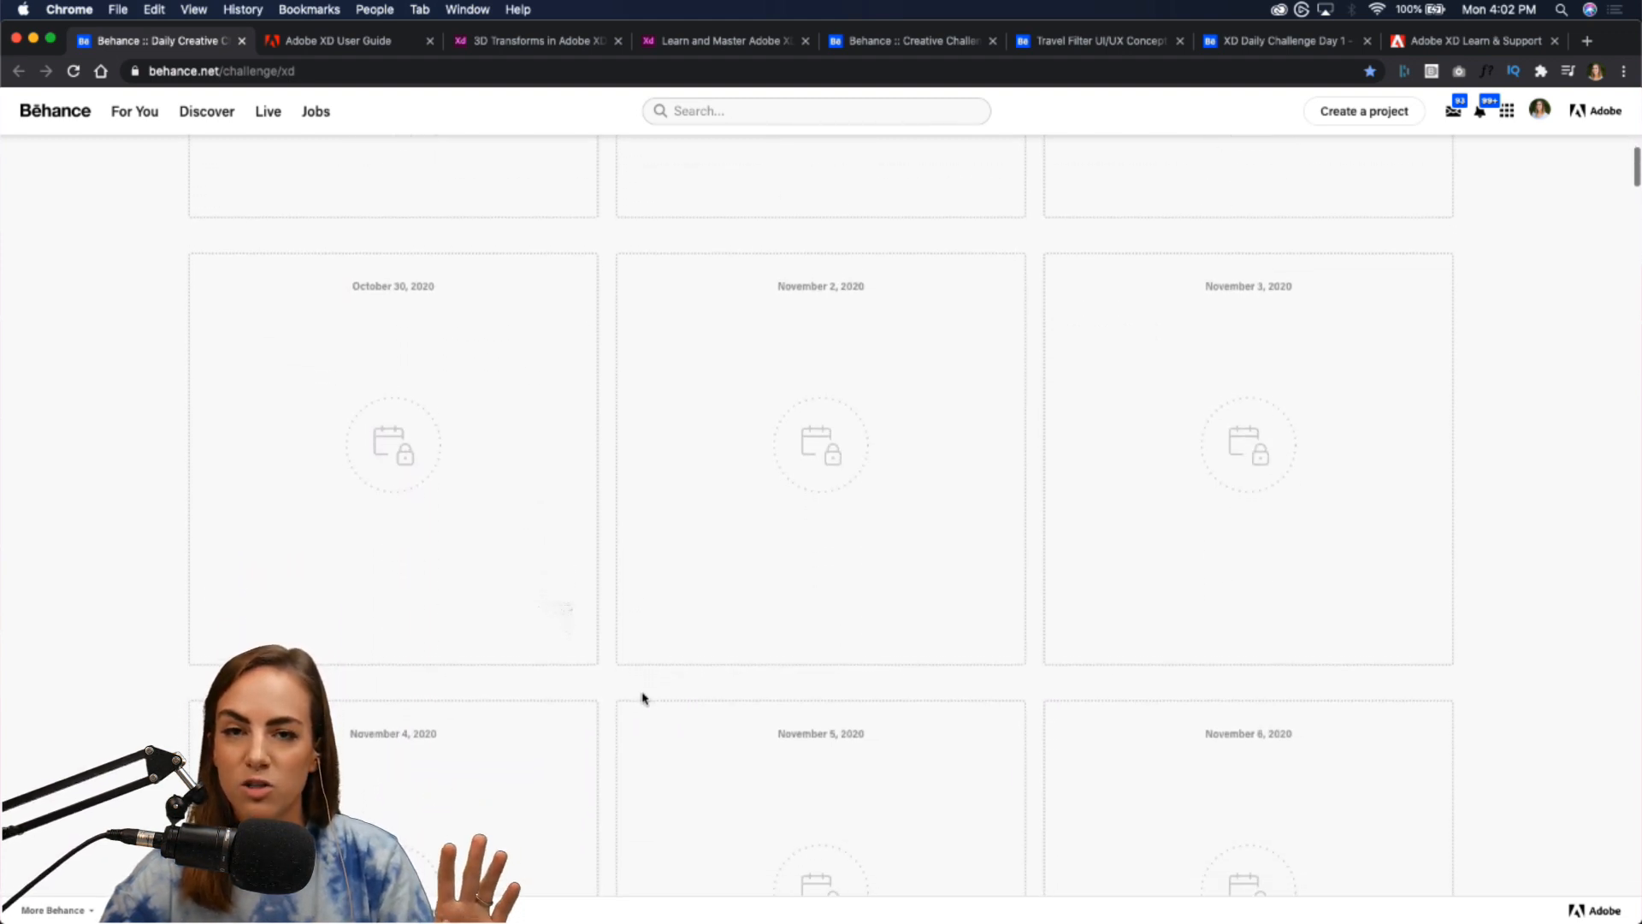
pyautogui.scroll(-1, 644, 698)
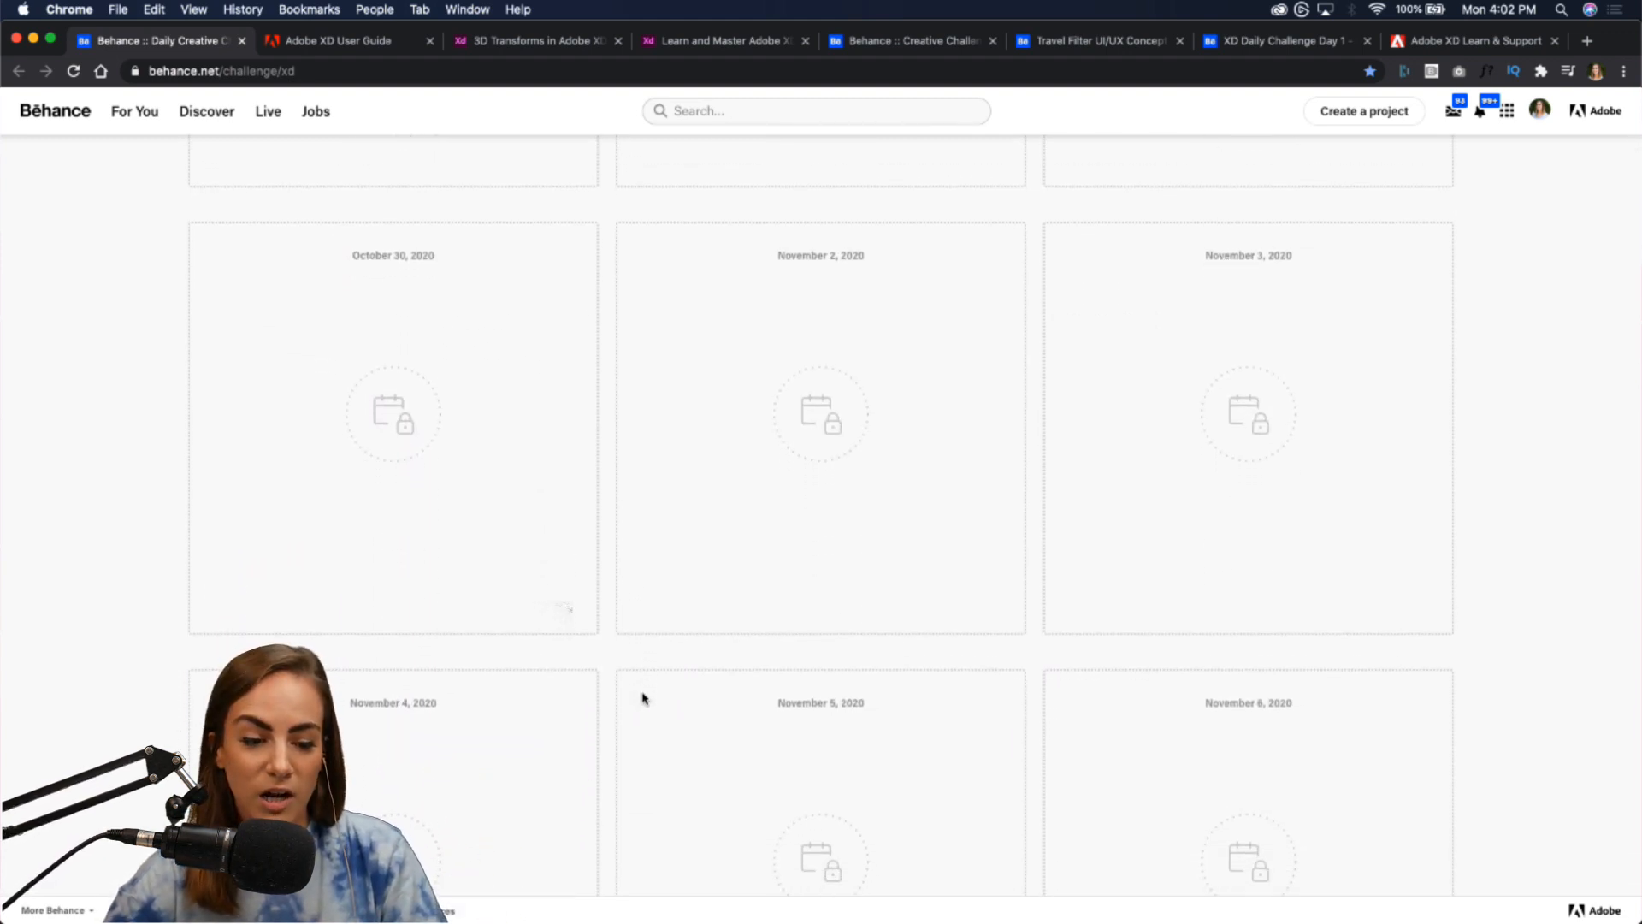
pyautogui.scroll(8, 644, 698)
pyautogui.scroll(2, 644, 698)
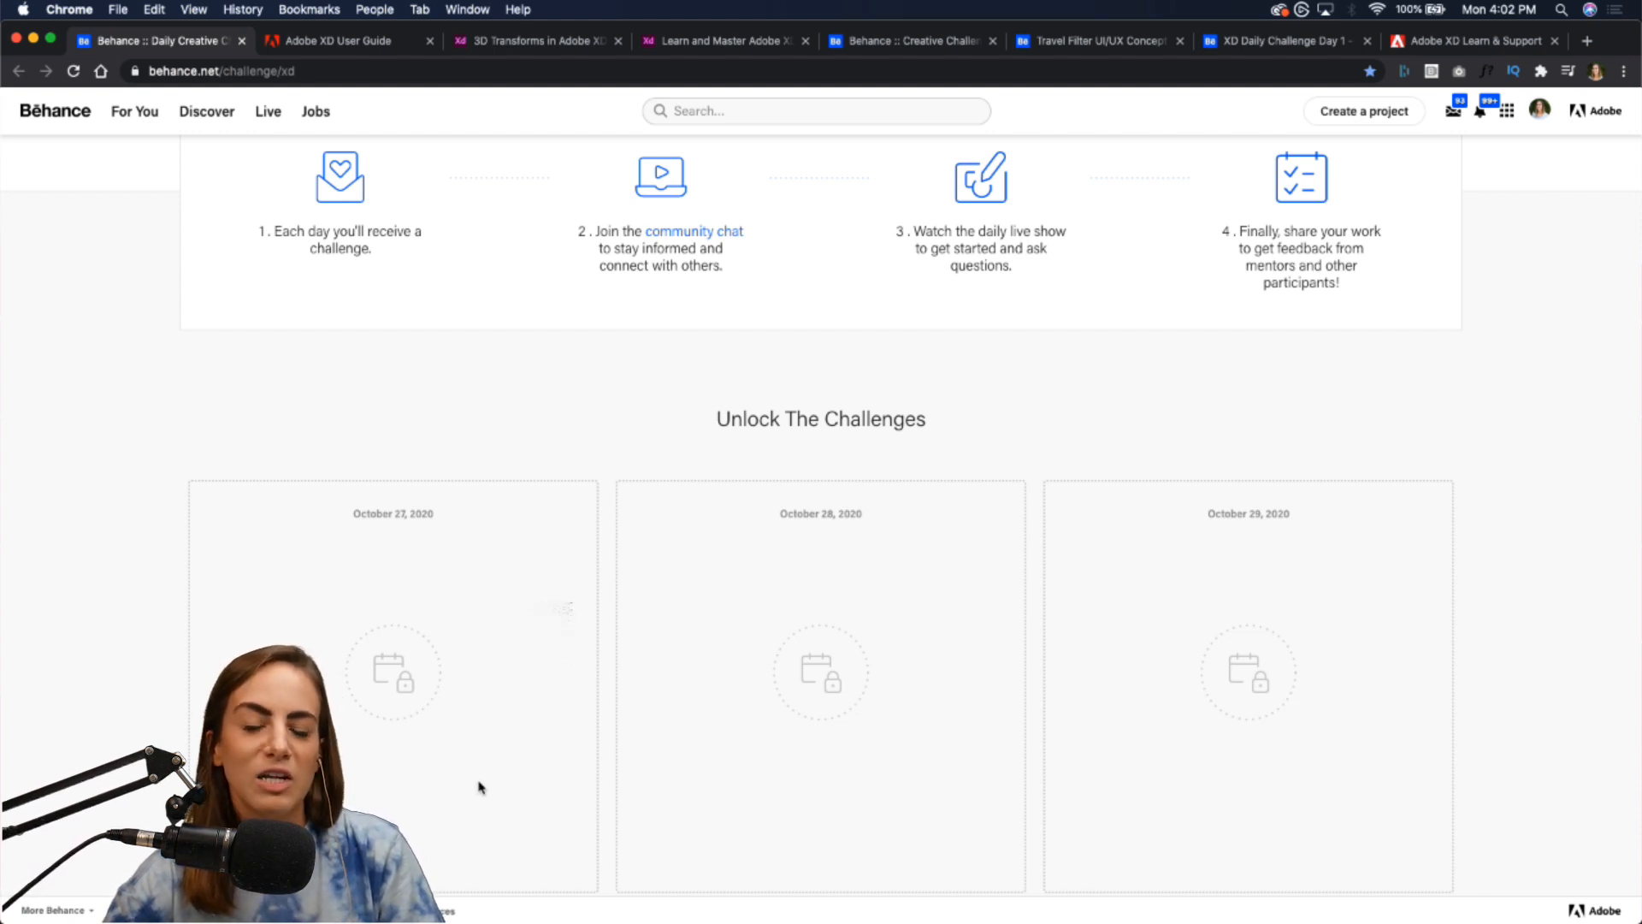
pyautogui.scroll(5, 430, 787)
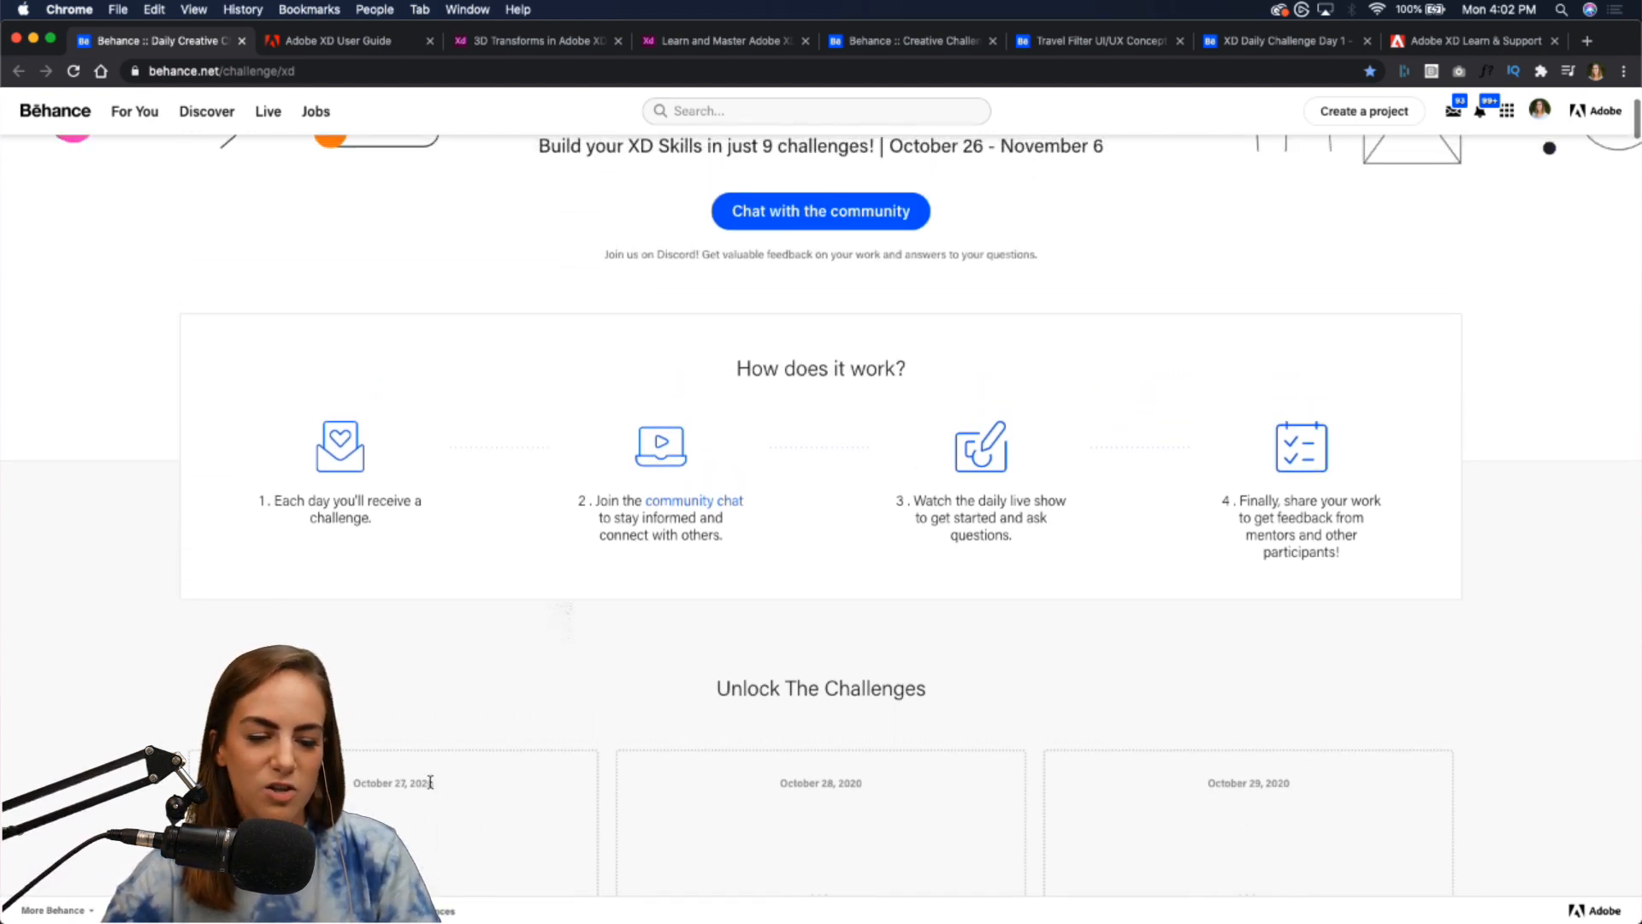
pyautogui.scroll(1, 430, 787)
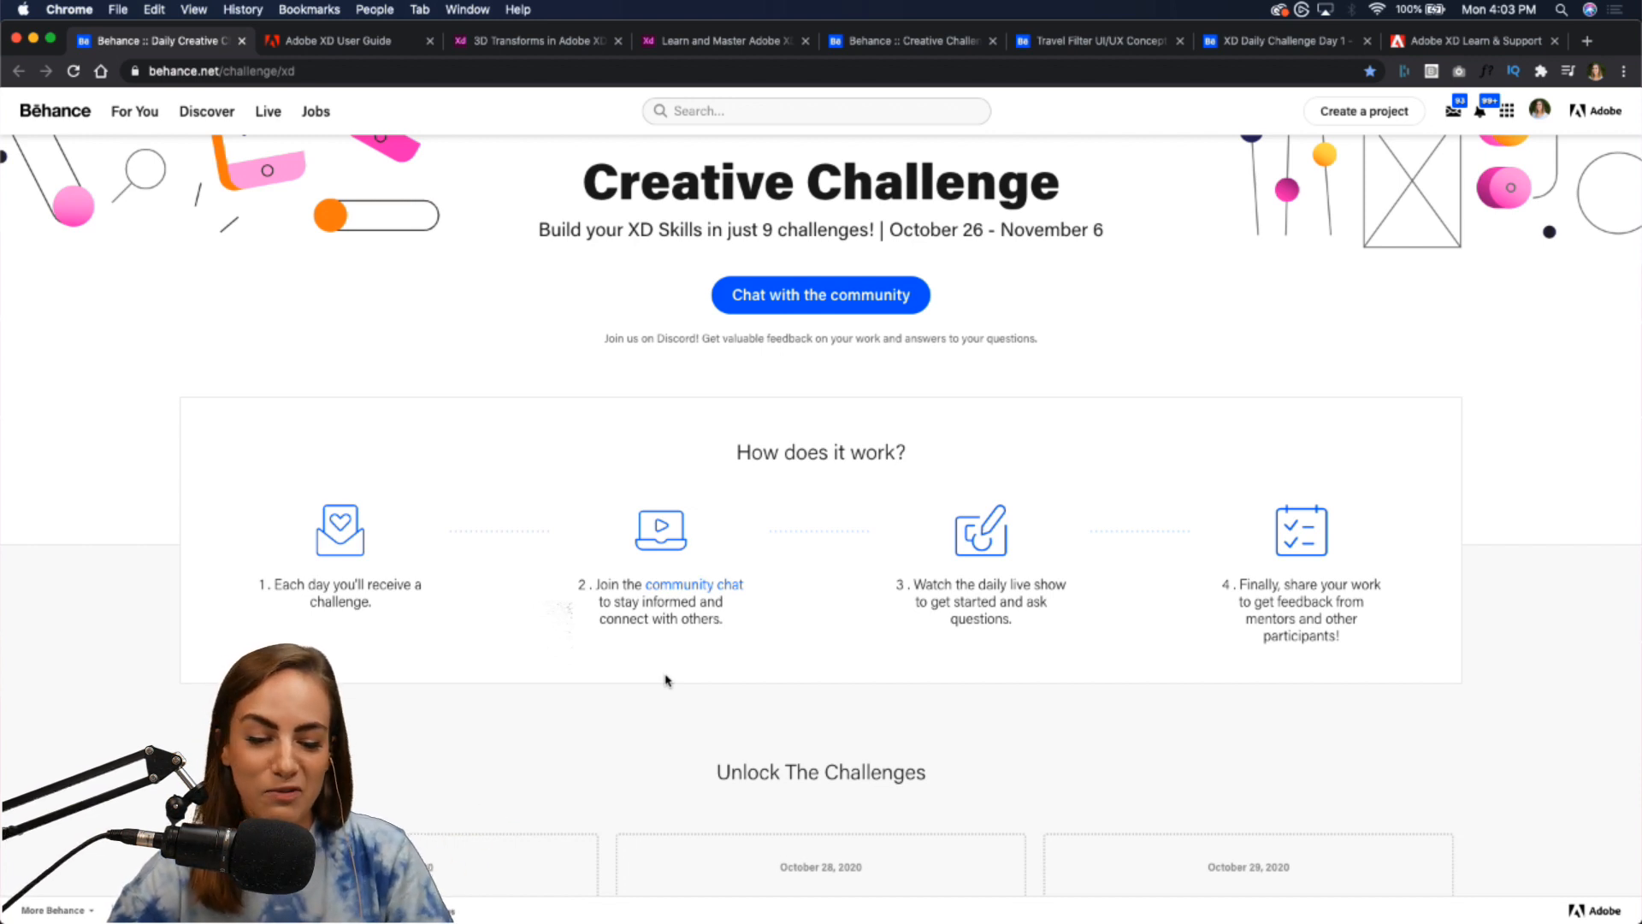
# - Open and close the community chat invite, and view the challenge page's Next Steps section
pyautogui.click(707, 587)
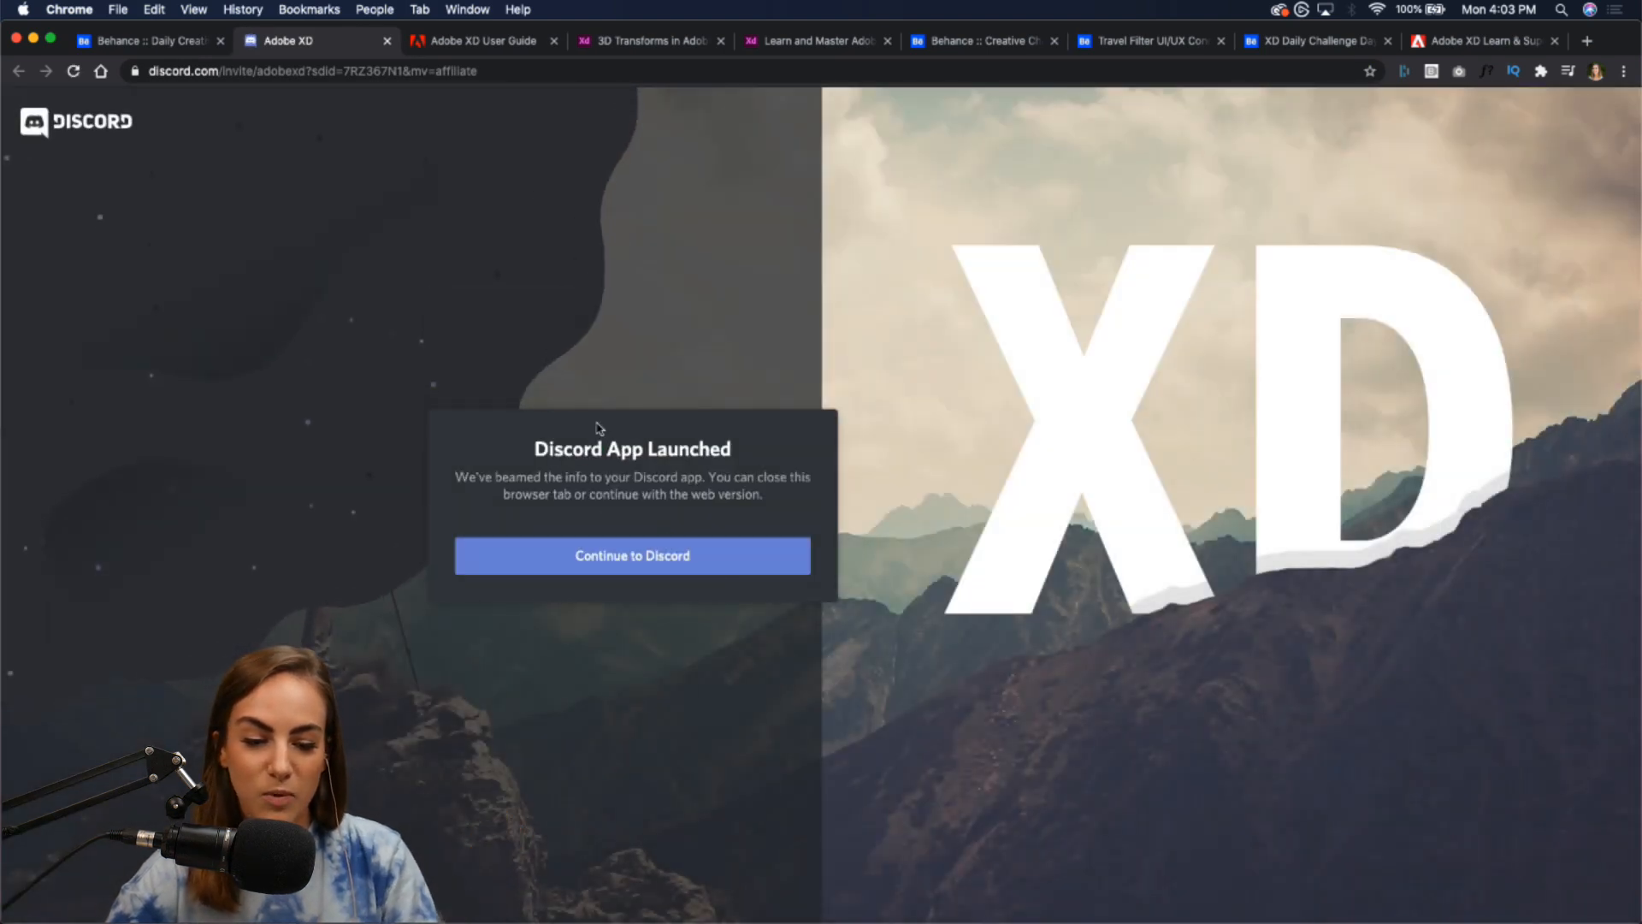
pyautogui.click(386, 40)
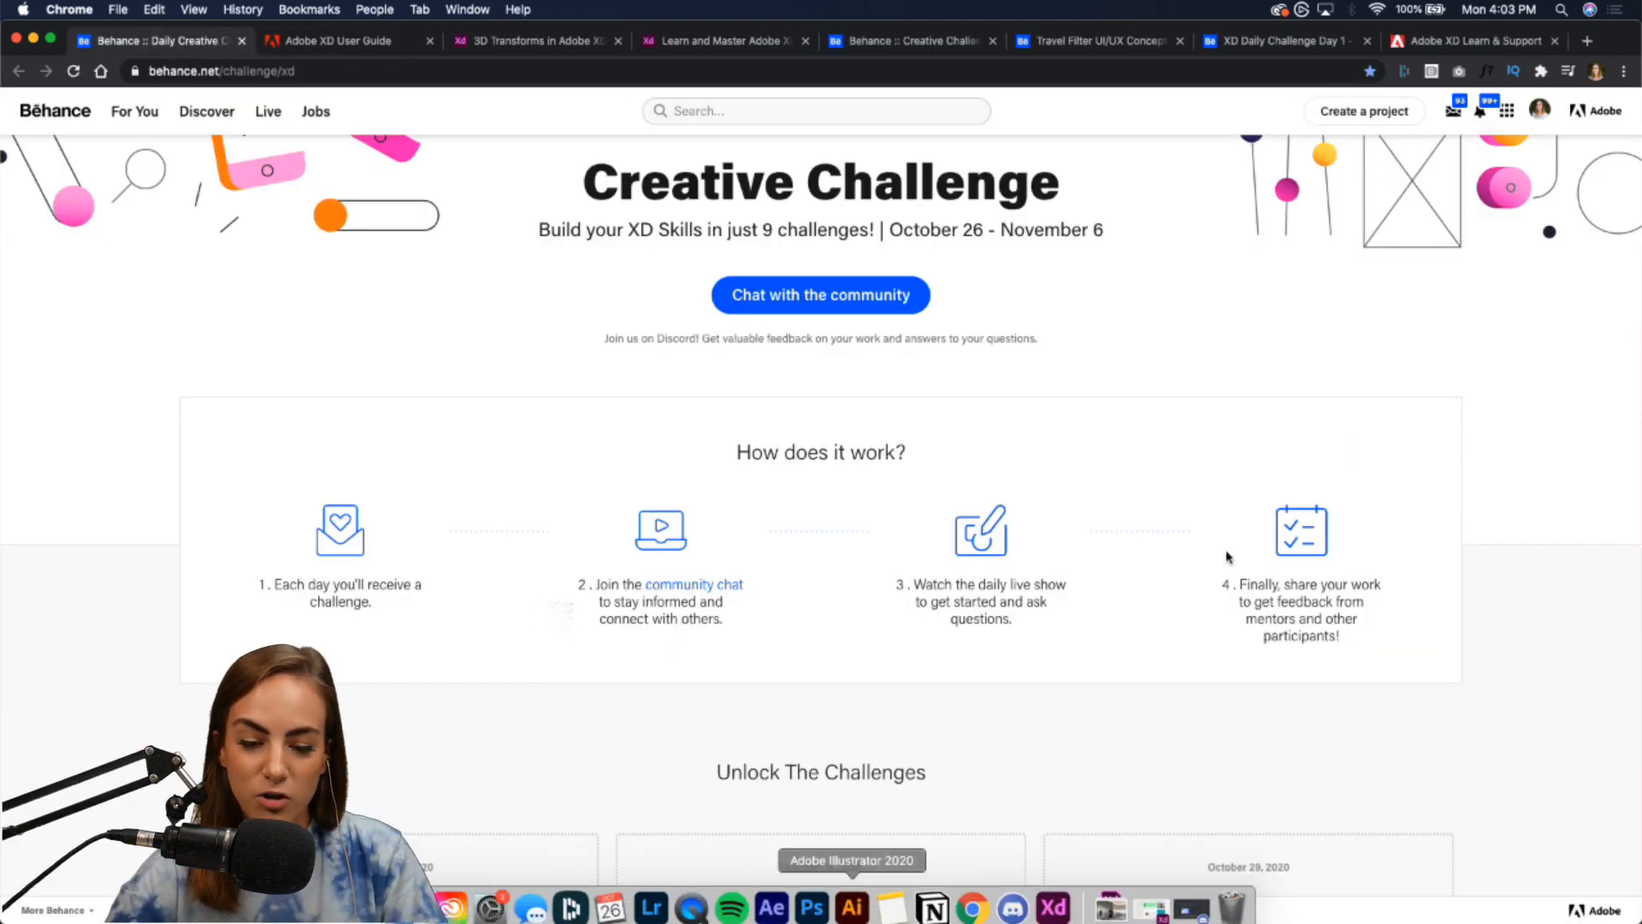
pyautogui.scroll(-15, 1236, 547)
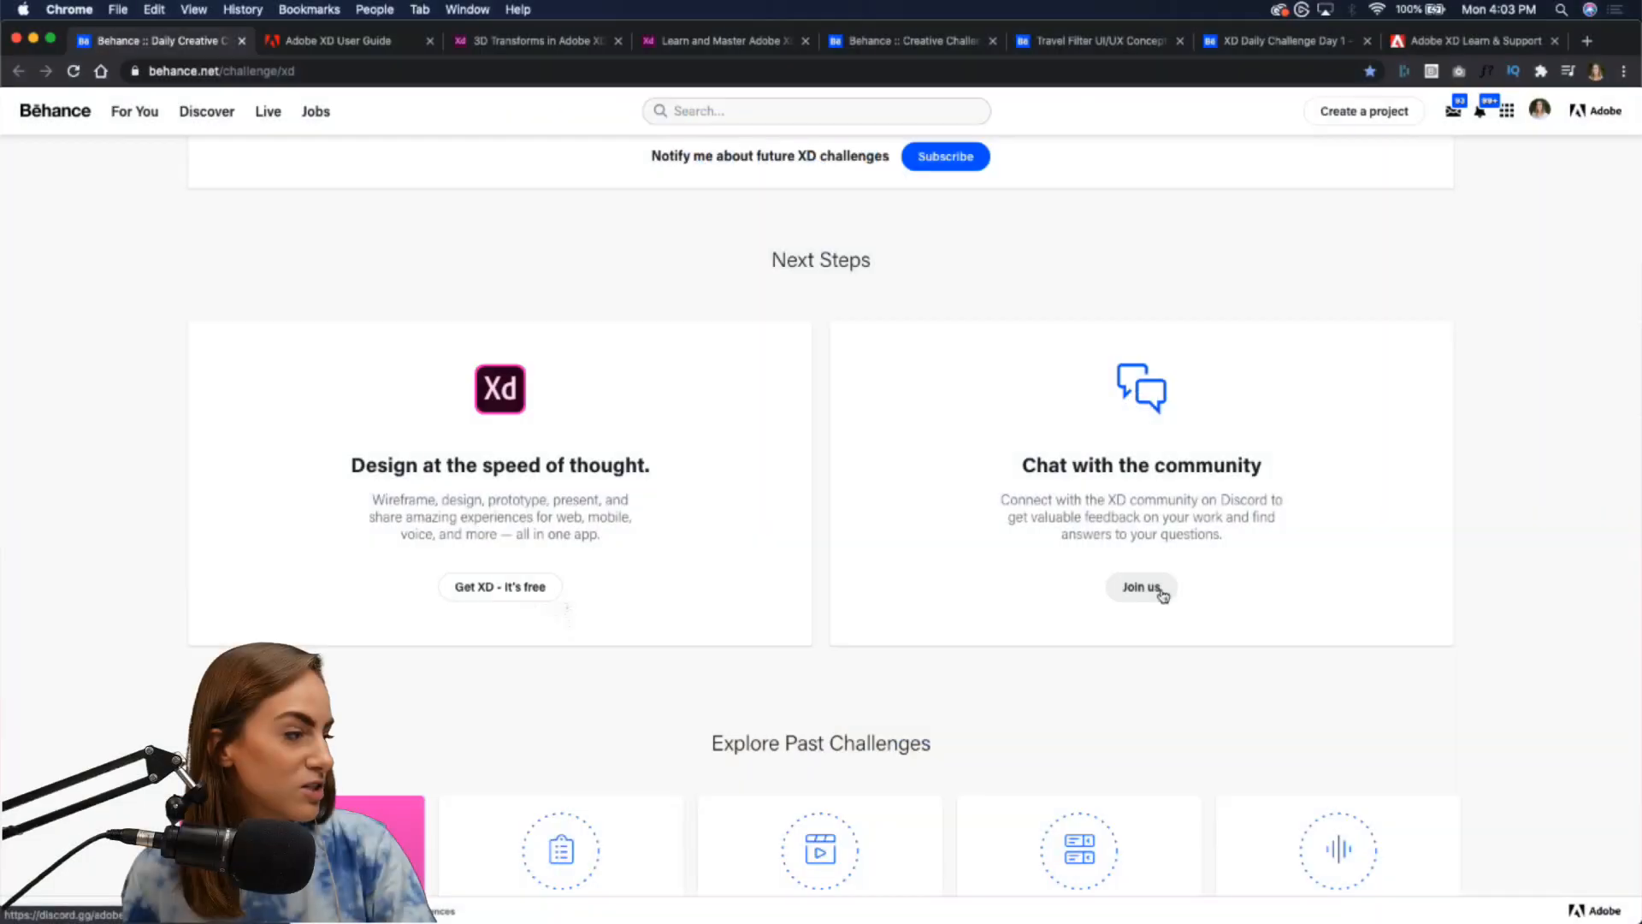
# - Switch to Discord and browse the shared designs and feedback in the Adobe XD server's current-challenge channel
pyautogui.click(1029, 917)
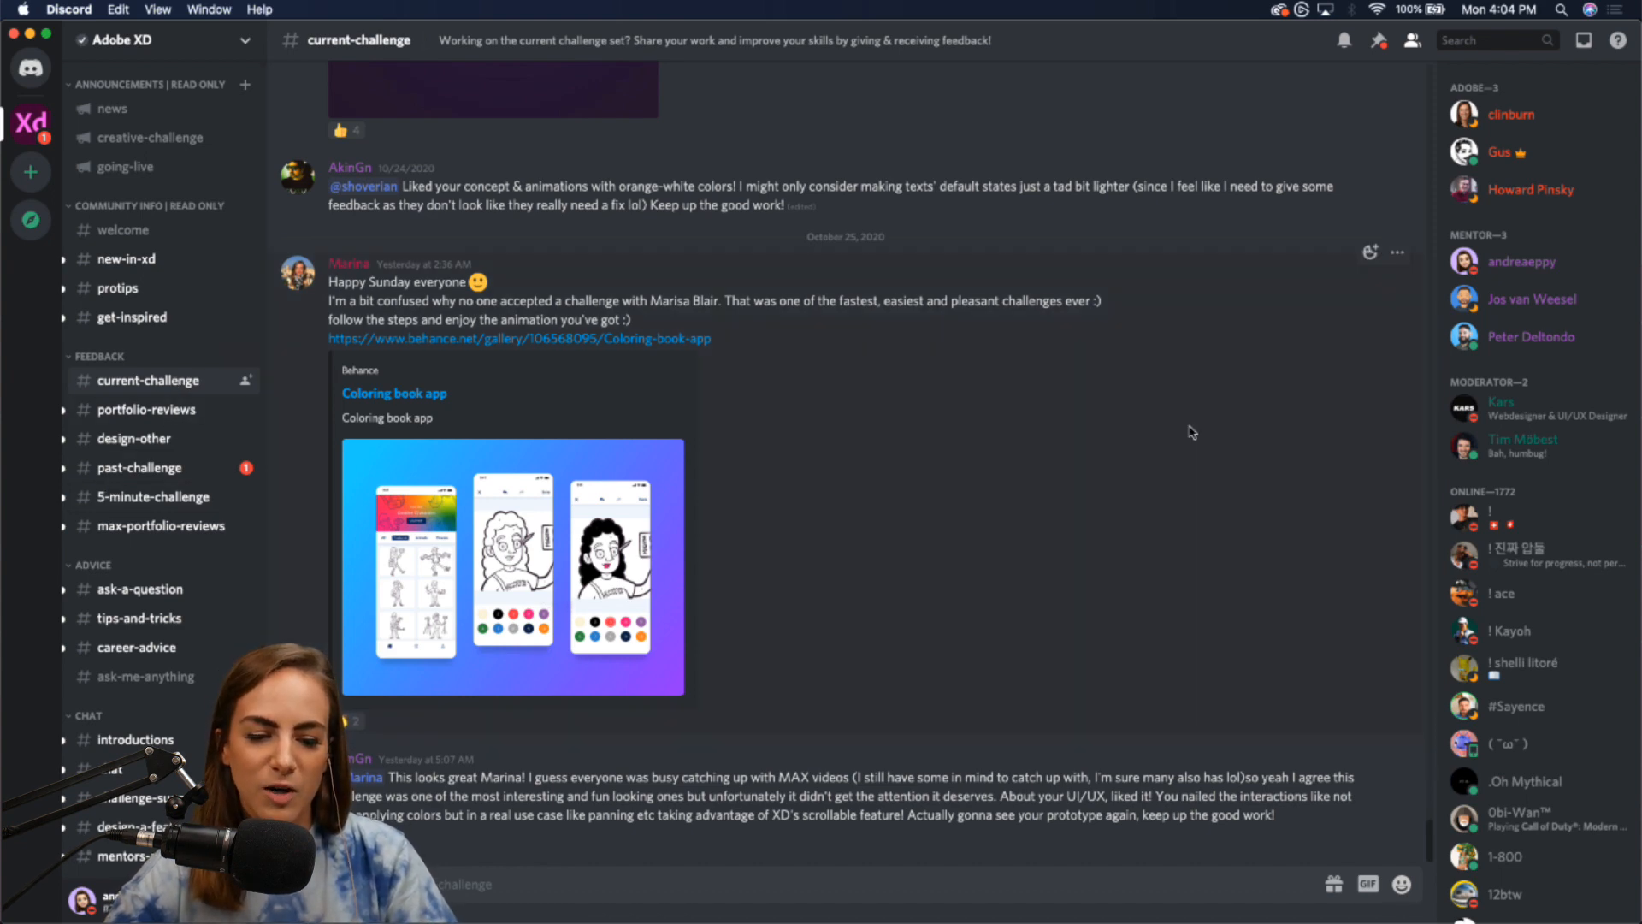
pyautogui.scroll(5, 1192, 432)
pyautogui.scroll(11, 1192, 432)
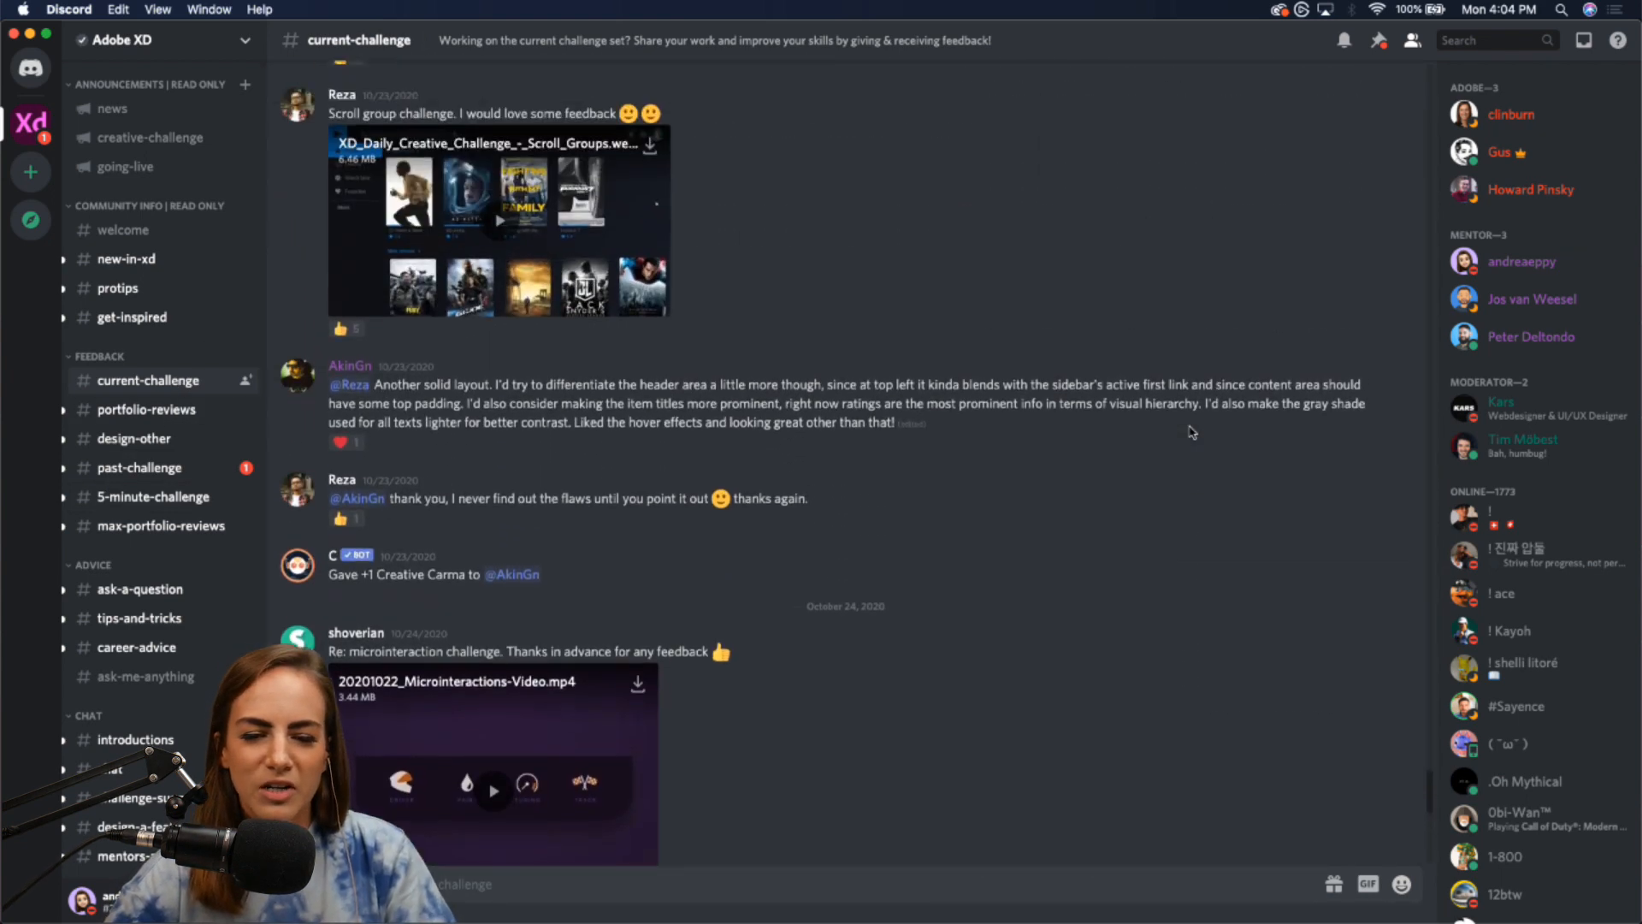
pyautogui.scroll(11, 1191, 432)
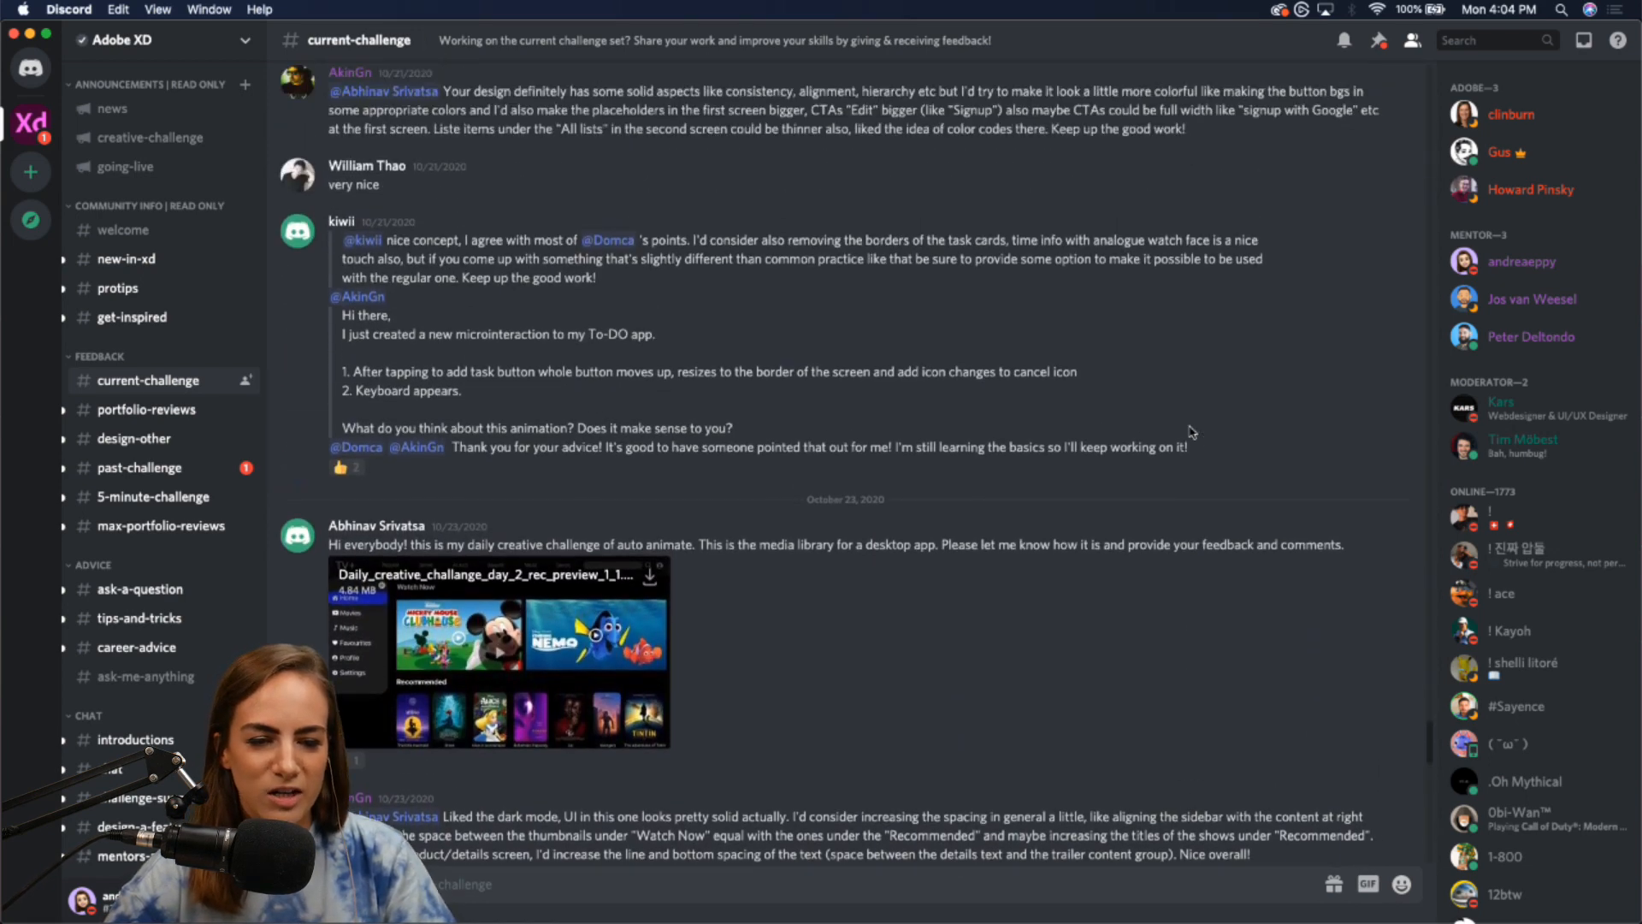
pyautogui.scroll(11, 1191, 431)
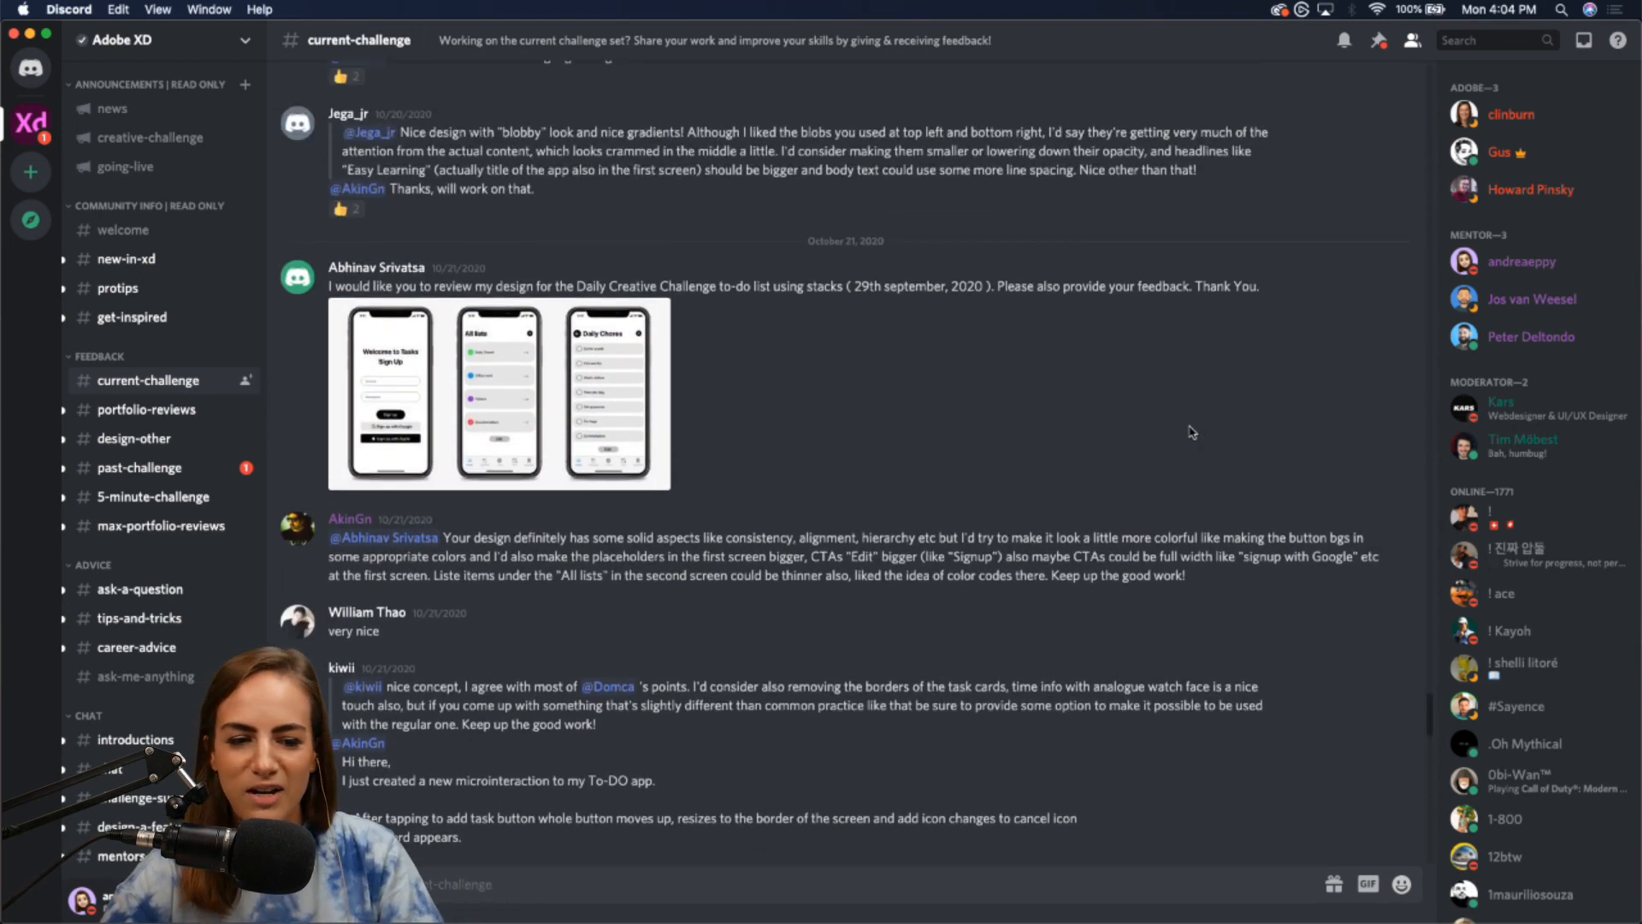
pyautogui.scroll(5, 1192, 432)
pyautogui.scroll(15, 1192, 431)
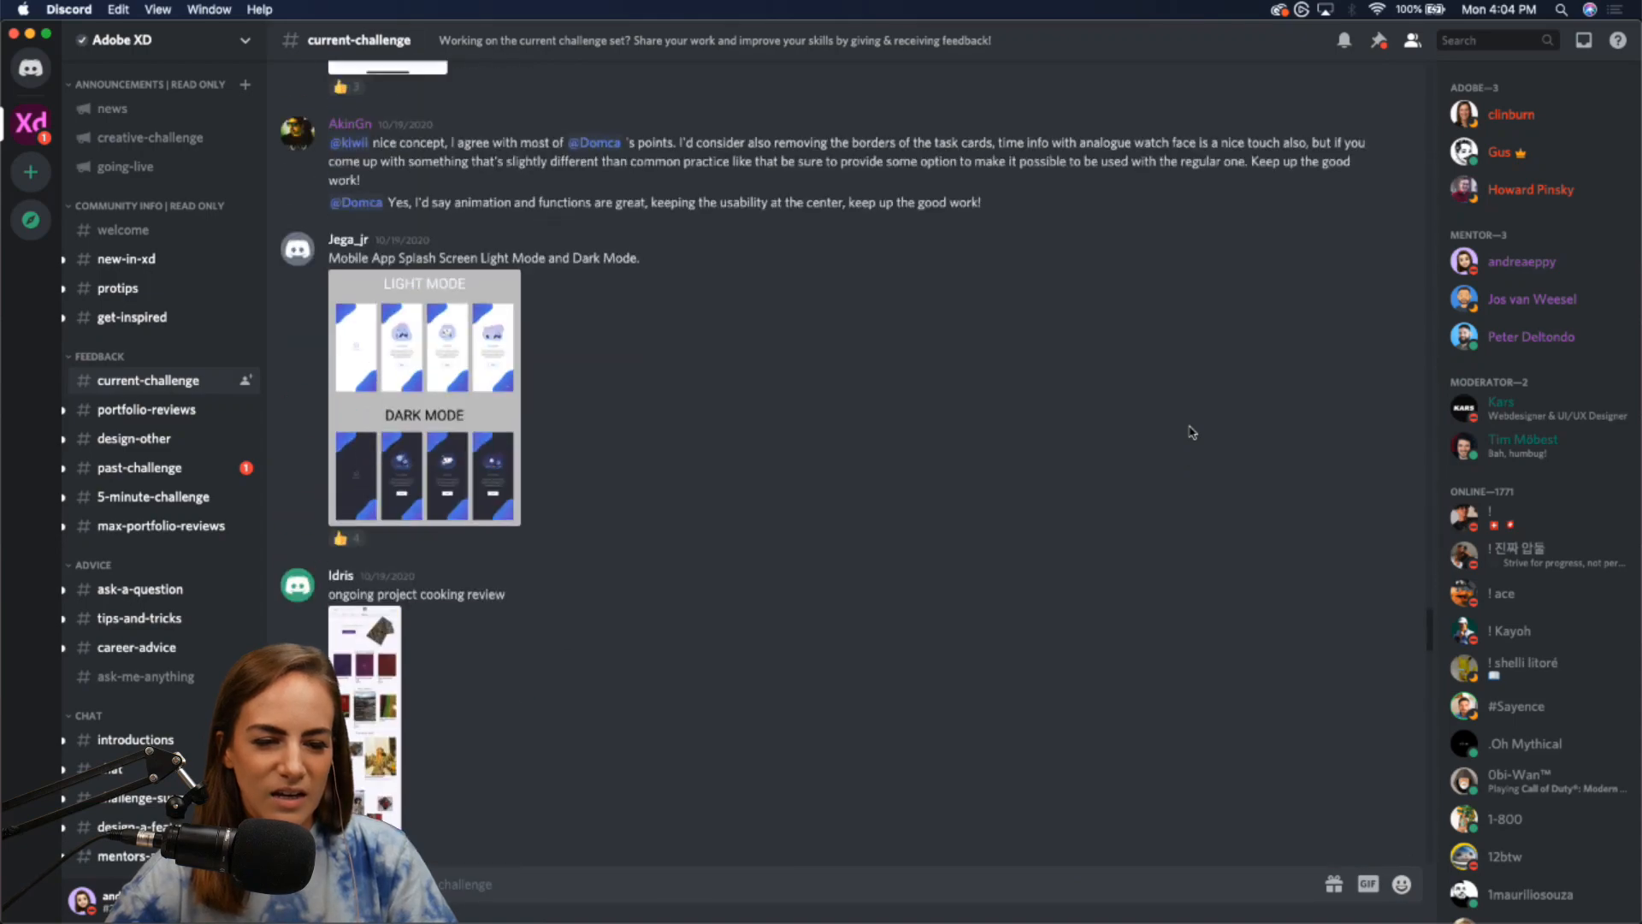
pyautogui.scroll(10, 1192, 431)
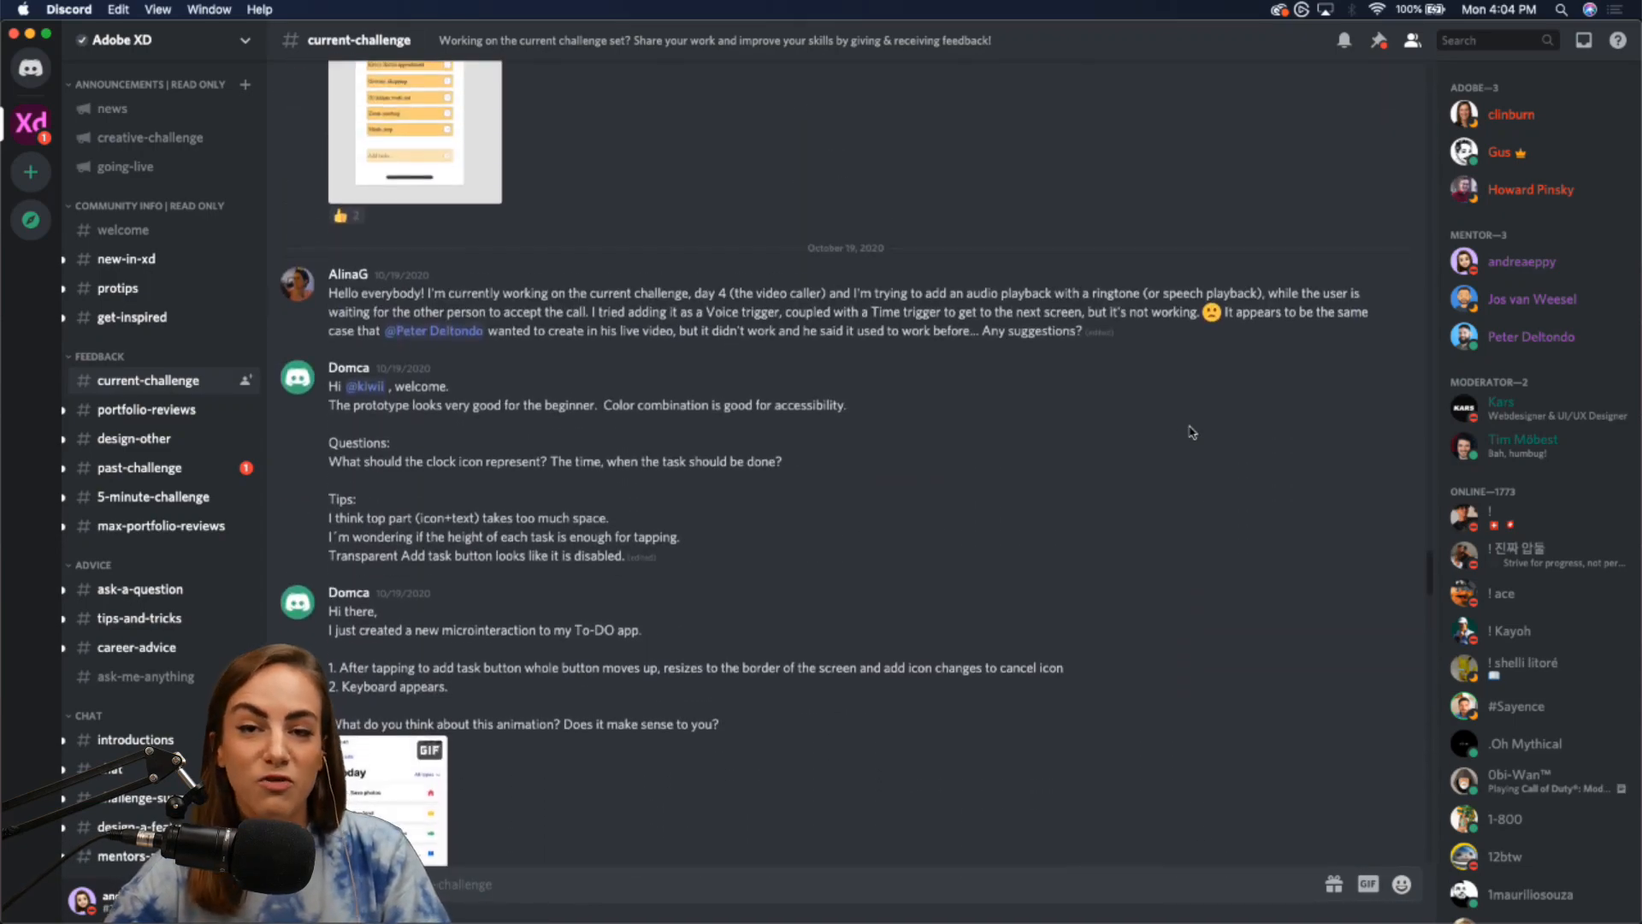
pyautogui.scroll(-15, 1192, 432)
pyautogui.scroll(-15, 1192, 432)
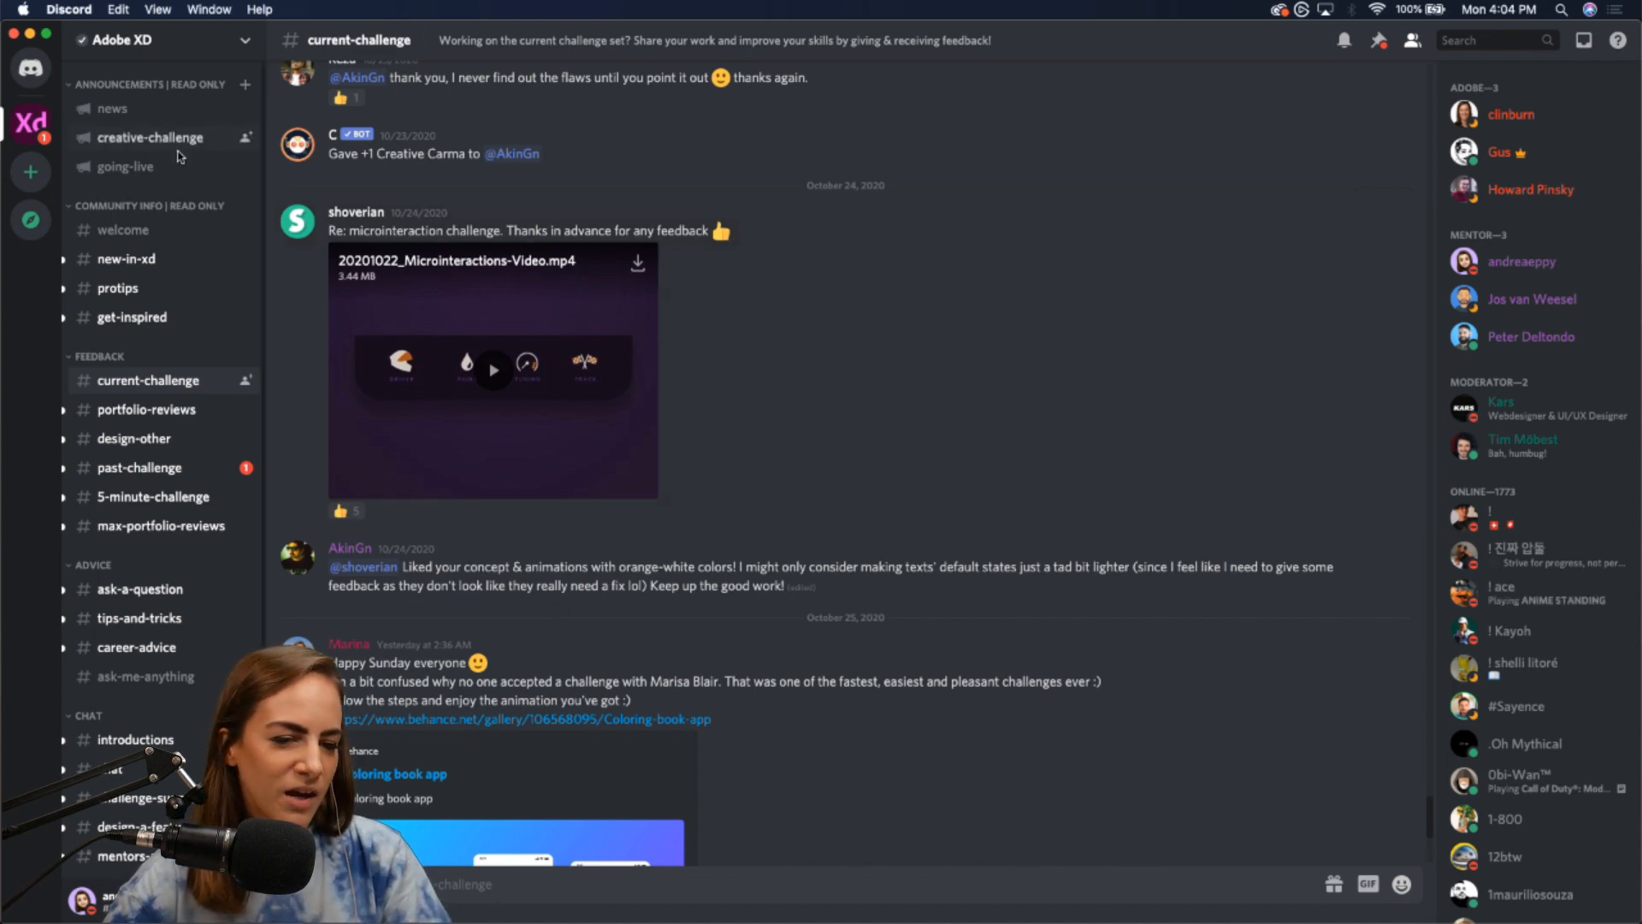
# - View the announcements in the creative-challenge channel and the discussions in the ask-a-question channel
pyautogui.click(143, 146)
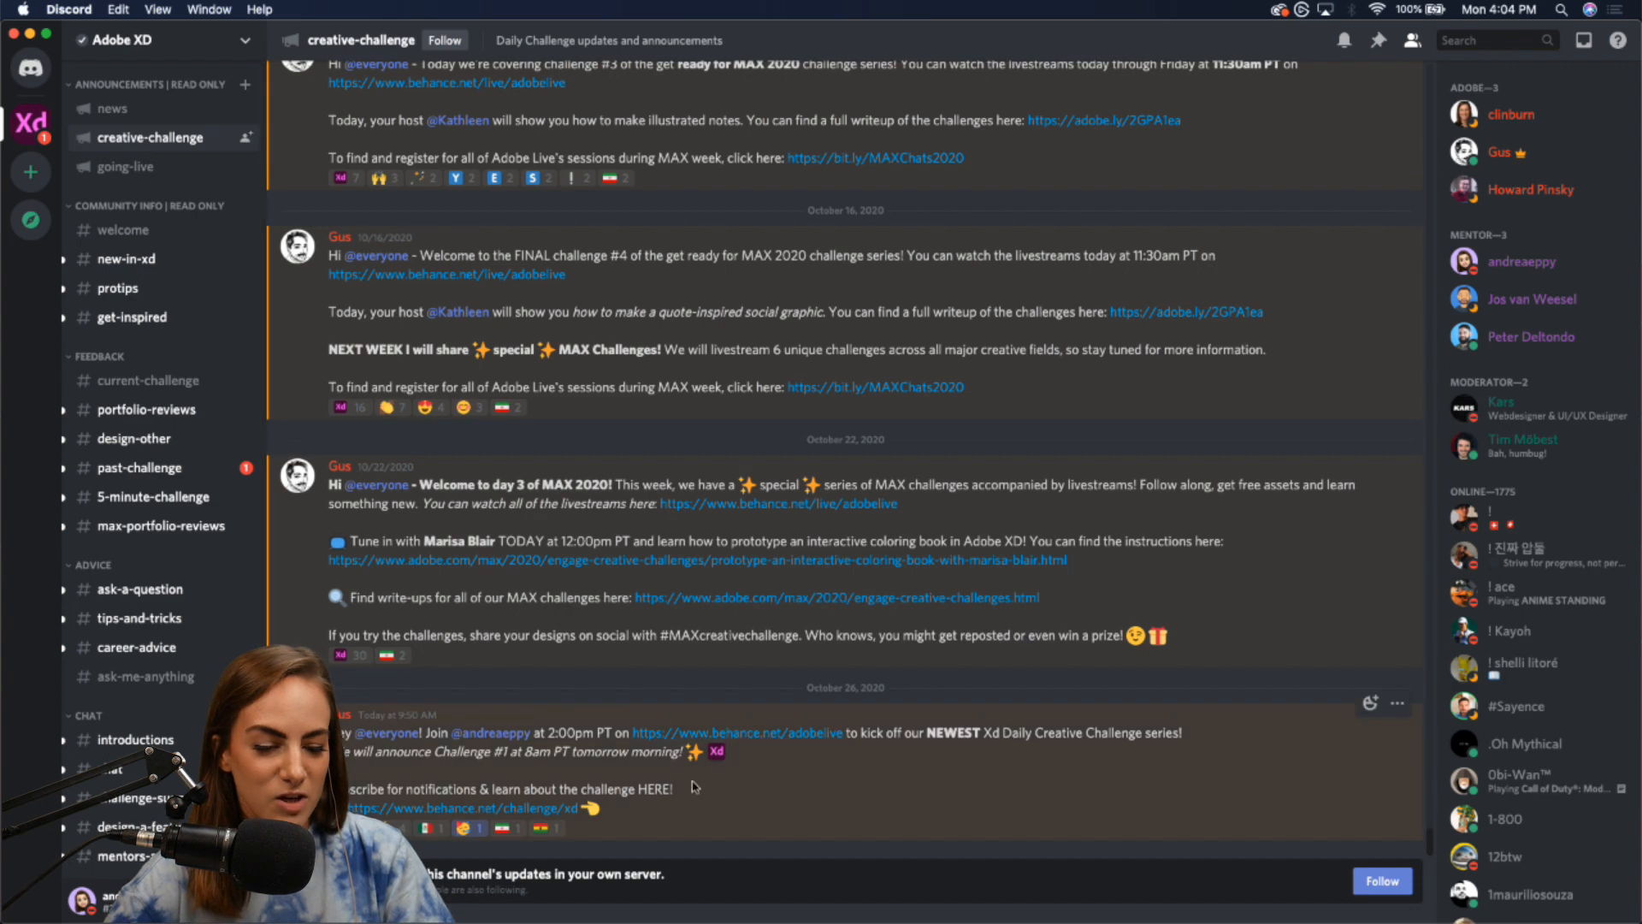
pyautogui.click(142, 595)
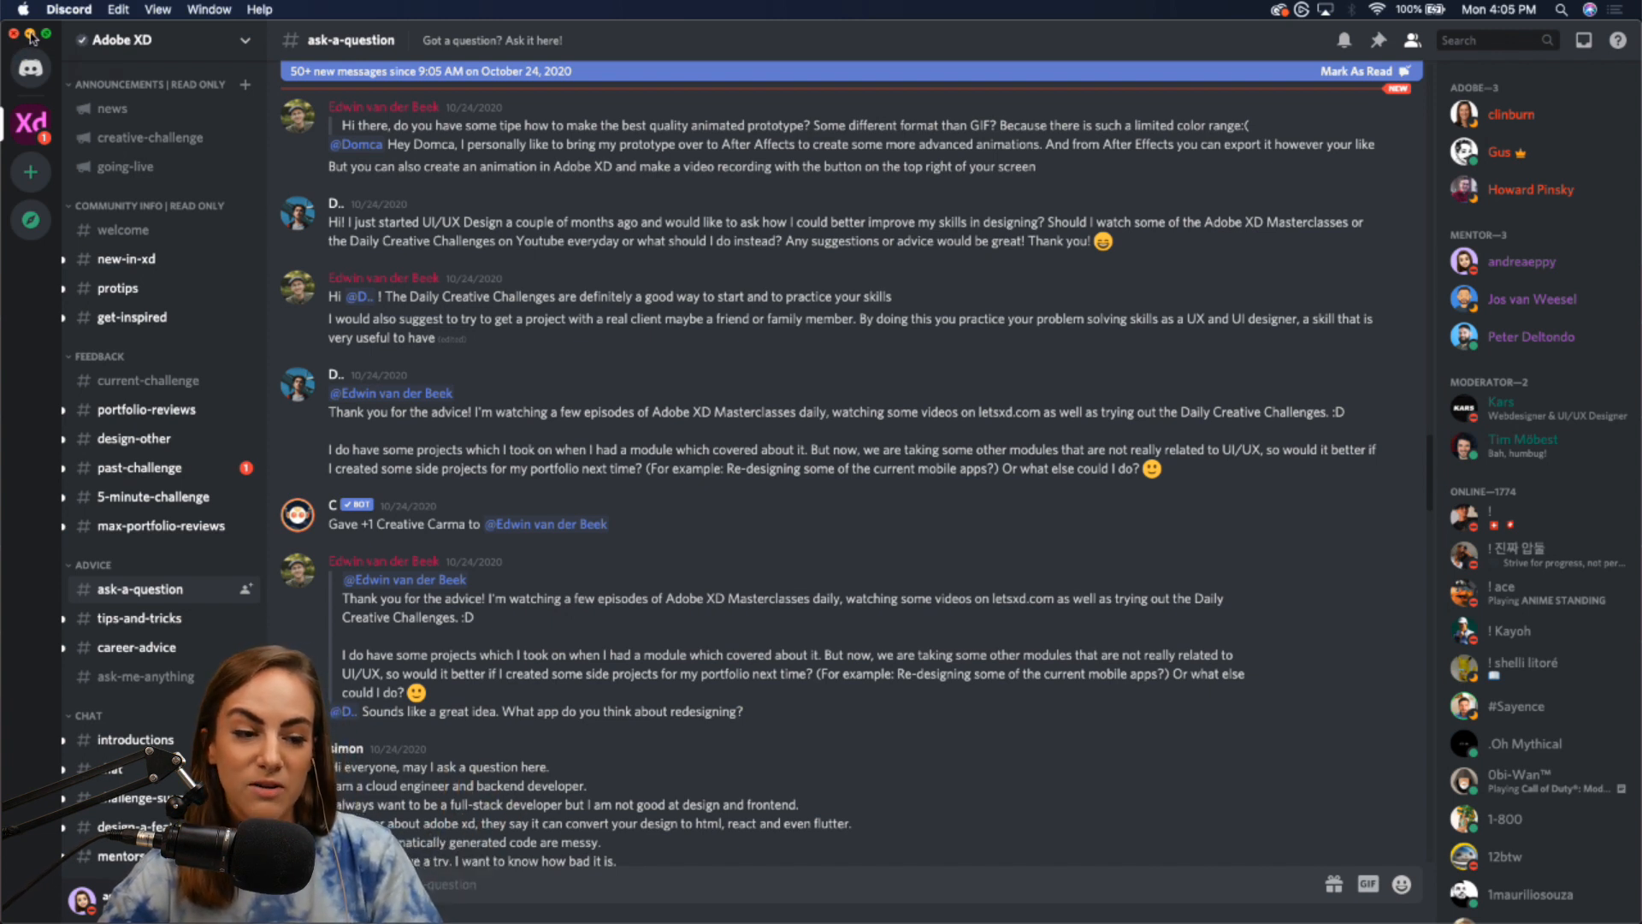
# - Play the microinteractions video in the current-challenge channel and view the latest posts below it
pyautogui.click(131, 383)
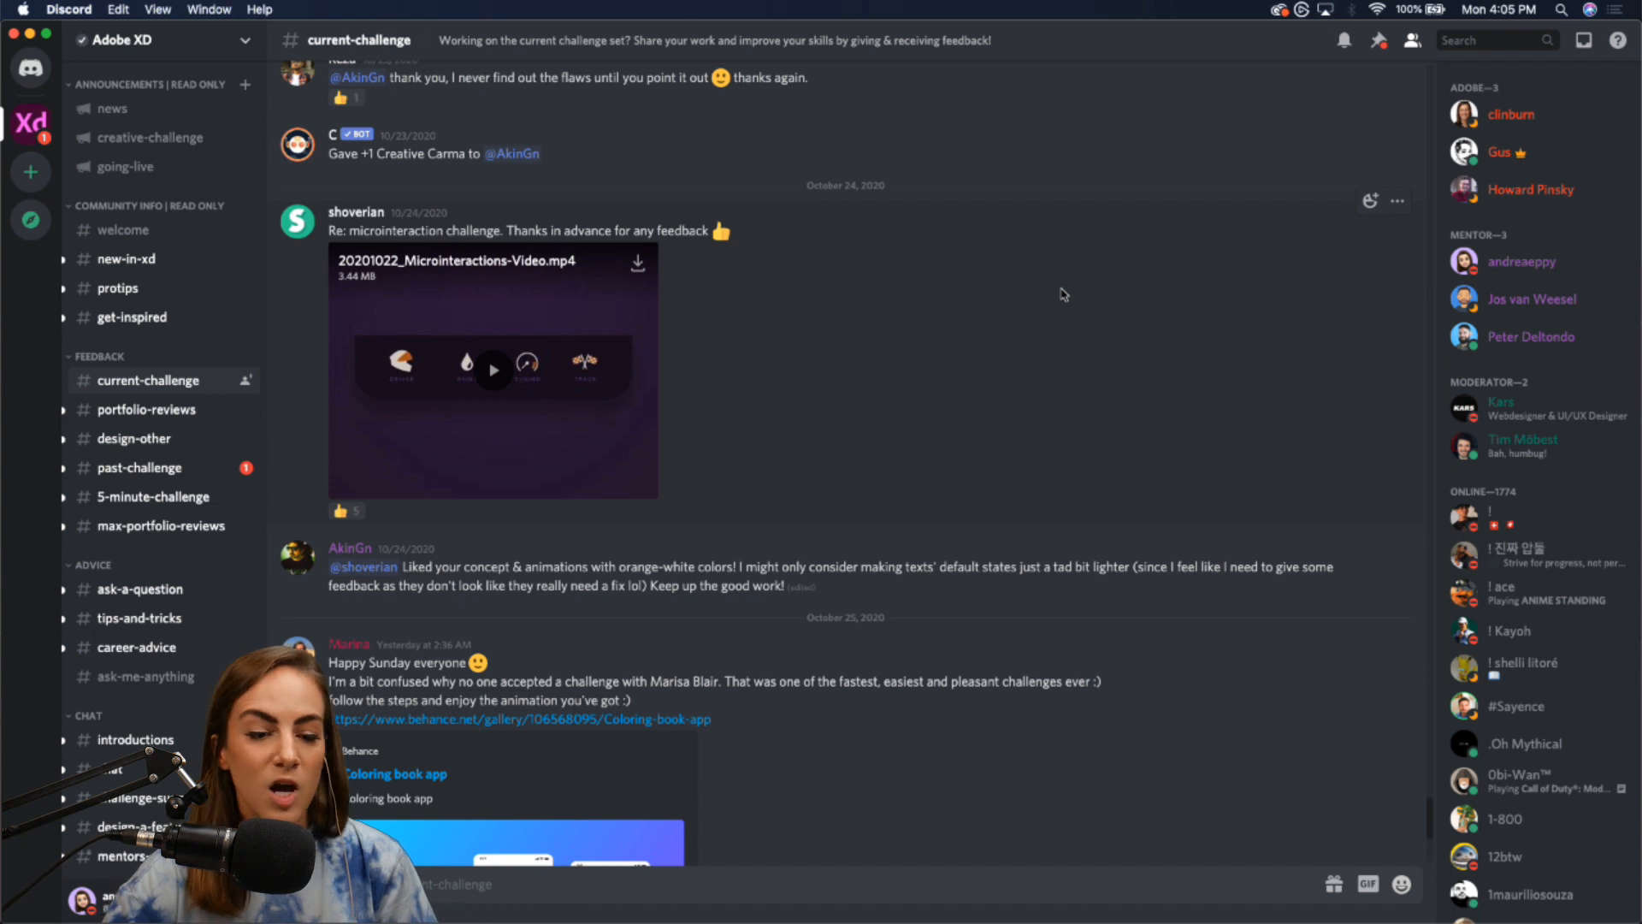
pyautogui.click(495, 371)
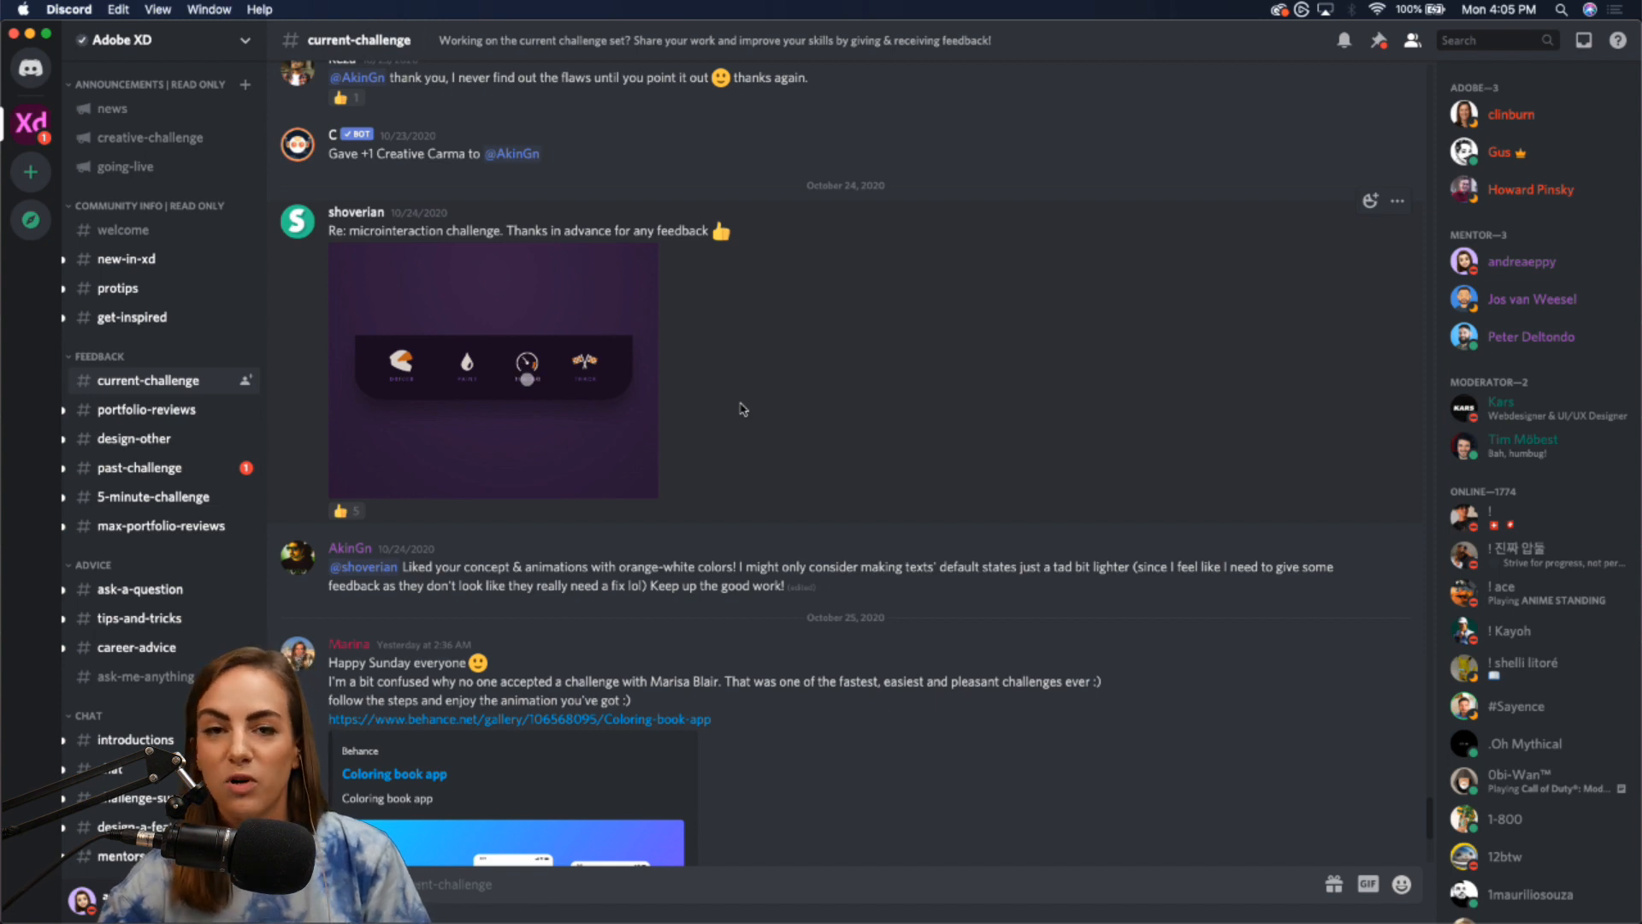
pyautogui.scroll(-5, 743, 409)
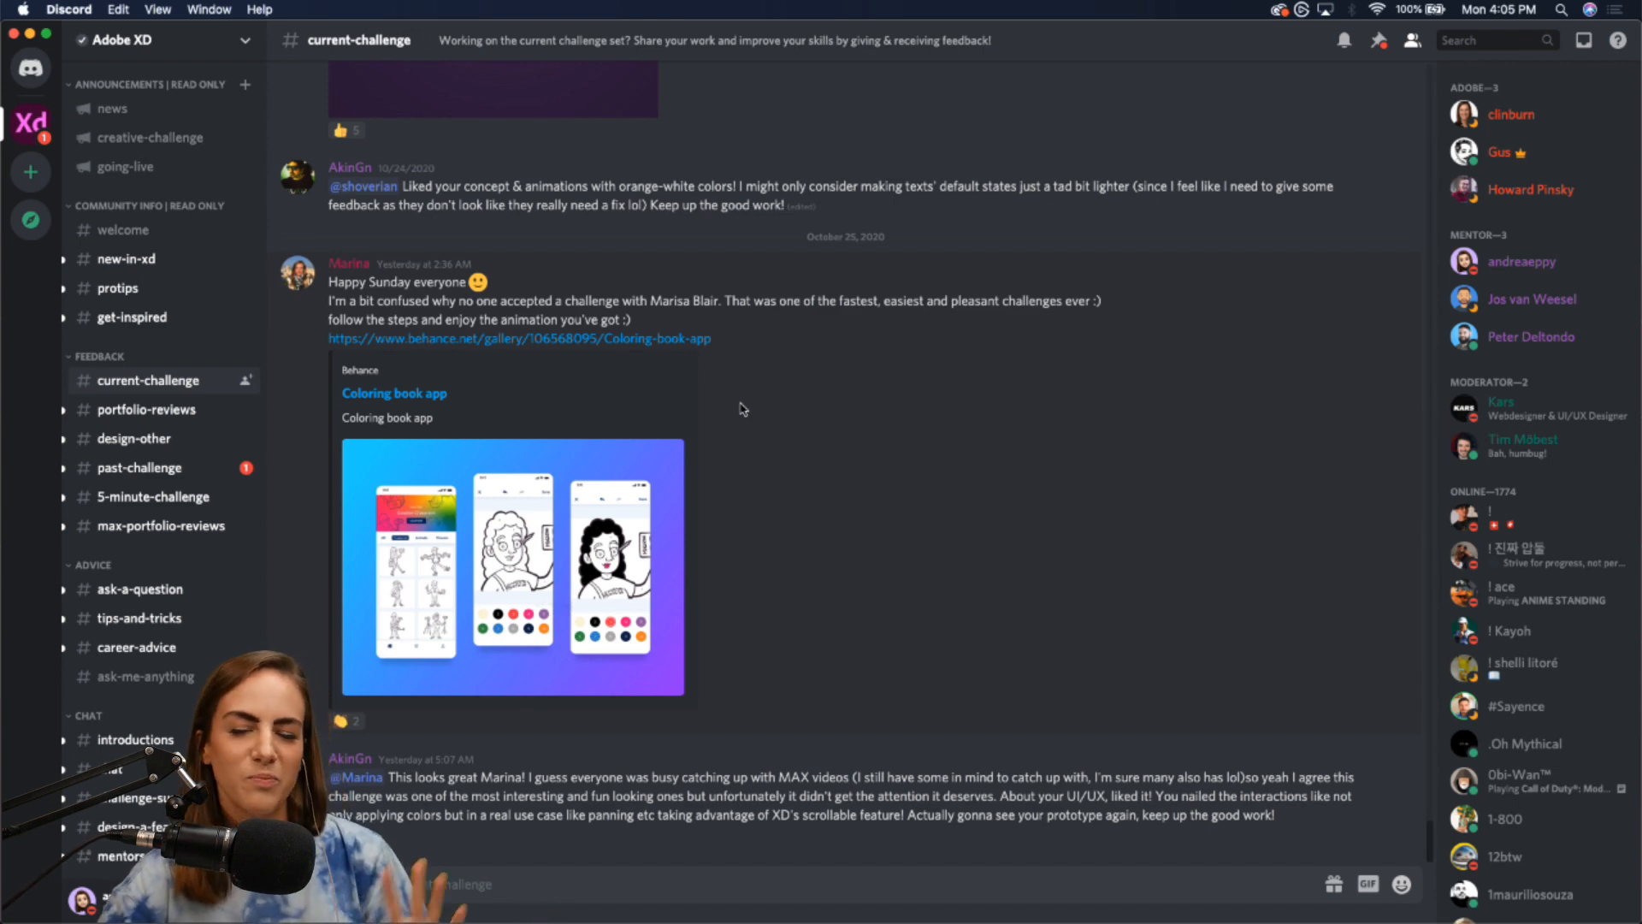
# - Minimise Discord and review the "How does it work?" section of the Behance challenge page
pyautogui.click(30, 34)
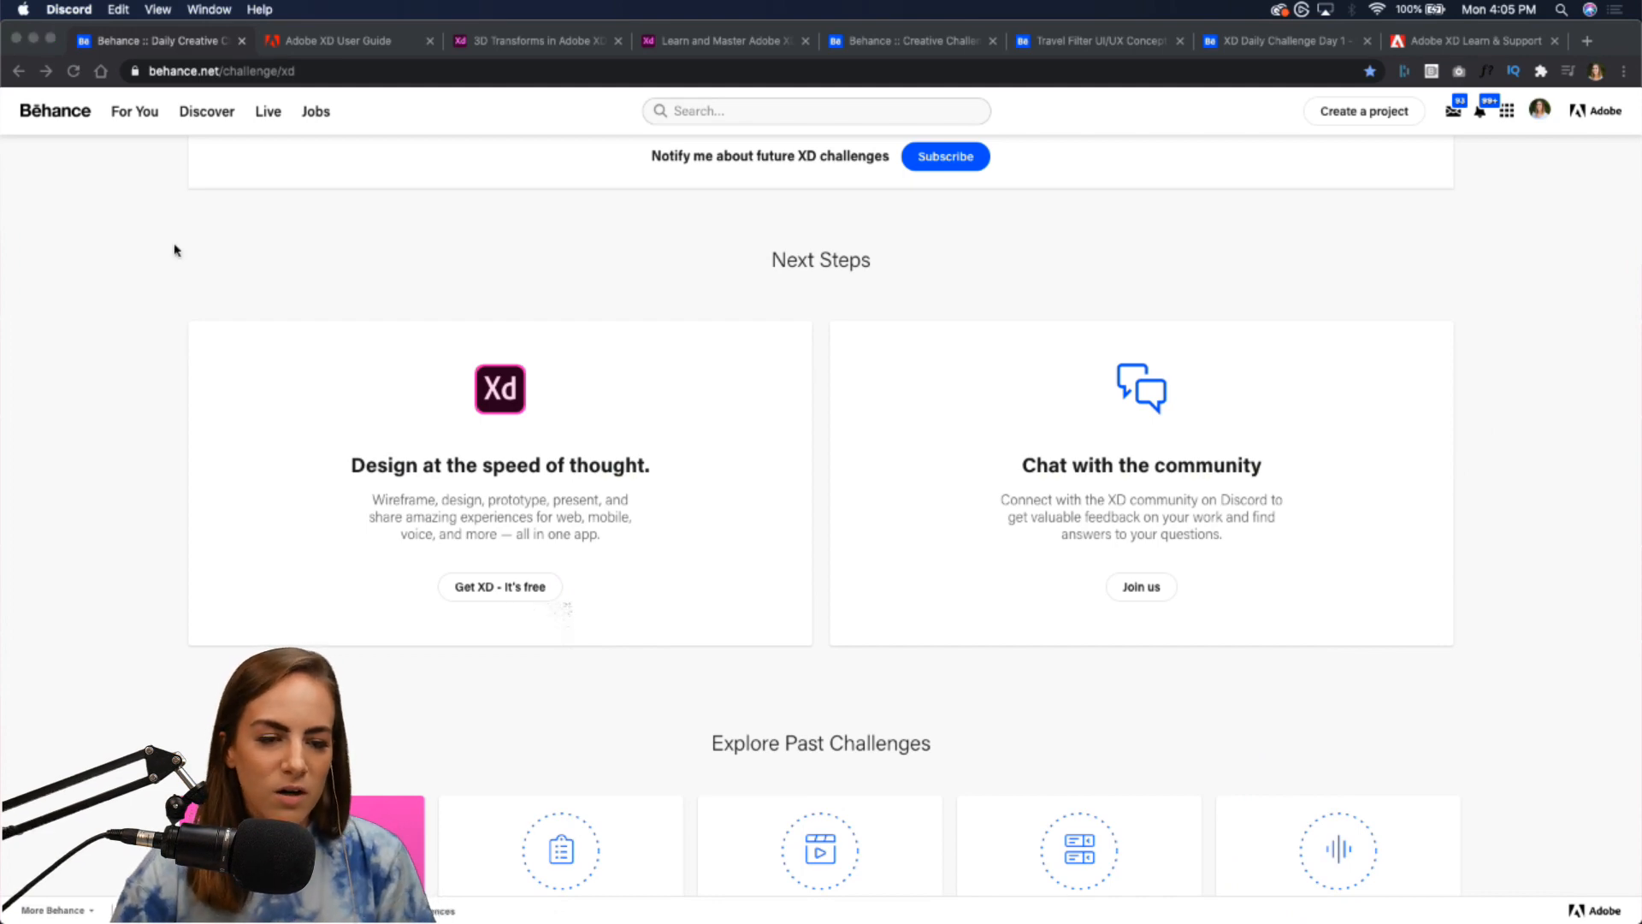
pyautogui.scroll(20, 174, 249)
pyautogui.scroll(-2, 175, 250)
pyautogui.scroll(-1, 174, 249)
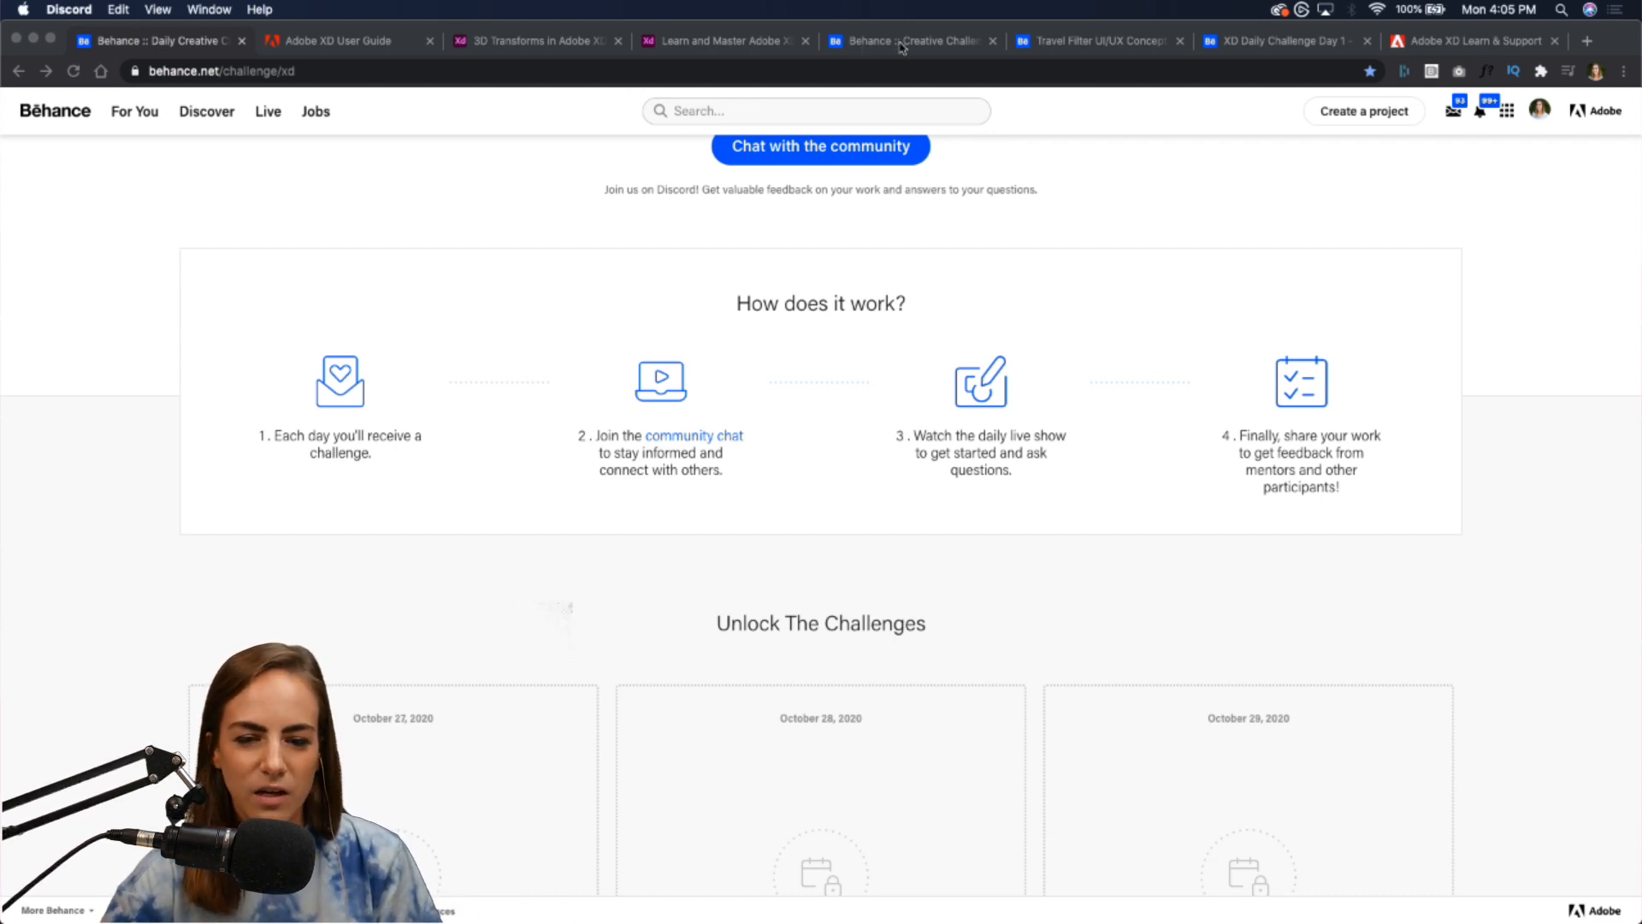
# - Browse the curated community projects in the XD Creative Challenges gallery
pyautogui.click(868, 43)
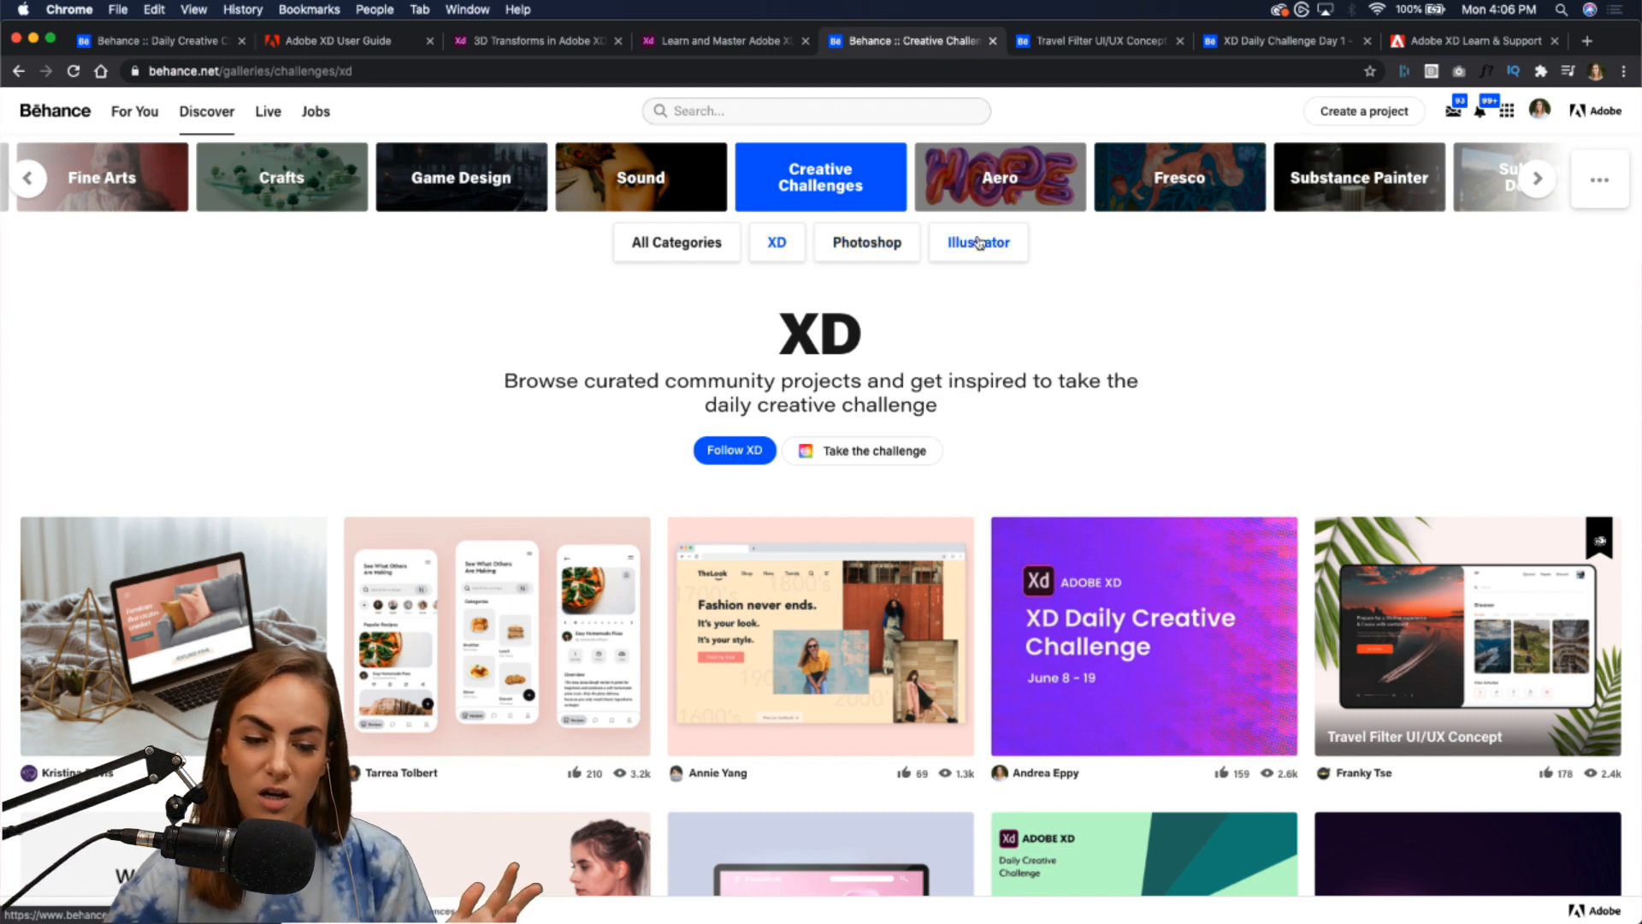
pyautogui.scroll(-7, 997, 351)
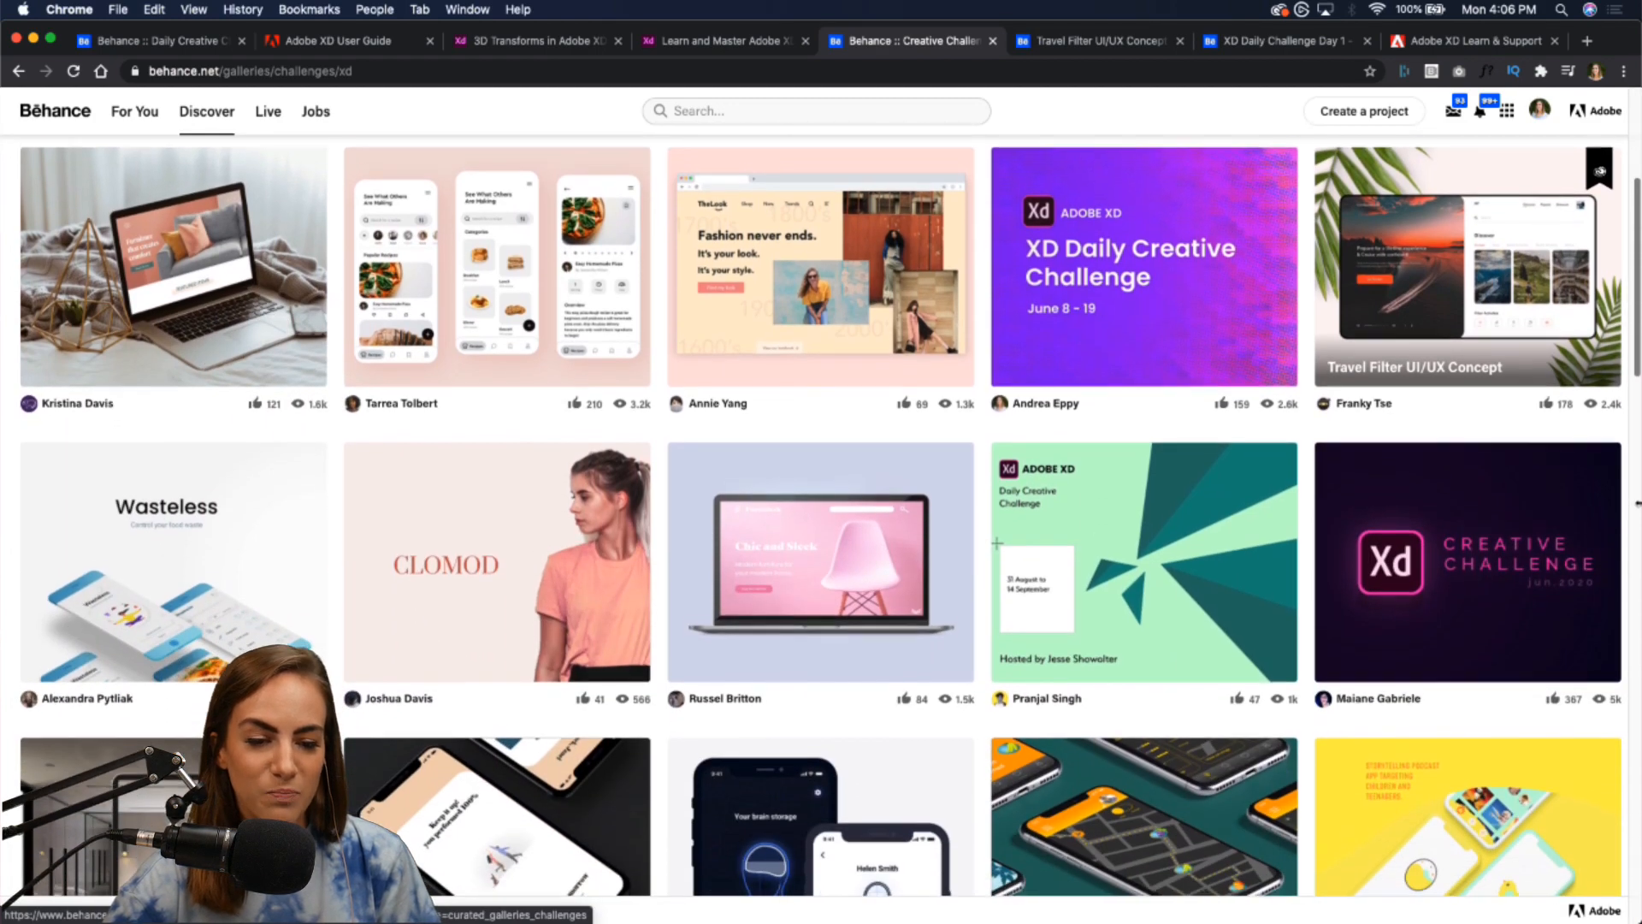
pyautogui.scroll(-4, 821, 496)
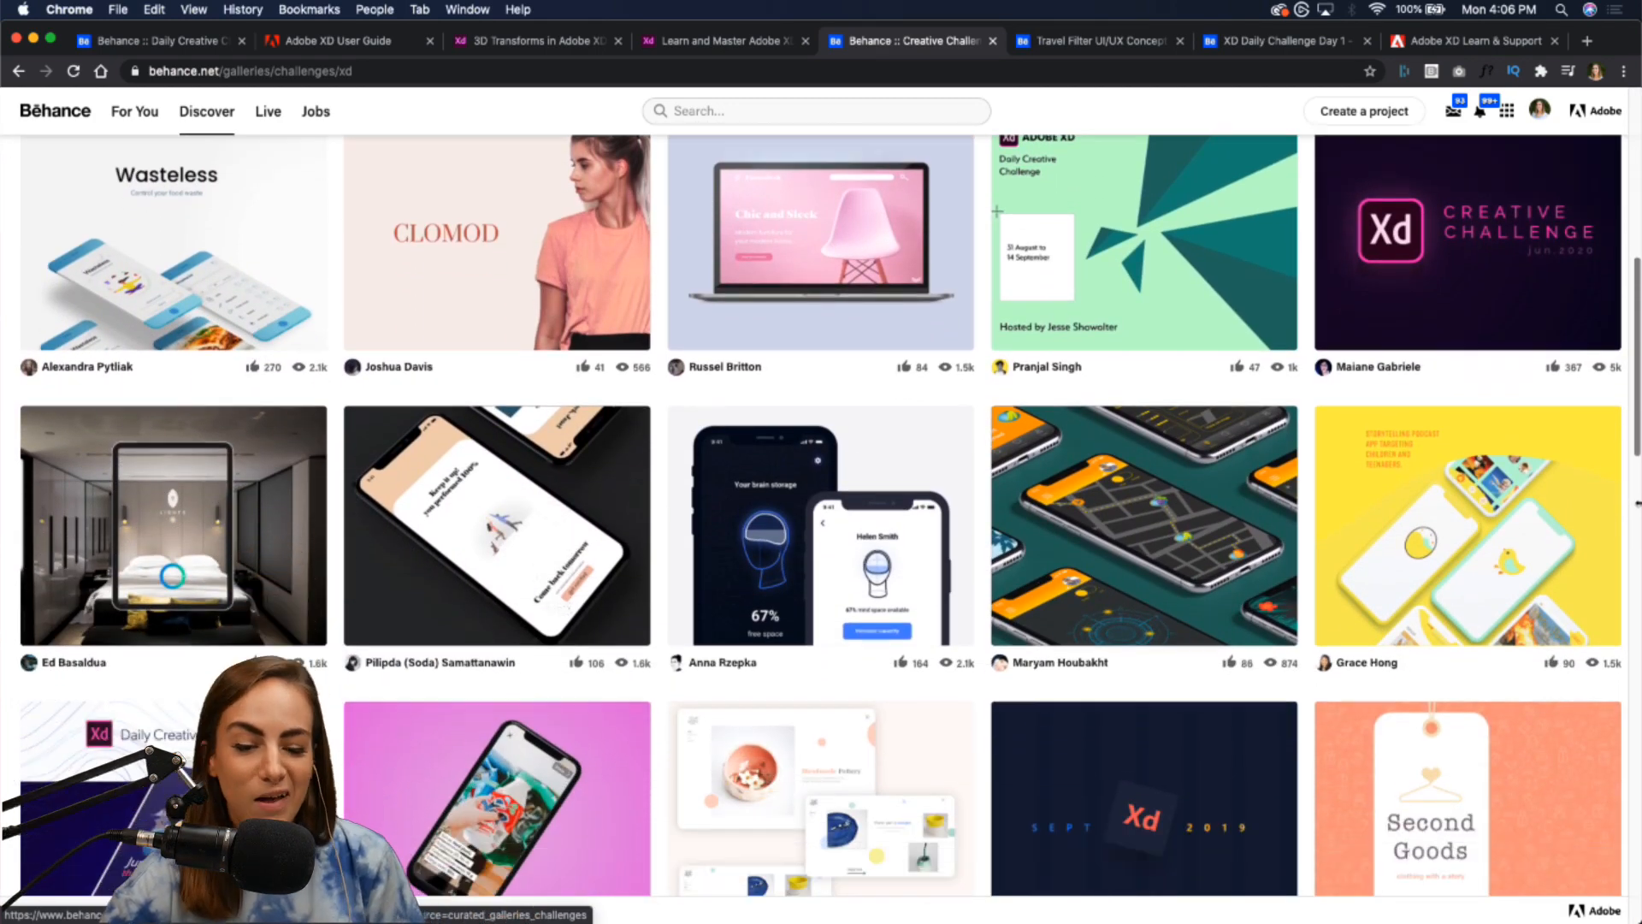
pyautogui.scroll(5, 821, 496)
pyautogui.scroll(5, 1005, 429)
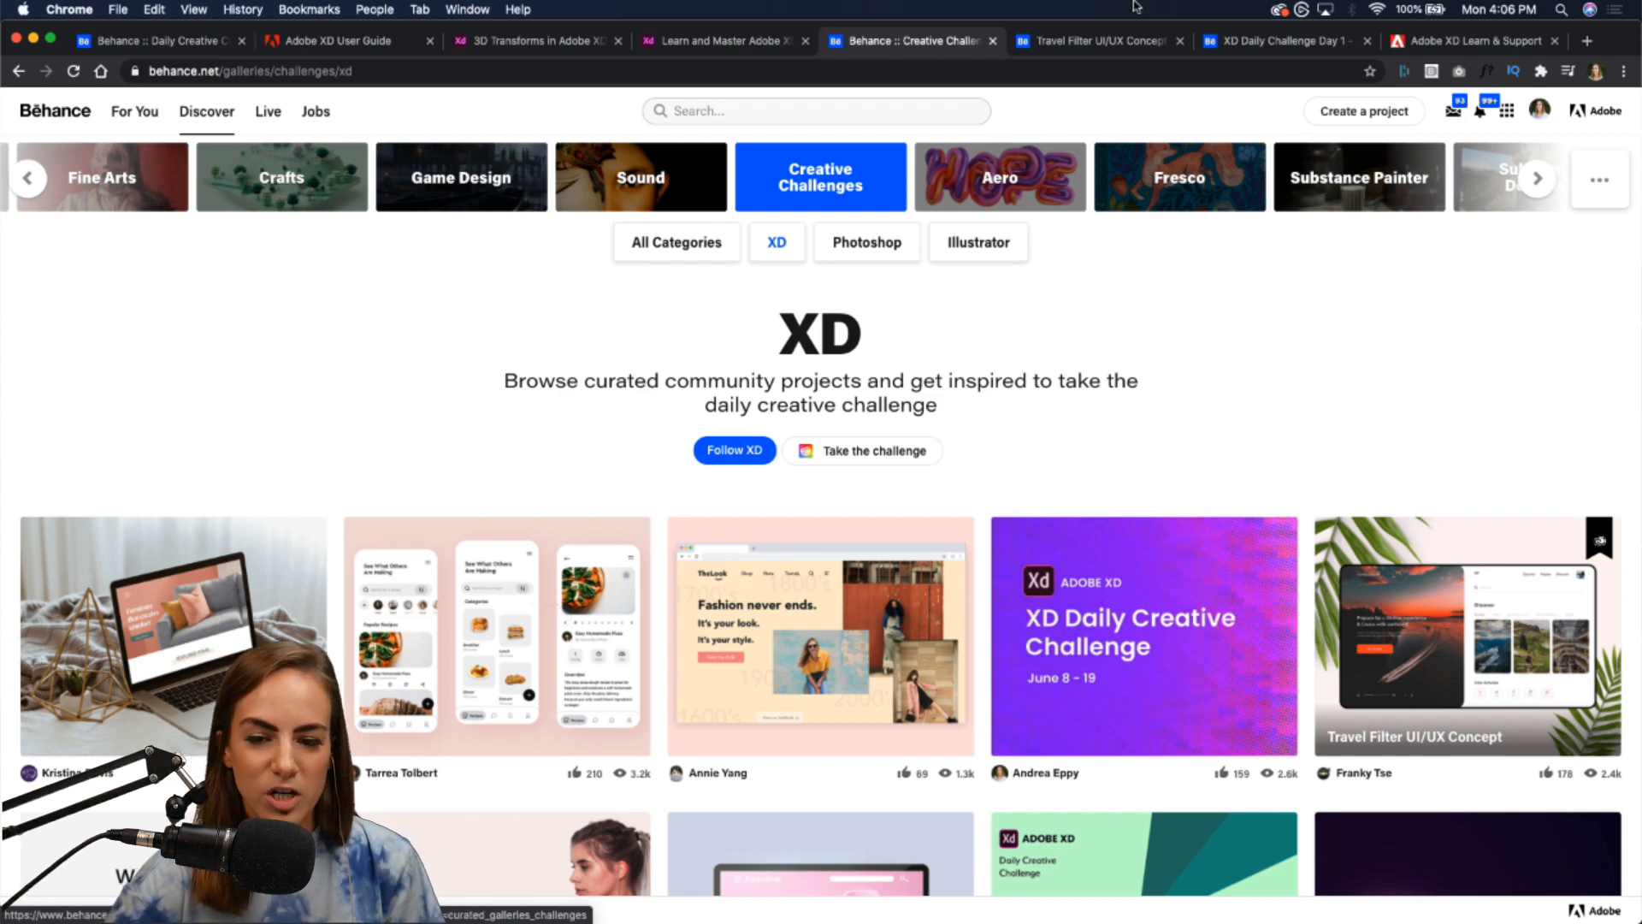
# - Examine the Travel Filter UI/UX Concept project and open the XD Daily Challenge Day 1 smart mirror project
pyautogui.click(1071, 41)
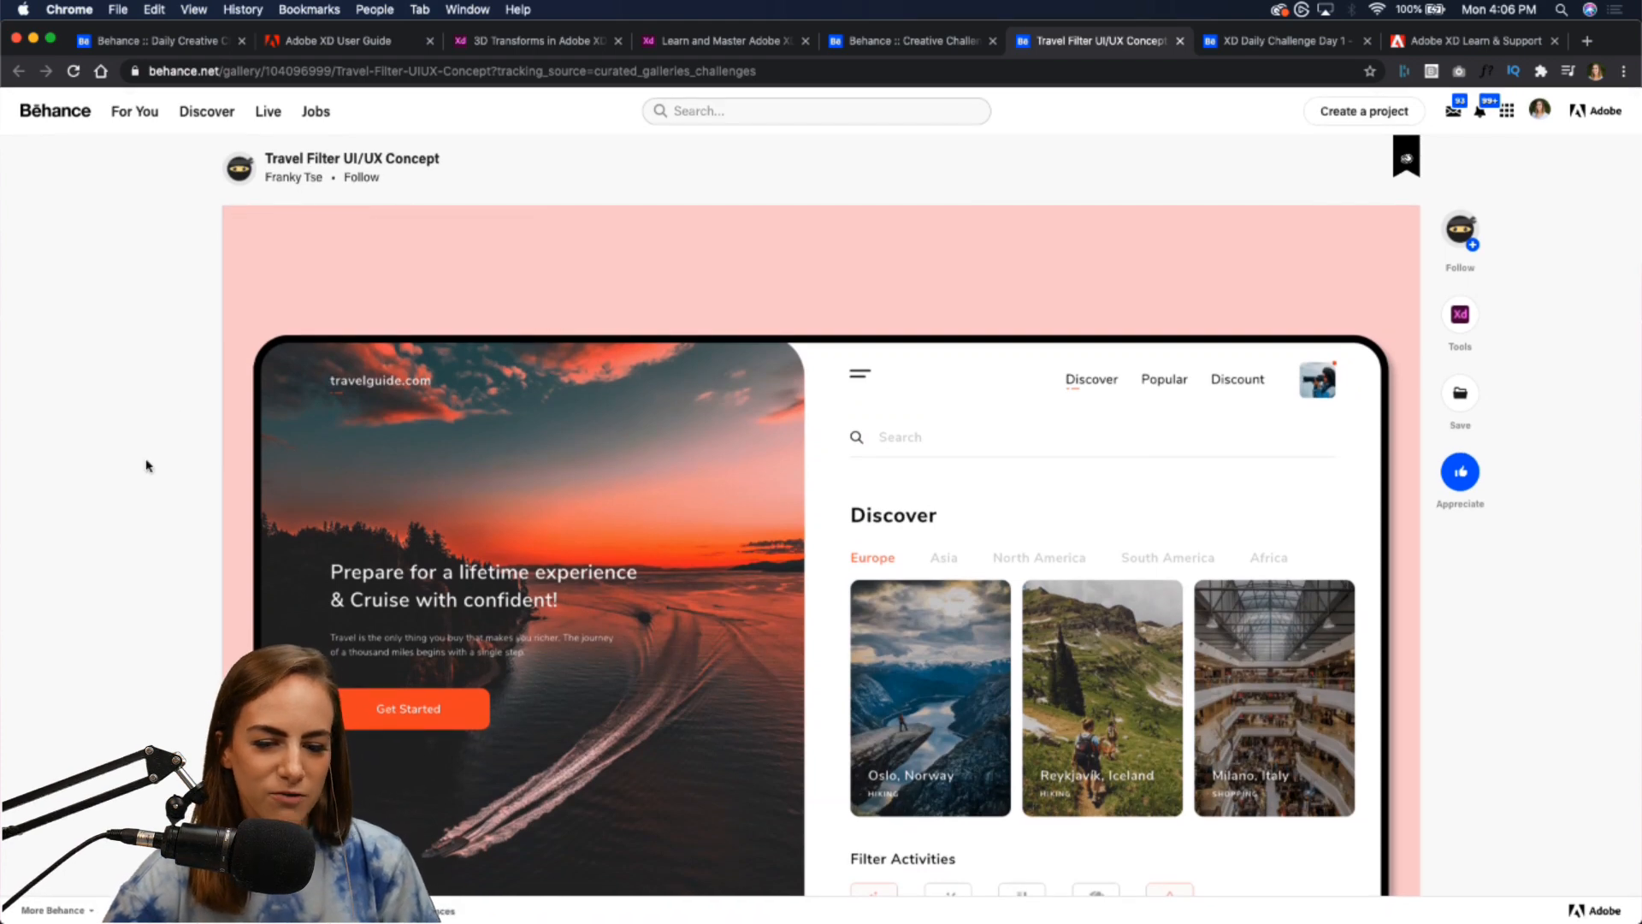
pyautogui.scroll(-5, 146, 465)
pyautogui.scroll(-7, 147, 465)
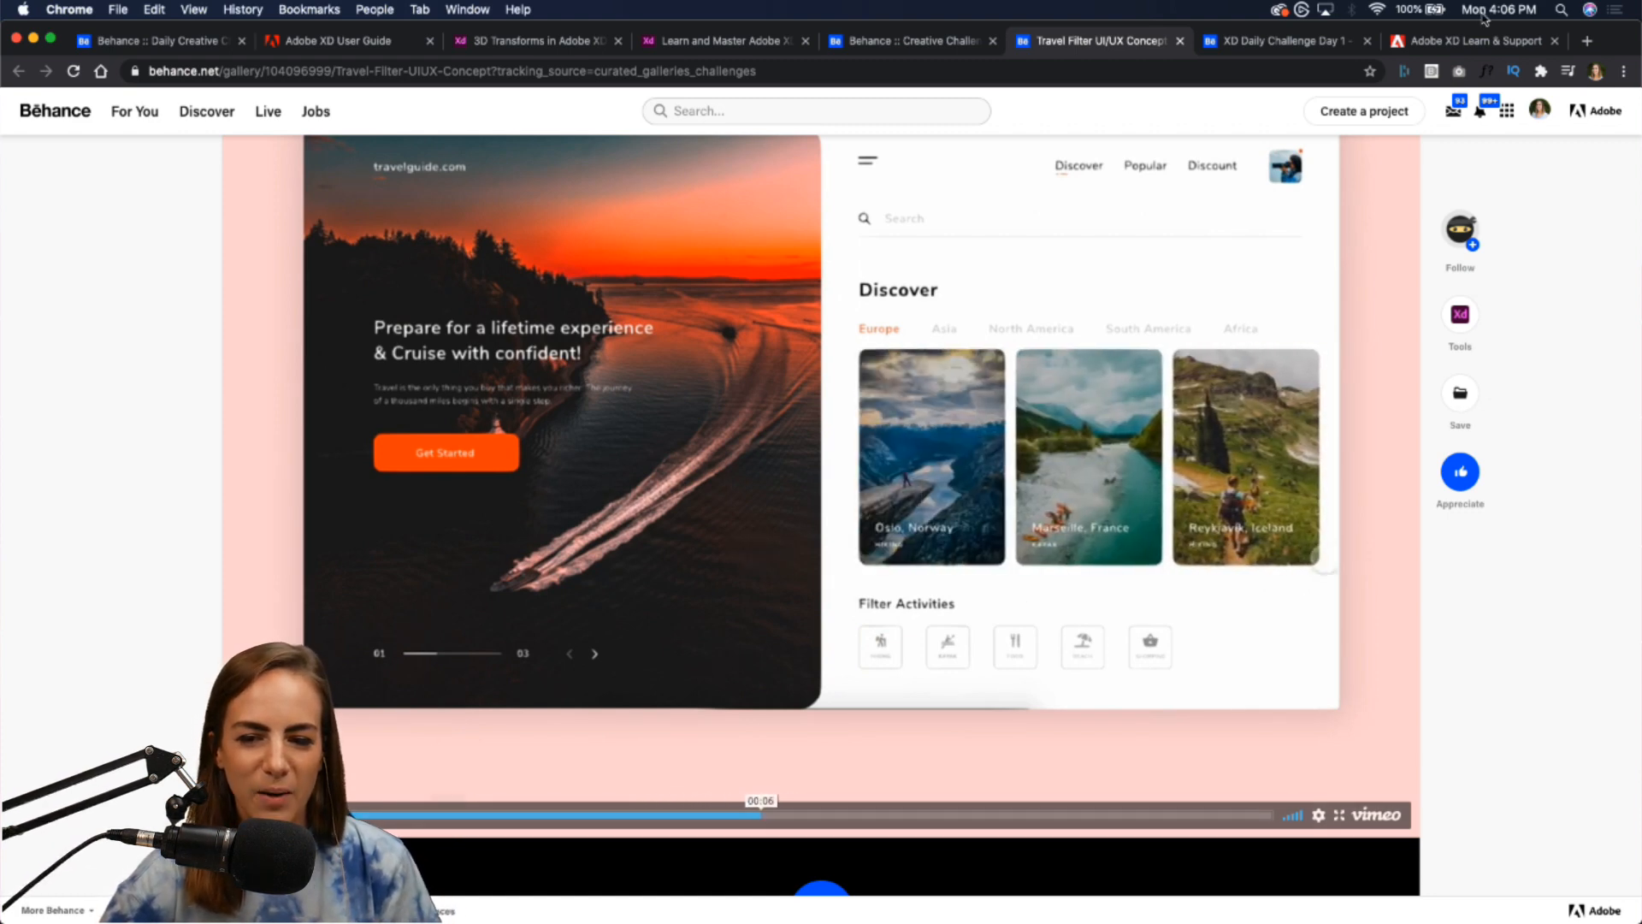
pyautogui.click(1281, 41)
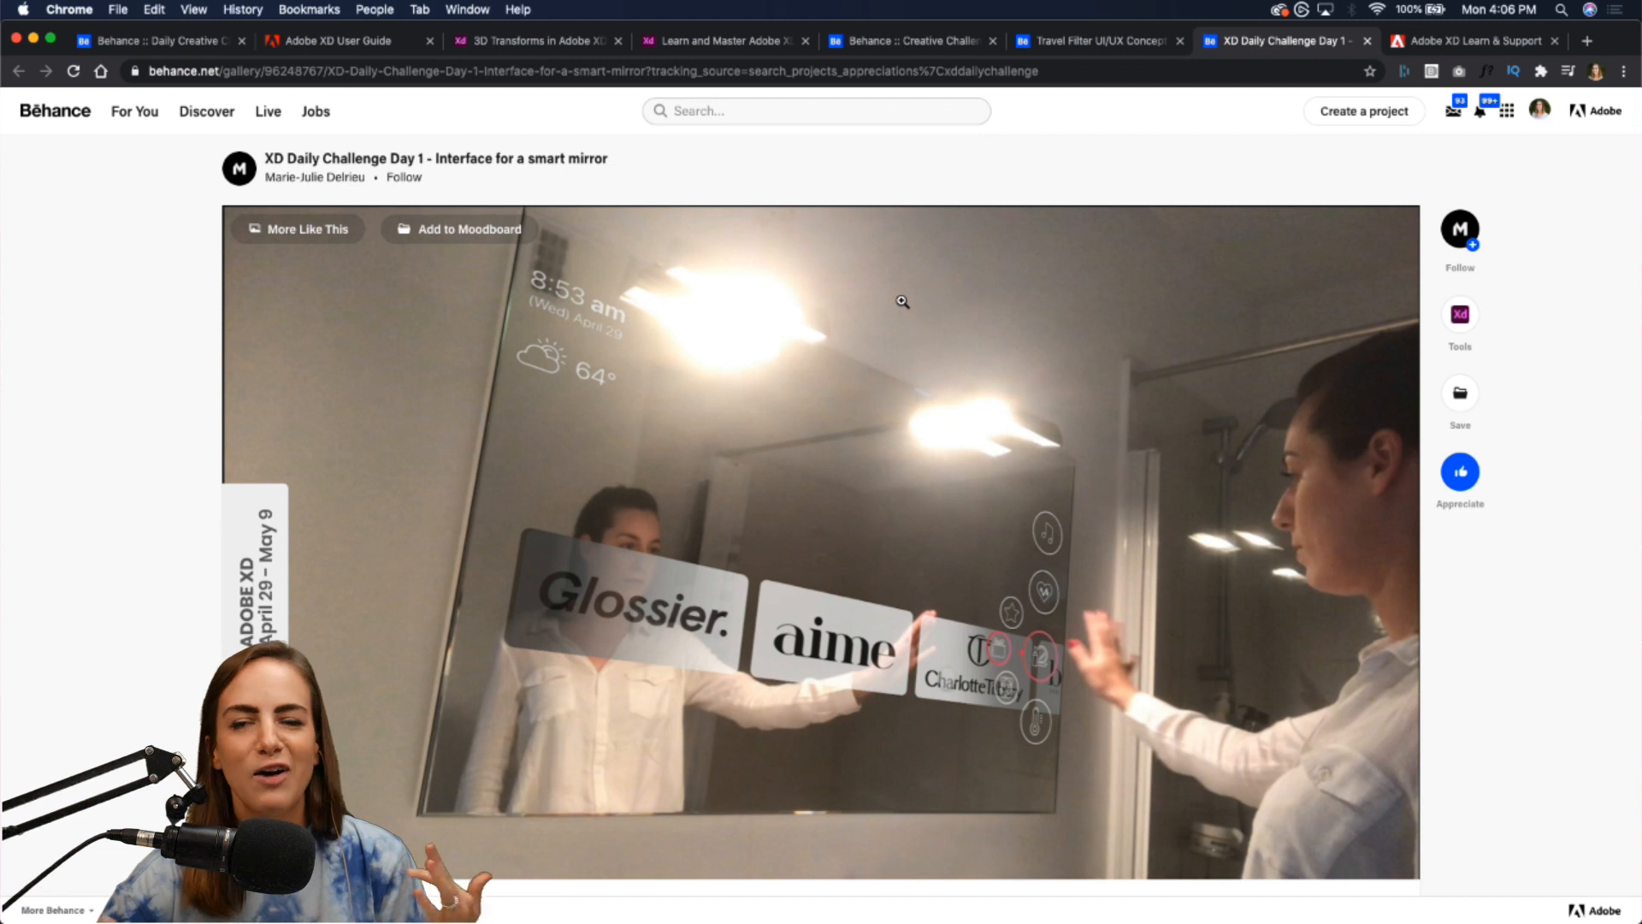
# - Read the challenge brief of the smart mirror project and play its demo video
pyautogui.scroll(-3, 903, 301)
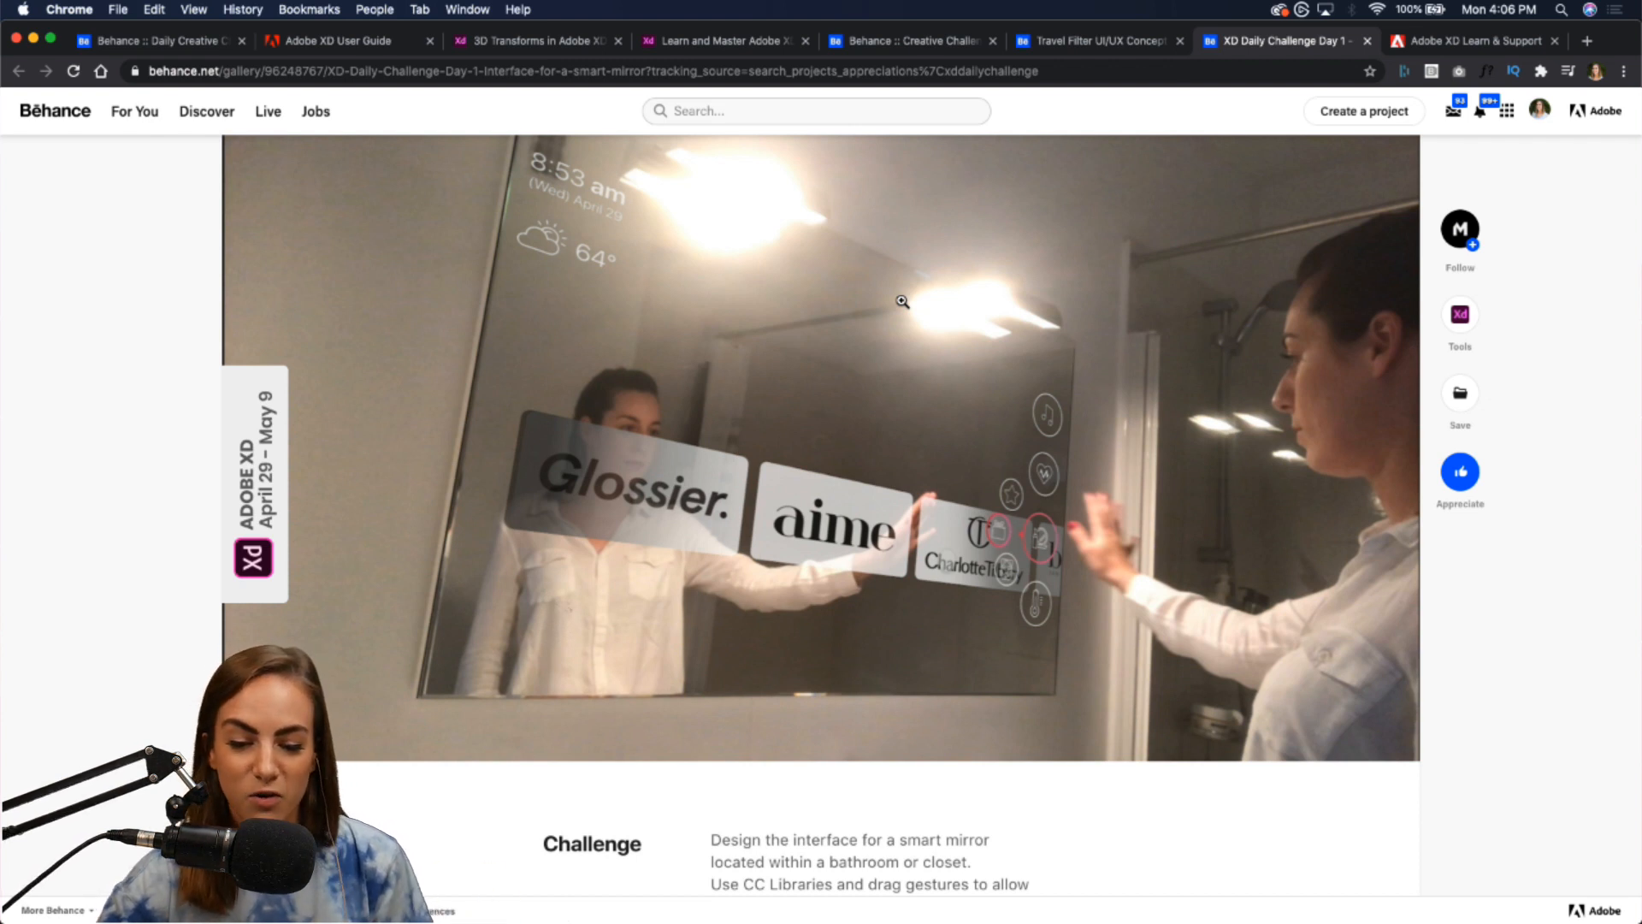
pyautogui.scroll(-2, 902, 301)
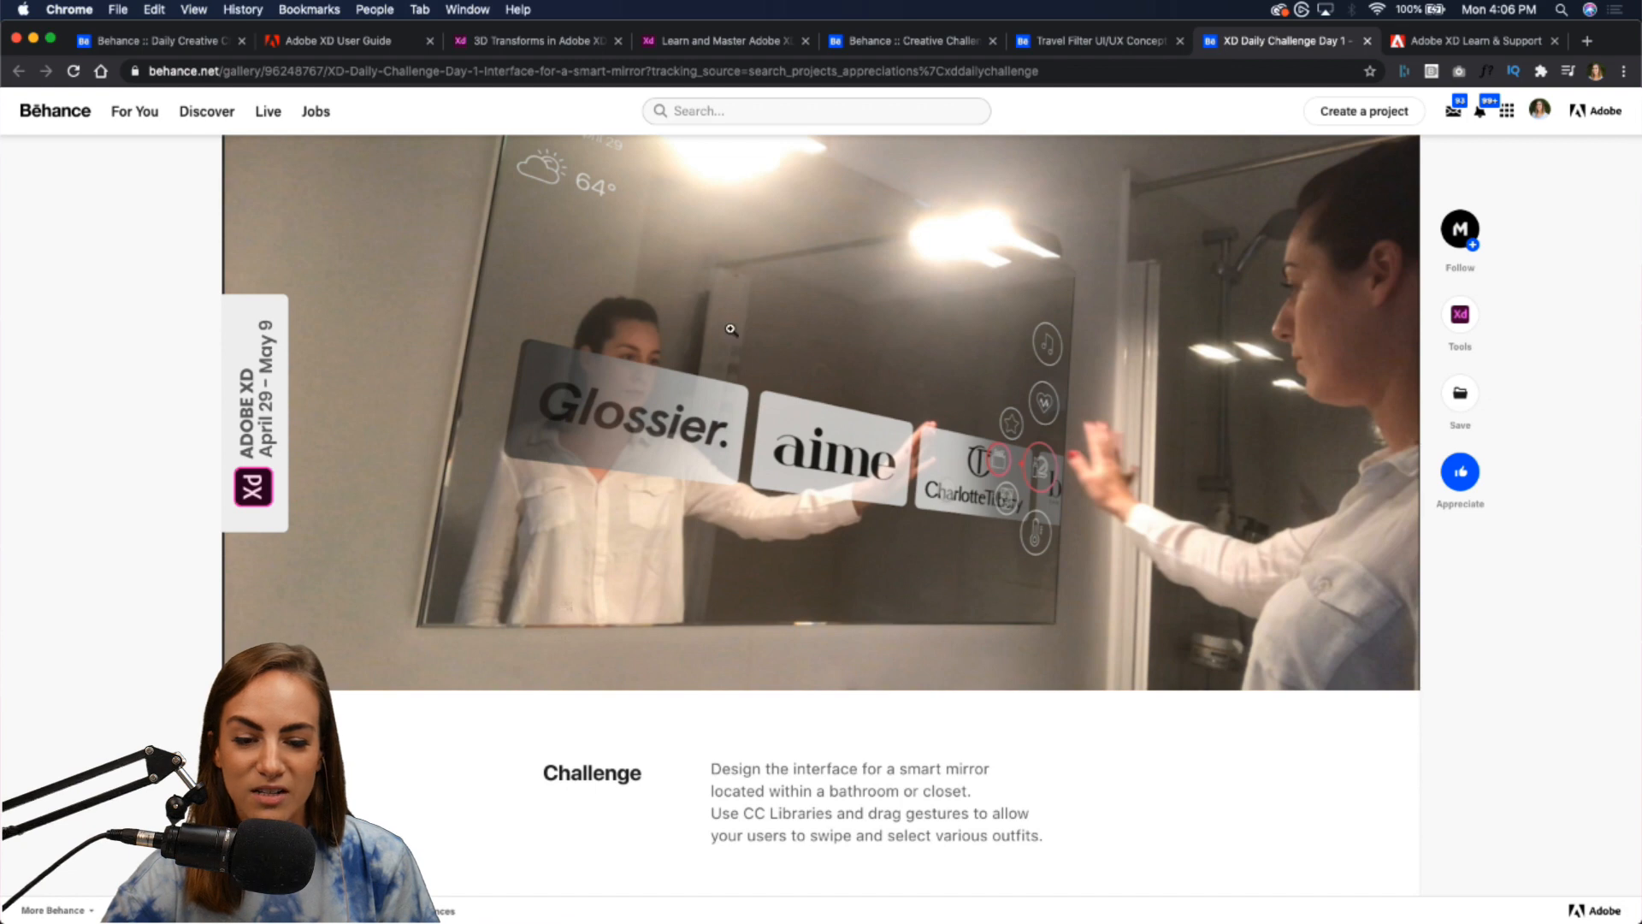
pyautogui.scroll(-20, 731, 331)
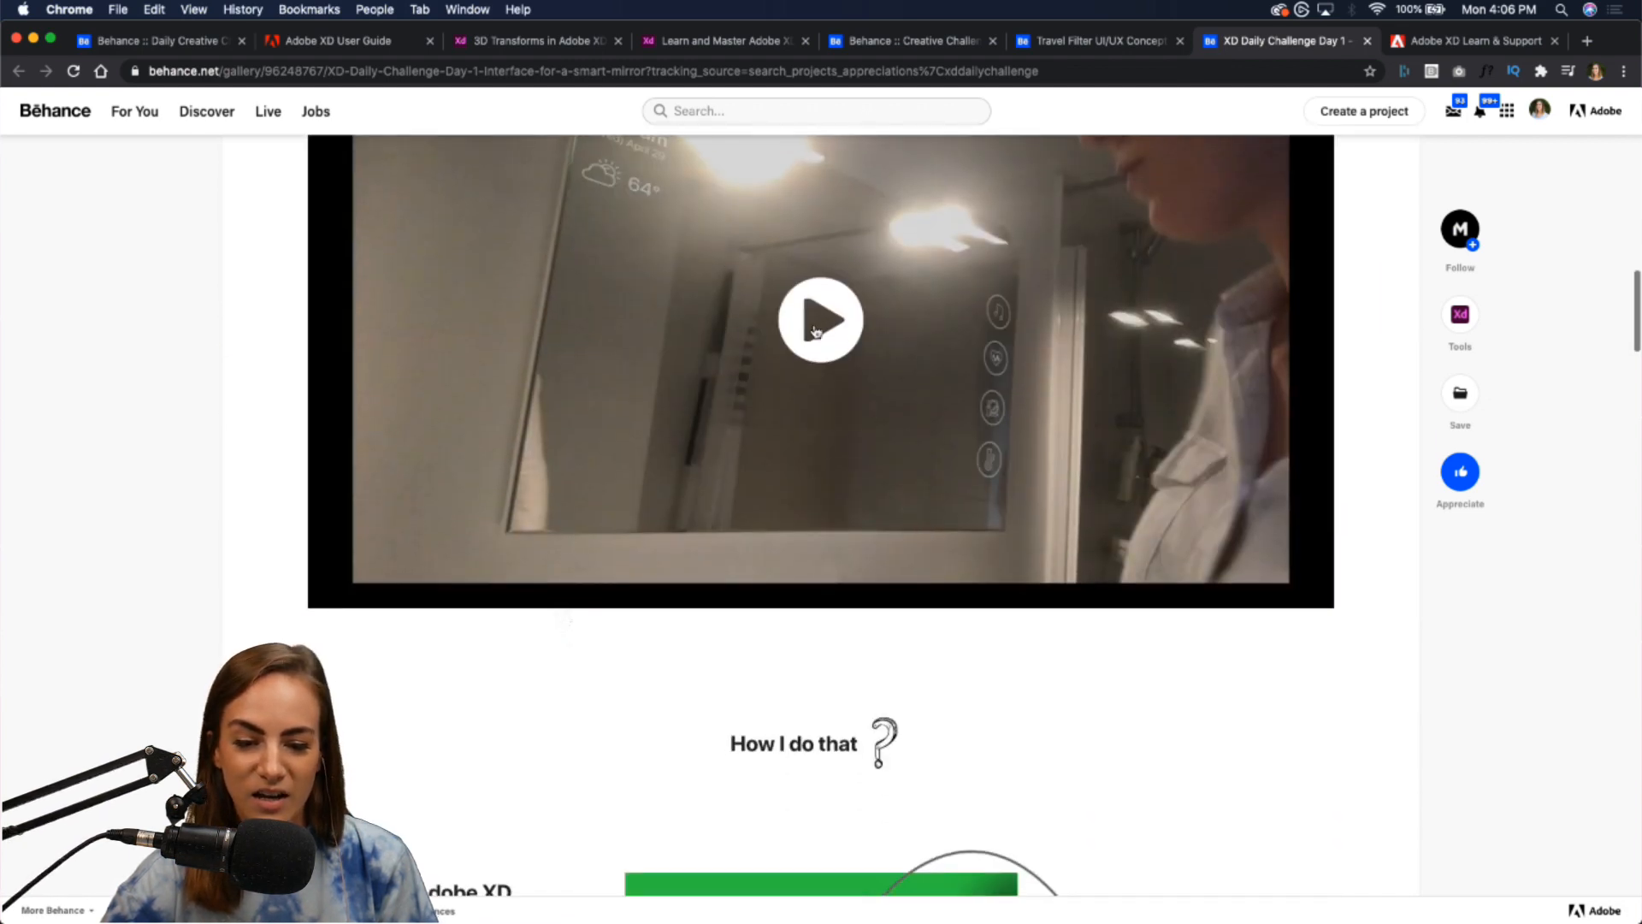
pyautogui.click(814, 329)
pyautogui.scroll(1, 814, 330)
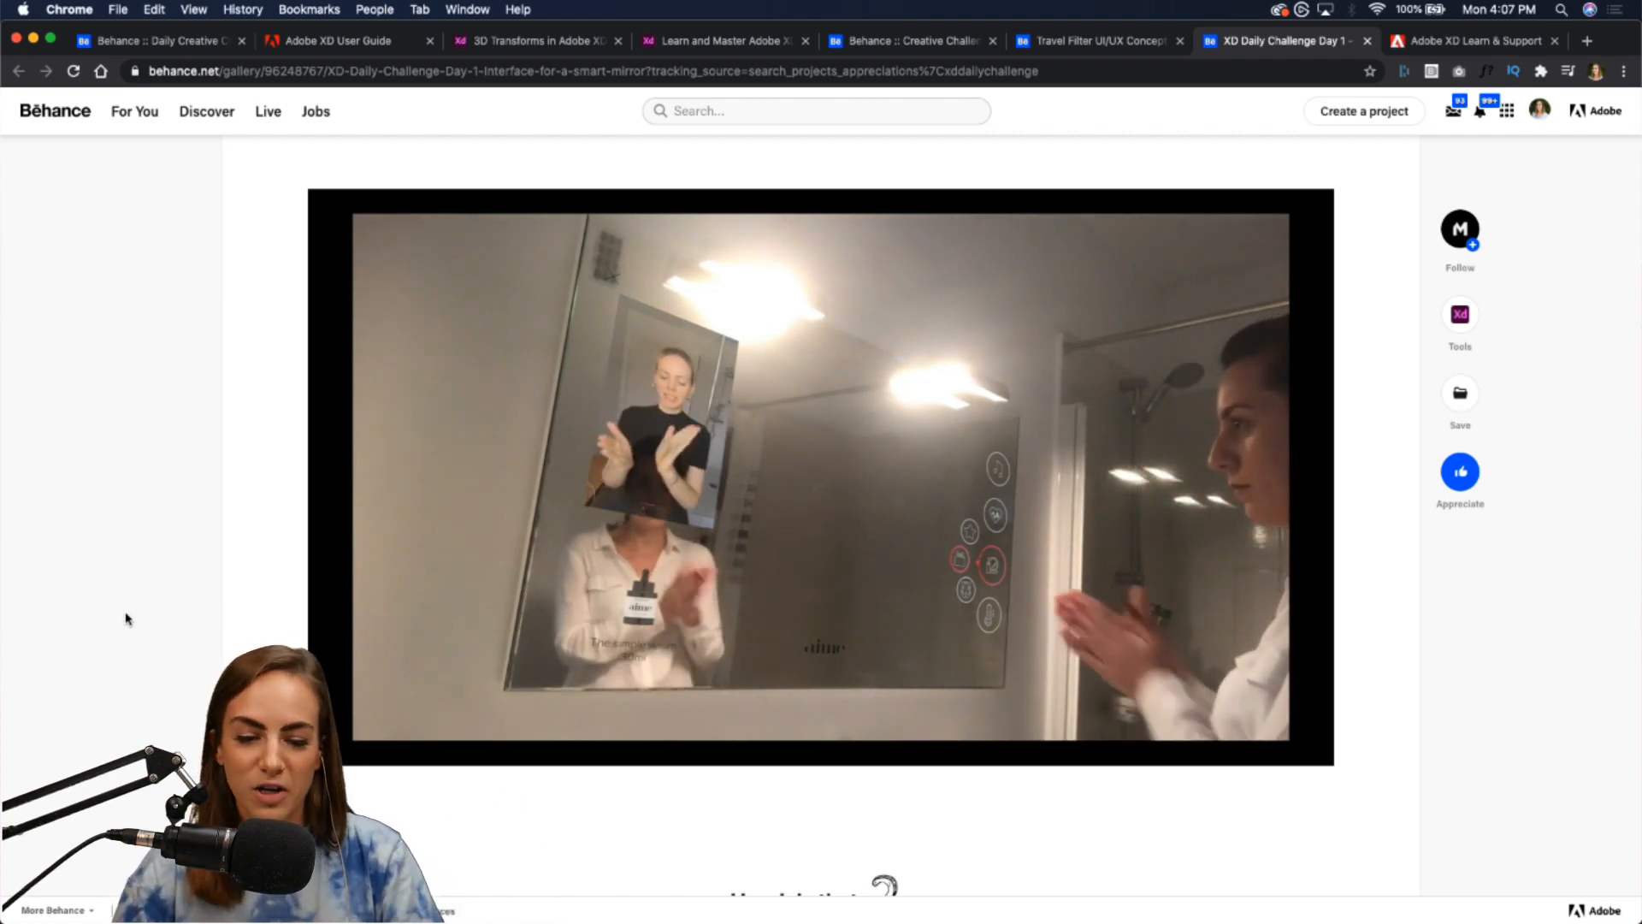
# - Review the "How I do that?" section of the smart mirror project, including its Adobe After Effects instructions
pyautogui.scroll(-3, 127, 618)
pyautogui.scroll(-18, 126, 618)
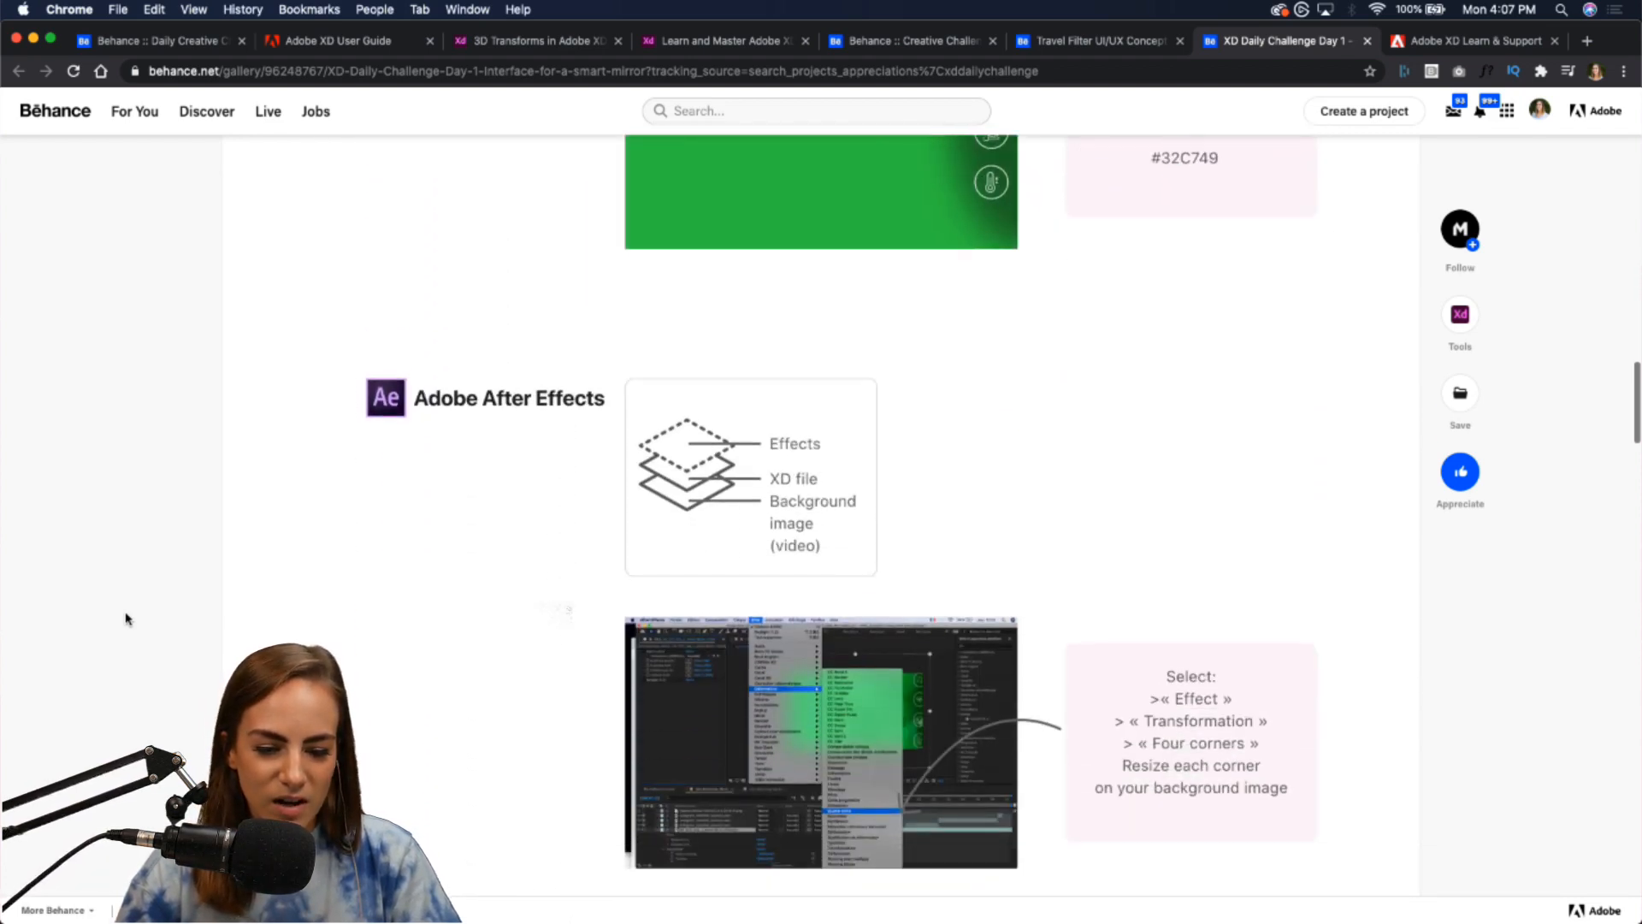
pyautogui.scroll(-15, 127, 618)
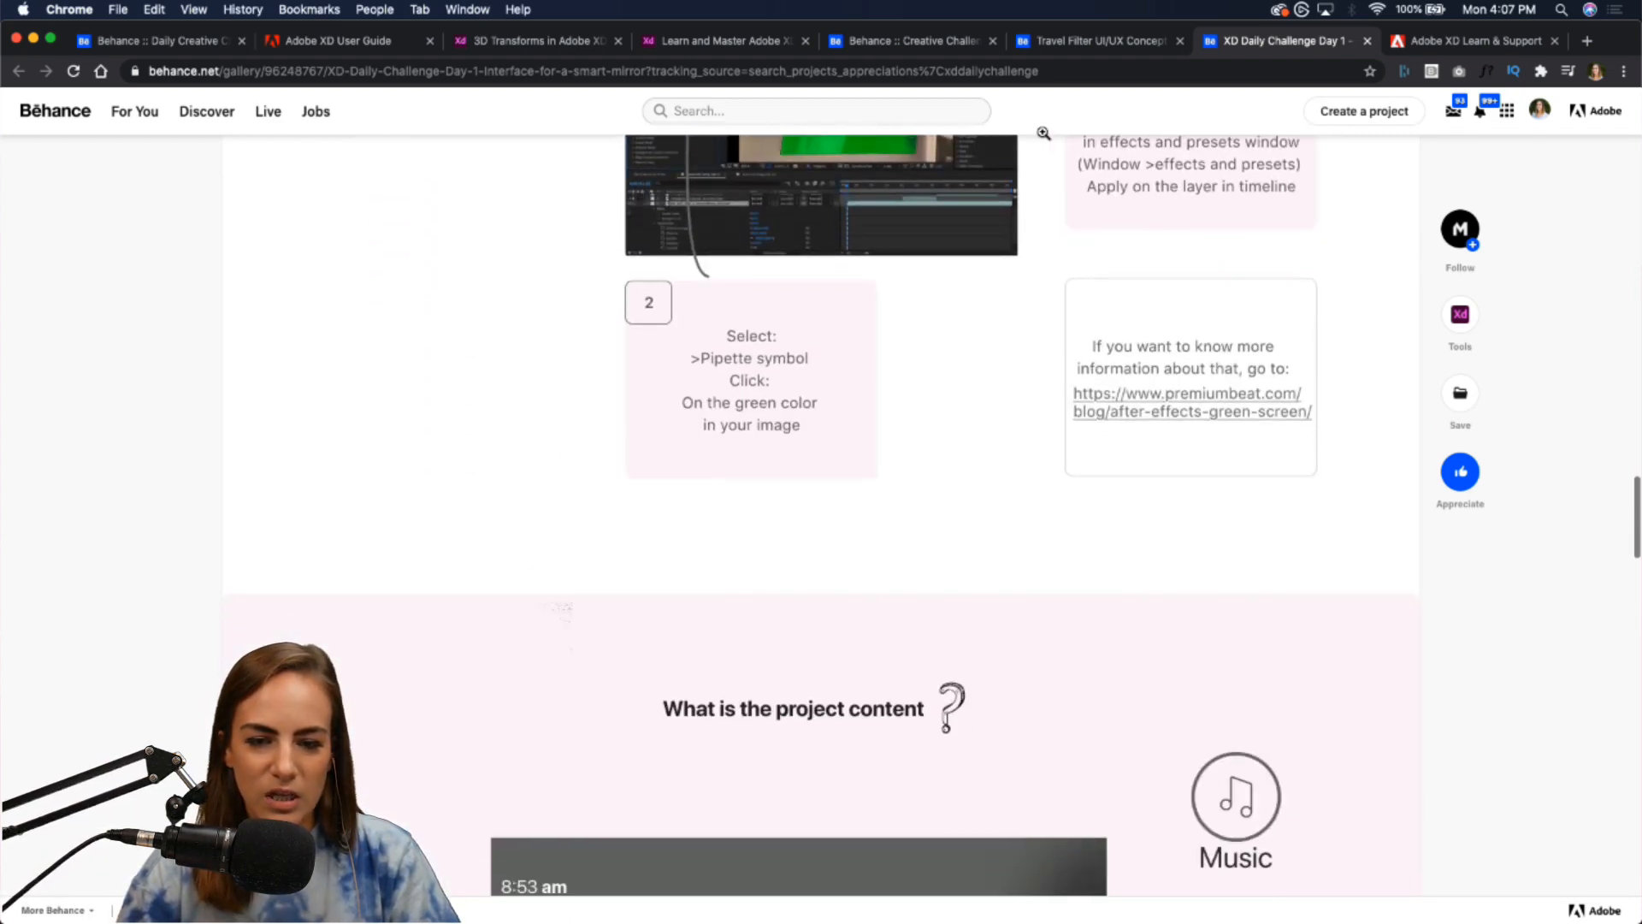
# - Return to the XD gallery, switch to Adobe XD and look over the XD_DCC_Day_0 copy starter file and its daily artboards
pyautogui.click(875, 50)
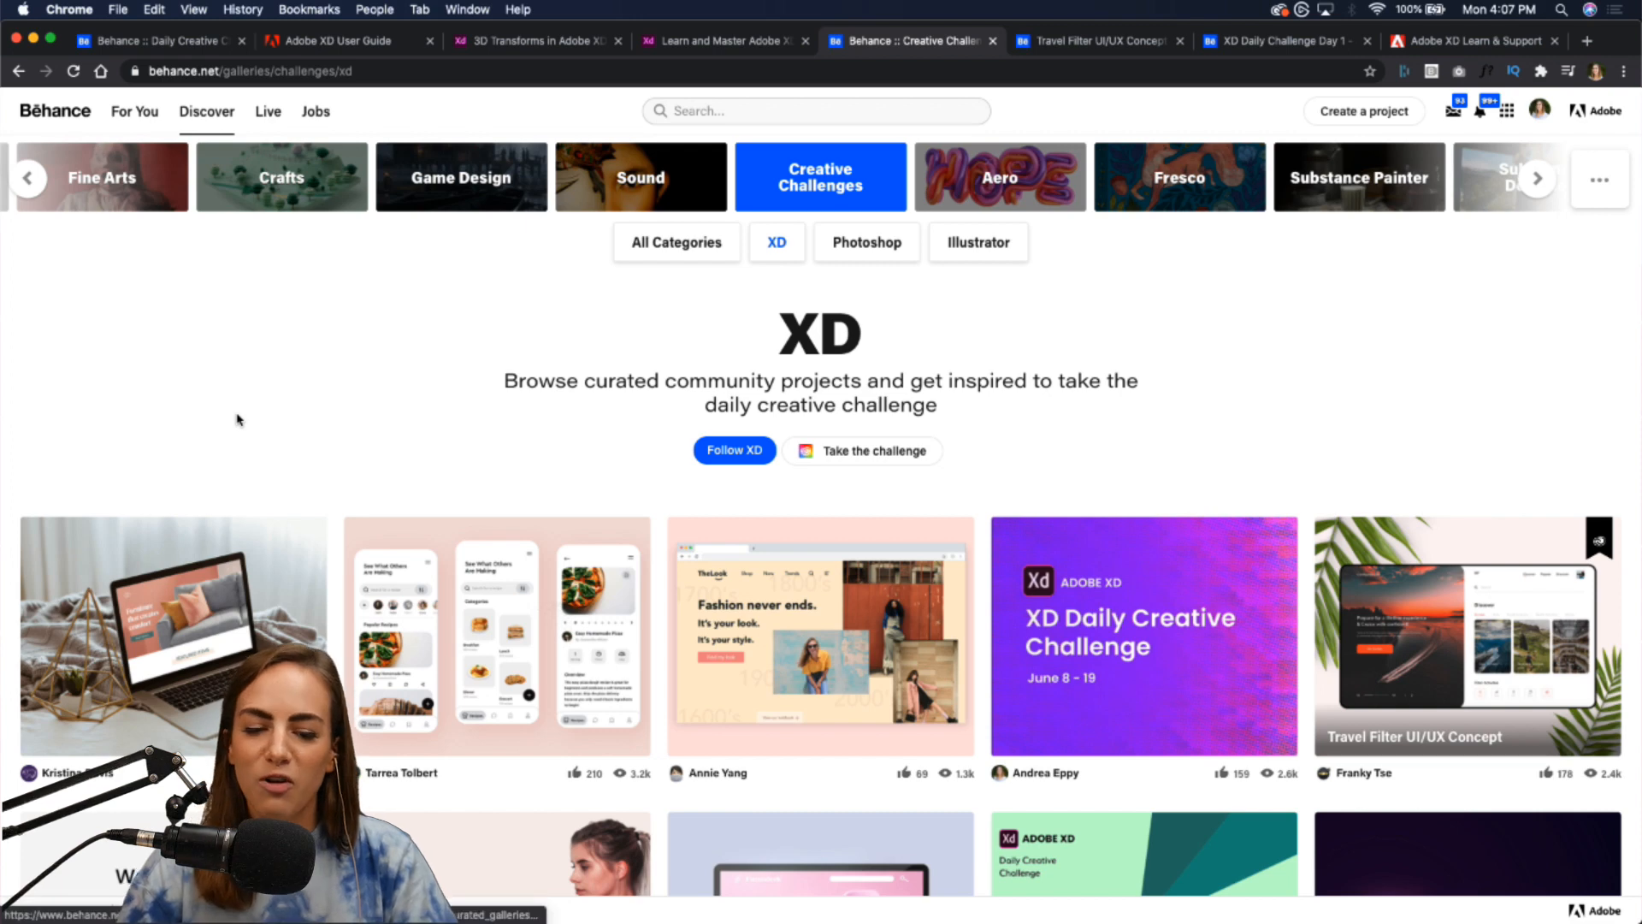
pyautogui.moveTo(691, 898)
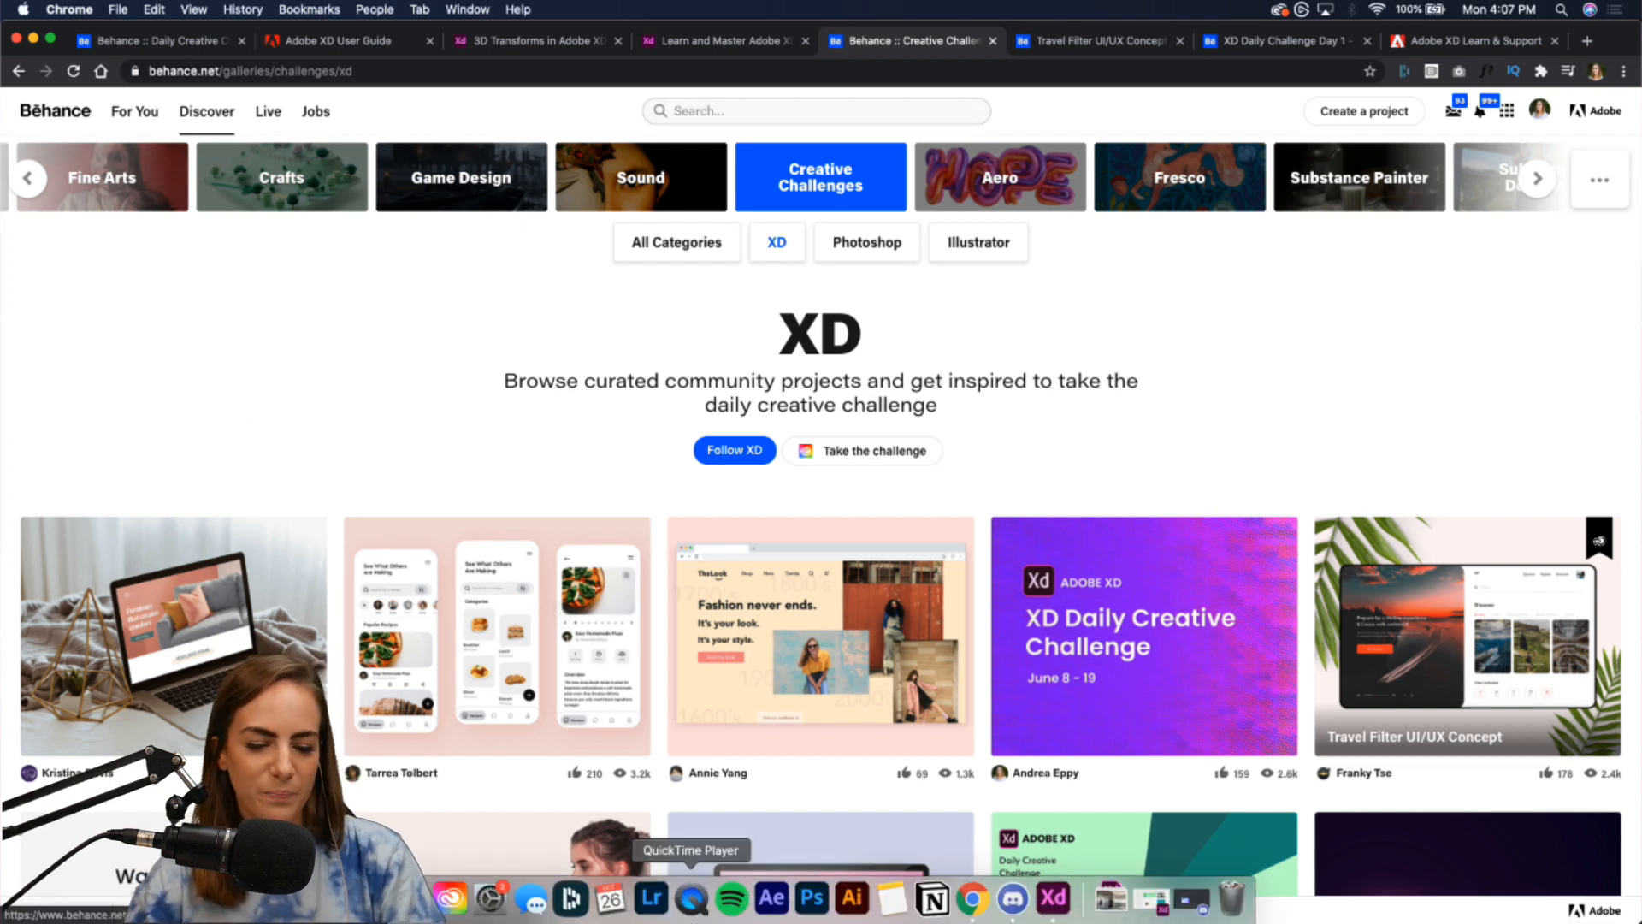
pyautogui.click(1059, 908)
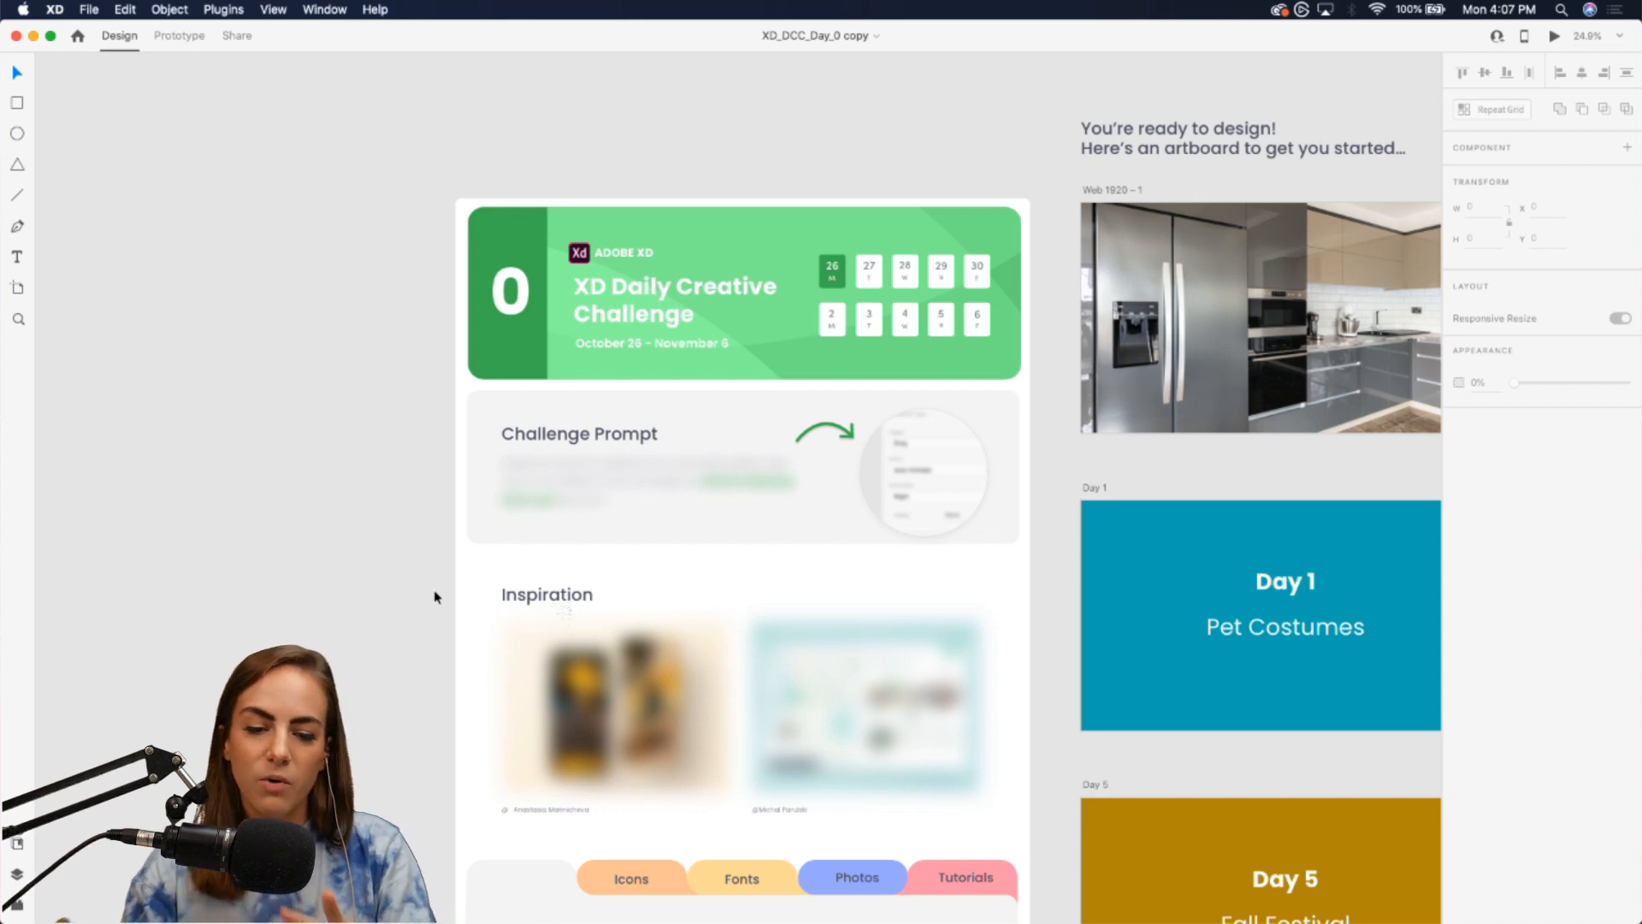
pyautogui.scroll(-1, 434, 597)
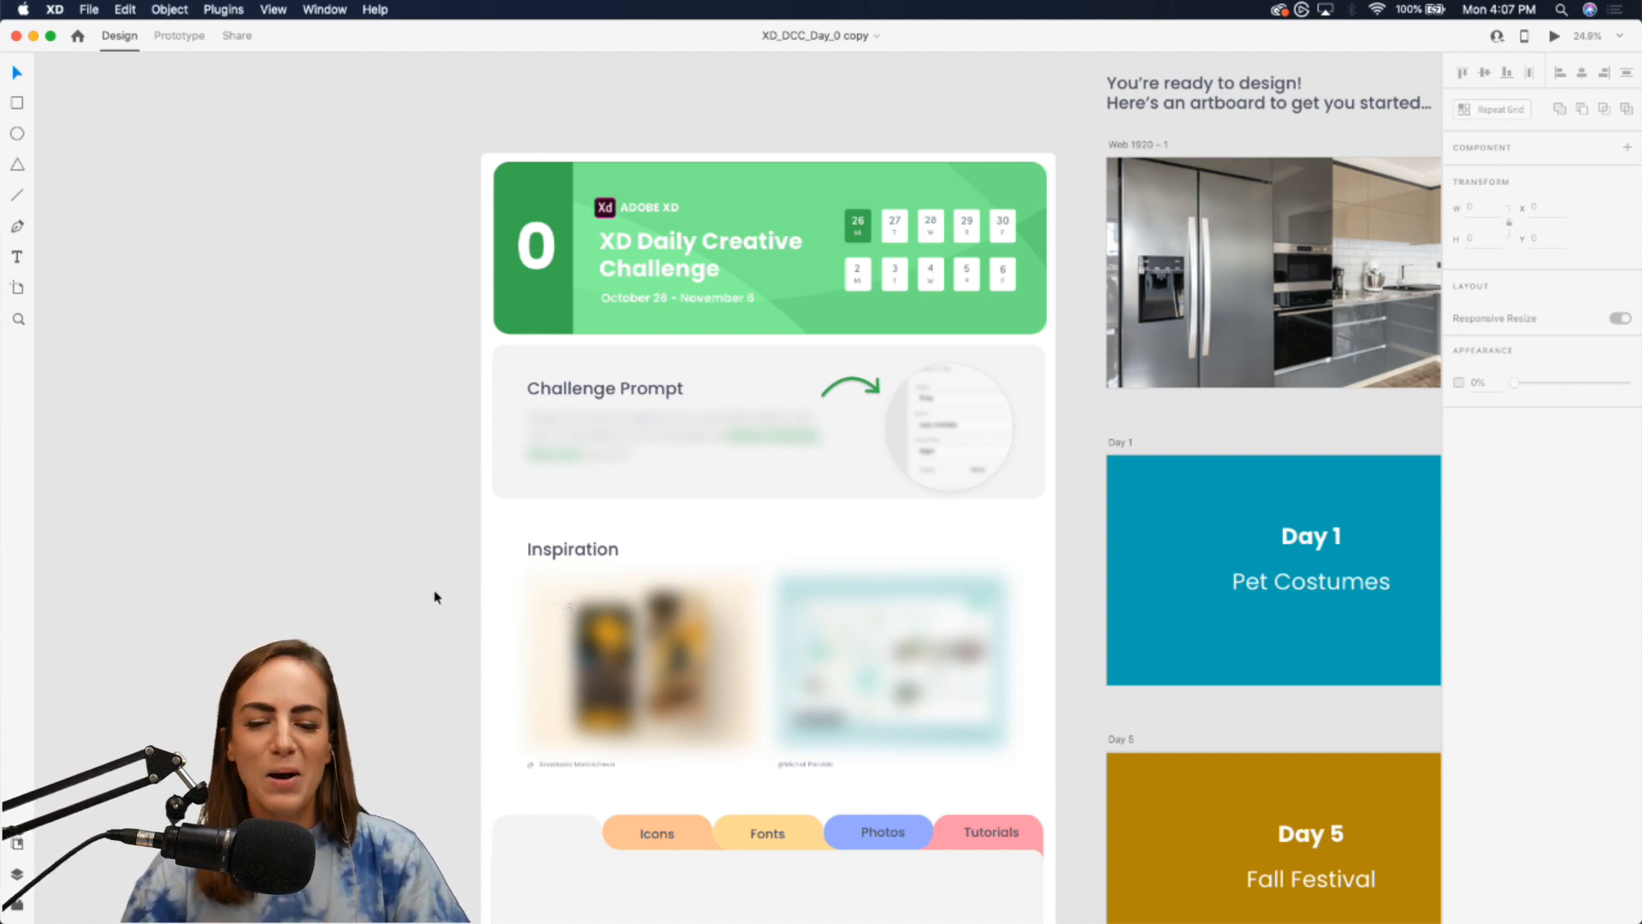
pyautogui.scroll(-3, 434, 597)
pyautogui.scroll(-3, 435, 597)
pyautogui.hscroll(-2, 434, 597)
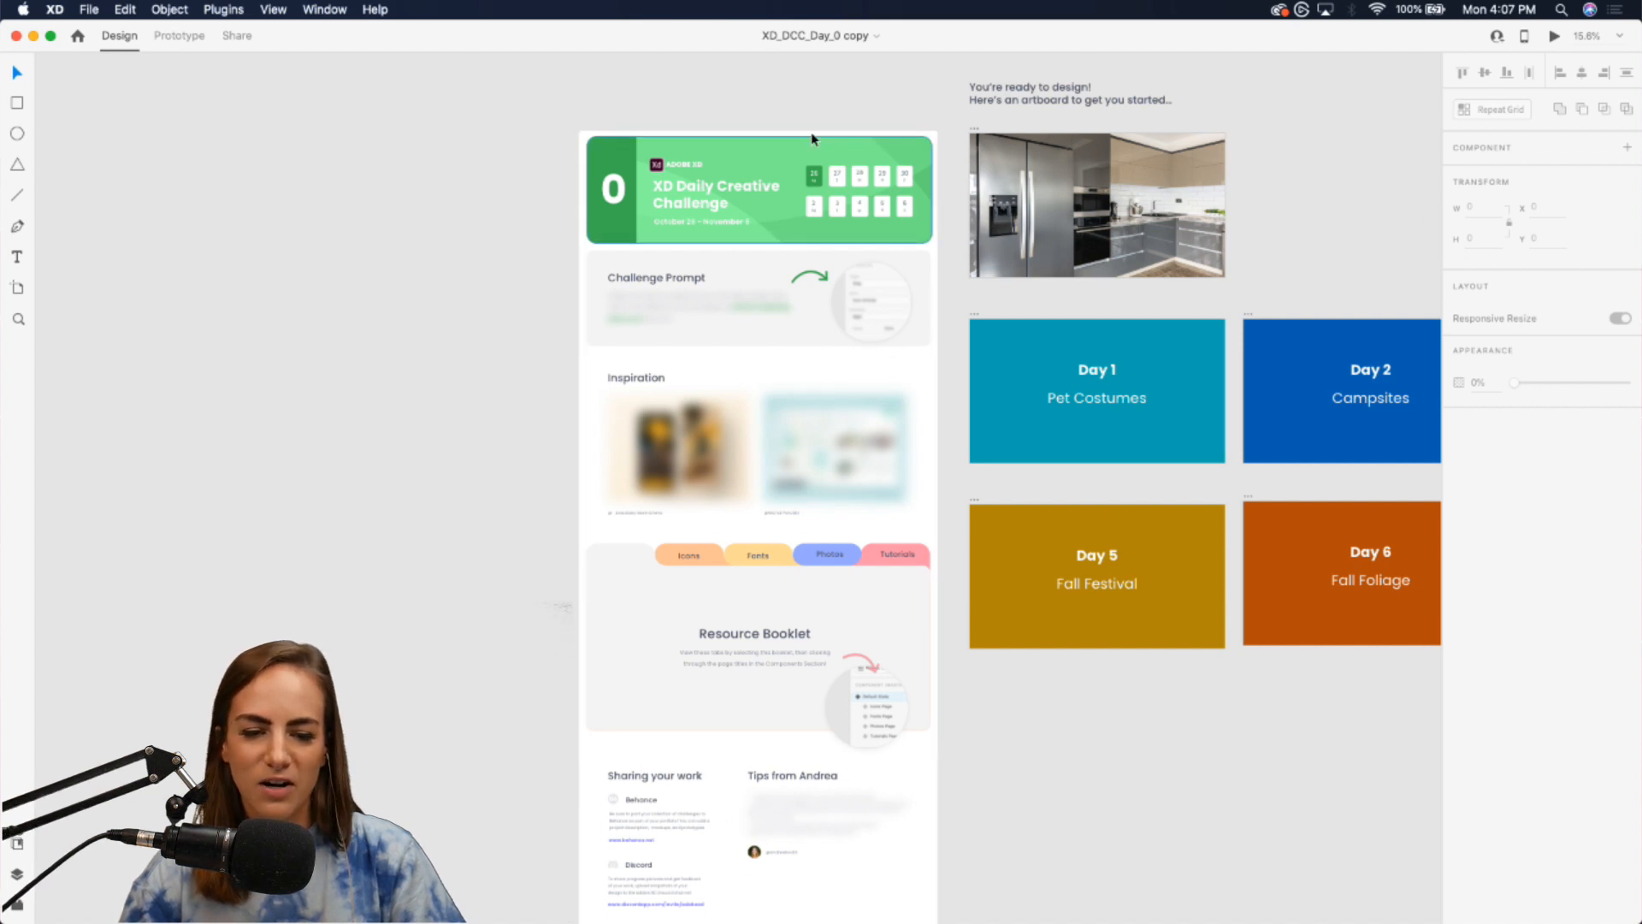
pyautogui.scroll(5, 812, 138)
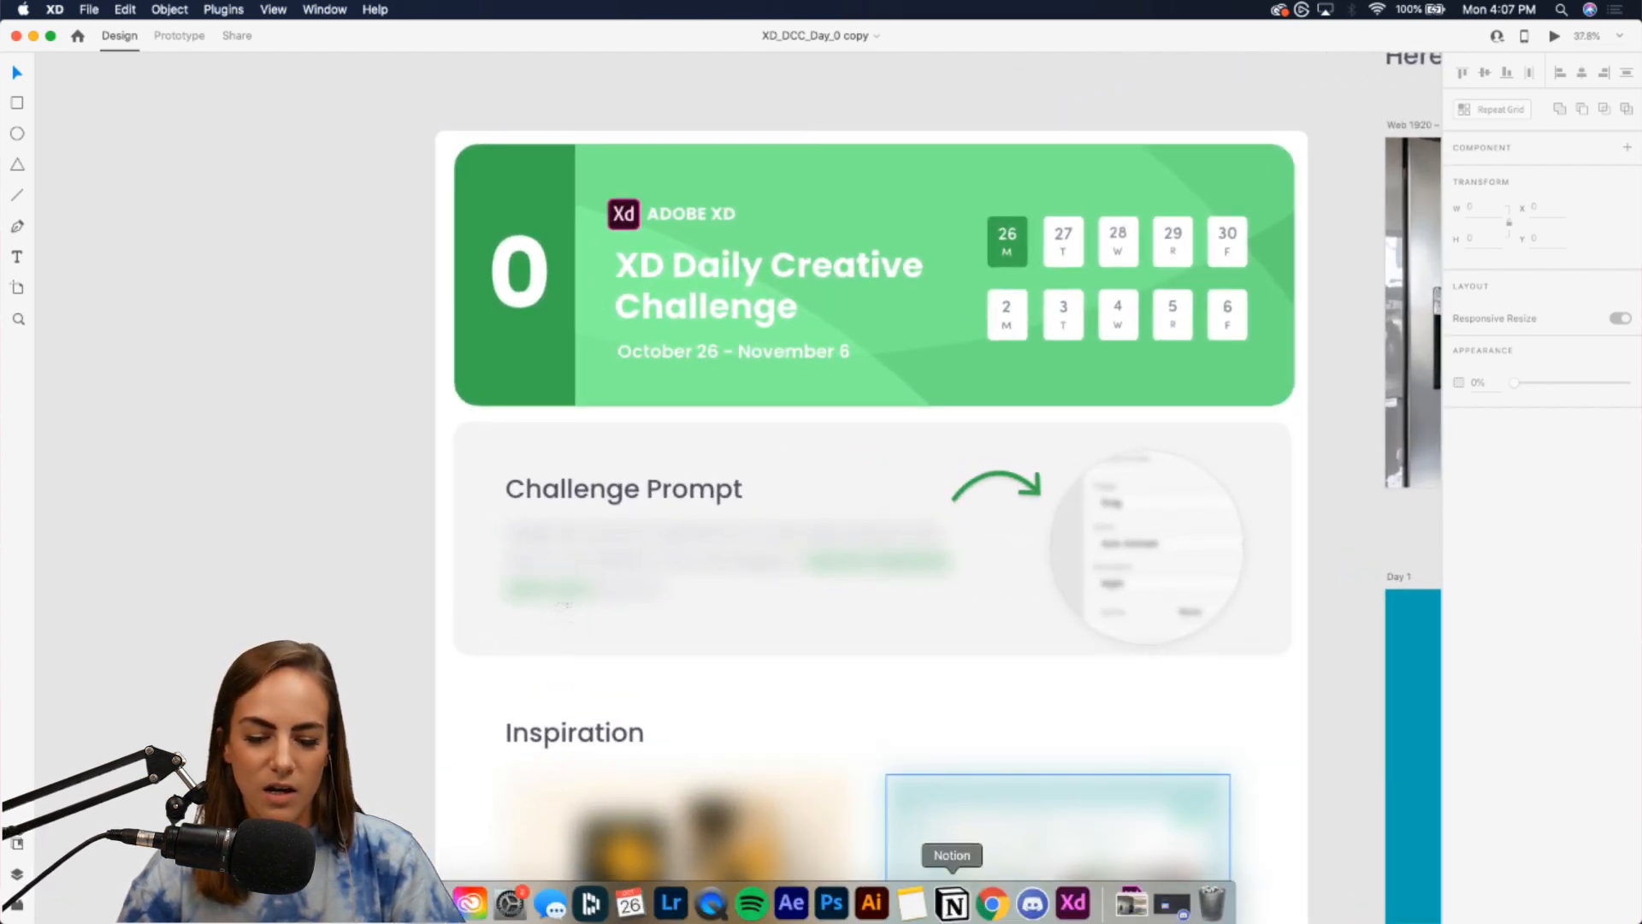
# - Switch back to Chrome and find the Explore Past Challenges section on the Behance Daily Creative Challenge page
pyautogui.click(992, 904)
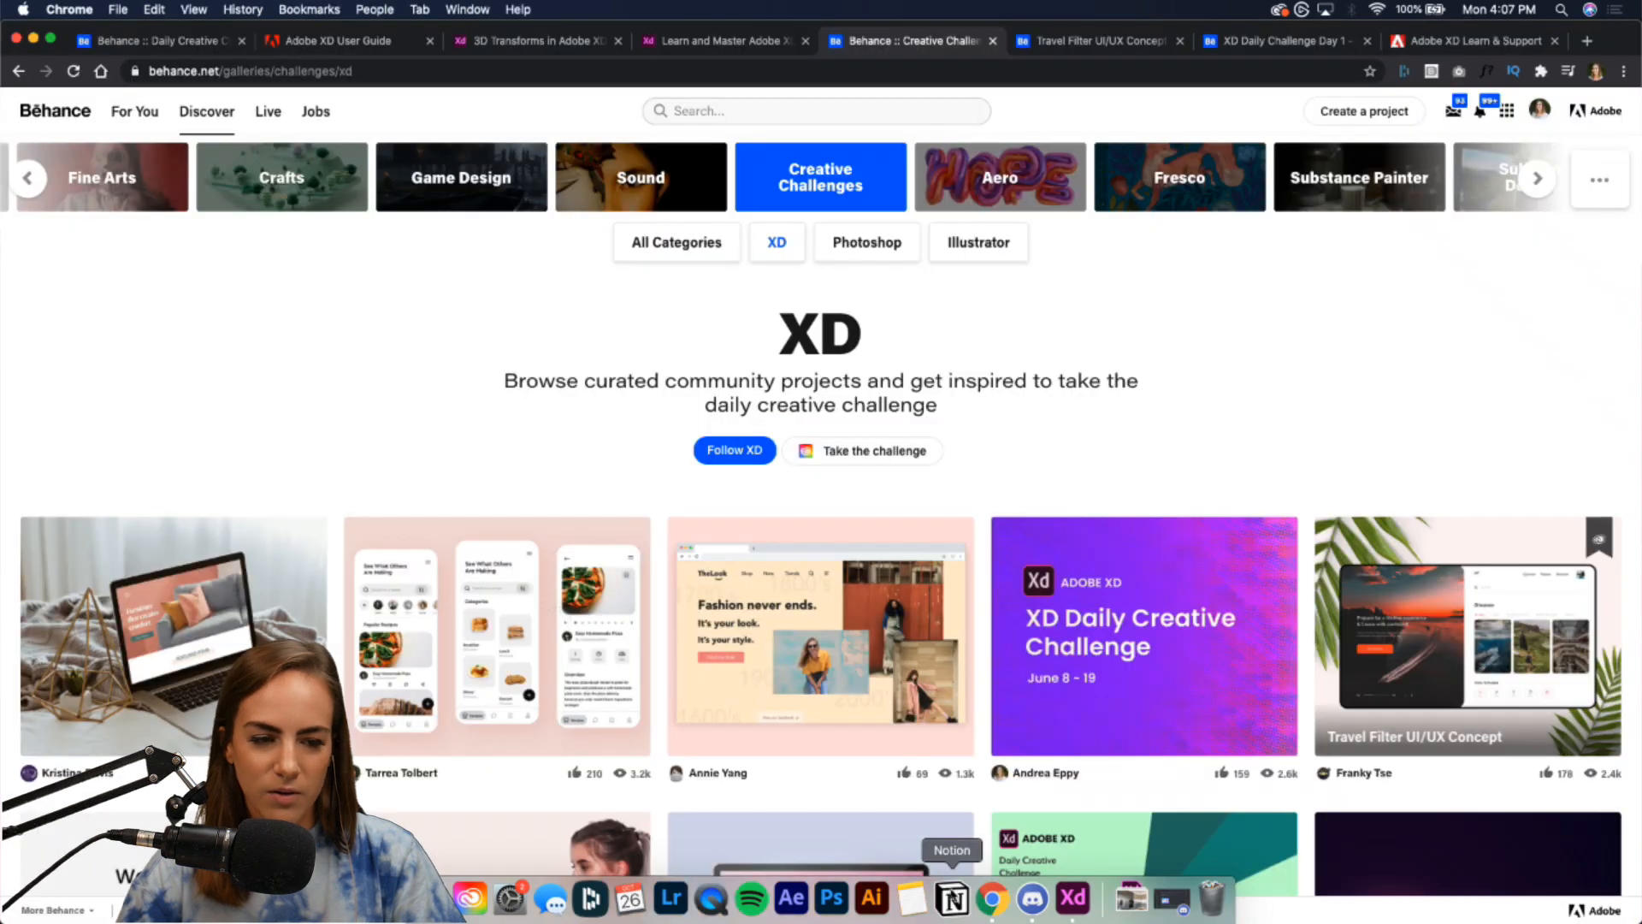
pyautogui.click(142, 48)
pyautogui.scroll(-15, 217, 636)
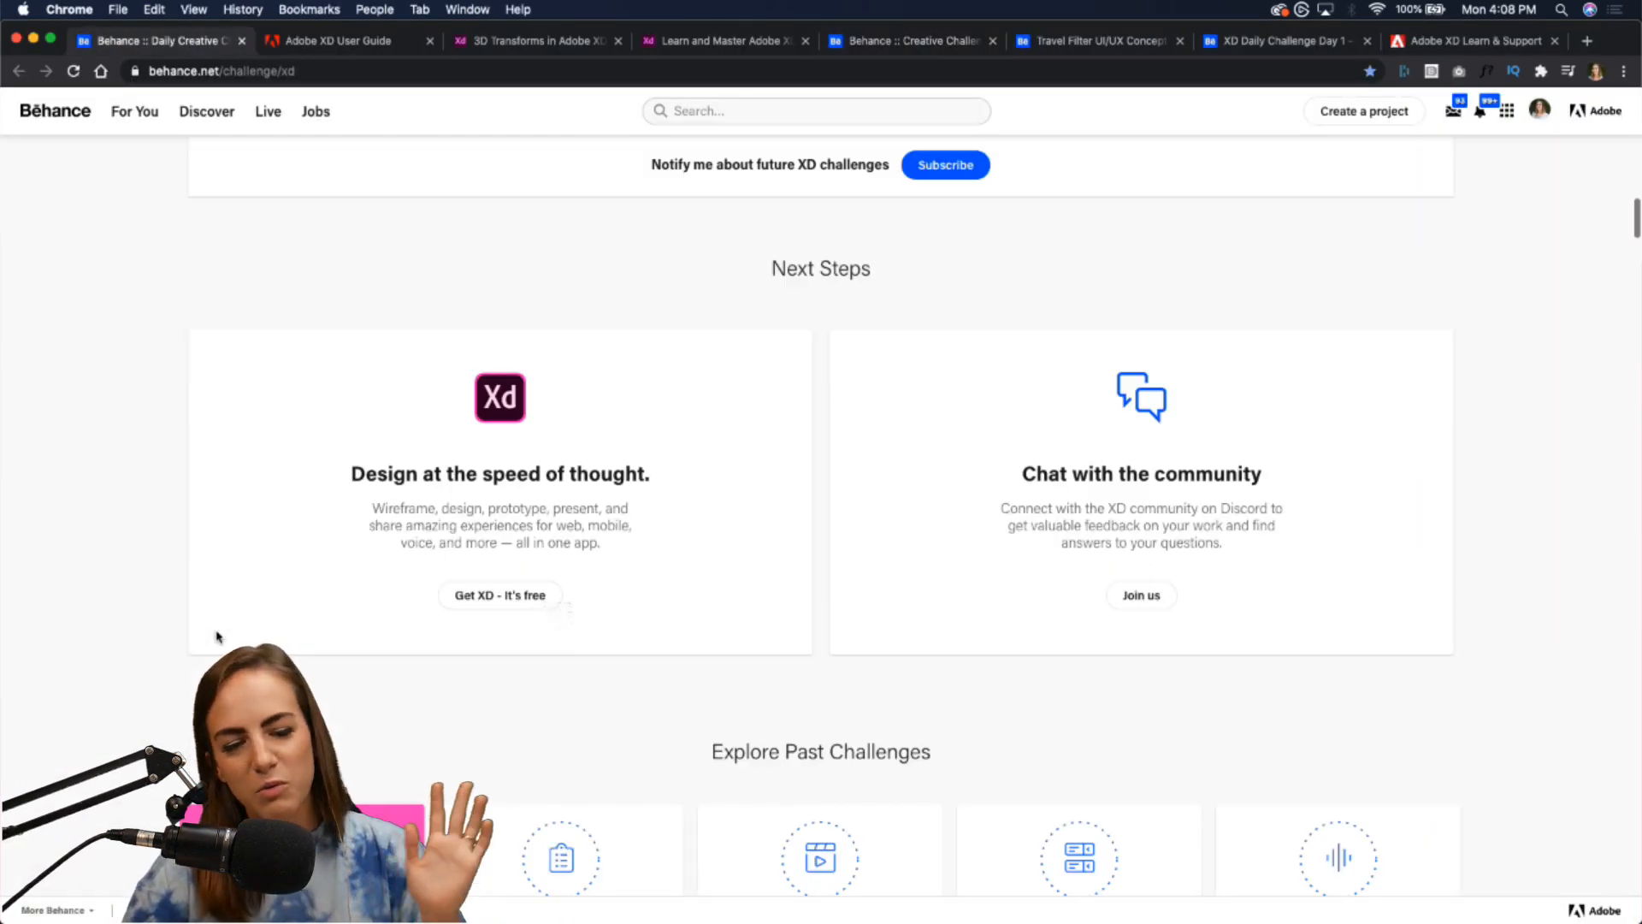
pyautogui.scroll(-6, 217, 636)
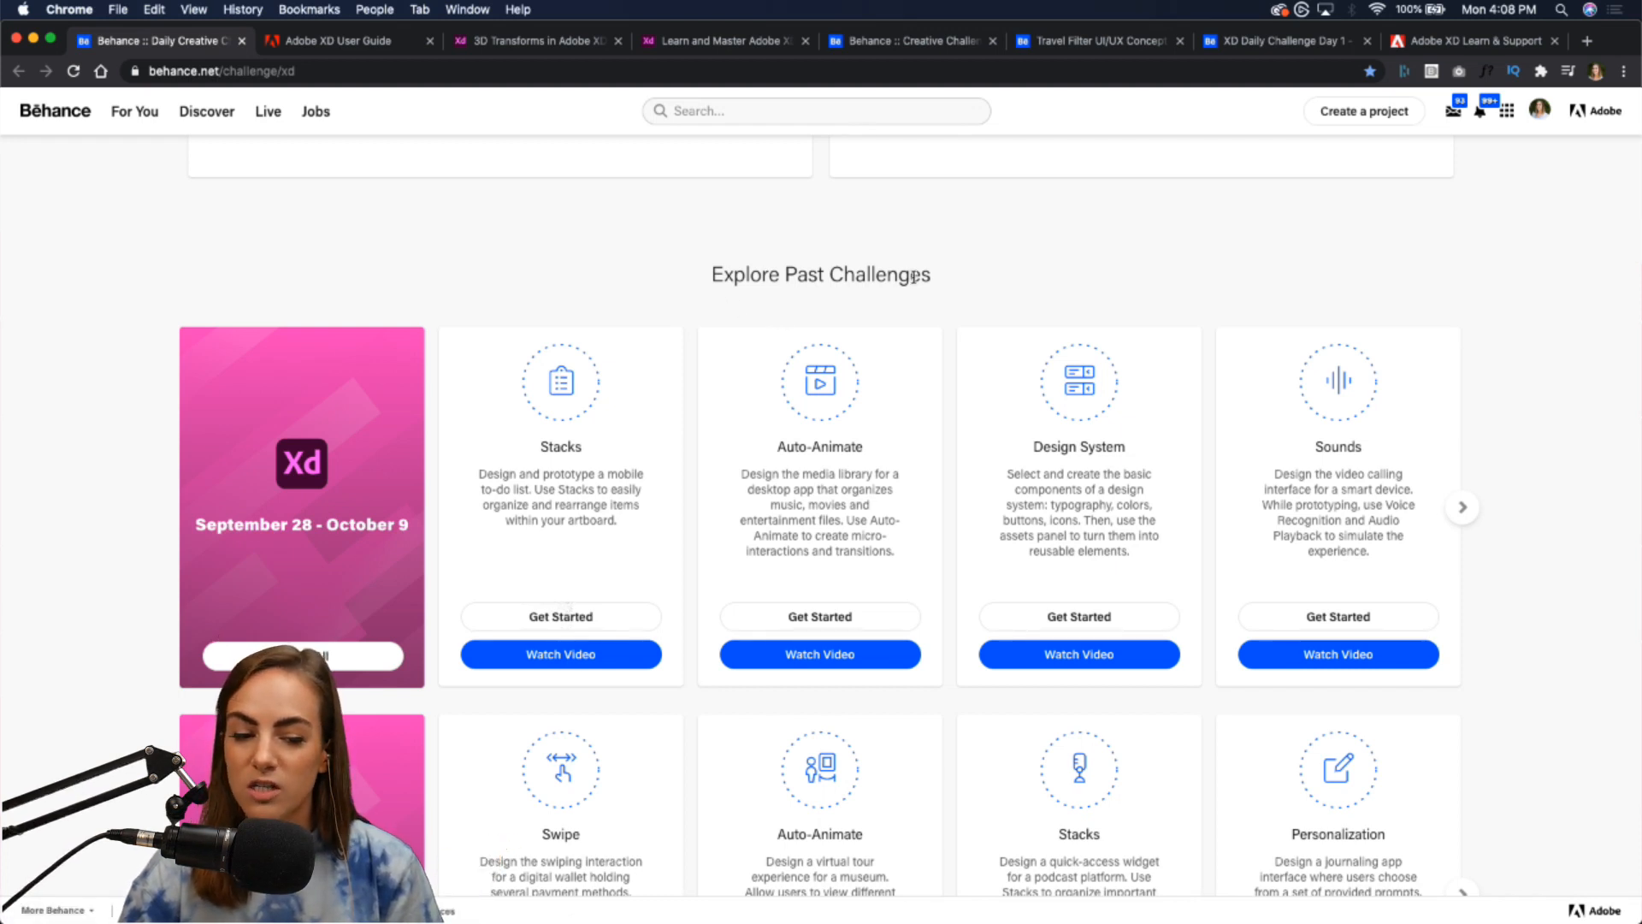
# - Browse the past XD challenges by date range, going back to the January ones and returning to the most recent
pyautogui.scroll(-7, 1554, 502)
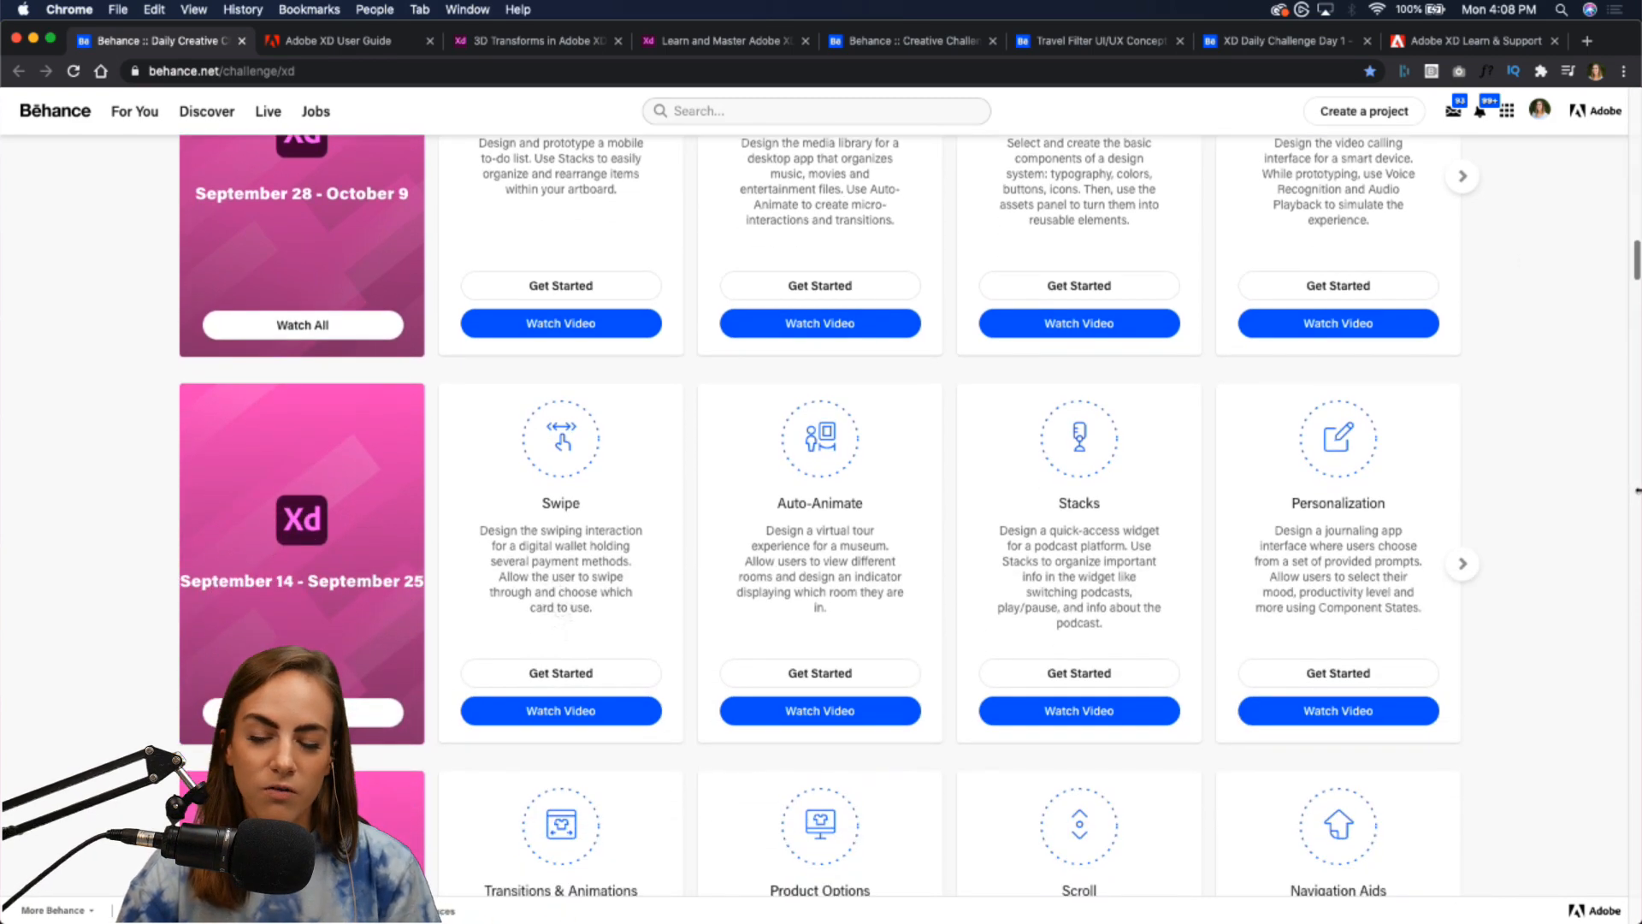
pyautogui.scroll(-3, 1554, 502)
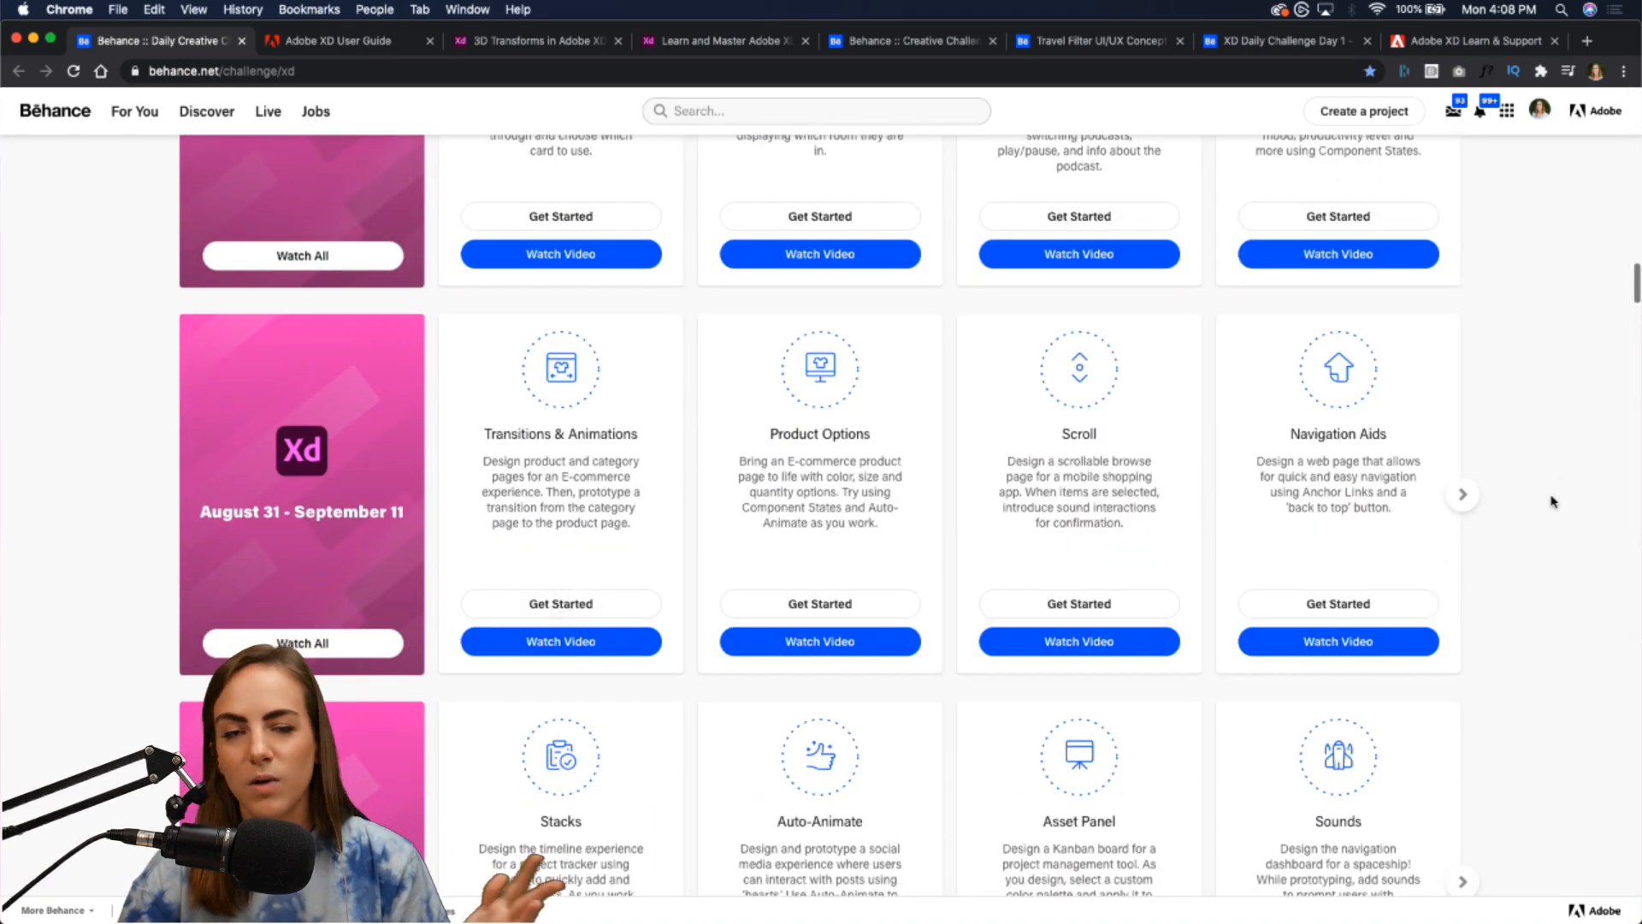
pyautogui.scroll(6, 1554, 502)
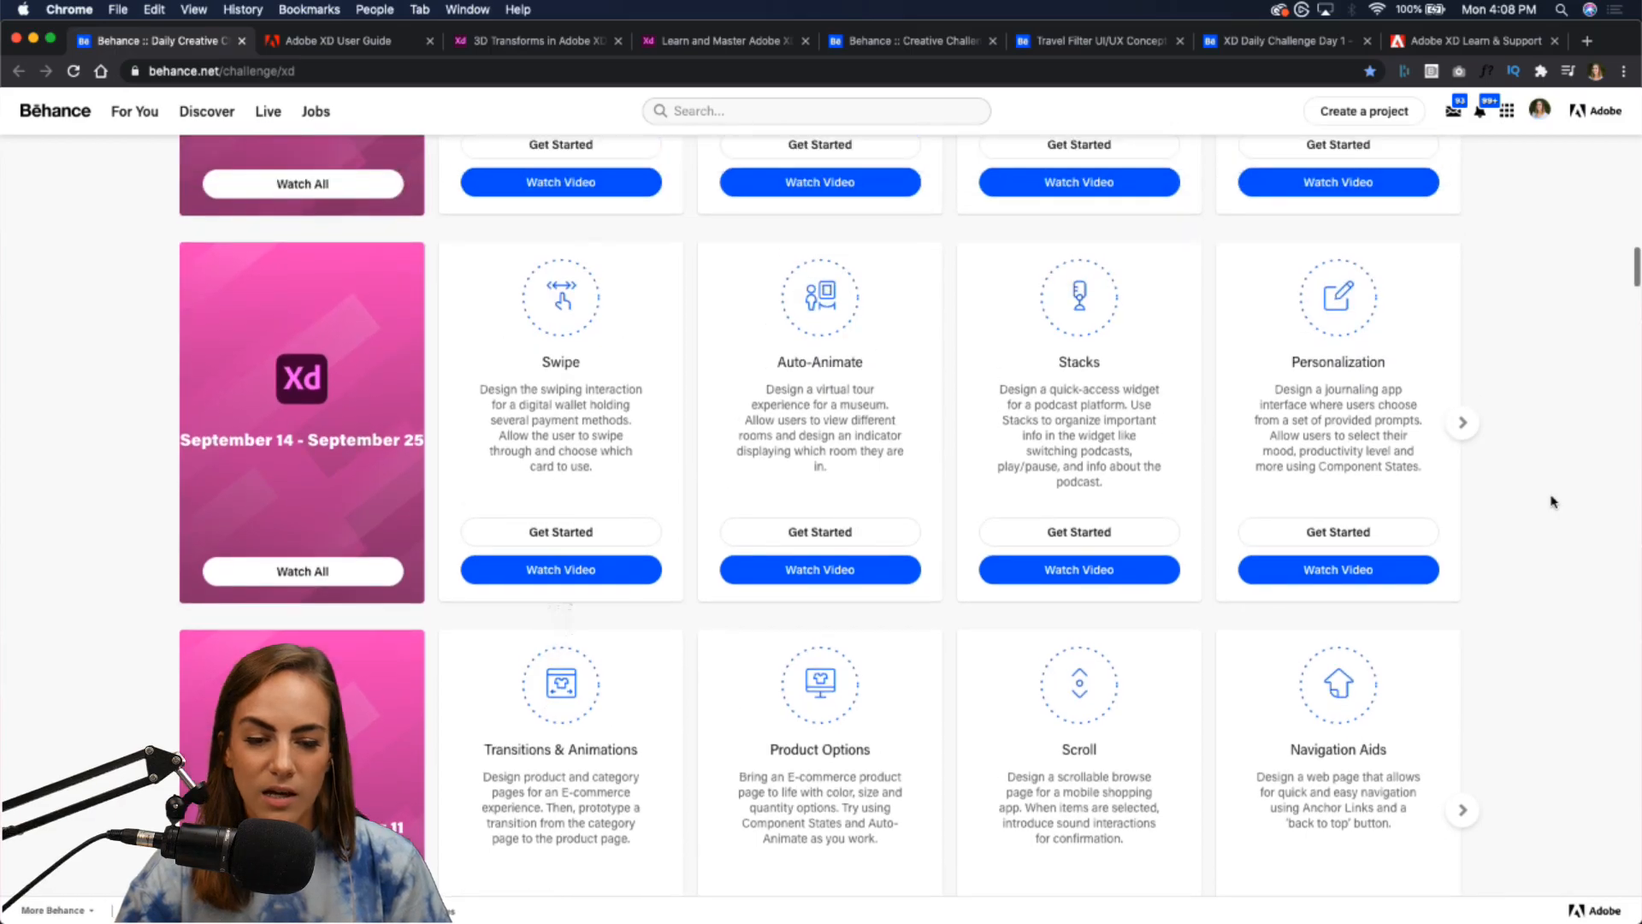
pyautogui.scroll(-20, 1554, 502)
pyautogui.scroll(-20, 1553, 502)
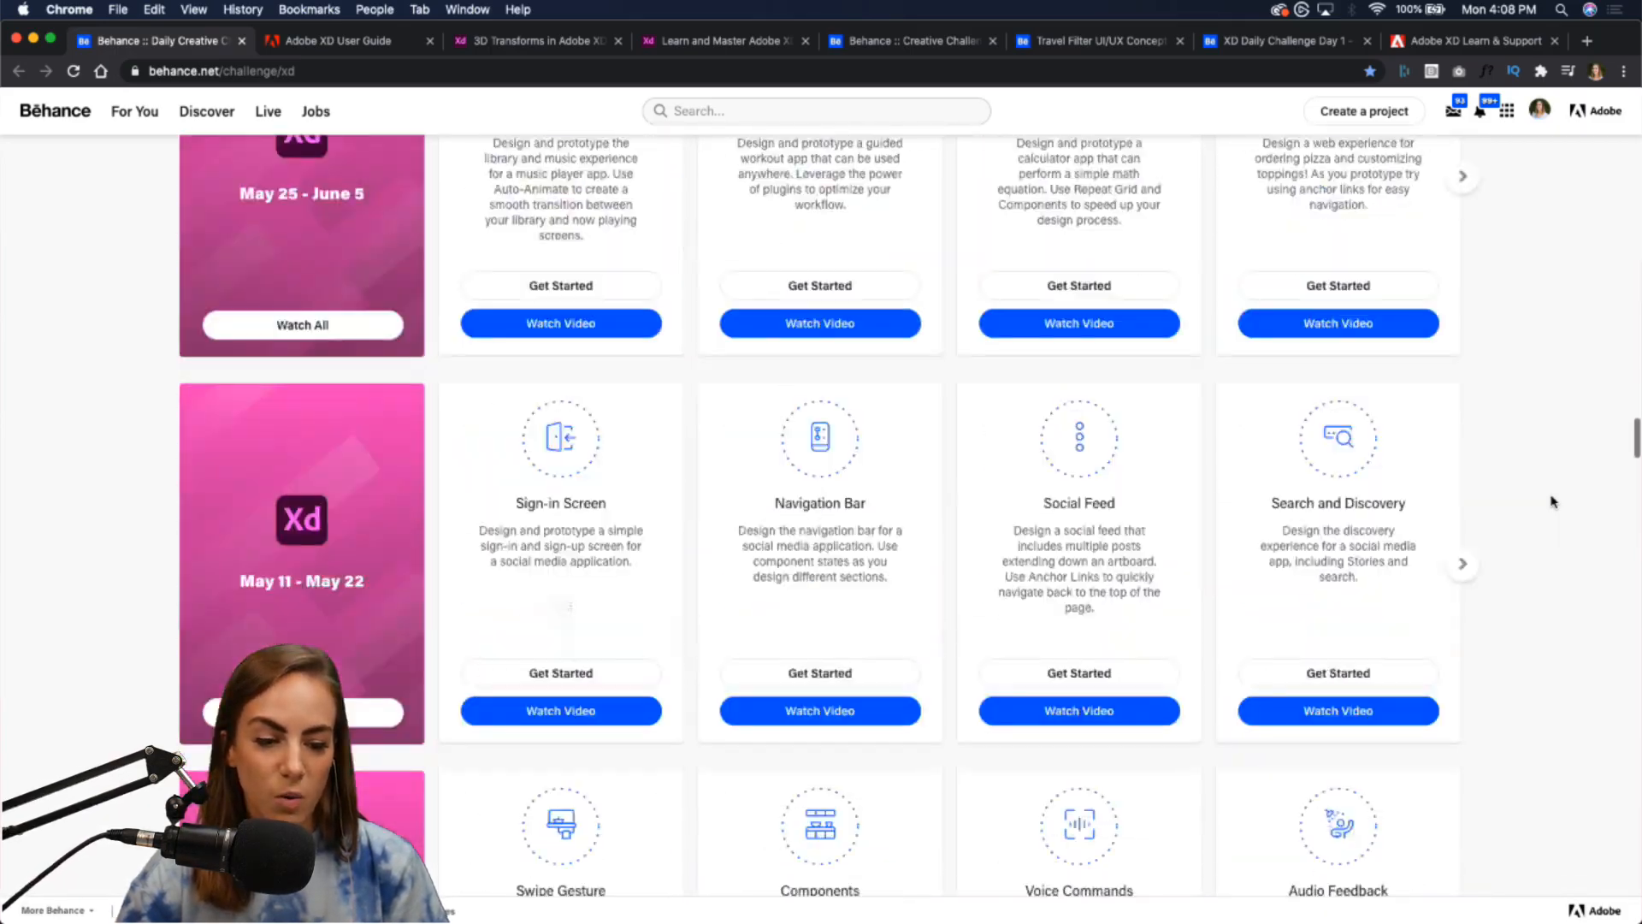
pyautogui.scroll(-20, 1554, 502)
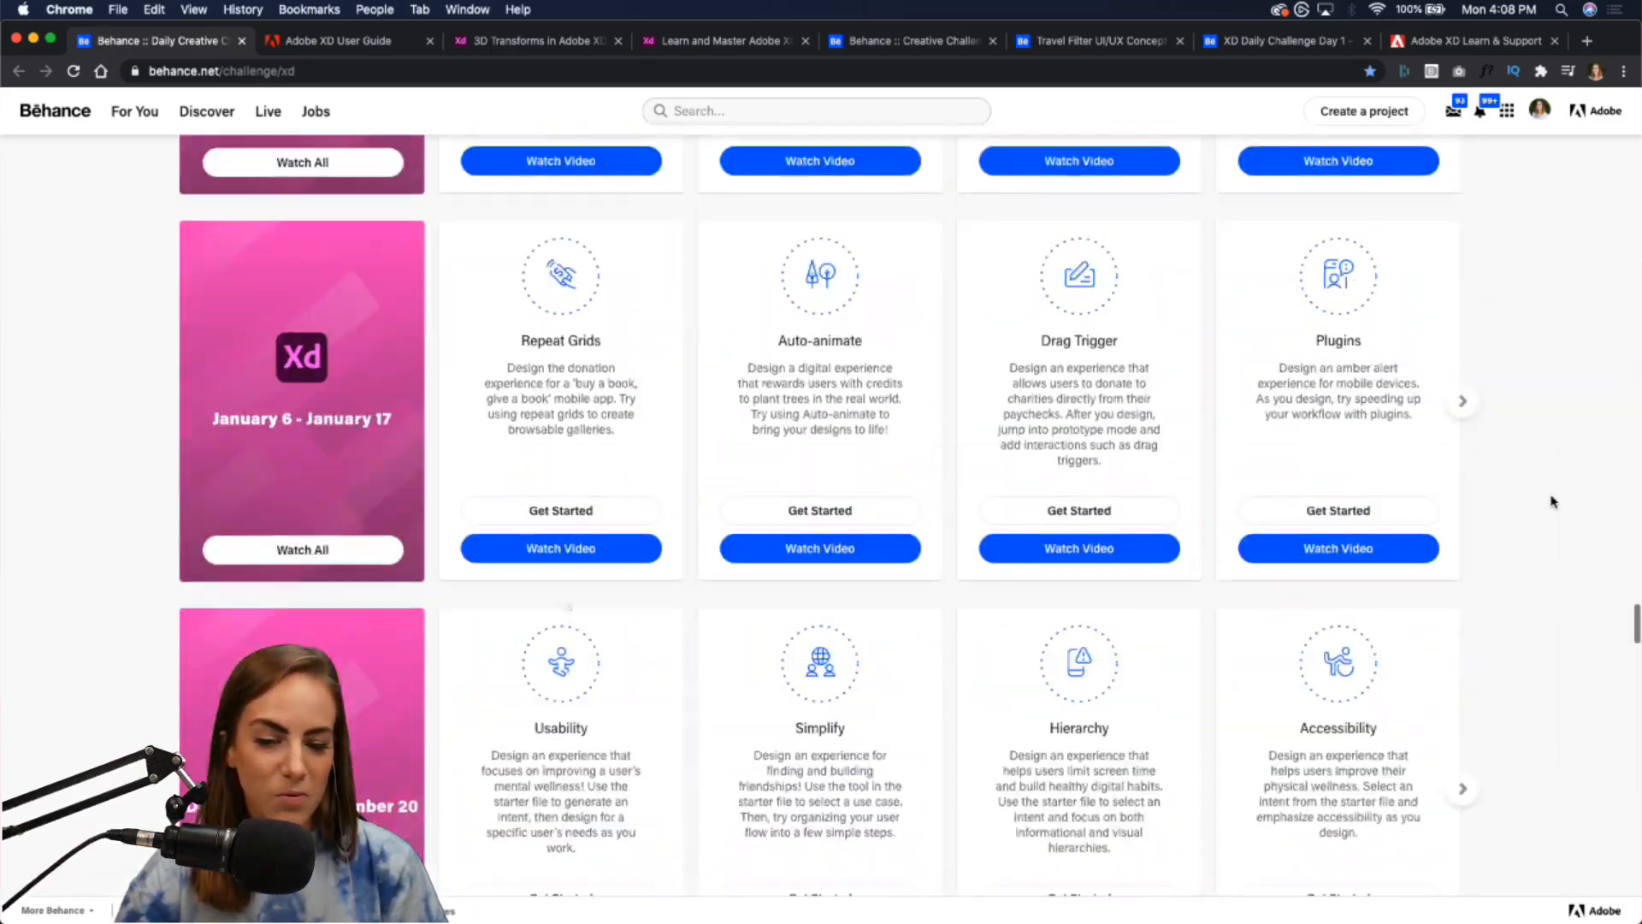
pyautogui.scroll(20, 1554, 502)
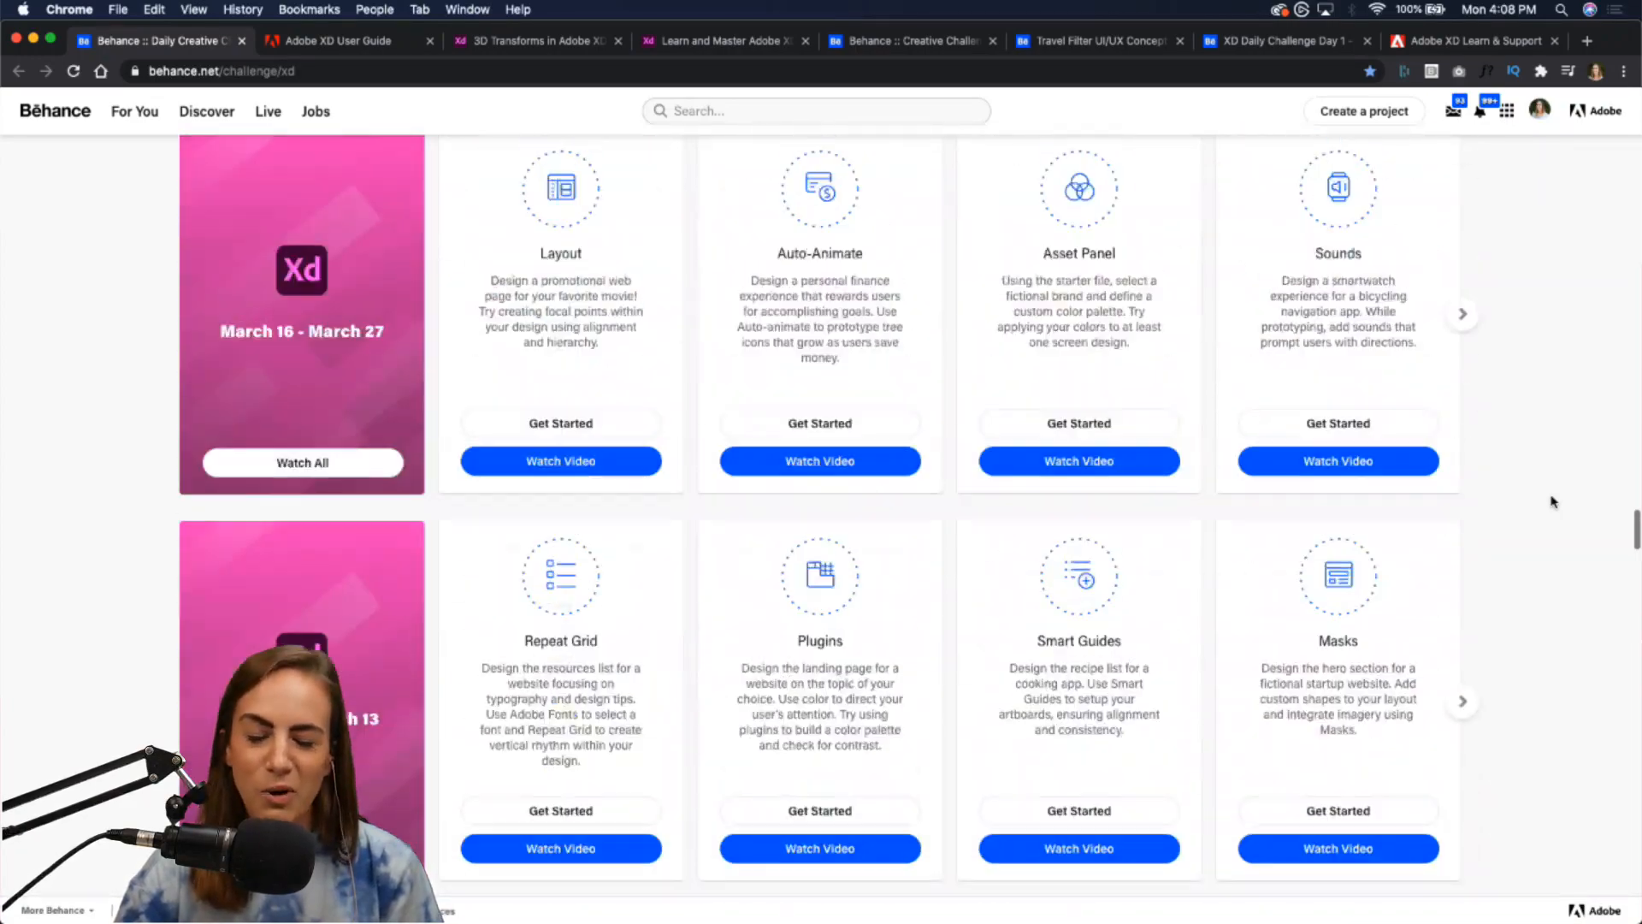
pyautogui.scroll(18, 1554, 502)
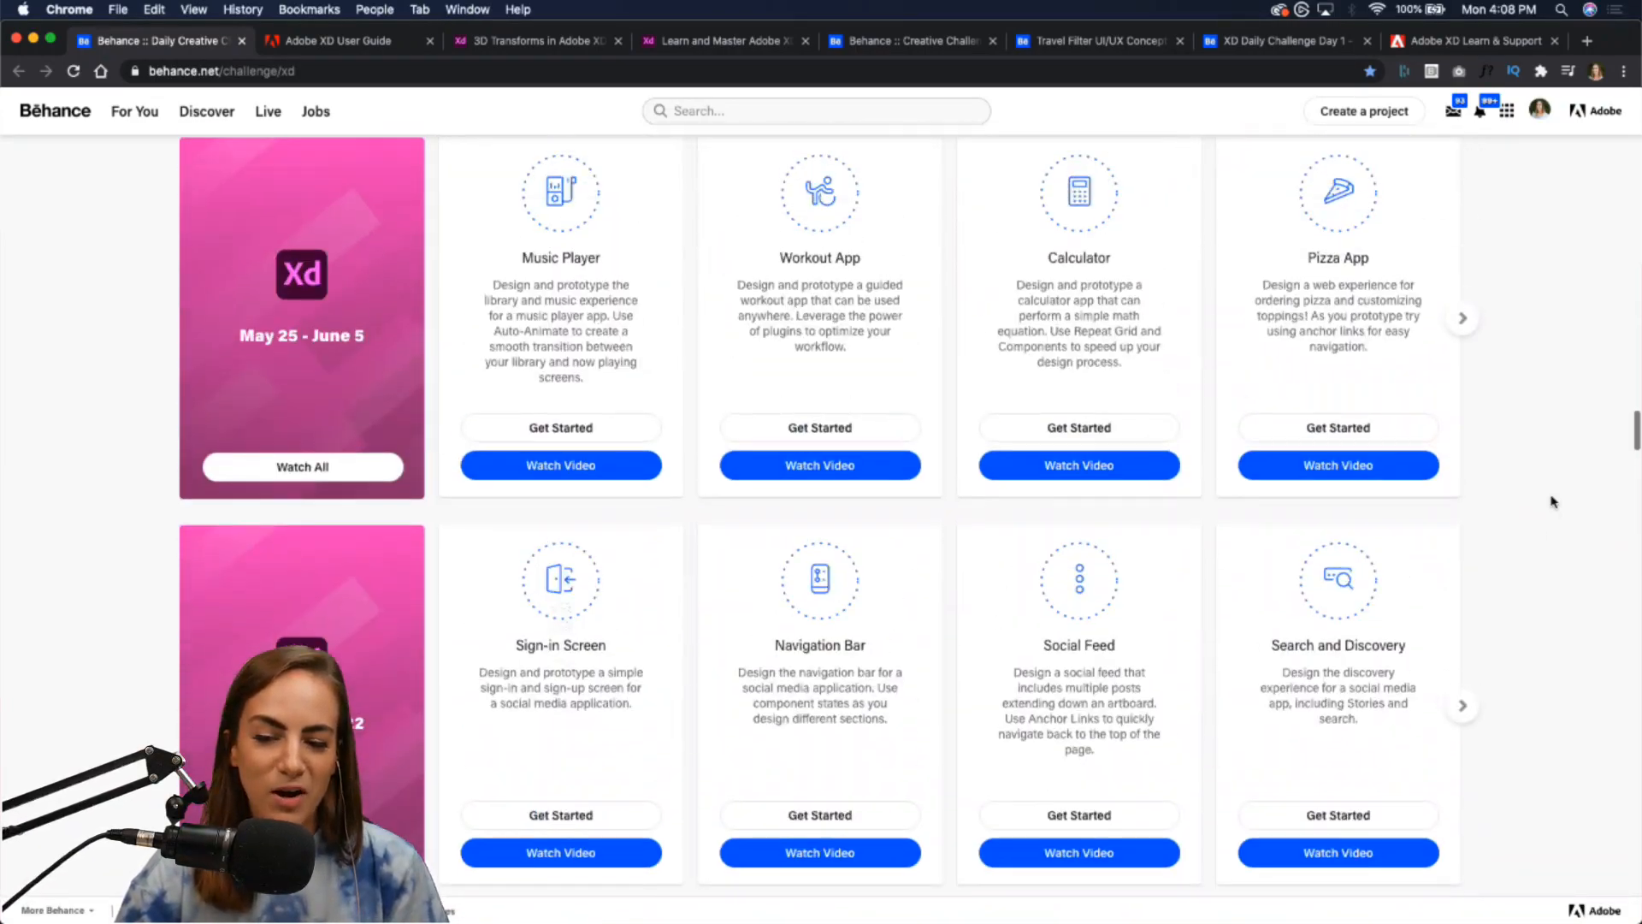
pyautogui.scroll(15, 1554, 502)
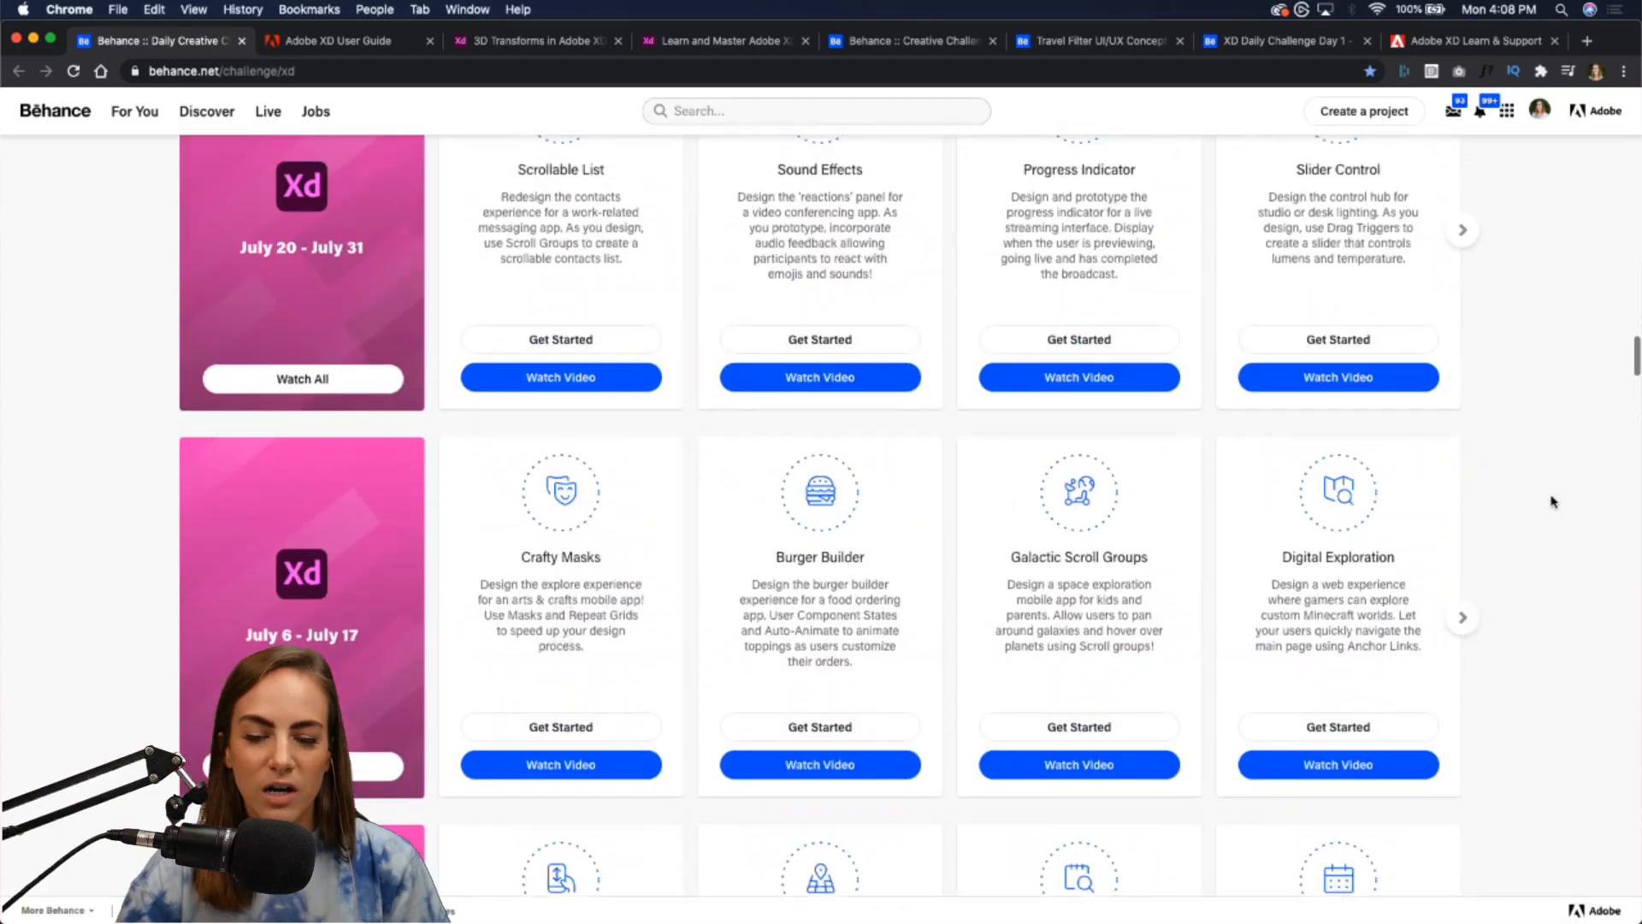
pyautogui.scroll(11, 1554, 502)
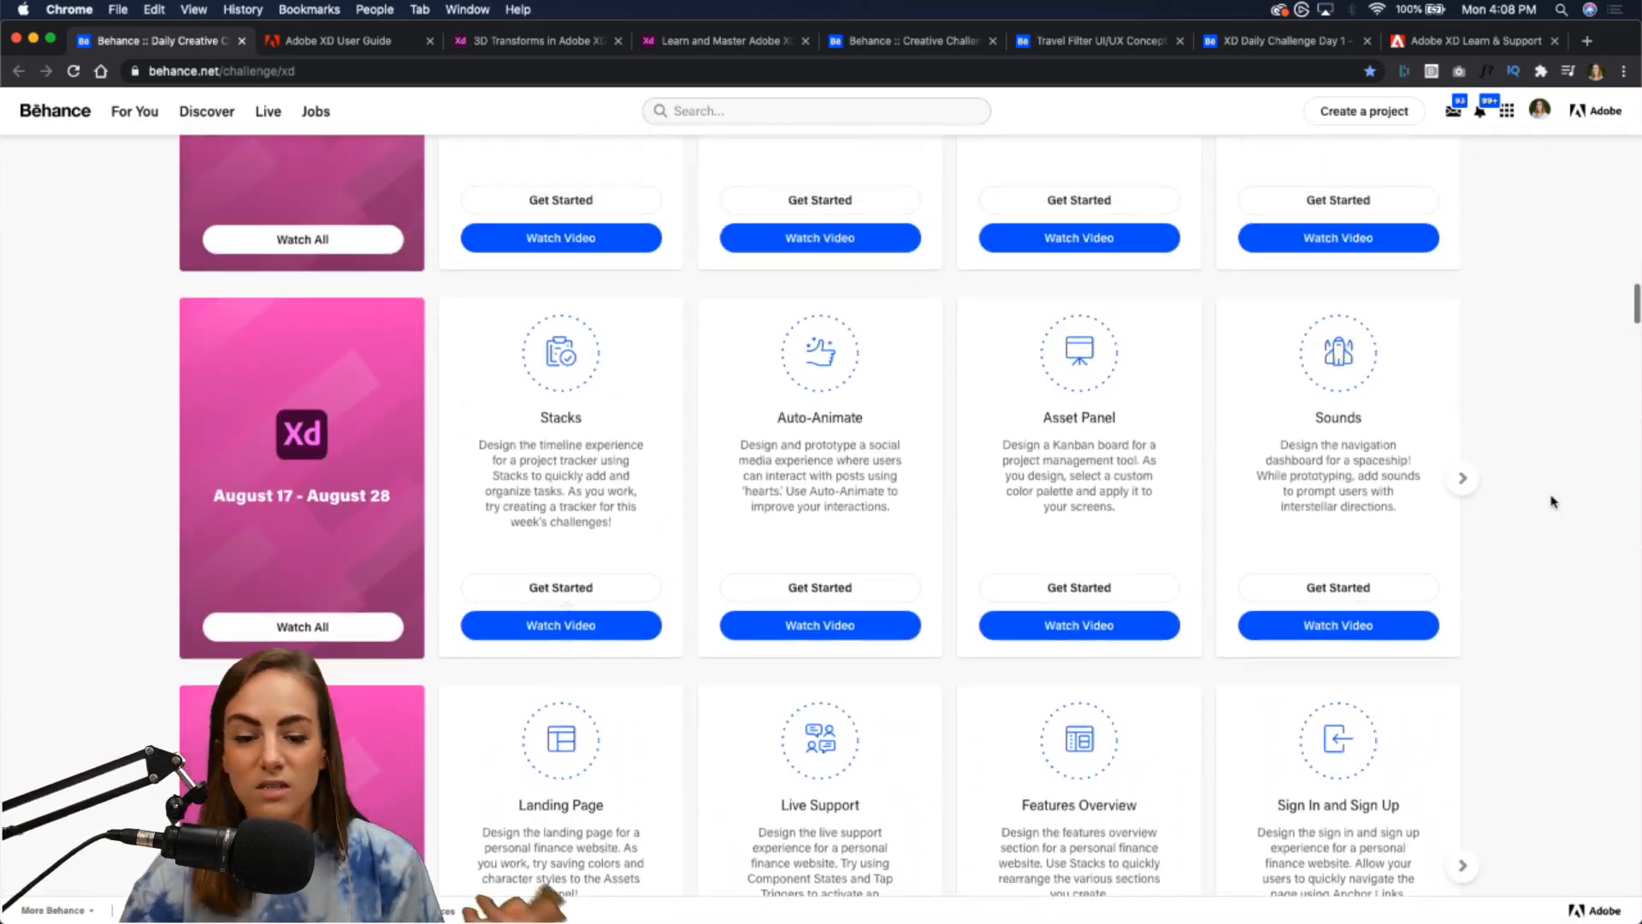
pyautogui.scroll(14, 1554, 502)
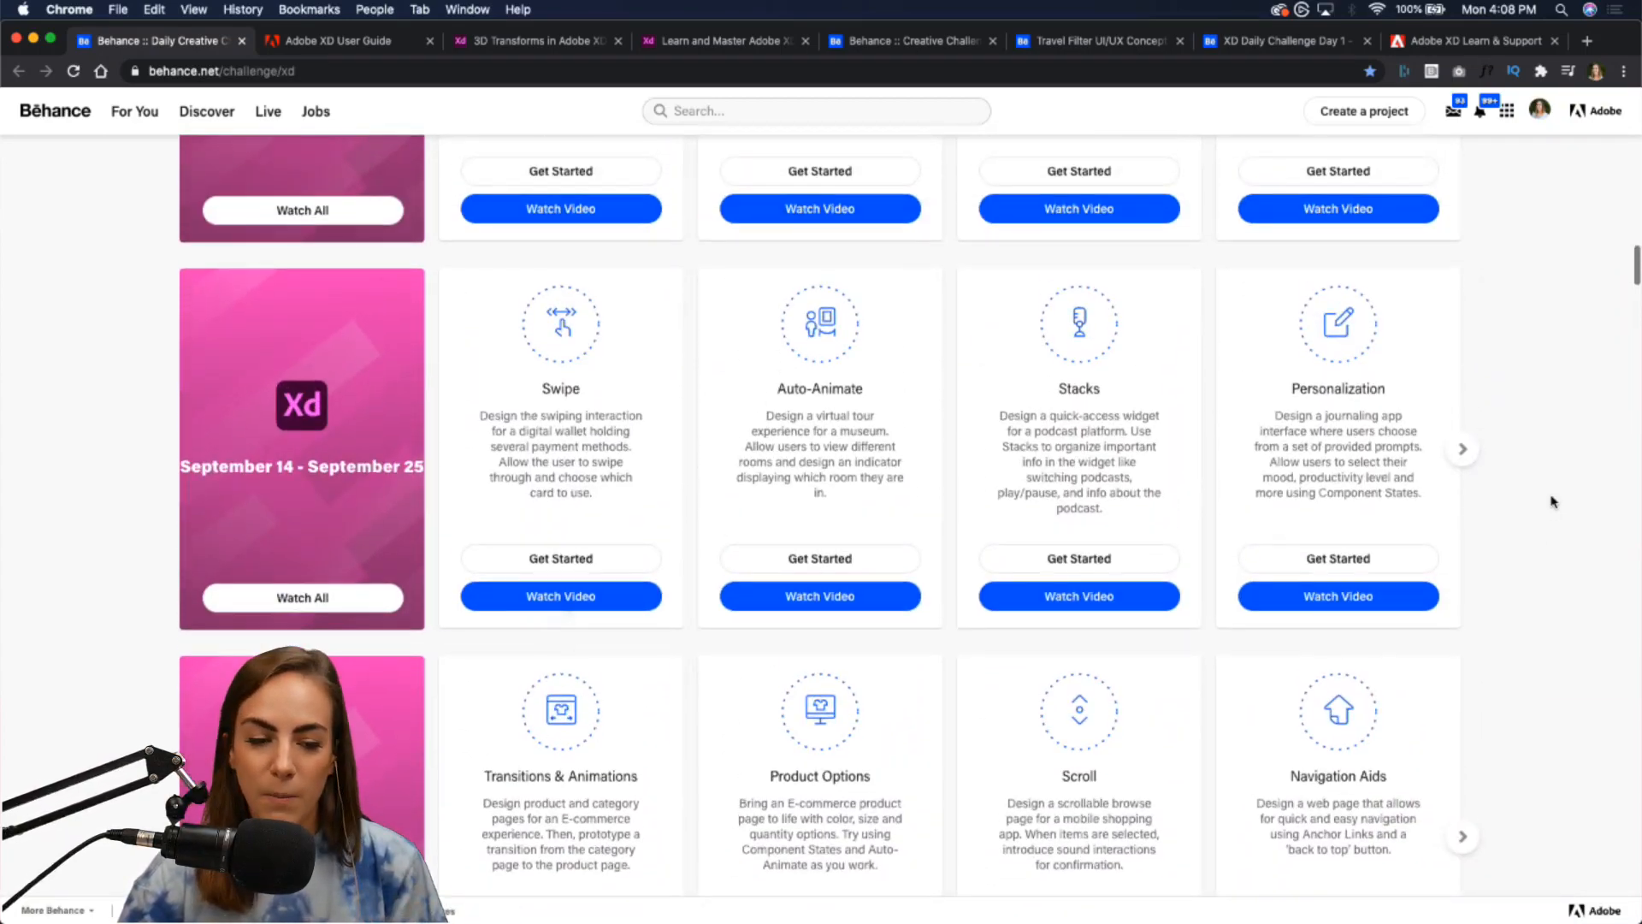
# - View the starter file folder for the September 28 - October 9 Stacks challenge and close its page
pyautogui.scroll(-7, 1554, 502)
pyautogui.scroll(-1, 1554, 502)
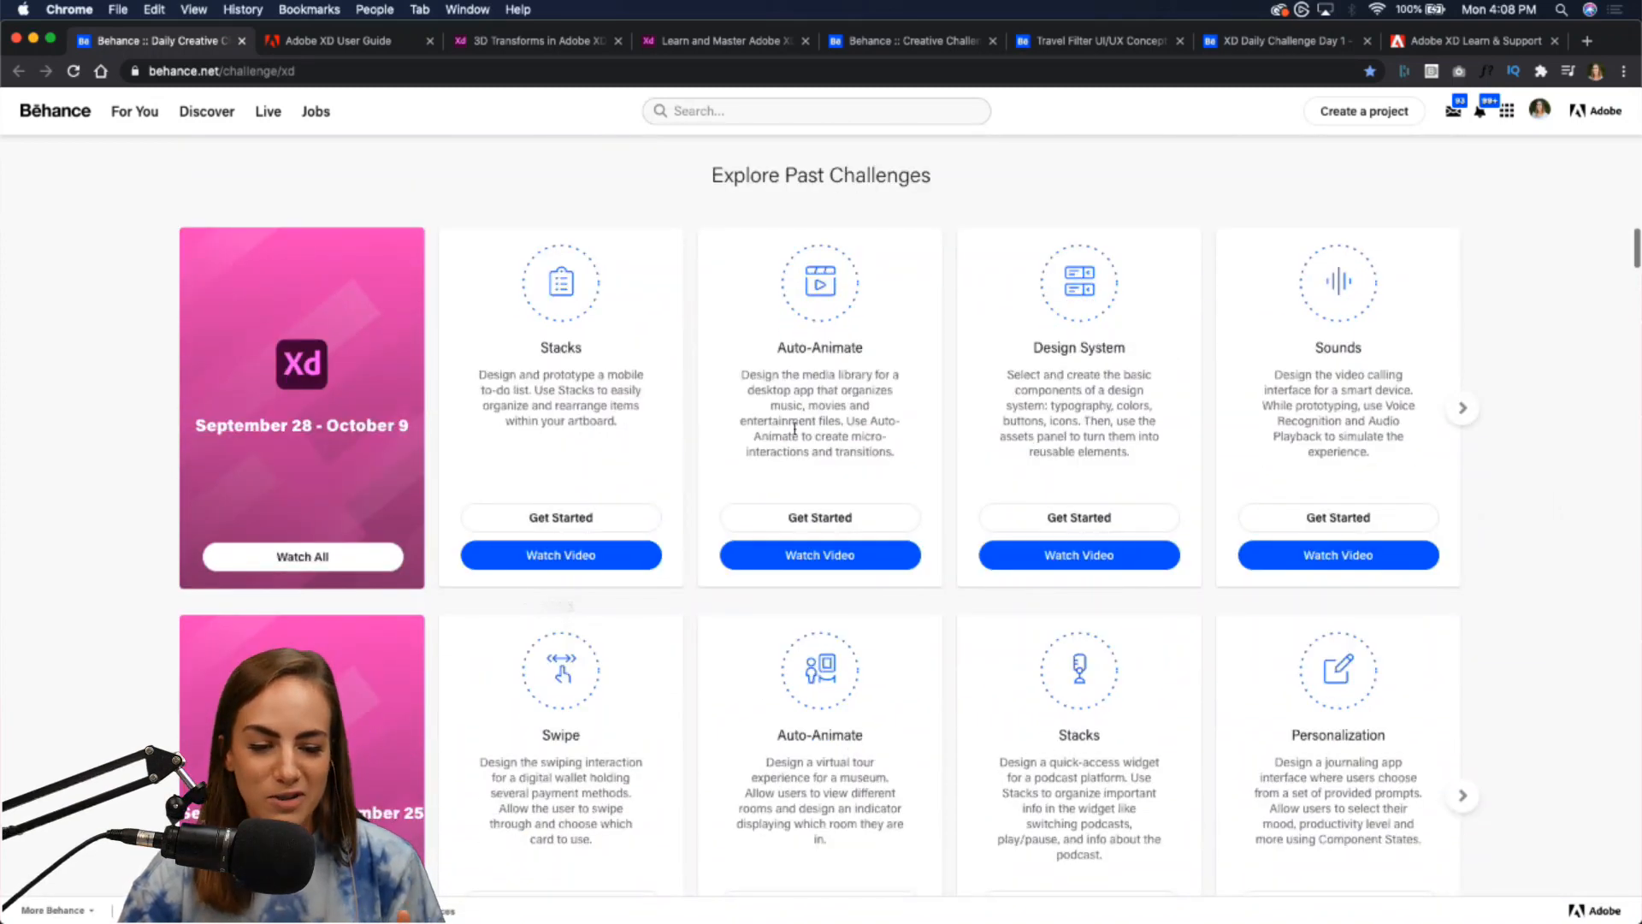
pyautogui.click(565, 519)
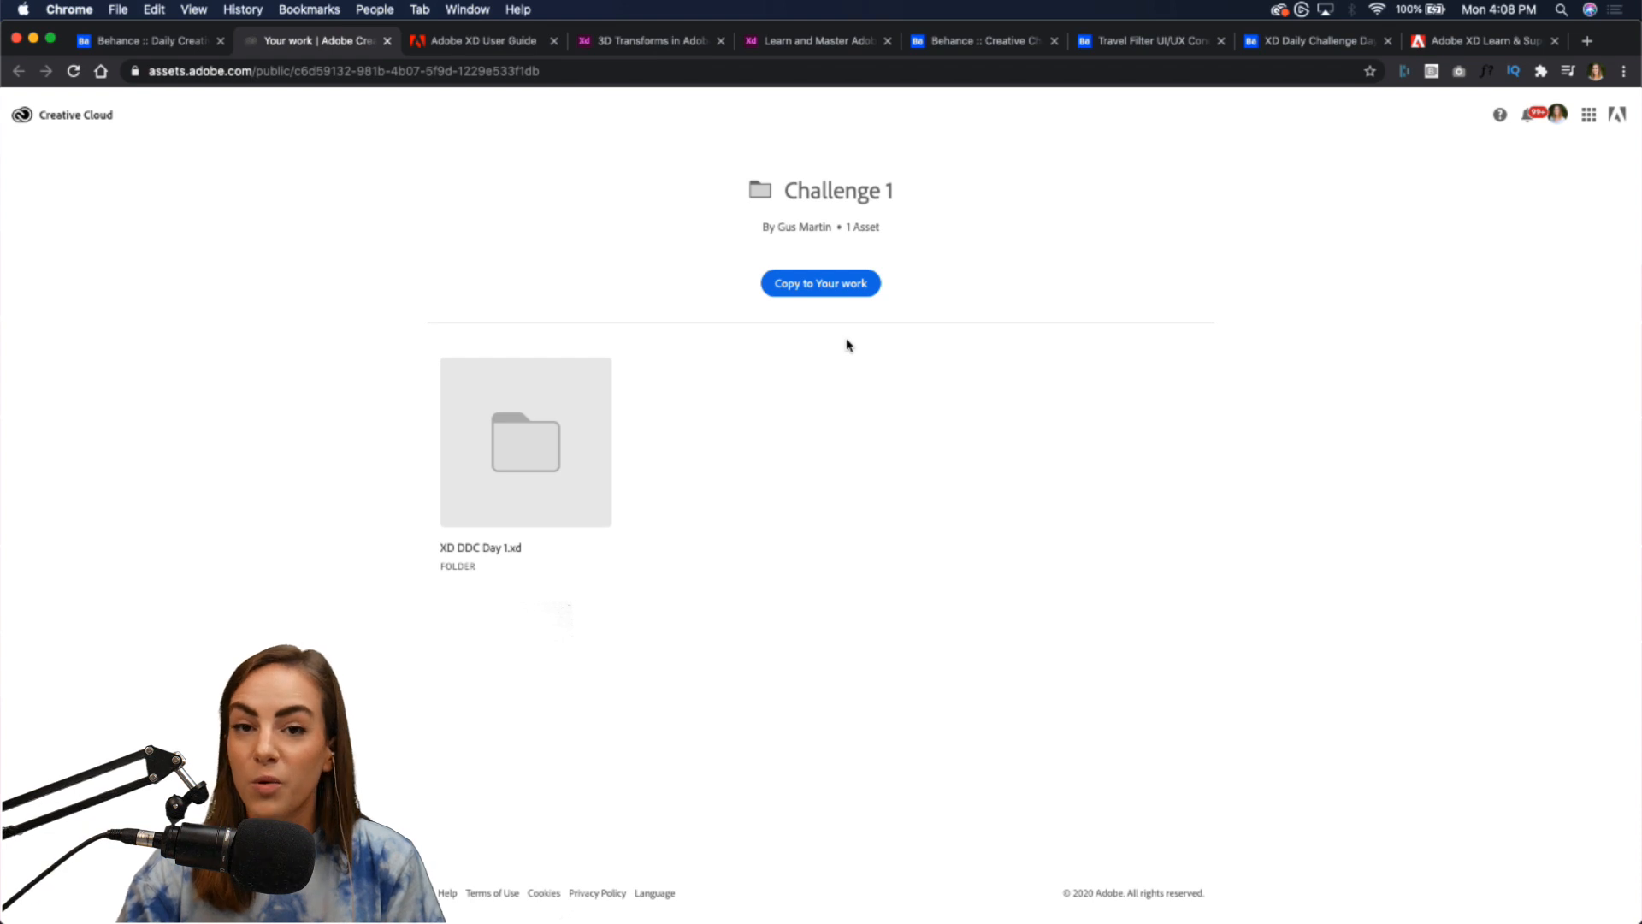
pyautogui.click(387, 40)
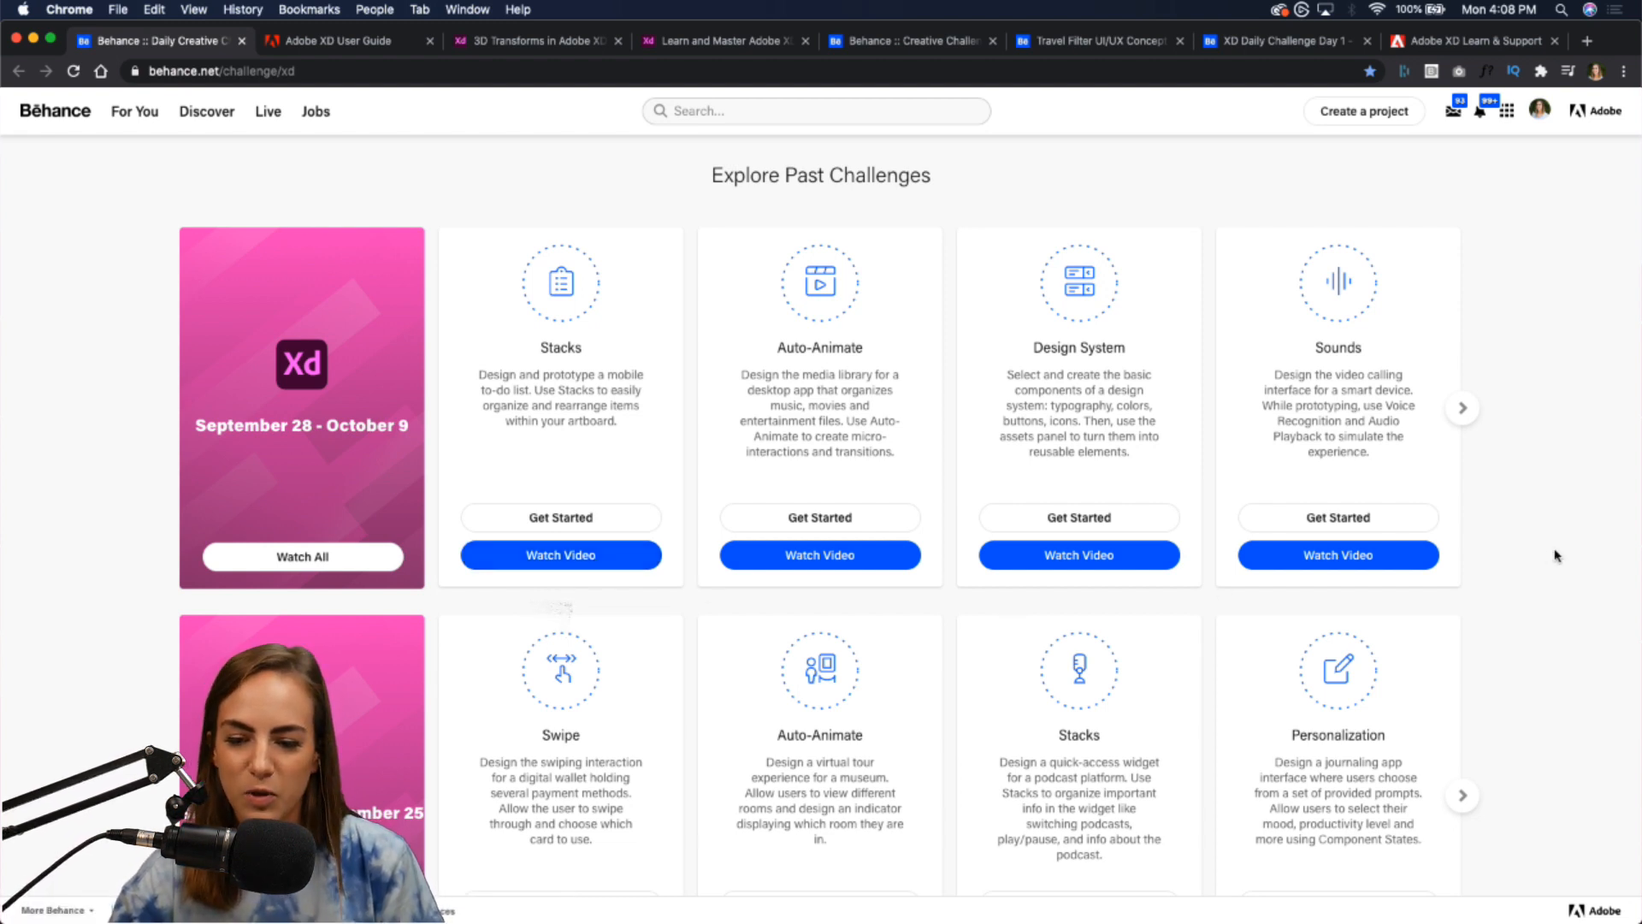
# - Open the free XD offer under Next Steps, view the Starter, Single App and All Apps plans, and close the page
pyautogui.scroll(7, 1555, 556)
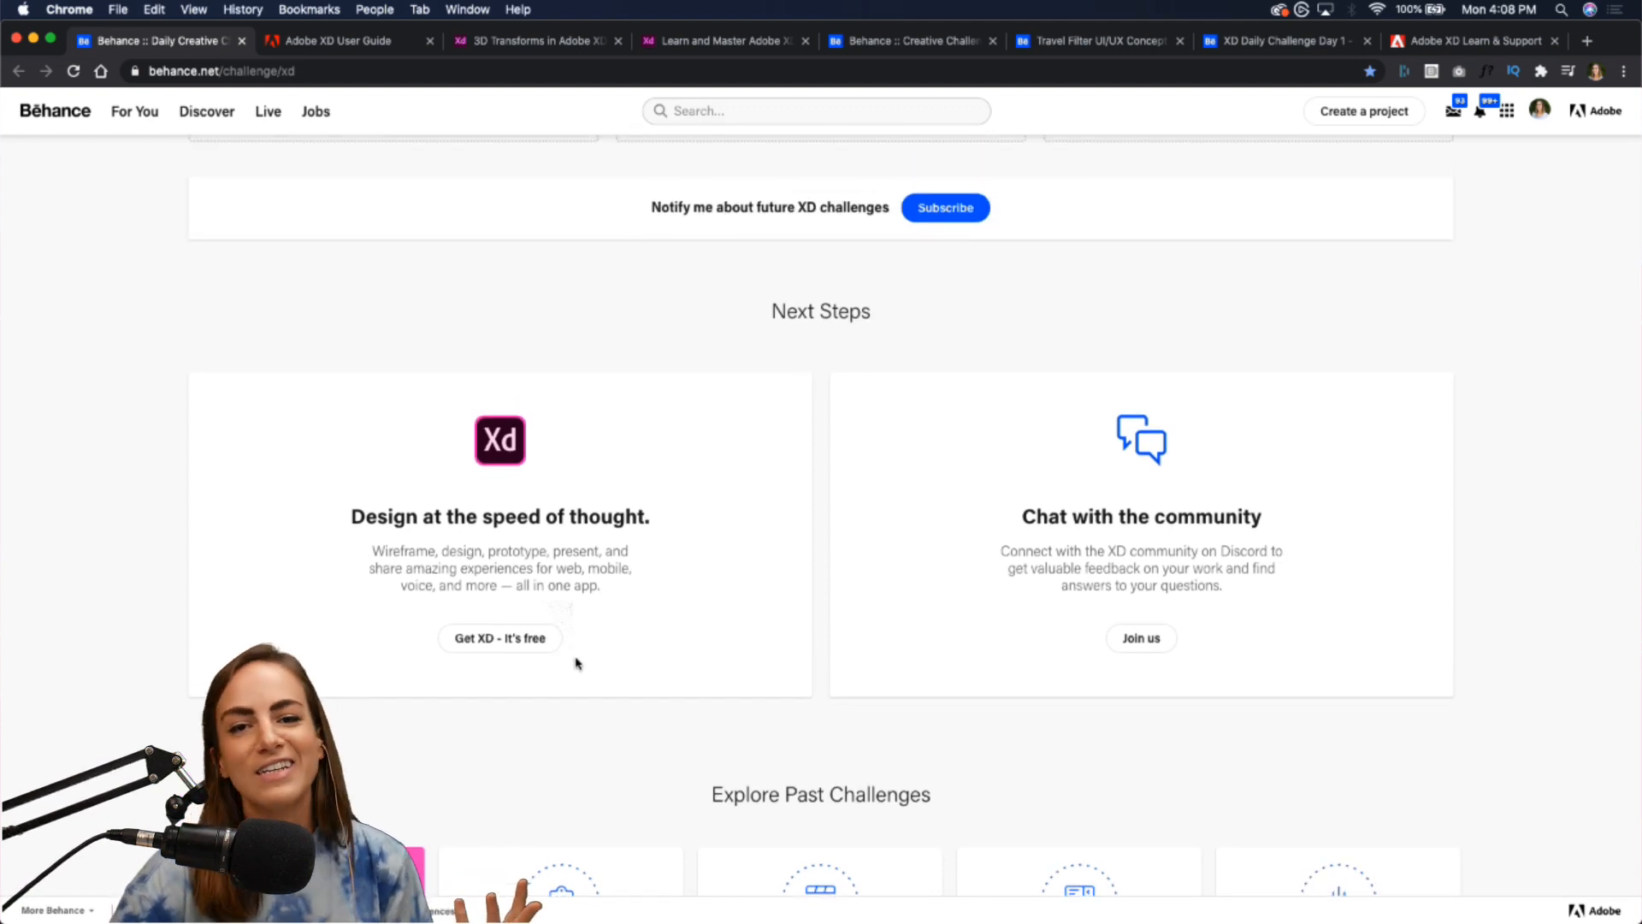
pyautogui.click(501, 646)
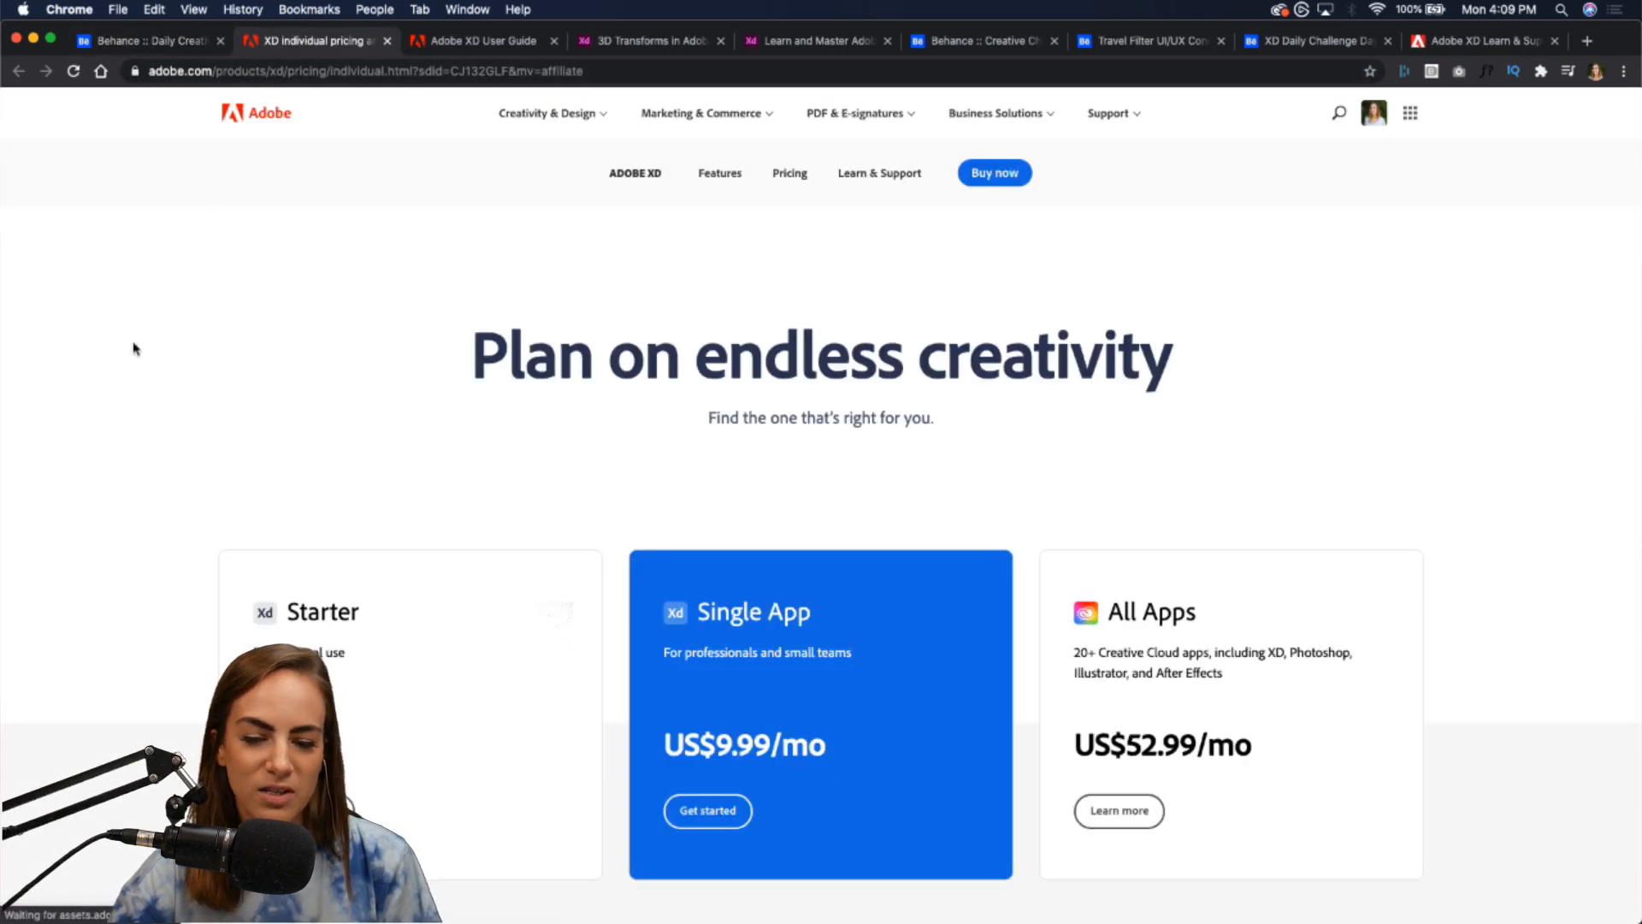
pyautogui.scroll(-2, 188, 436)
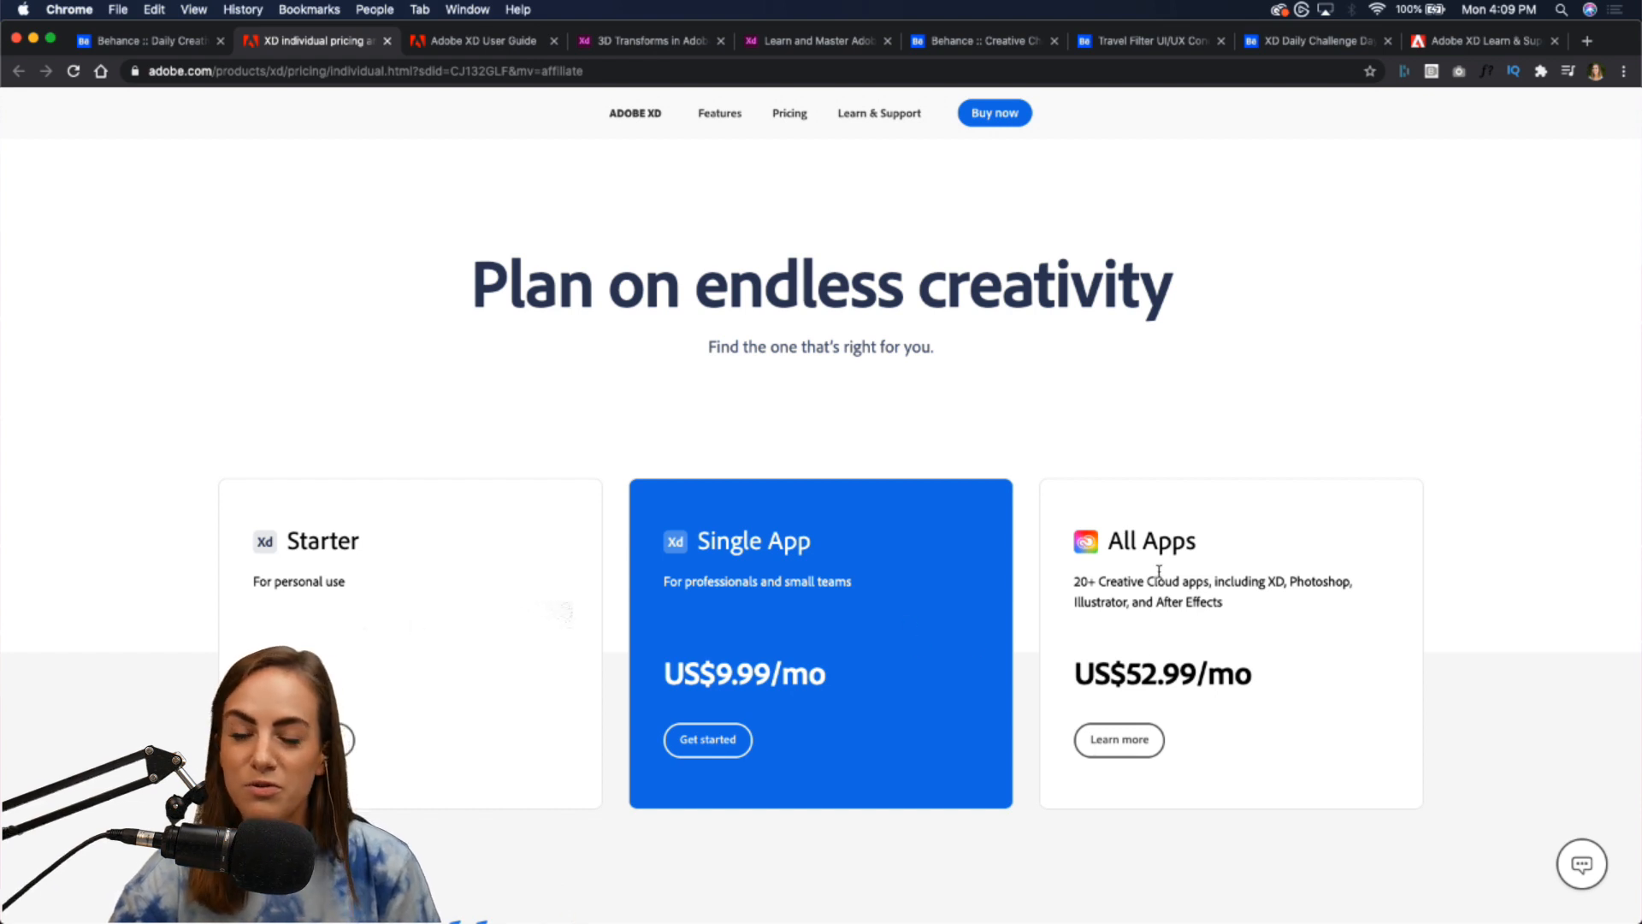
pyautogui.click(388, 40)
# - Switch to Adobe XD and bring up the start screen for a new document
pyautogui.moveTo(872, 921)
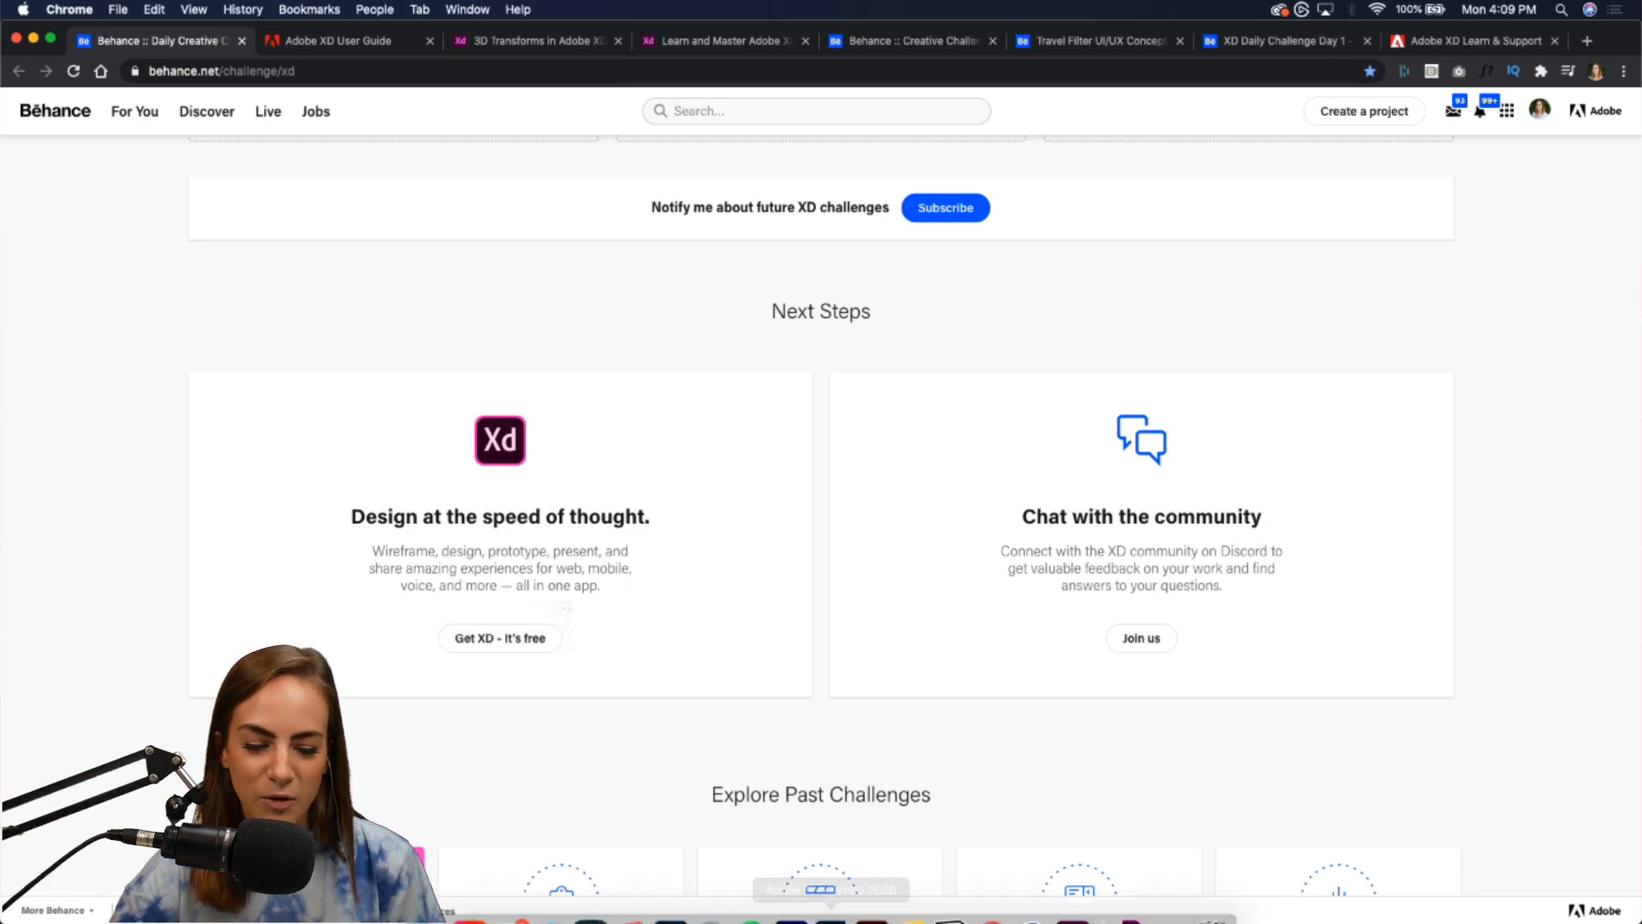
pyautogui.click(1074, 907)
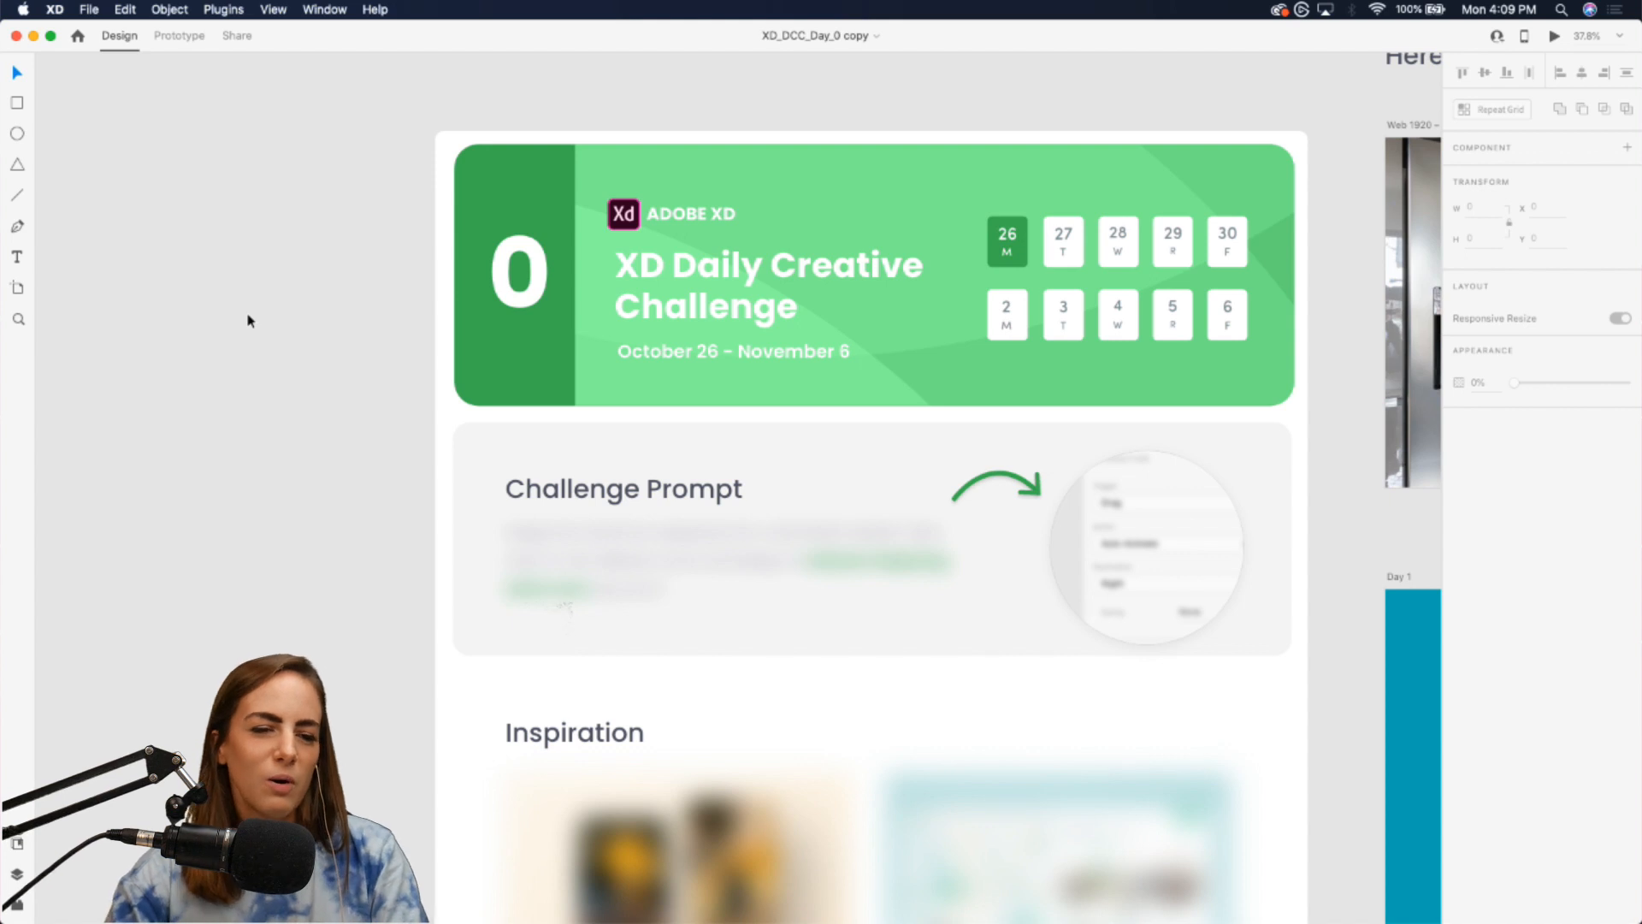
pyautogui.click(87, 7)
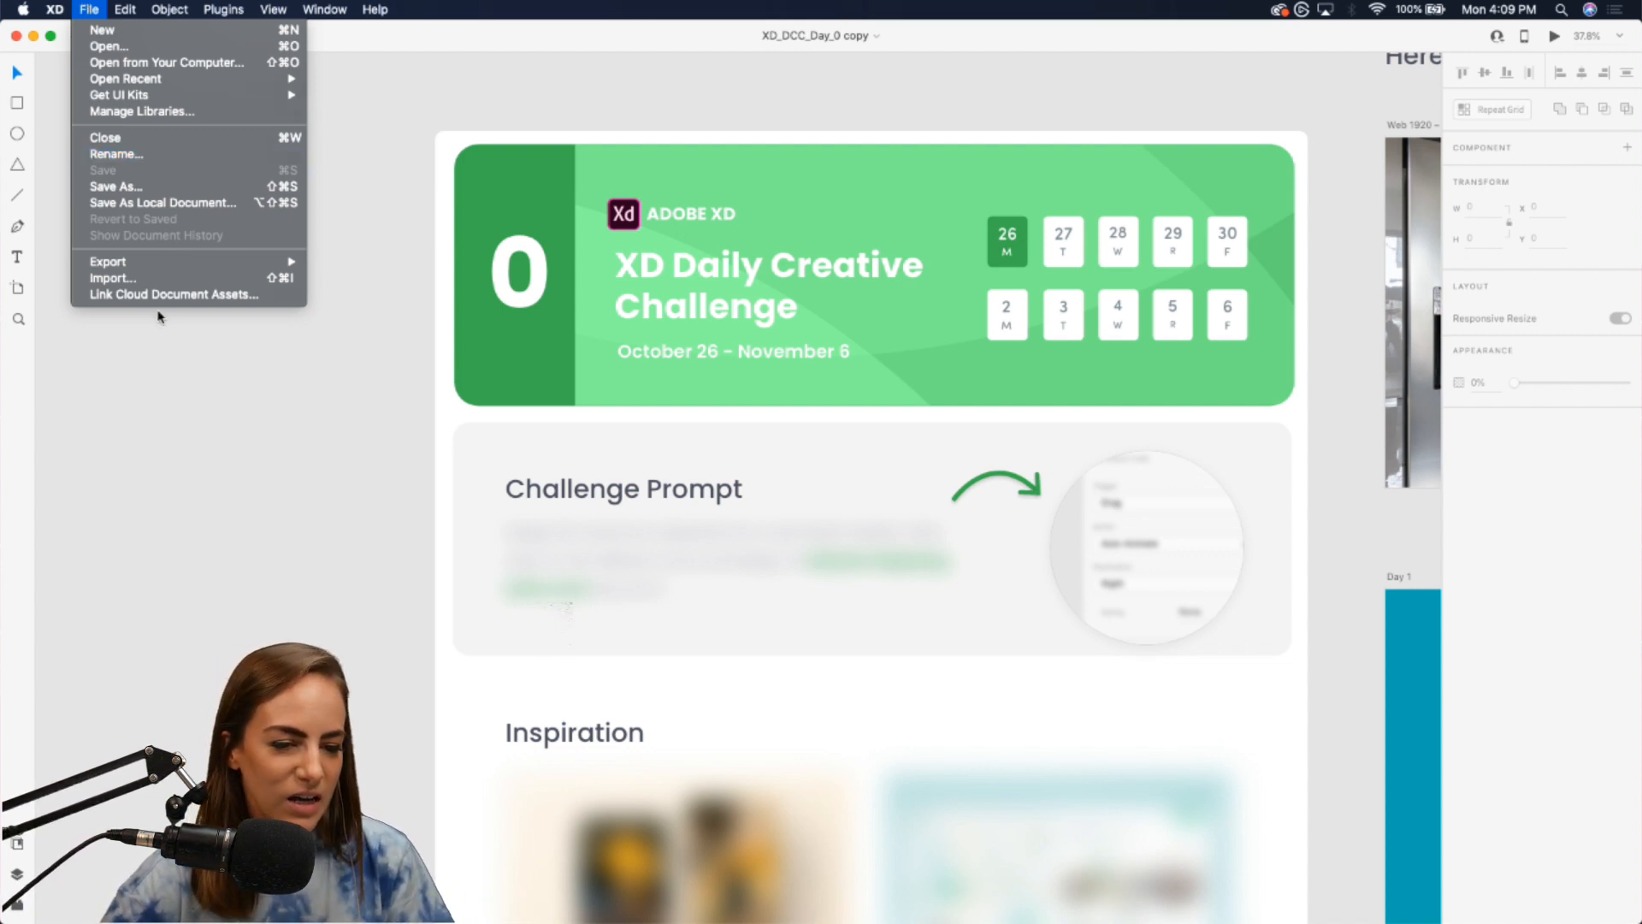
pyautogui.click(103, 30)
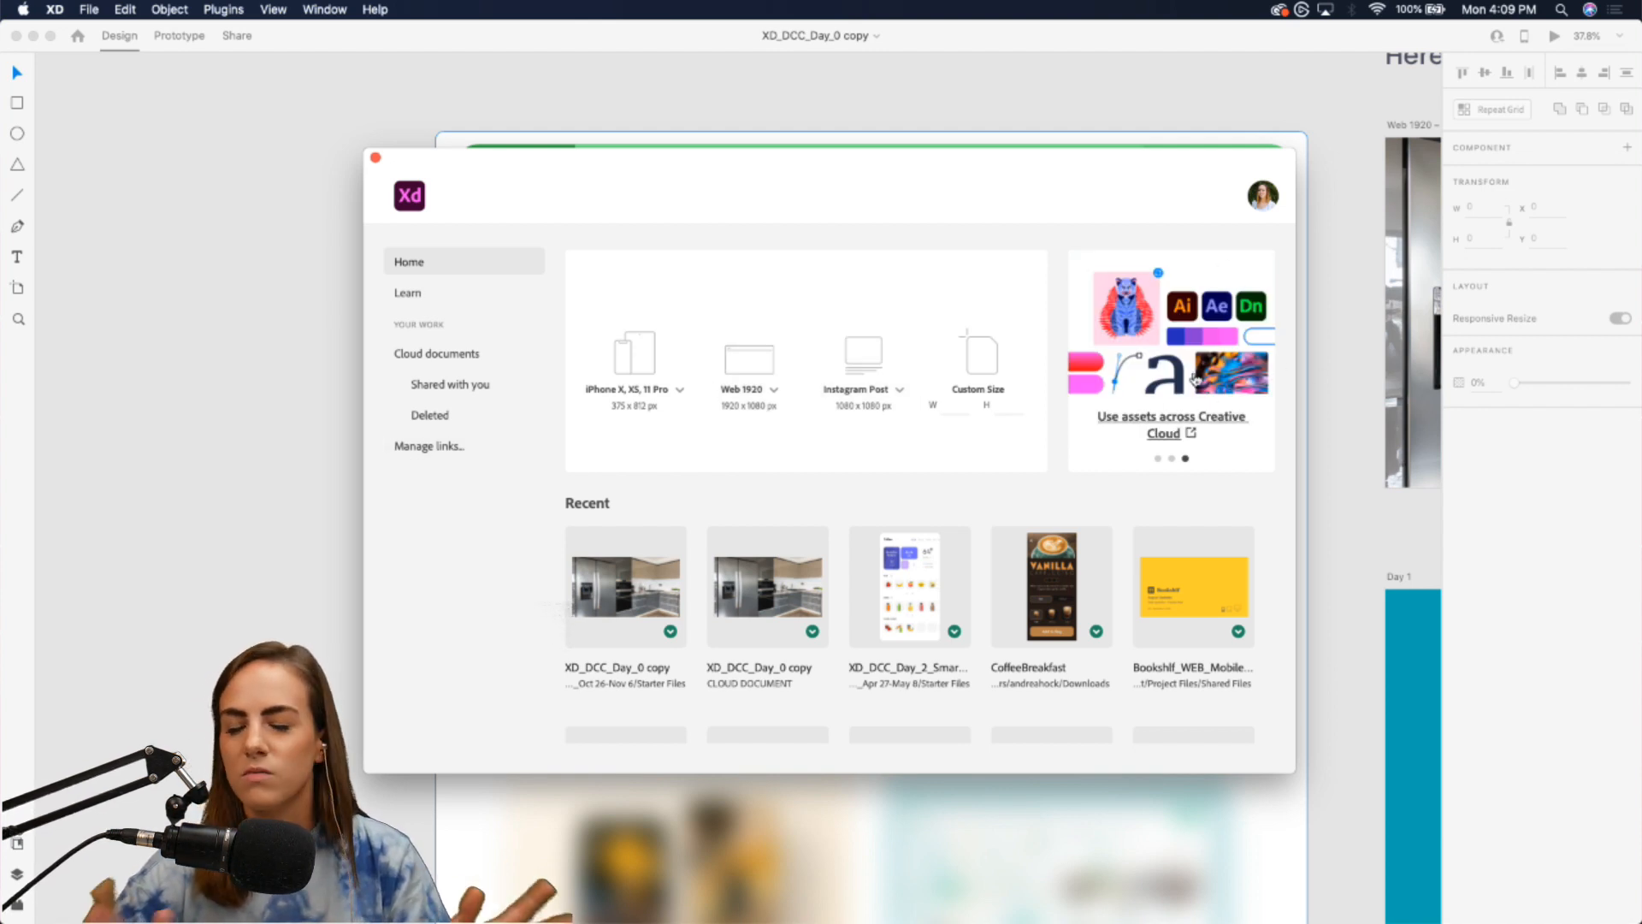
# - Show the Learn tutorials on the start screen, and look through the Let's XD home and 3D Transforms pages in Chrome
pyautogui.click(419, 293)
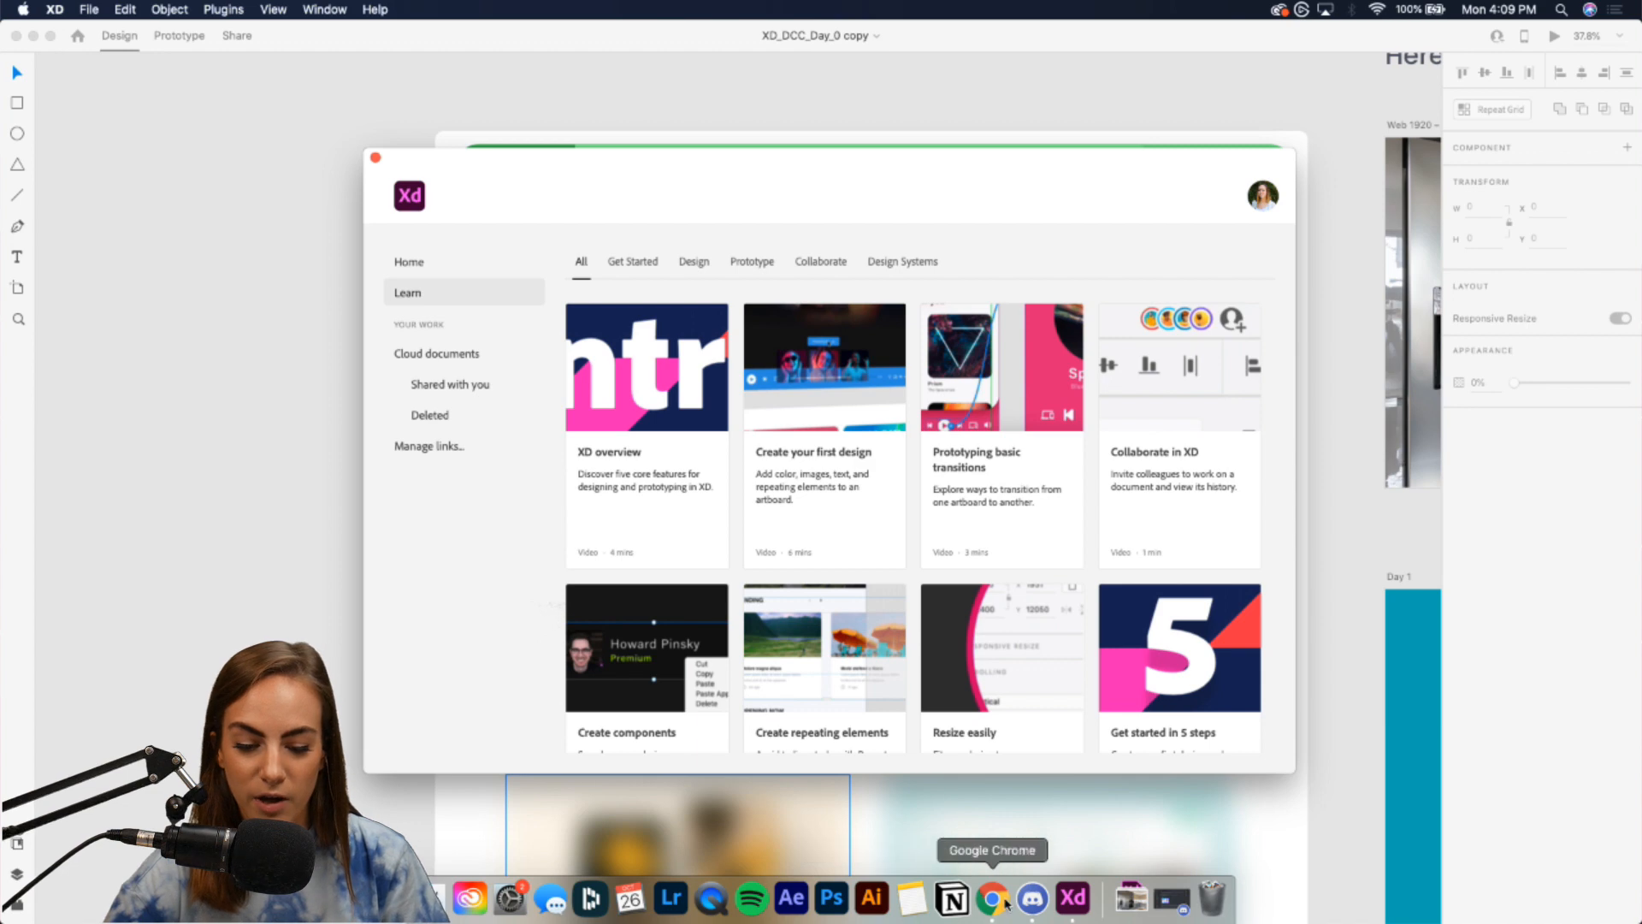
pyautogui.click(1006, 904)
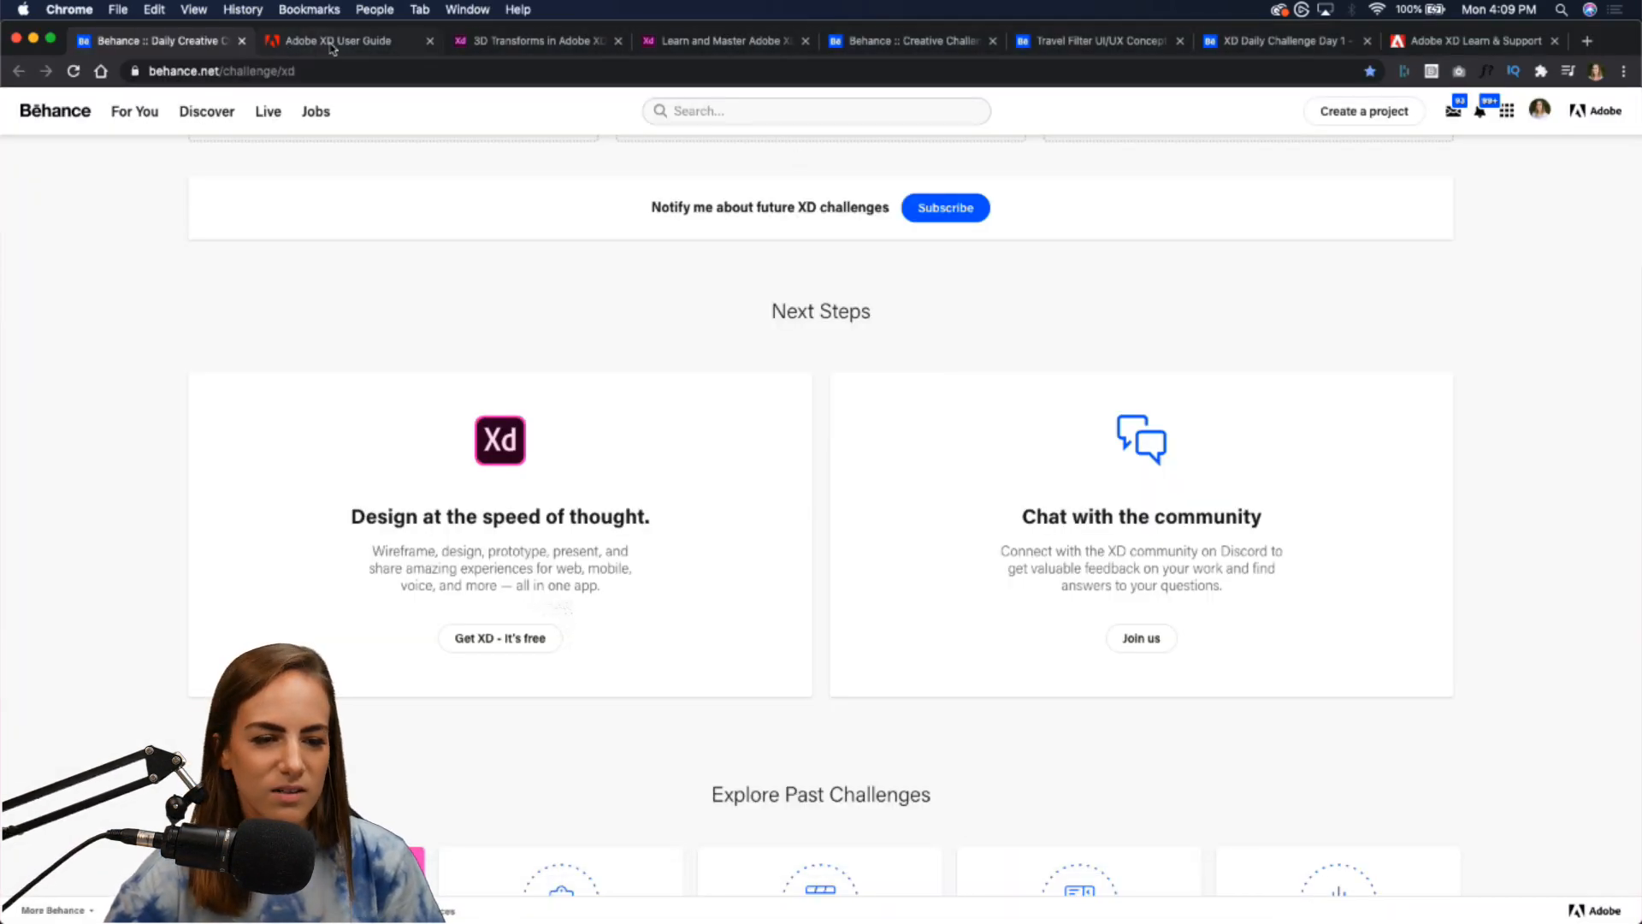
pyautogui.click(713, 40)
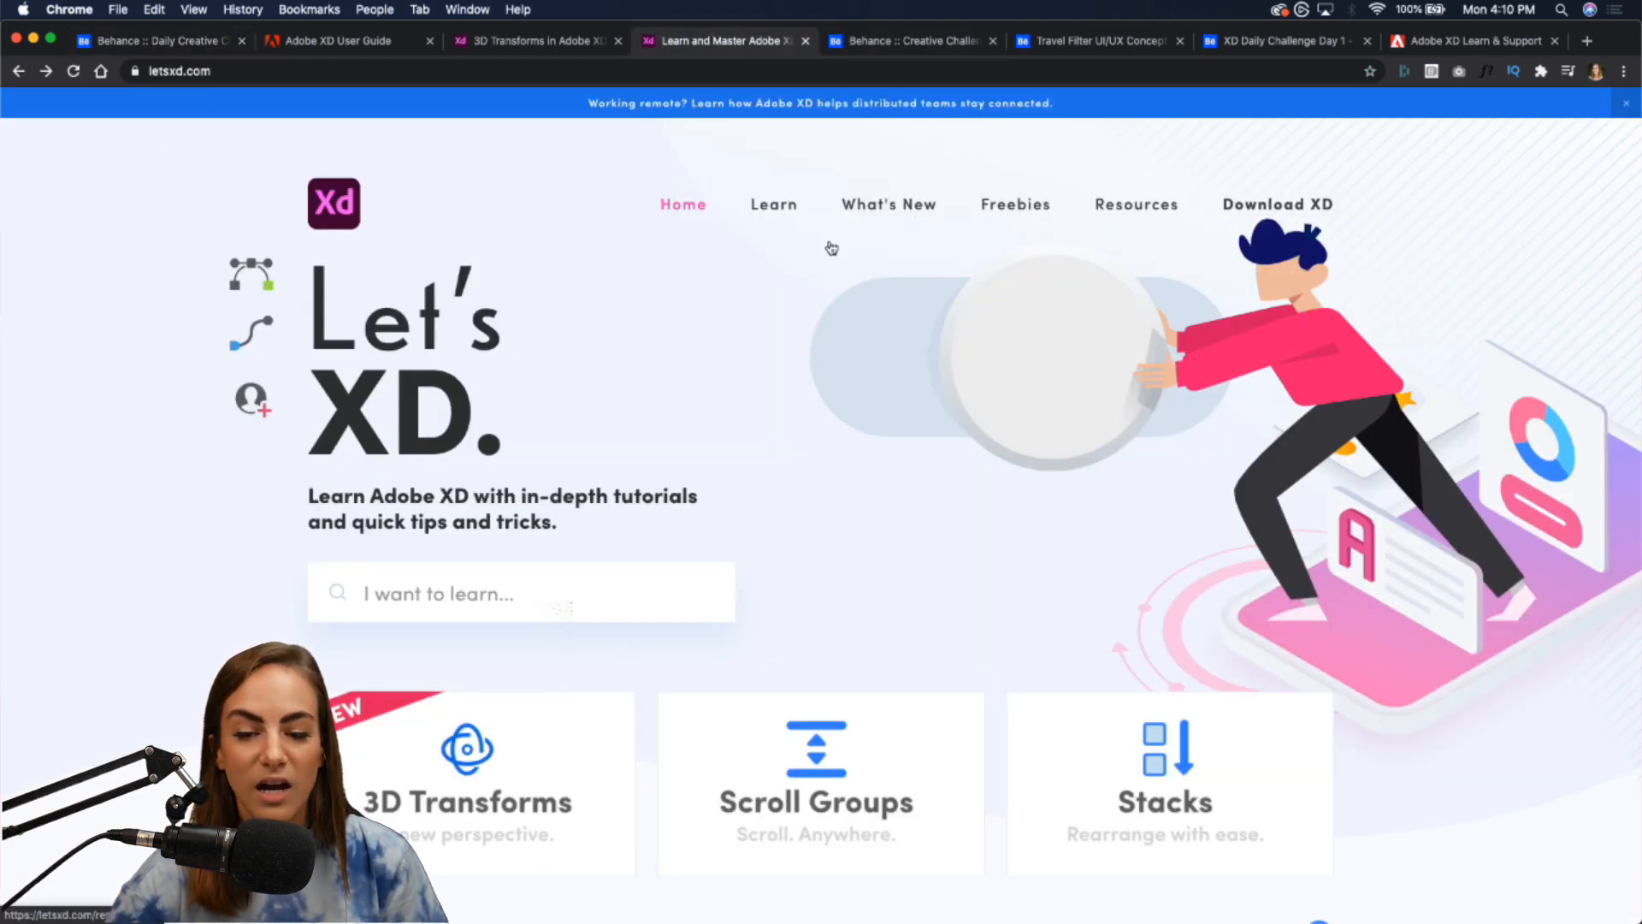
pyautogui.scroll(-3, 1269, 358)
pyautogui.scroll(-5, 1503, 443)
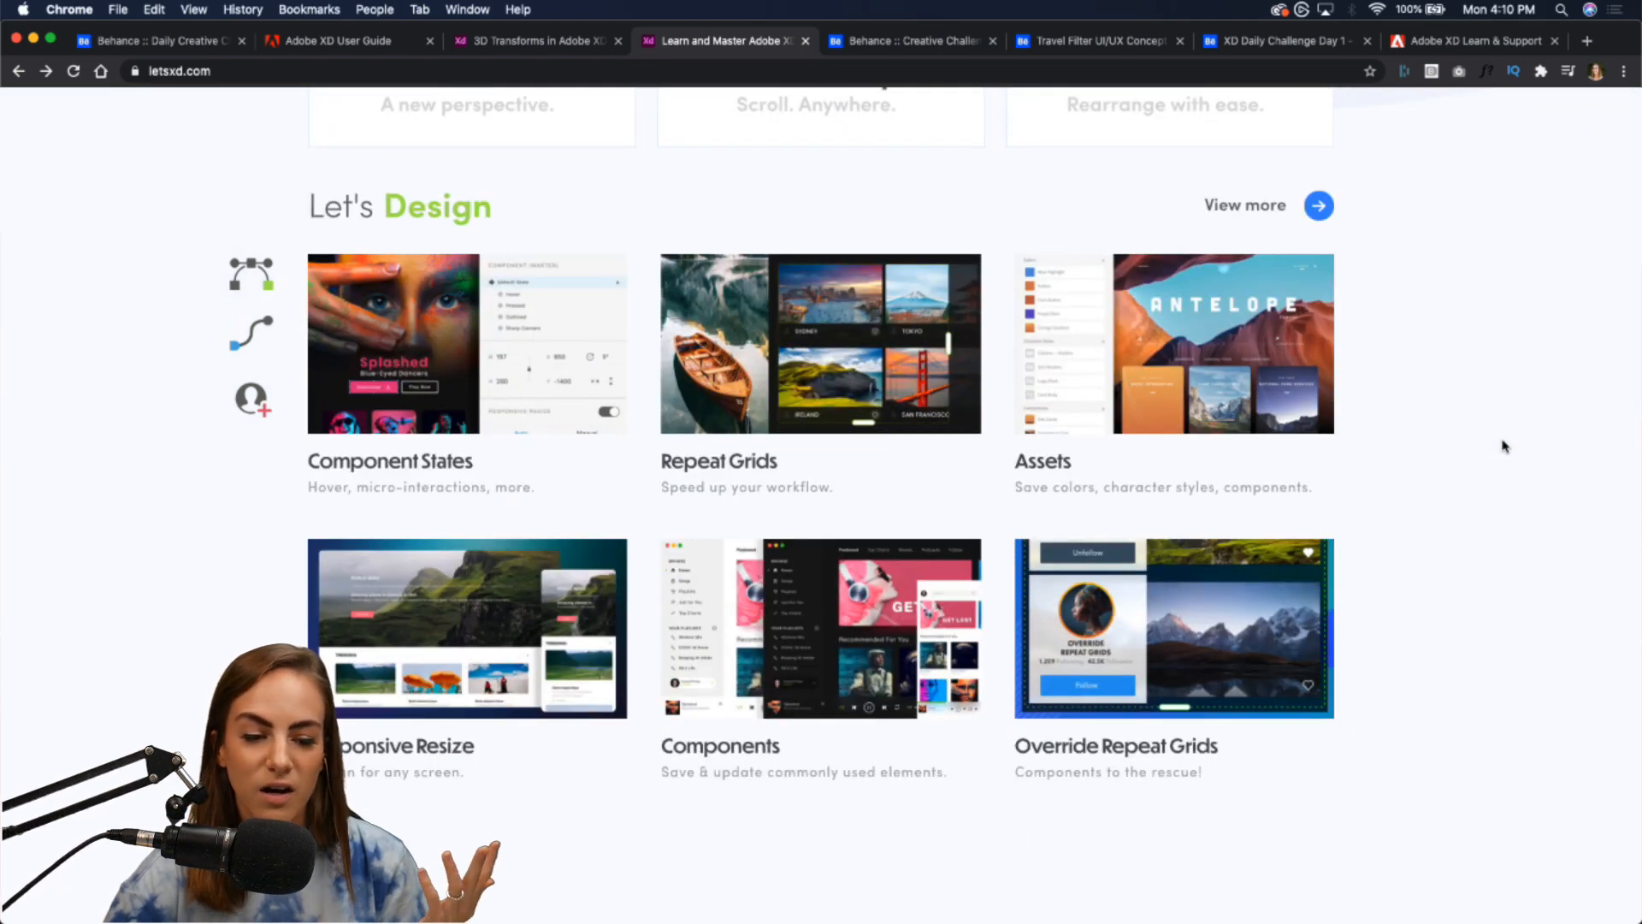
pyautogui.scroll(7, 1503, 443)
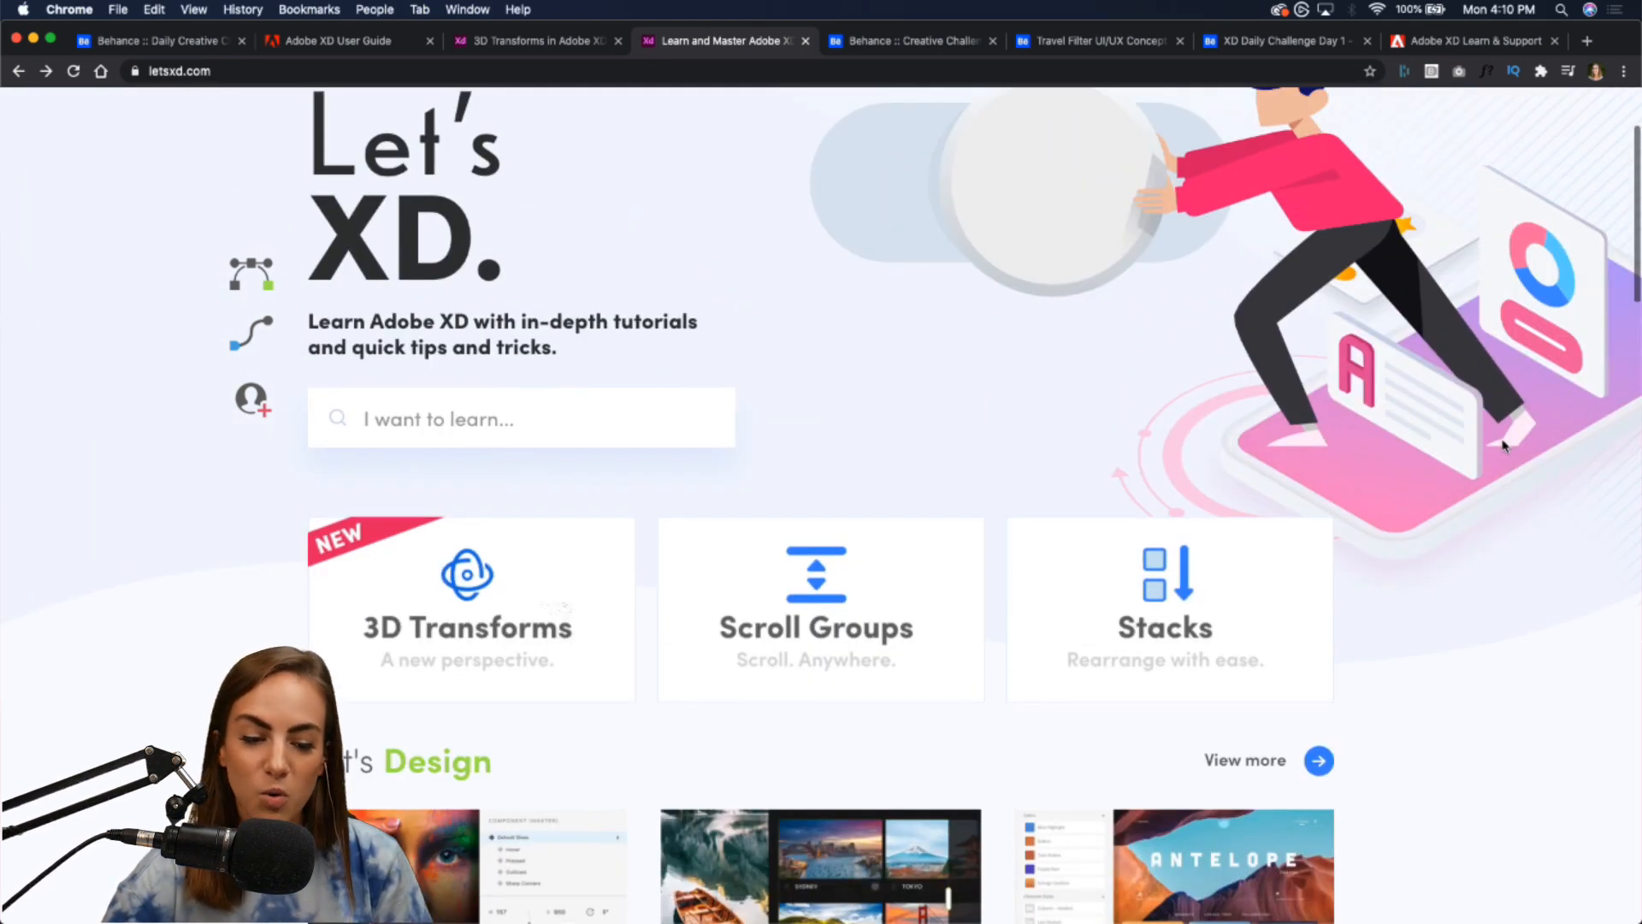
pyautogui.scroll(-2, 1502, 444)
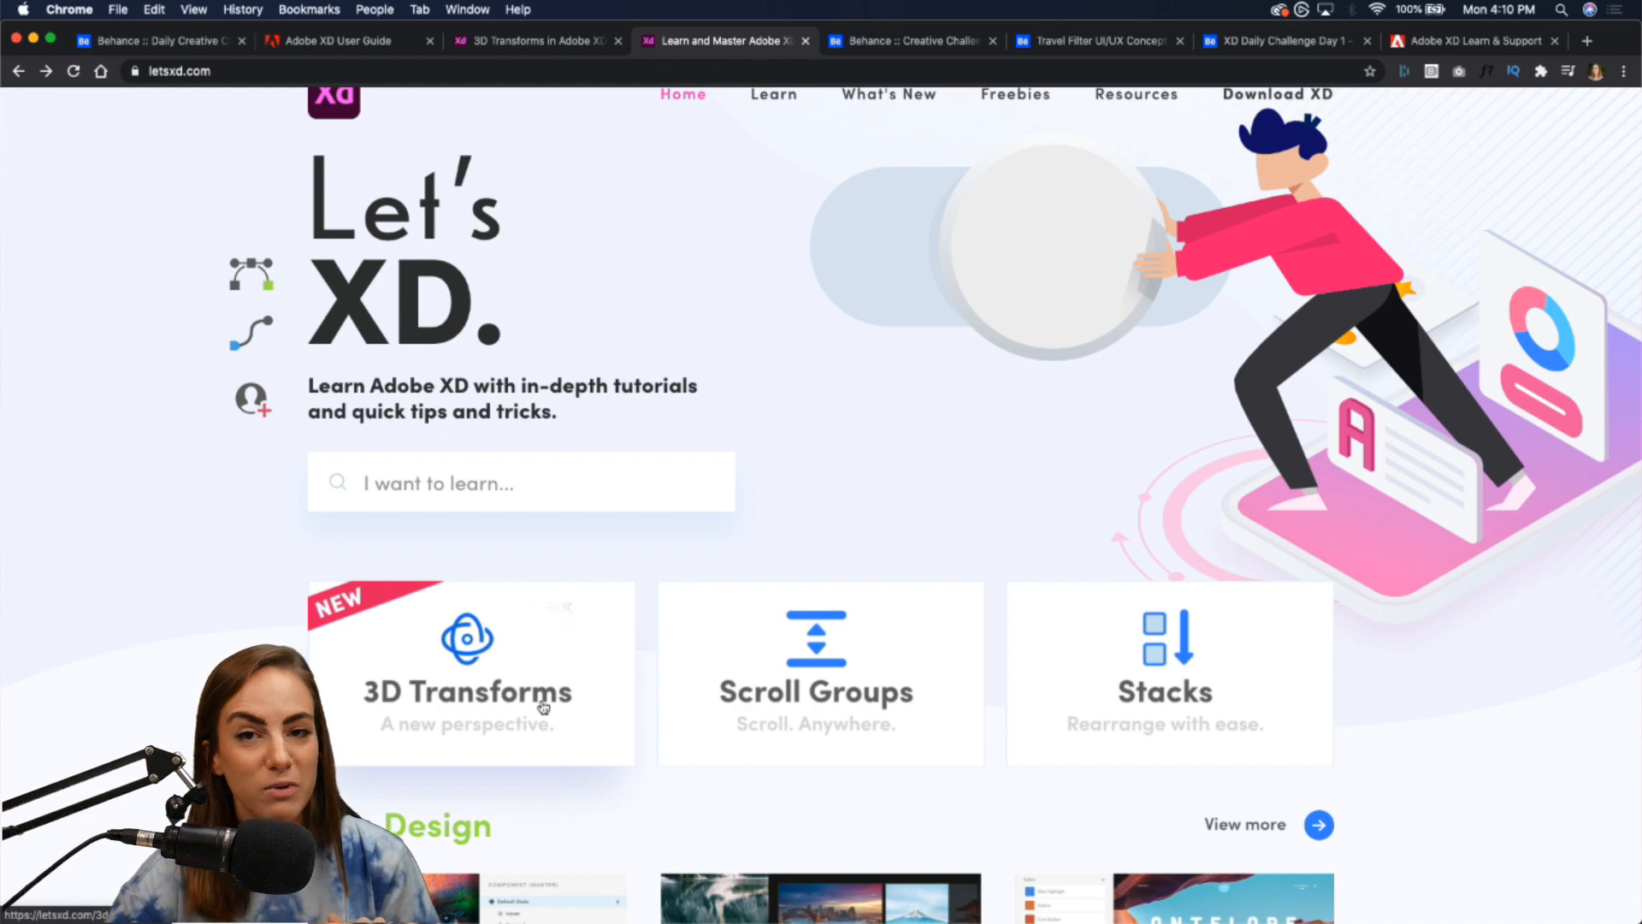
pyautogui.click(558, 40)
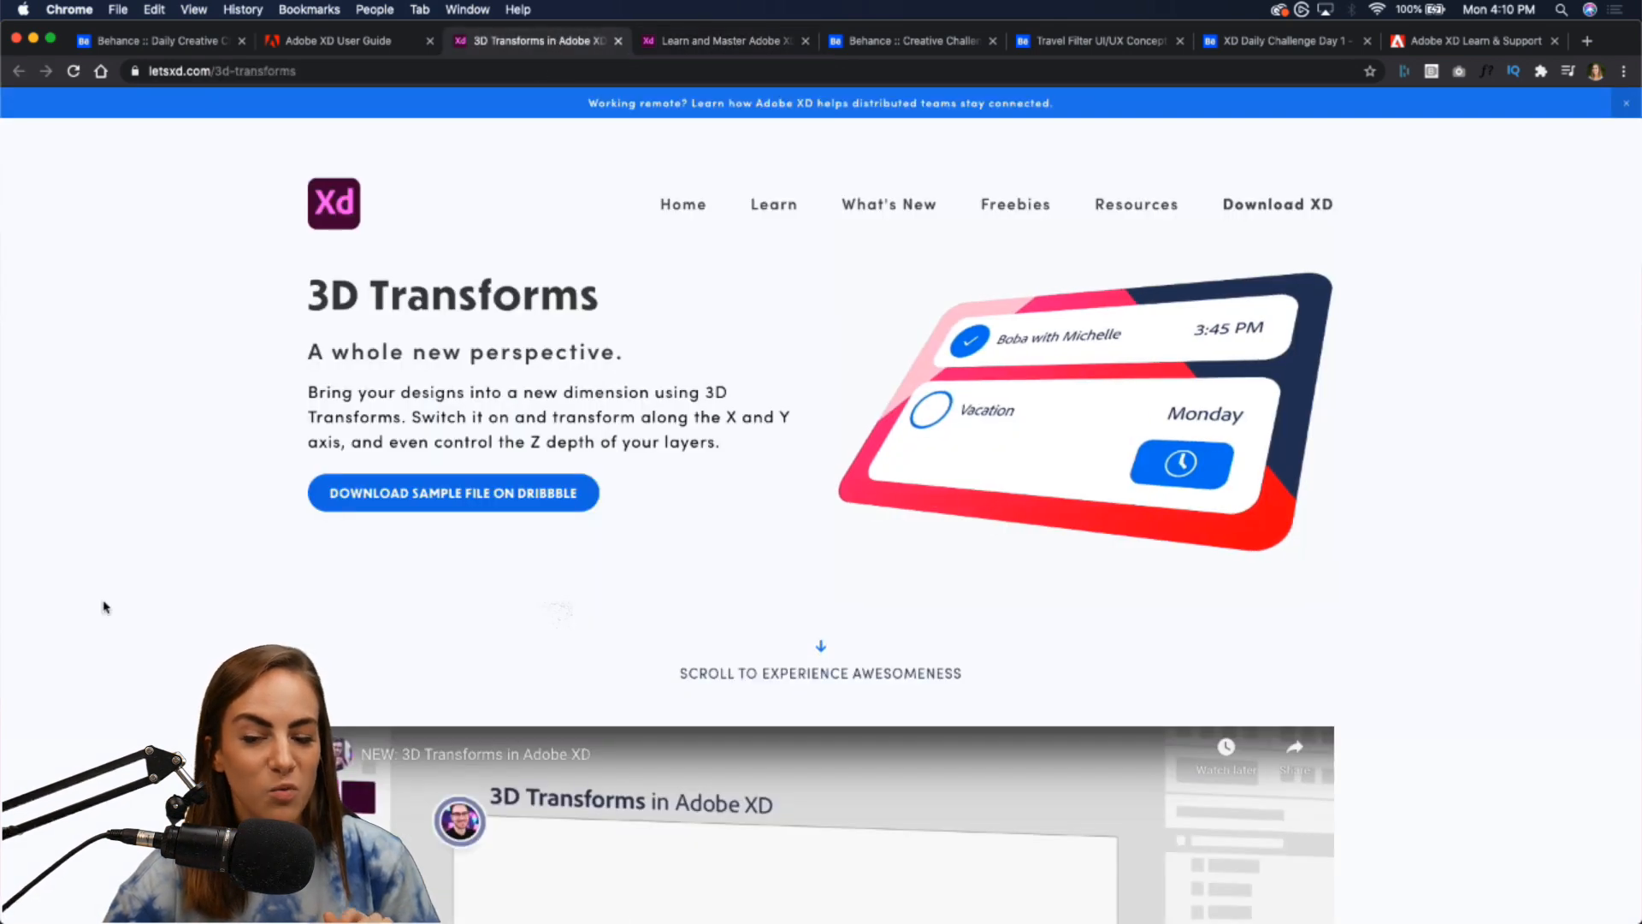
pyautogui.scroll(-1, 86, 684)
# - Switch back to the Adobe XD home screen and view the size presets offered for phone and web artboards
pyautogui.moveTo(468, 917)
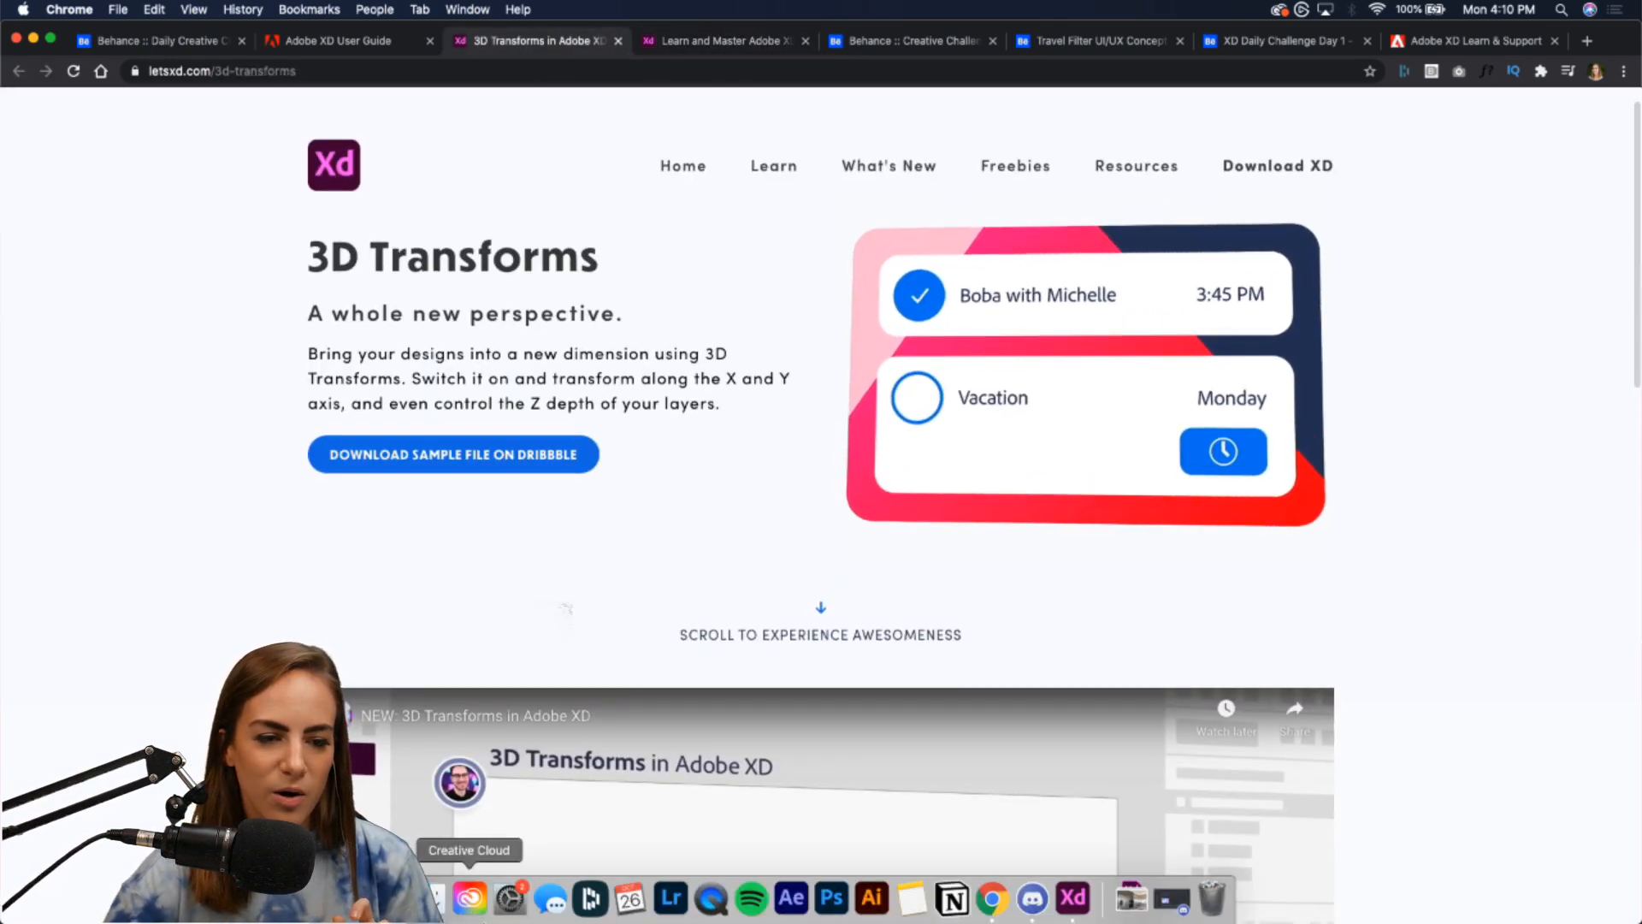
pyautogui.click(1069, 907)
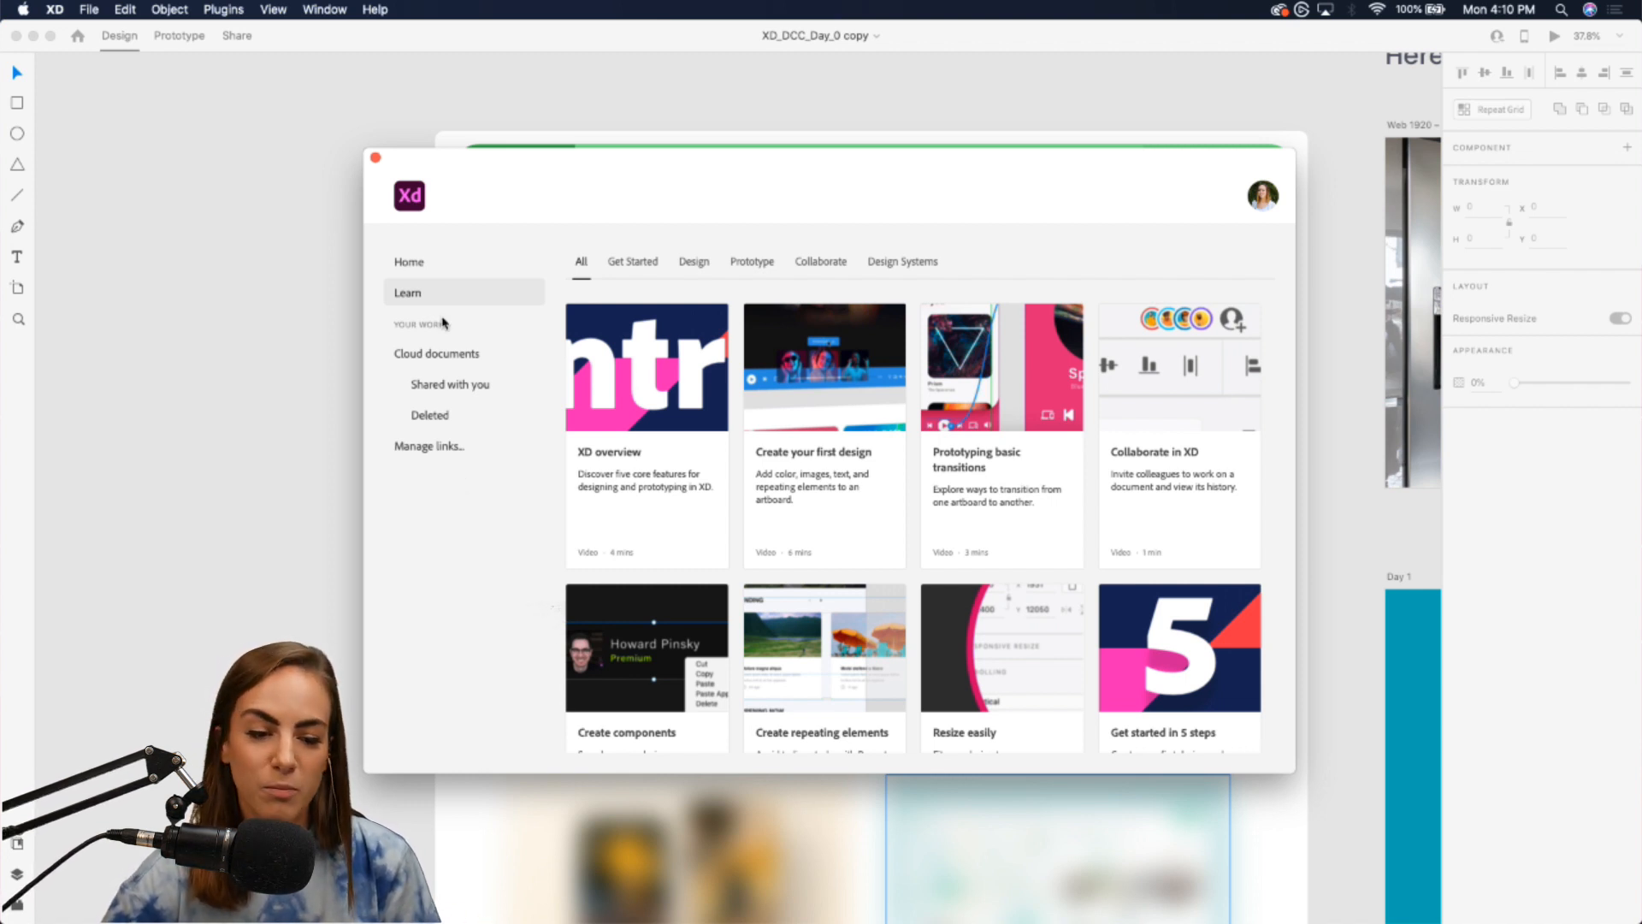
pyautogui.click(403, 261)
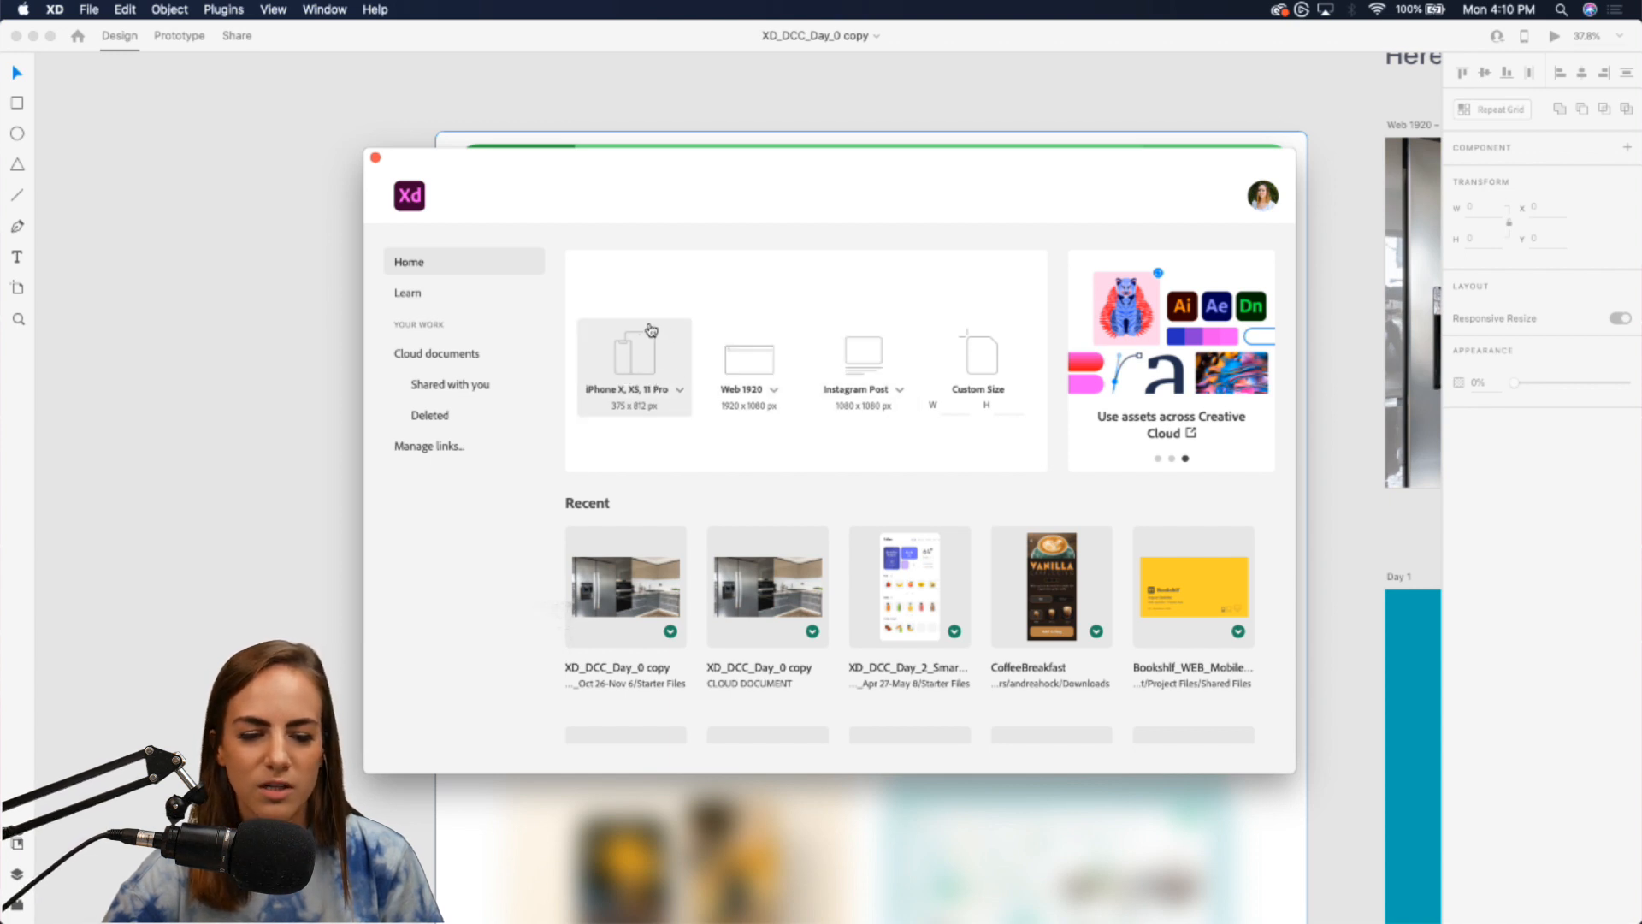
pyautogui.click(680, 391)
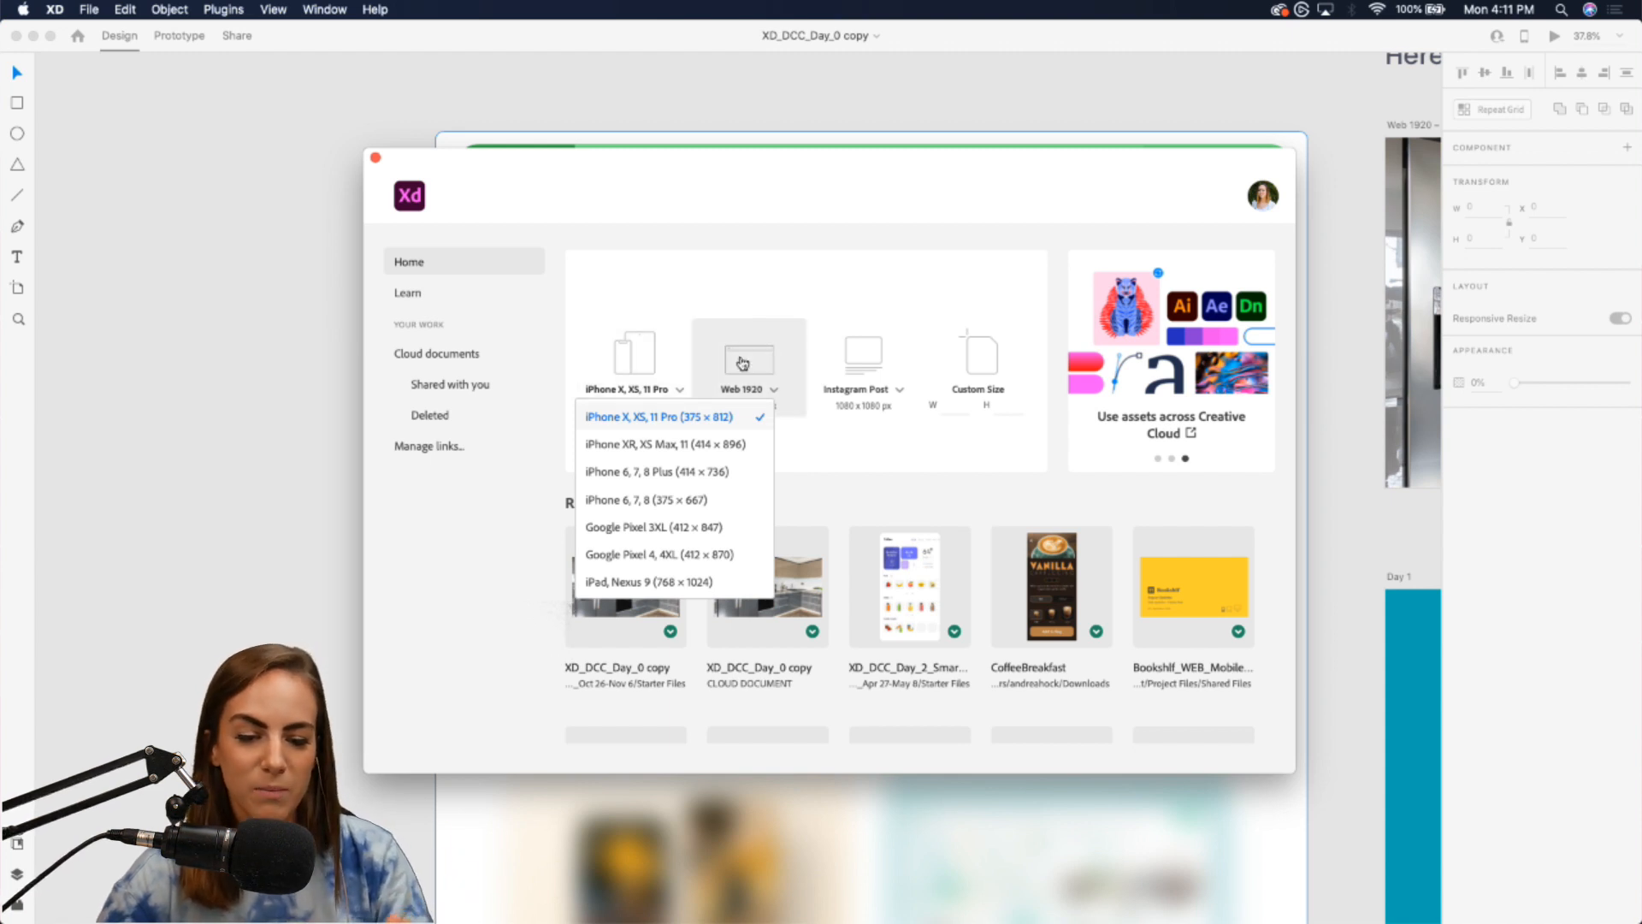
pyautogui.click(809, 306)
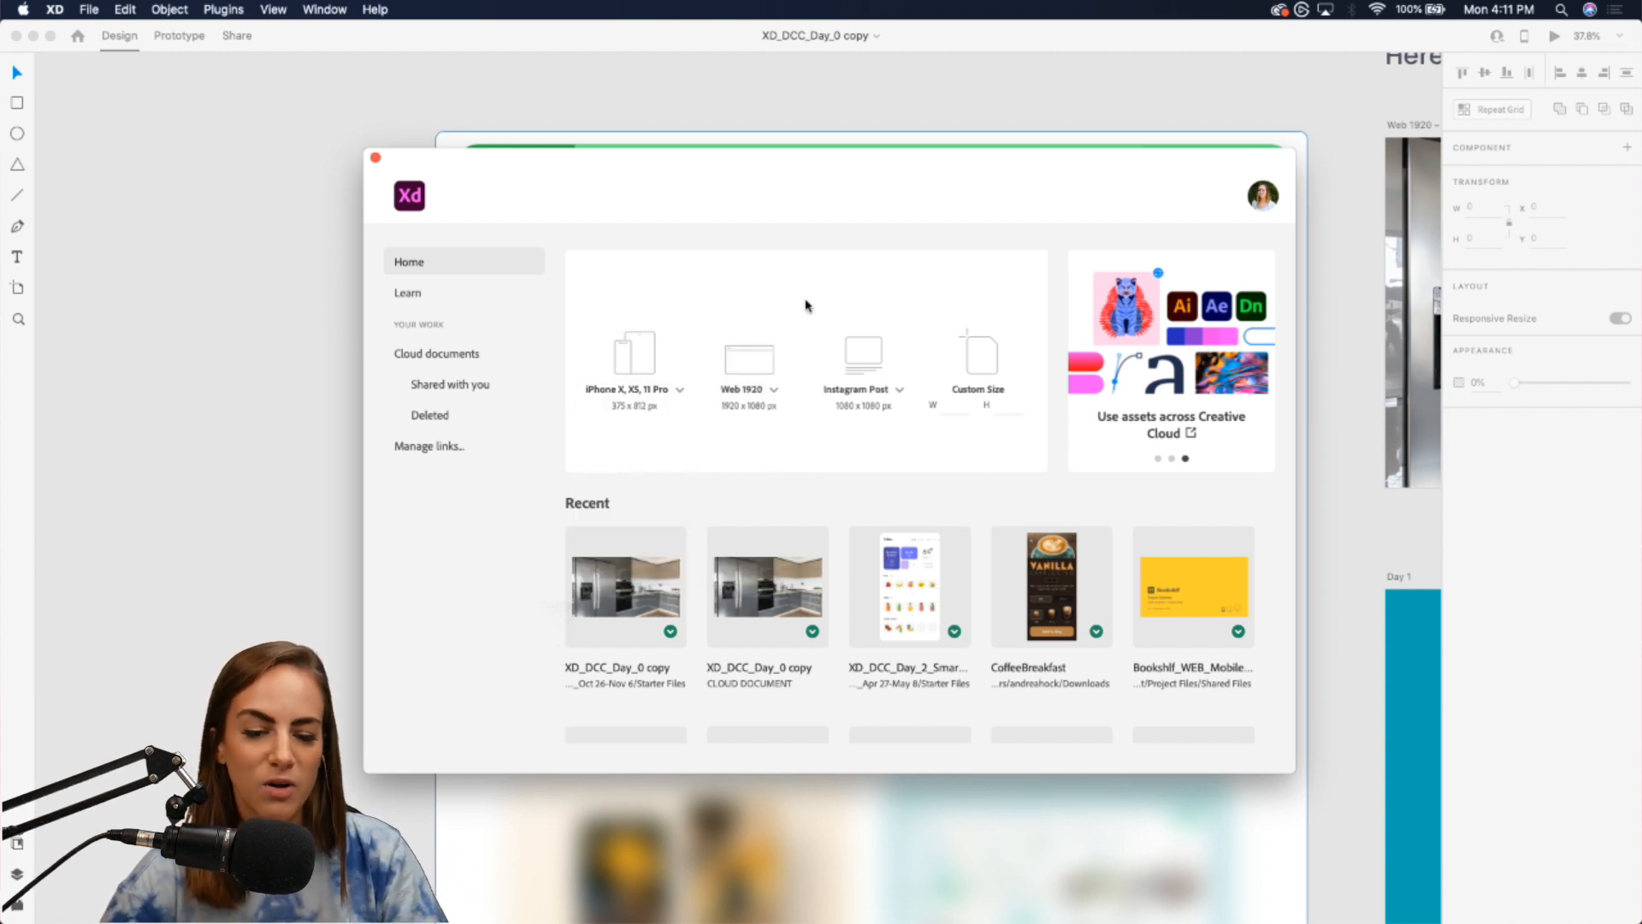
pyautogui.click(776, 391)
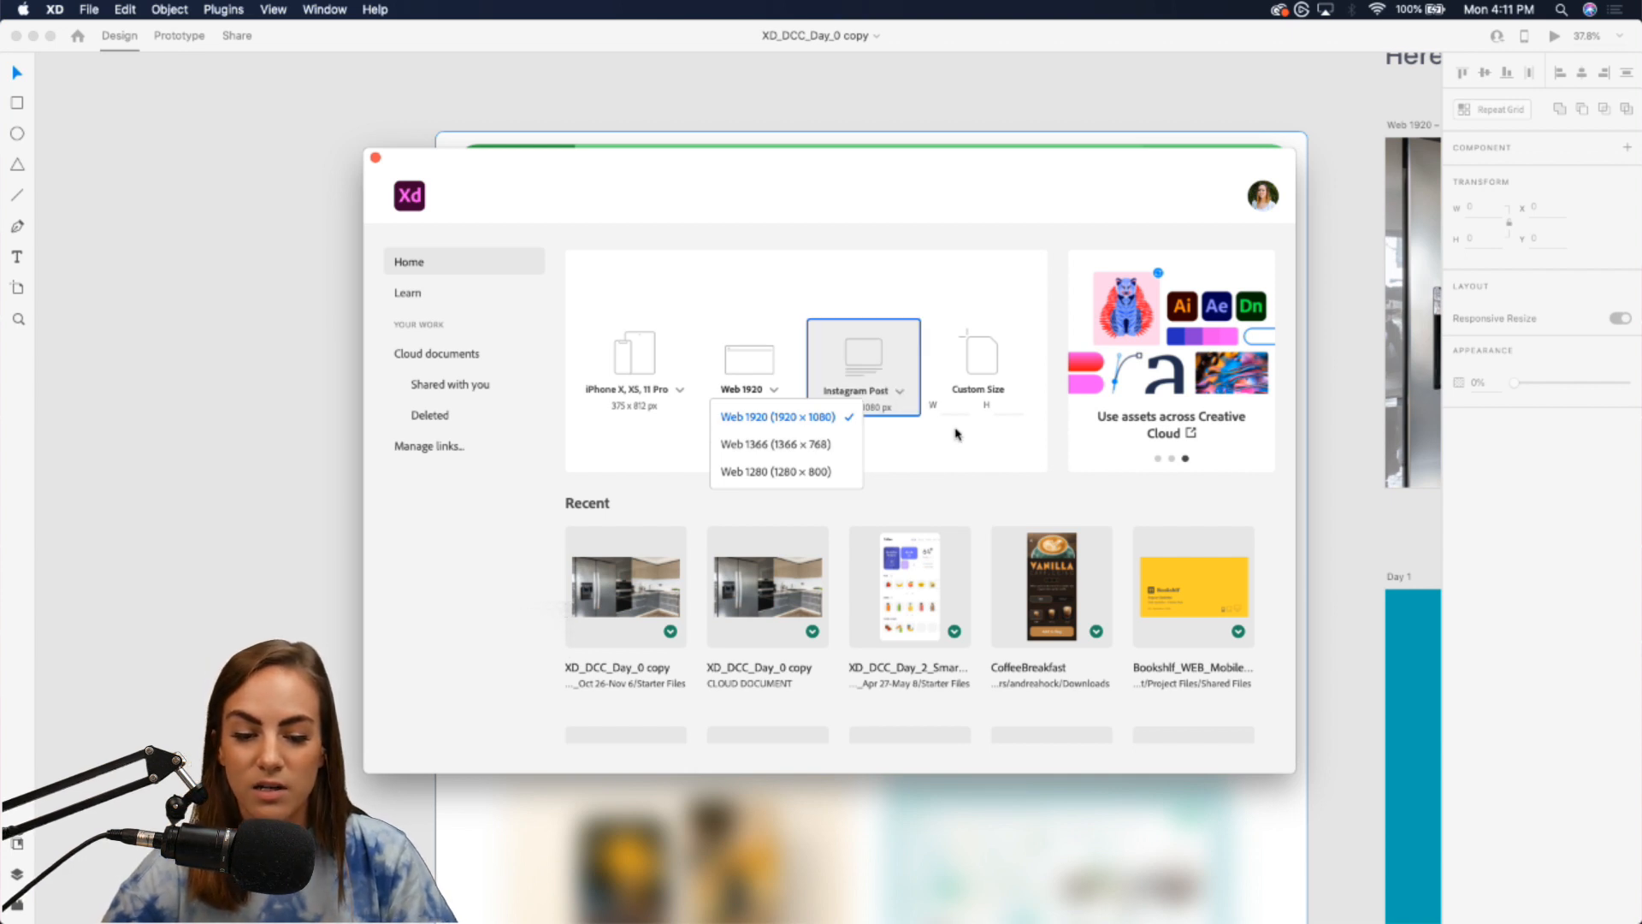
# - Create a new document from the Instagram Post preset, 1080 × 1080 px, and reposition its window
pyautogui.click(905, 401)
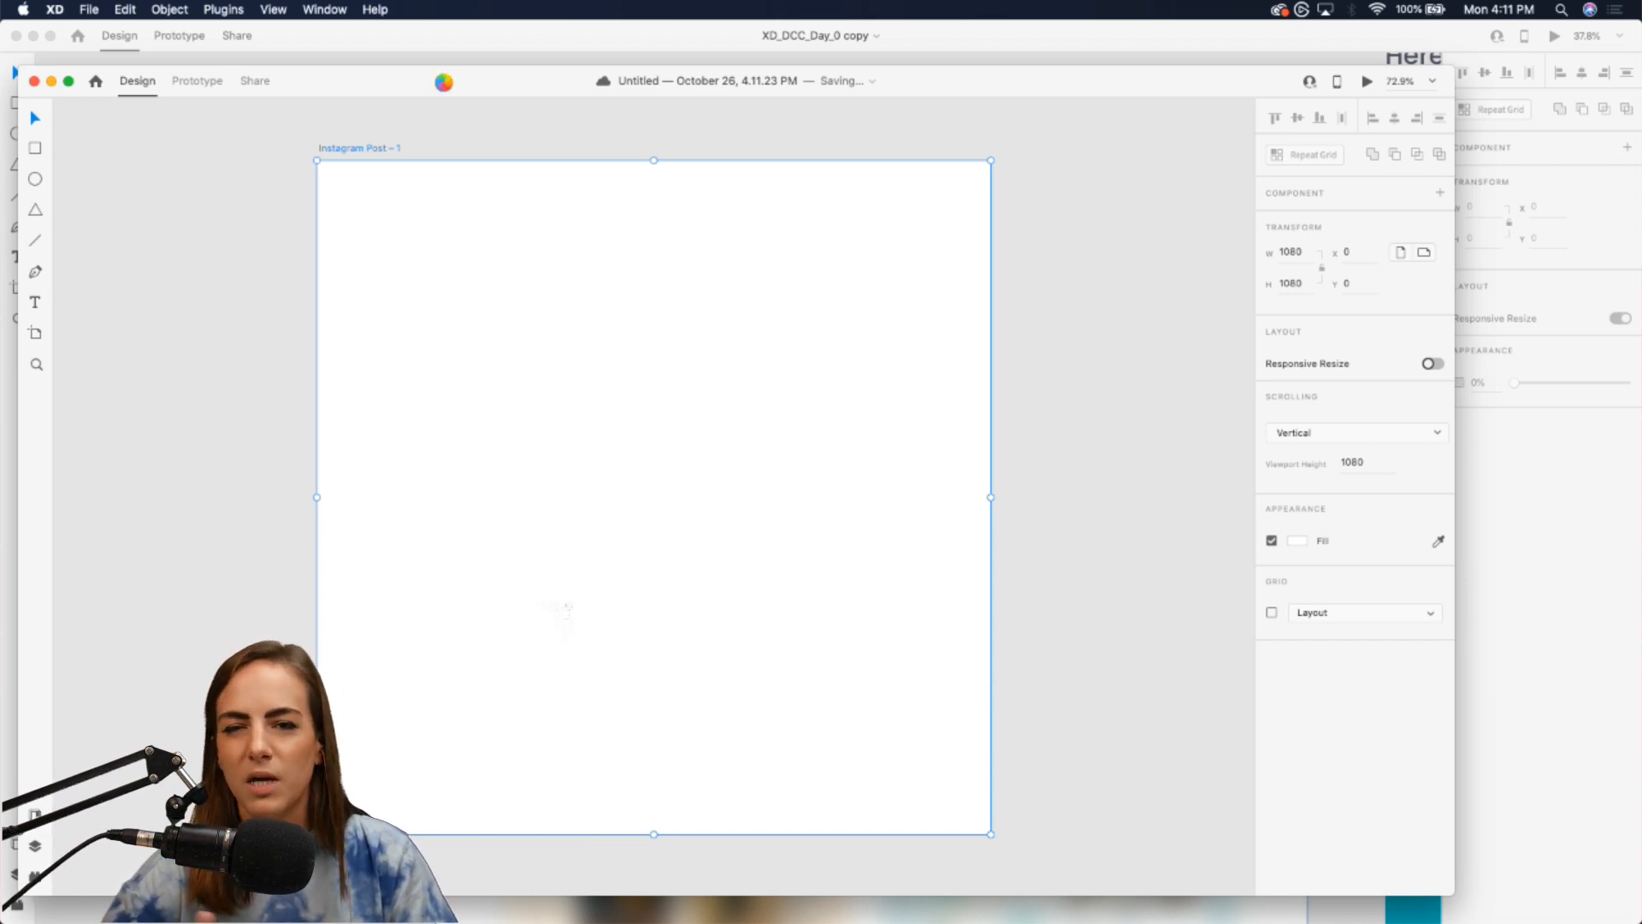
pyautogui.moveTo(392, 77); pyautogui.dragTo(485, 60)
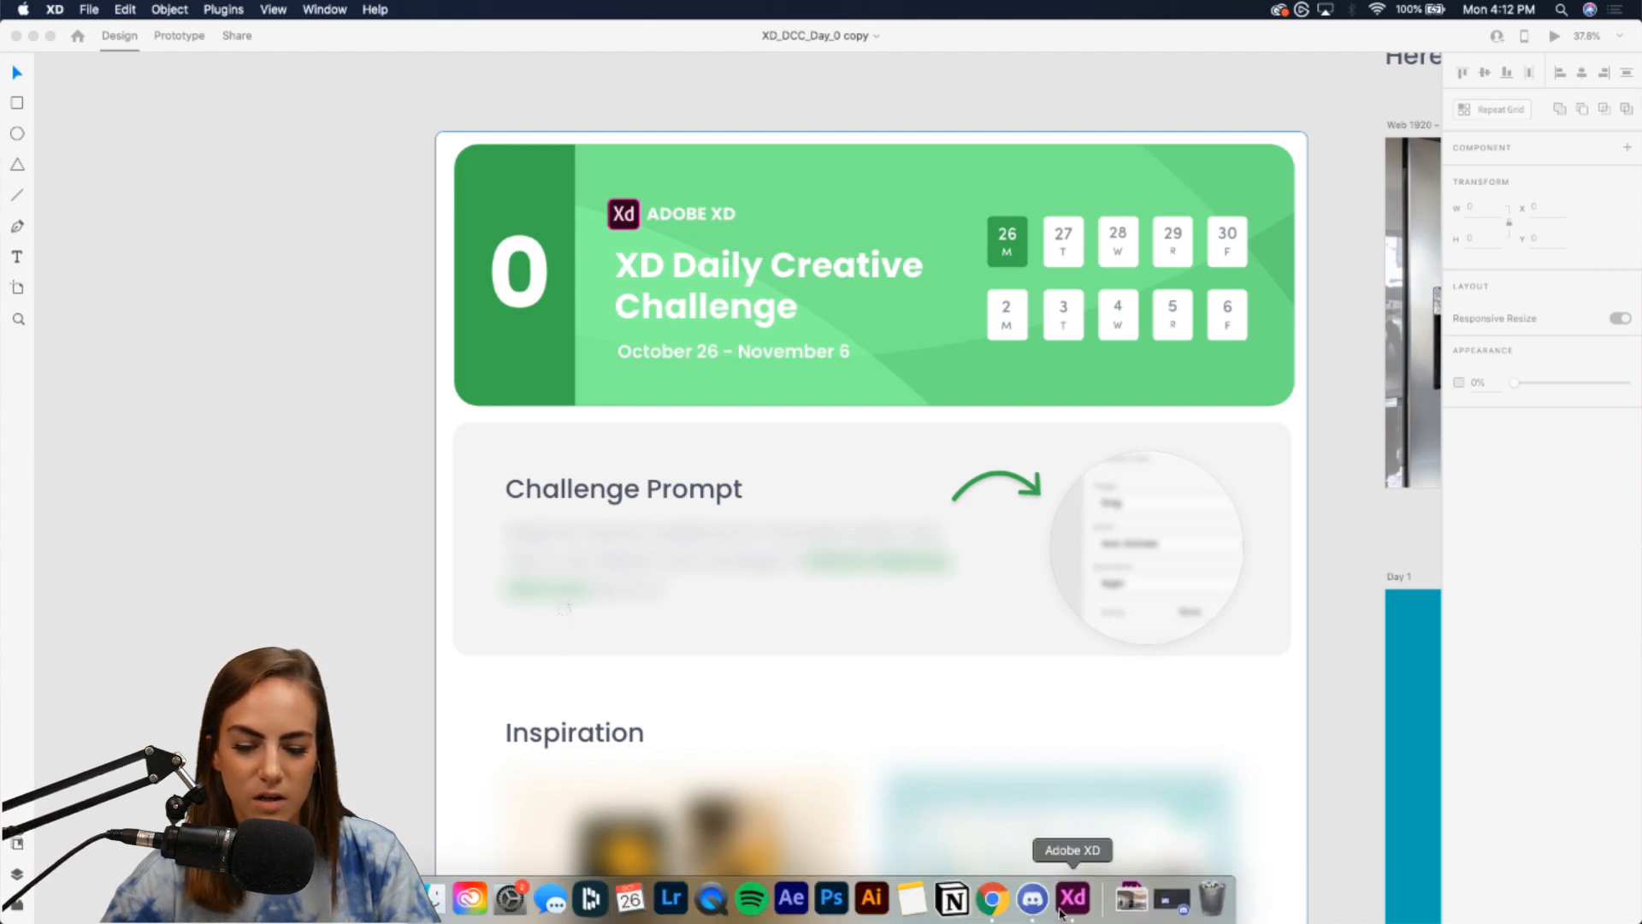
# - Force Adobe XD to quit, bring up Finder and dismiss the offer to report the problem
pyautogui.rightClick(1068, 903)
pyautogui.click(1088, 846)
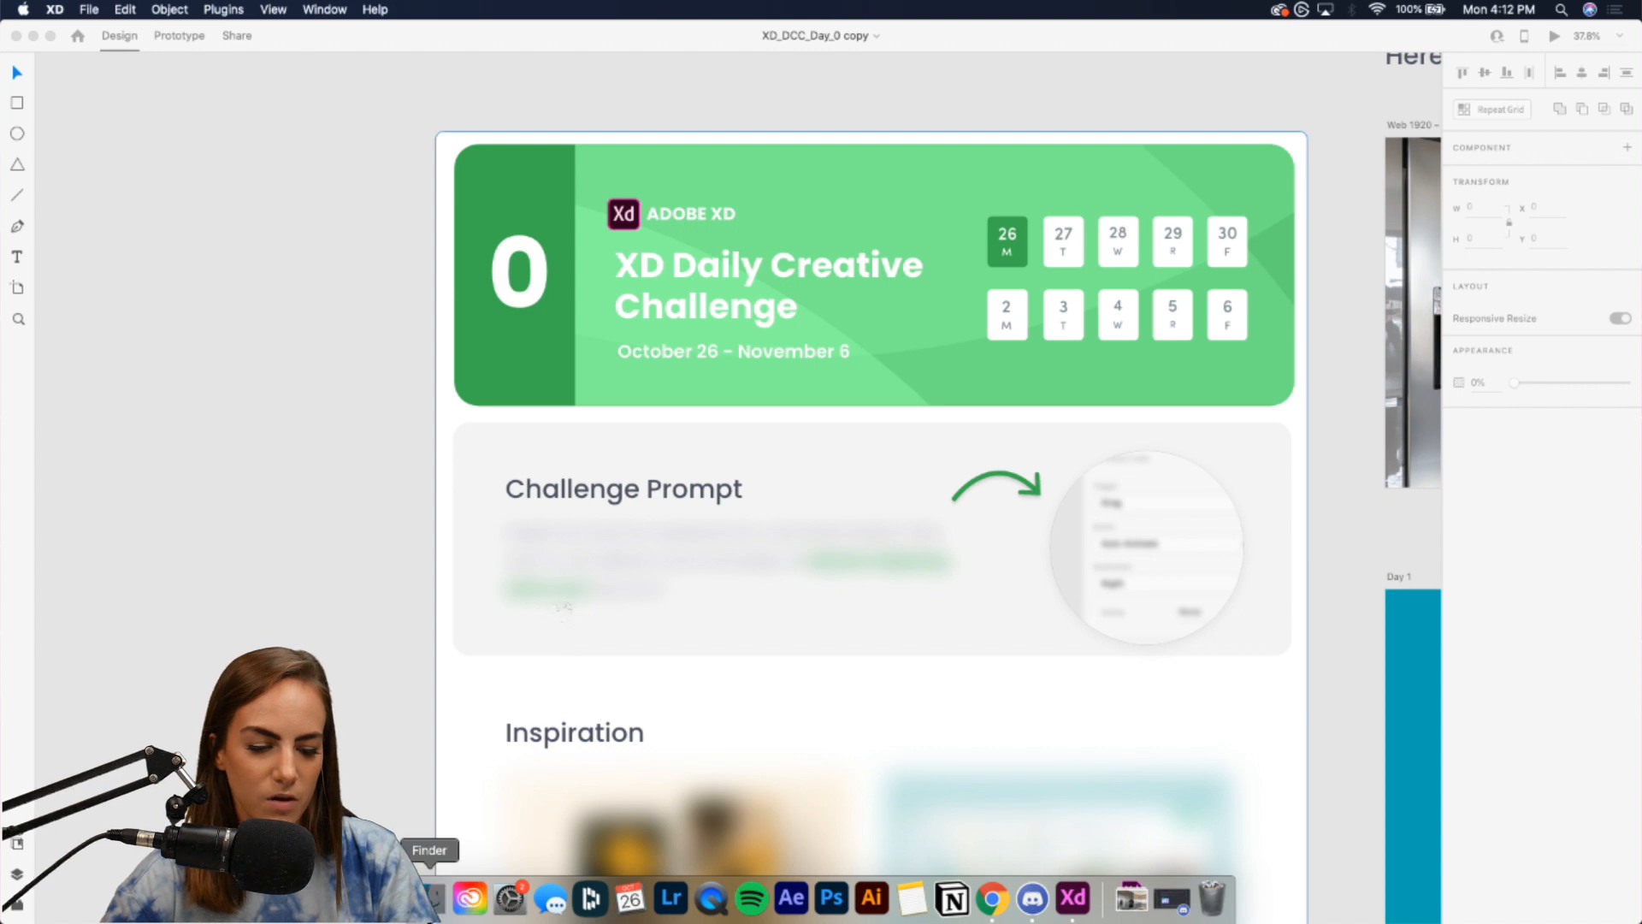
pyautogui.click(432, 898)
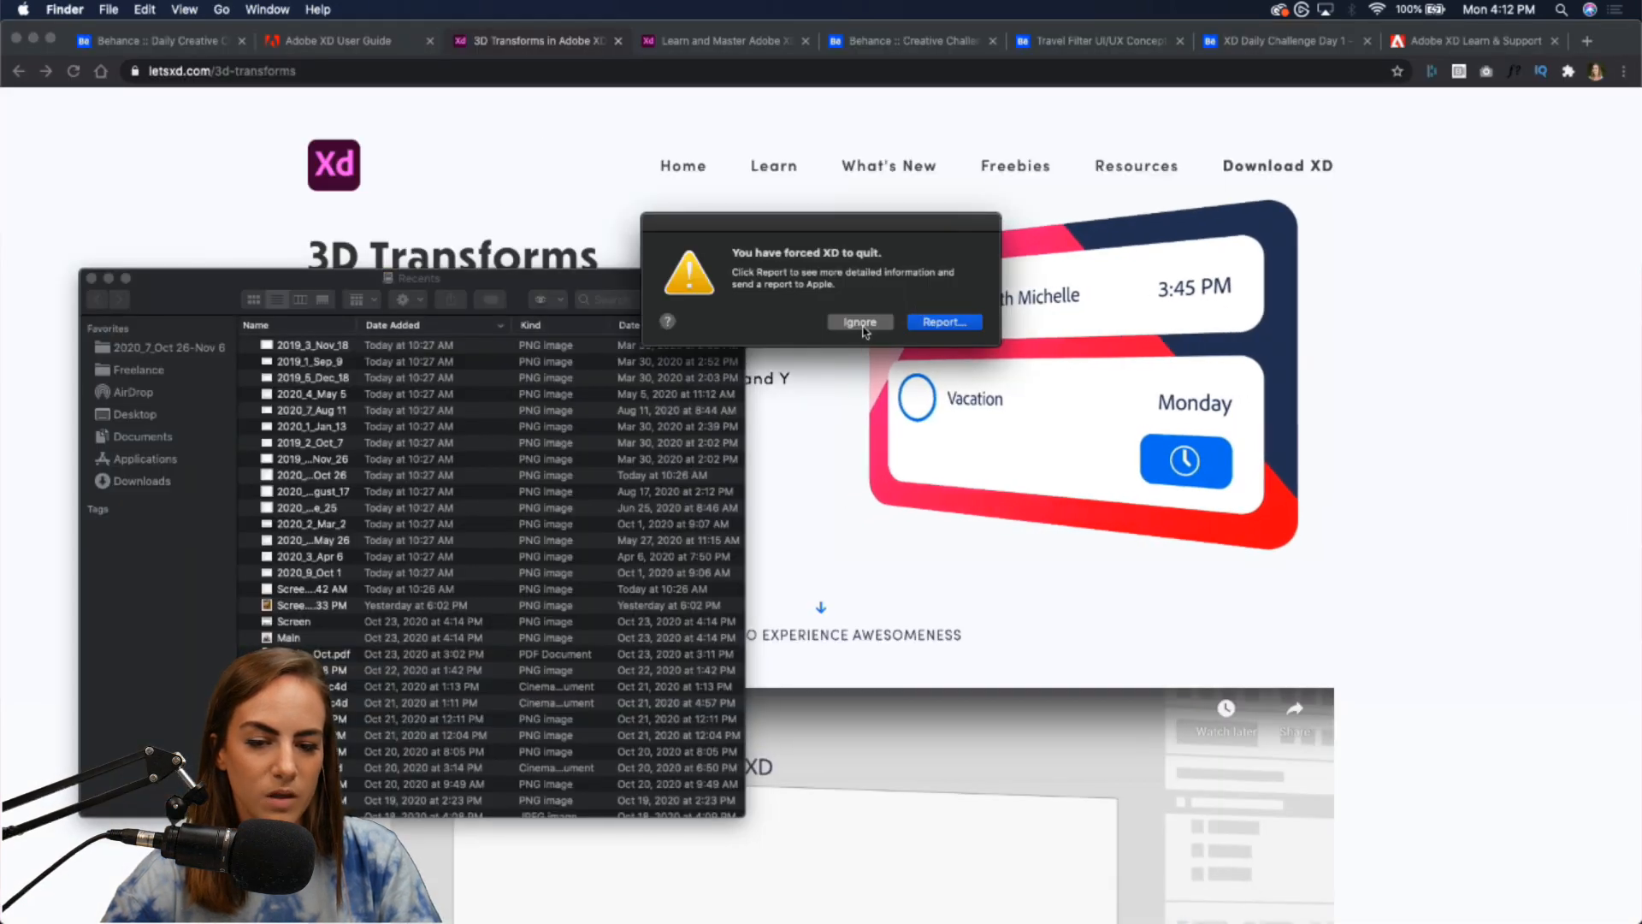
pyautogui.click(860, 323)
# - Open the XD_DCC_Day_0 copy file from the Starter Files folder inside 2020_7_Oct 26-Nov 6
pyautogui.click(133, 349)
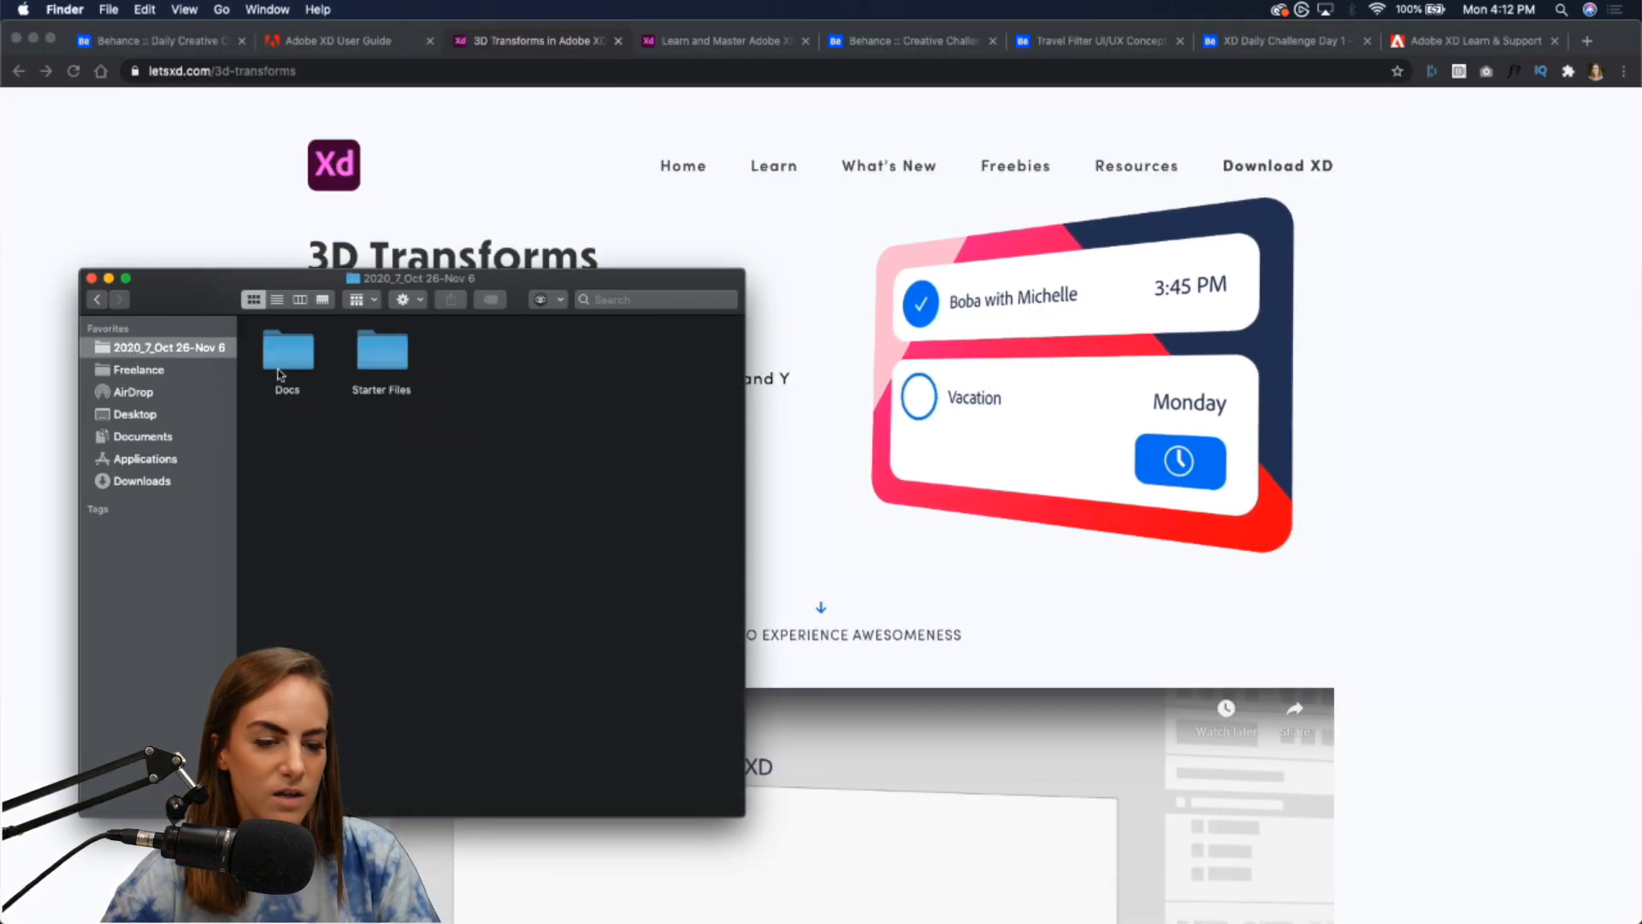
pyautogui.doubleClick(381, 350)
pyautogui.doubleClick(306, 351)
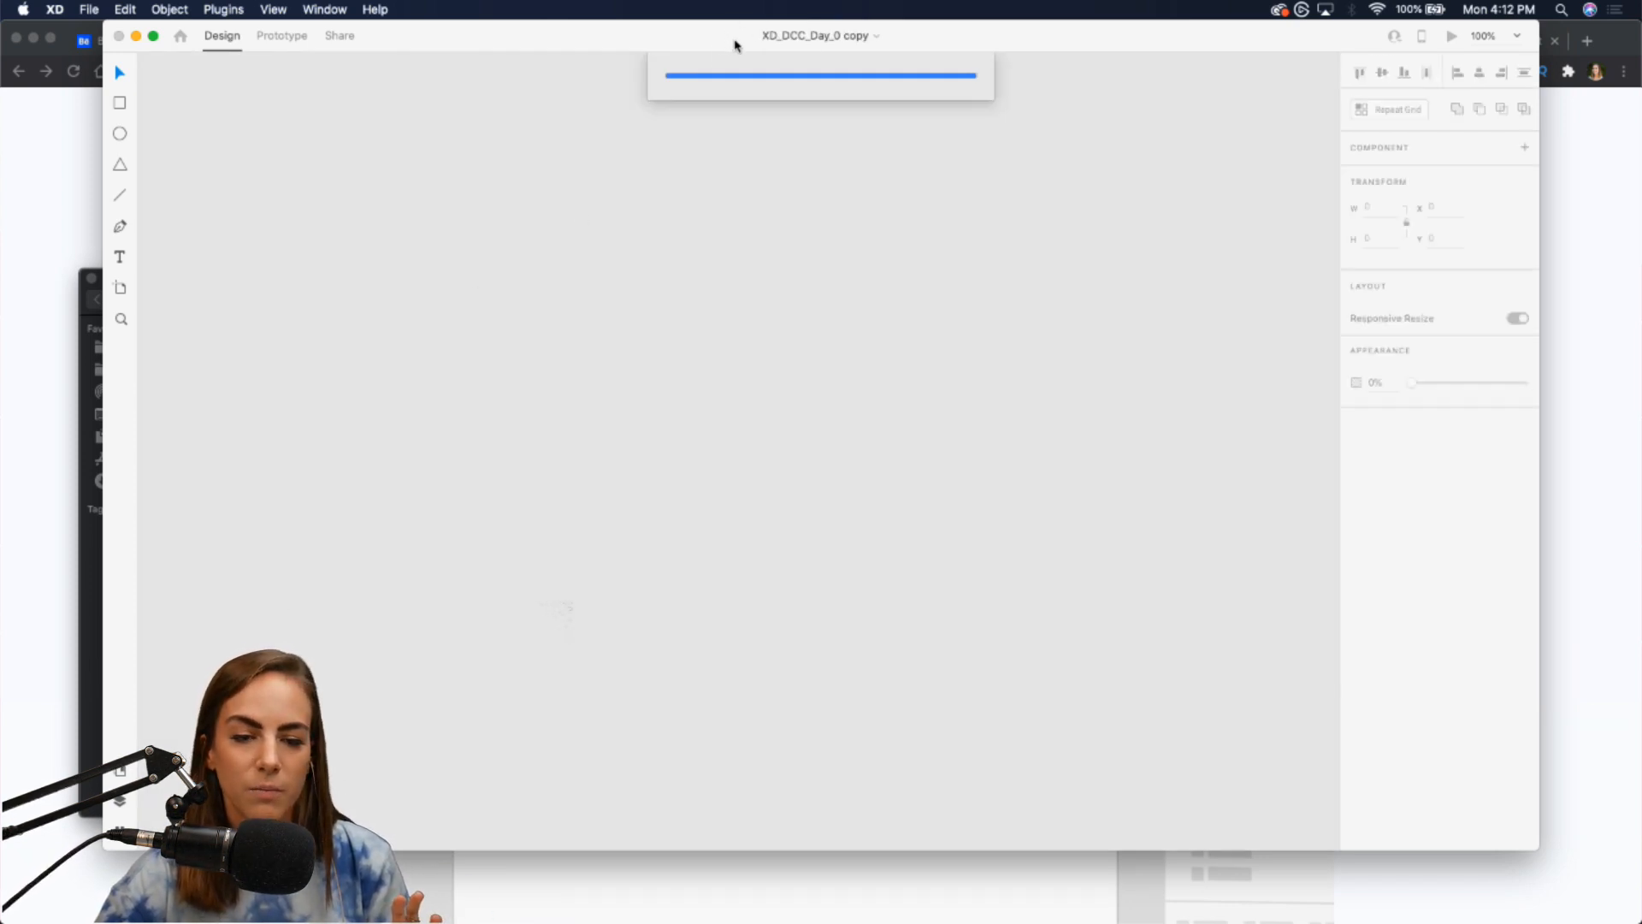
# - Move and enlarge the XD_DCC_Day_0 copy window so that it fills the screen
pyautogui.moveTo(435, 39); pyautogui.dragTo(294, 4)
pyautogui.moveTo(1398, 850); pyautogui.dragTo(1641, 923)
pyautogui.moveTo(1634, 920)
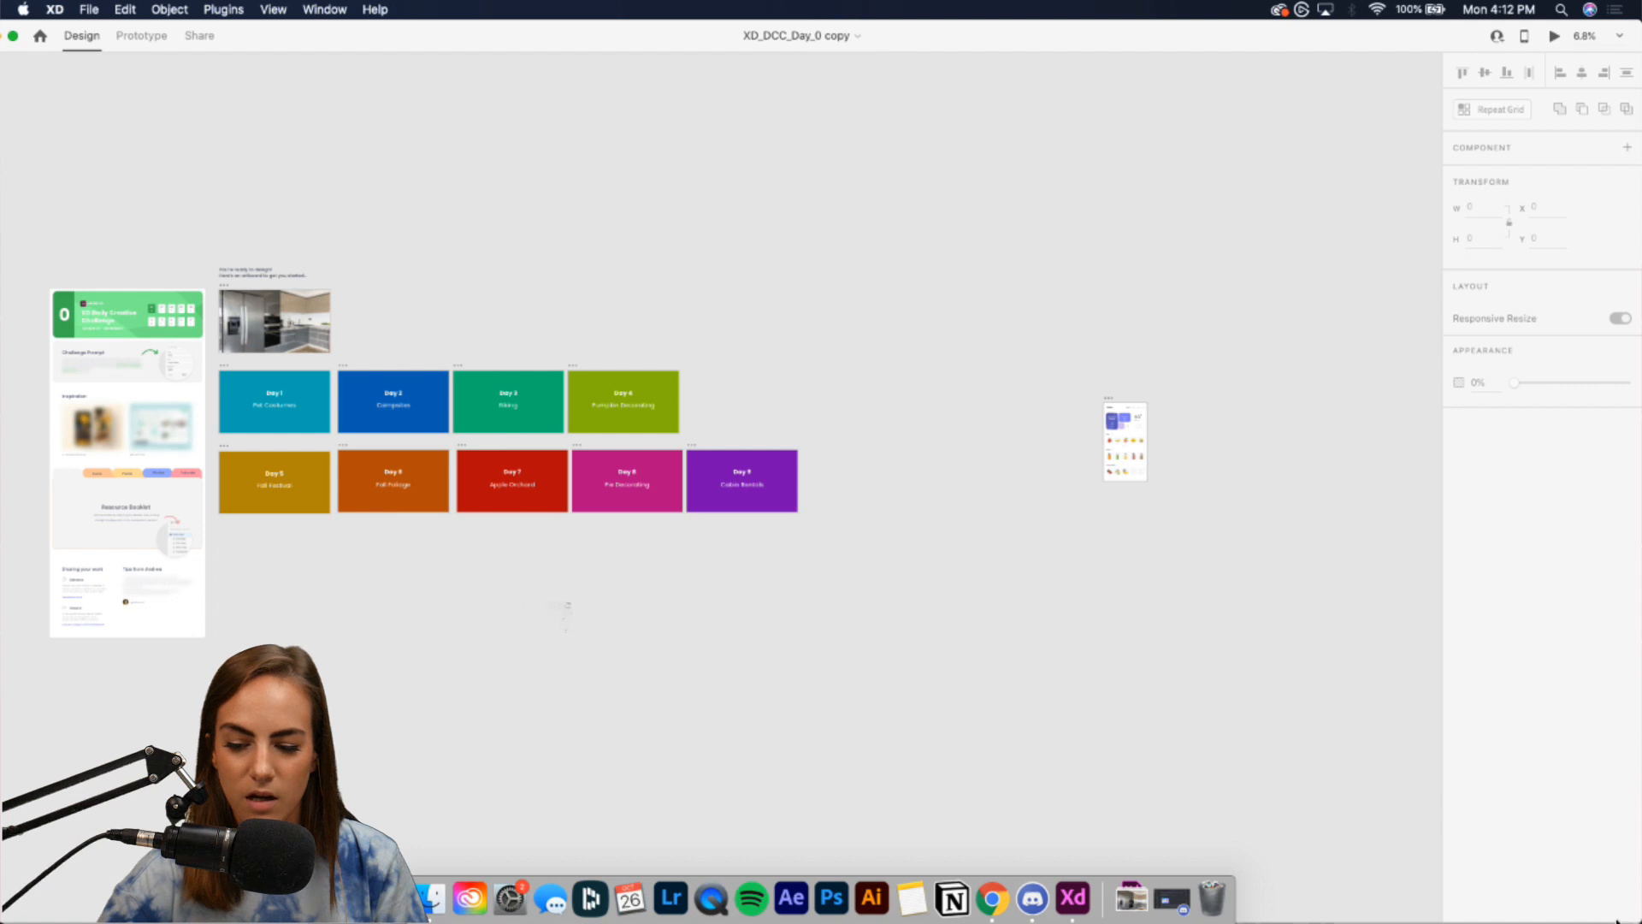
pyautogui.moveTo(387, 24); pyautogui.dragTo(426, 24)
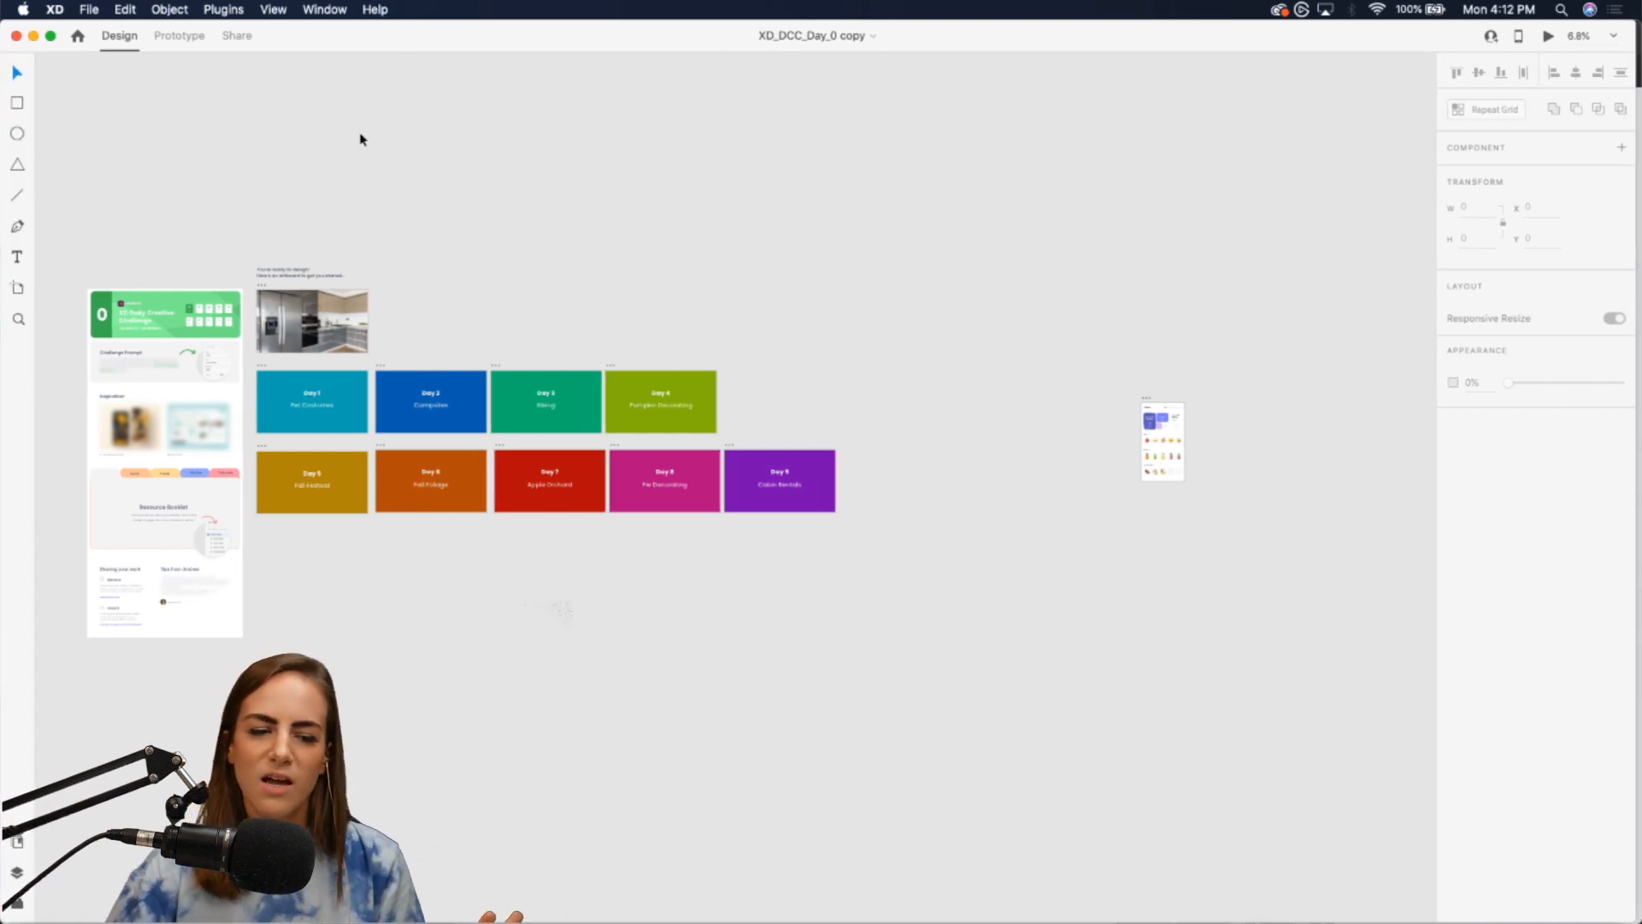
# - Examine the Day 0 artboard's challenge banner and prompt, and check Prototype mode before returning to Design mode
pyautogui.scroll(3, 238, 341)
pyautogui.scroll(2, 239, 341)
pyautogui.hscroll(-6, 239, 345)
pyautogui.scroll(3, 241, 344)
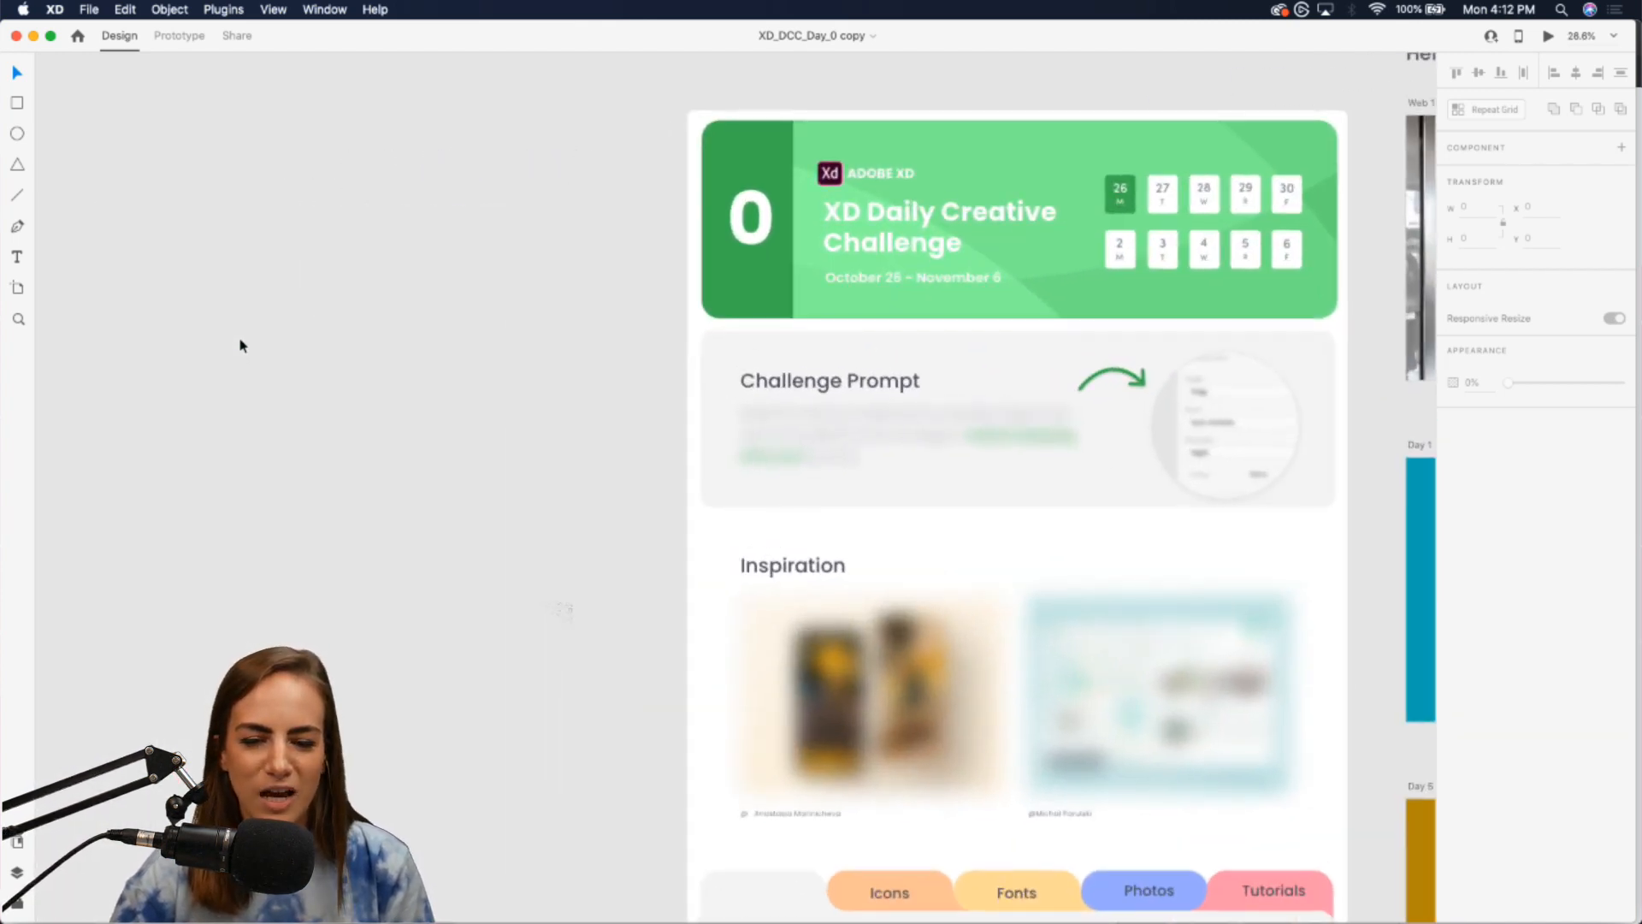
pyautogui.hscroll(2, 241, 344)
pyautogui.scroll(2, 617, 321)
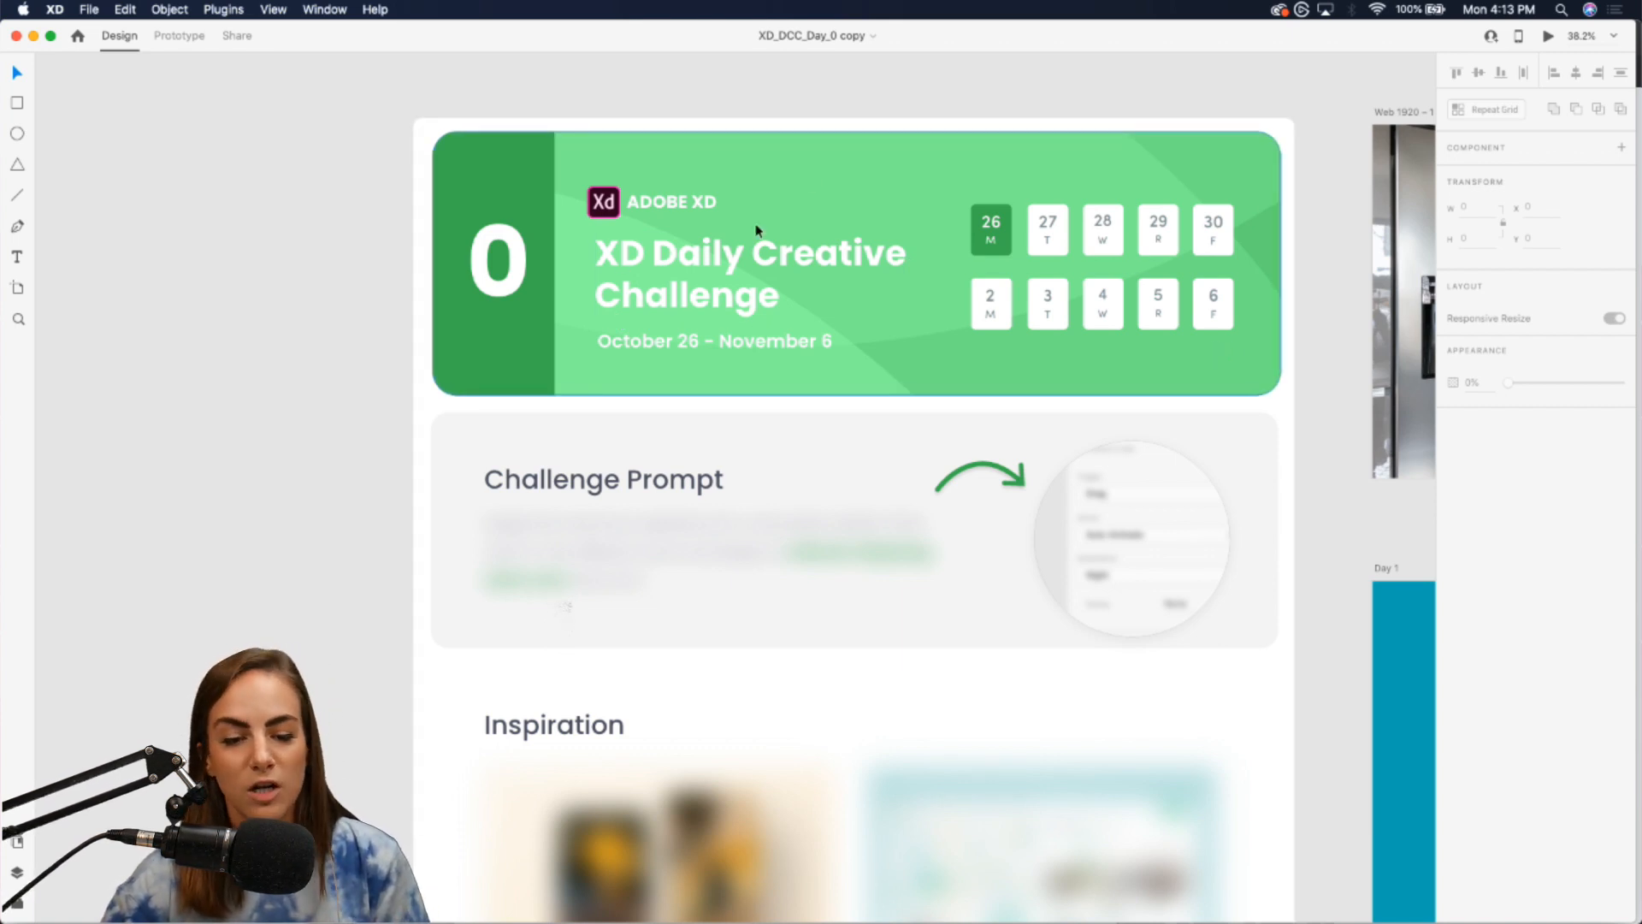
pyautogui.scroll(-5, 774, 431)
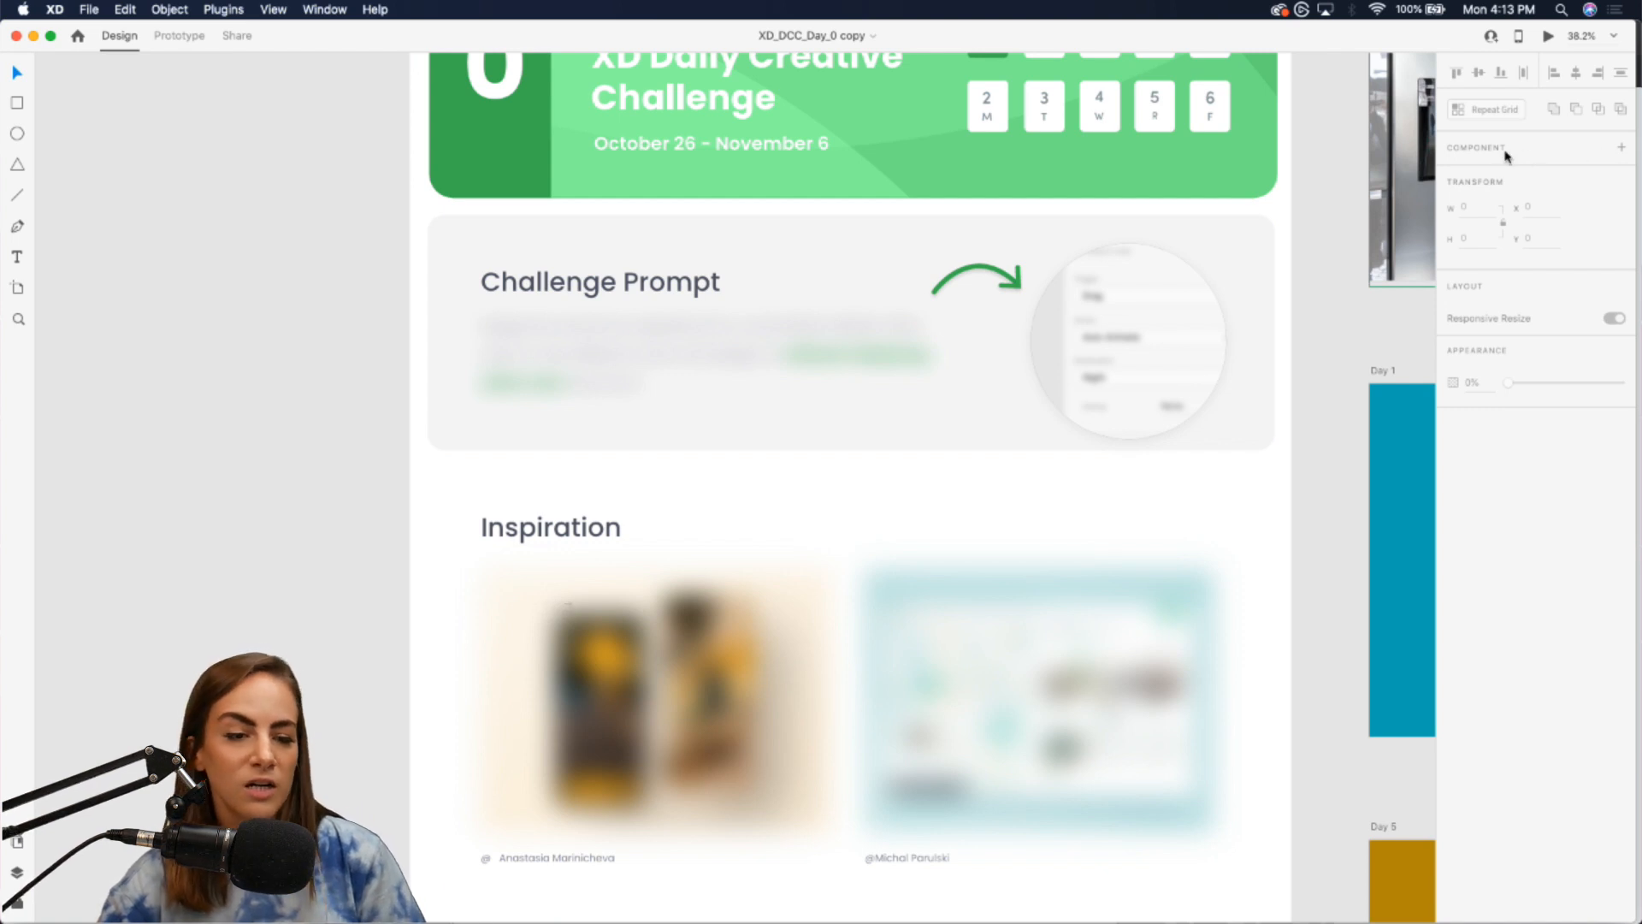
pyautogui.click(180, 36)
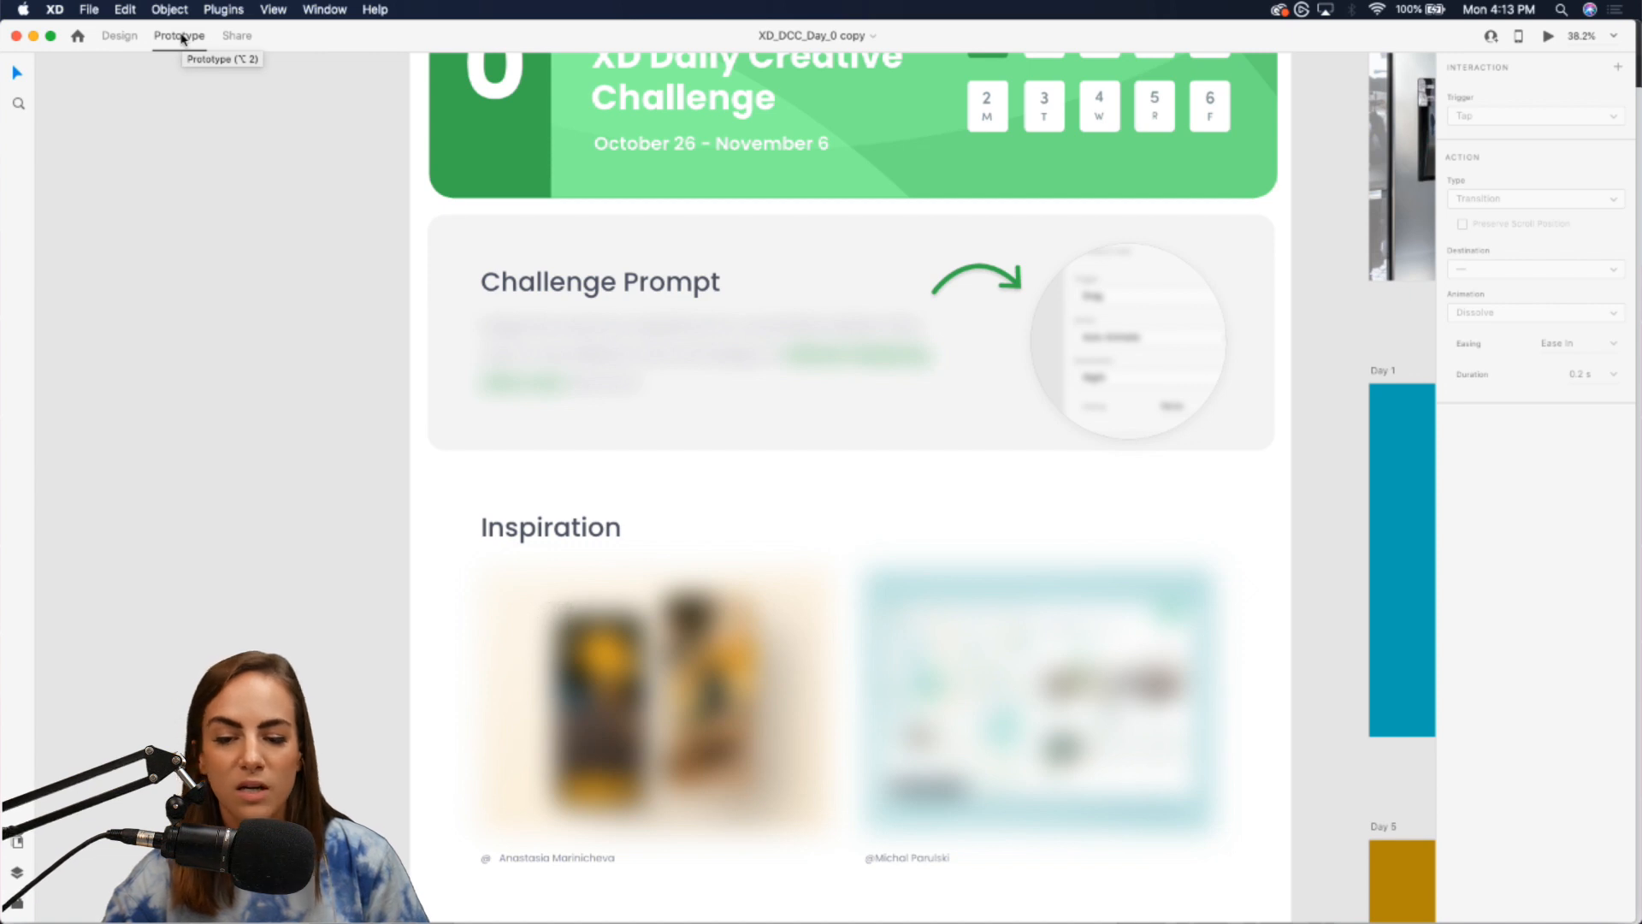
pyautogui.click(117, 40)
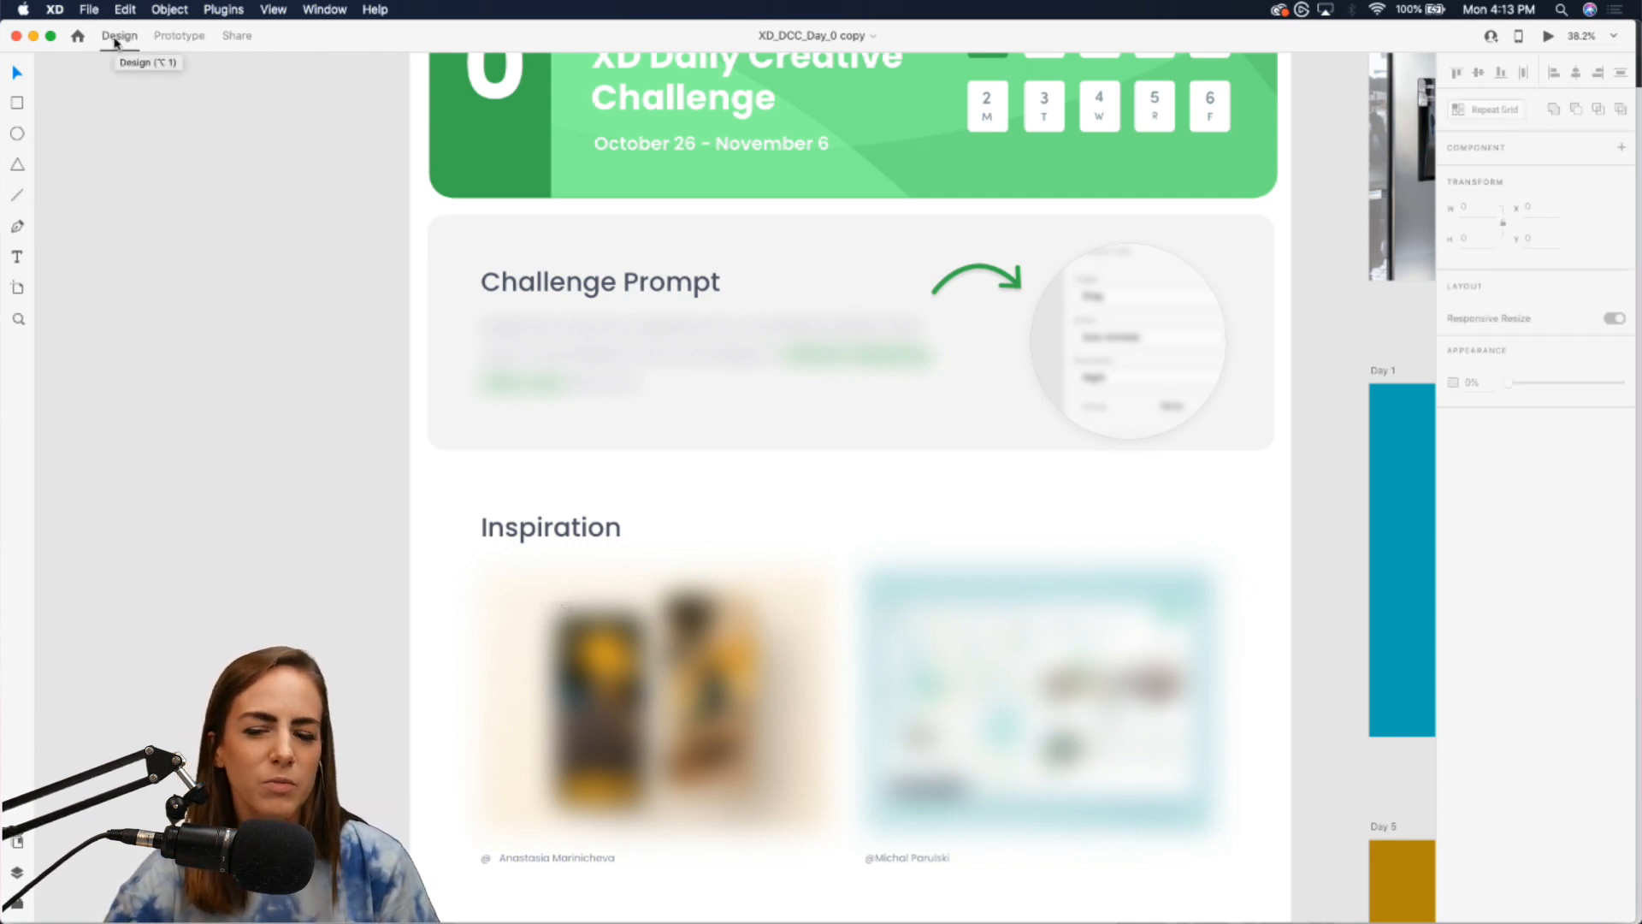
# - Select the Resource Booklet component on the Day 0 artboard and view its Icons, Fonts, Photos and Tutorials page states
pyautogui.scroll(-6, 225, 330)
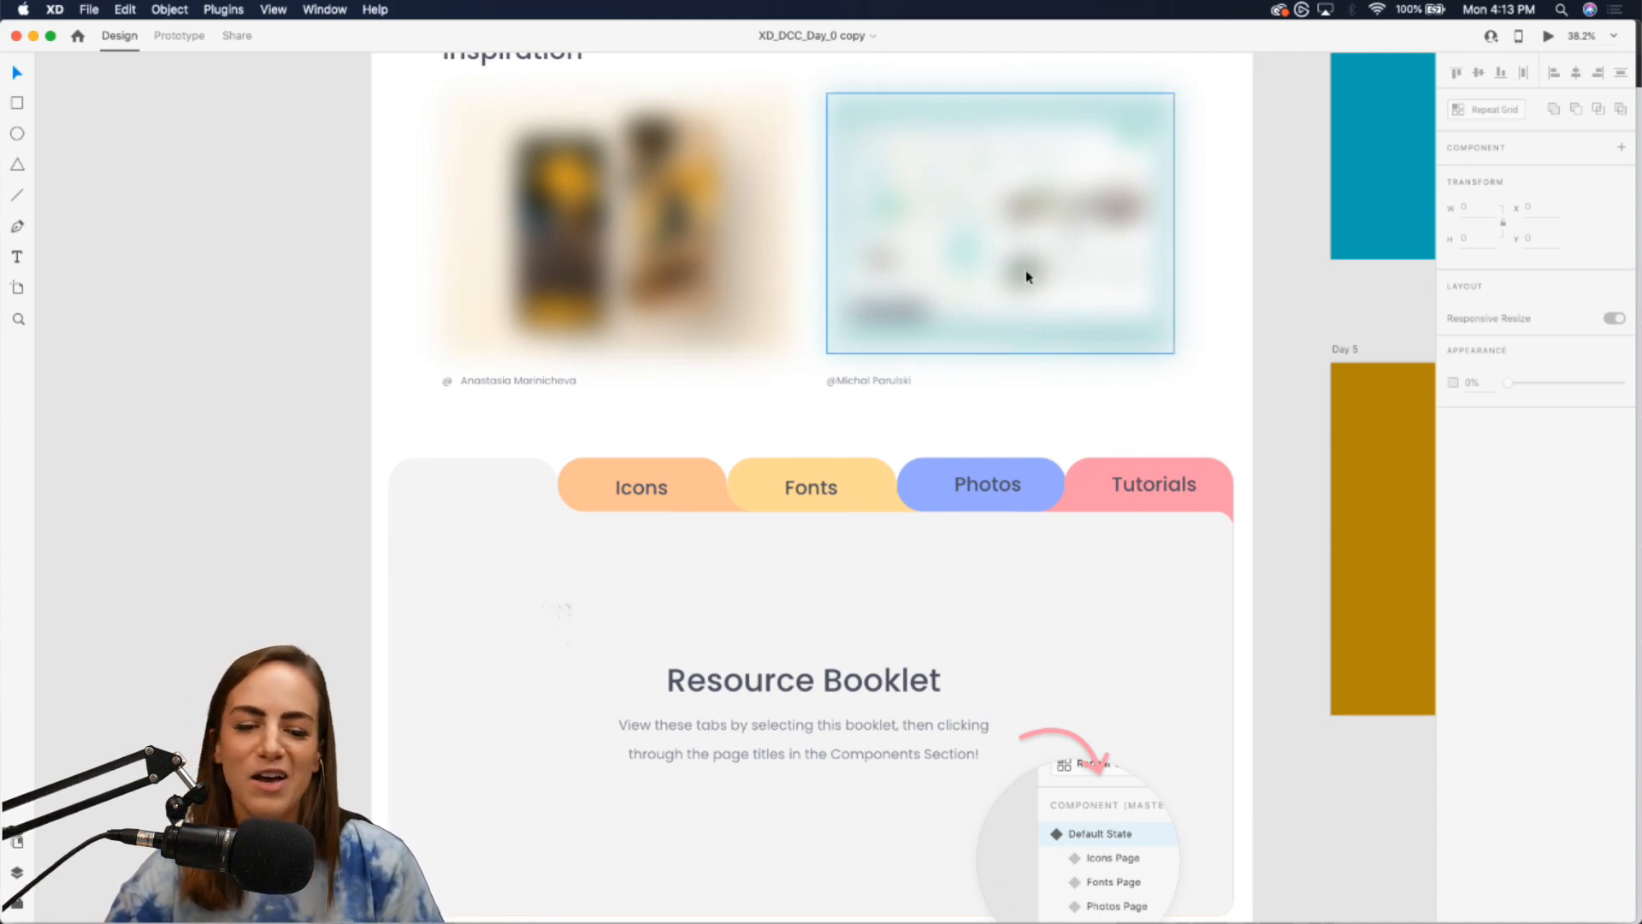
pyautogui.scroll(2, 729, 323)
pyautogui.scroll(-4, 1104, 335)
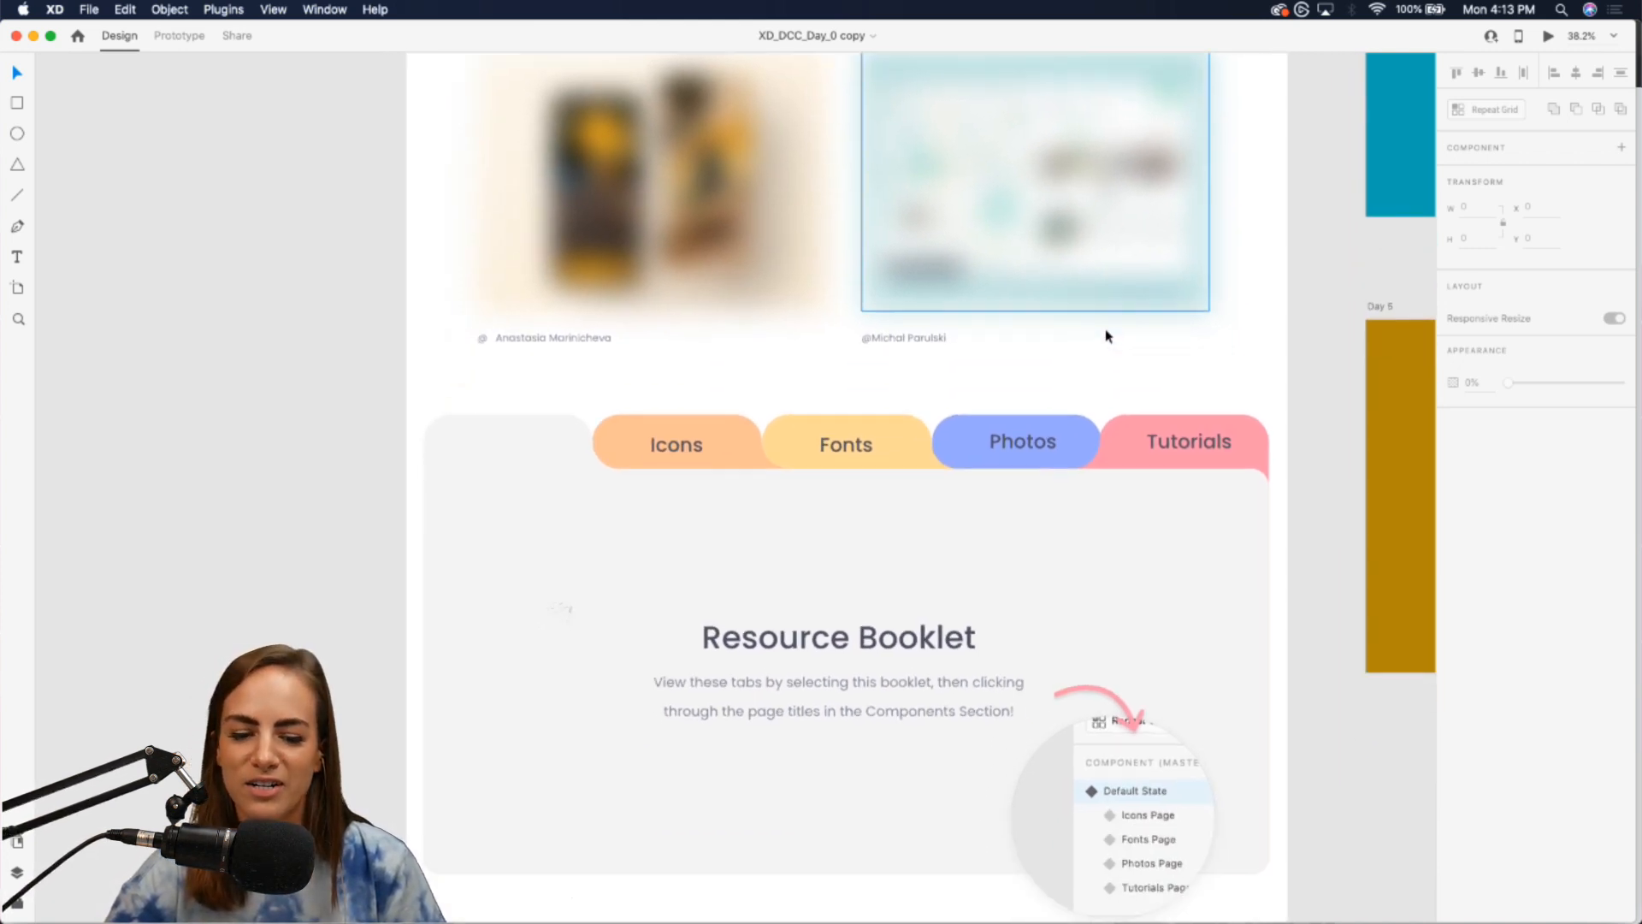
pyautogui.click(1105, 335)
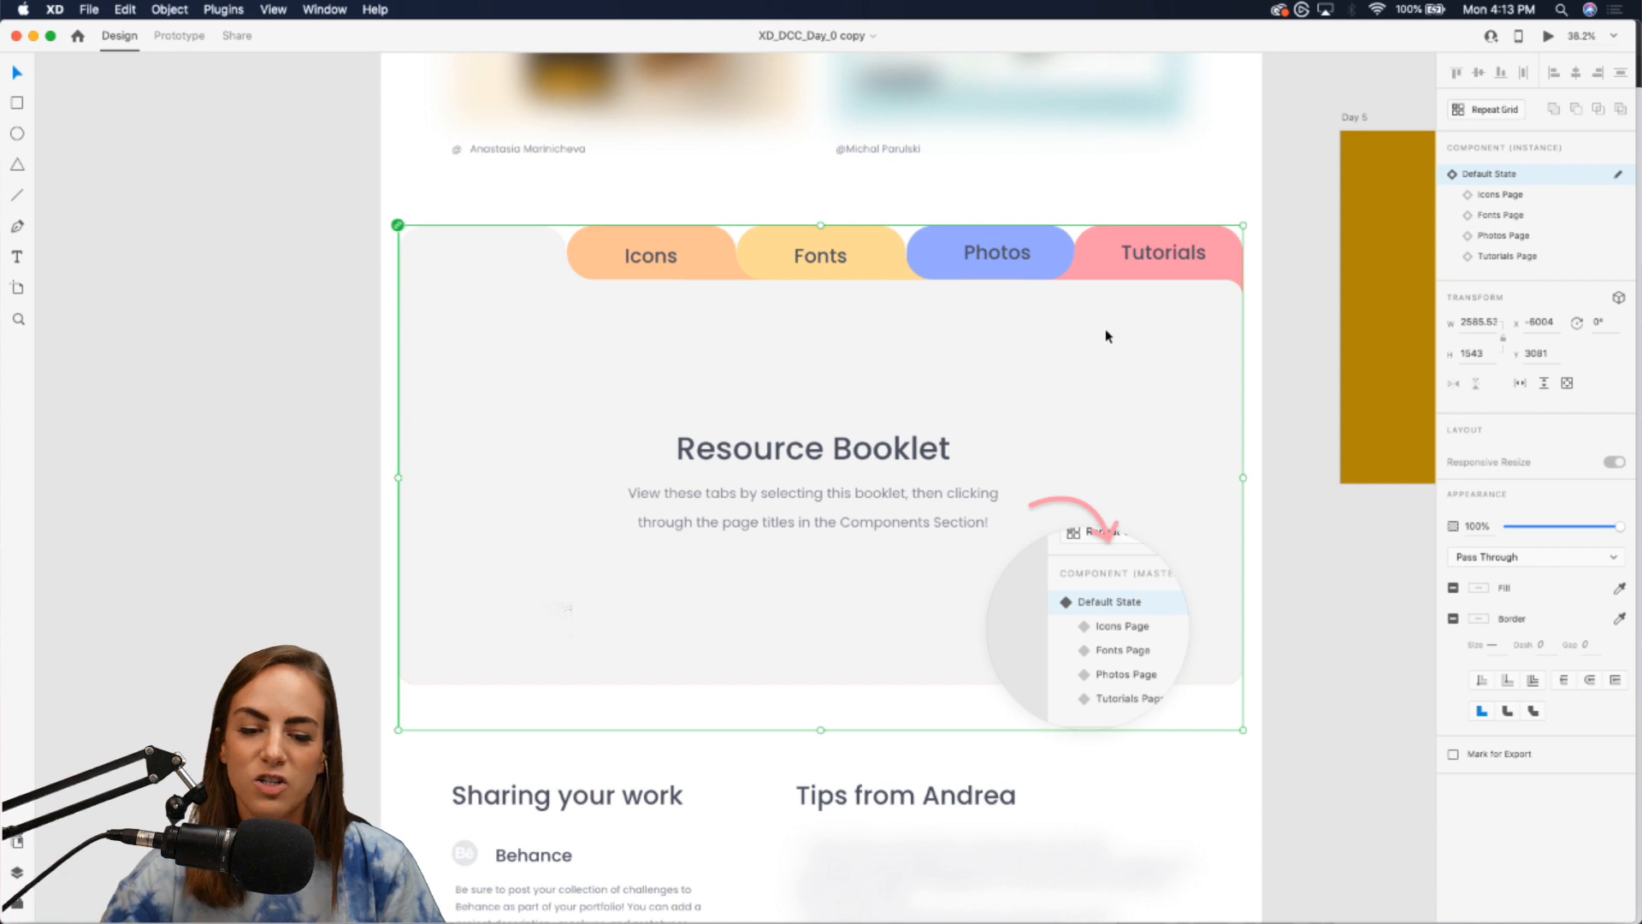
pyautogui.click(1512, 202)
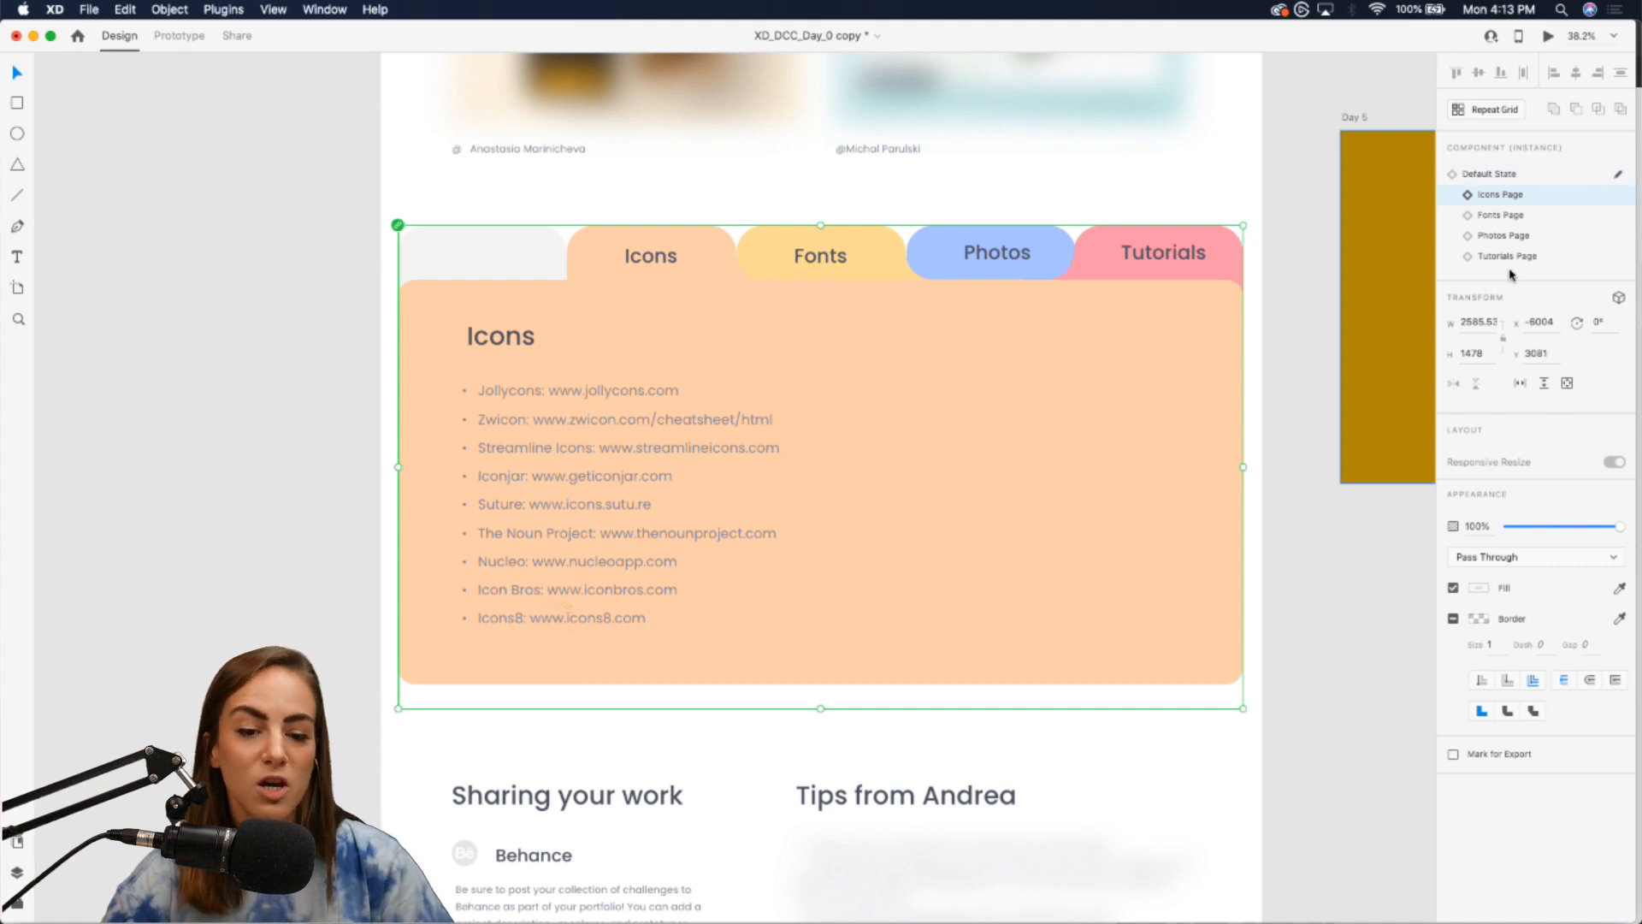
pyautogui.click(1505, 214)
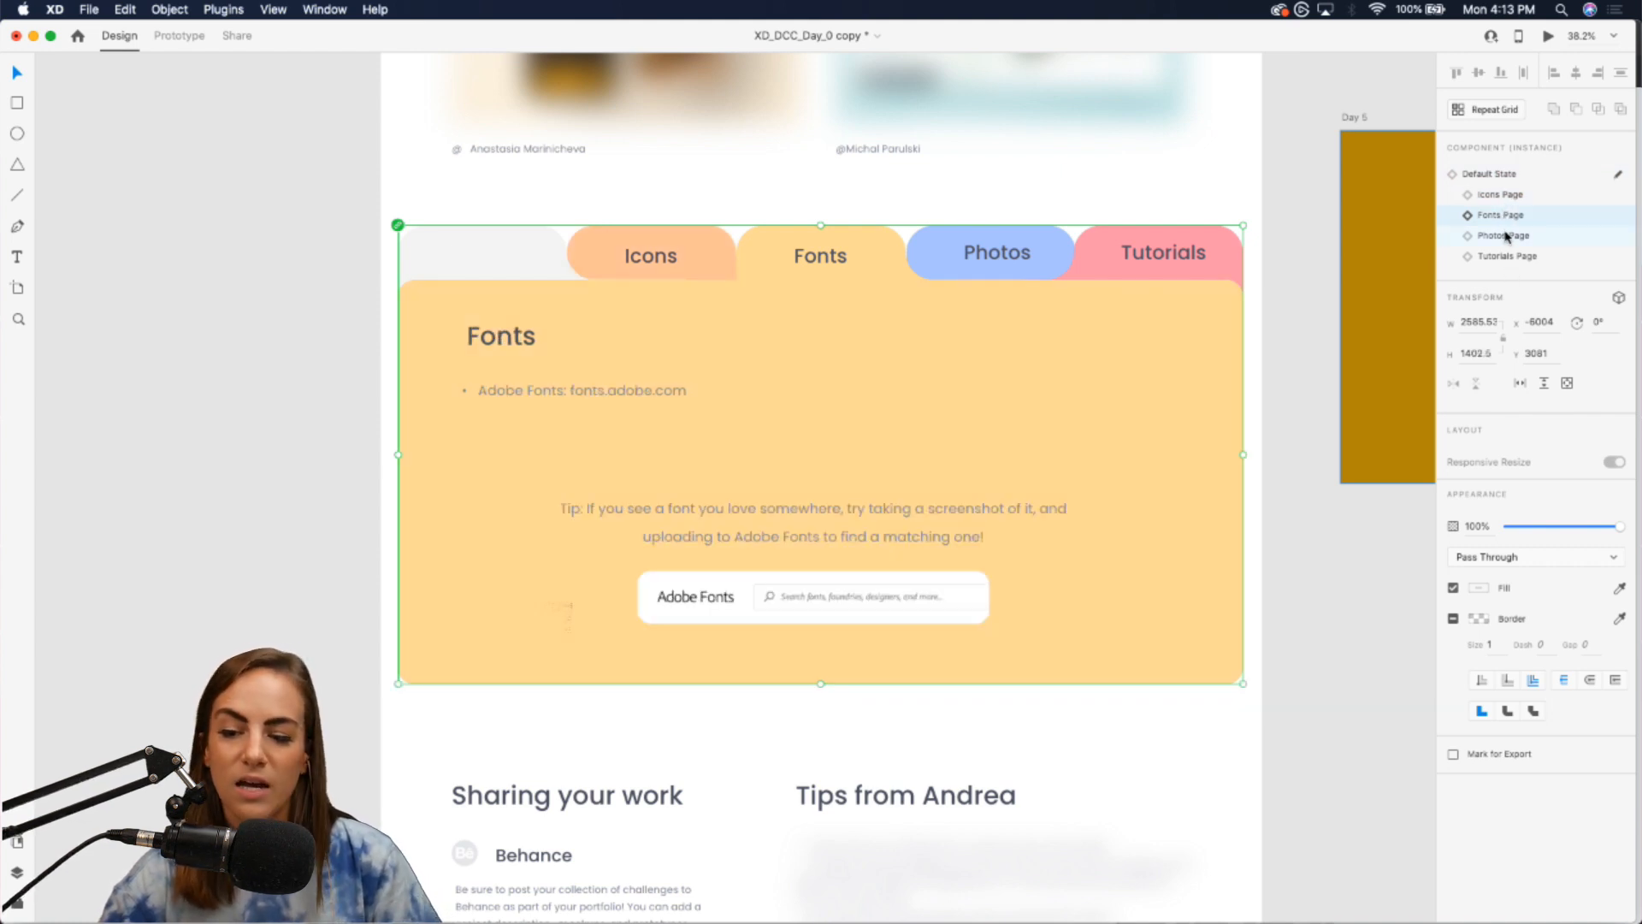
pyautogui.click(1507, 236)
pyautogui.click(1499, 257)
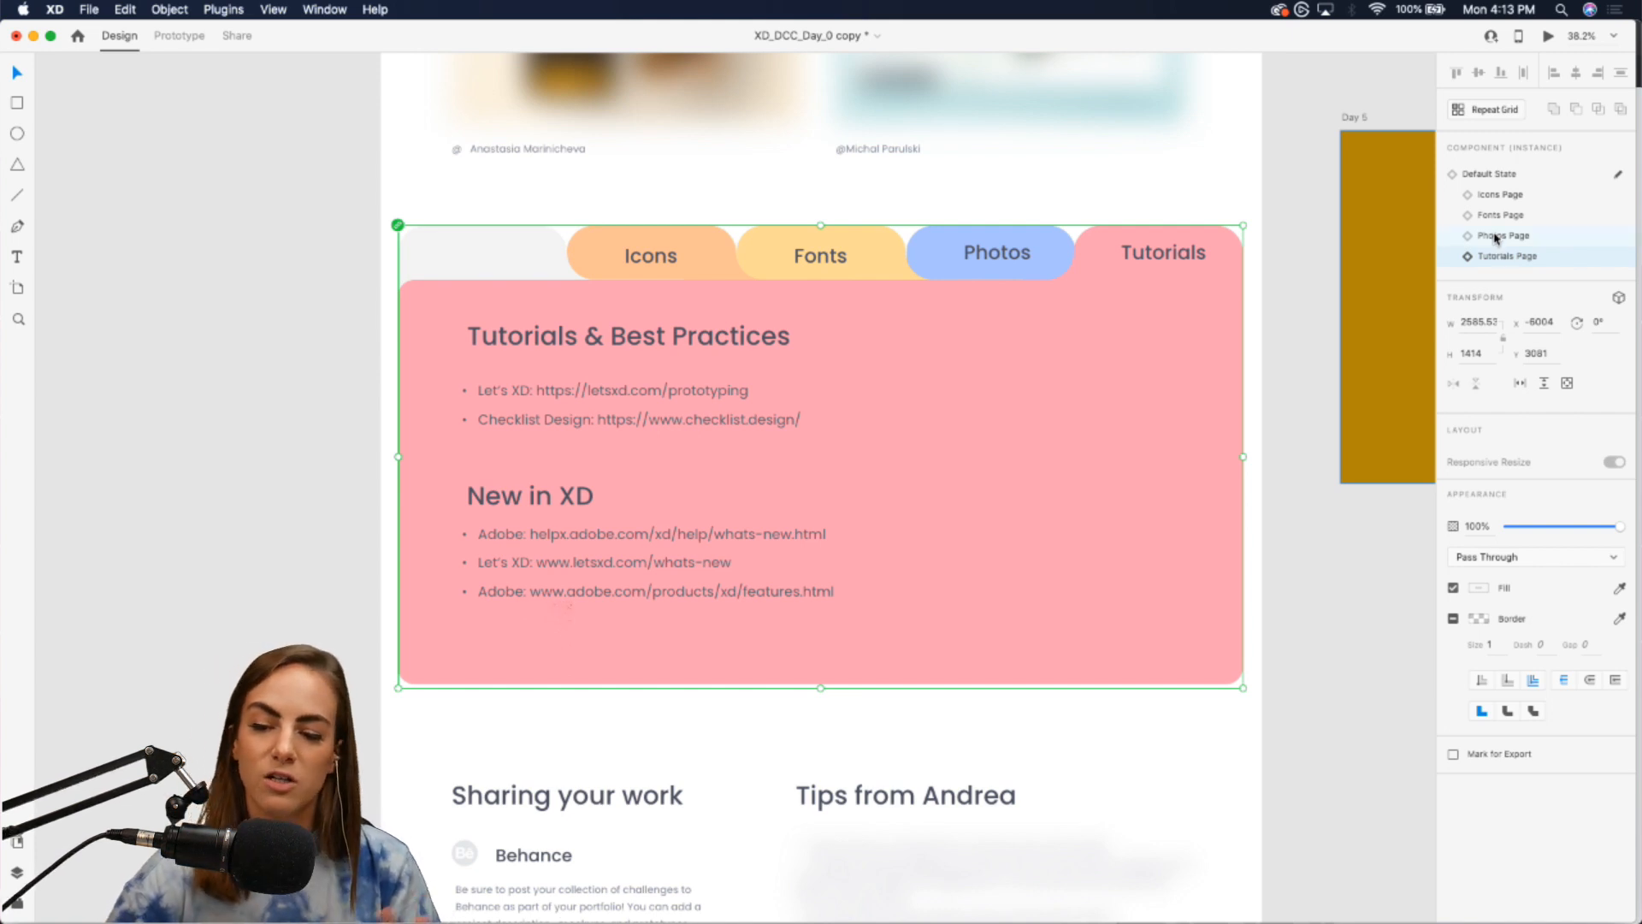
# - Step the Resource Booklet back through its Photos Page and Fonts Page states to the Icons Page
pyautogui.click(1495, 236)
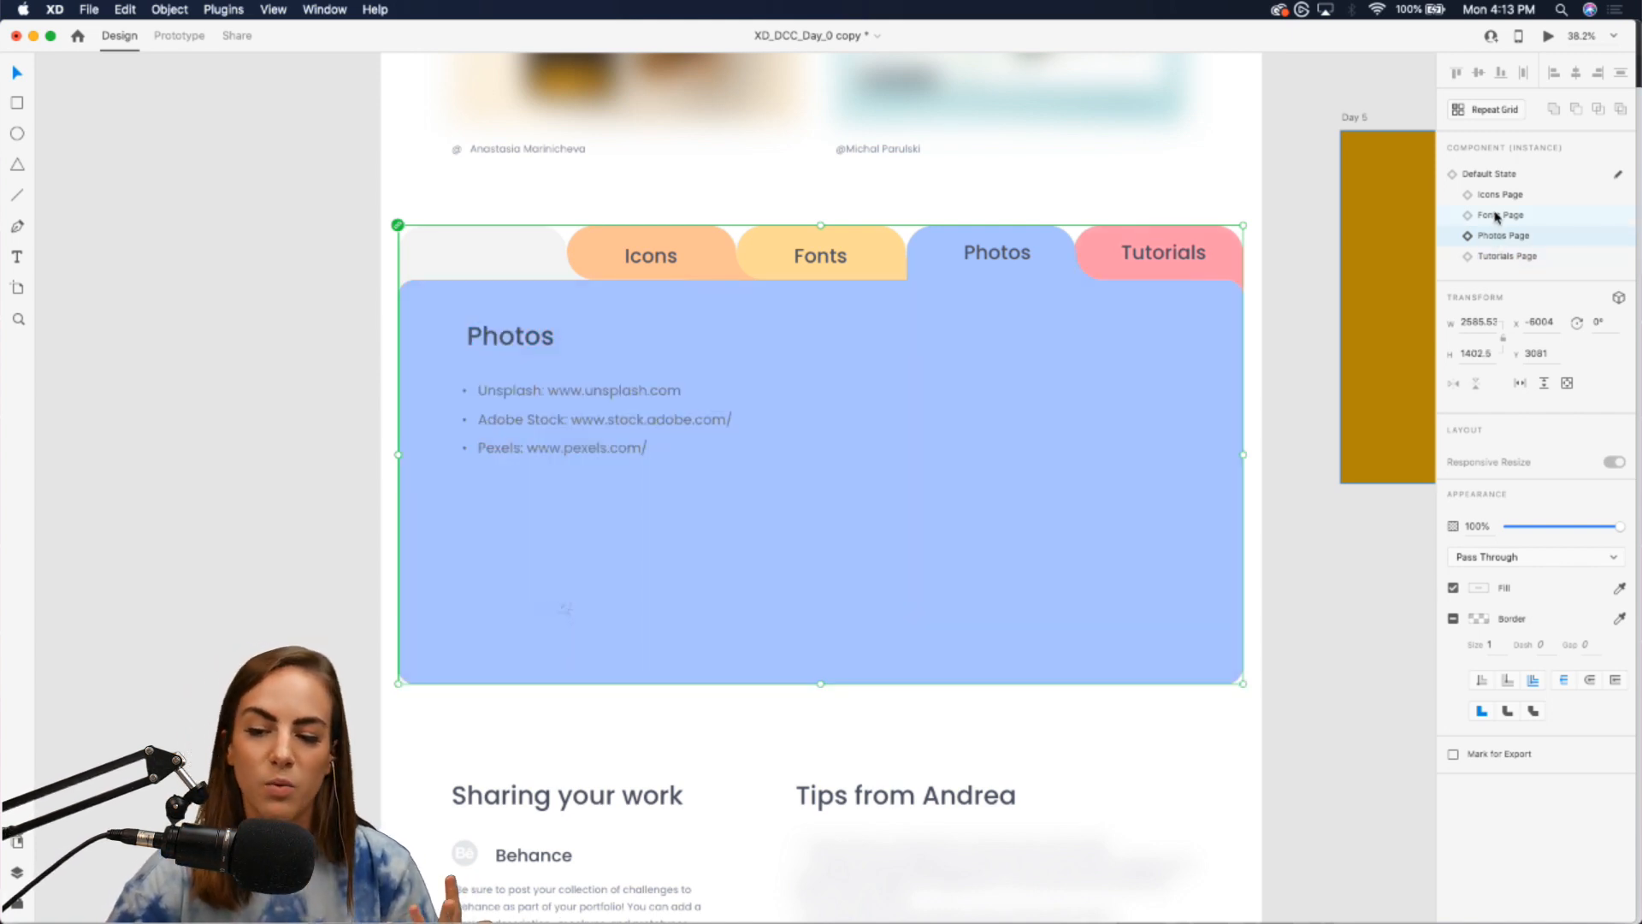
pyautogui.click(1497, 216)
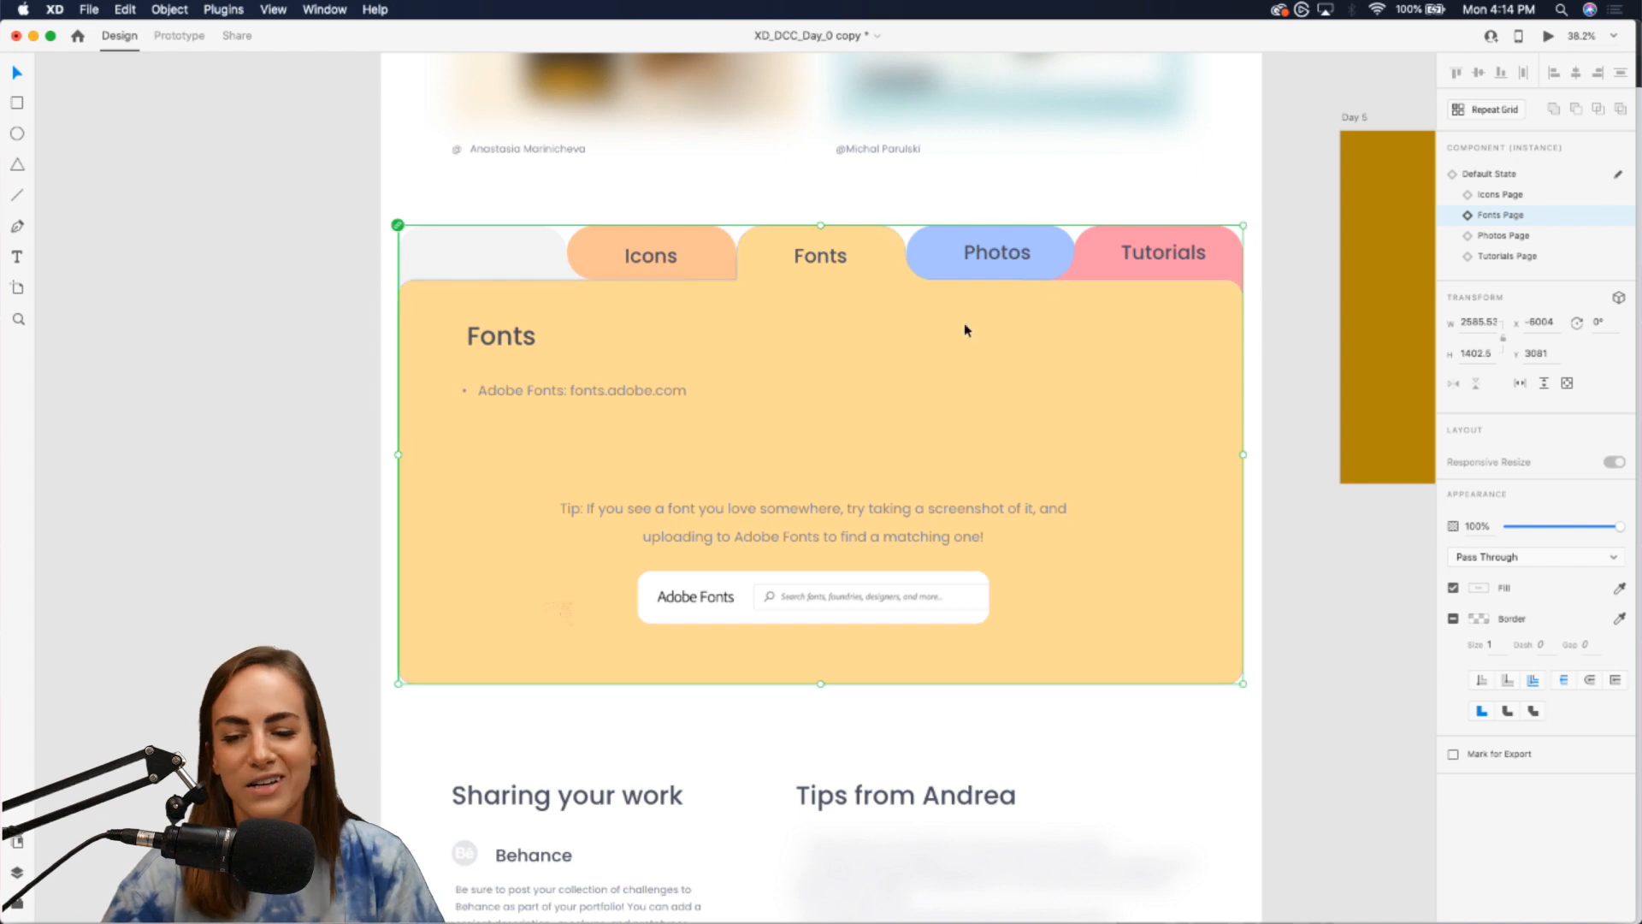
pyautogui.click(1495, 196)
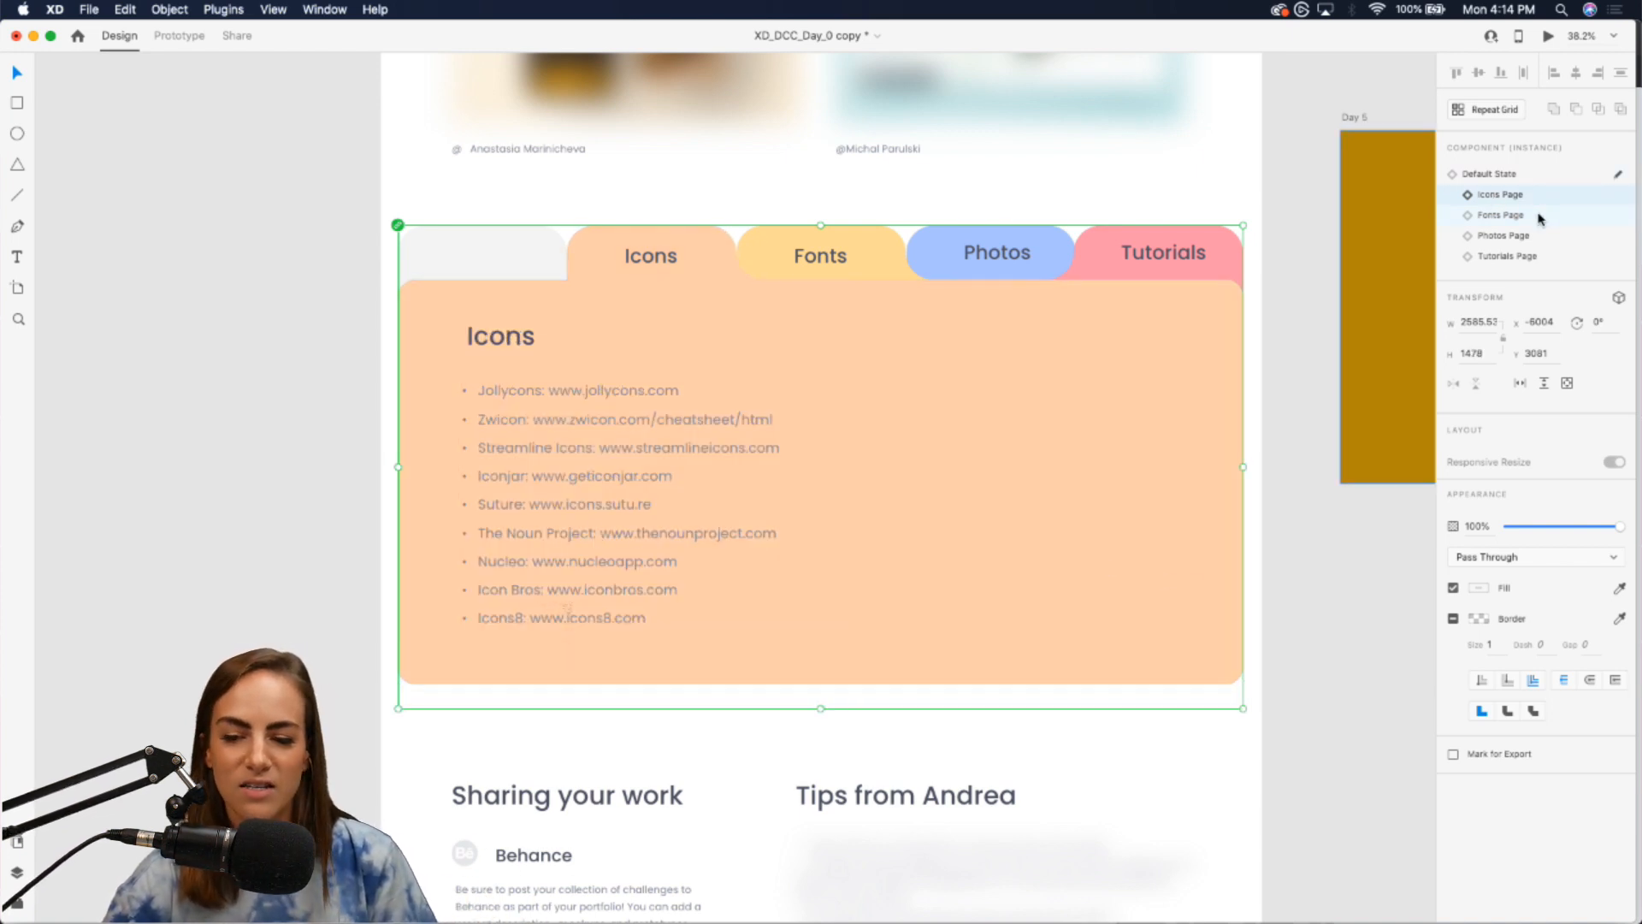
# - Return the Resource Booklet to its Default State, deselect it, and view the Sharing your work section below
pyautogui.click(1489, 173)
pyautogui.click(1357, 595)
pyautogui.scroll(-2, 1358, 596)
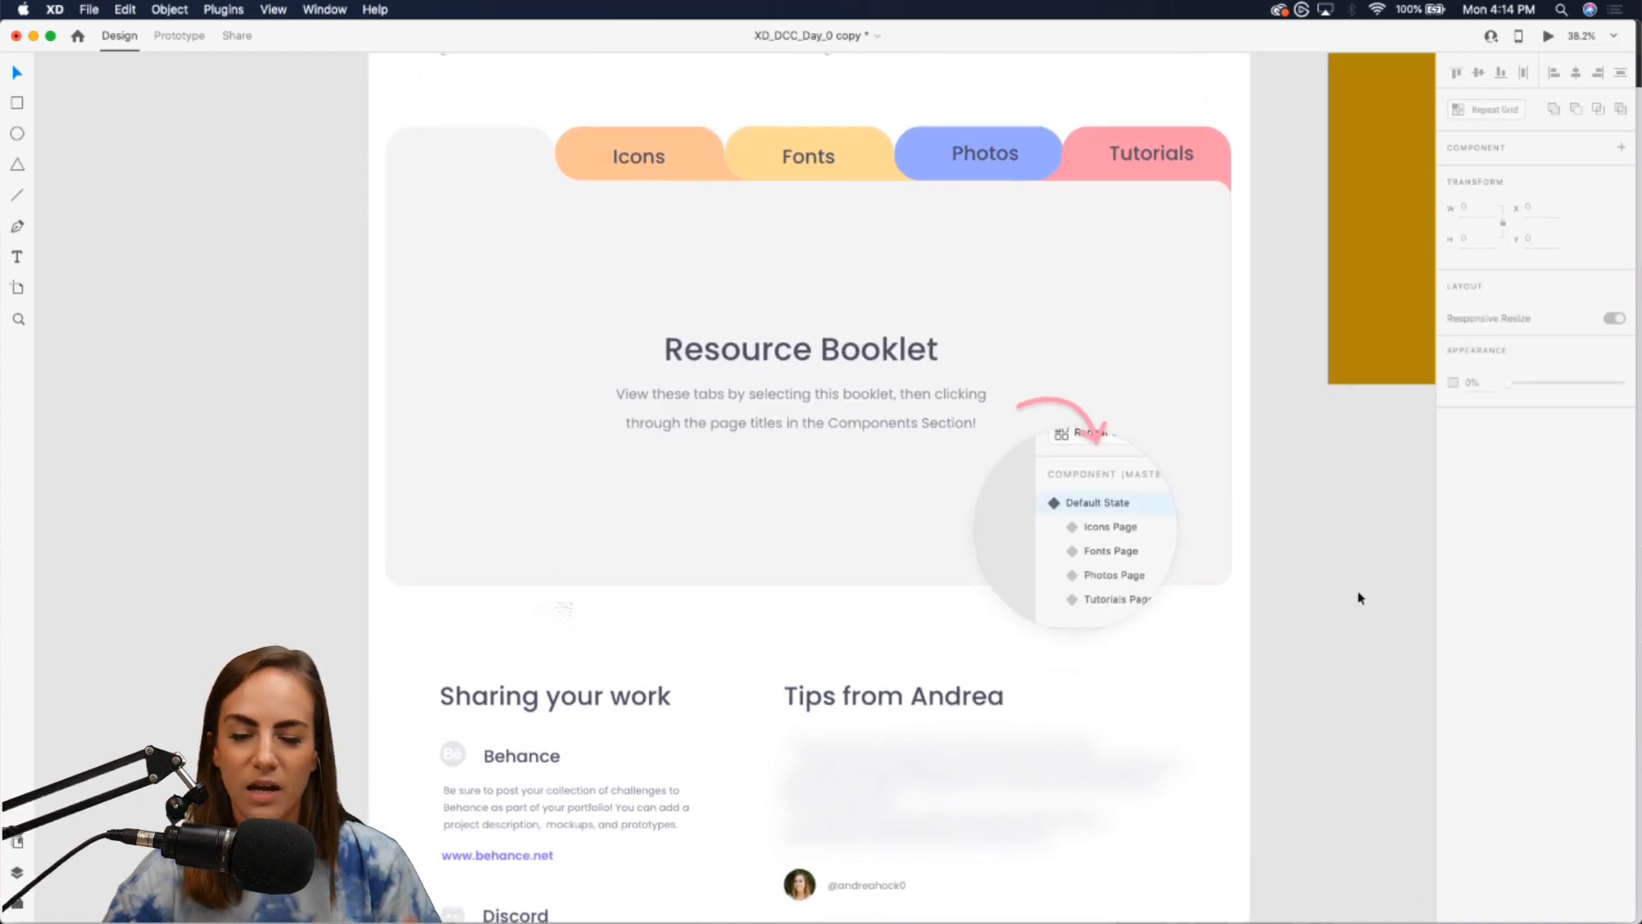
pyautogui.scroll(-3, 1360, 597)
pyautogui.scroll(-3, 1360, 598)
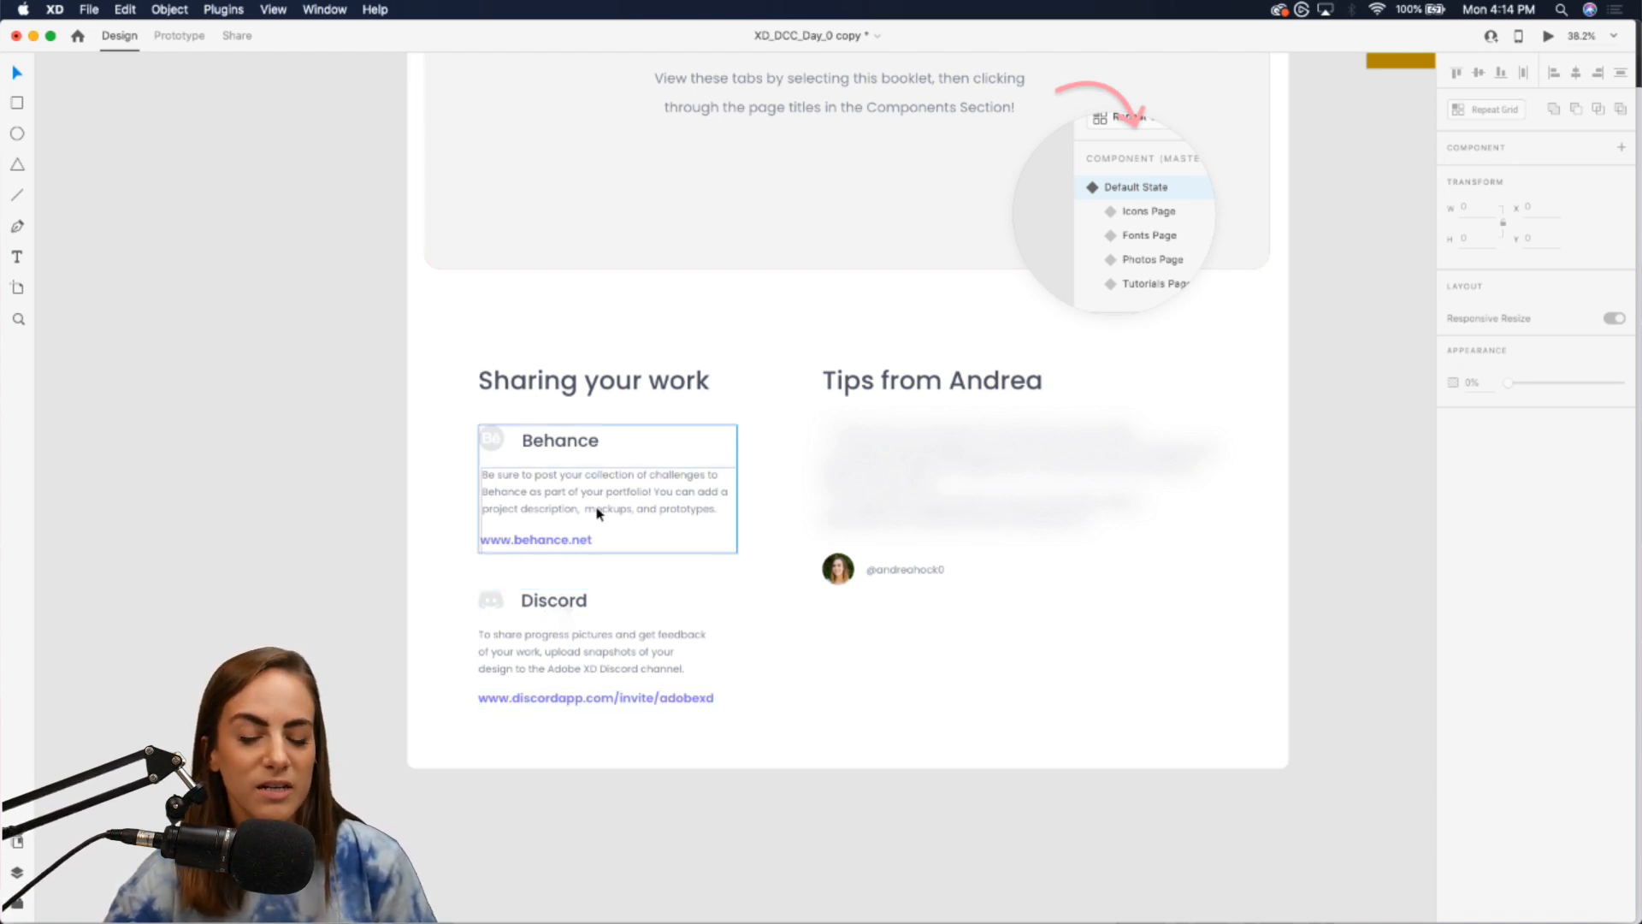
# - Switch to Chrome, look through the open Behance pages, and open the presenter's Behance profile in a new tab
pyautogui.click(998, 908)
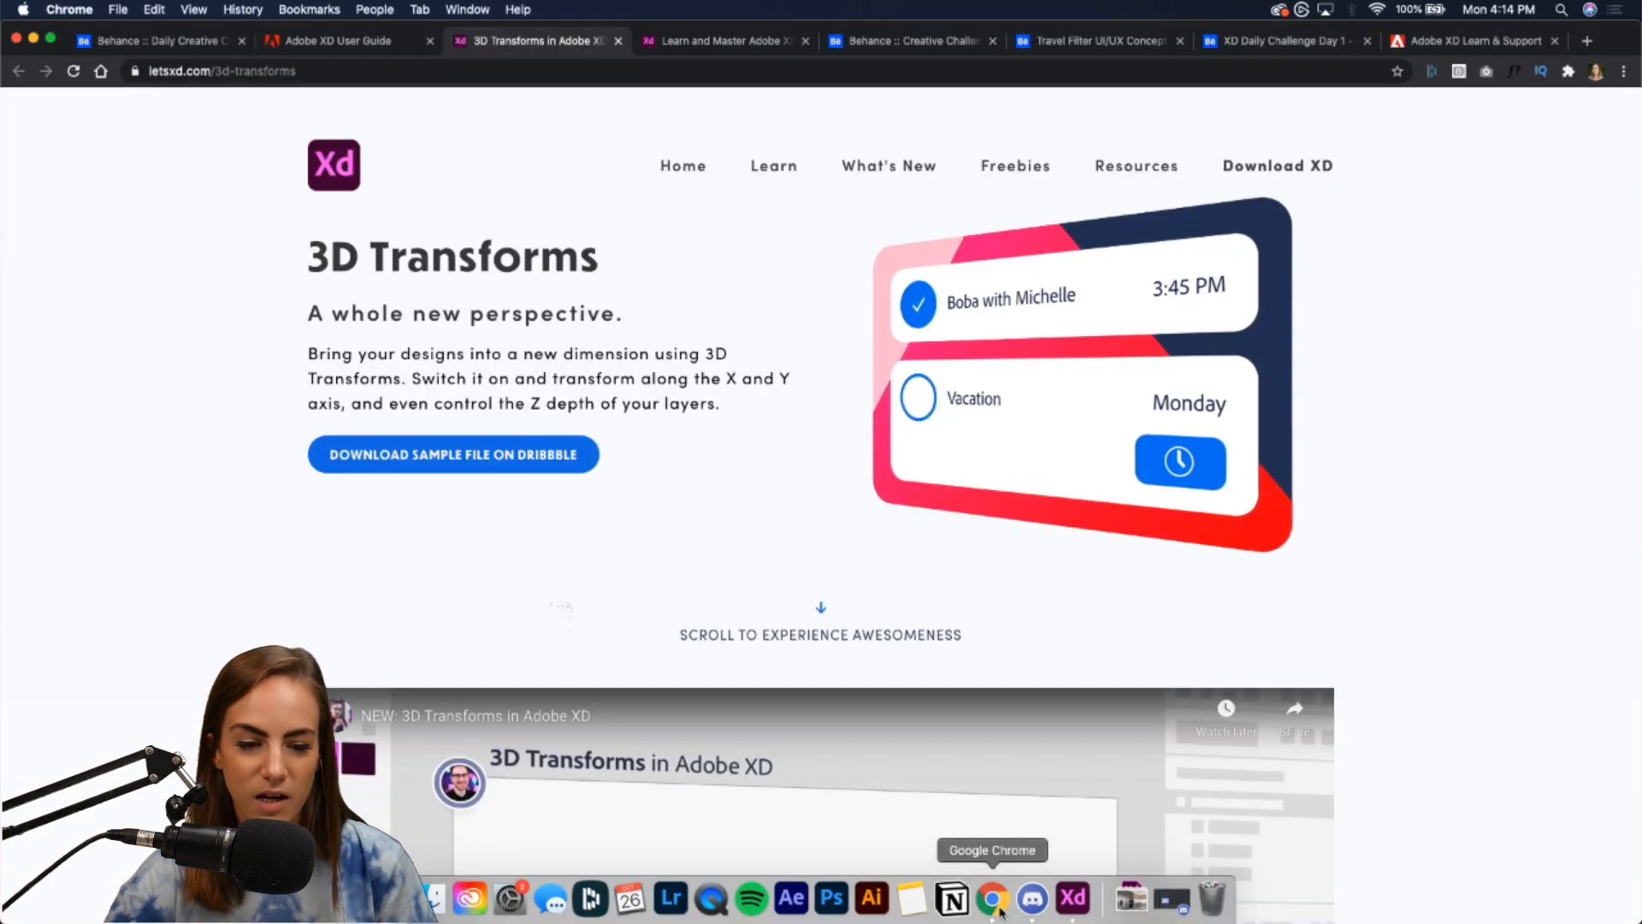
pyautogui.click(904, 50)
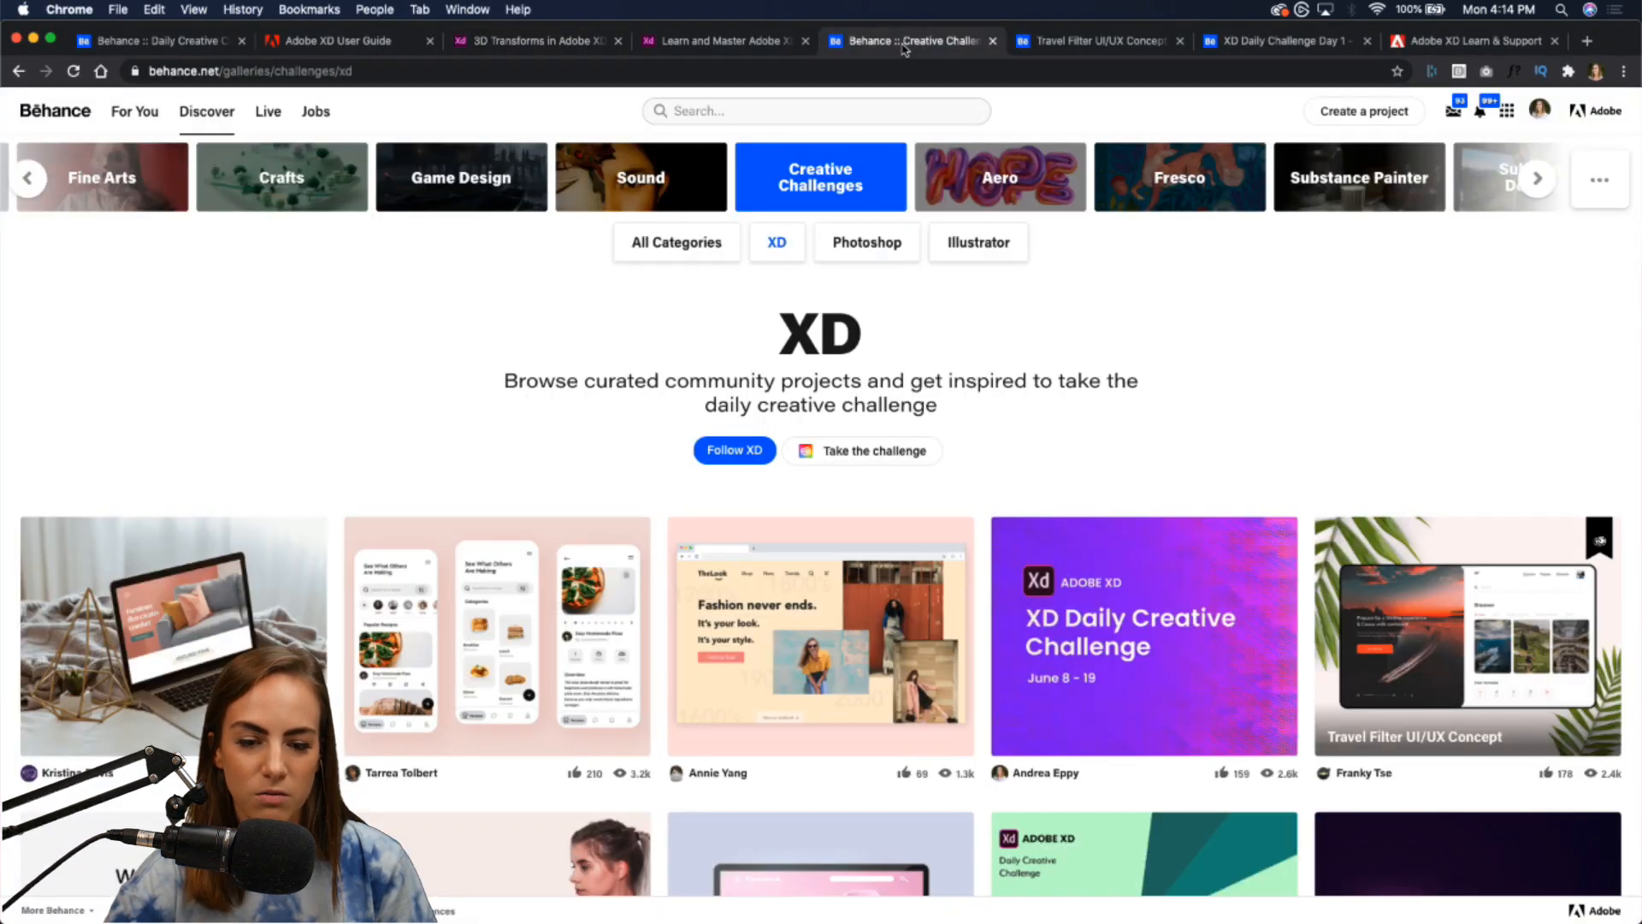
pyautogui.click(1086, 49)
pyautogui.click(1249, 48)
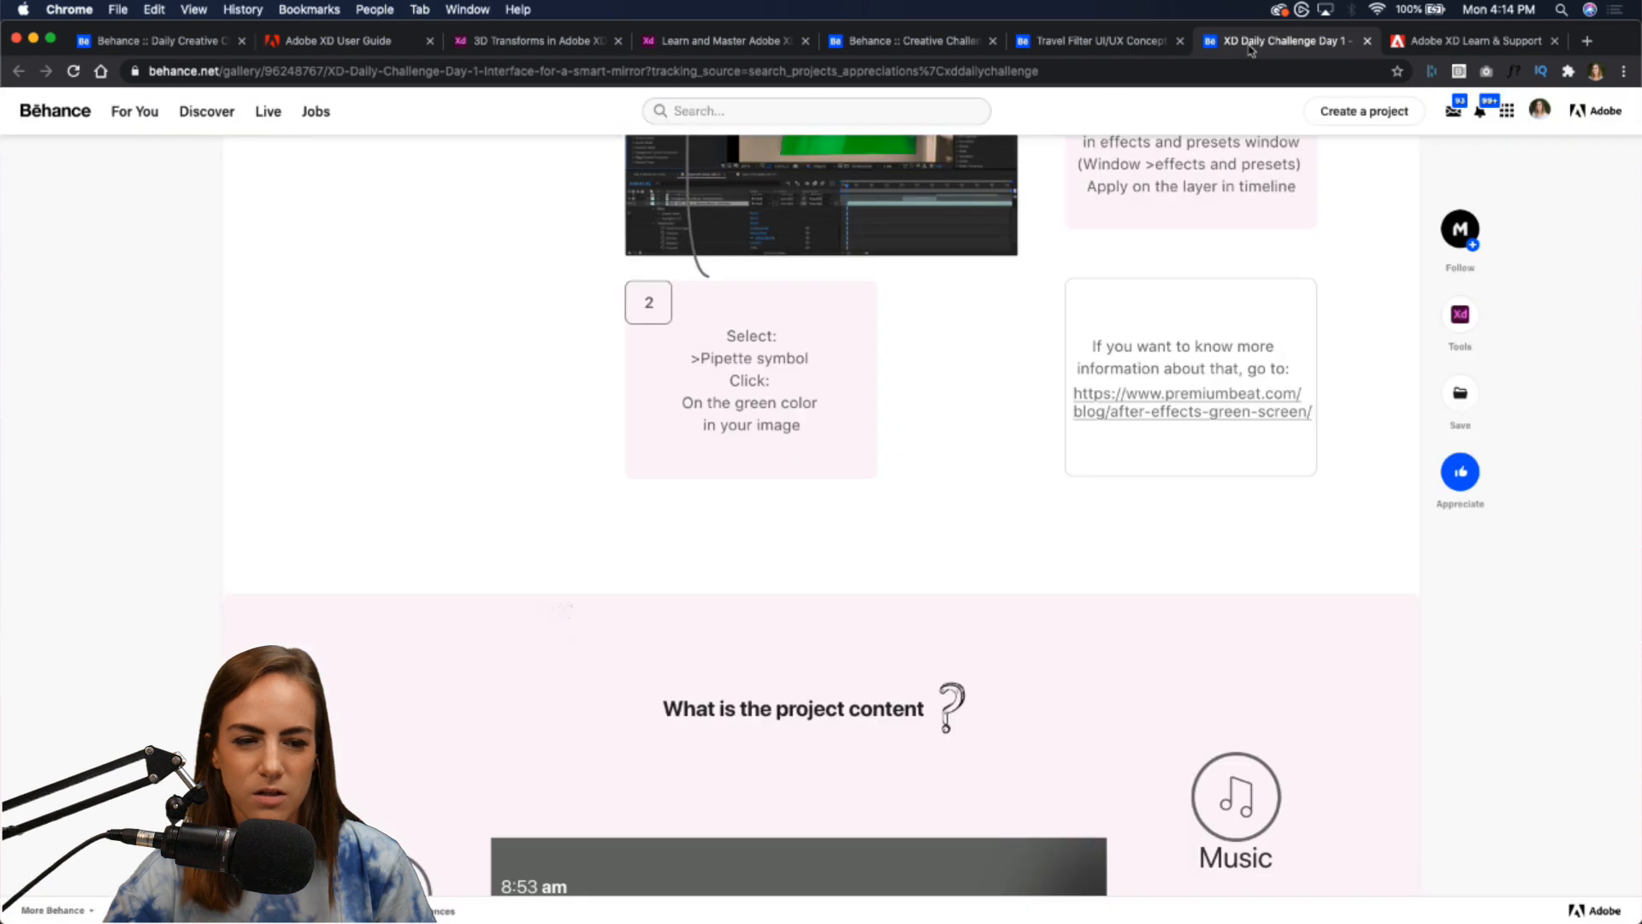
pyautogui.click(1587, 41)
pyautogui.write('beh')
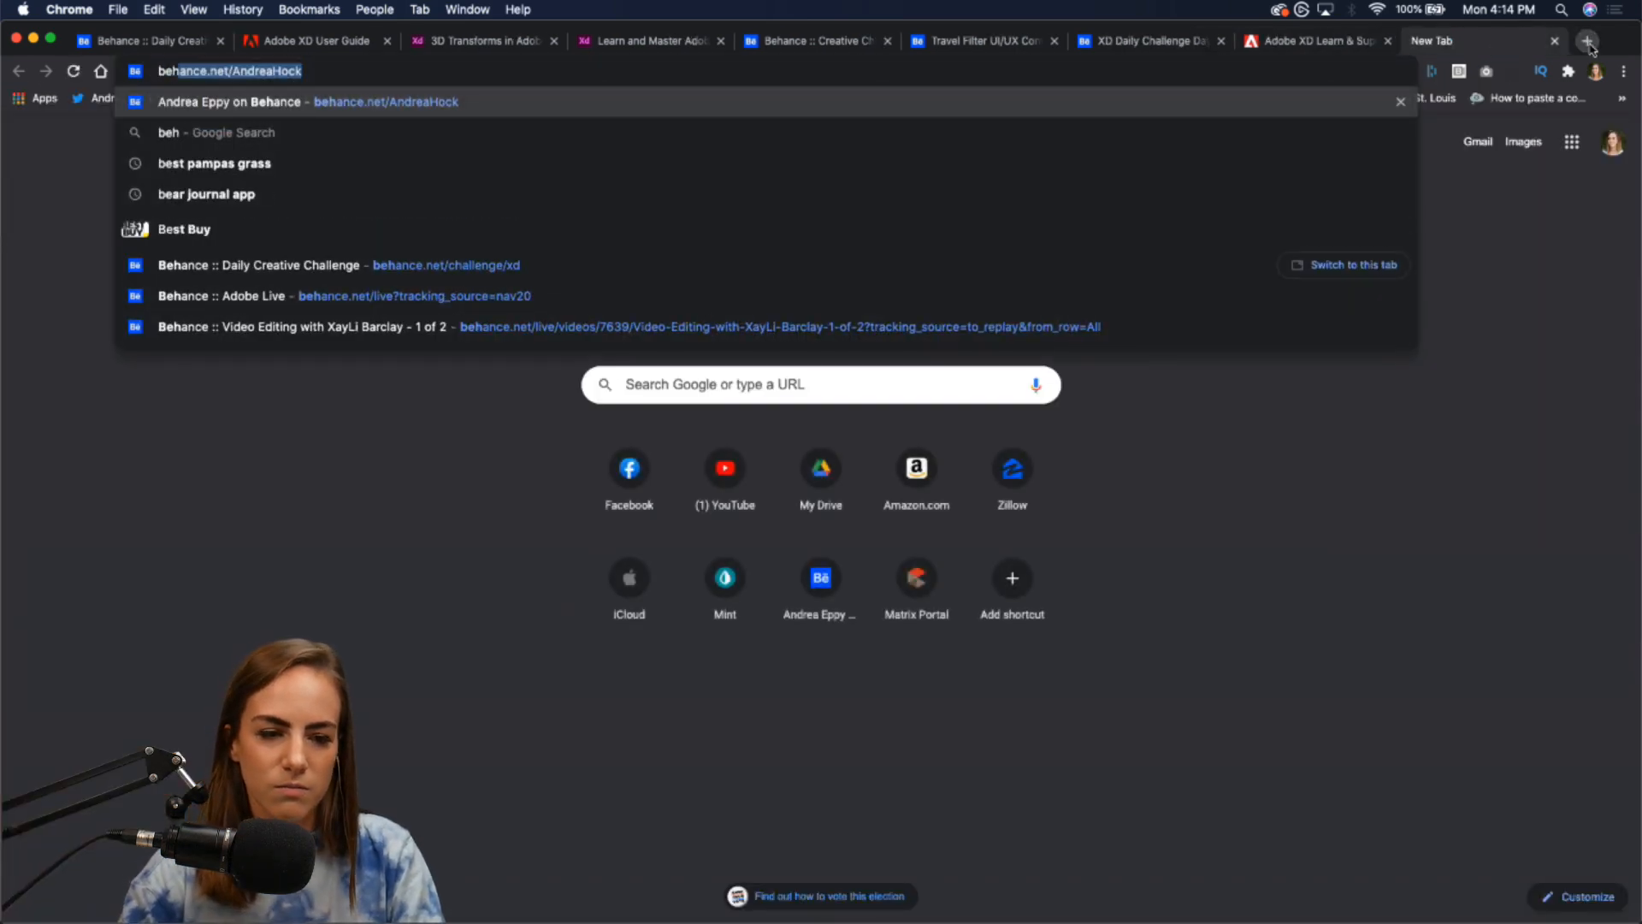
pyautogui.press('Return')
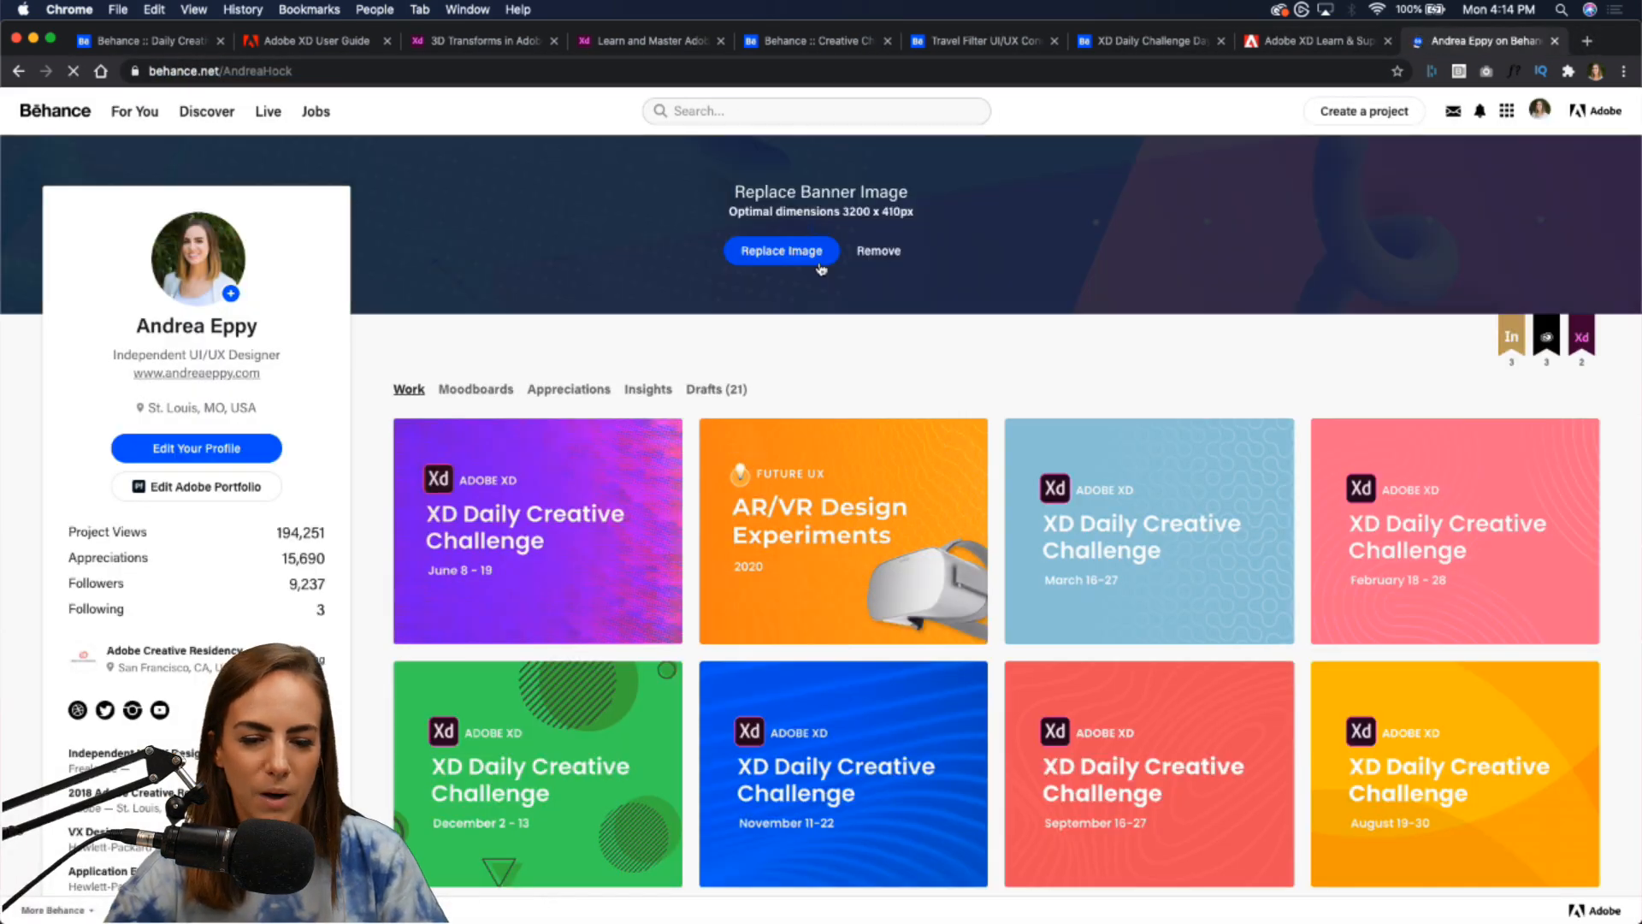
# - Open the June 8–19 challenge project for editing, review its title, tags and tools settings, and close them without updating
pyautogui.click(428, 444)
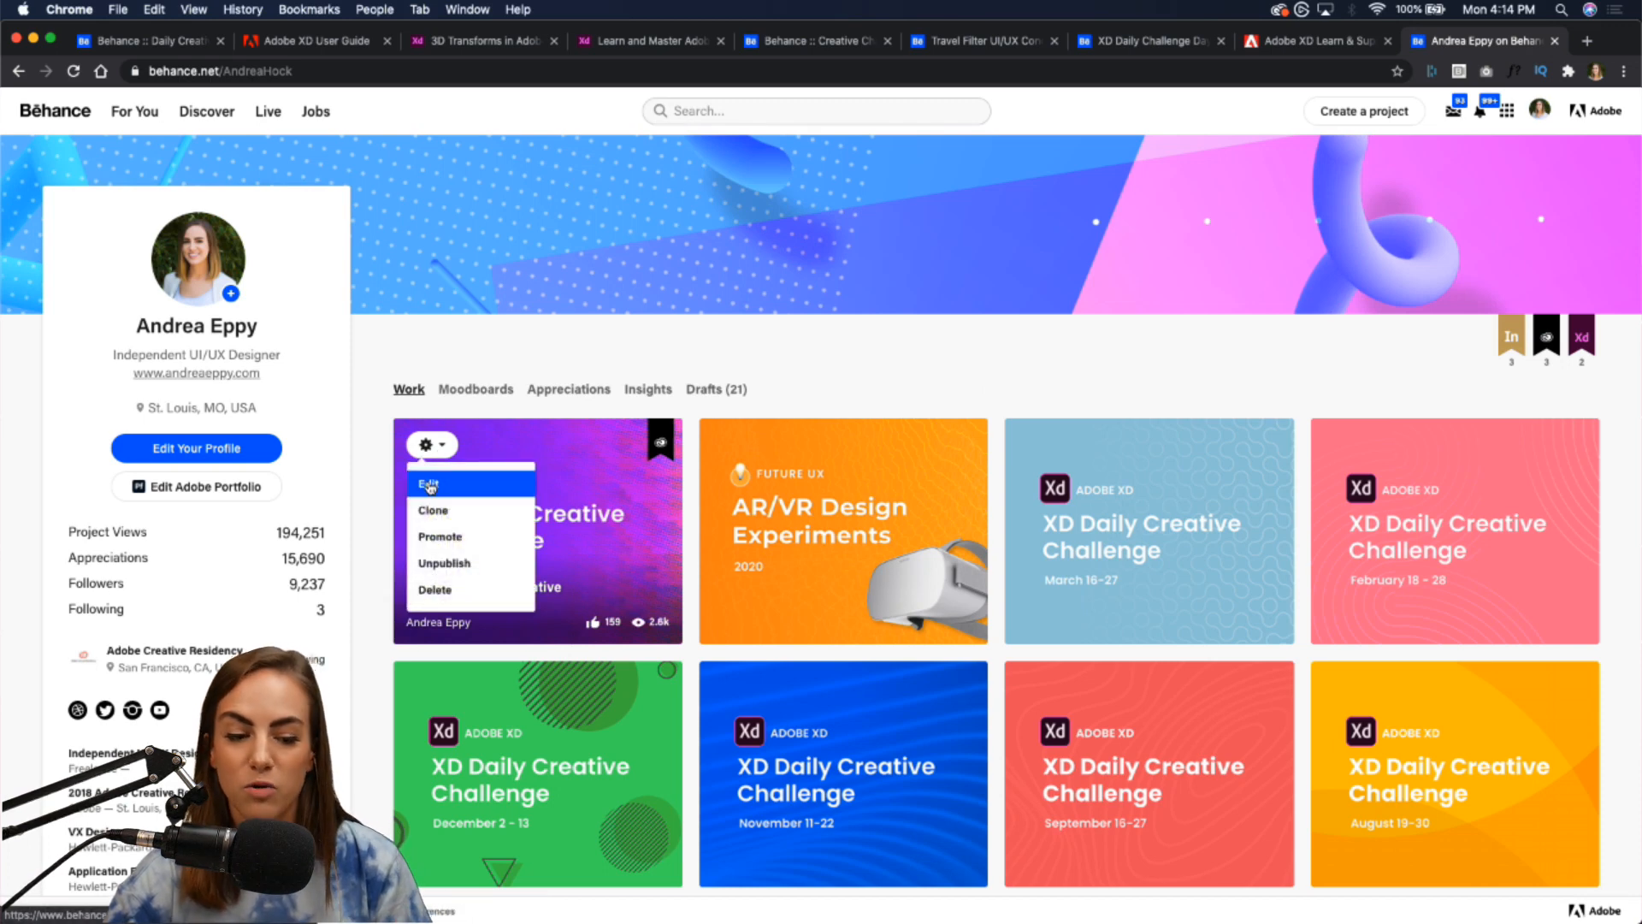
pyautogui.click(430, 486)
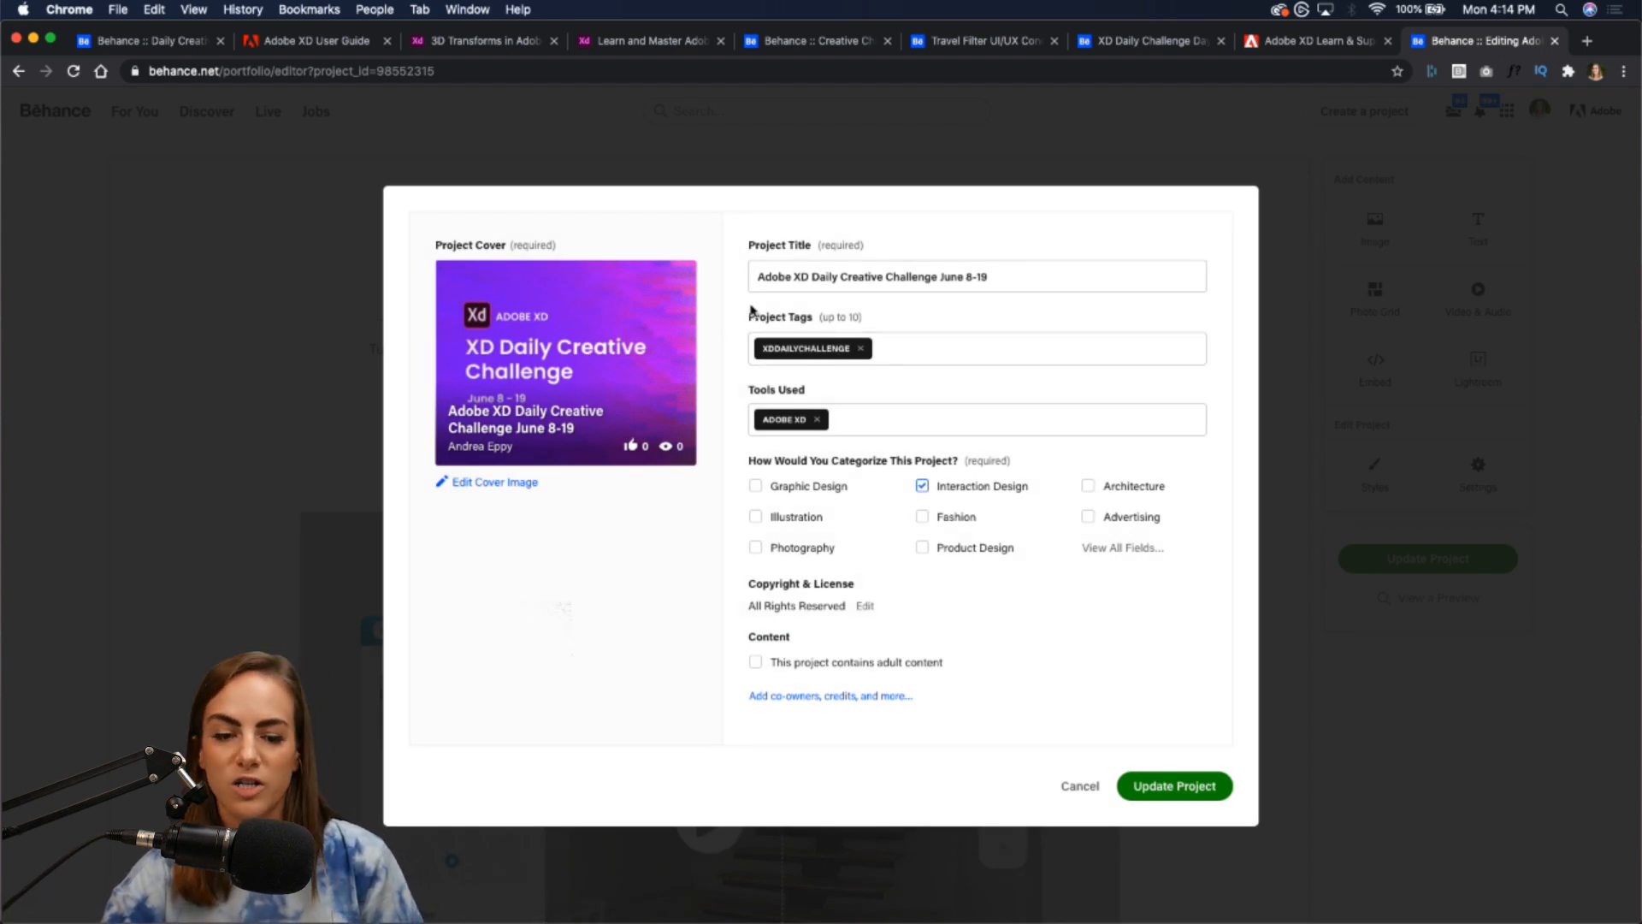
pyautogui.click(1081, 786)
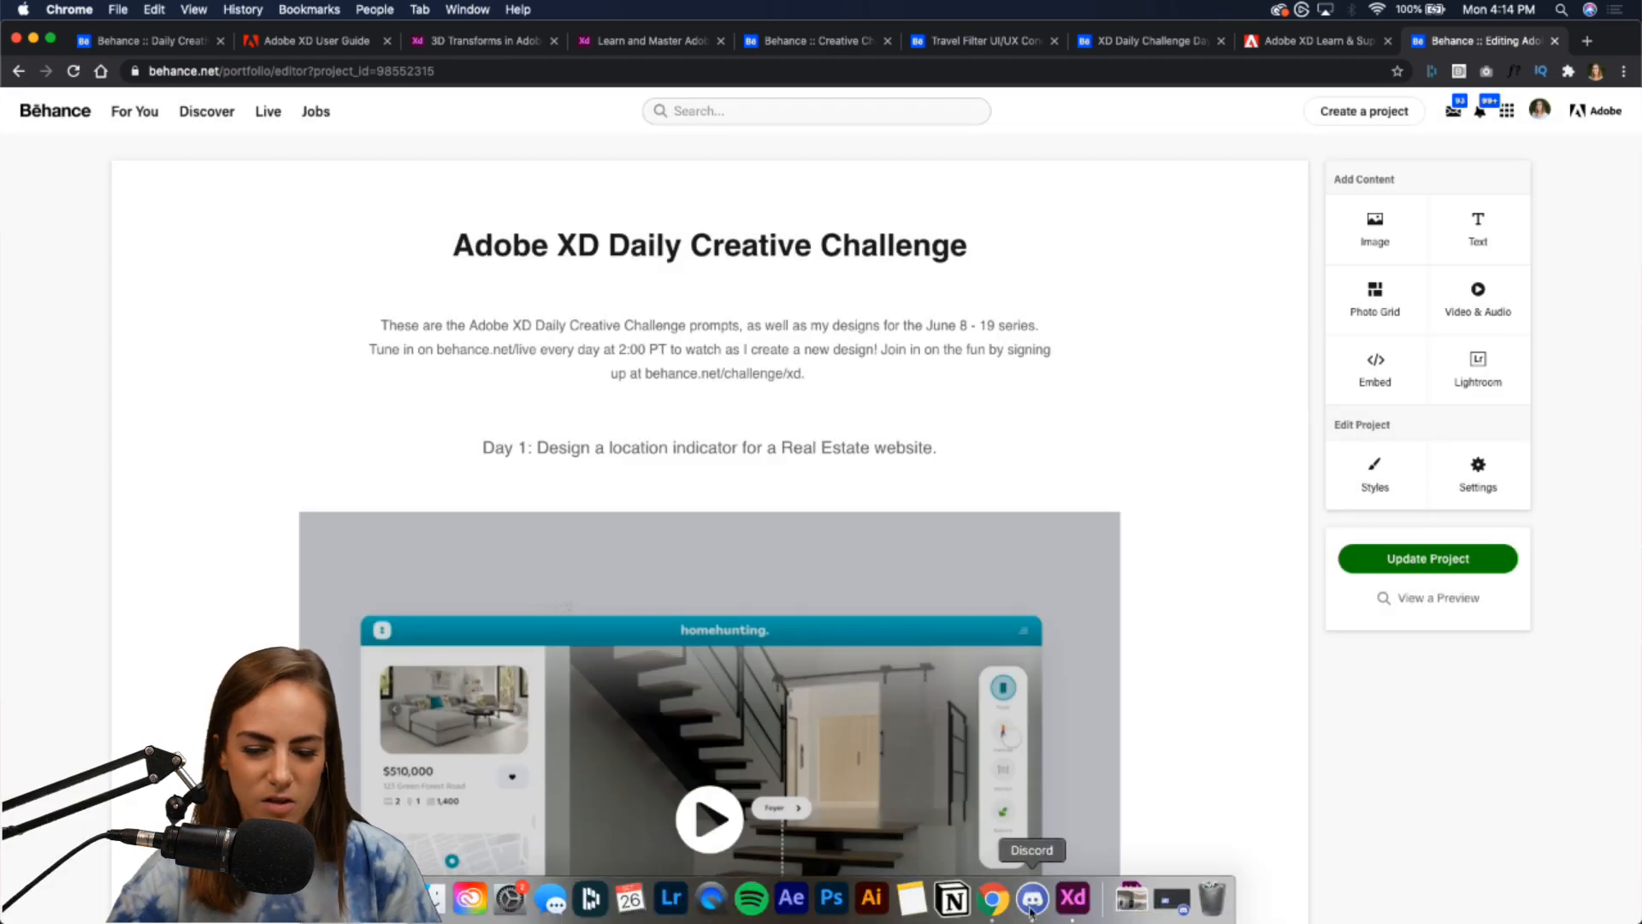
# - Switch back to Adobe XD and review the Discord sharing instructions and the Tips section on the Day 0 artboard
pyautogui.click(1072, 897)
pyautogui.click(580, 675)
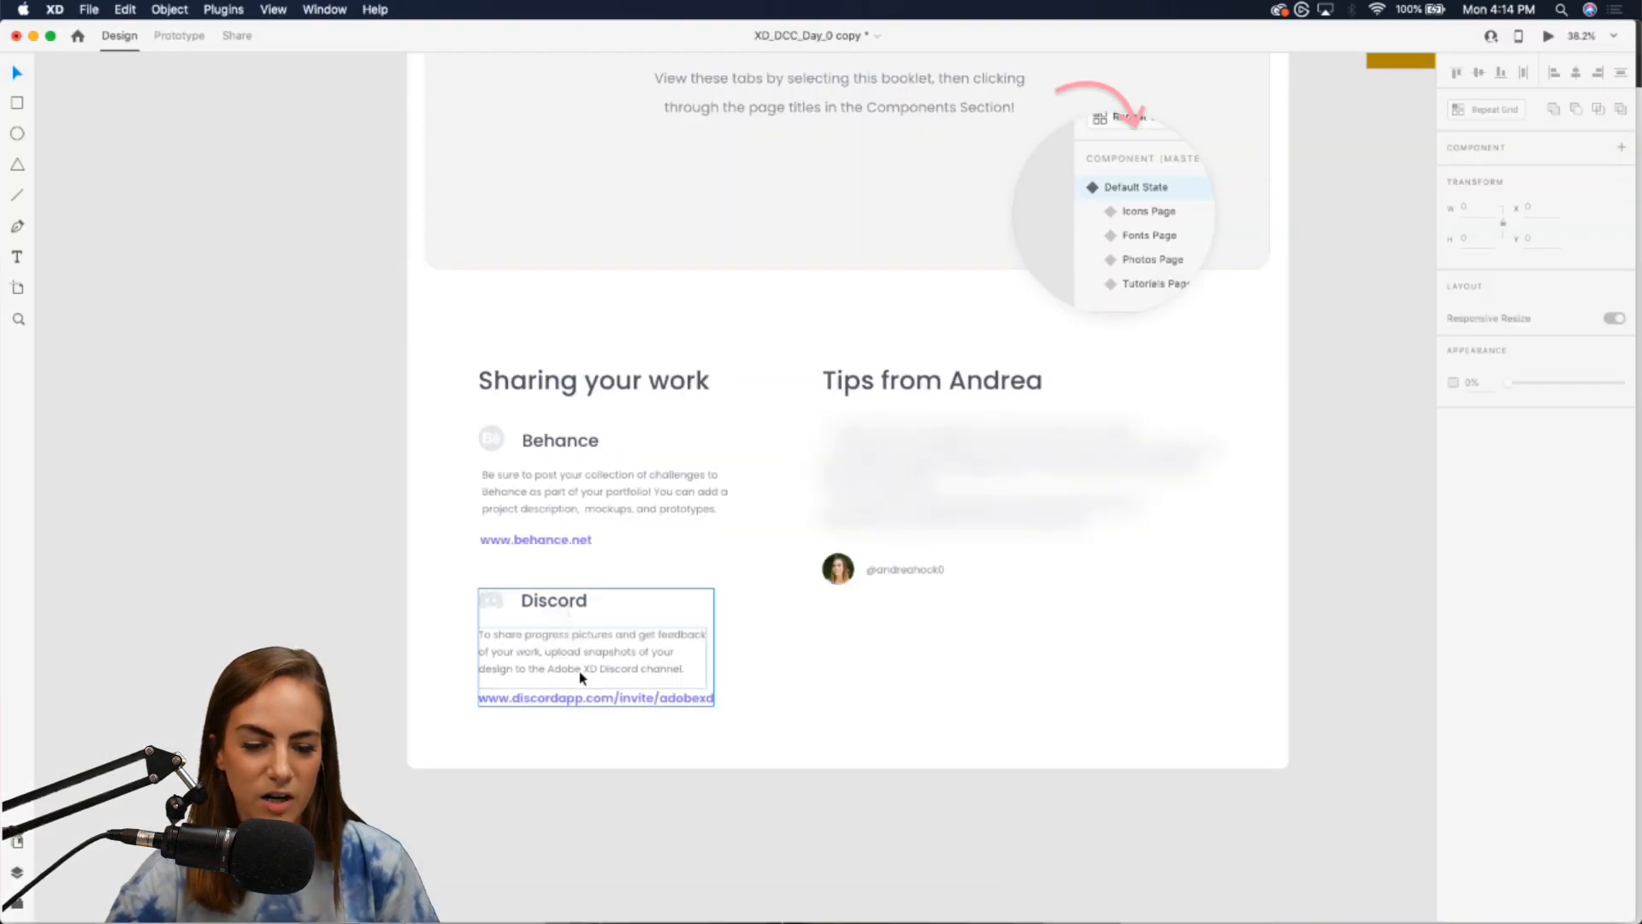
pyautogui.click(997, 579)
pyautogui.scroll(3, 997, 581)
pyautogui.hscroll(-1, 998, 581)
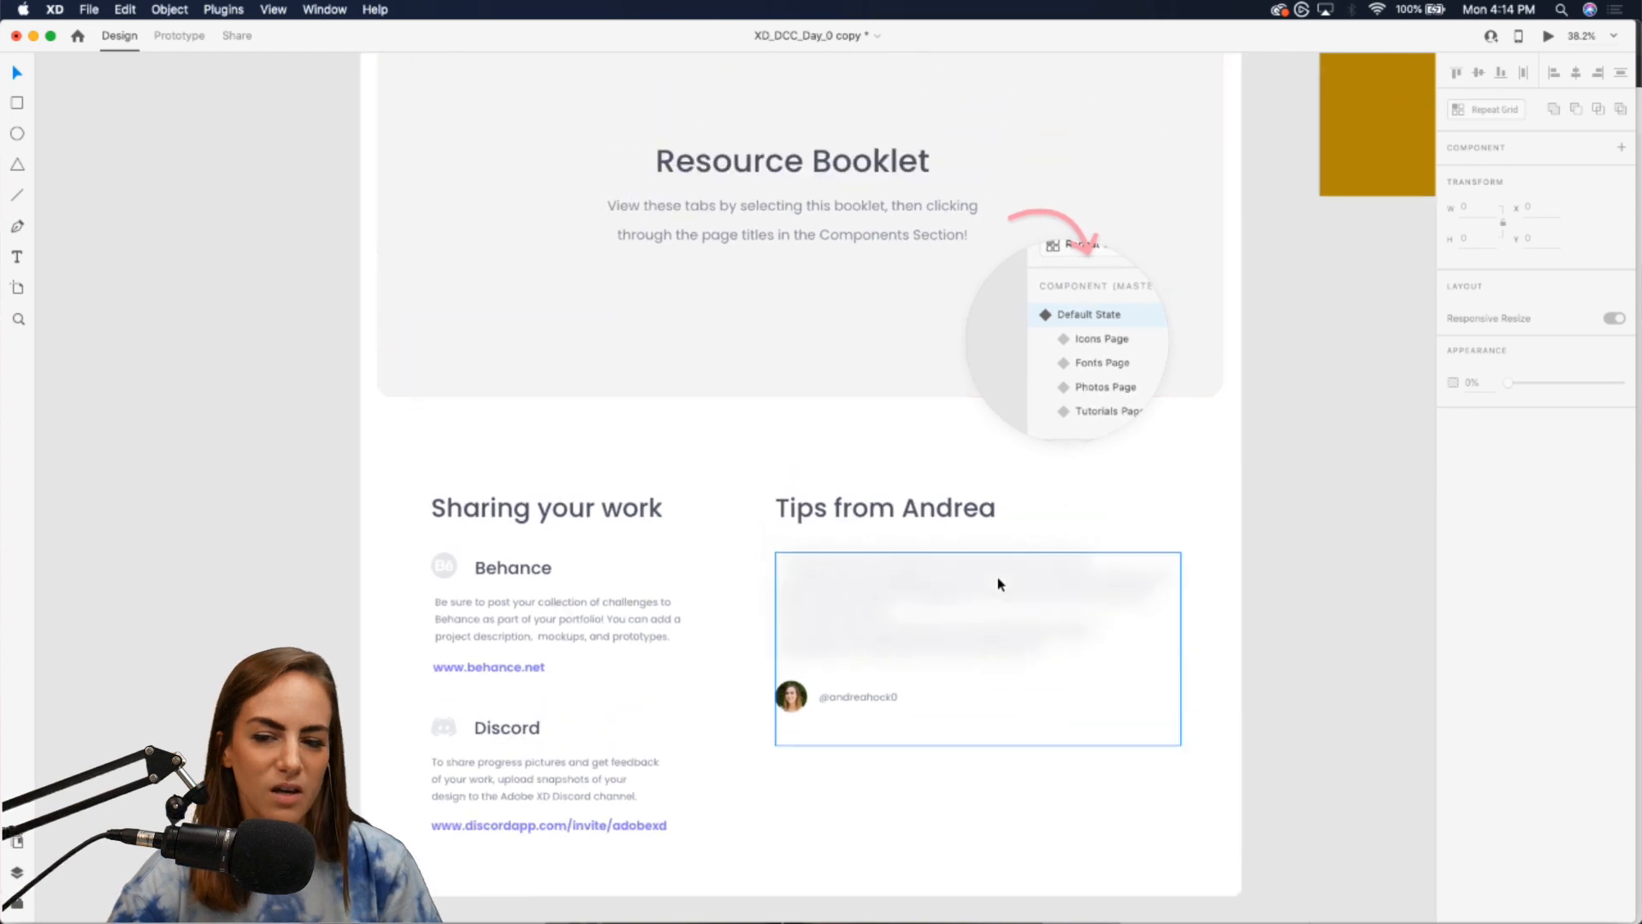
# - Examine the Web 1920 – 1 starter artboard with the kitchen photo, including its refrigerator
pyautogui.scroll(15, 997, 576)
pyautogui.hscroll(2, 997, 576)
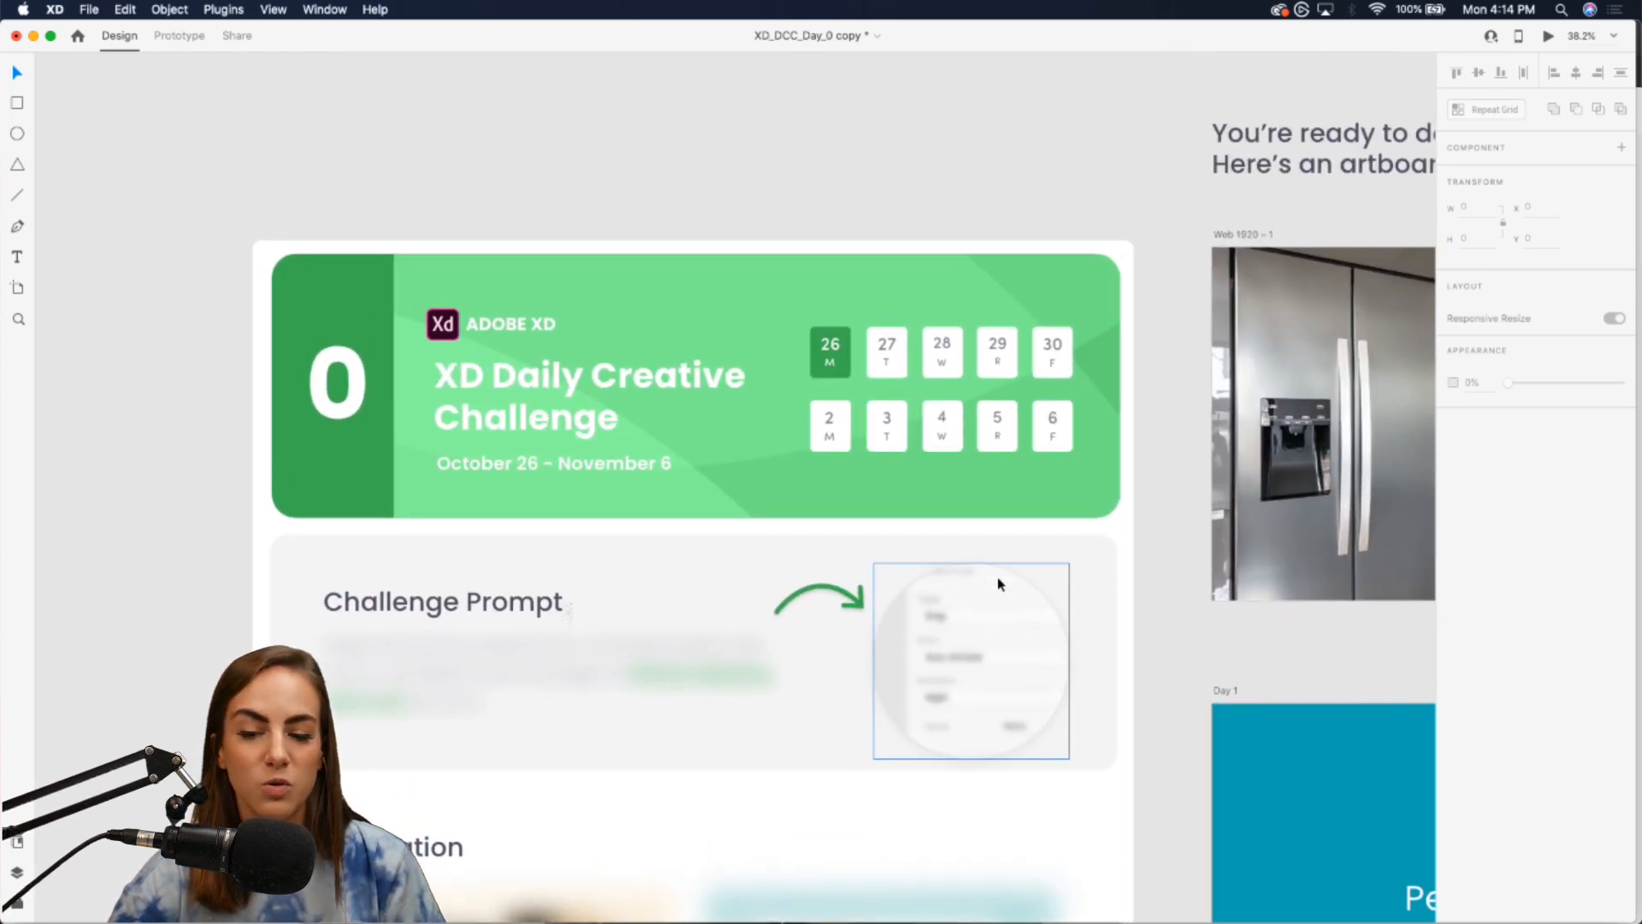
pyautogui.hscroll(10, 998, 576)
pyautogui.scroll(3, 931, 514)
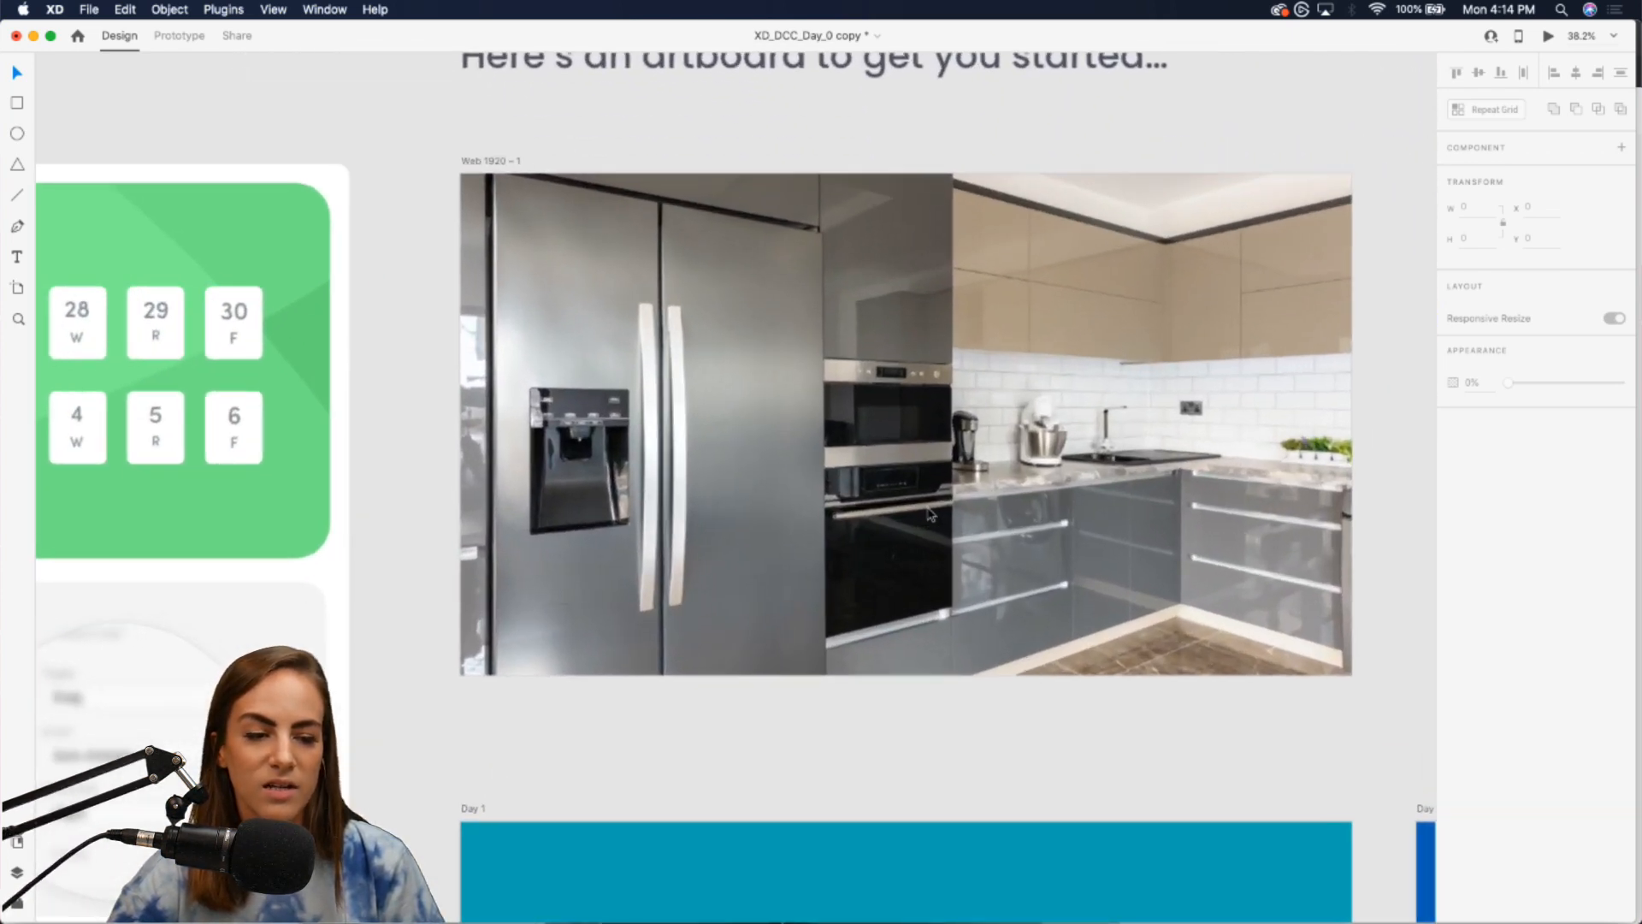
pyautogui.scroll(3, 930, 514)
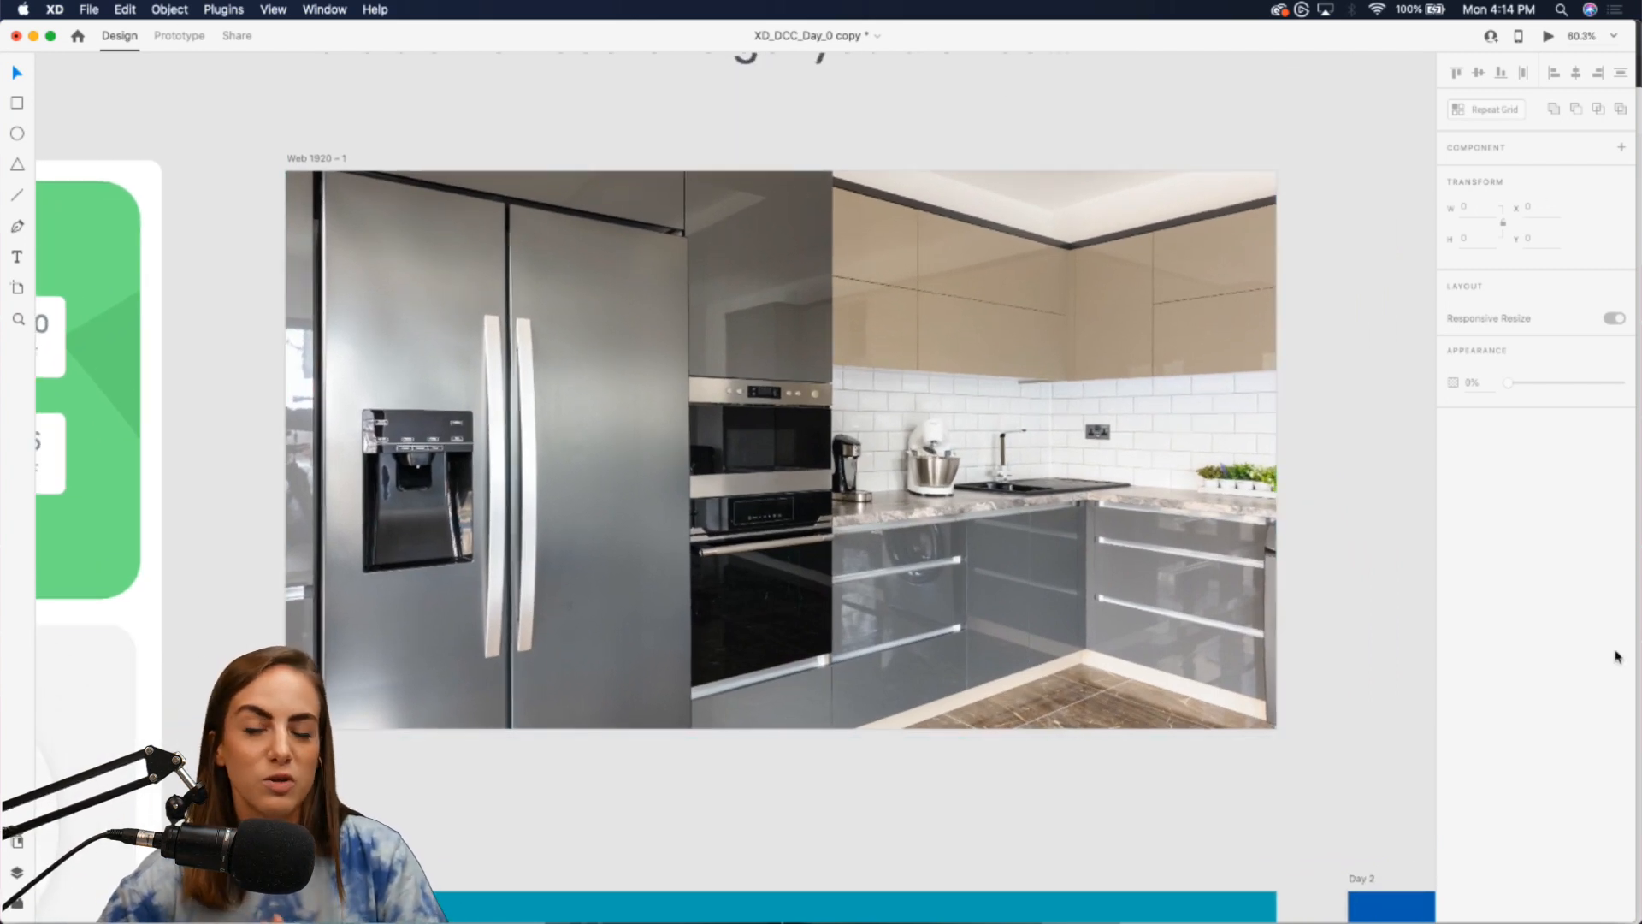
pyautogui.scroll(3, 1065, 516)
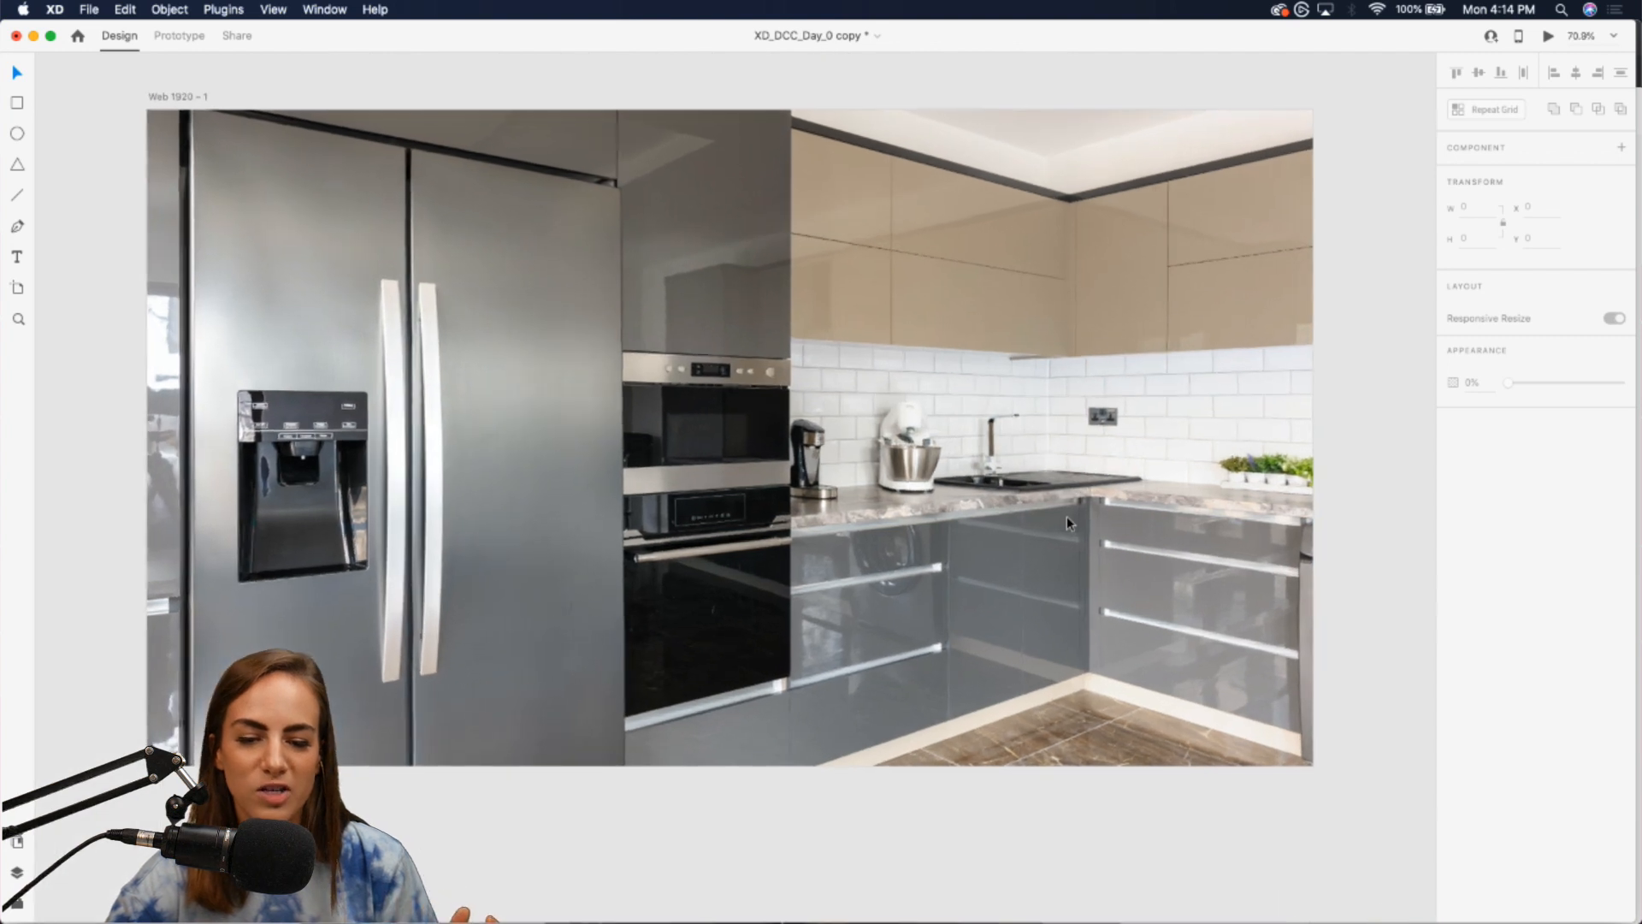
pyautogui.hscroll(-2, 1066, 516)
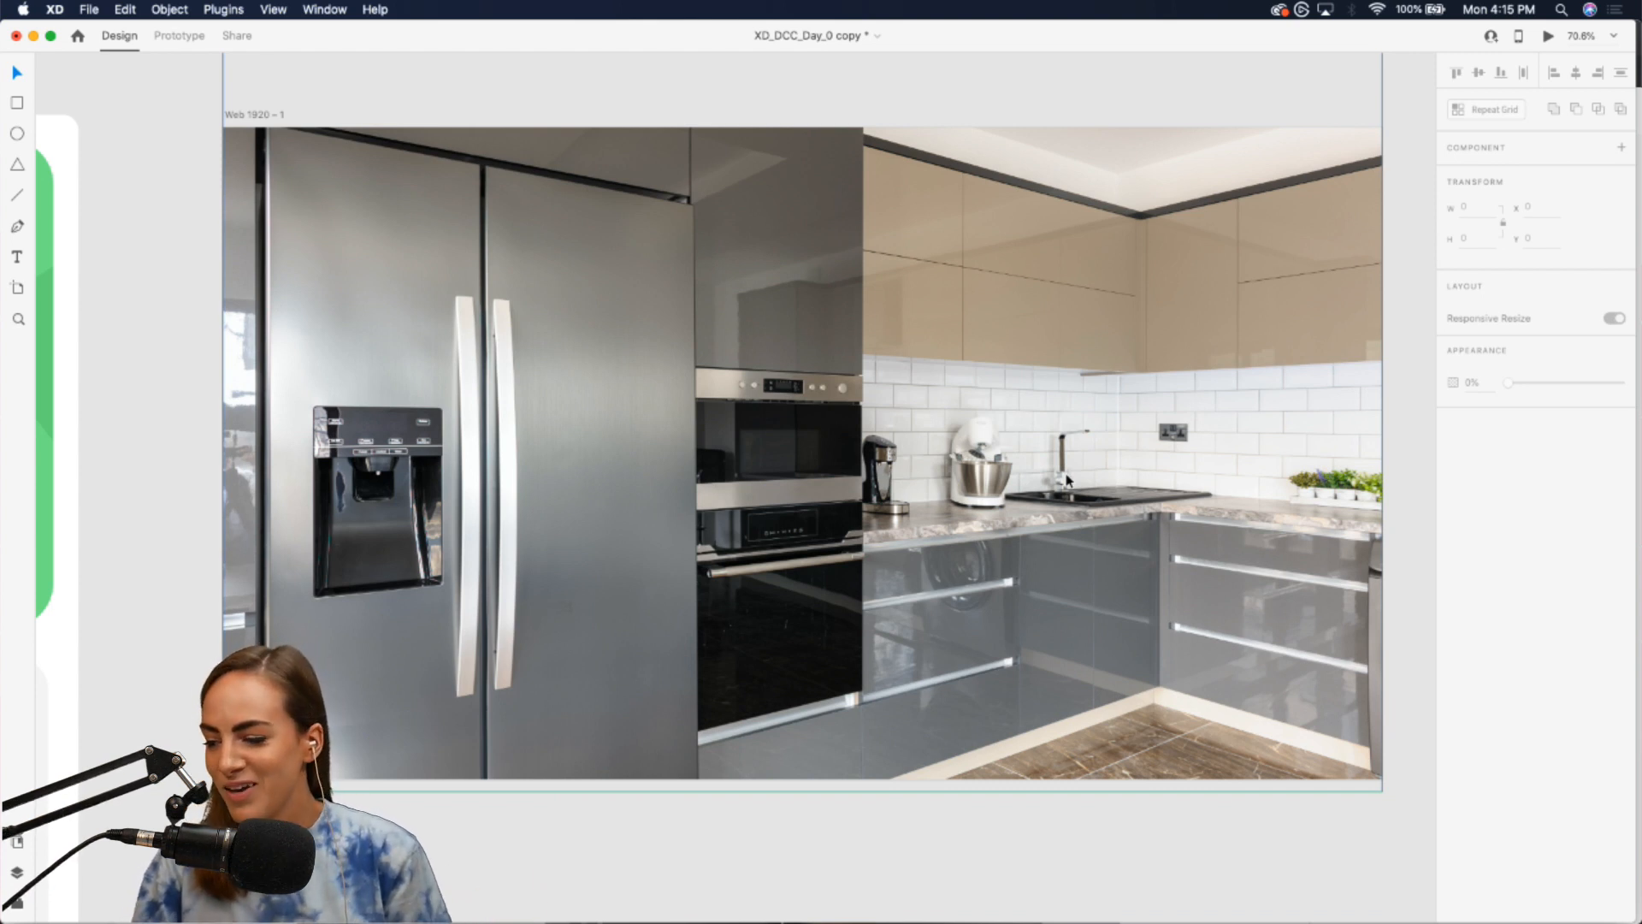
pyautogui.hscroll(-2, 716, 387)
pyautogui.scroll(3, 716, 387)
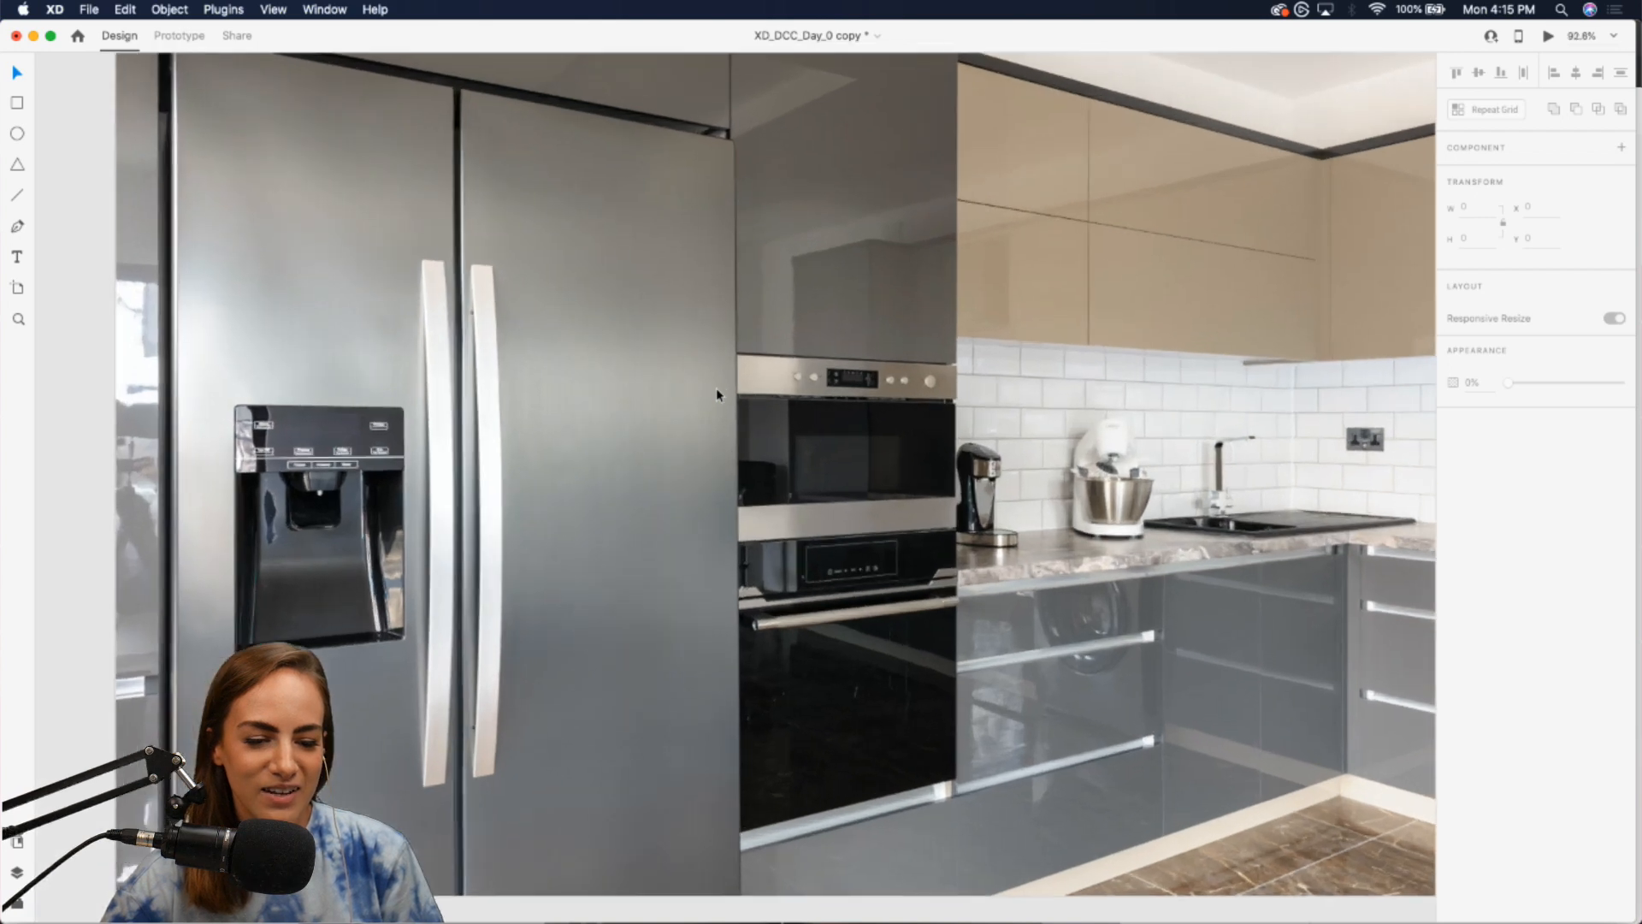
pyautogui.scroll(-2, 717, 392)
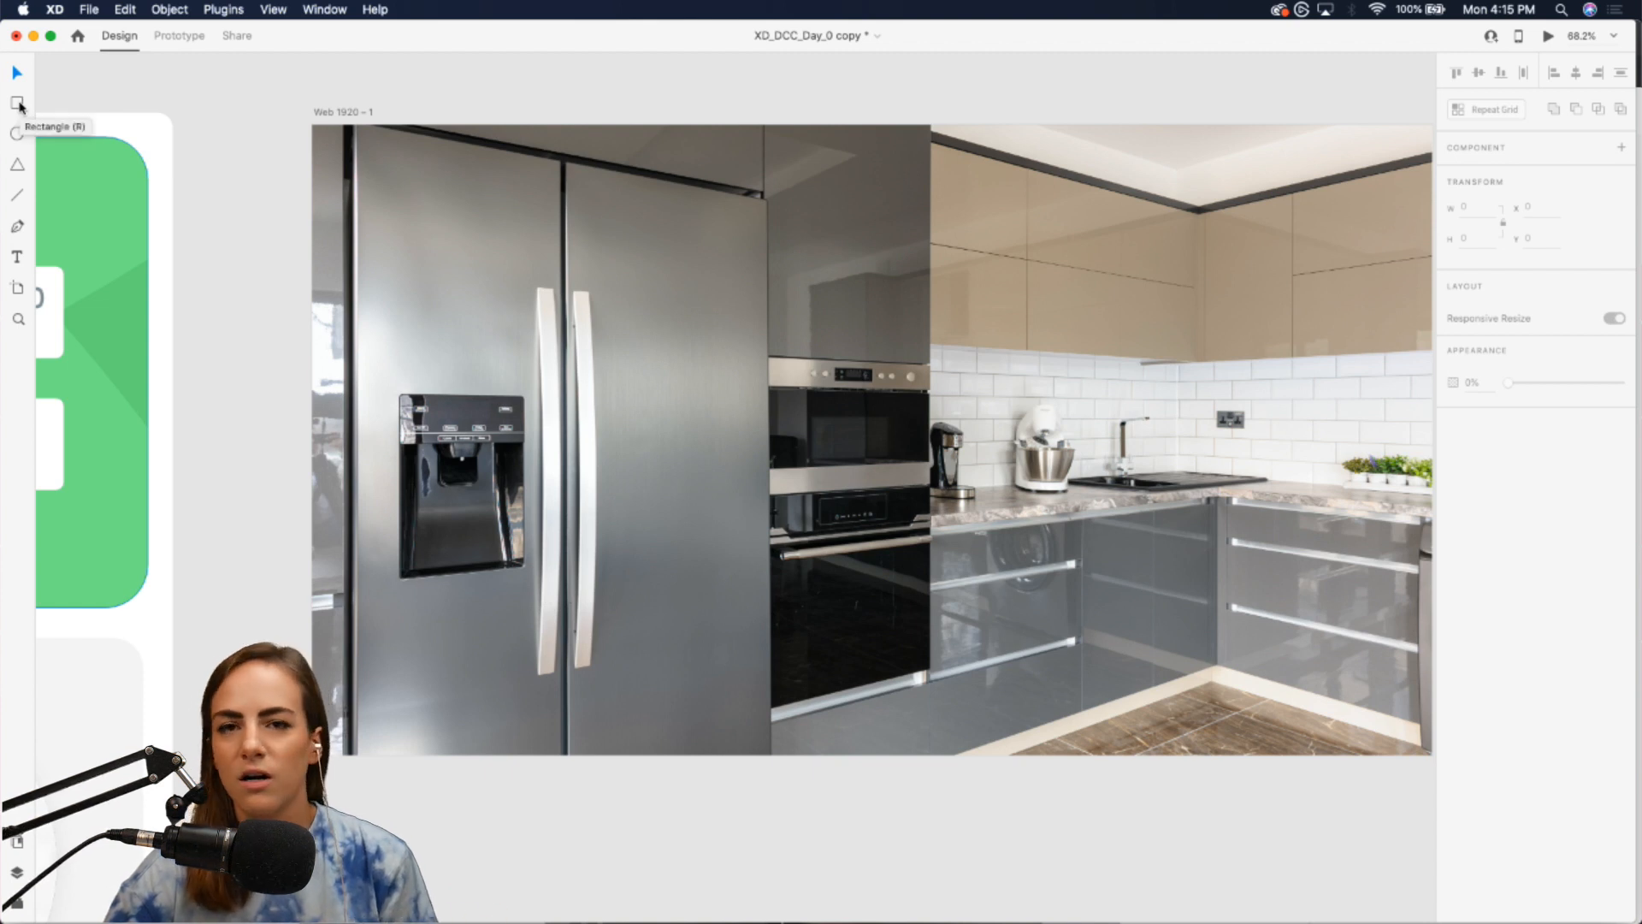
# - Draw a rectangle about 318 × 159 over the refrigerator and a circle about 87 wide just above its right corner
pyautogui.click(17, 103)
pyautogui.moveTo(630, 255); pyautogui.dragTo(815, 348)
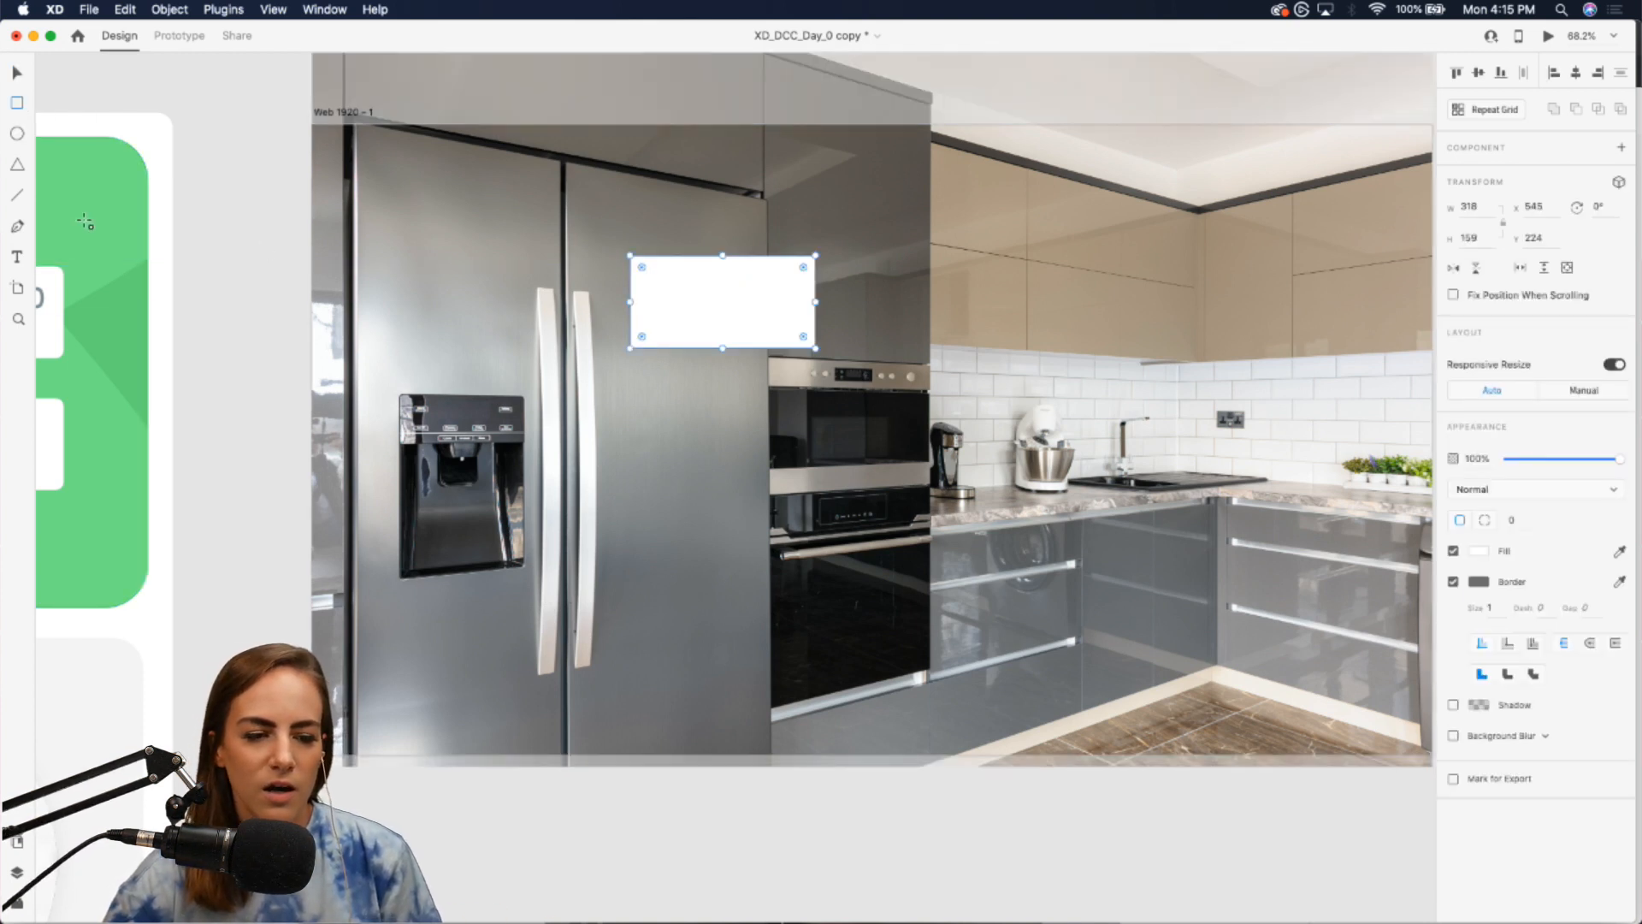
pyautogui.click(17, 133)
pyautogui.moveTo(802, 205); pyautogui.dragTo(855, 256)
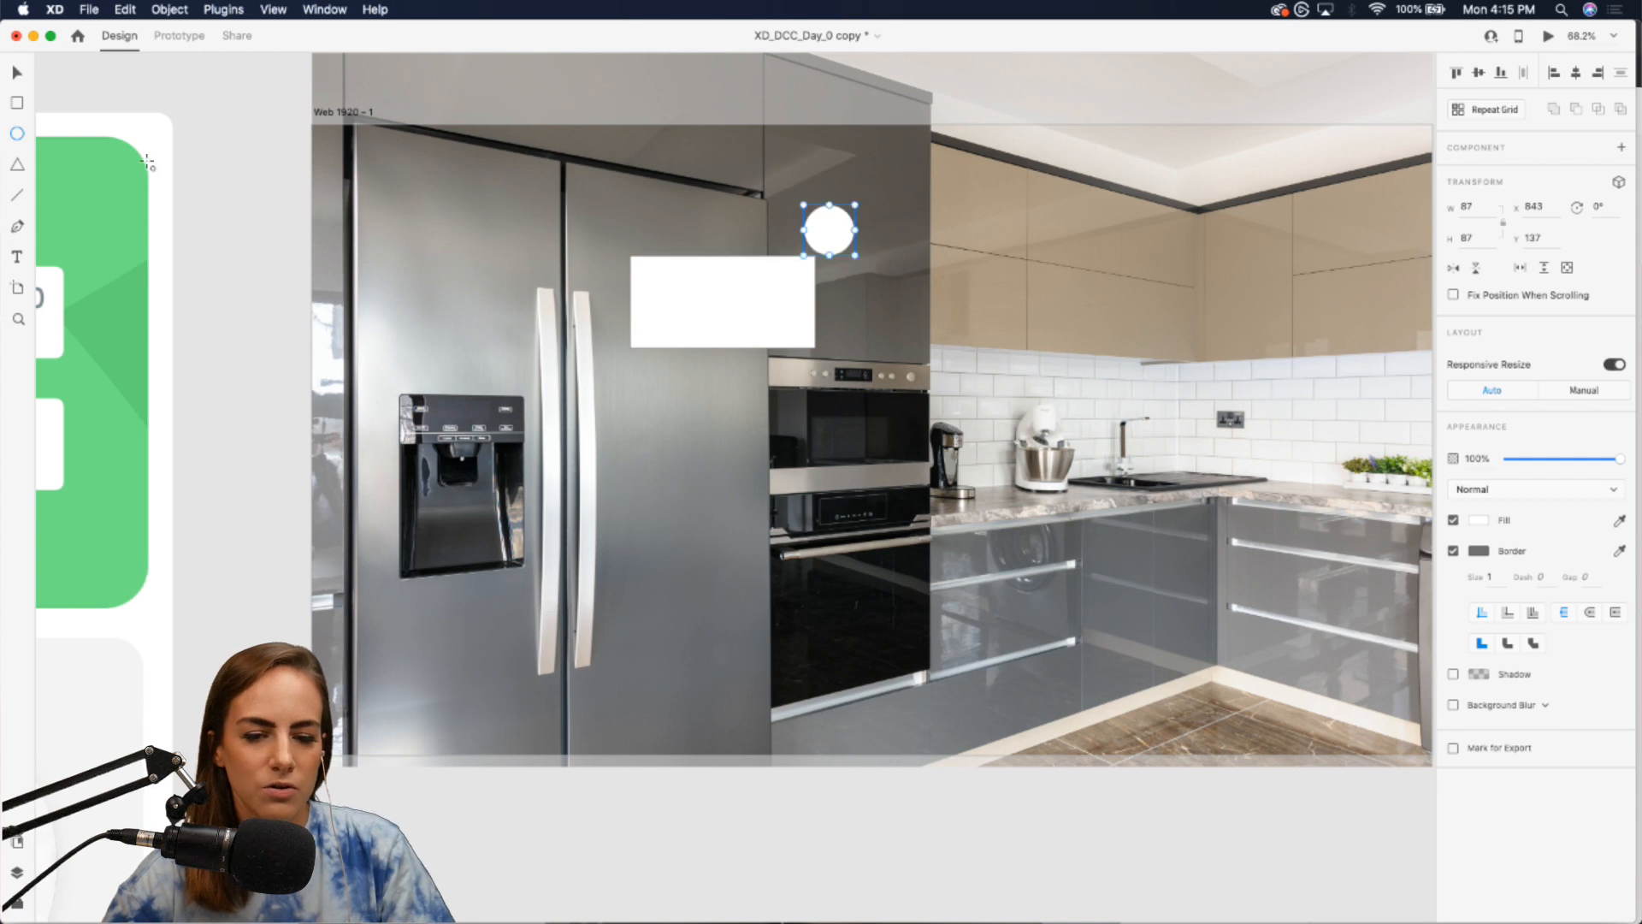
# - Draw a triangle about 152 × 132 over the backsplash and reshape it into a five-pointed star with a 47% star ratio
pyautogui.click(17, 164)
pyautogui.moveTo(993, 329); pyautogui.dragTo(1083, 407)
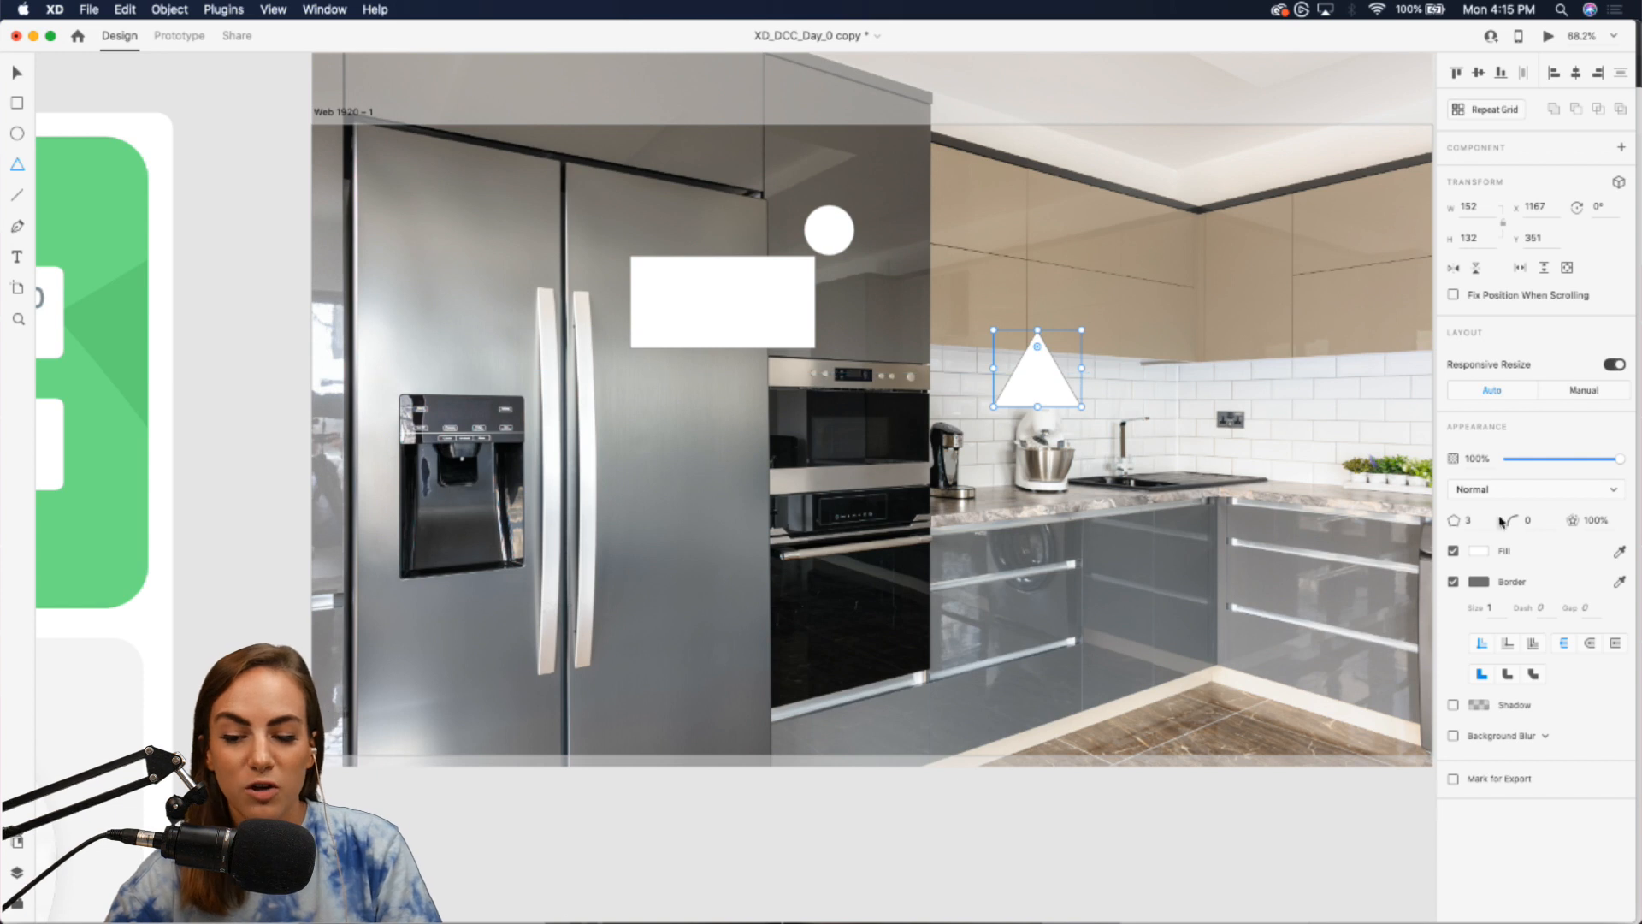
pyautogui.click(1469, 520)
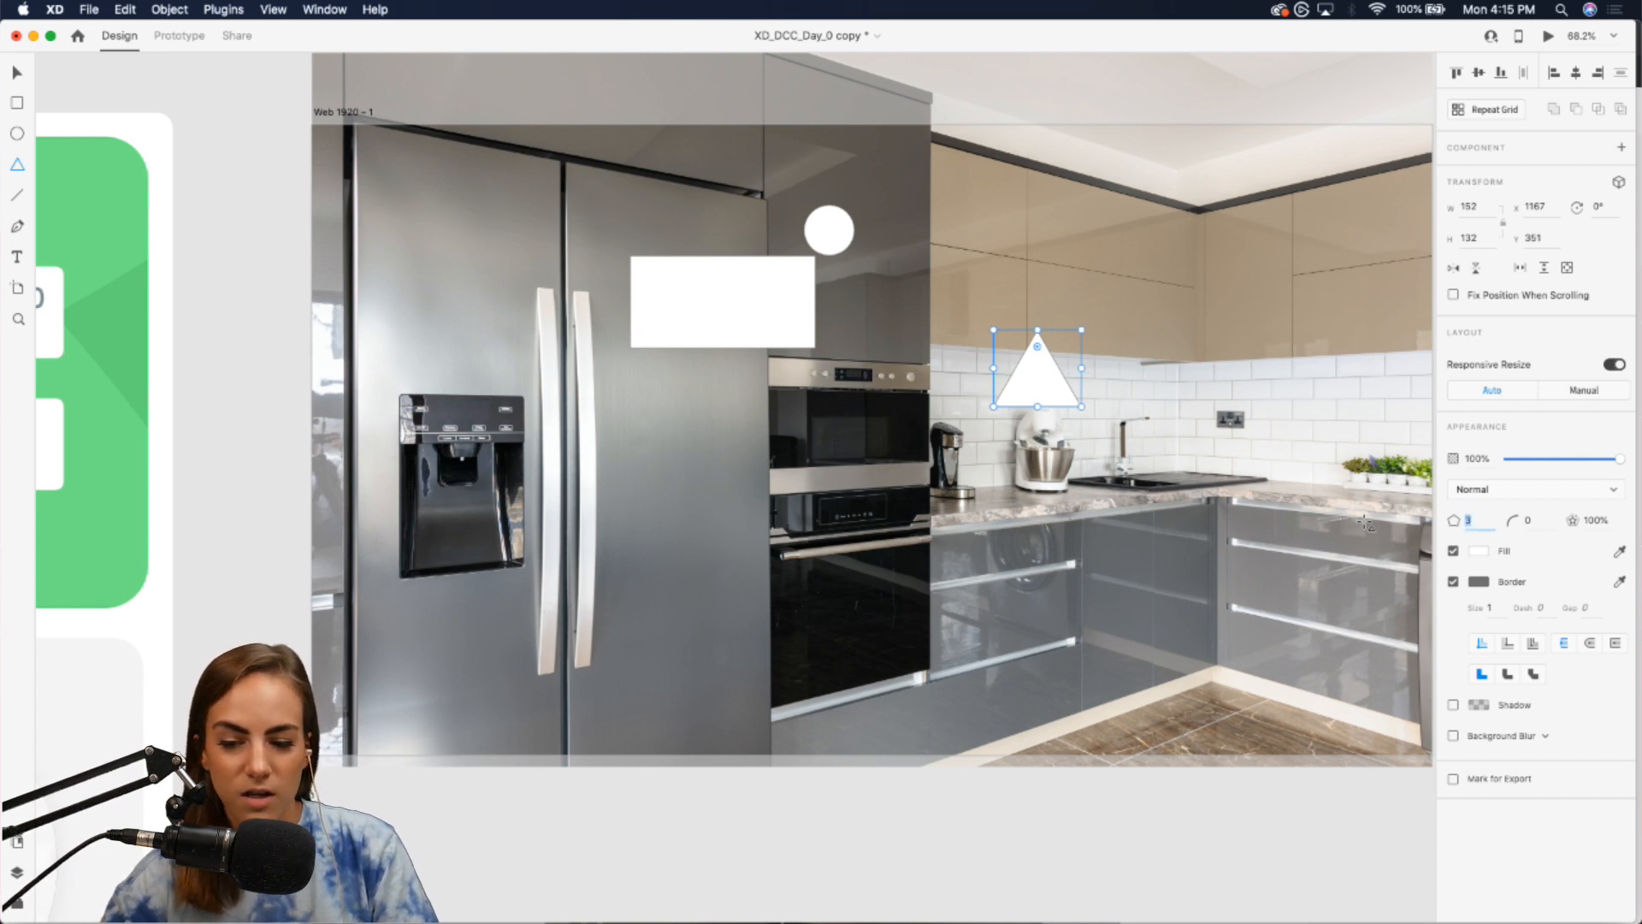
pyautogui.press('Up')
pyautogui.press('Up')
pyautogui.press('Up')
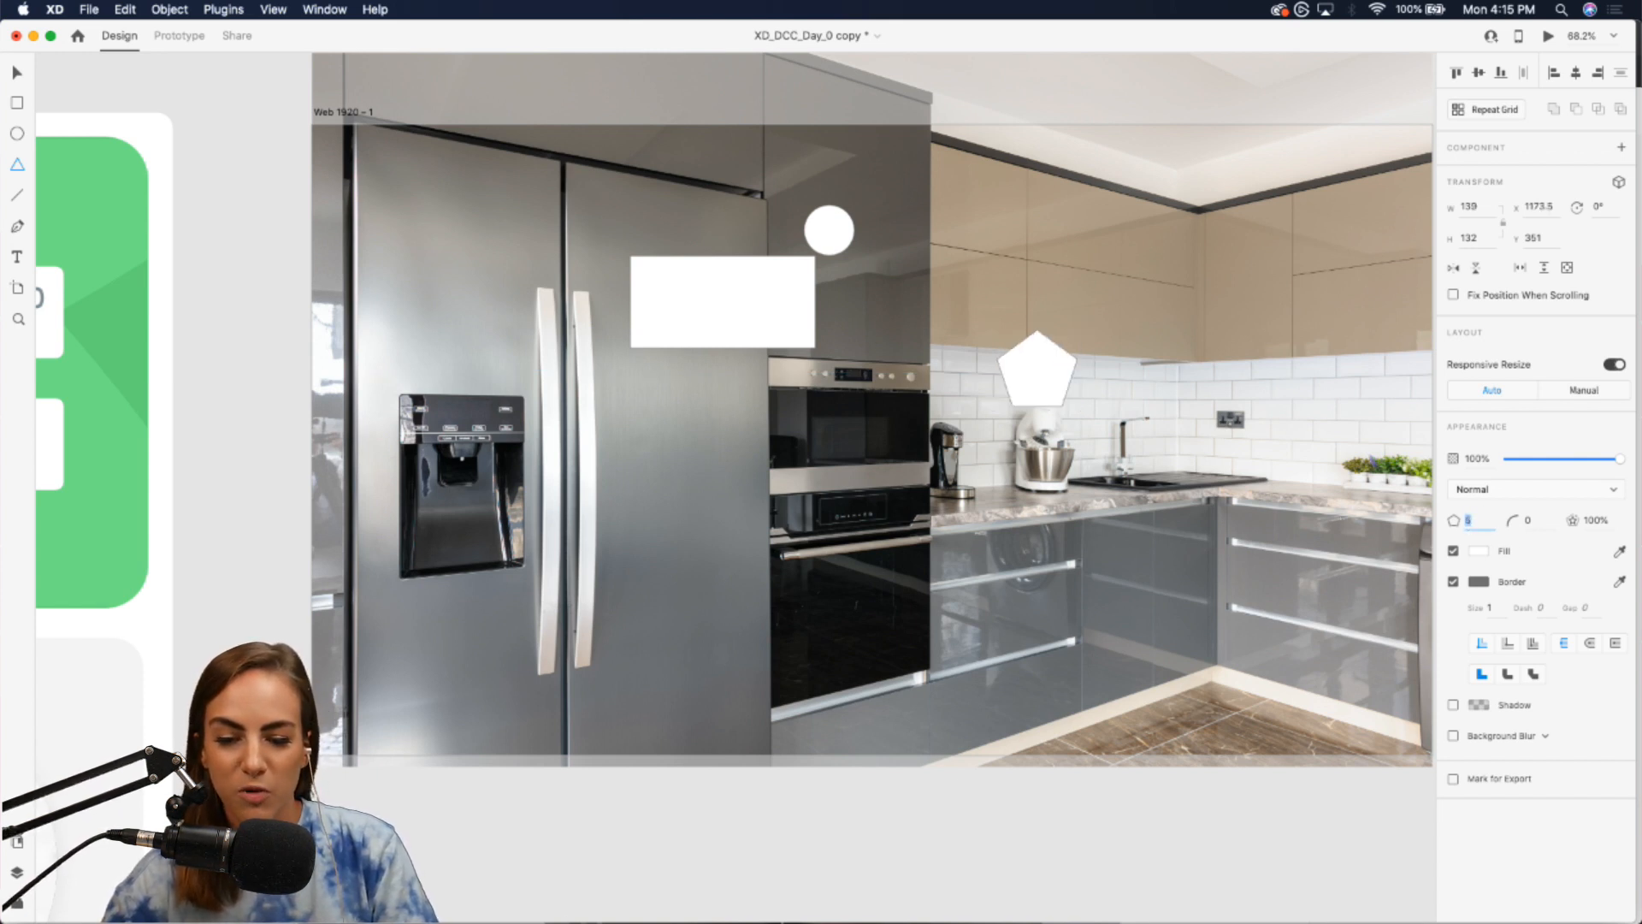
pyautogui.press('Down')
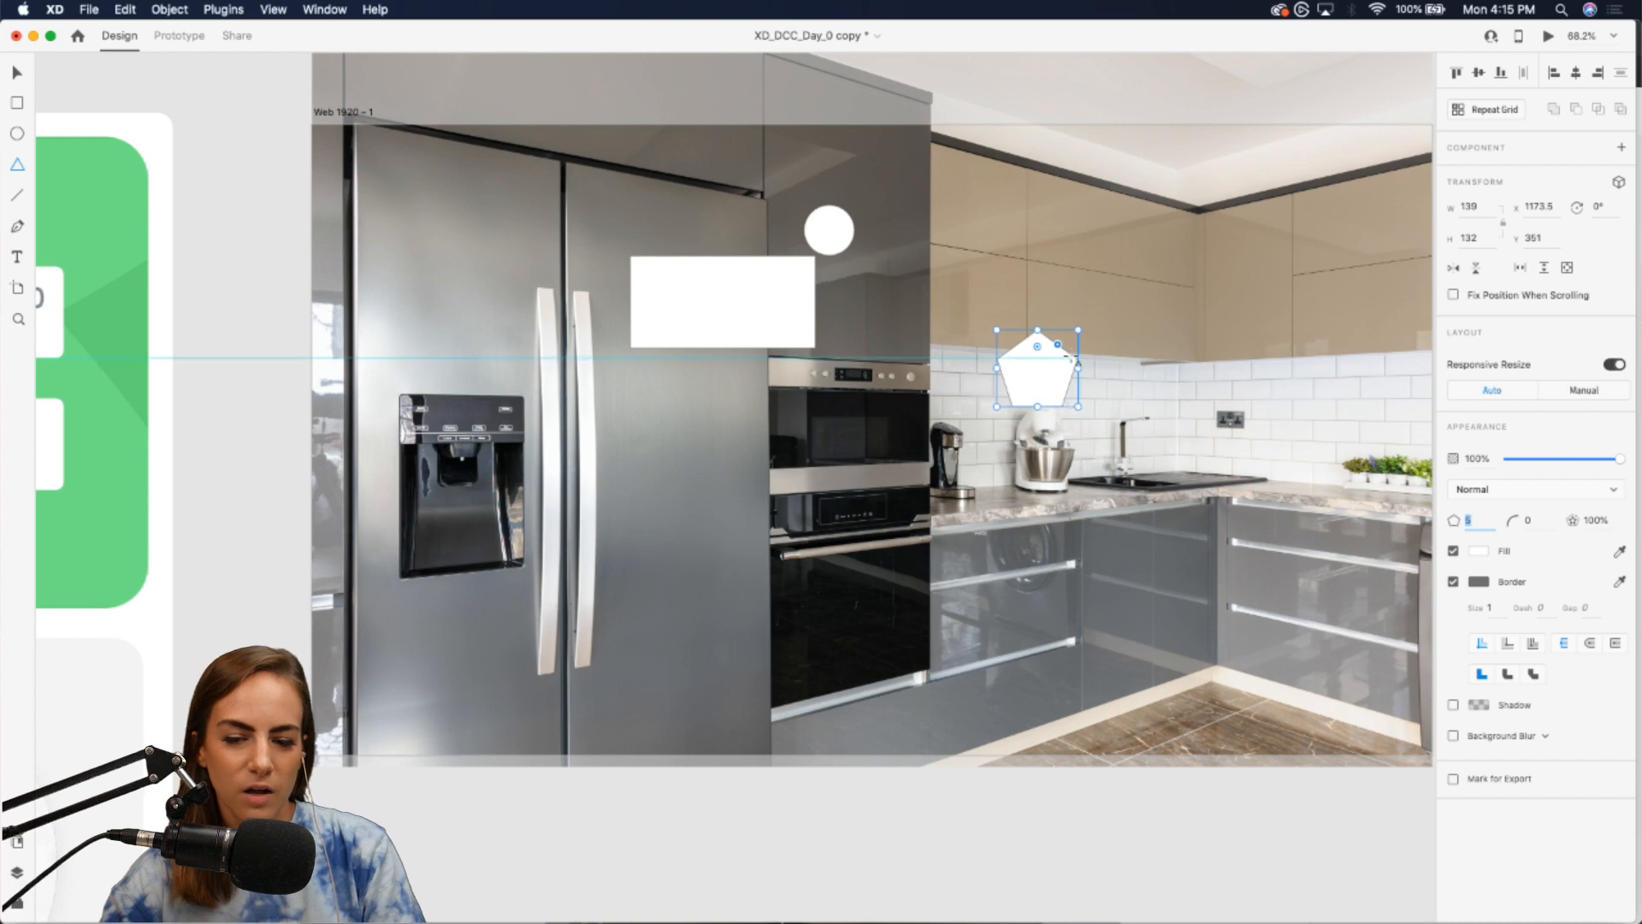
pyautogui.scroll(3, 1065, 352)
pyautogui.moveTo(1051, 338); pyautogui.dragTo(1034, 360)
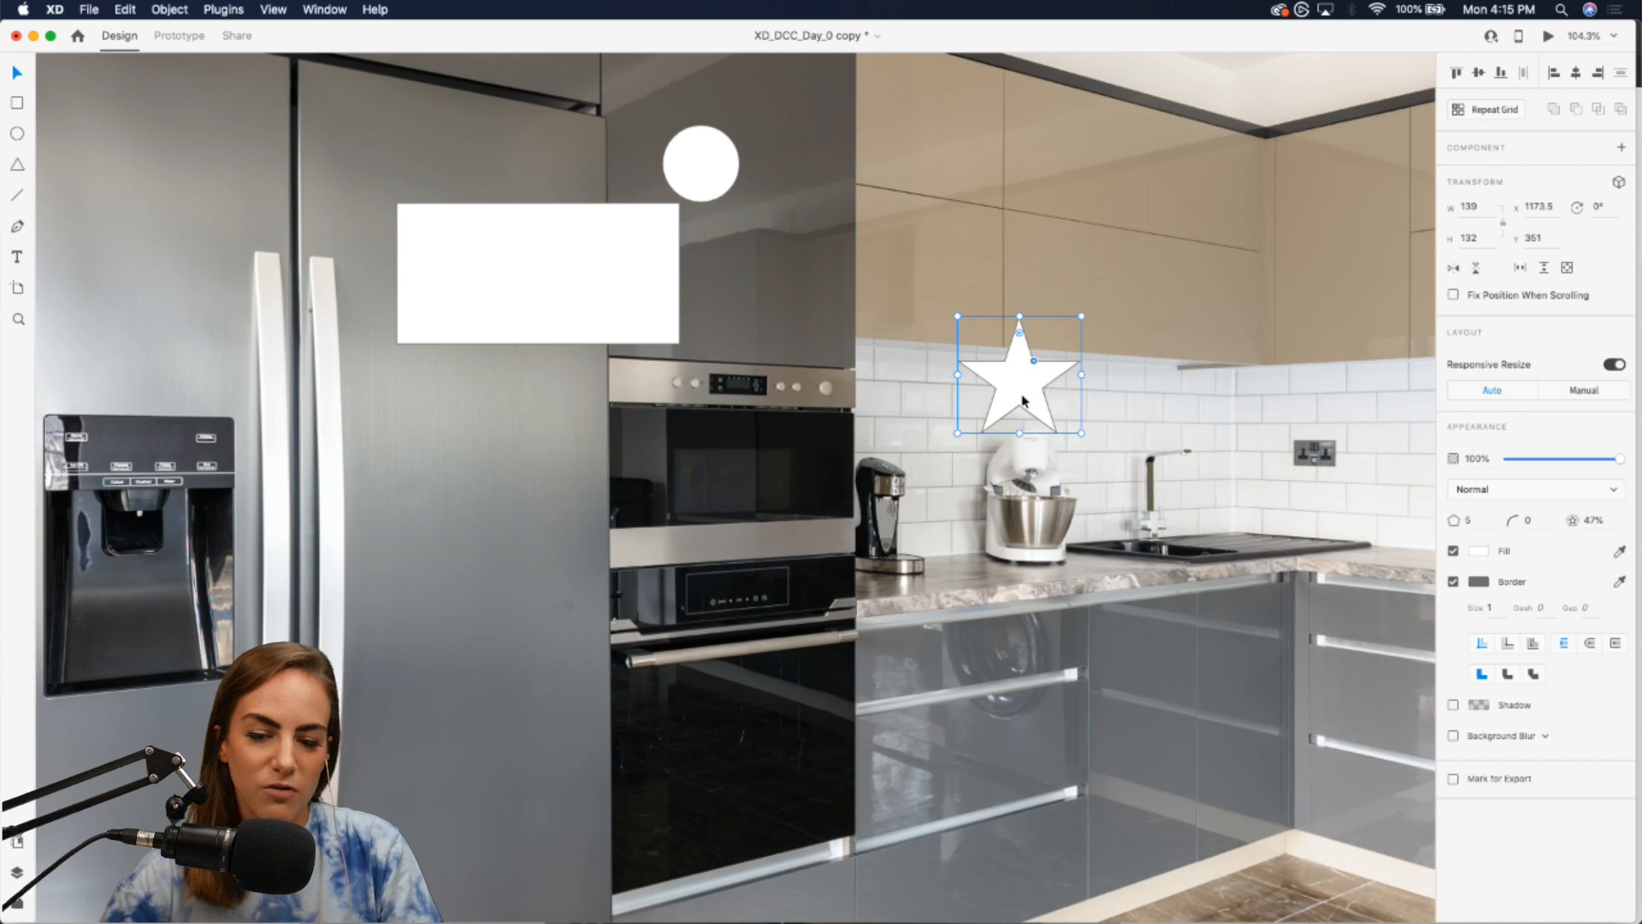
# - Delete the star, rectangle and circle from the Web 1920 – 1 artboard
pyautogui.press('BackSpace')
pyautogui.scroll(-5, 1023, 400)
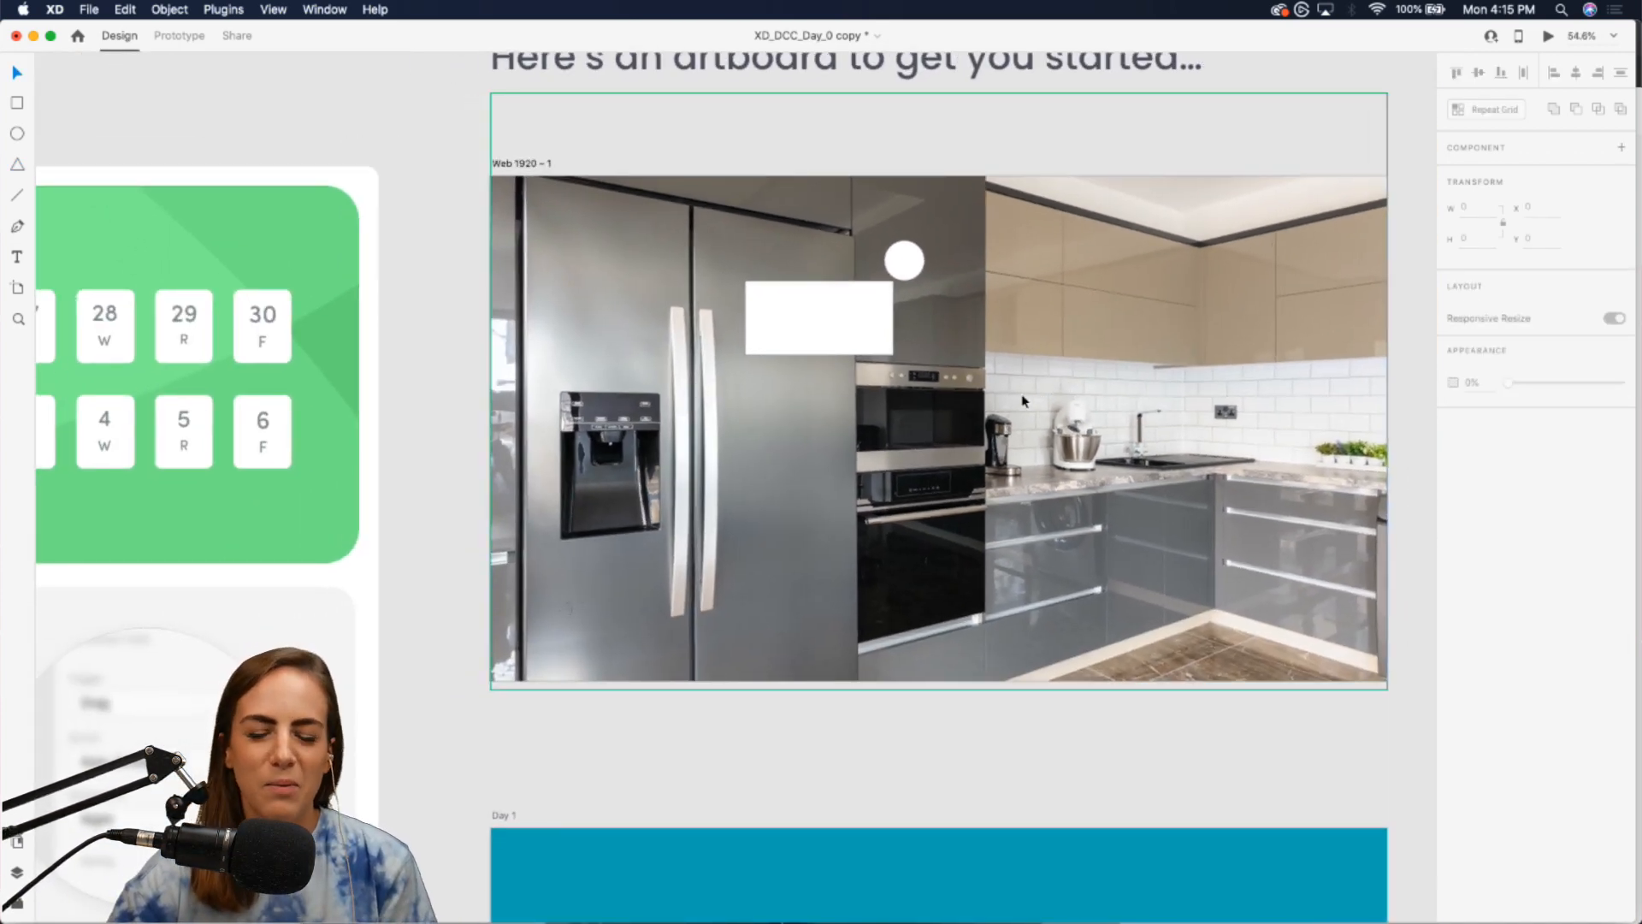
pyautogui.click(788, 283)
pyautogui.keyDown('shift'); pyautogui.click(910, 256); pyautogui.keyUp('shift')
pyautogui.press('BackSpace')
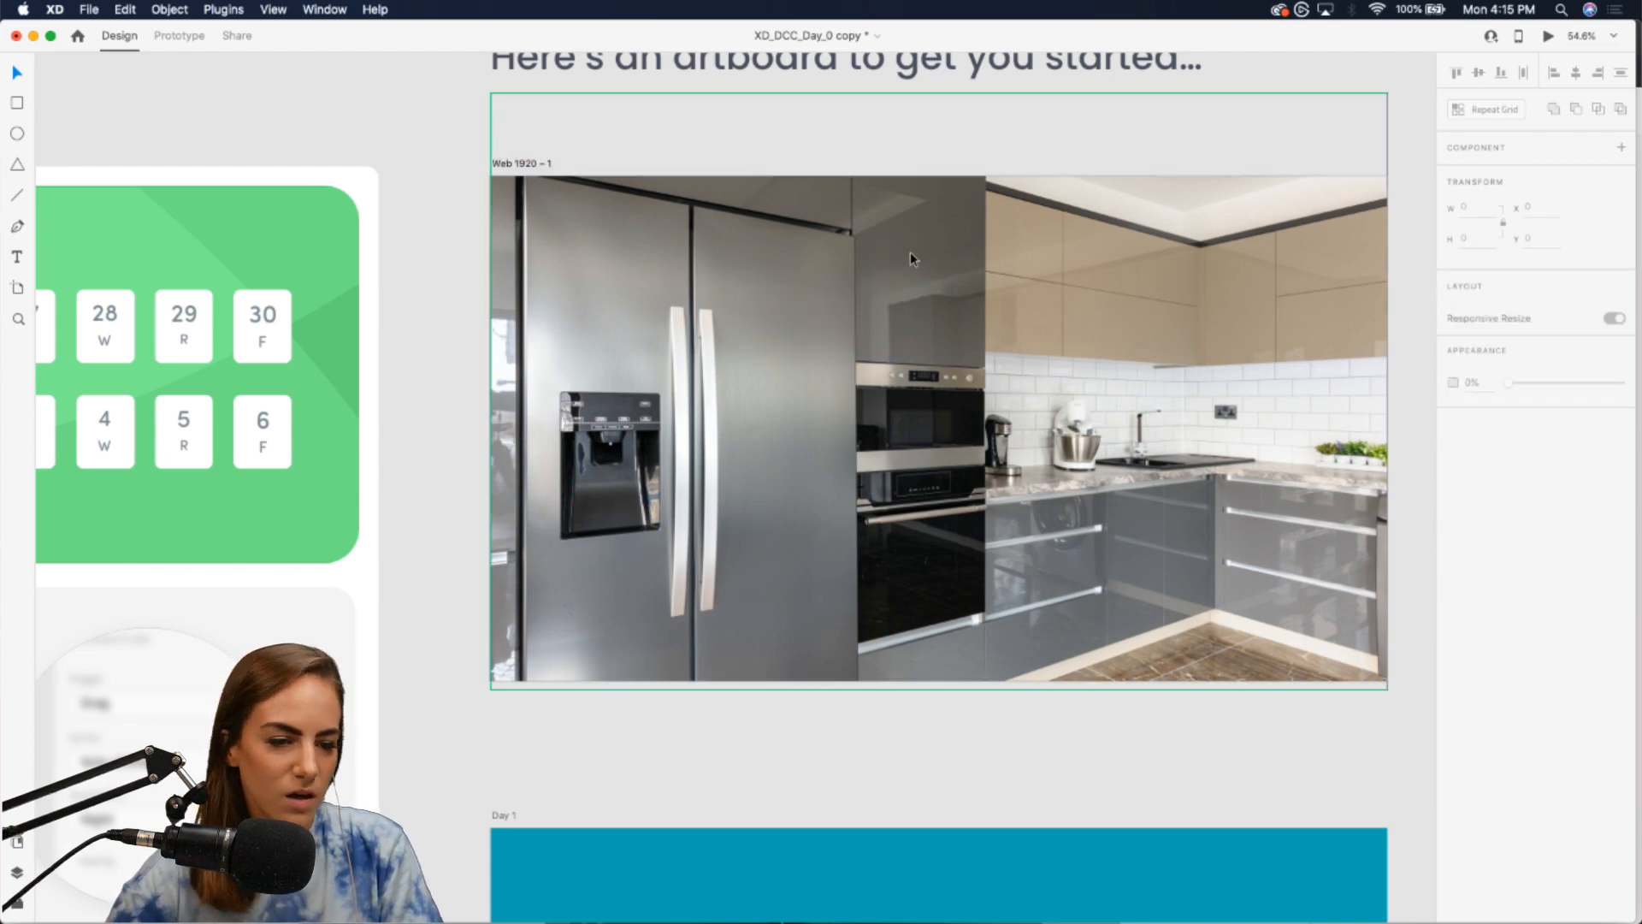
# - Draw a white rectangle on the refrigerator's right door and resize it to about 284 × 310
pyautogui.scroll(3, 910, 252)
pyautogui.click(16, 103)
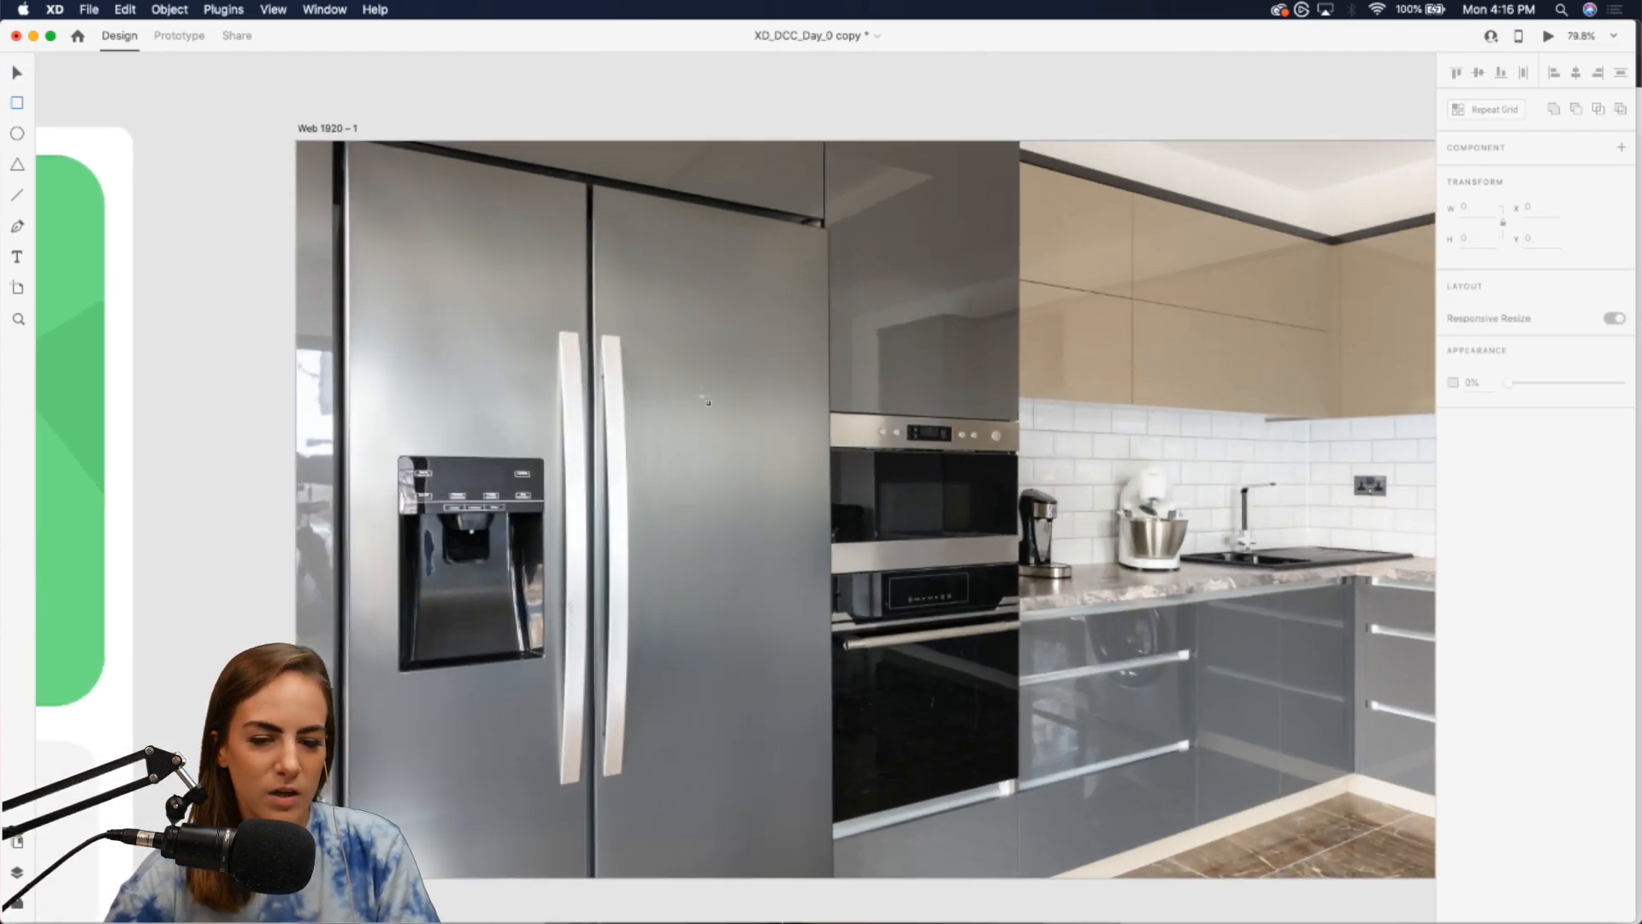
pyautogui.scroll(2, 701, 389)
pyautogui.moveTo(624, 349)
pyautogui.mouseDown()
pyautogui.moveTo(722, 451)
pyautogui.moveTo(850, 504)
pyautogui.moveTo(881, 549)
pyautogui.mouseUp()
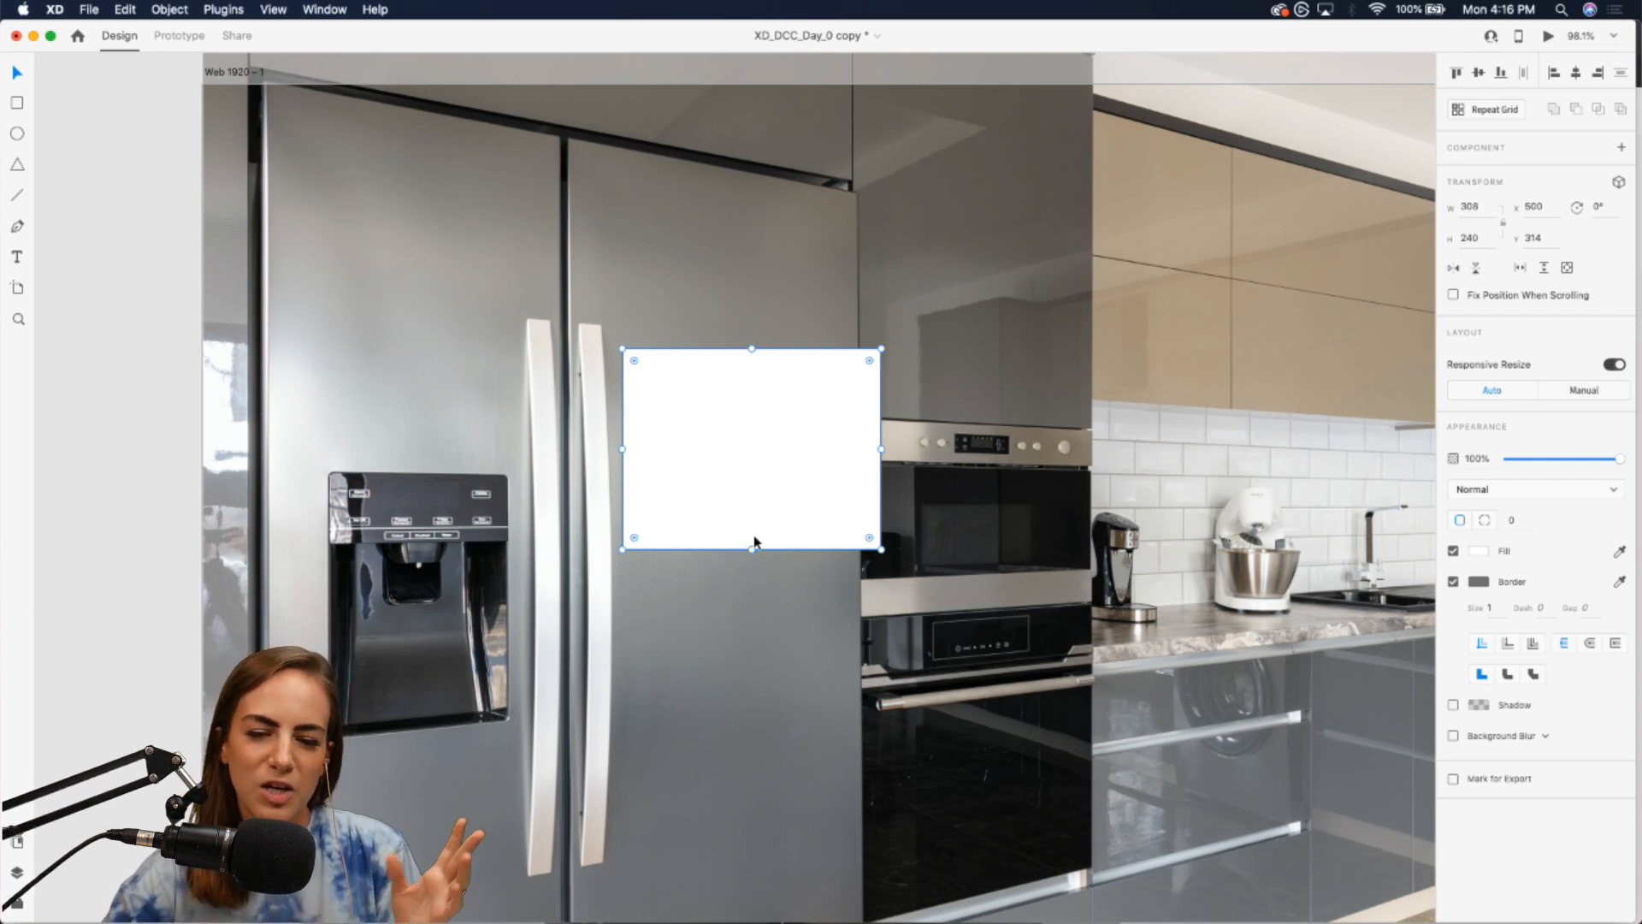
pyautogui.moveTo(882, 550); pyautogui.dragTo(862, 607)
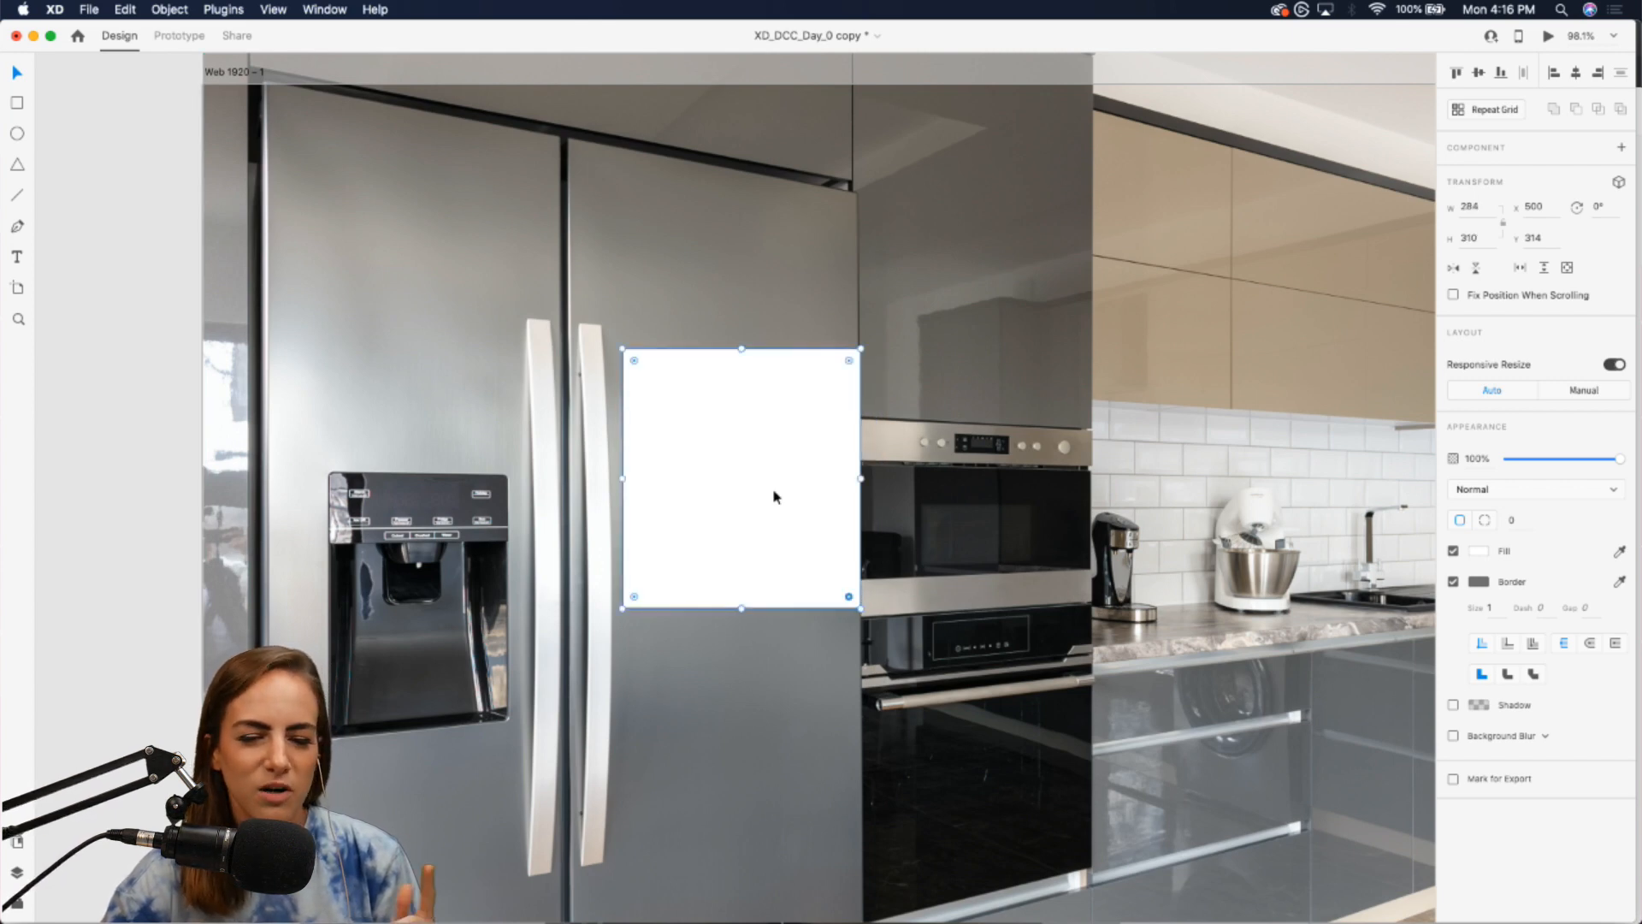
# - Draw a closed five-sided path with the Pen tool in the empty space above the "You're ready to design!" heading
pyautogui.scroll(5, 741, 450)
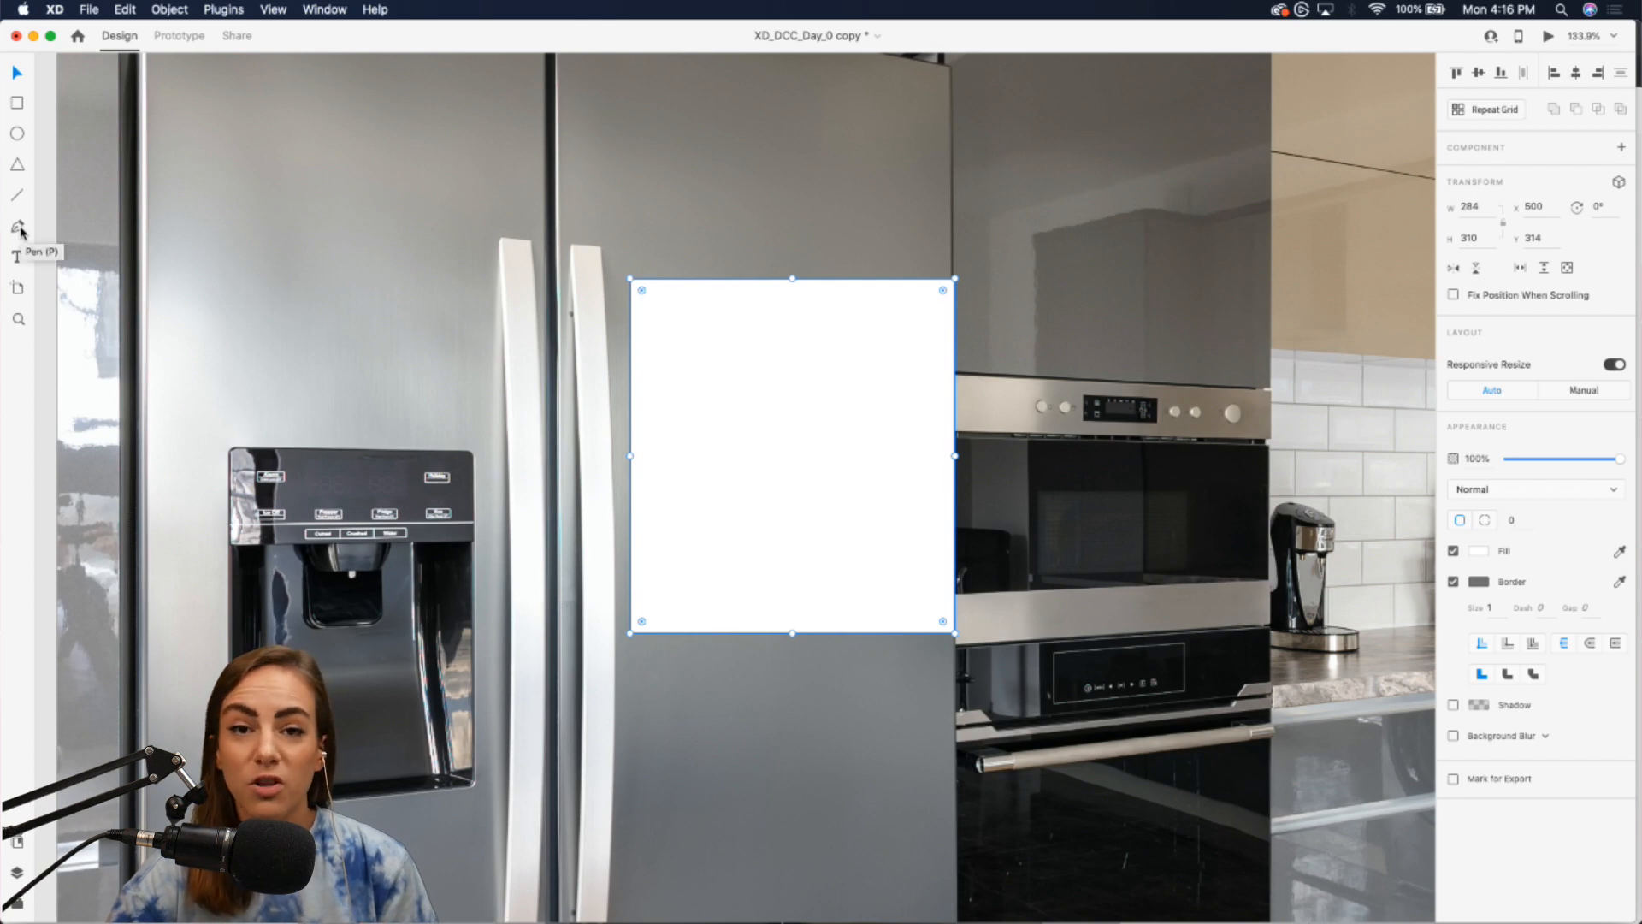
pyautogui.scroll(10, 284, 267)
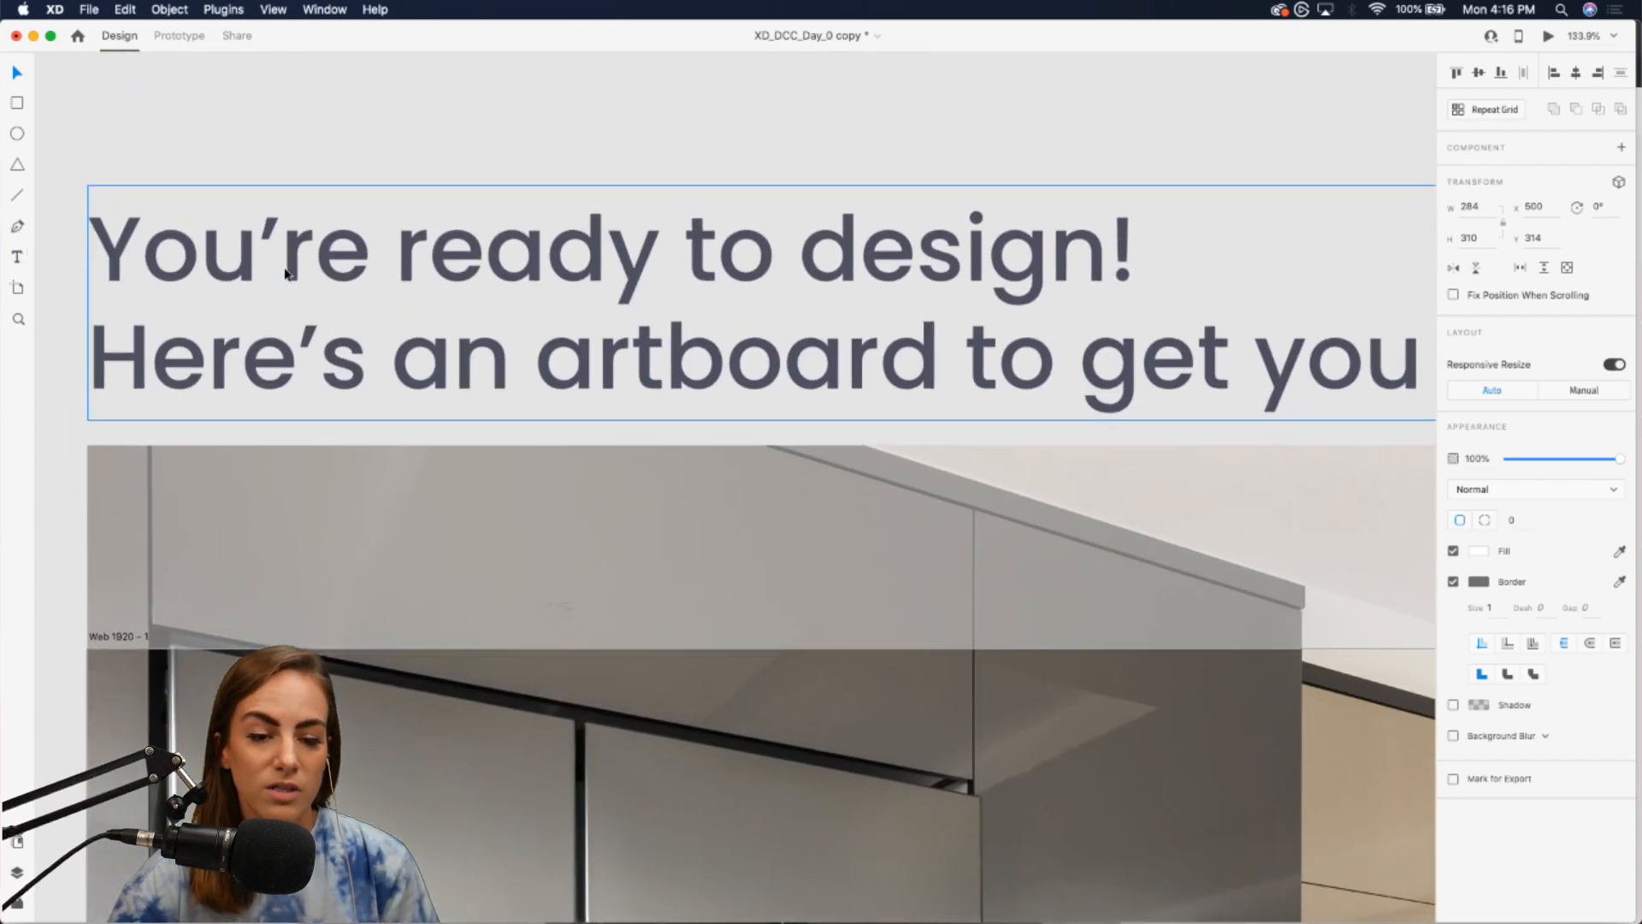
pyautogui.scroll(6, 287, 272)
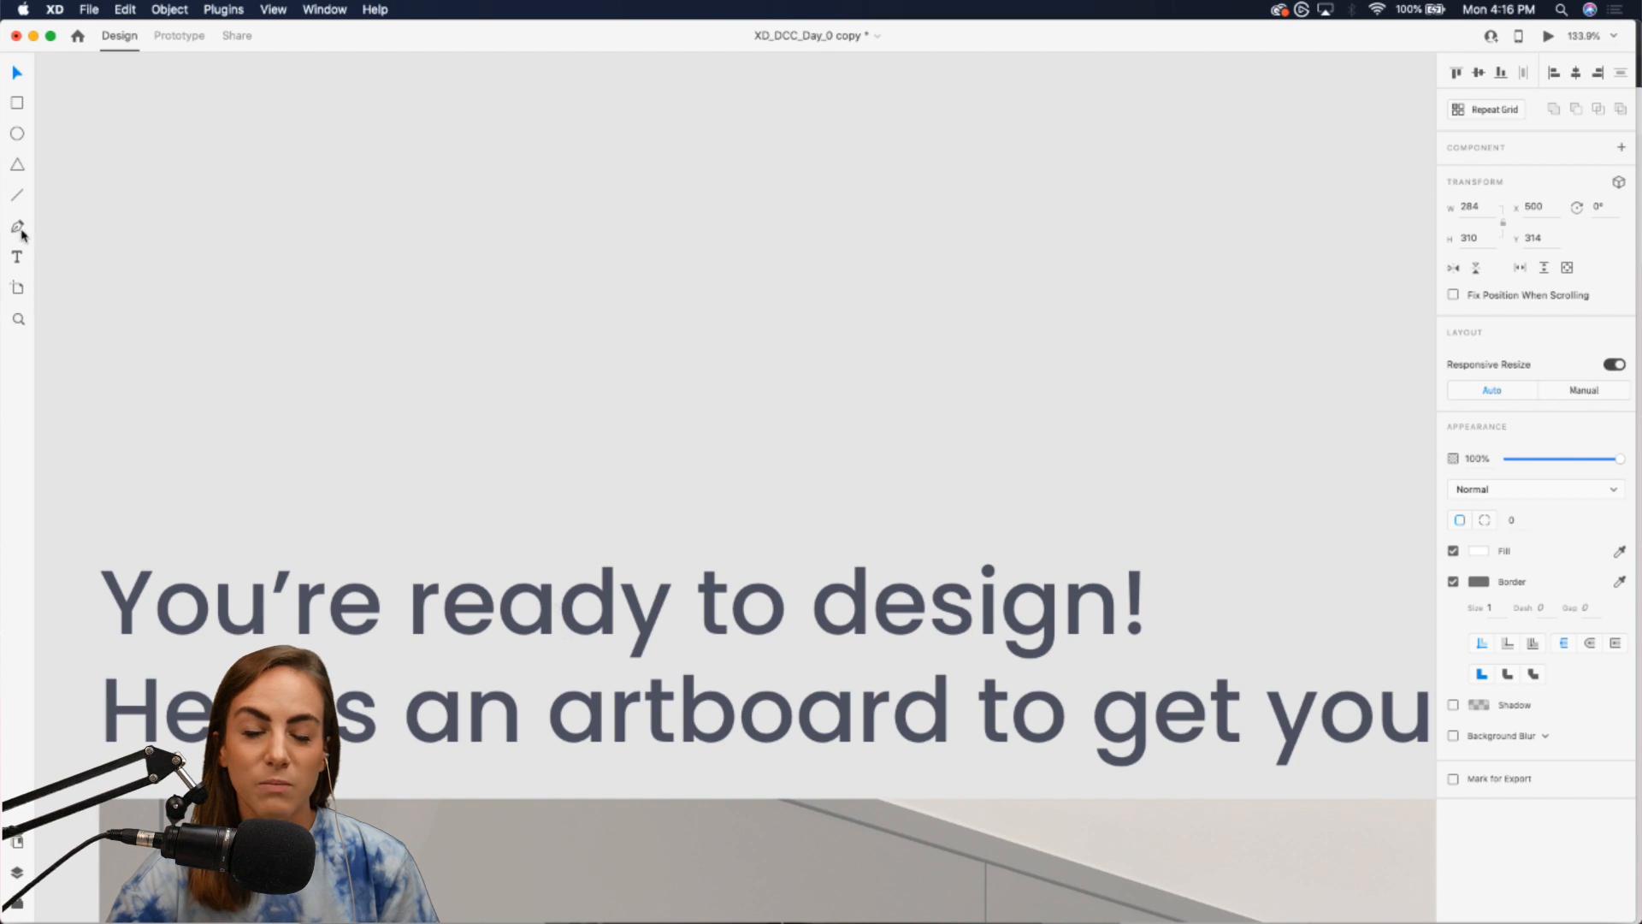
pyautogui.click(19, 229)
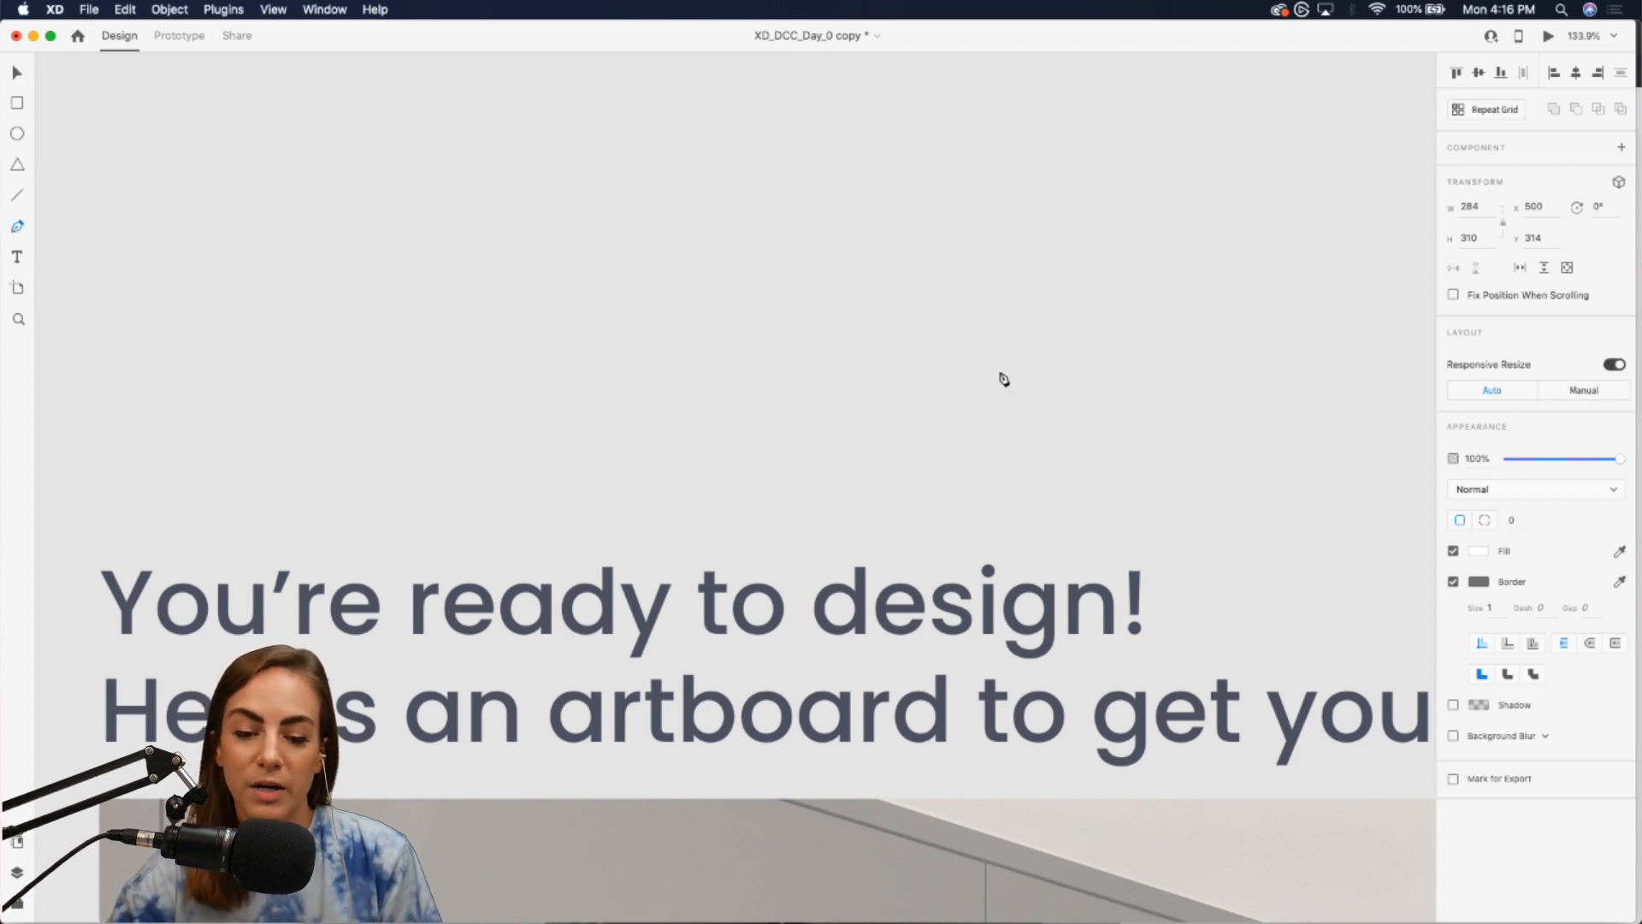
pyautogui.click(696, 308)
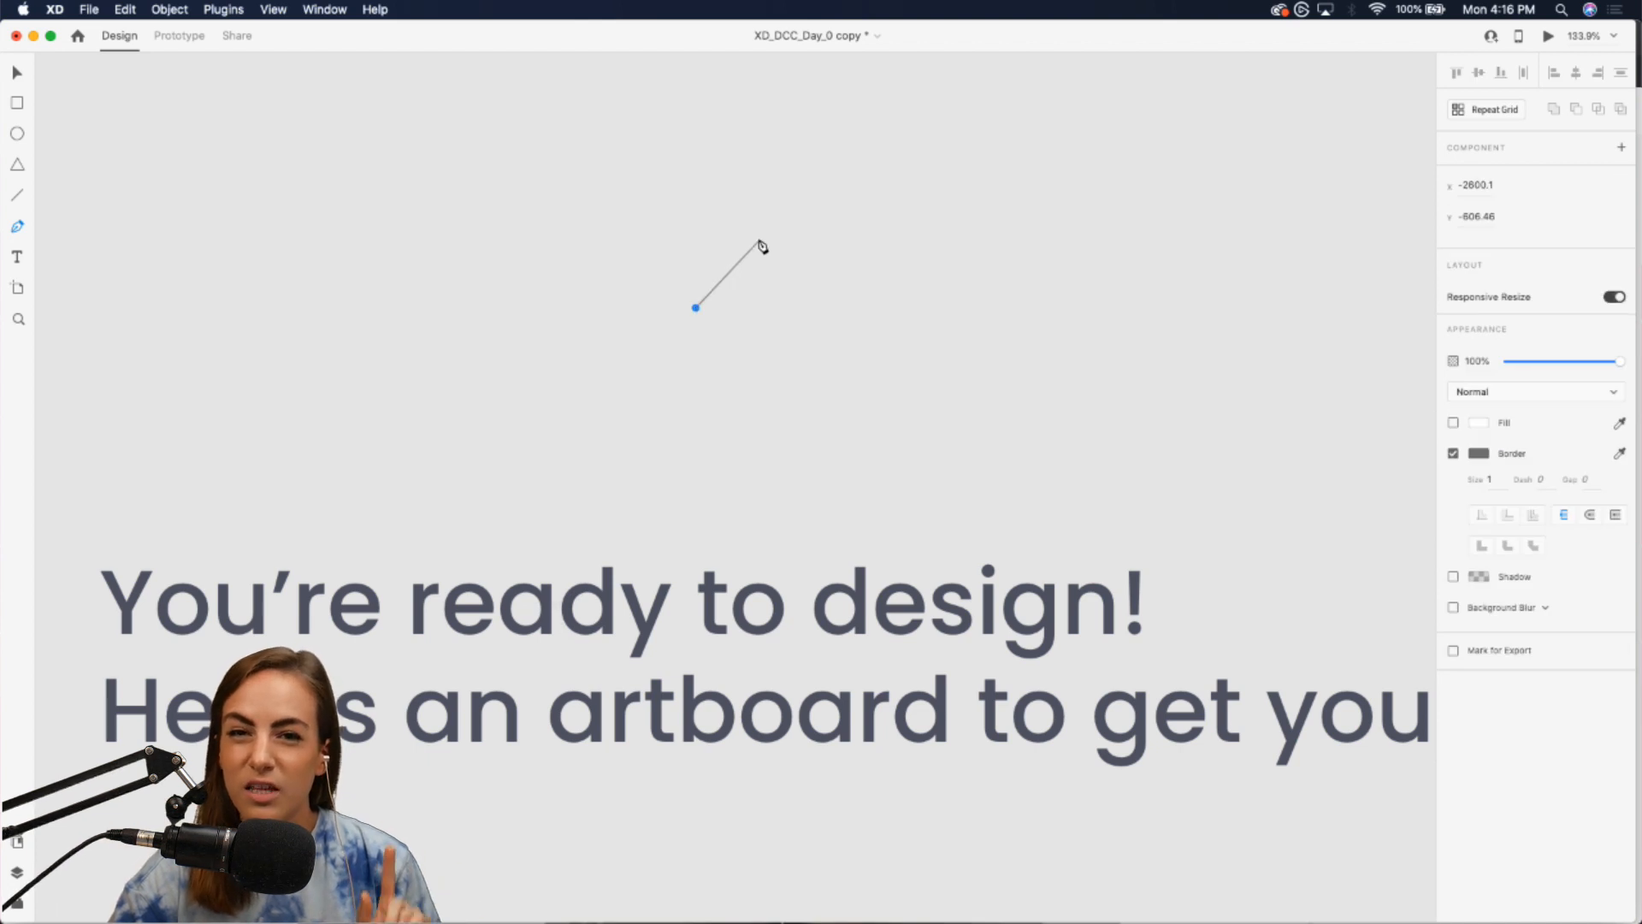
pyautogui.click(753, 218)
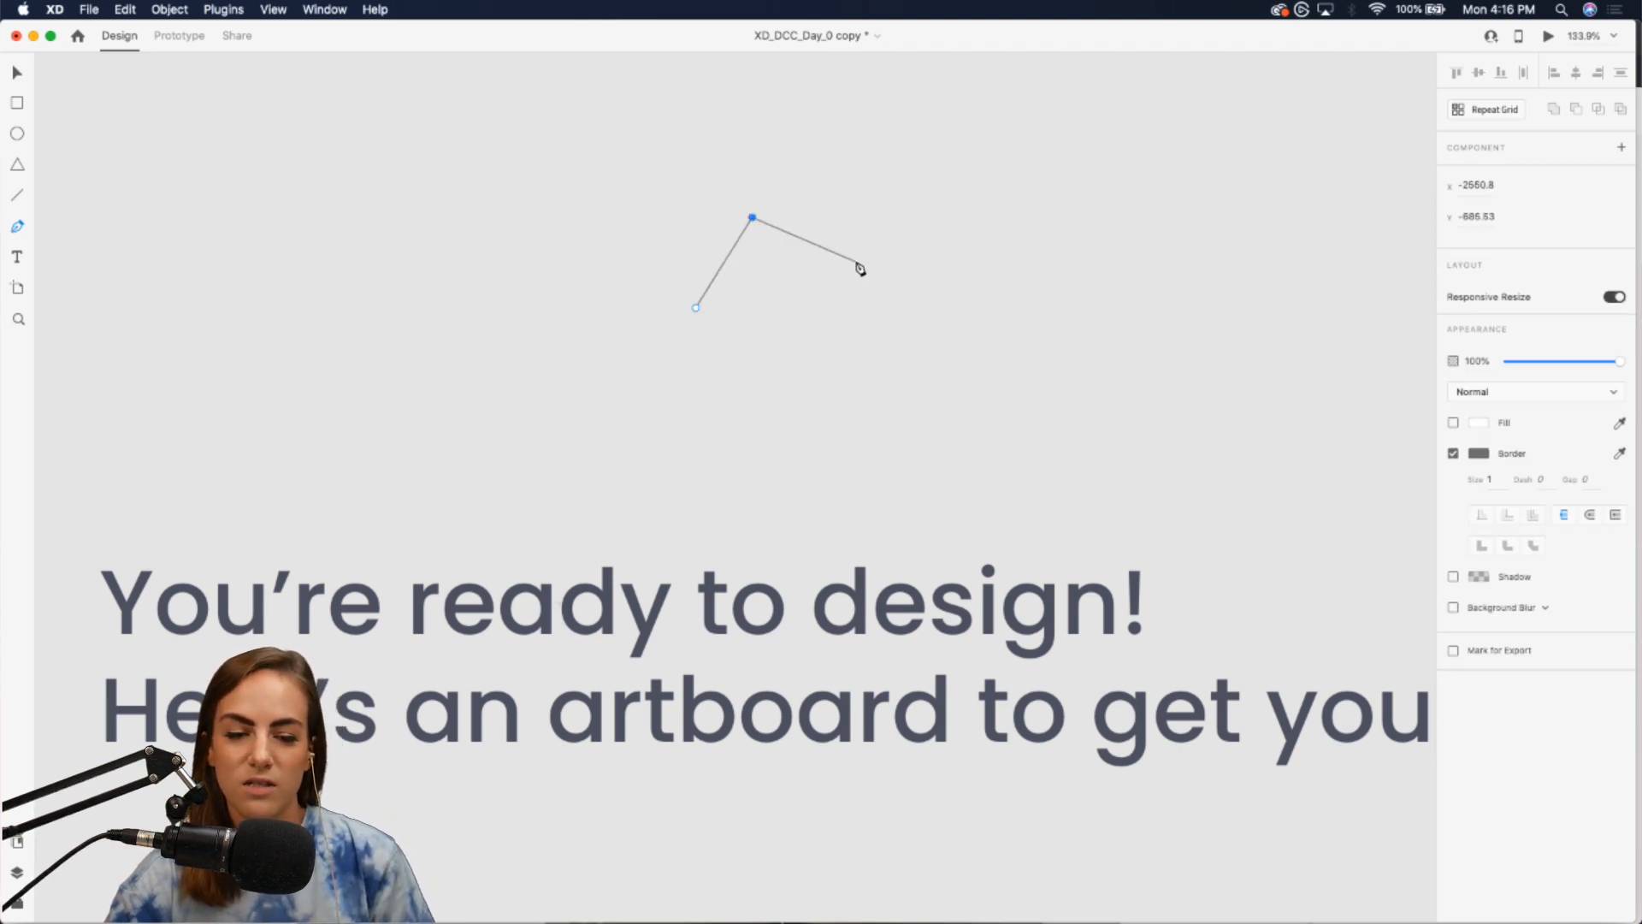
pyautogui.click(857, 262)
pyautogui.click(845, 396)
pyautogui.click(716, 414)
pyautogui.click(696, 308)
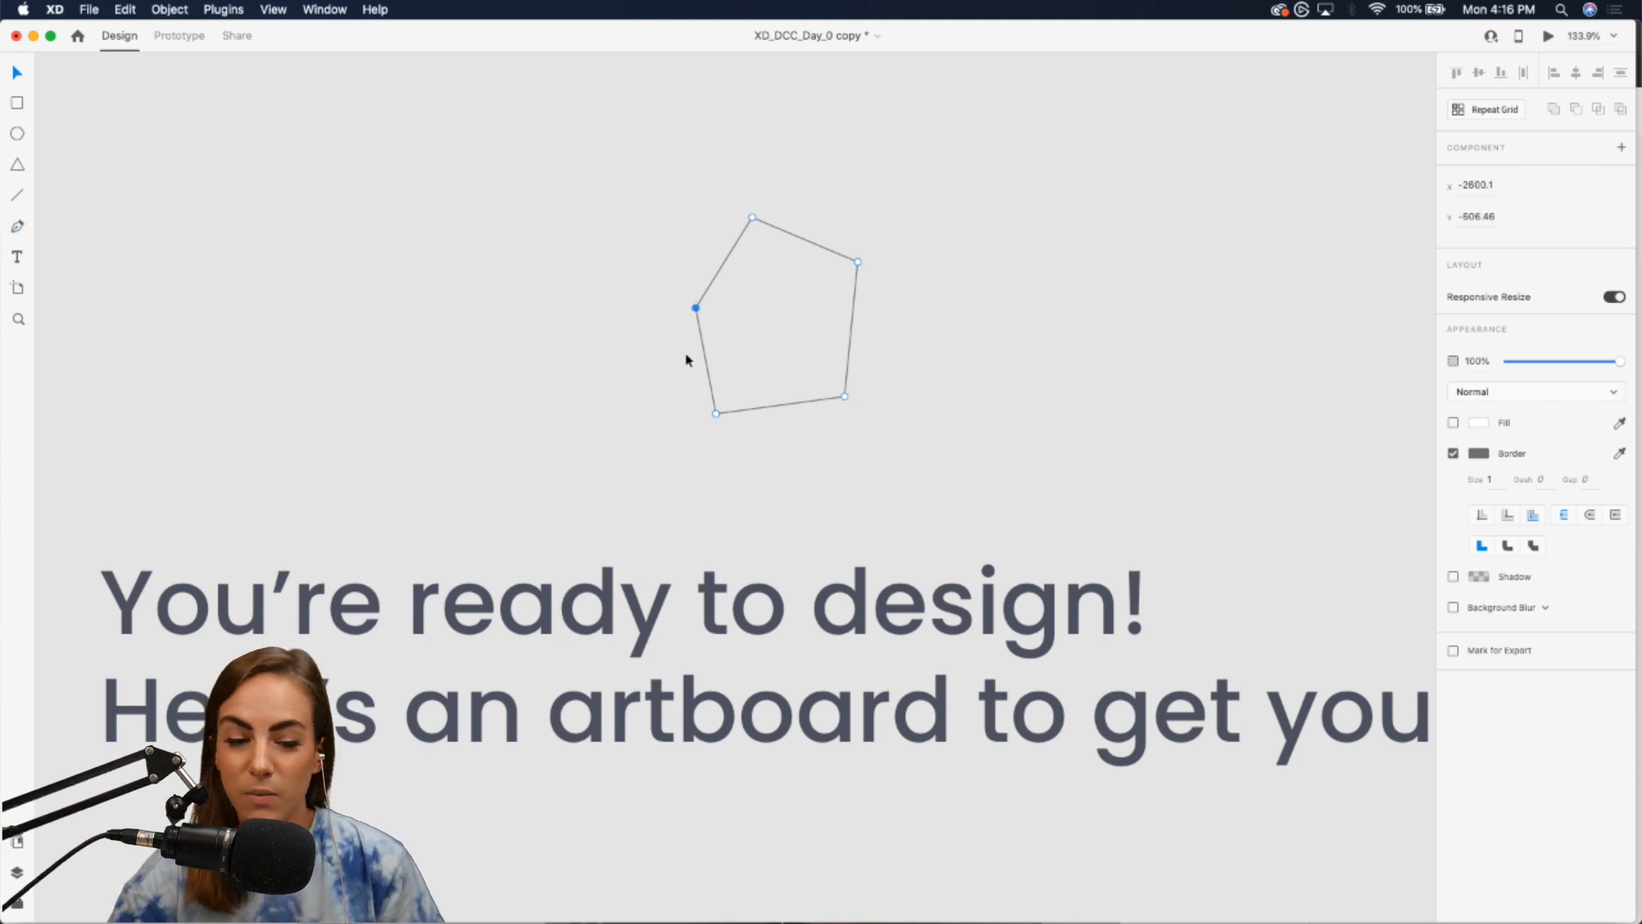
# - Convert the path's upper anchor point between corner and smooth, leaving it smooth, and adjust its curve handle
pyautogui.doubleClick(753, 218)
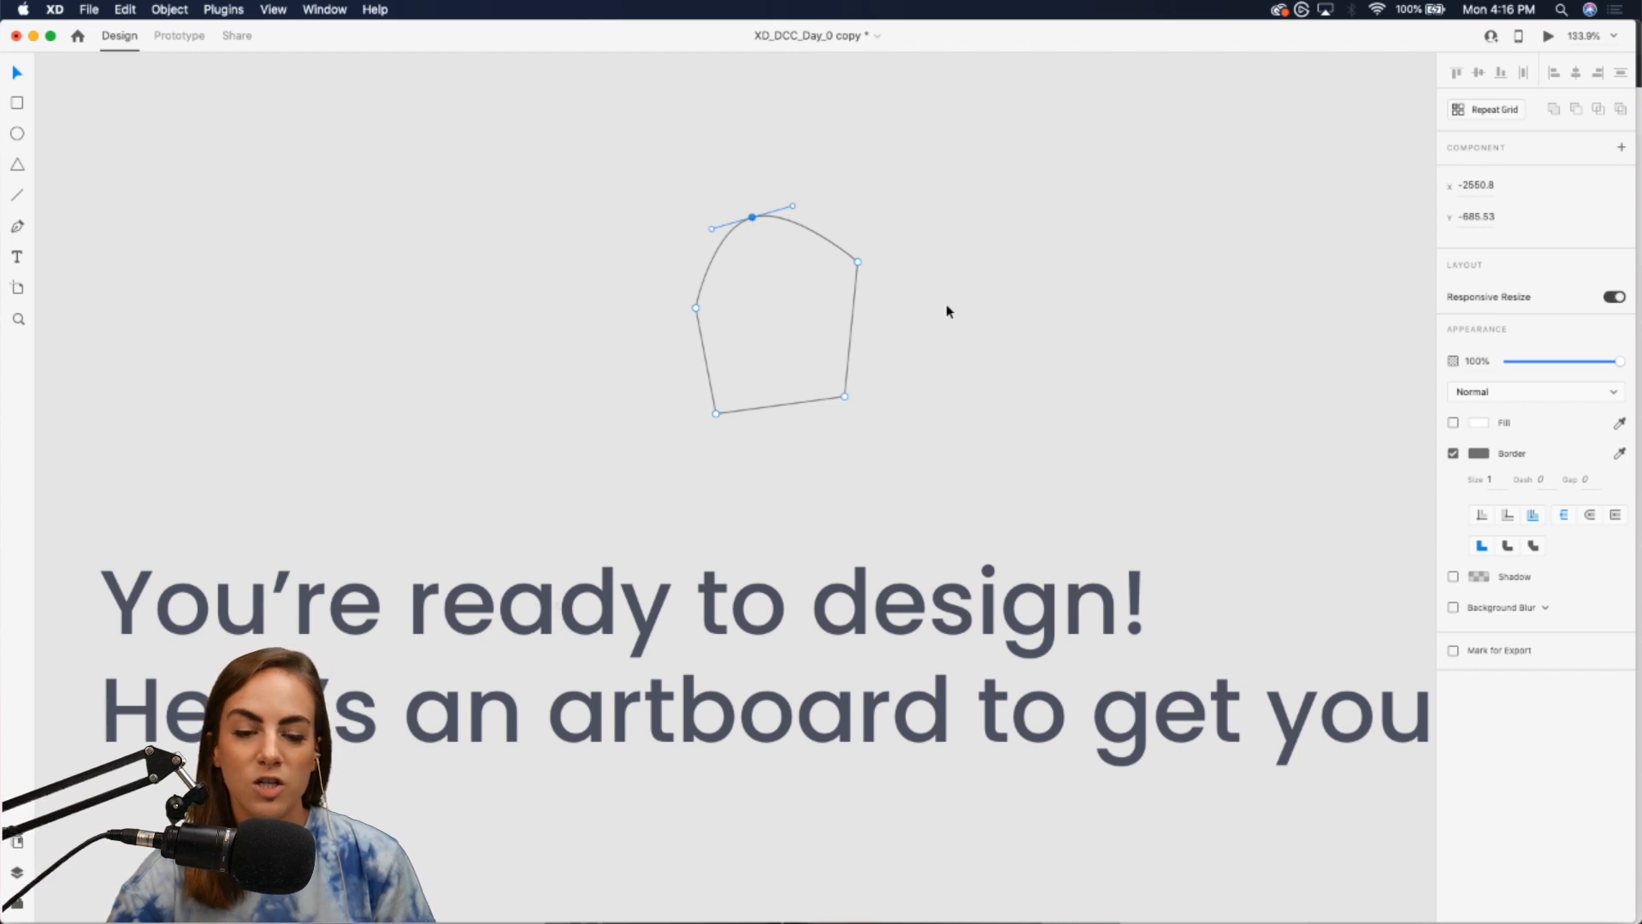
pyautogui.doubleClick(753, 218)
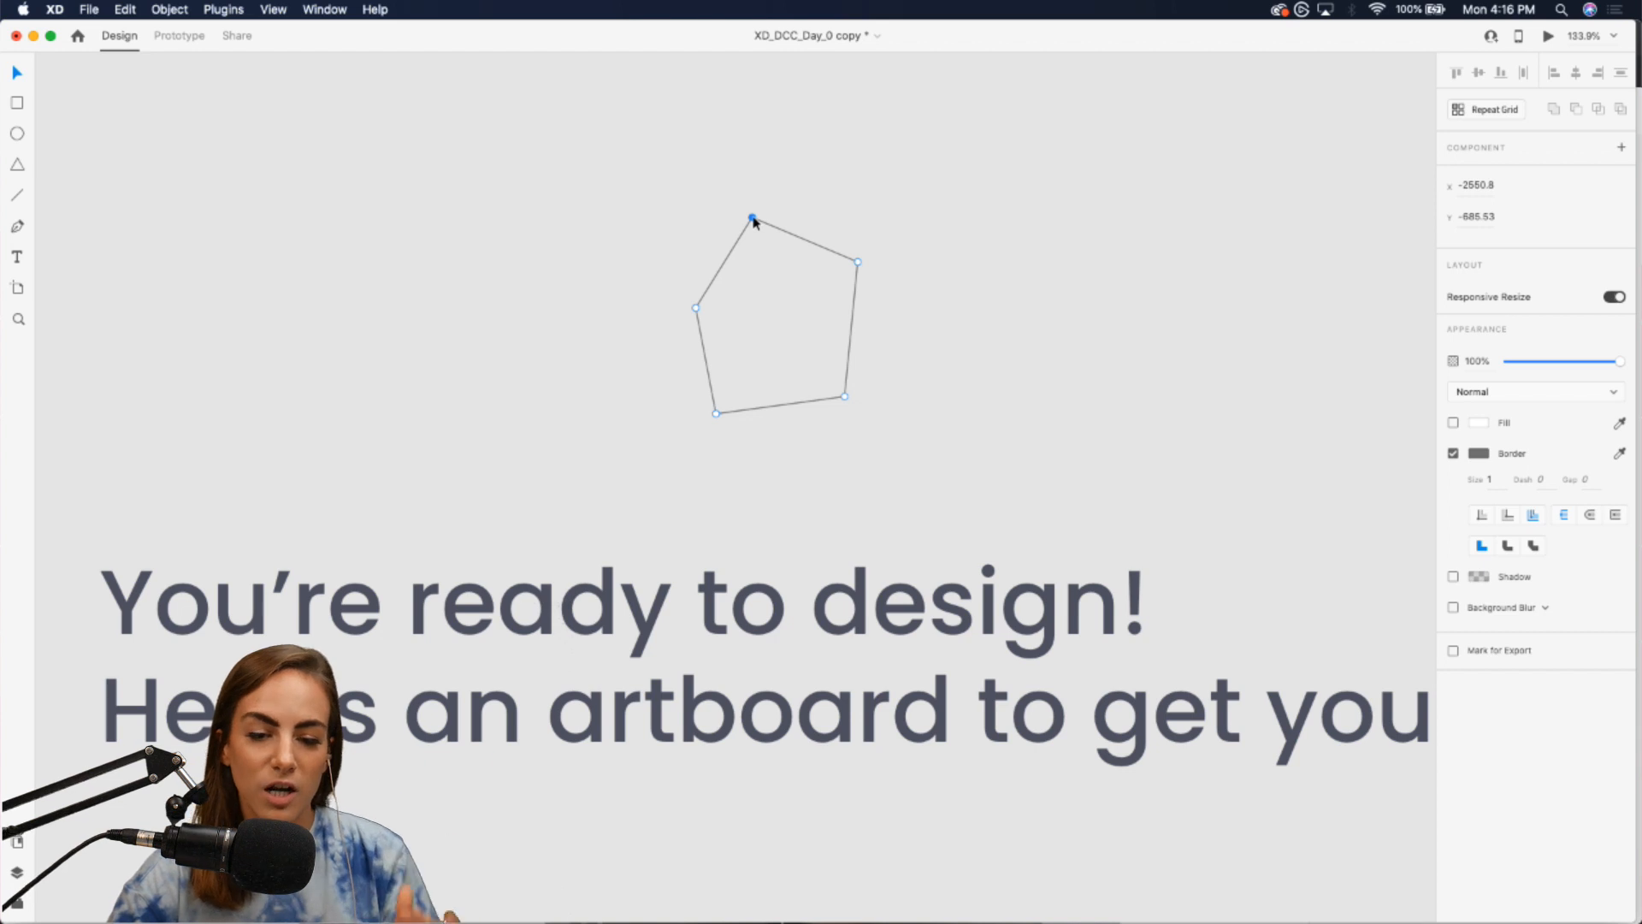
pyautogui.doubleClick(752, 218)
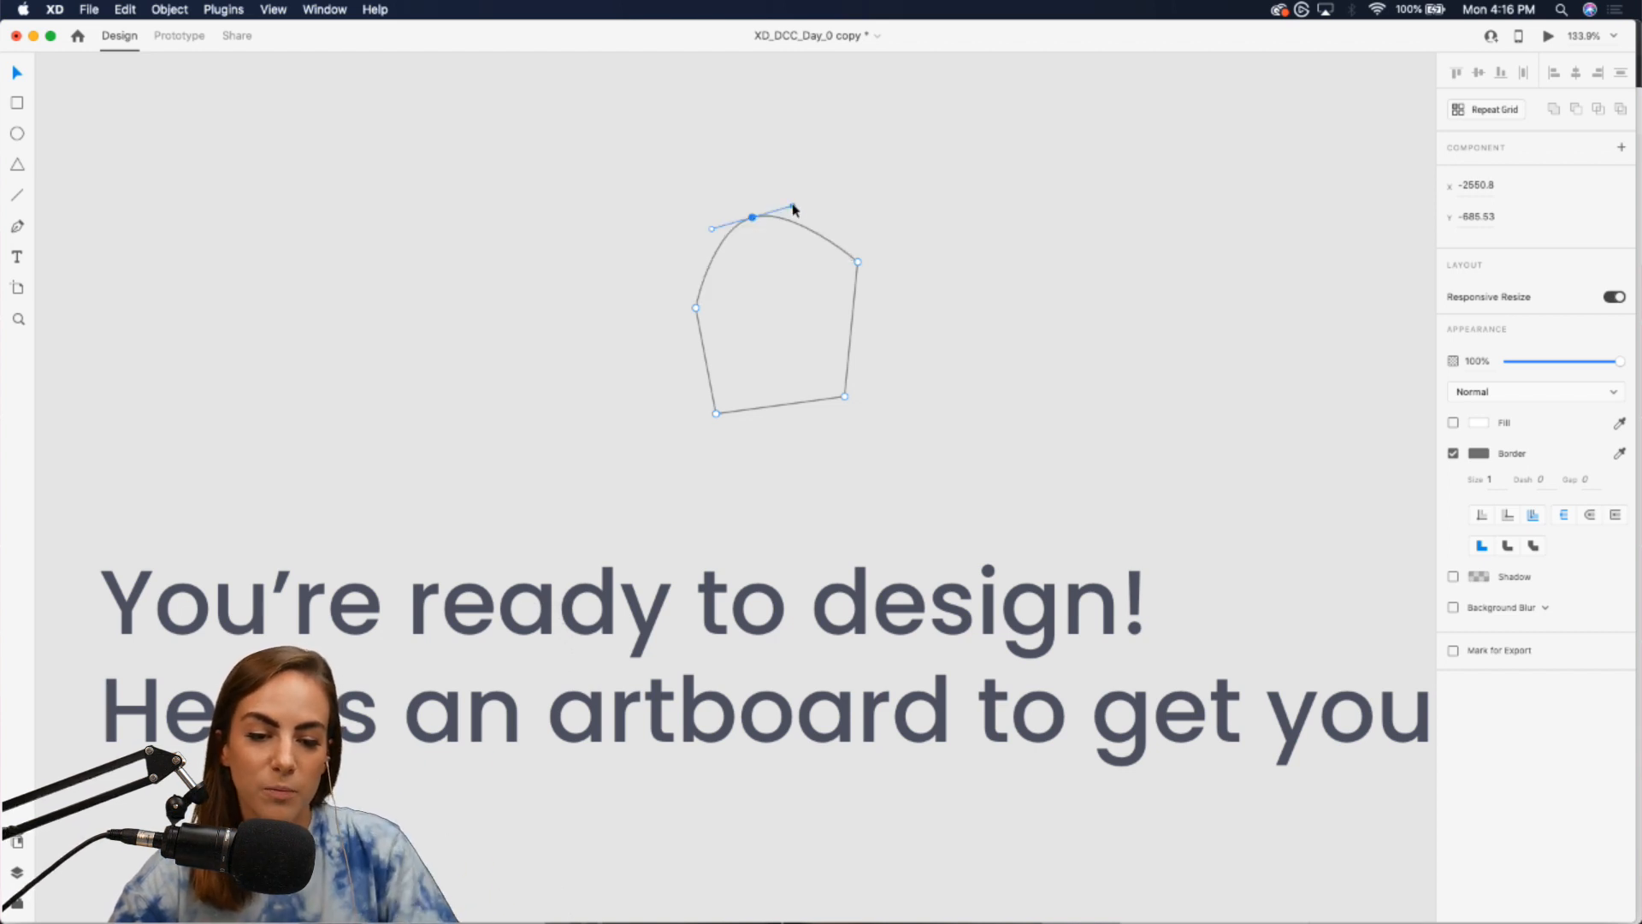
pyautogui.moveTo(794, 210)
pyautogui.mouseDown()
pyautogui.moveTo(839, 253)
pyautogui.moveTo(785, 245)
pyautogui.moveTo(769, 203)
pyautogui.moveTo(806, 196)
pyautogui.mouseUp()
# - Delete the pen-drawn path above the heading
pyautogui.moveTo(943, 140); pyautogui.dragTo(630, 497)
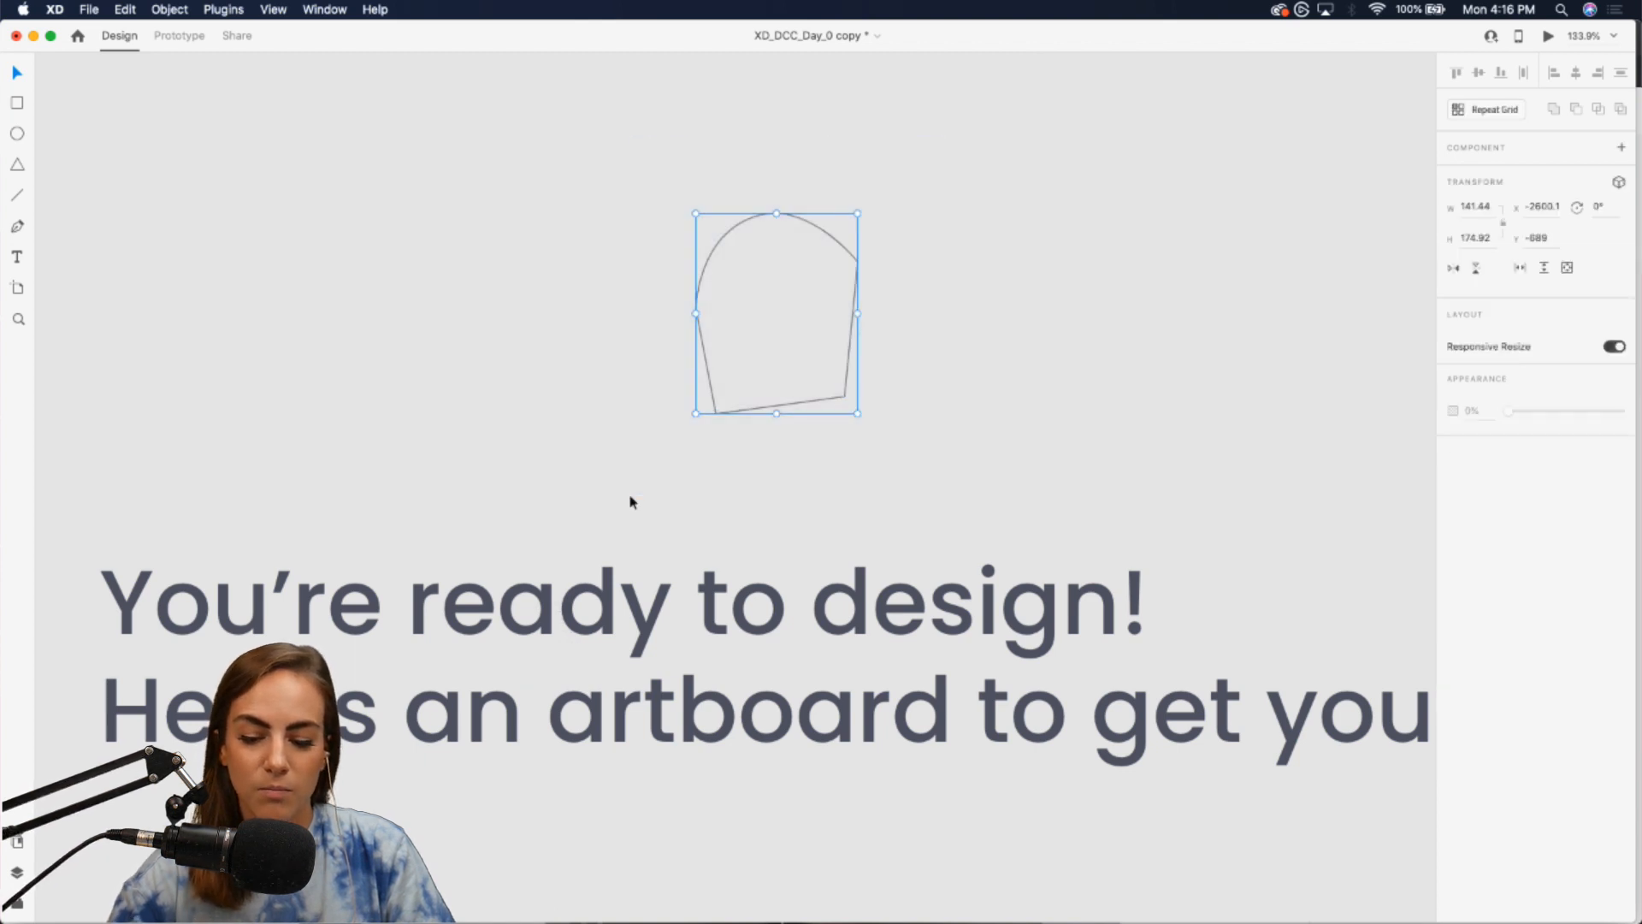
pyautogui.press('BackSpace')
# - Draw a new artboard about 671 × 646 beside the Web 1920 – 1 artboard, aligned with its upper edge
pyautogui.scroll(-10, 630, 502)
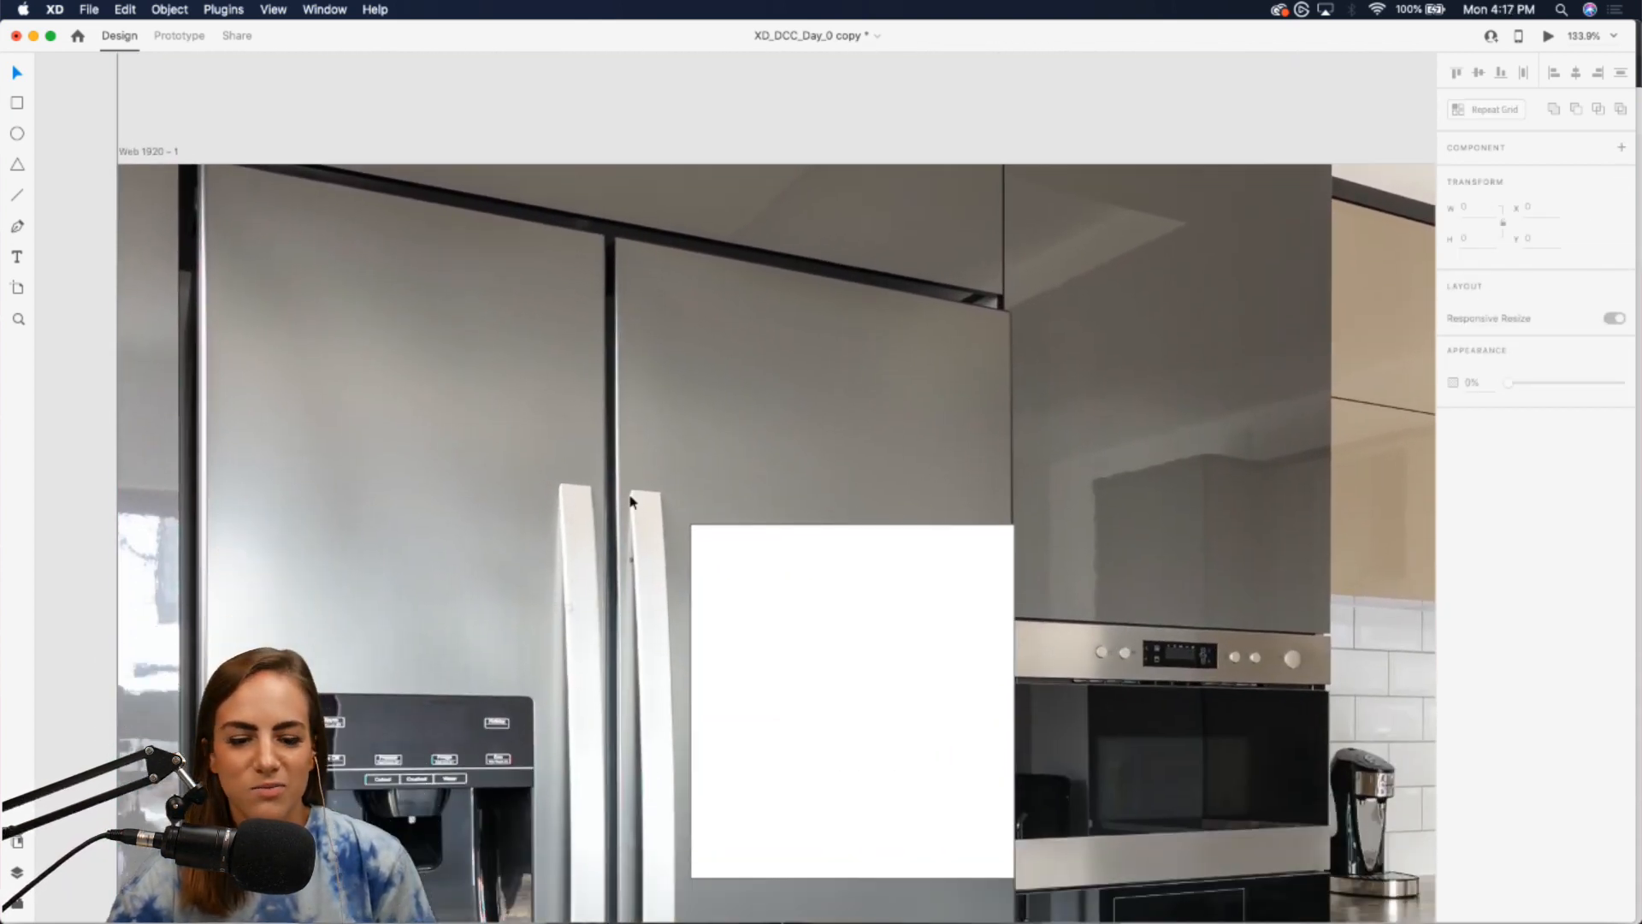
pyautogui.scroll(-3, 630, 502)
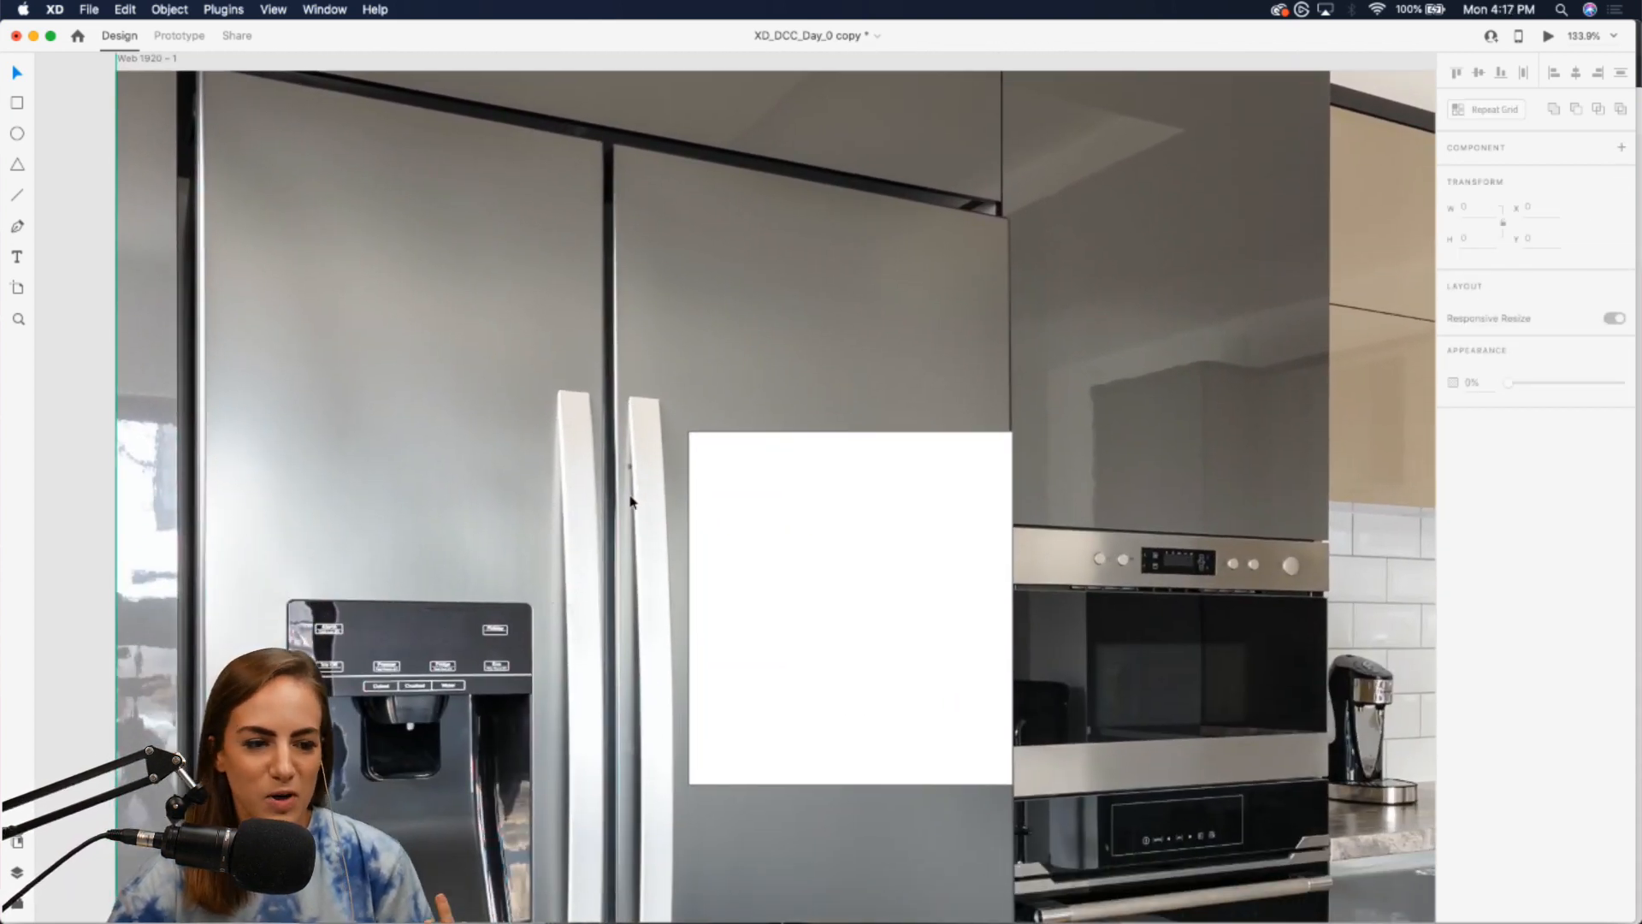
pyautogui.click(17, 291)
pyautogui.scroll(-3, 654, 382)
pyautogui.hscroll(10, 654, 382)
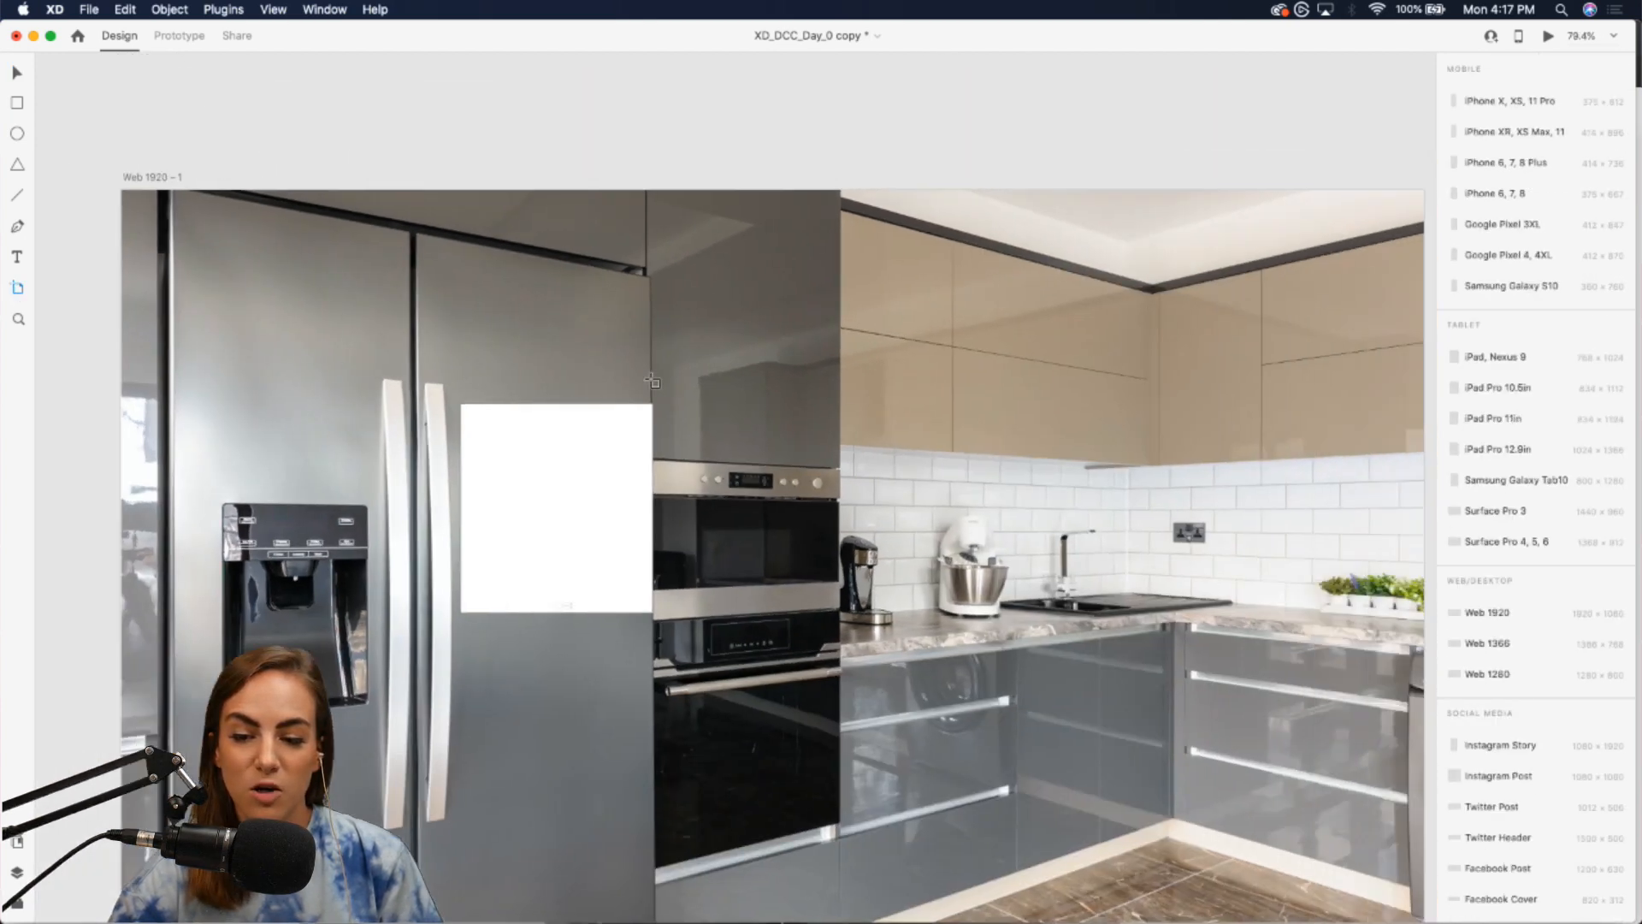
pyautogui.hscroll(3, 654, 382)
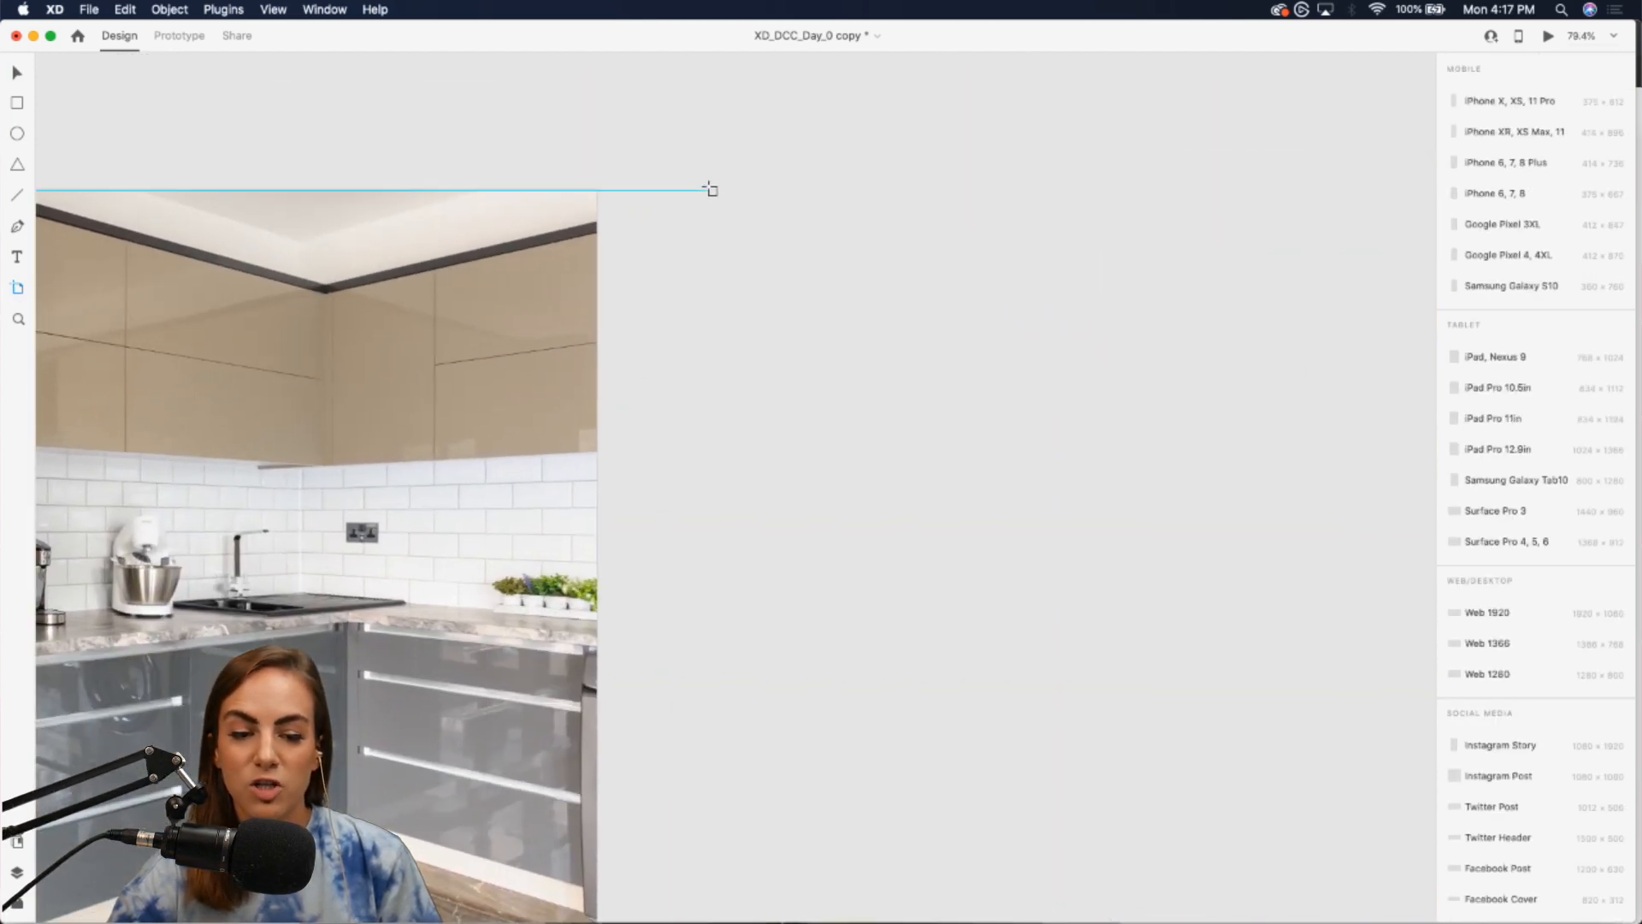
pyautogui.moveTo(707, 189); pyautogui.dragTo(1164, 629)
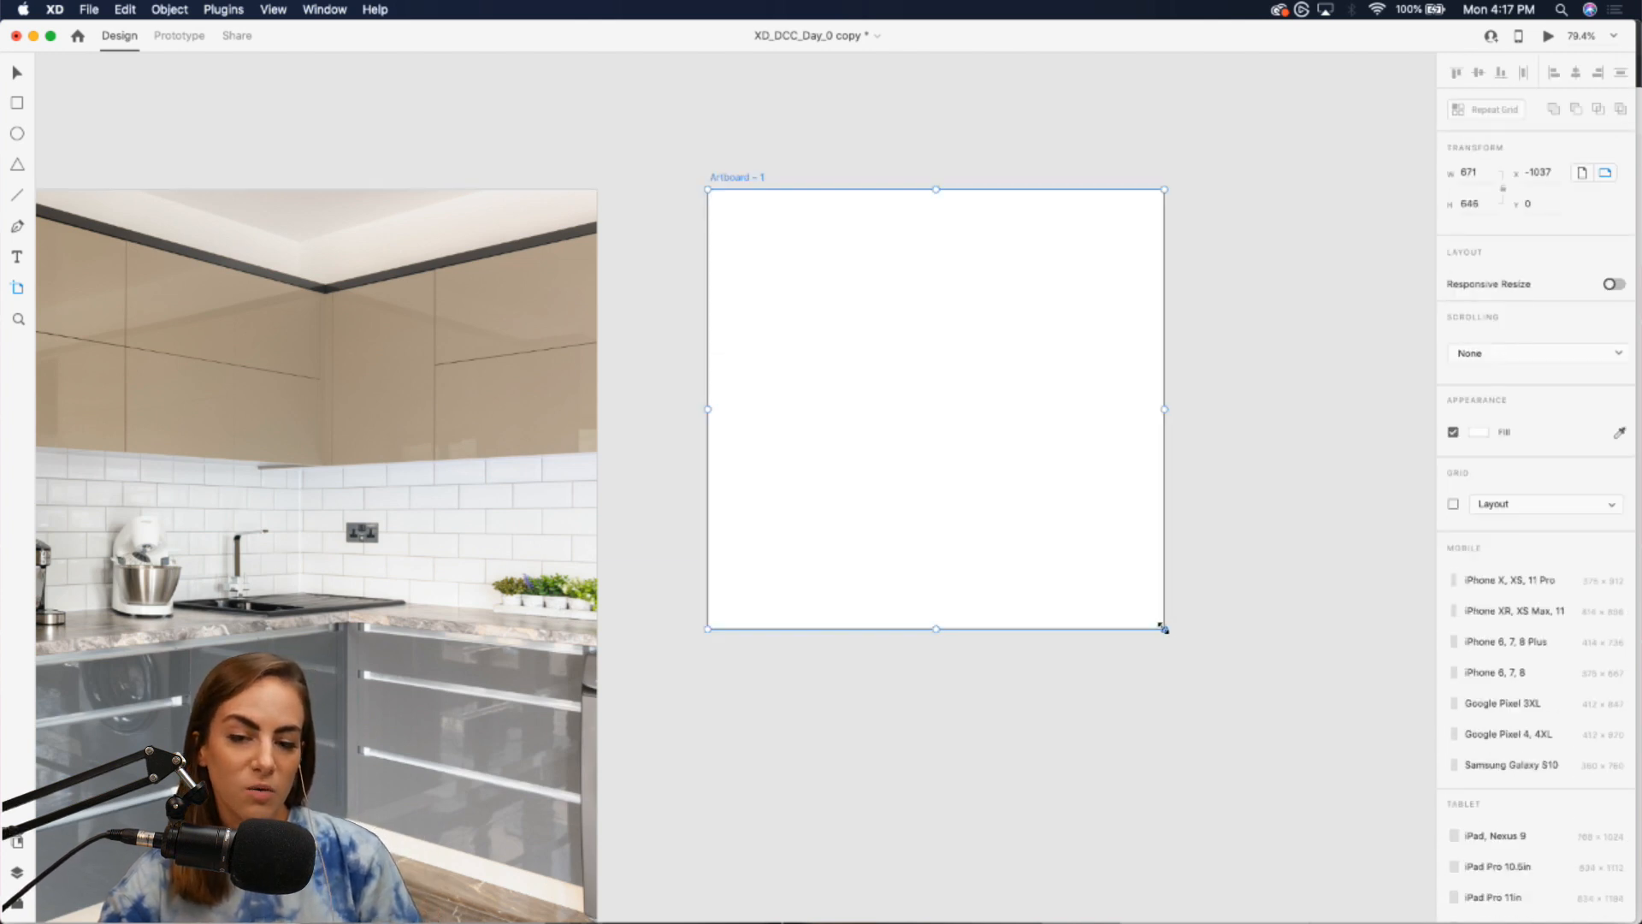
# - Look through the preset artboard sizes for mobile, tablet, web and social media
pyautogui.press('v')
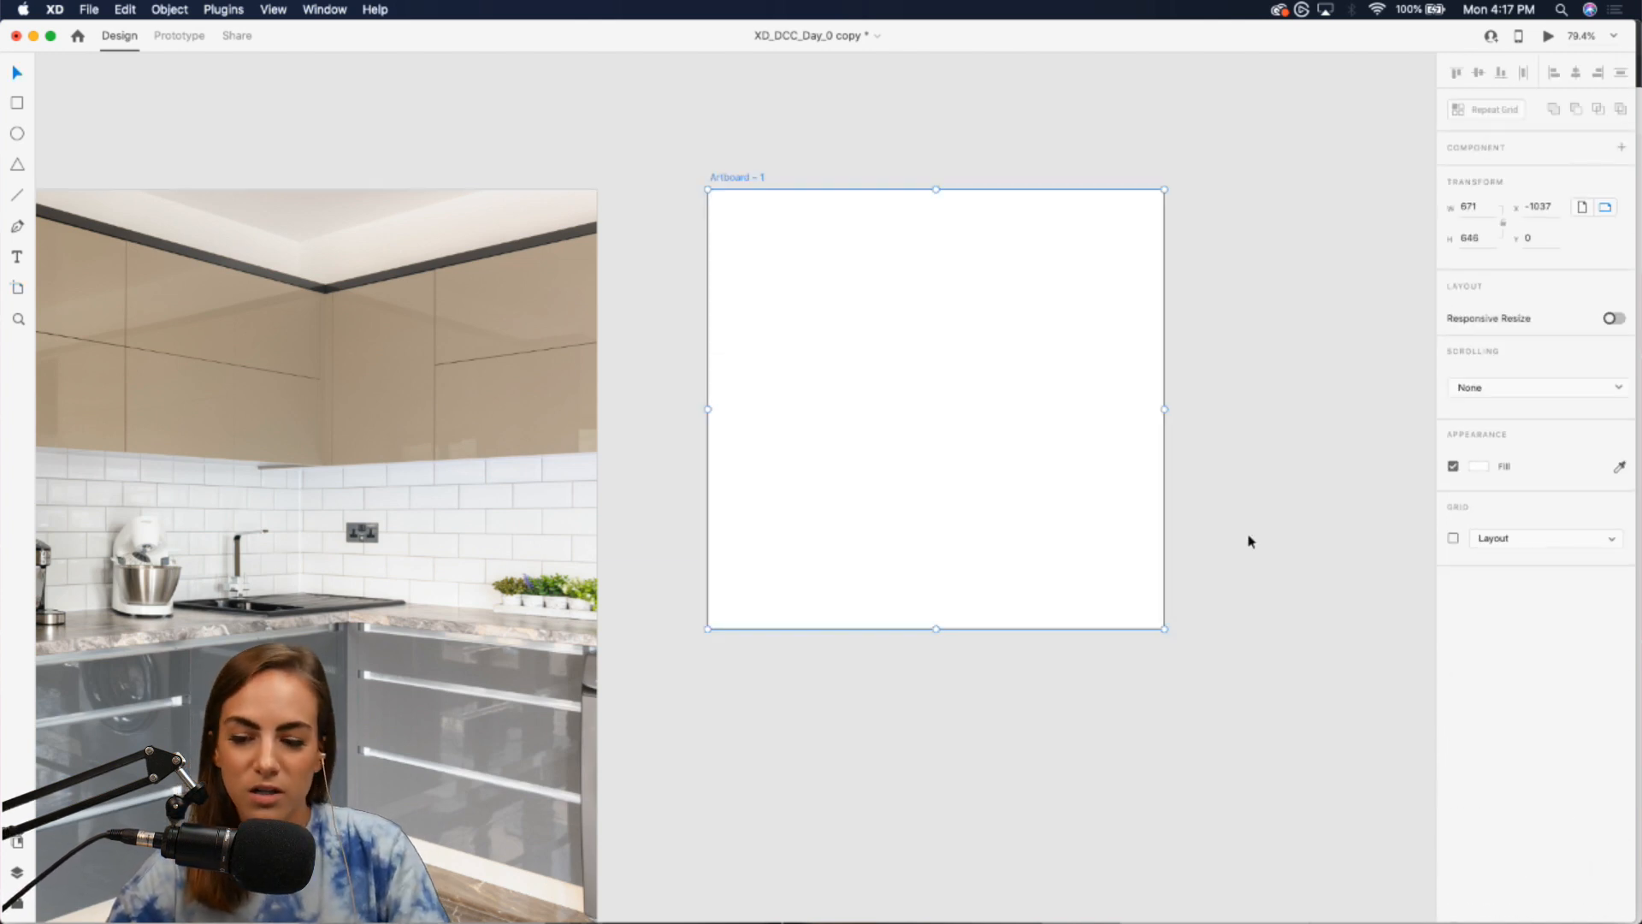
pyautogui.press('a')
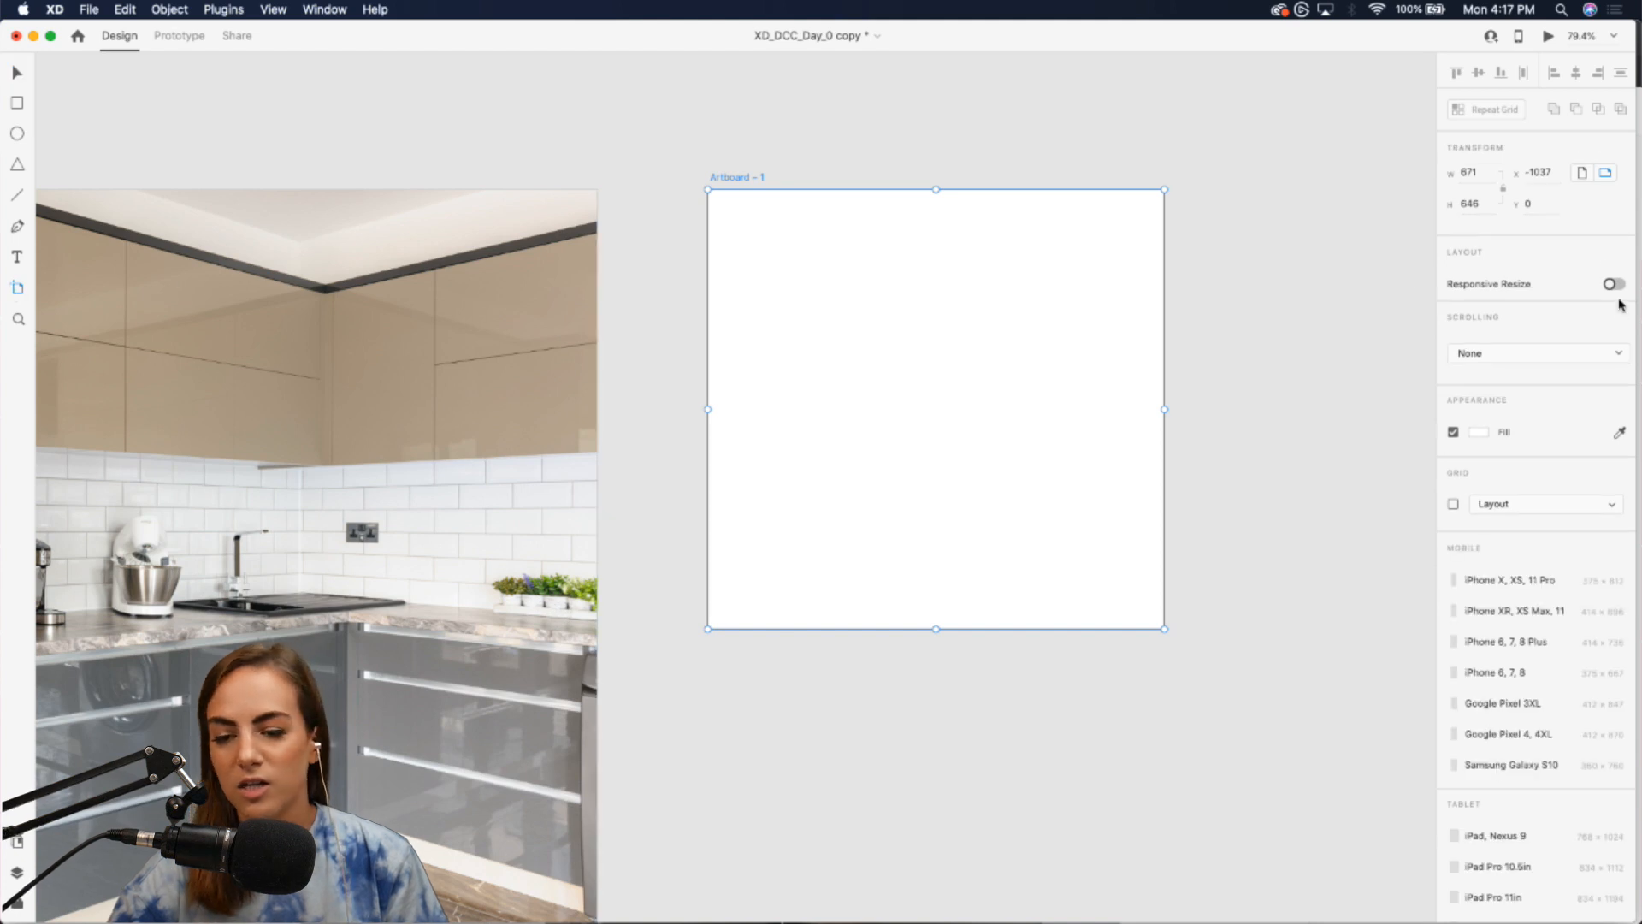
pyautogui.scroll(-10, 1553, 772)
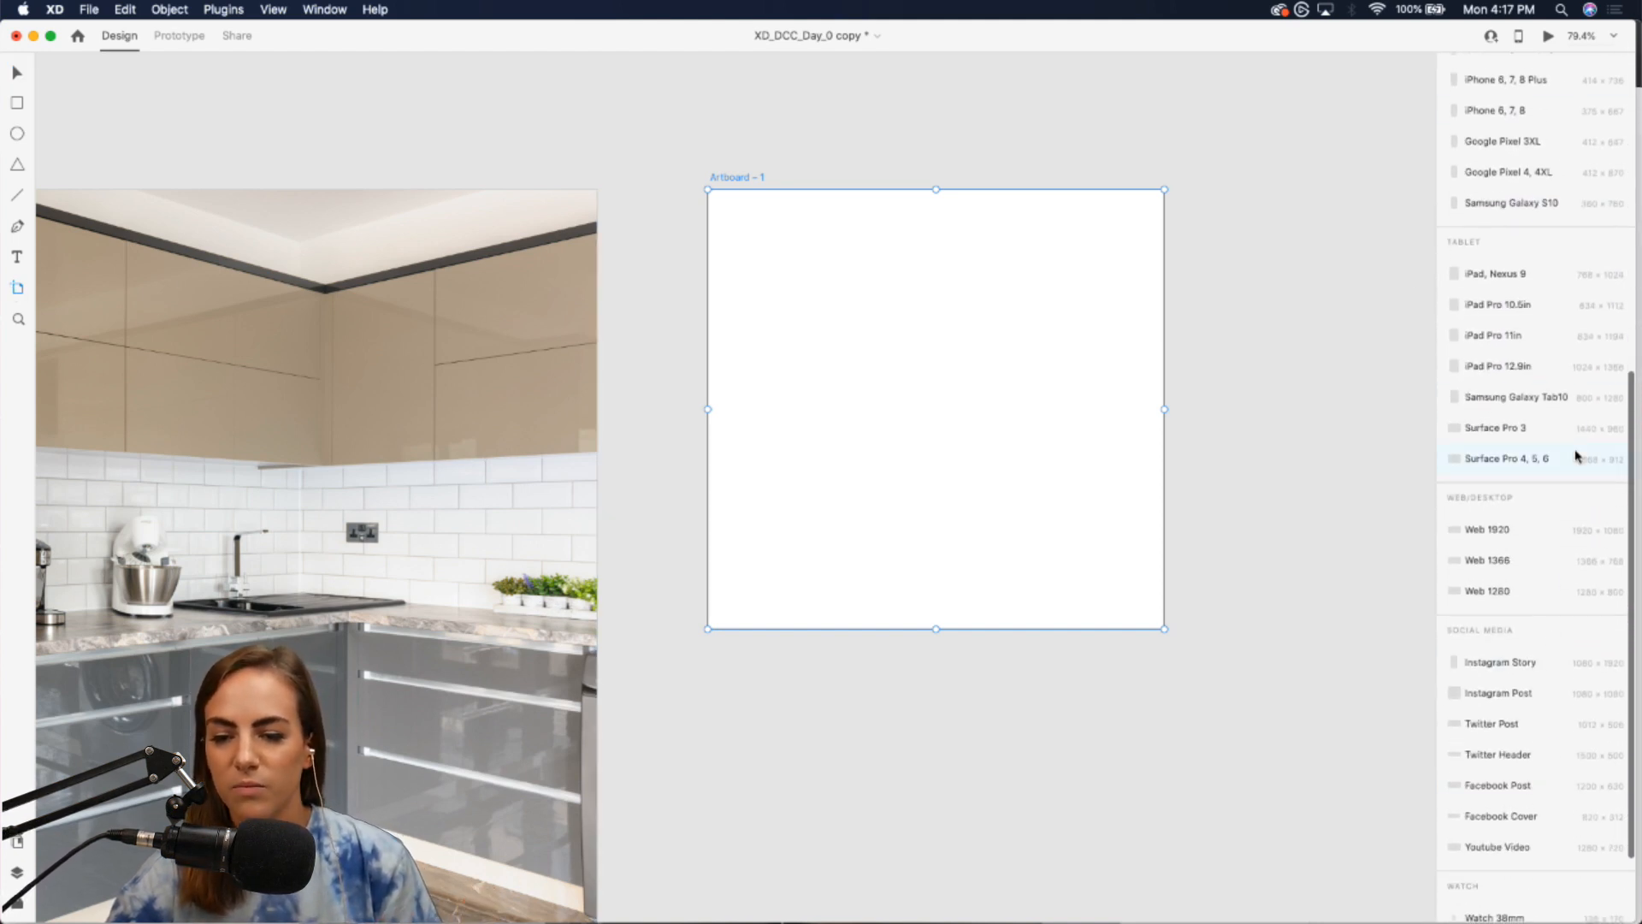
# - Rename the new blank artboard as "Artboard 1"
pyautogui.click(746, 175)
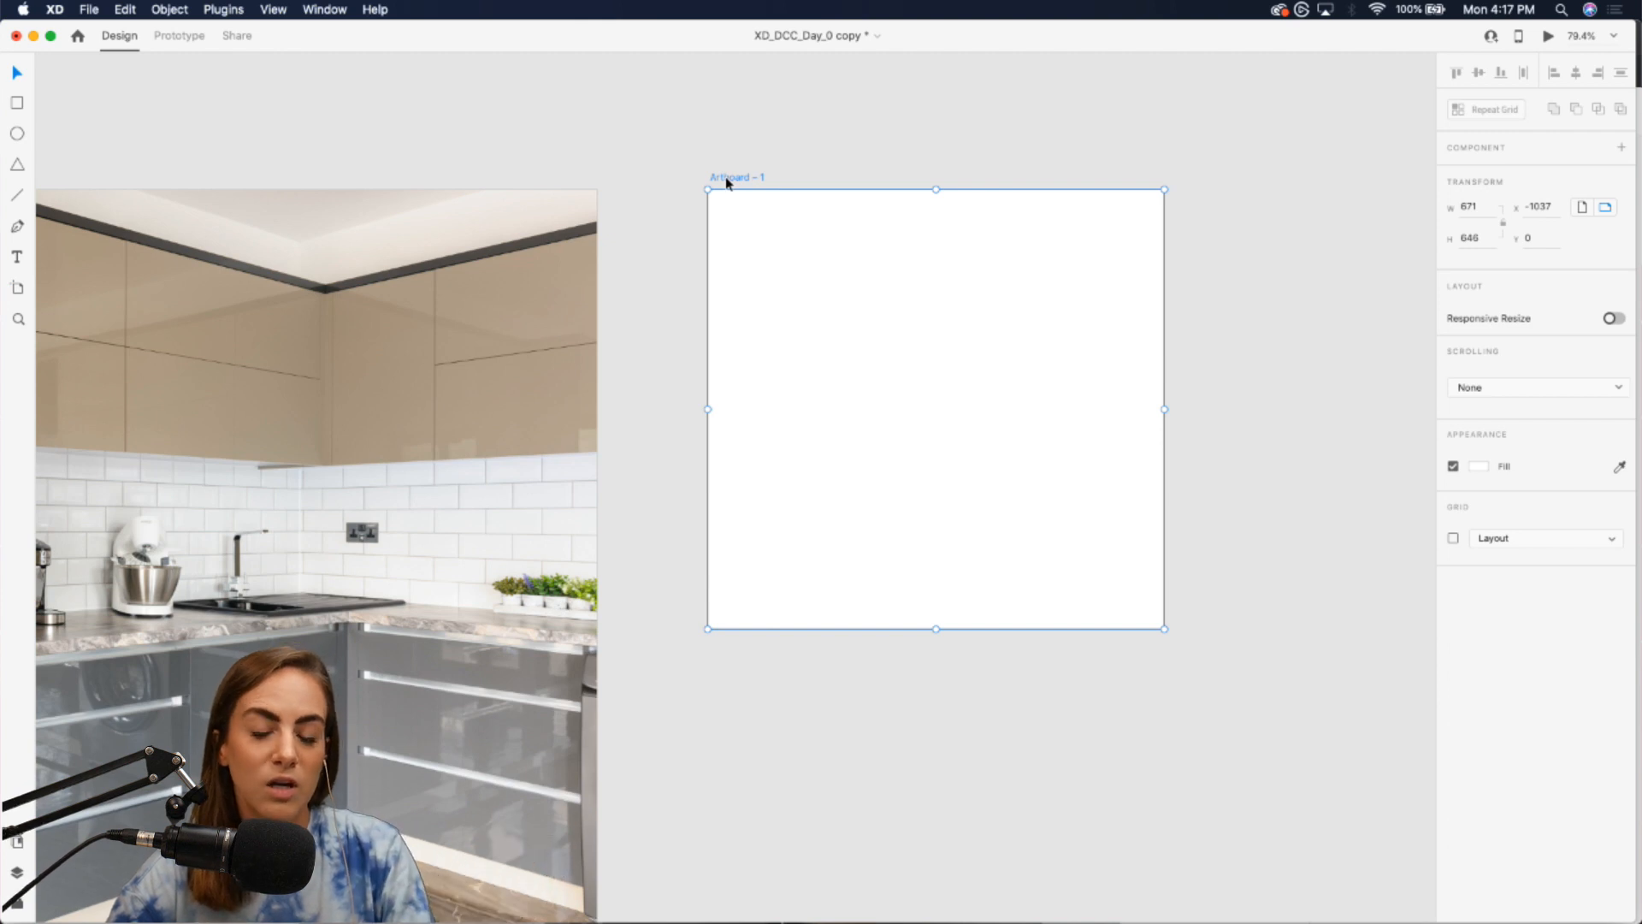
pyautogui.doubleClick(727, 178)
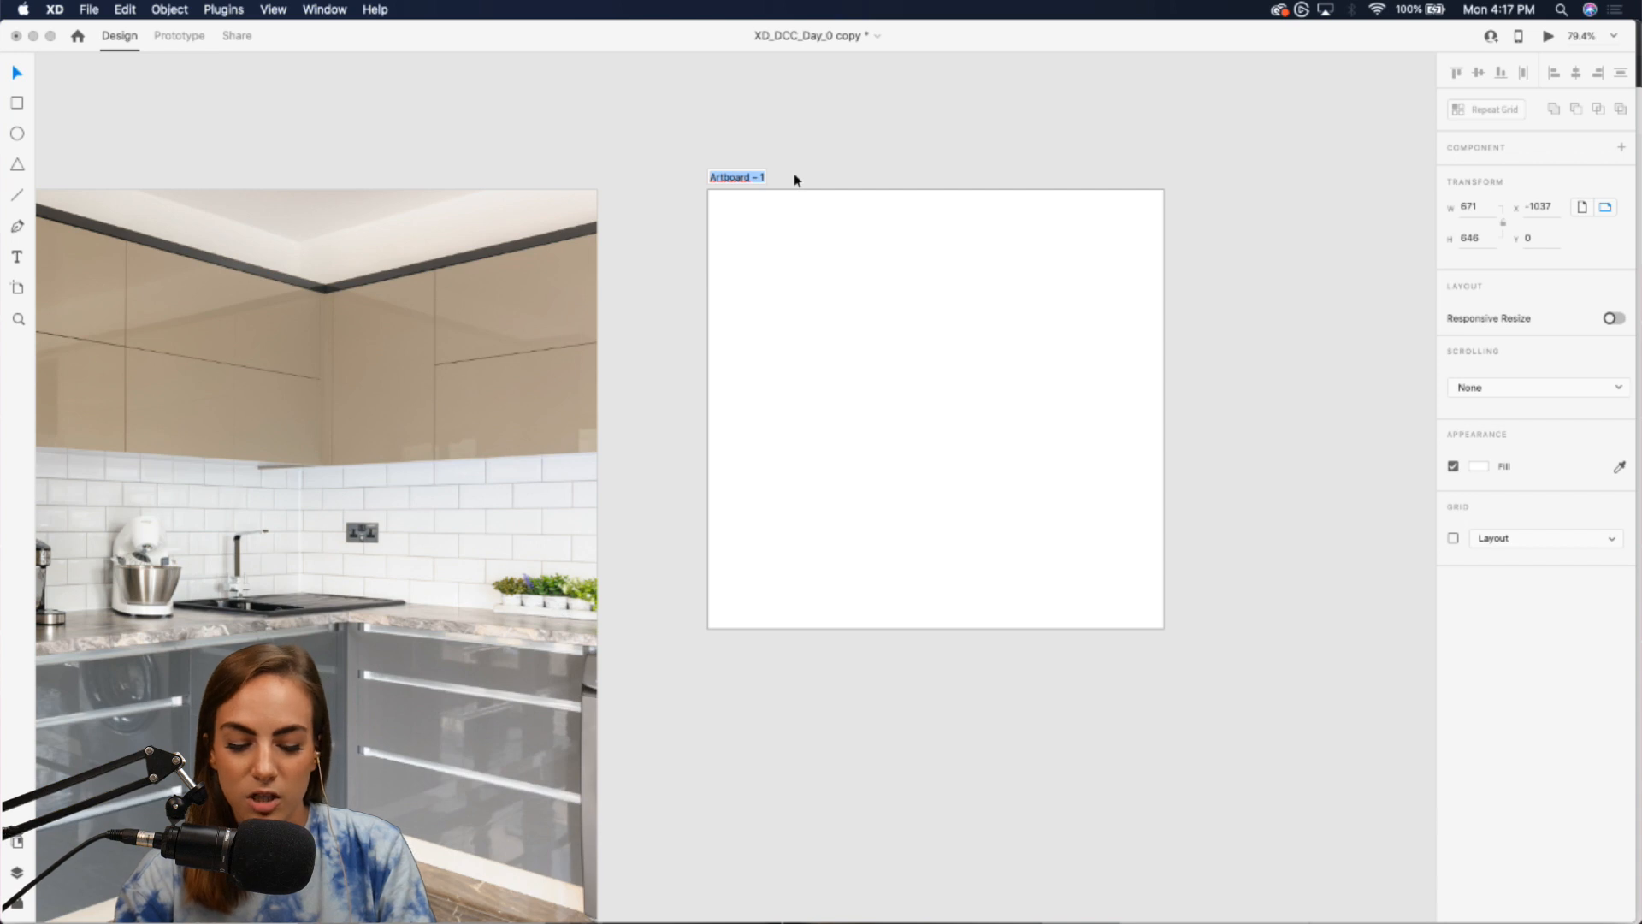
pyautogui.write('artboar')
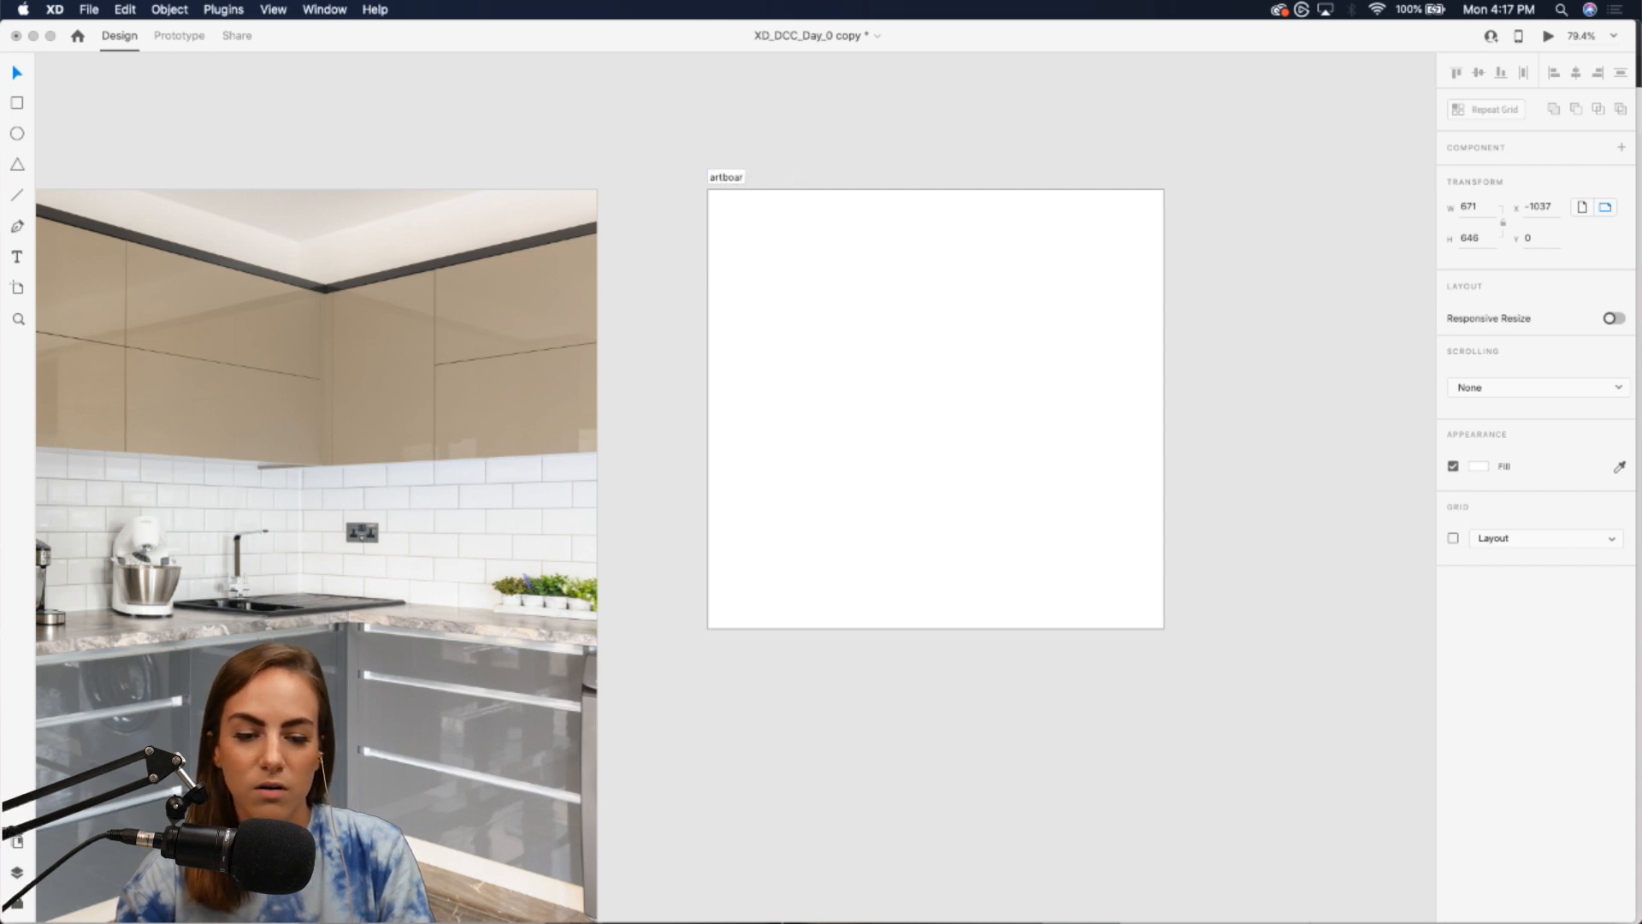
pyautogui.write('d 1')
pyautogui.press('Return')
pyautogui.click(919, 148)
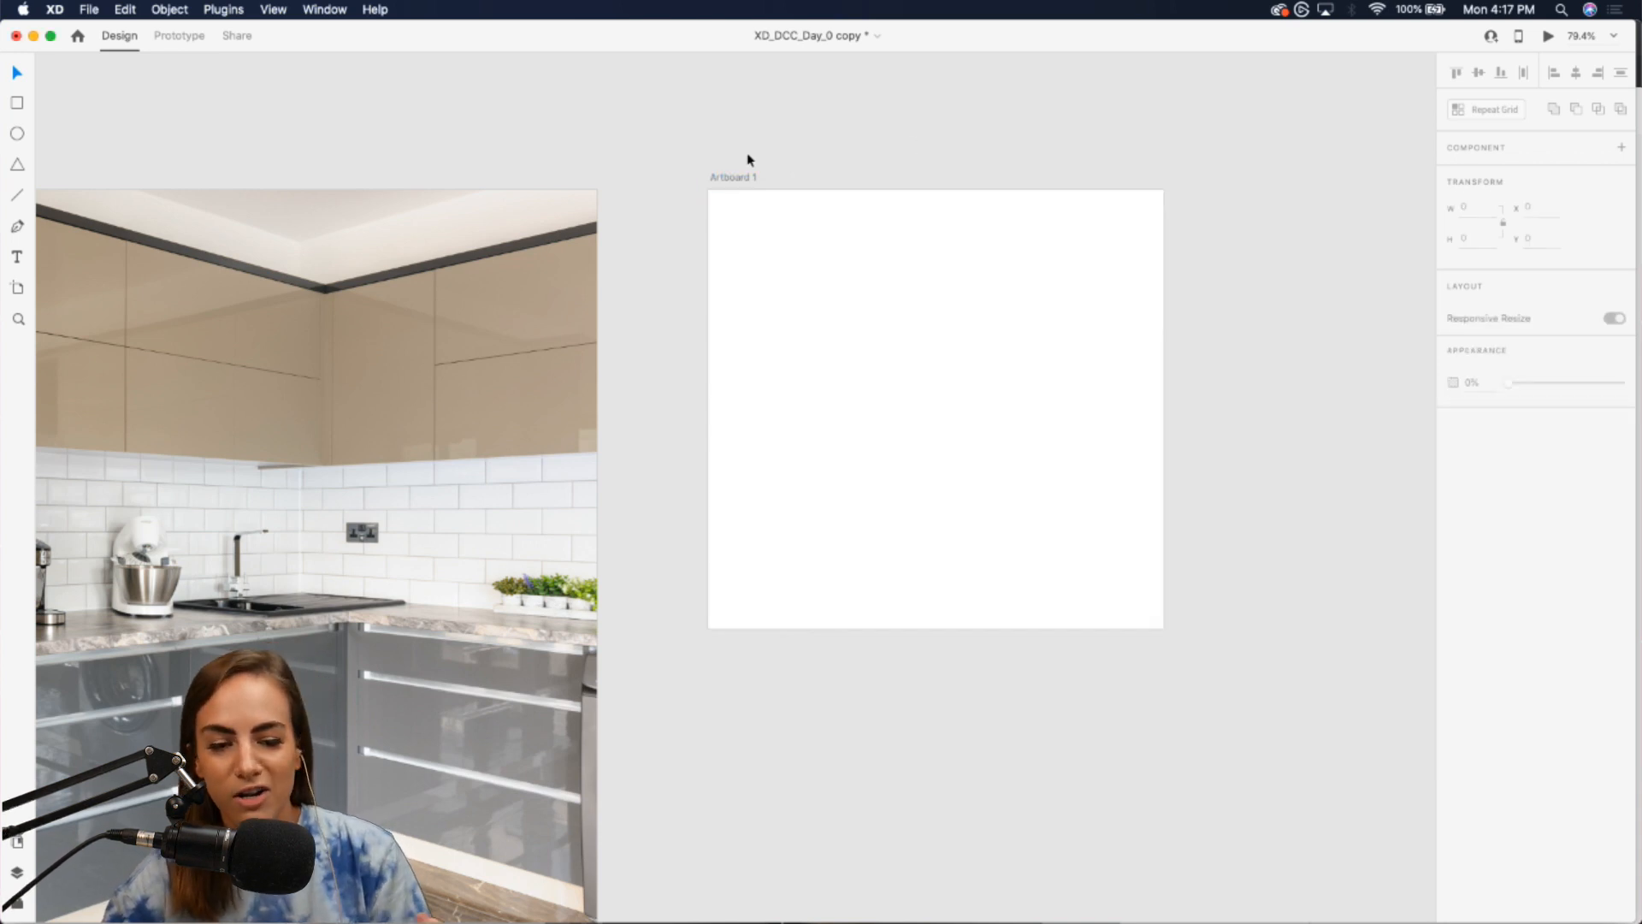
# - Delete the blank artboard beside the kitchen image
pyautogui.click(729, 179)
pyautogui.press('Delete')
# - Remove the border from the white rectangle on the refrigerator's right door
pyautogui.scroll(-2, 730, 202)
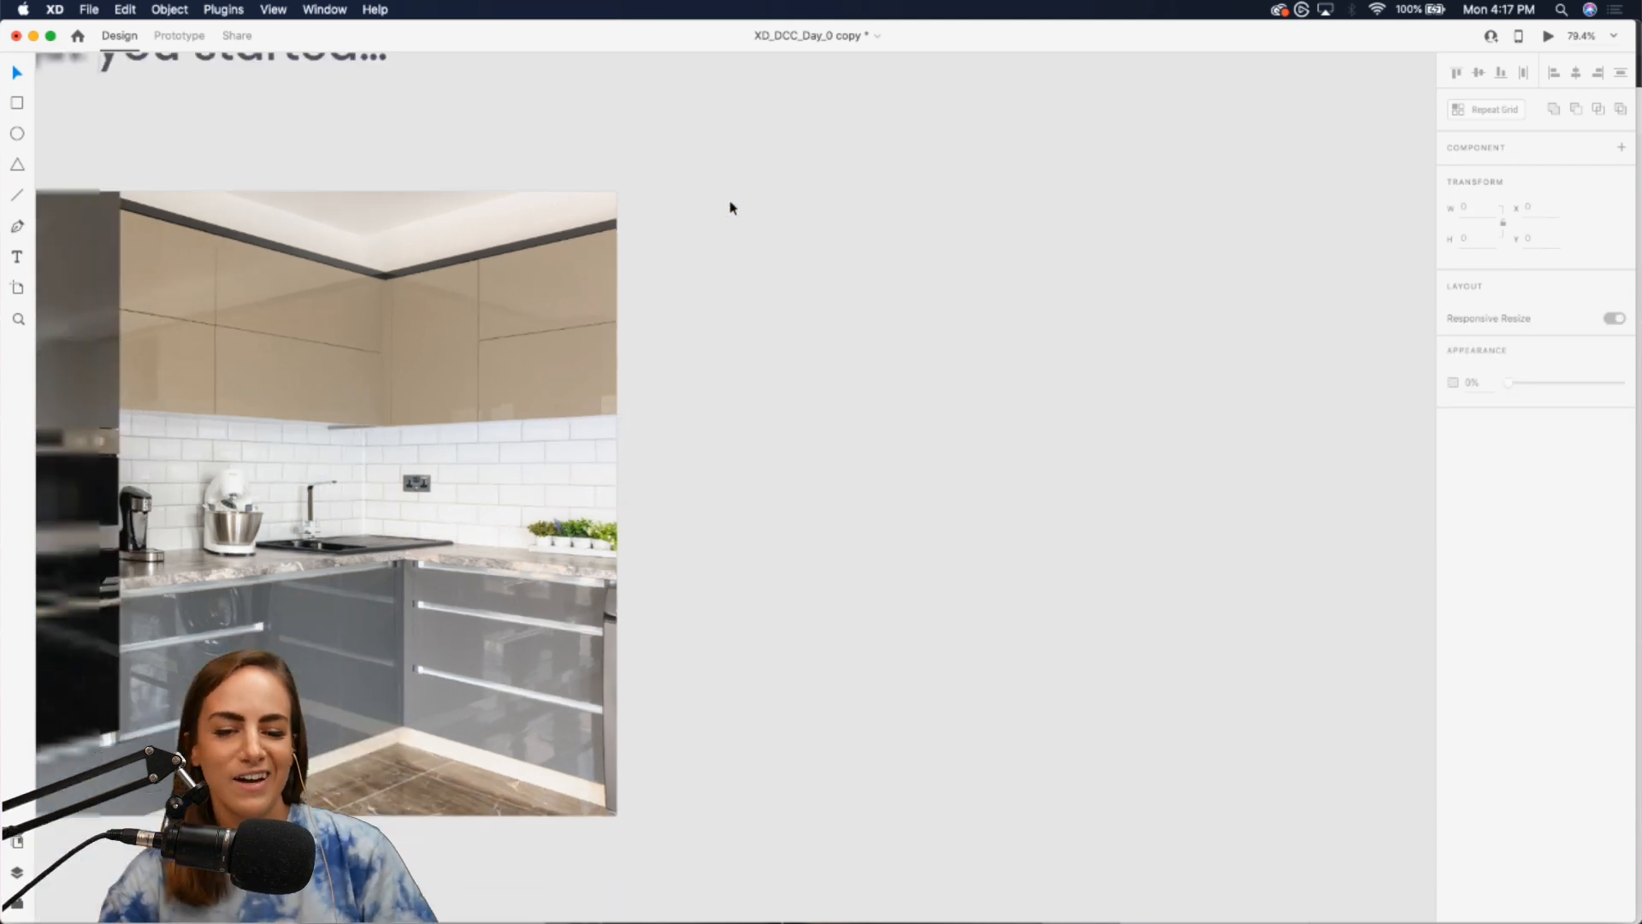
pyautogui.hscroll(-3, 729, 205)
pyautogui.hscroll(-6, 731, 202)
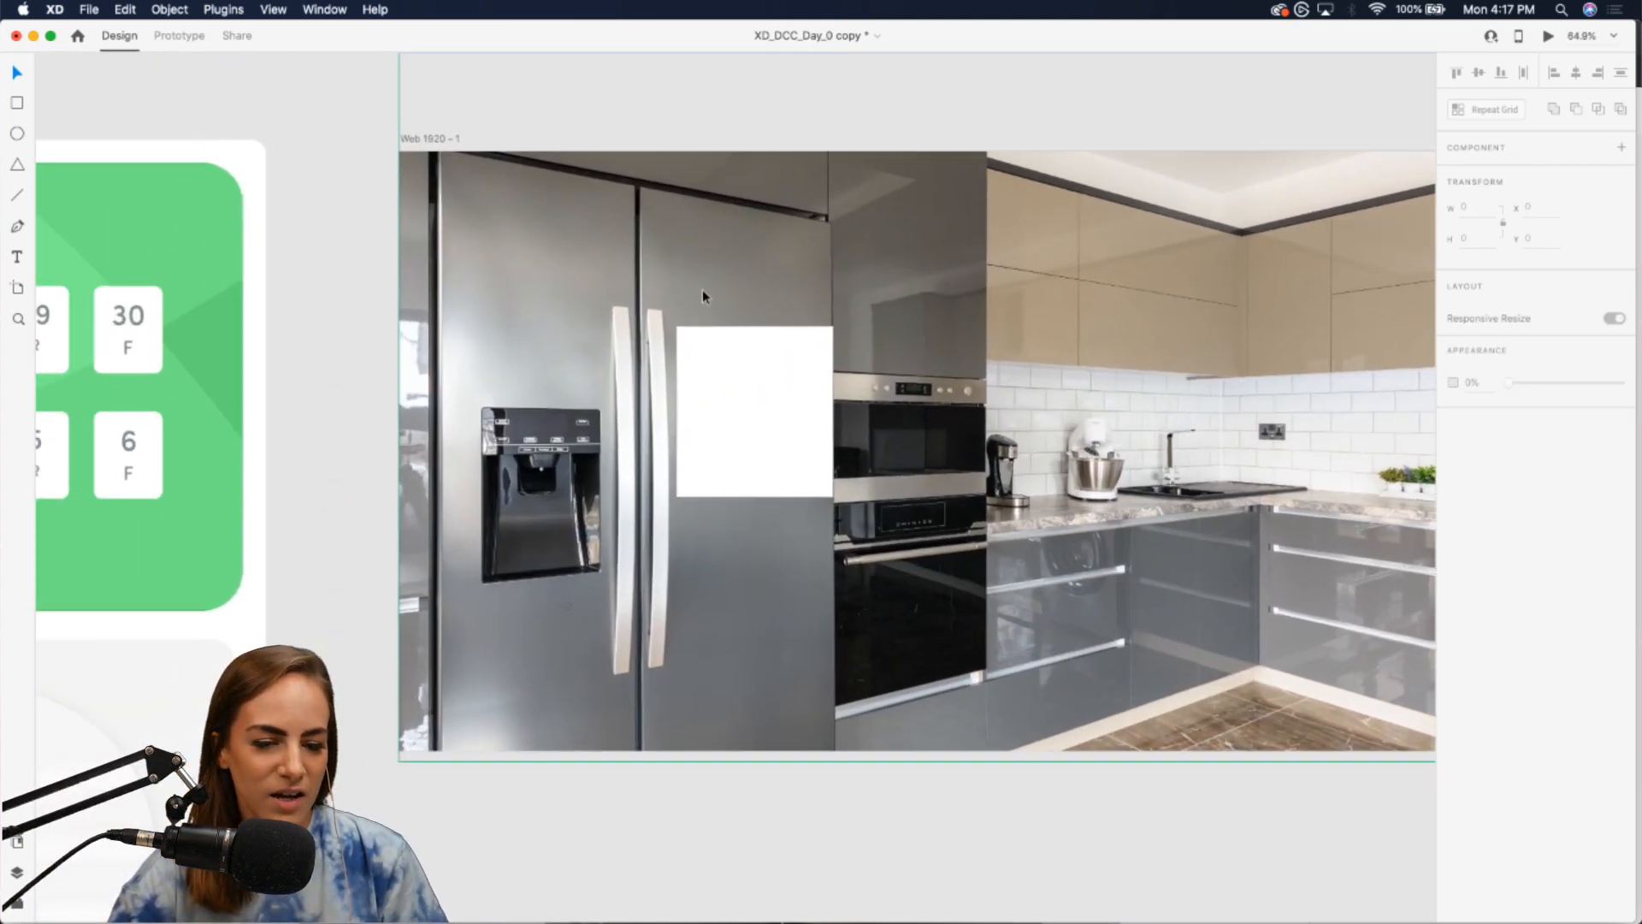
pyautogui.scroll(5, 701, 289)
pyautogui.scroll(-2, 703, 295)
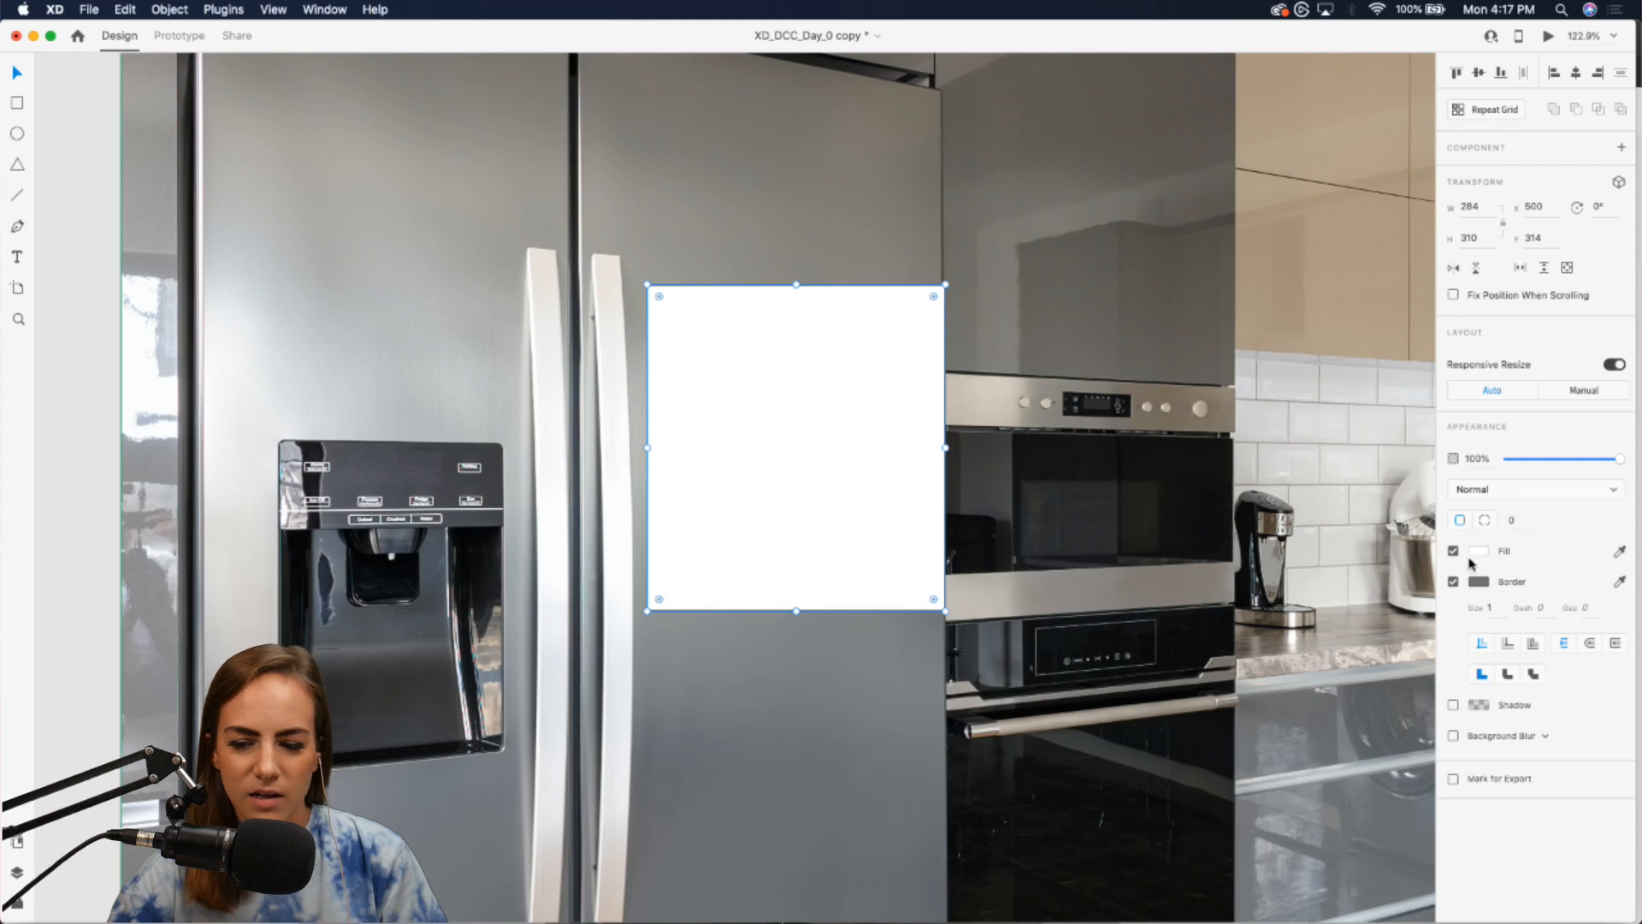
pyautogui.click(1453, 582)
pyautogui.scroll(3, 568, 451)
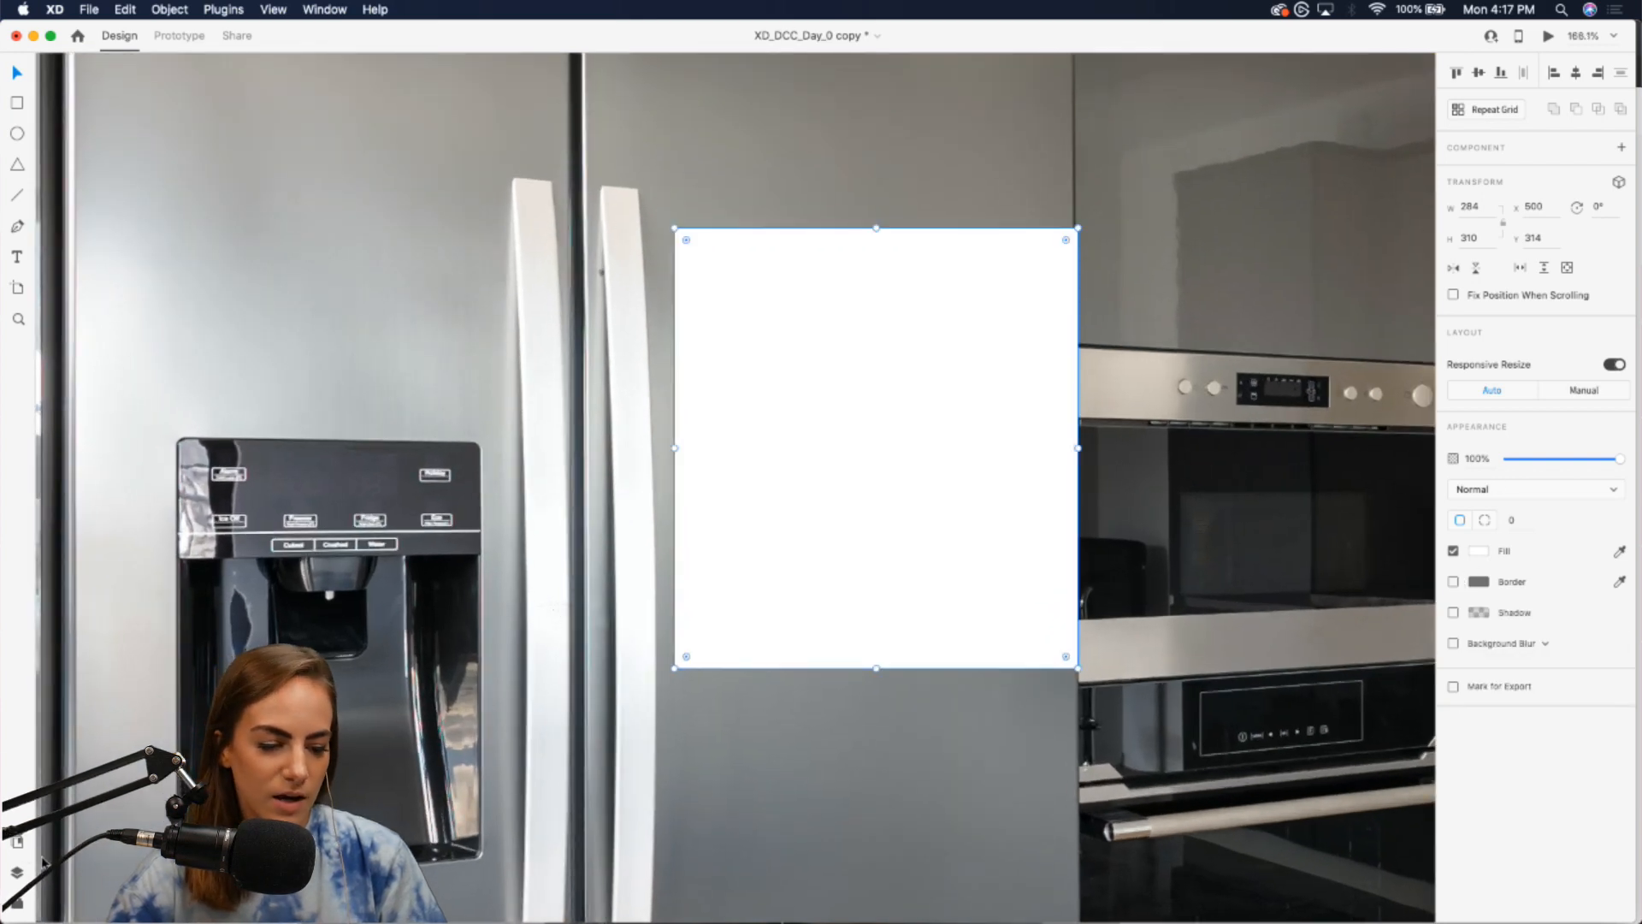
# - Open the Document Assets library and look through its colors, character styles and components
pyautogui.click(18, 842)
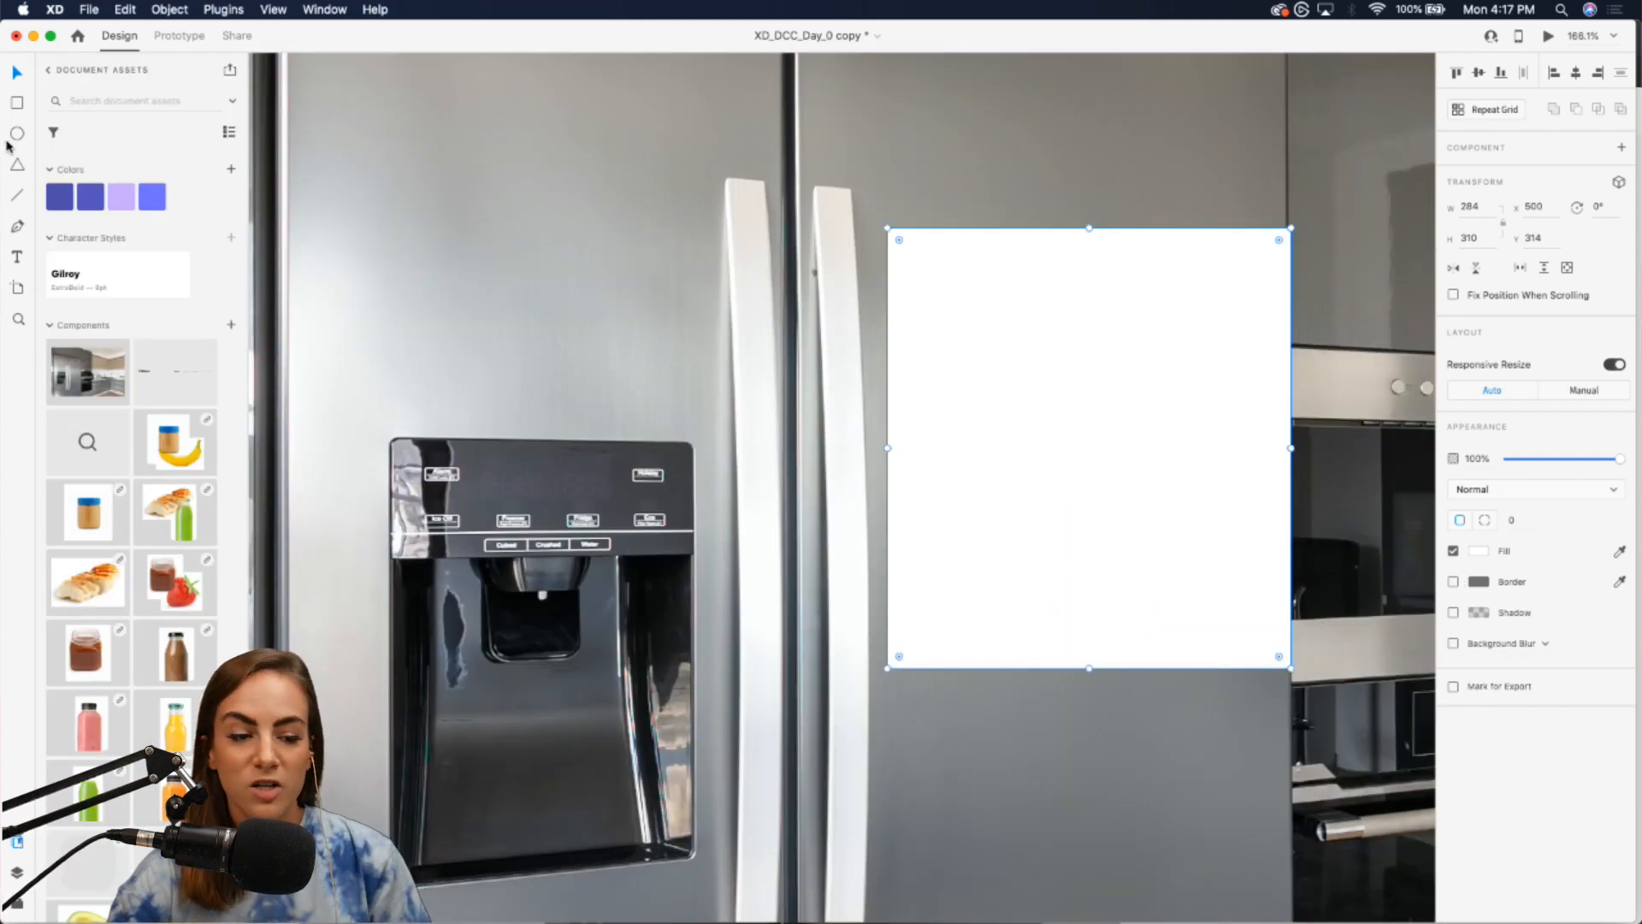
pyautogui.click(48, 69)
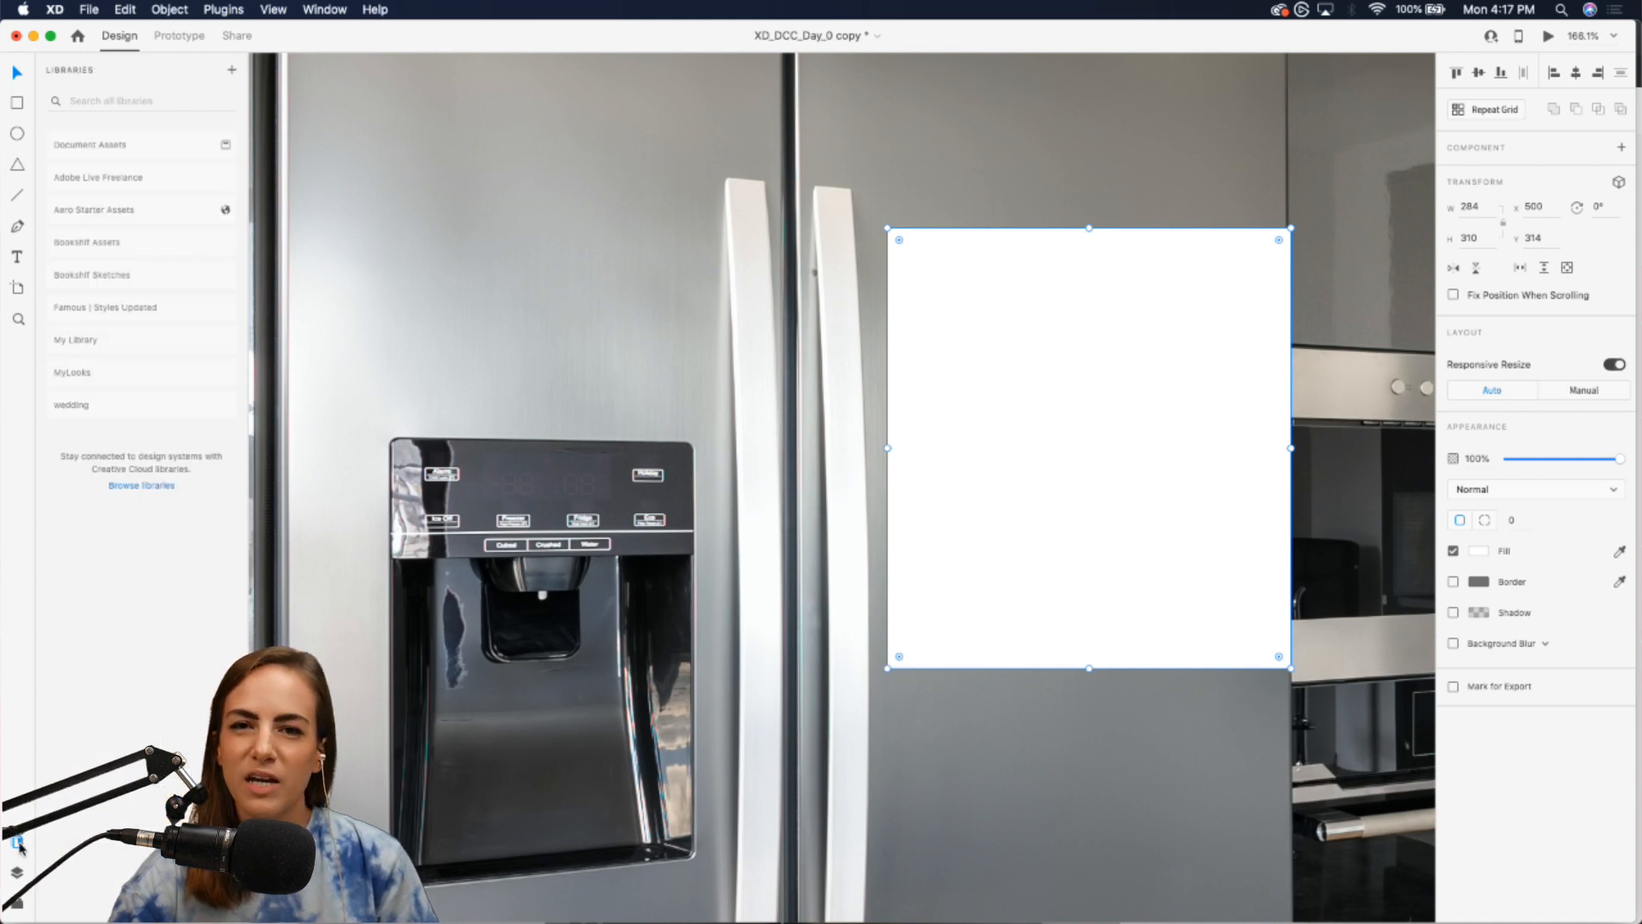
pyautogui.click(127, 144)
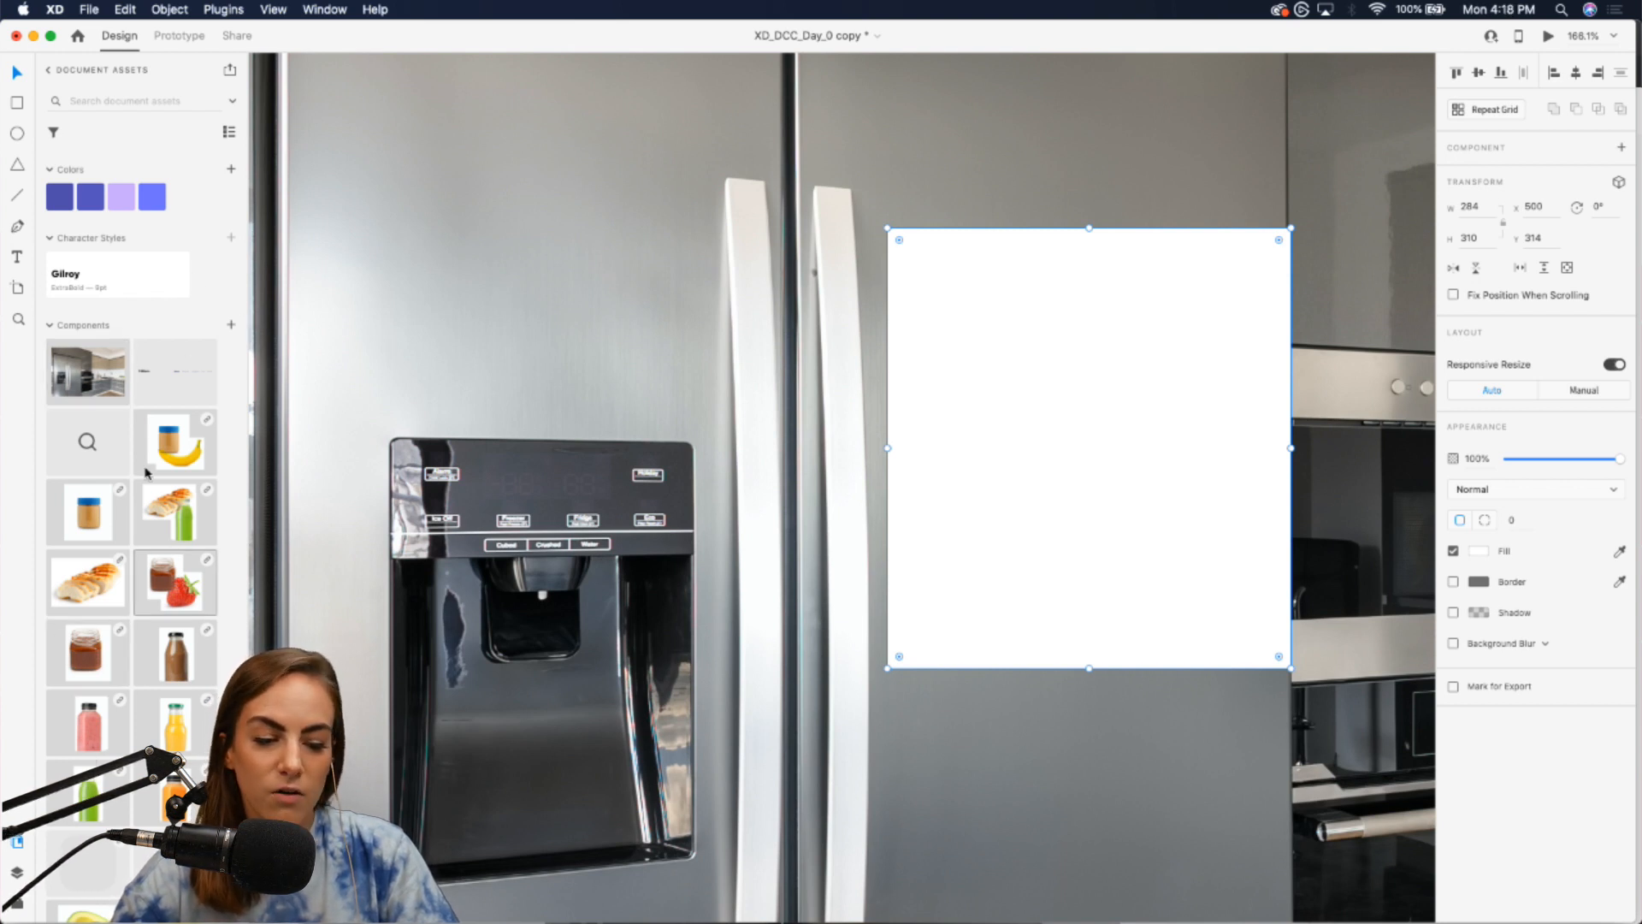
pyautogui.scroll(-1, 125, 383)
pyautogui.scroll(-5, 126, 384)
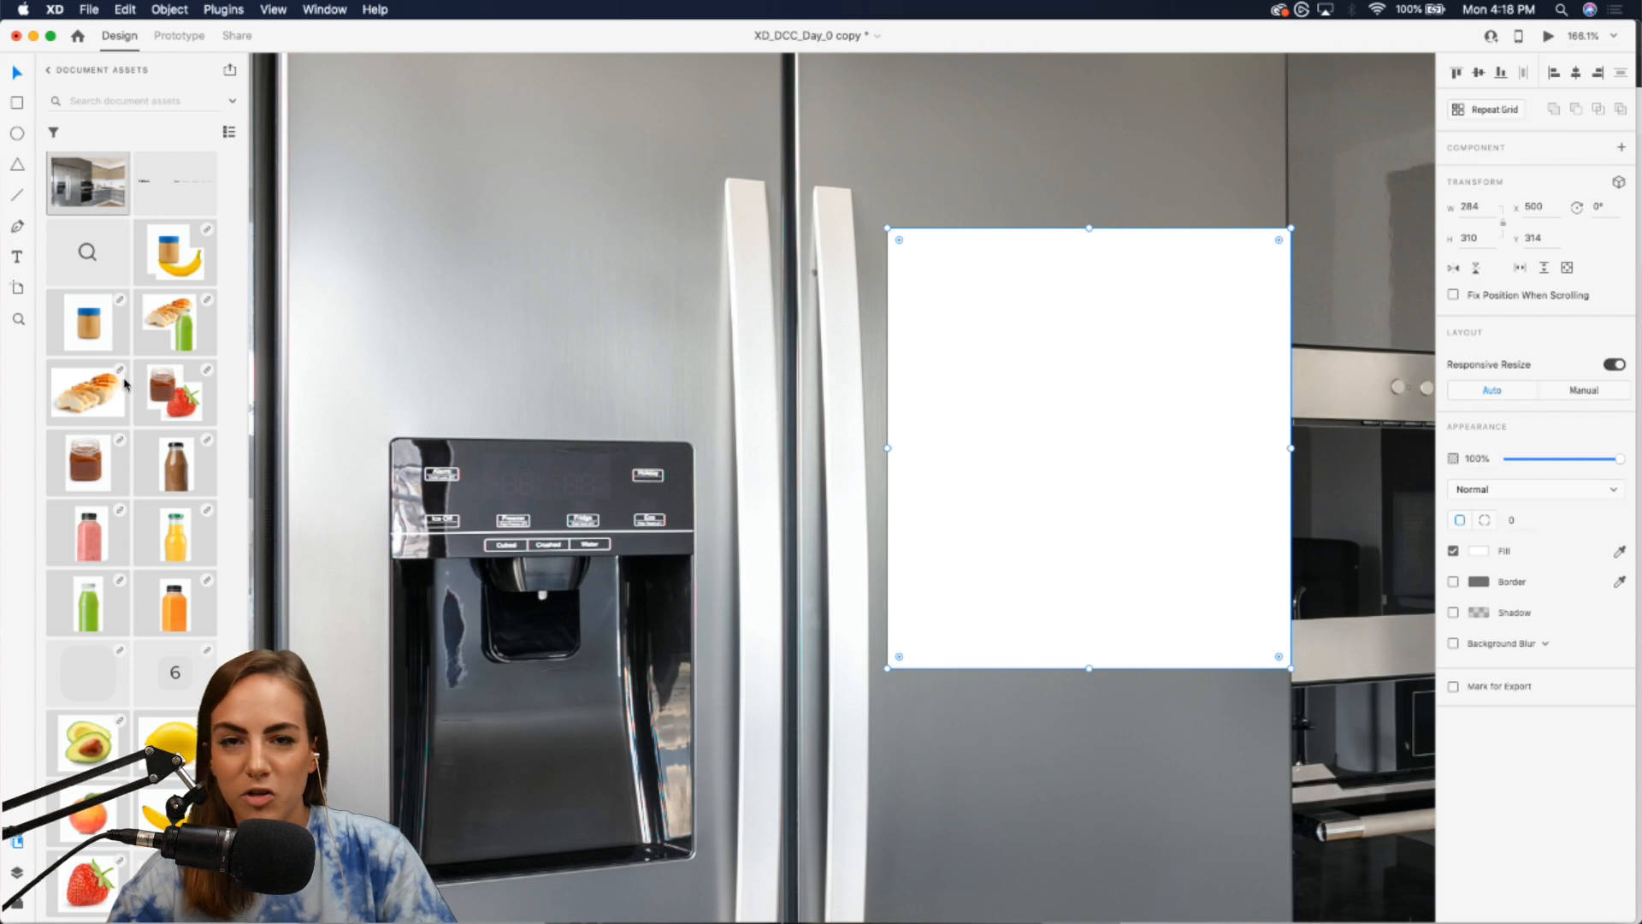
pyautogui.scroll(5, 126, 384)
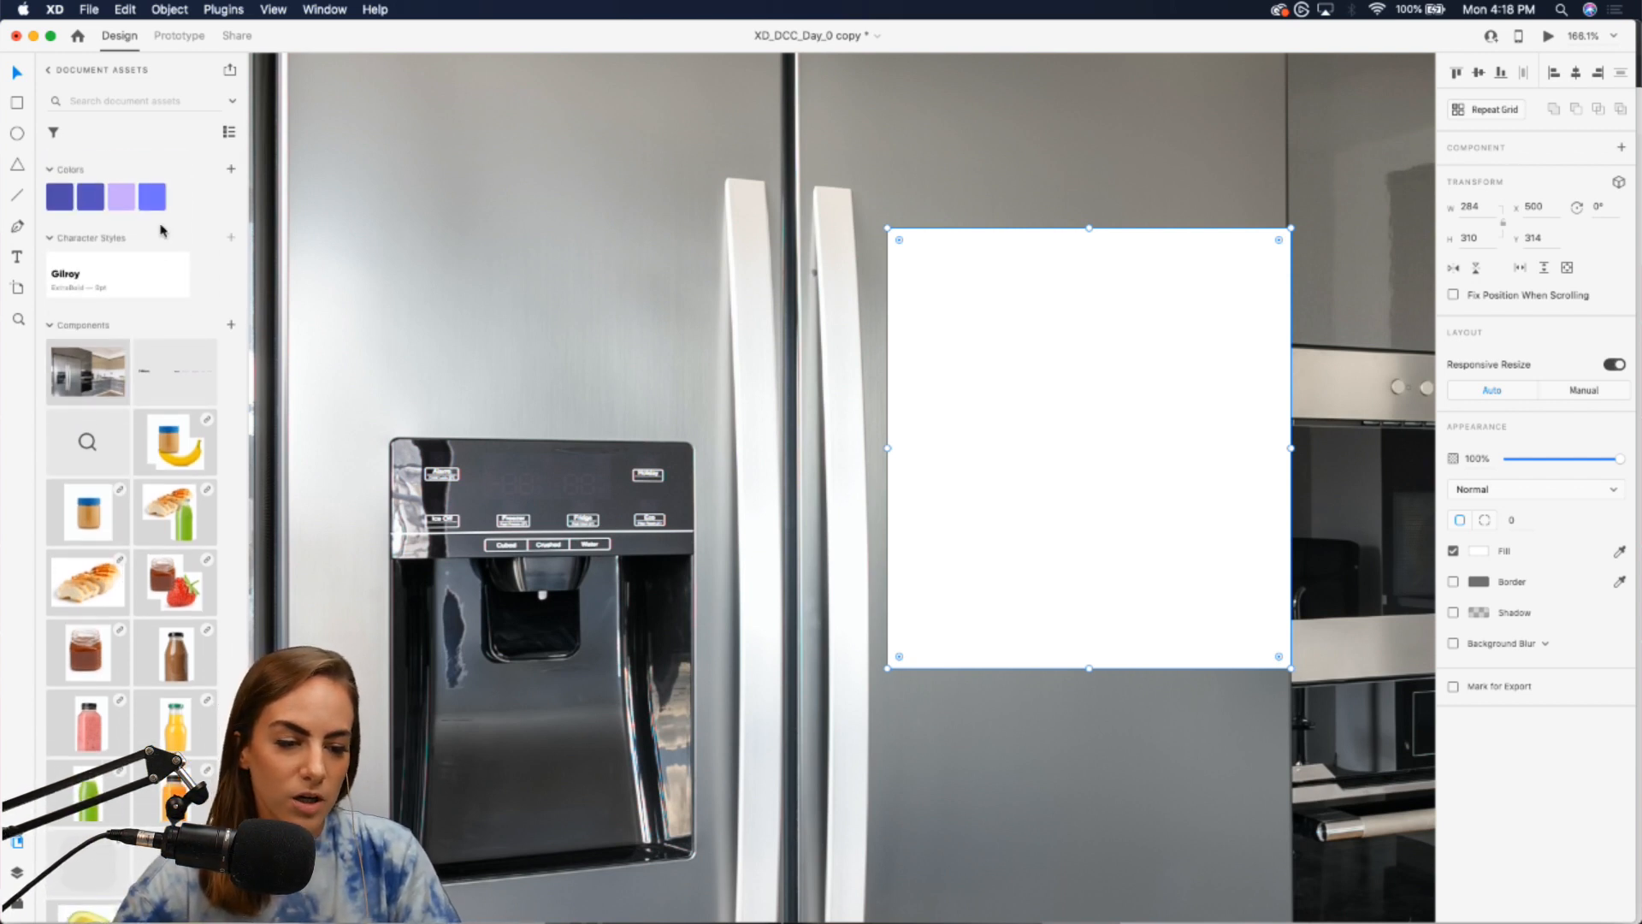
# - Return to the list of libraries and open Adobe Live Freelance to view its graphics
pyautogui.click(49, 72)
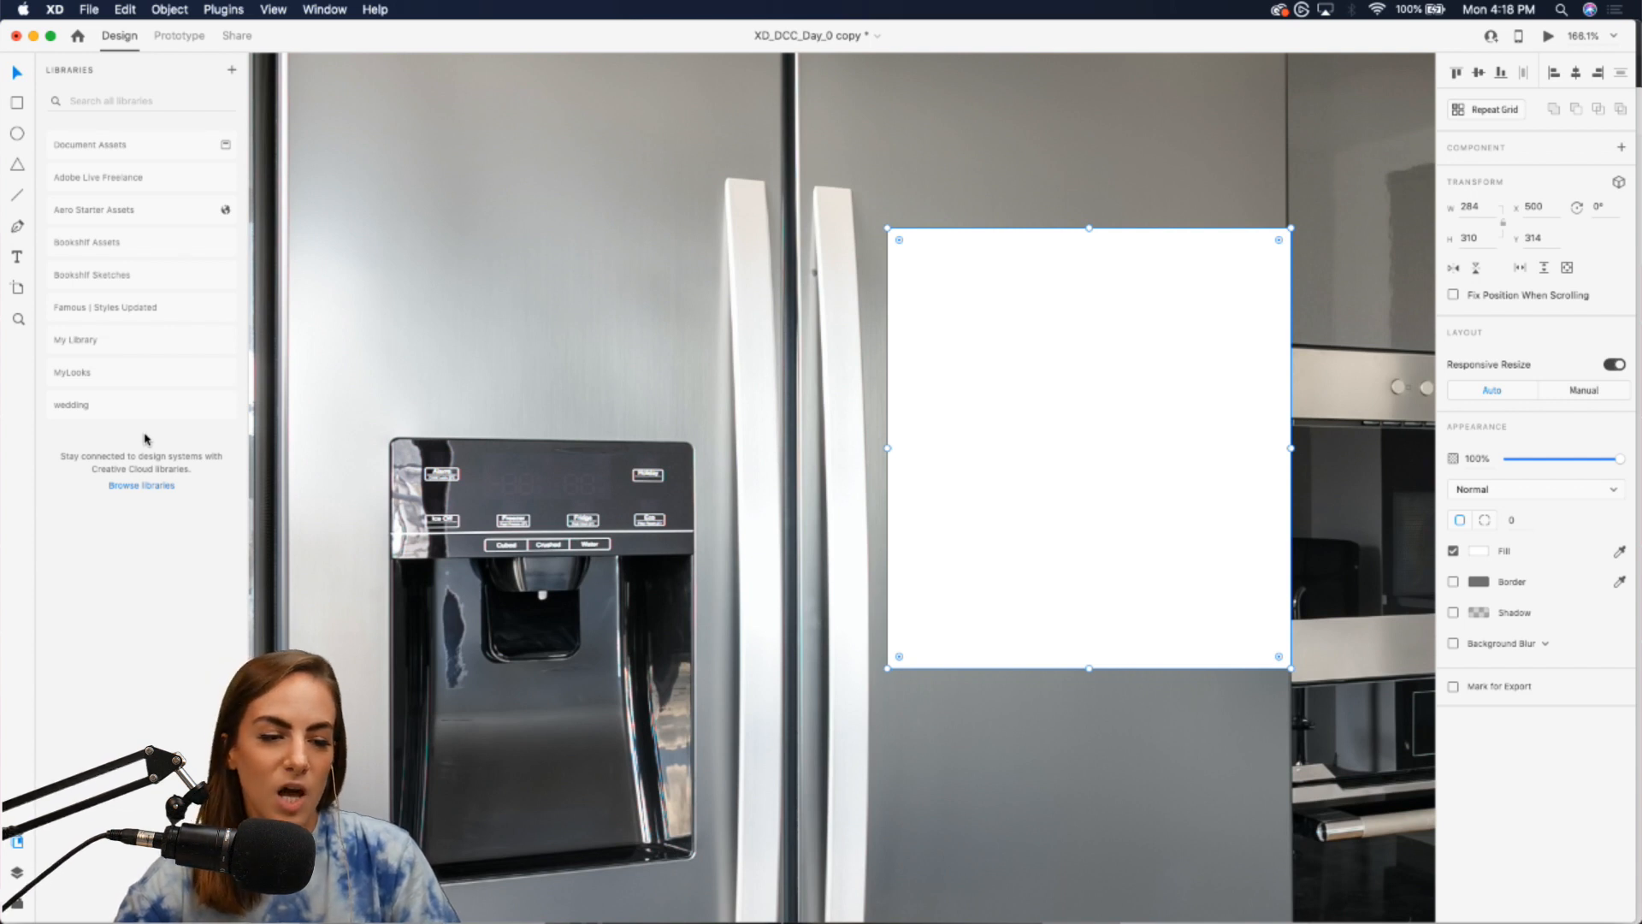
pyautogui.click(137, 187)
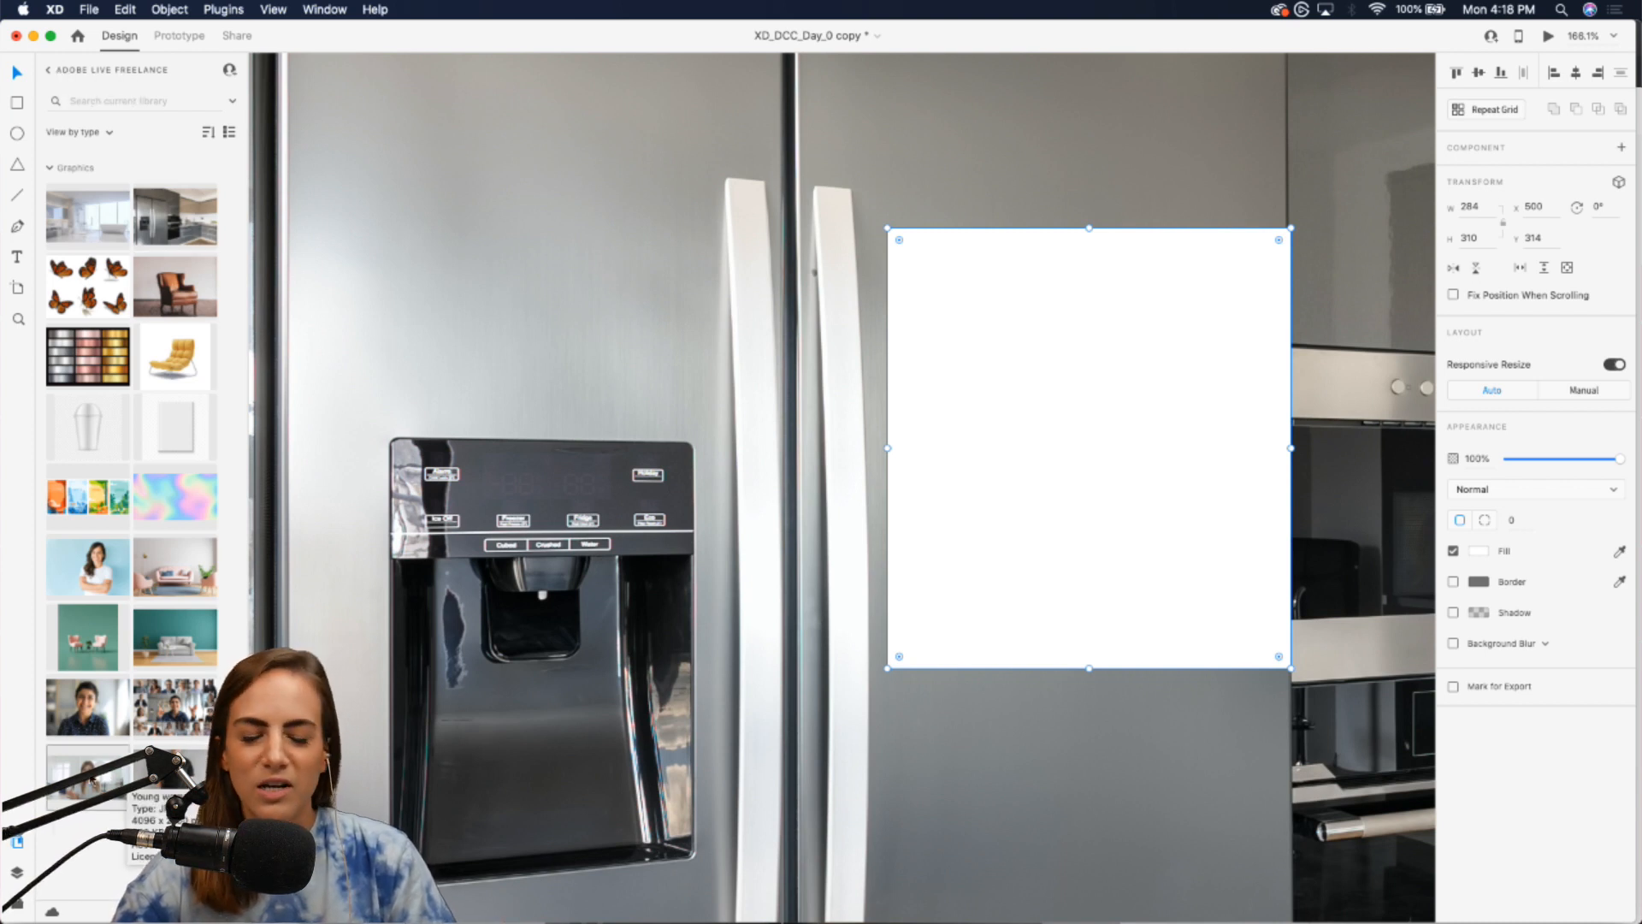
pyautogui.moveTo(64, 364)
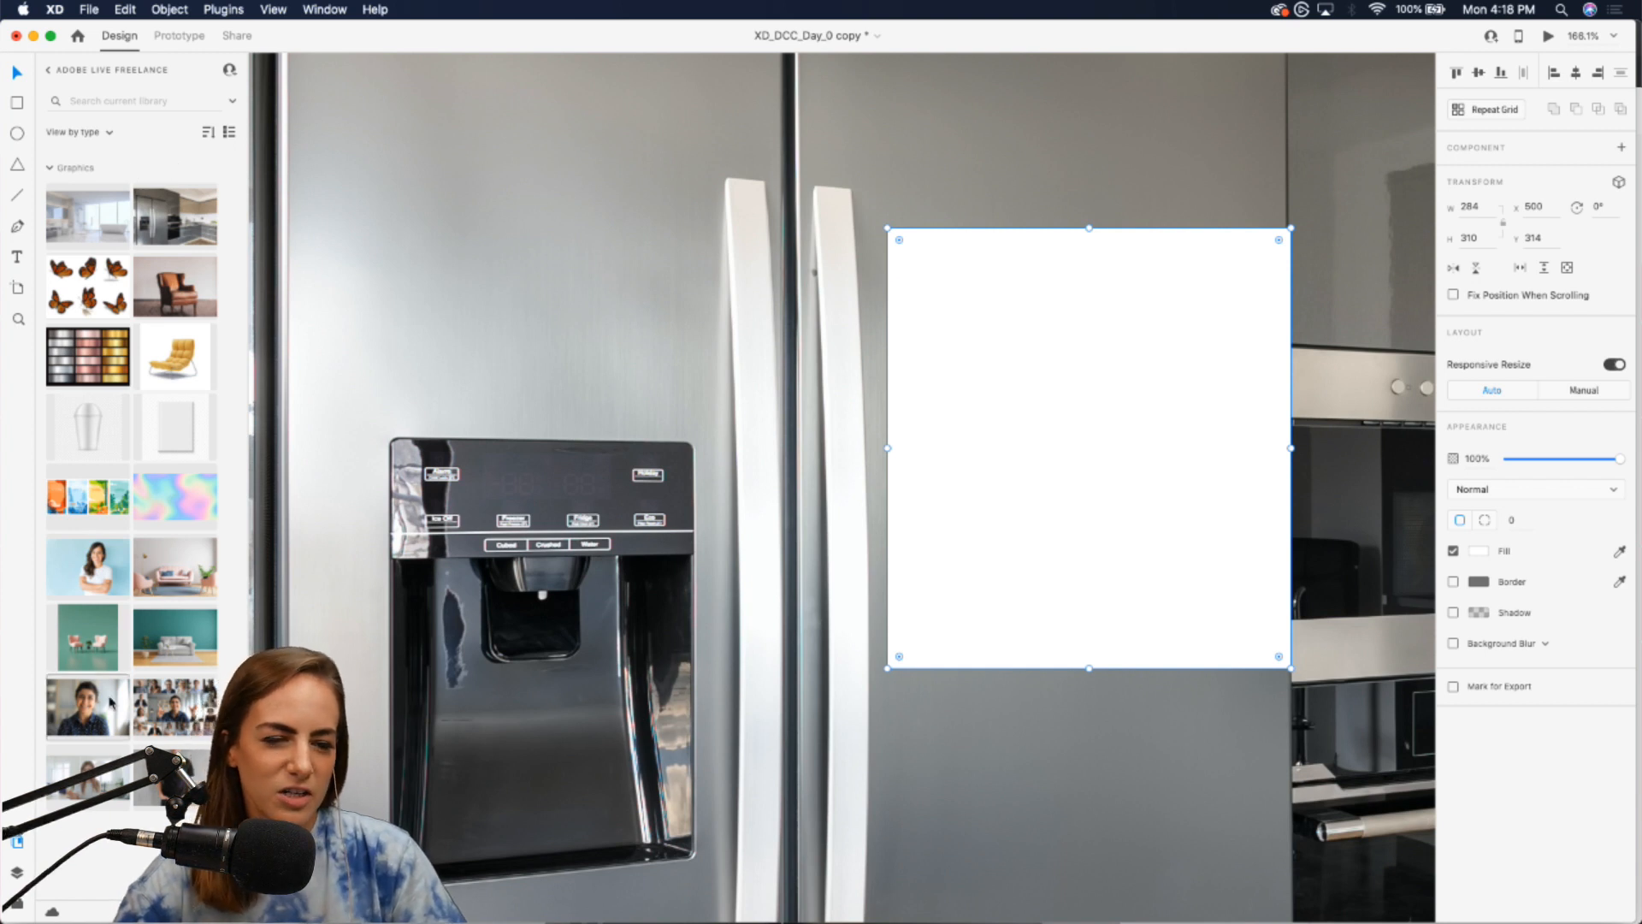
# - Return to the list of libraries and open Document Assets to browse its components
pyautogui.click(55, 73)
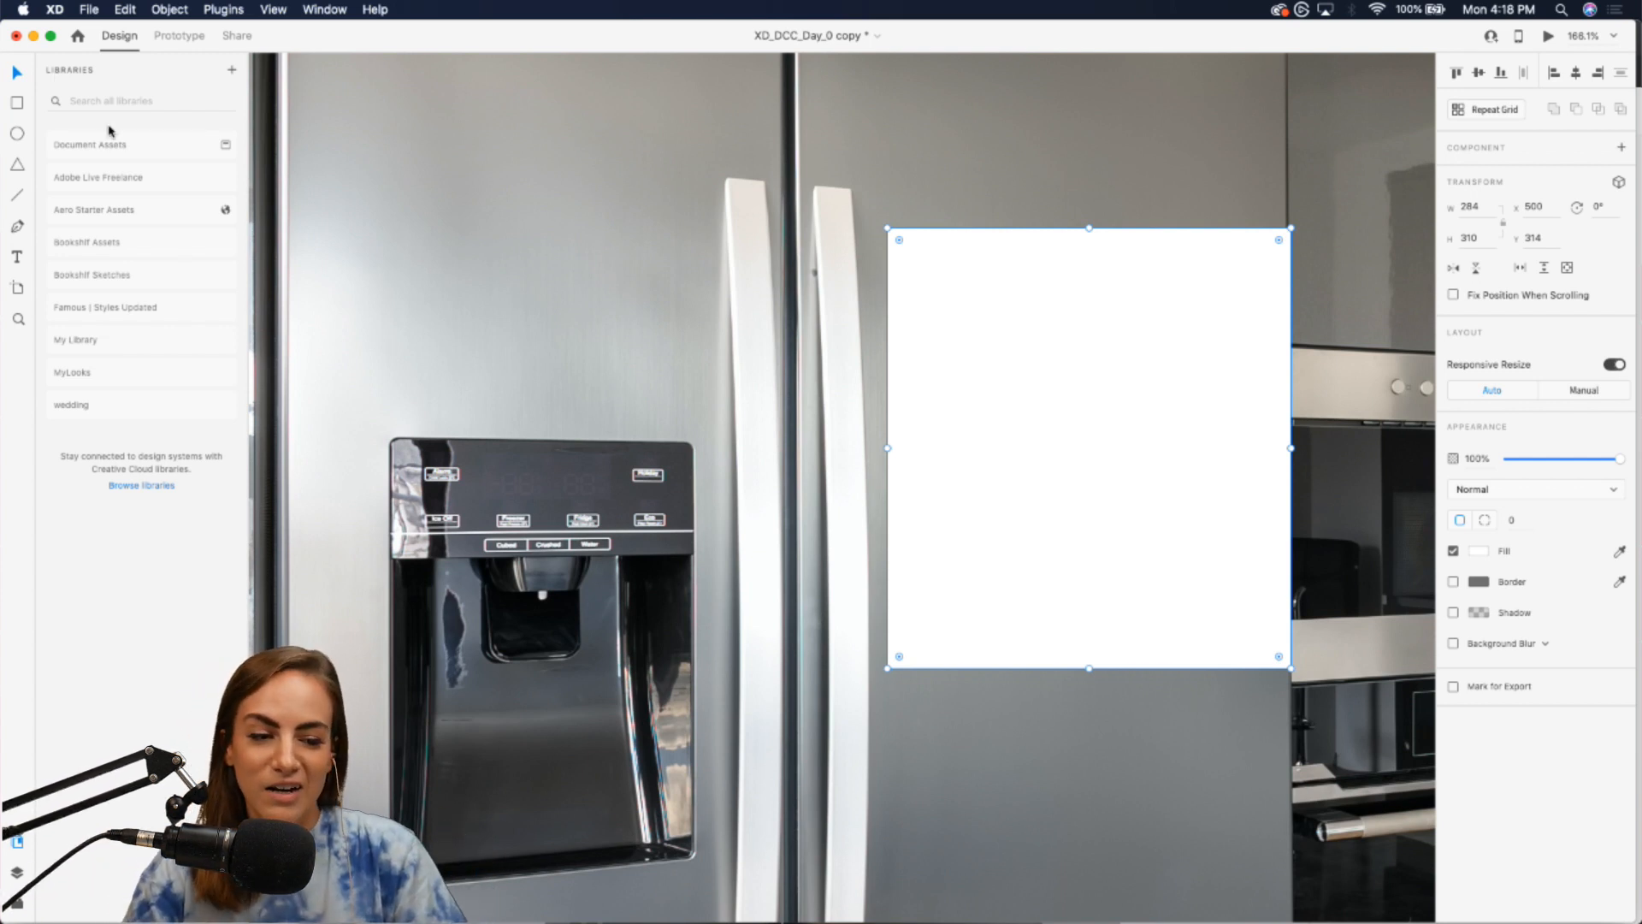
pyautogui.click(130, 146)
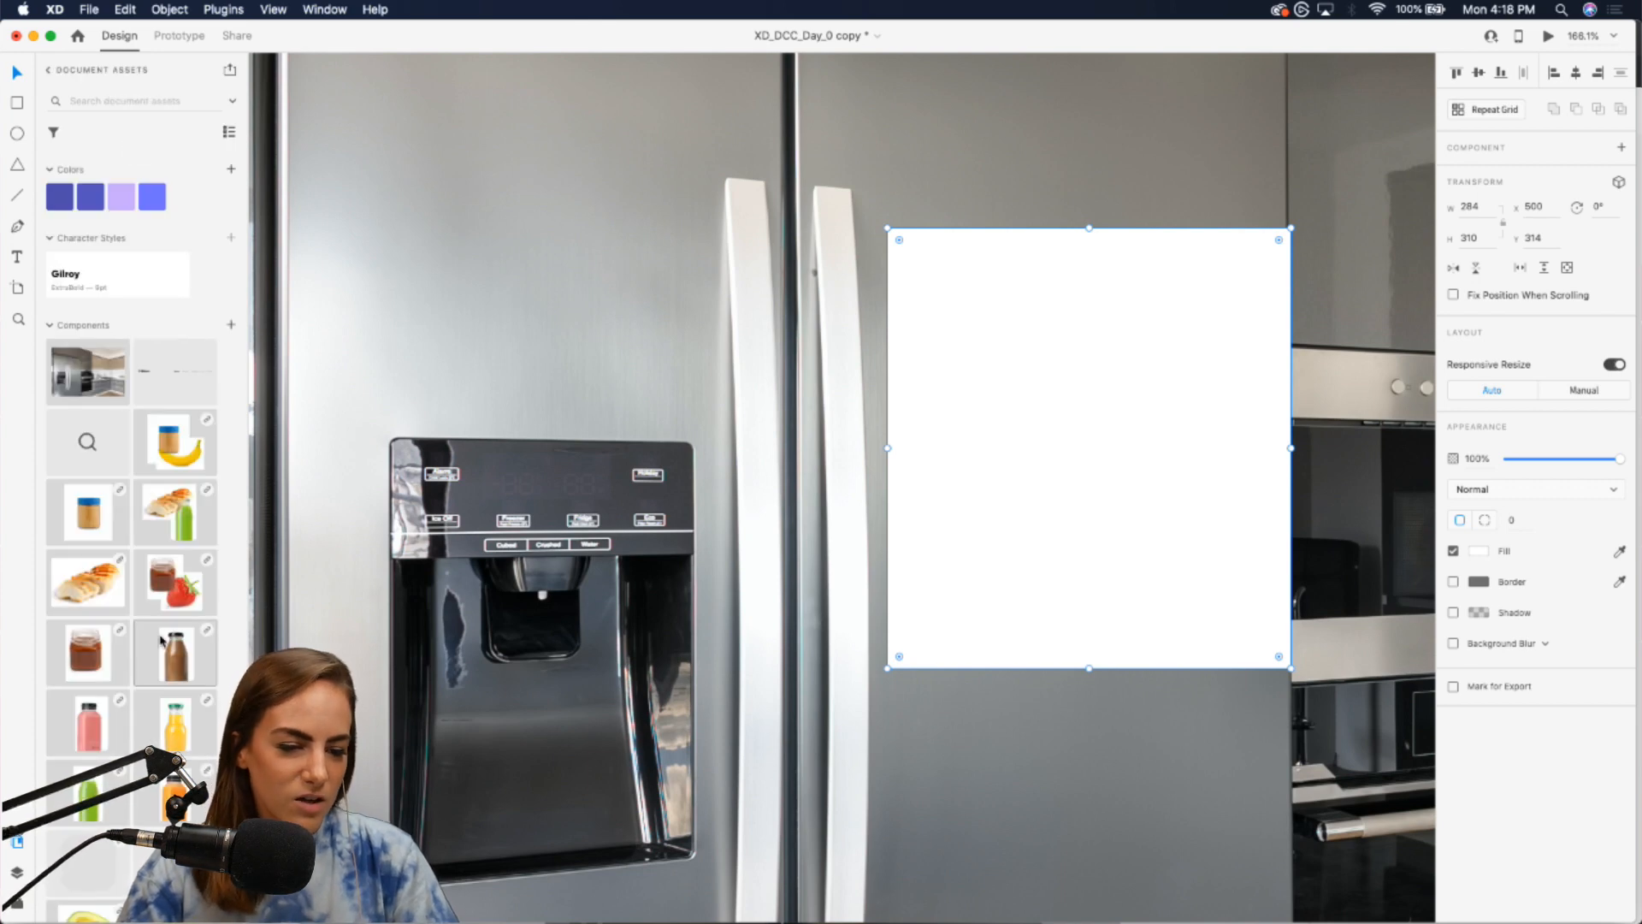
pyautogui.scroll(-4, 741, 404)
pyautogui.scroll(4, 741, 403)
pyautogui.scroll(-3, 740, 404)
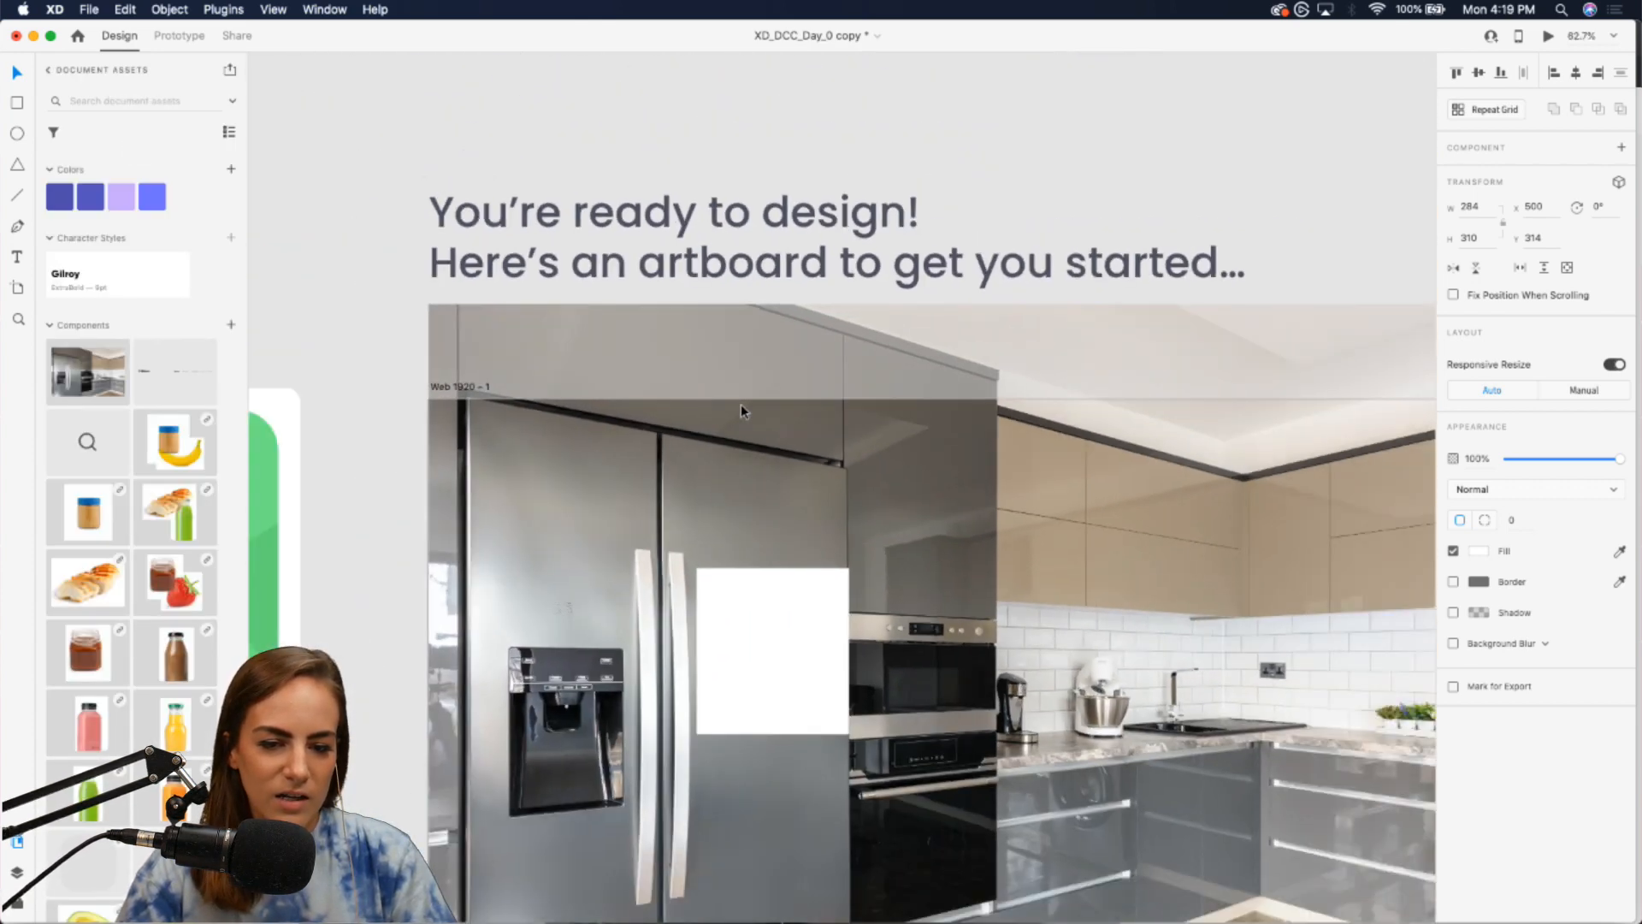
# - Add the avocado, lemon, peach, banana and strawberry components from the document assets to the canvas
pyautogui.click(649, 146)
pyautogui.scroll(-1, 129, 691)
pyautogui.scroll(-4, 129, 691)
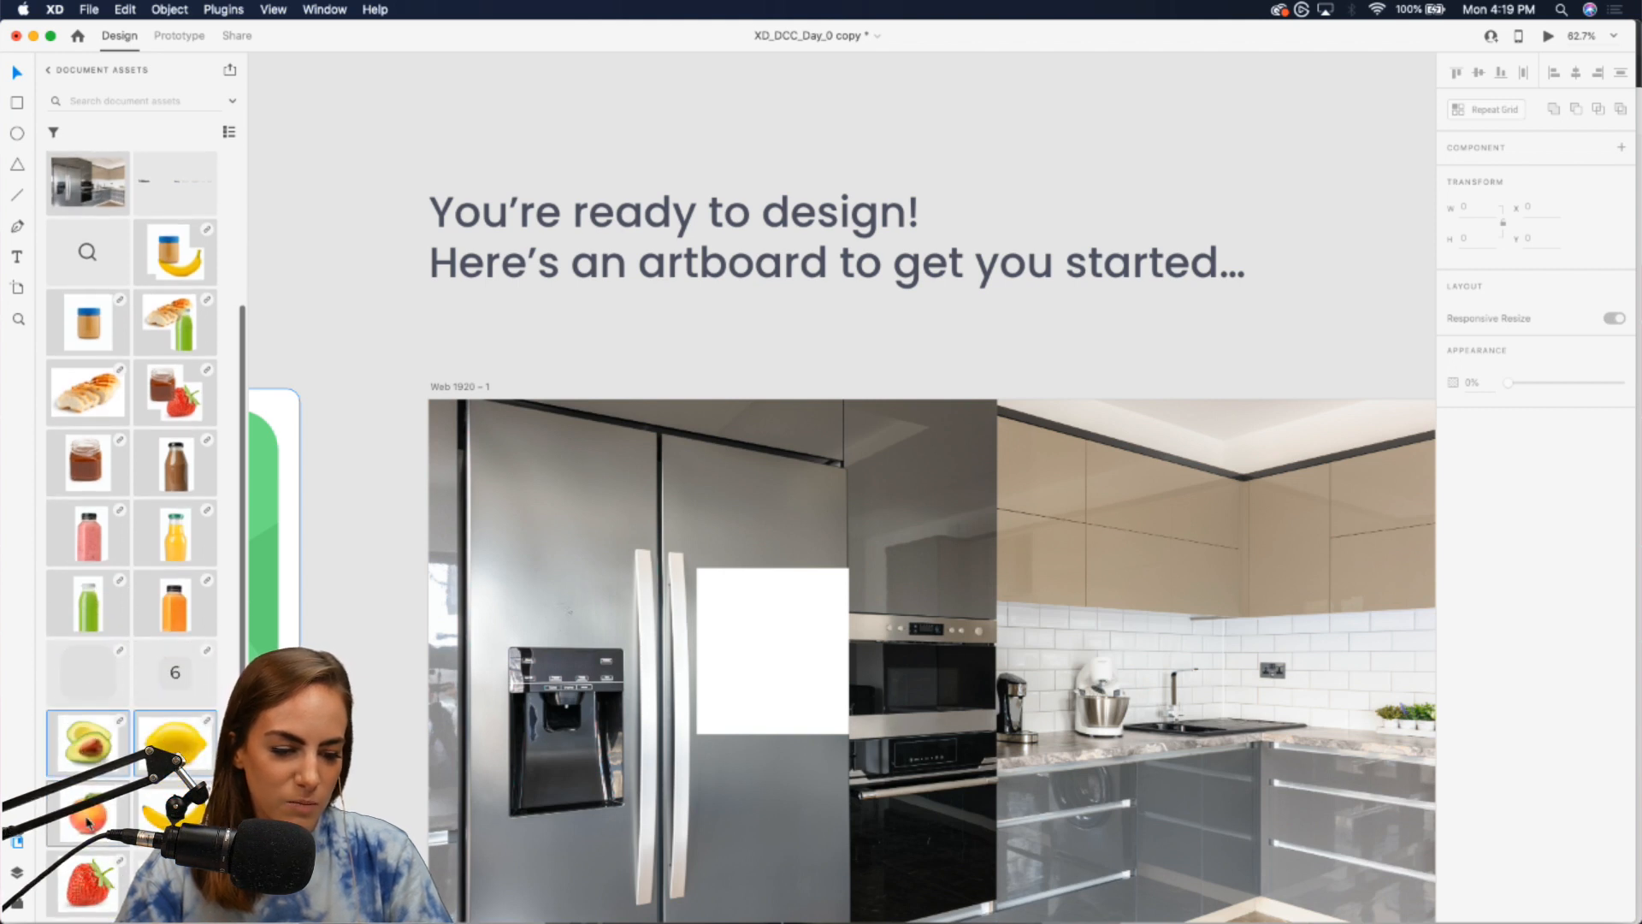
pyautogui.moveTo(89, 738); pyautogui.dragTo(622, 141)
pyautogui.scroll(-2, 619, 124)
pyautogui.moveTo(866, 163); pyautogui.dragTo(889, 556)
# - Cut the row of fruit components and paste it into the kitchen artboard over the white rectangle
pyautogui.scroll(5, 799, 147)
pyautogui.press('super+x')
pyautogui.scroll(-7, 890, 556)
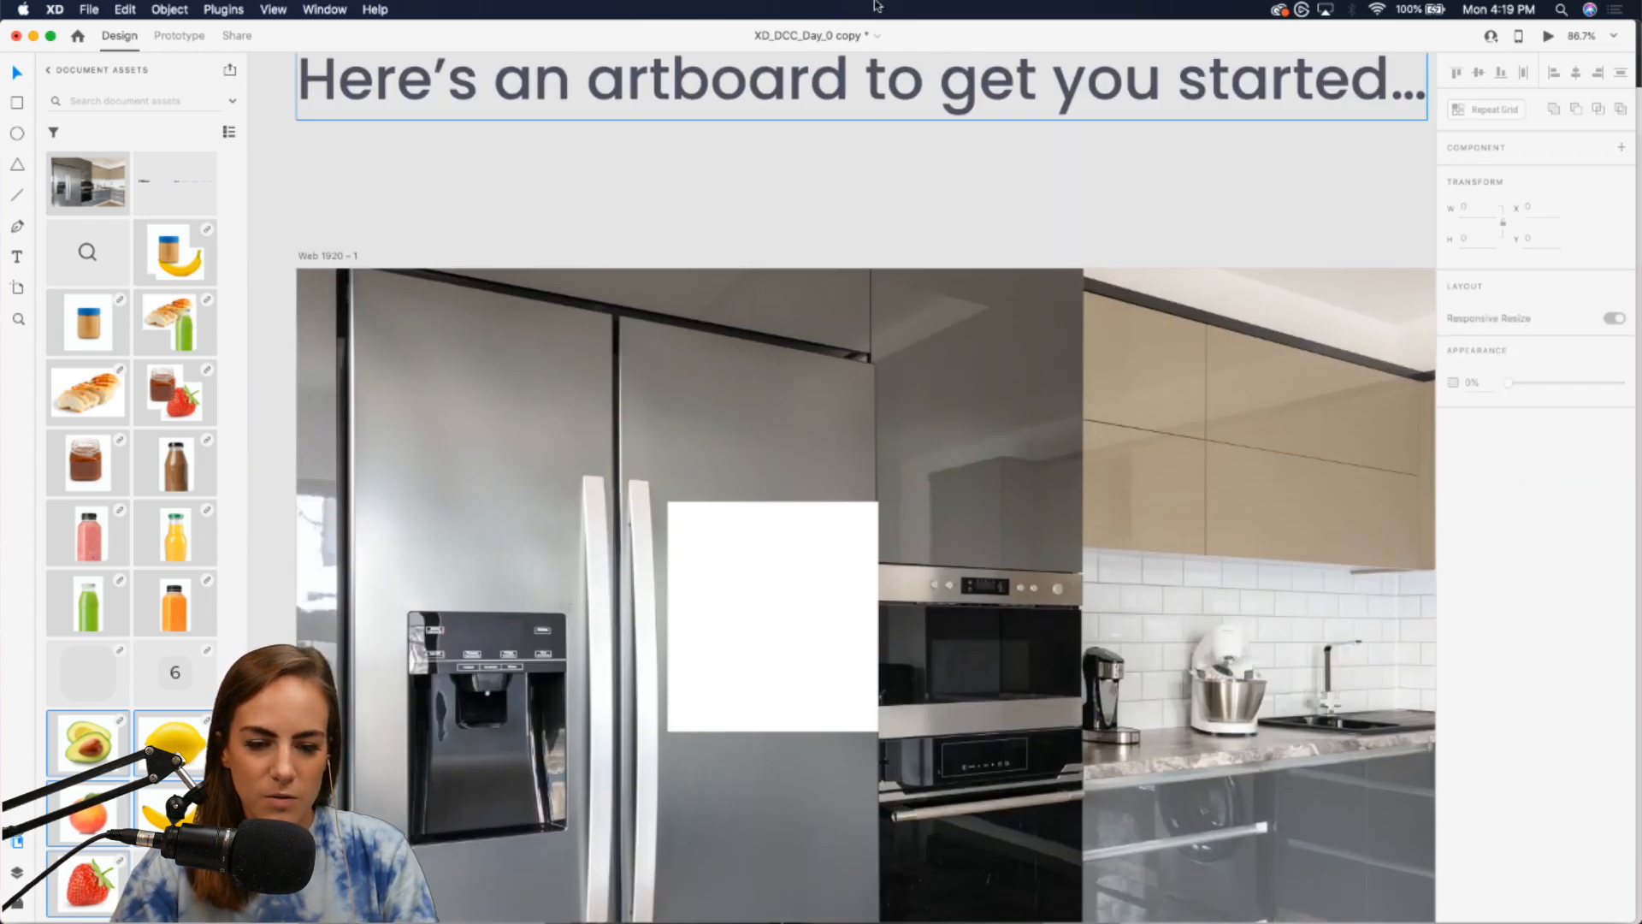
pyautogui.scroll(3, 838, 269)
pyautogui.scroll(5, 838, 272)
pyautogui.press('super+v')
pyautogui.scroll(1, 774, 410)
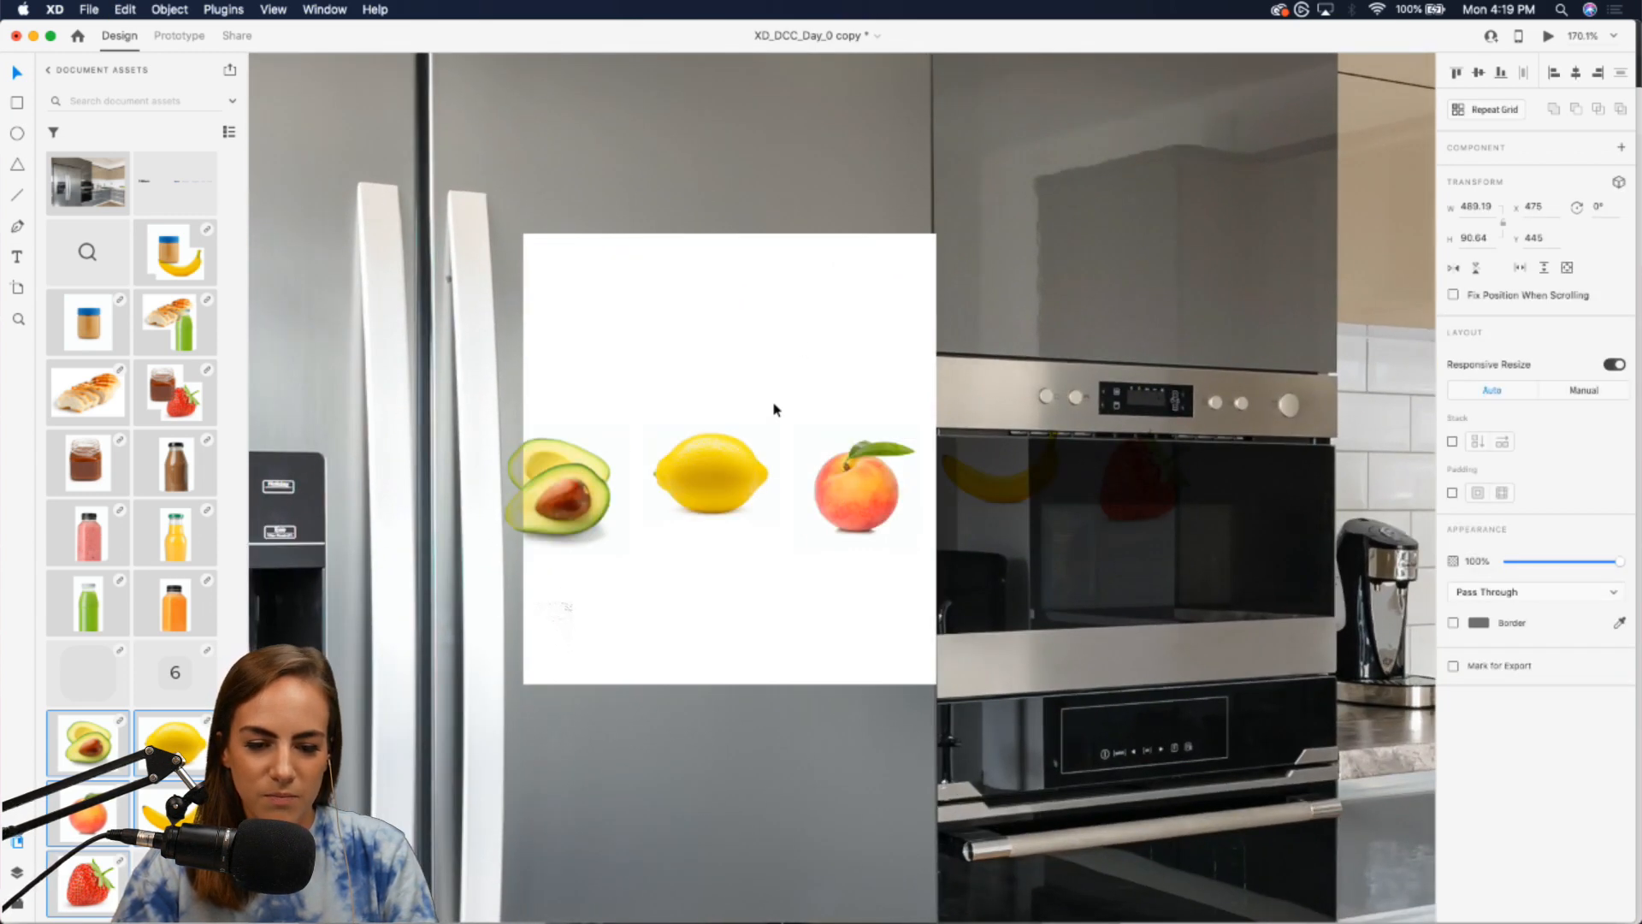
# - Turn off Responsive Resize for the fruit row, scale it to about 229 wide and position it low on the white rectangle
pyautogui.click(1613, 368)
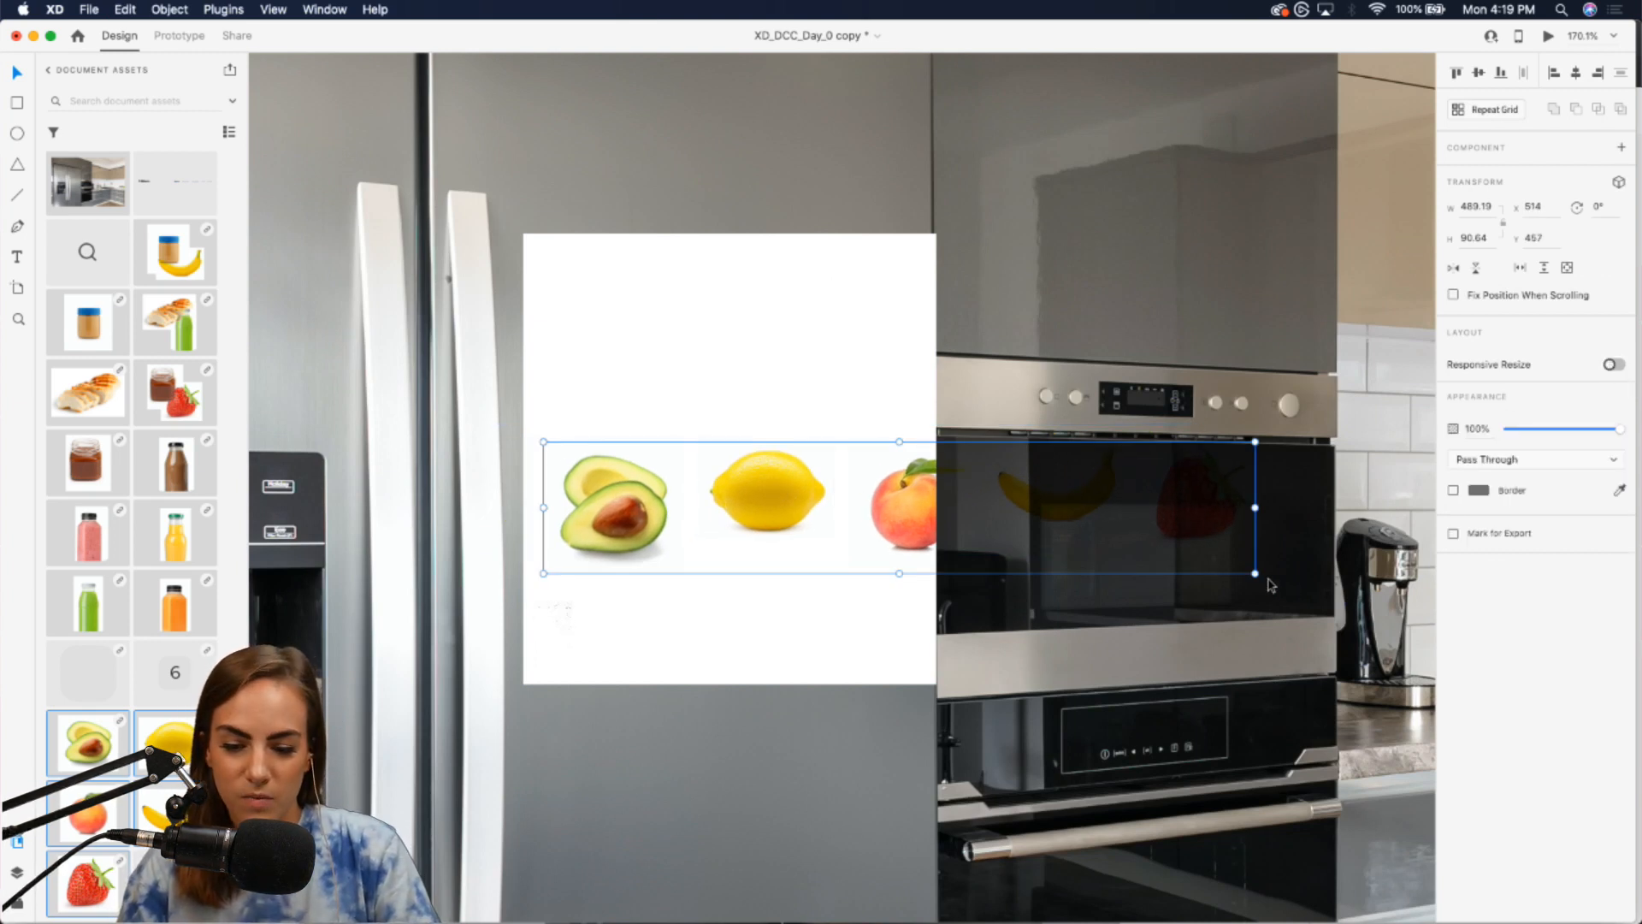
pyautogui.moveTo(1255, 573); pyautogui.dragTo(879, 596)
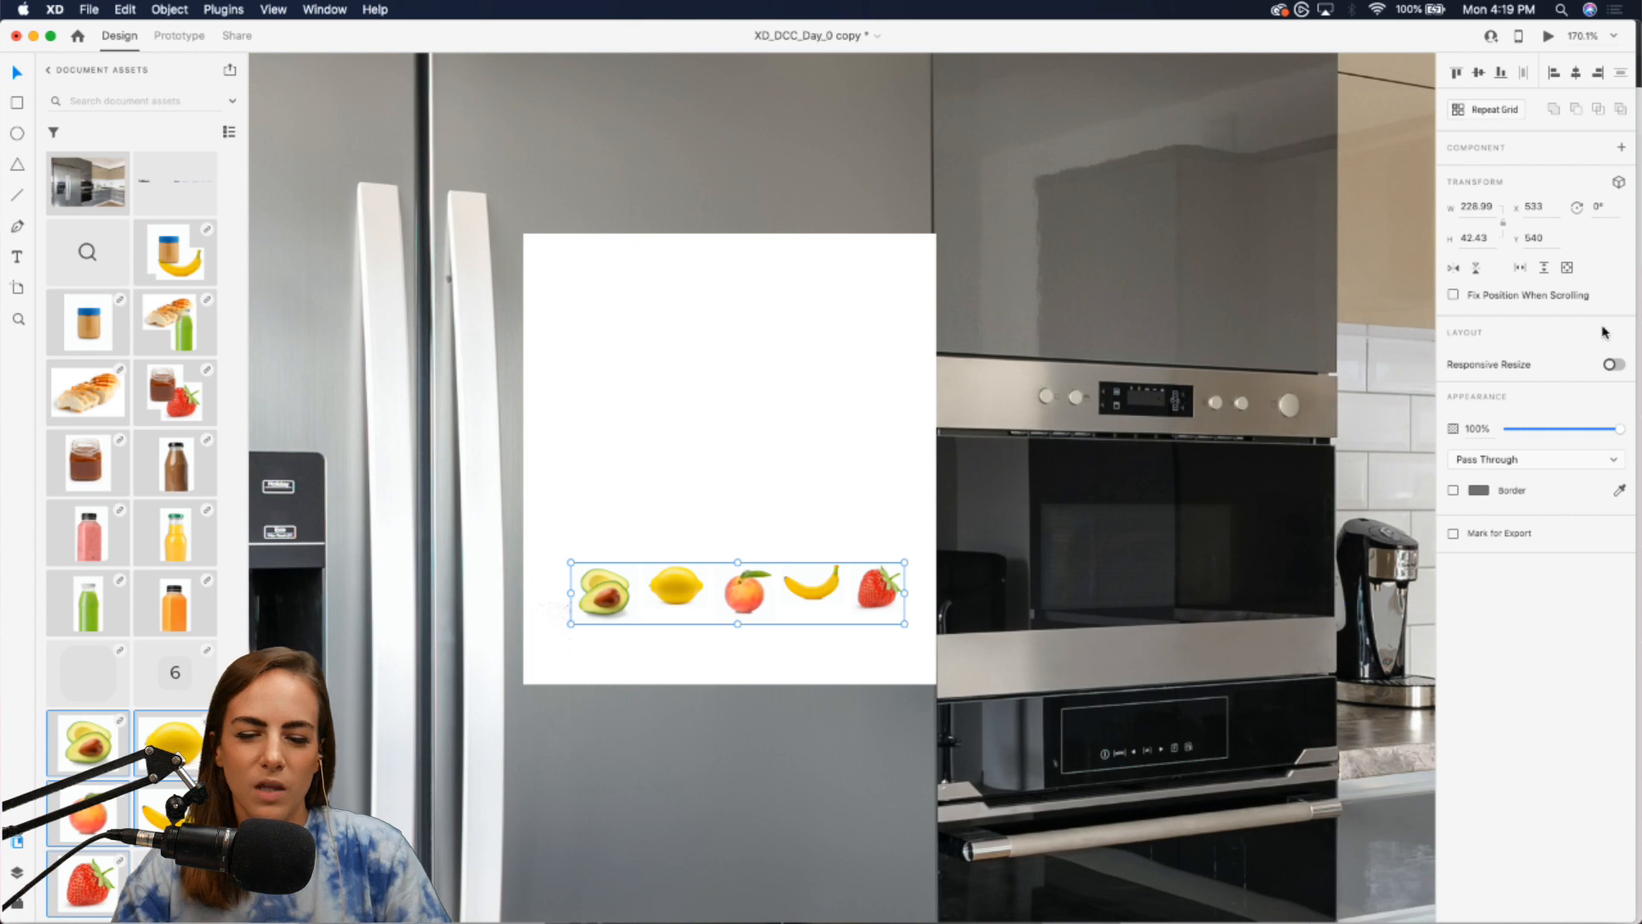
pyautogui.scroll(5, 961, 643)
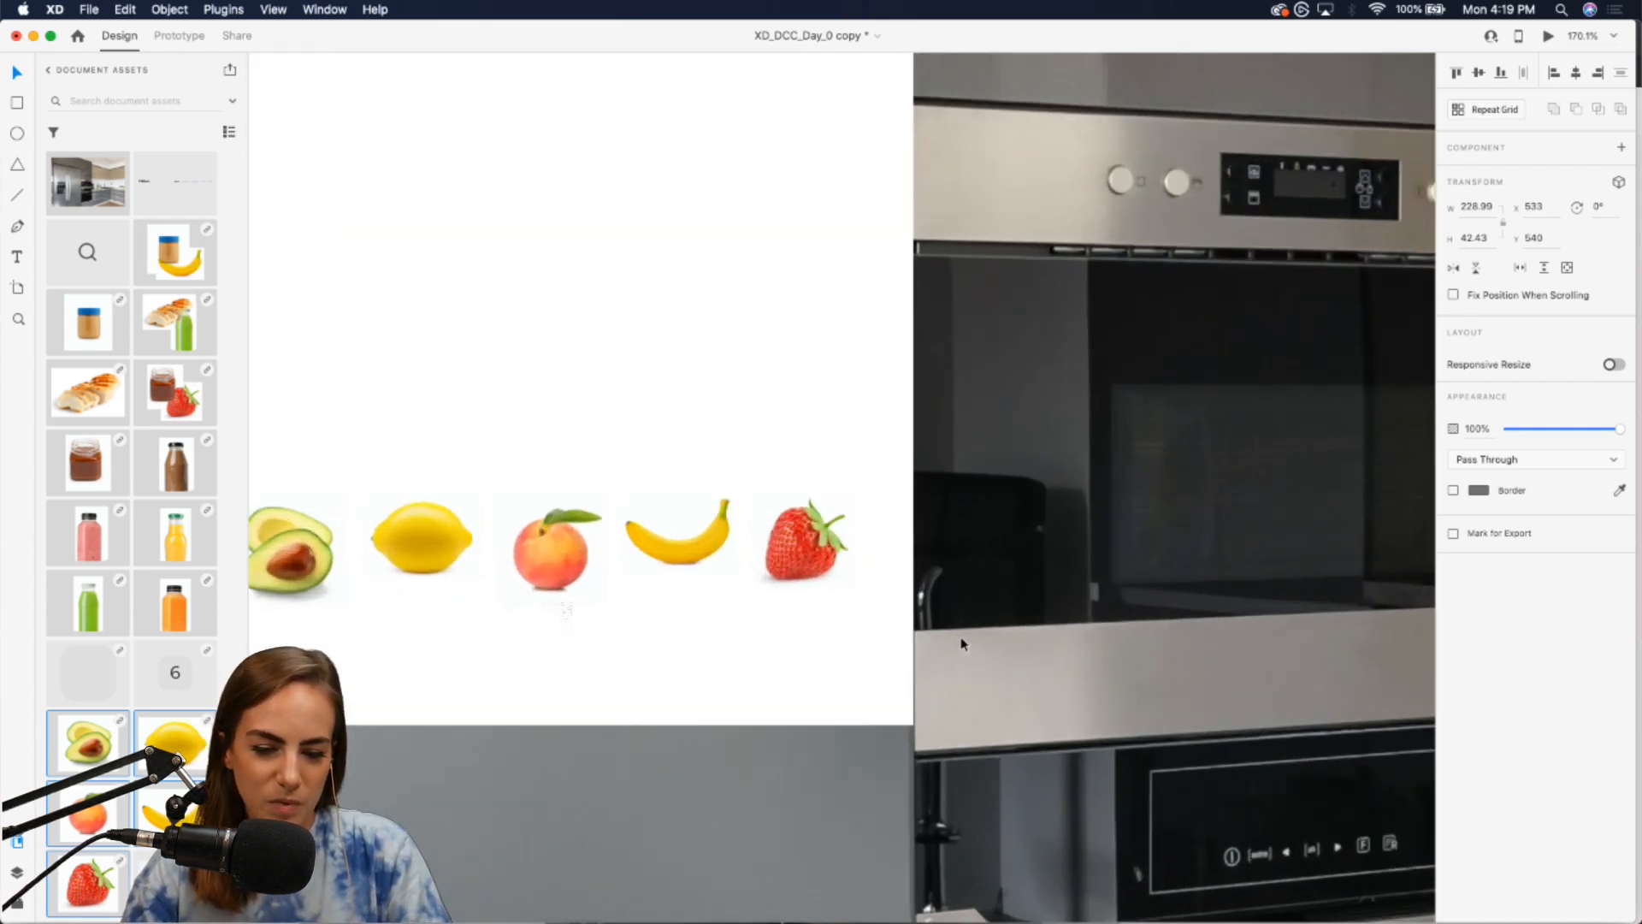
pyautogui.hscroll(-5, 962, 644)
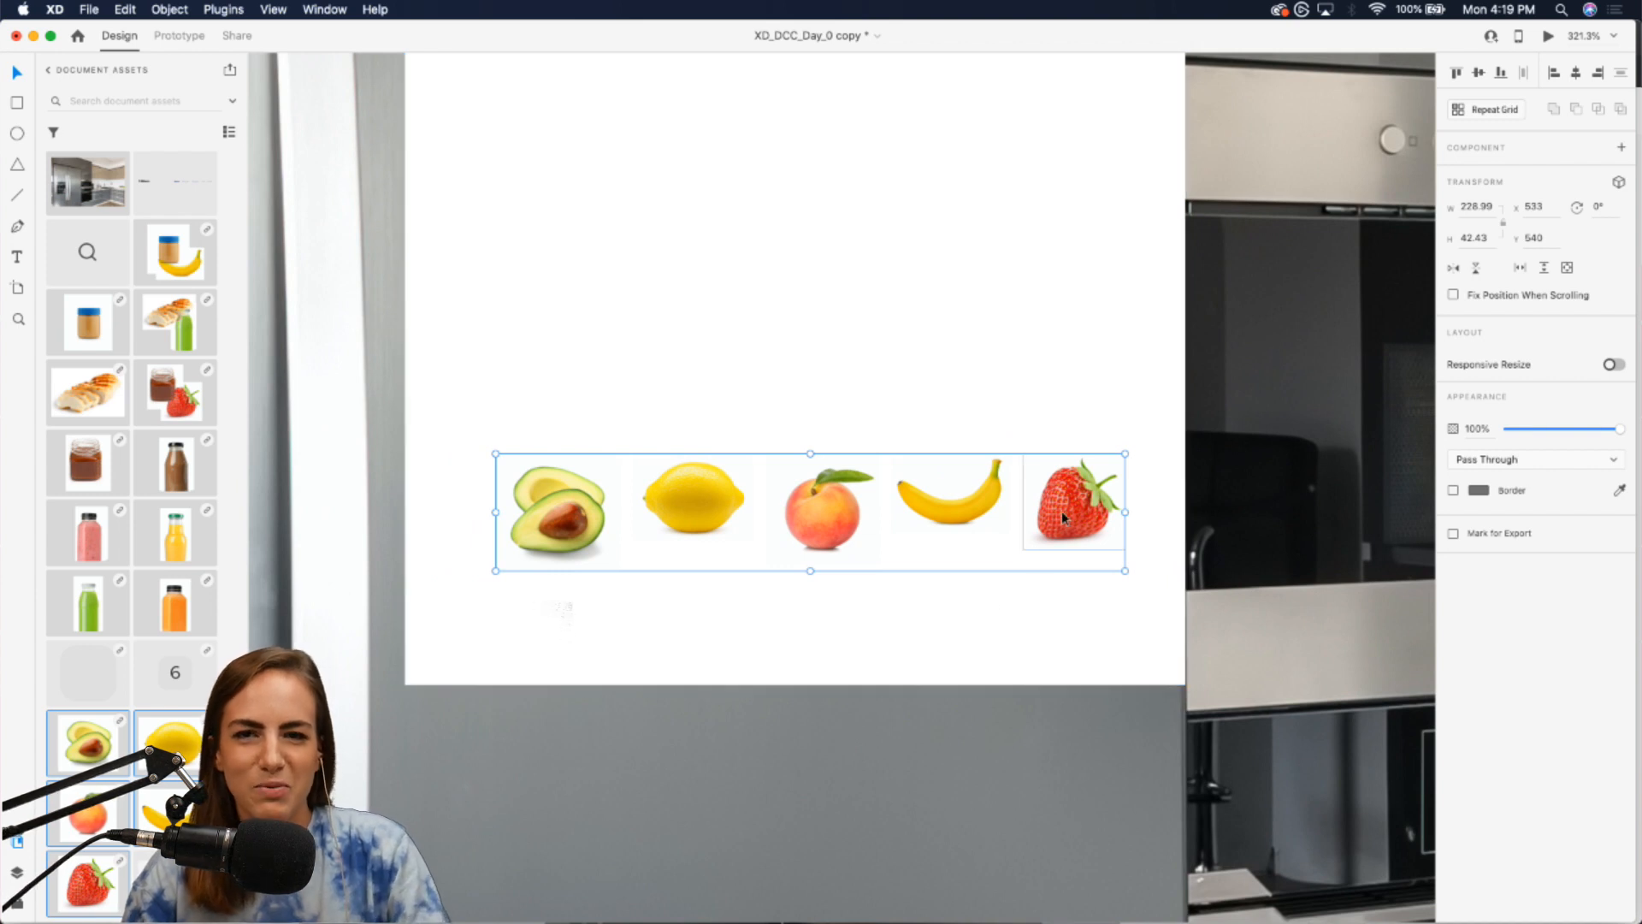
pyautogui.moveTo(1061, 511); pyautogui.dragTo(1052, 533)
# - Add a text box reading "Fruits" above the fruit row, try its sizing modes and leave it at fixed size
pyautogui.press('t')
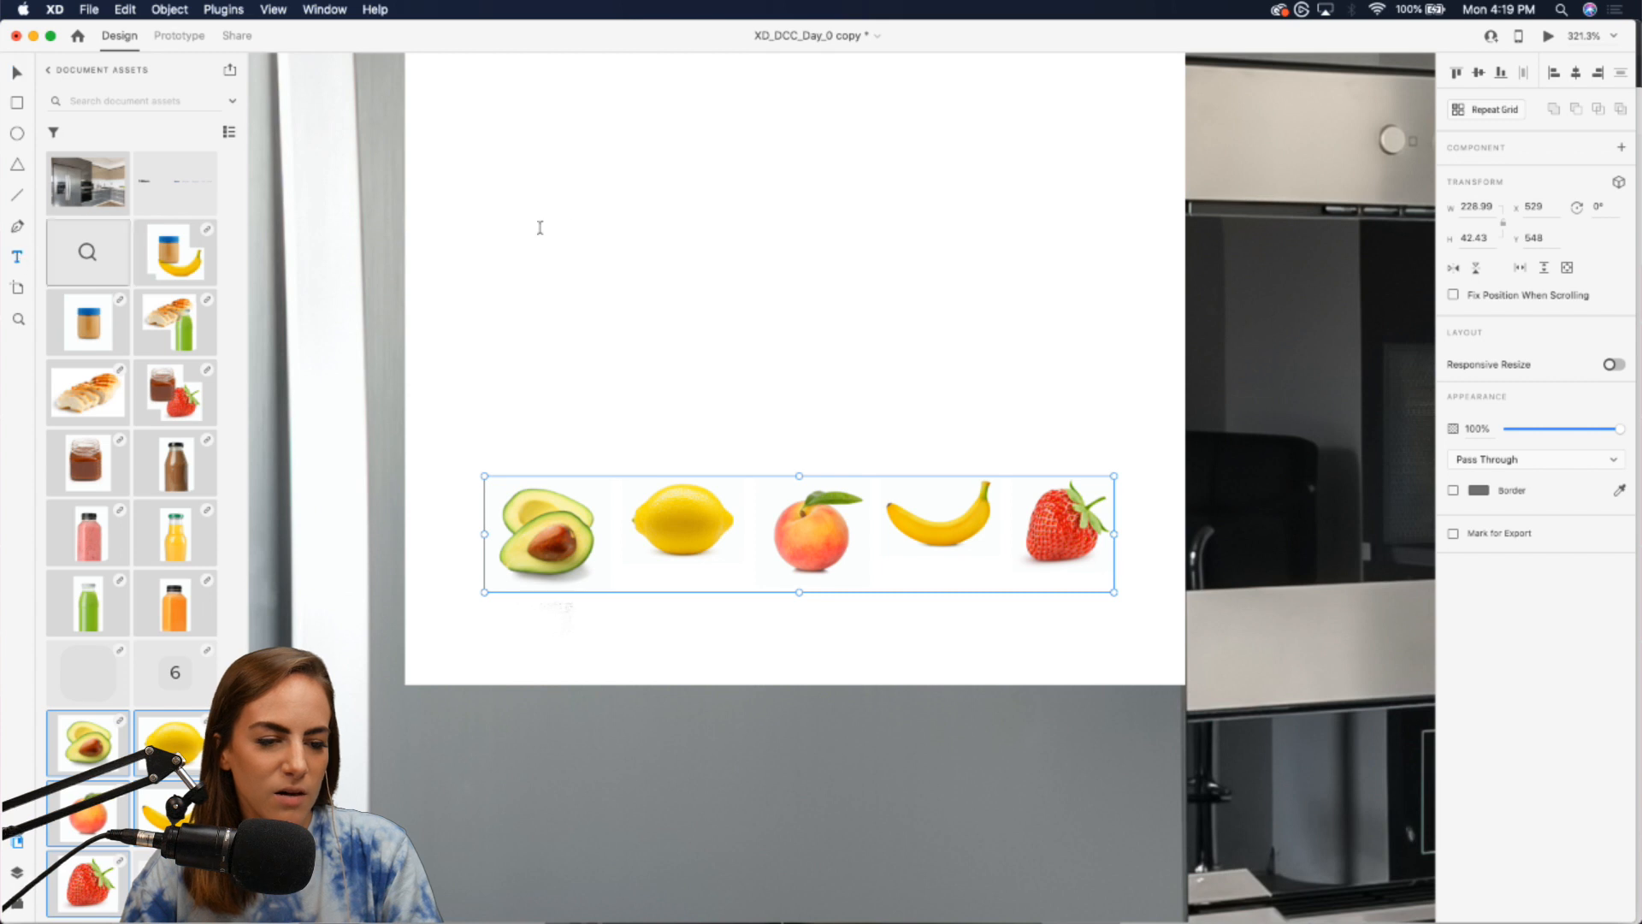
pyautogui.moveTo(475, 180); pyautogui.dragTo(878, 291)
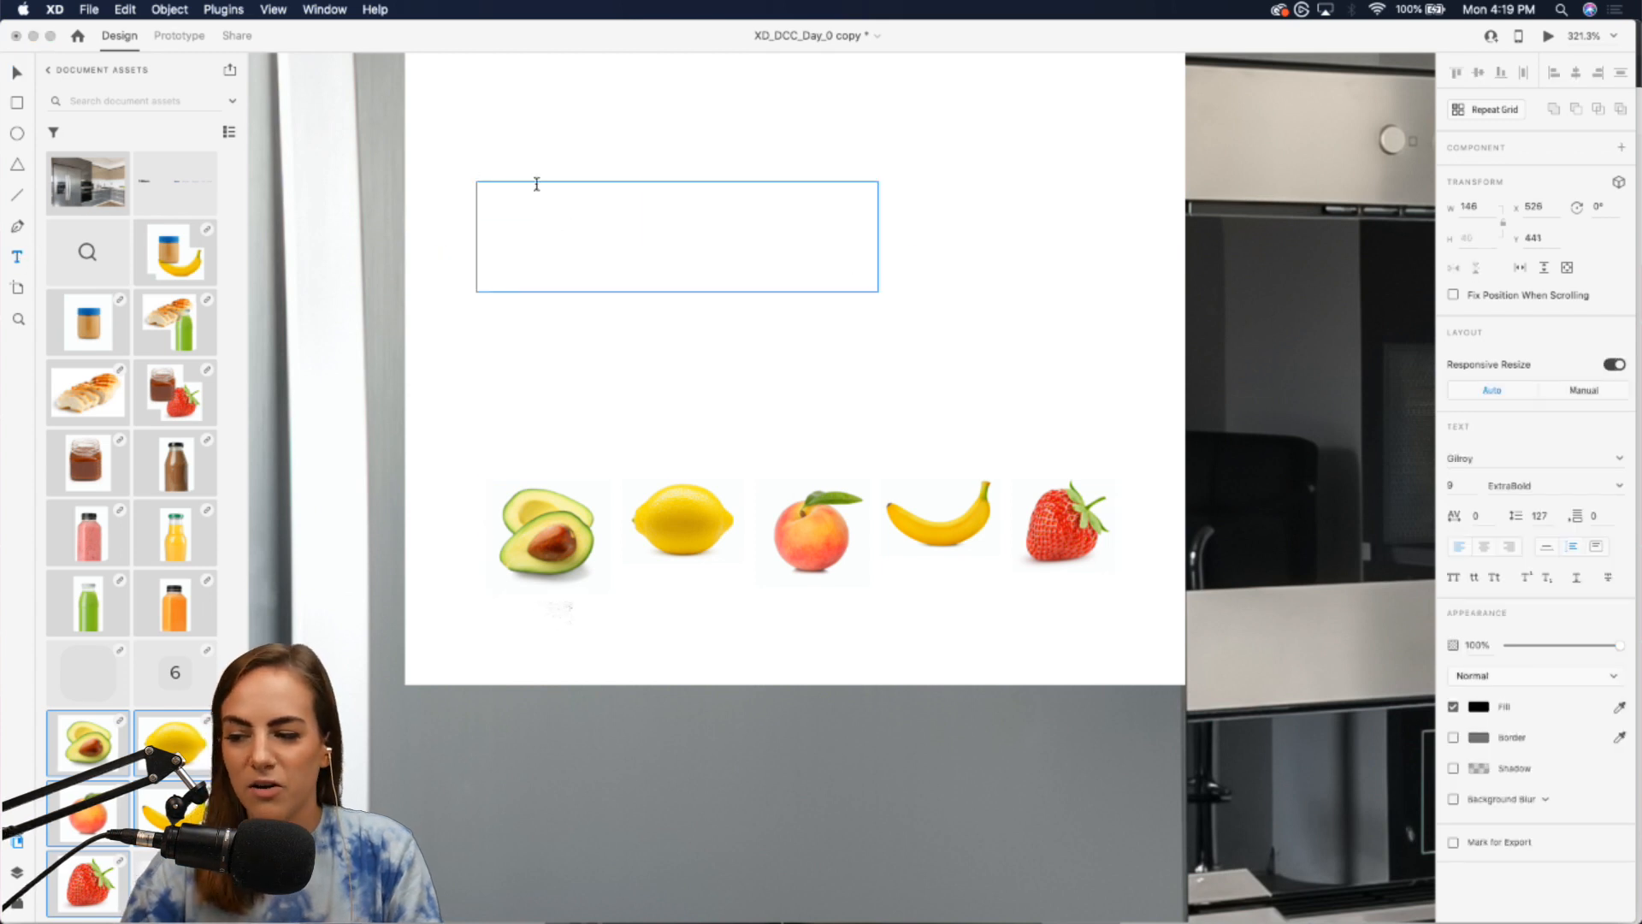
pyautogui.write('Fruits')
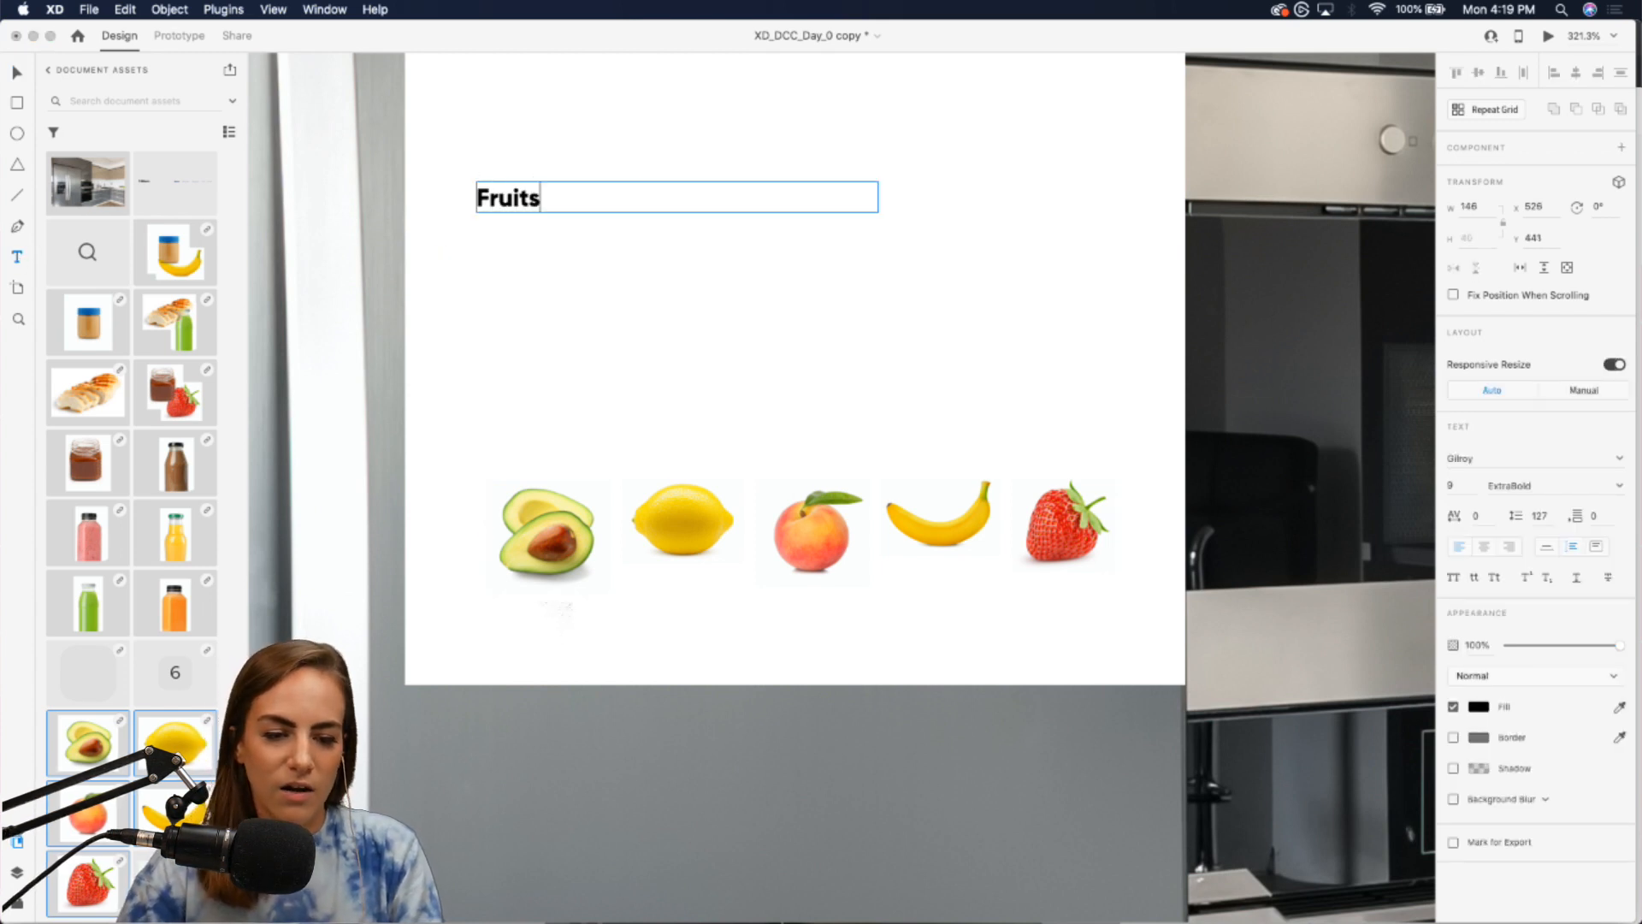
pyautogui.press('Escape')
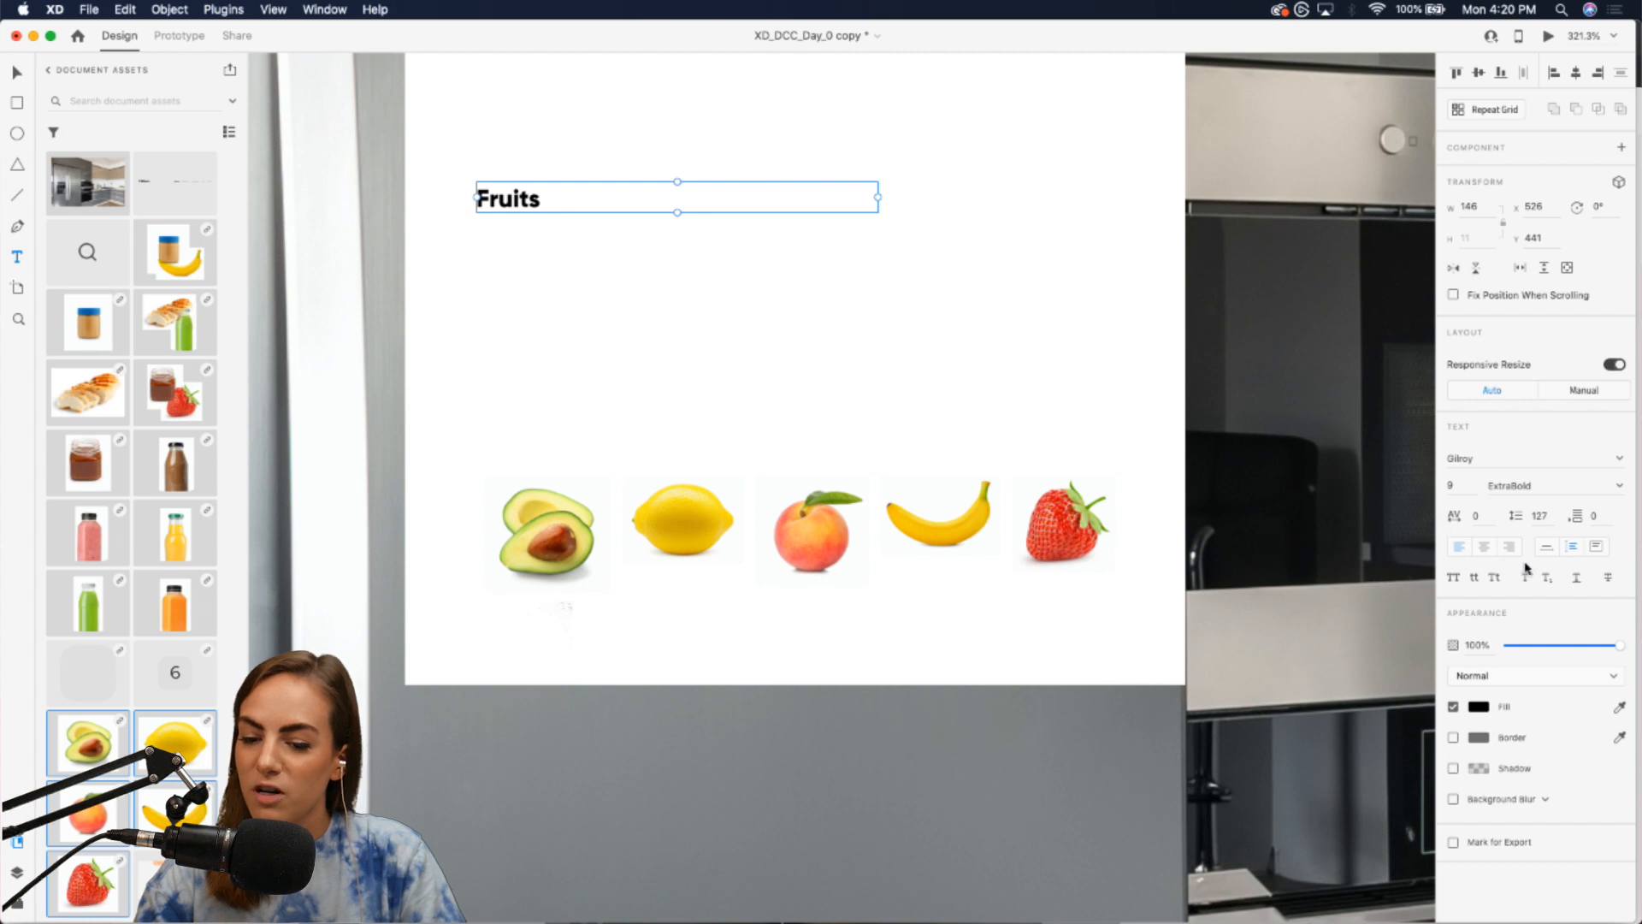
pyautogui.click(1547, 548)
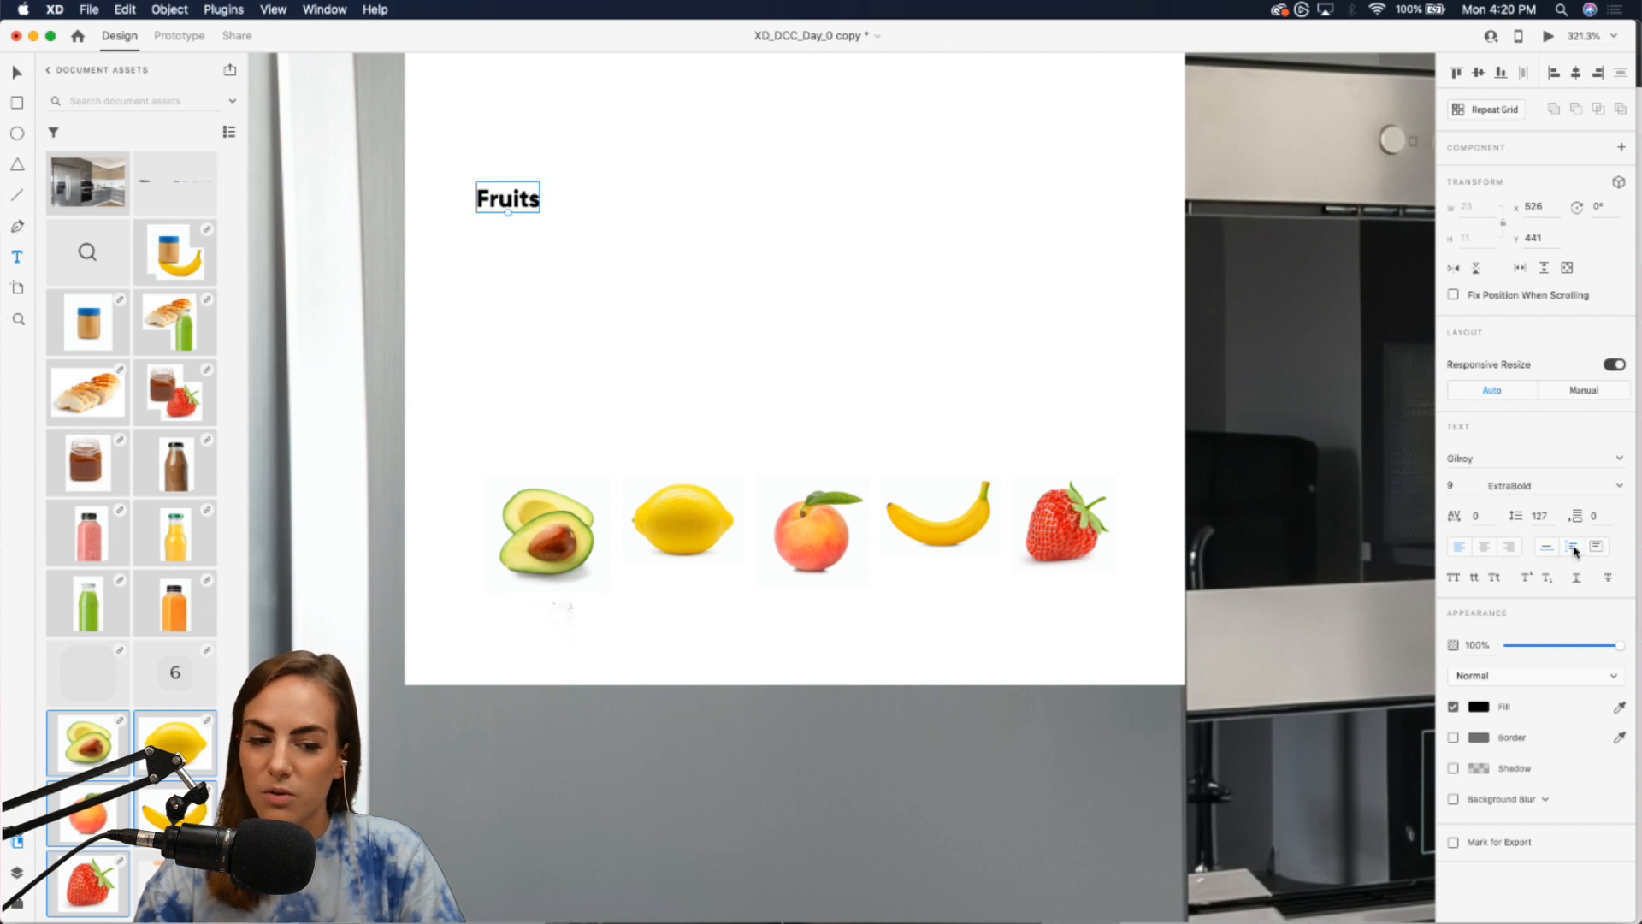
pyautogui.click(1596, 548)
pyautogui.click(1573, 549)
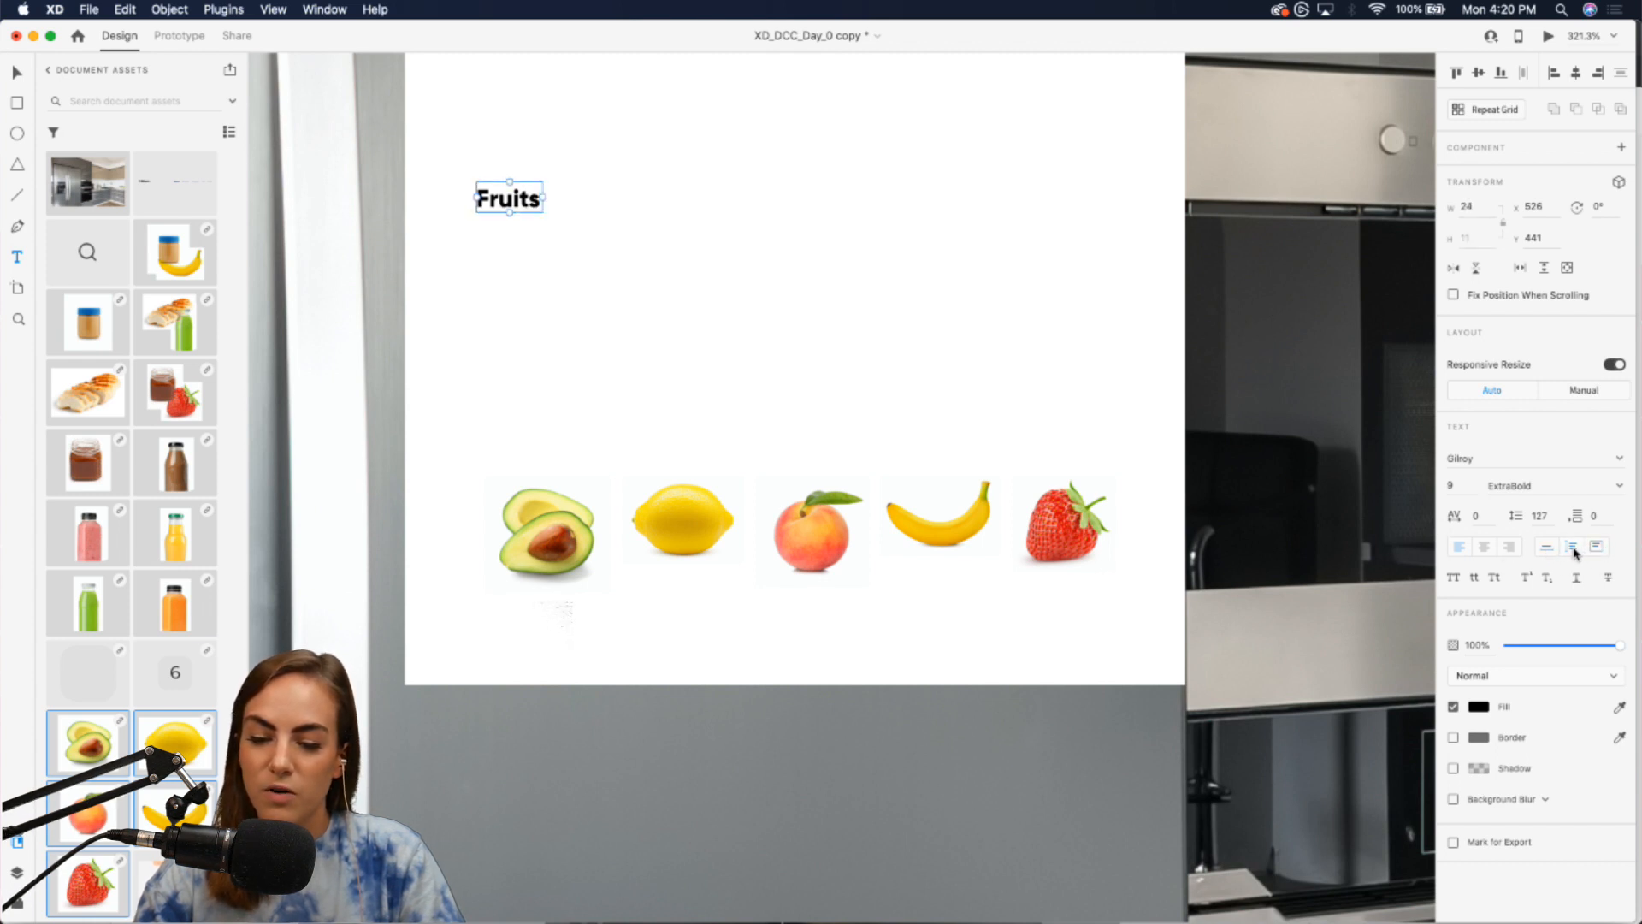
pyautogui.click(1592, 548)
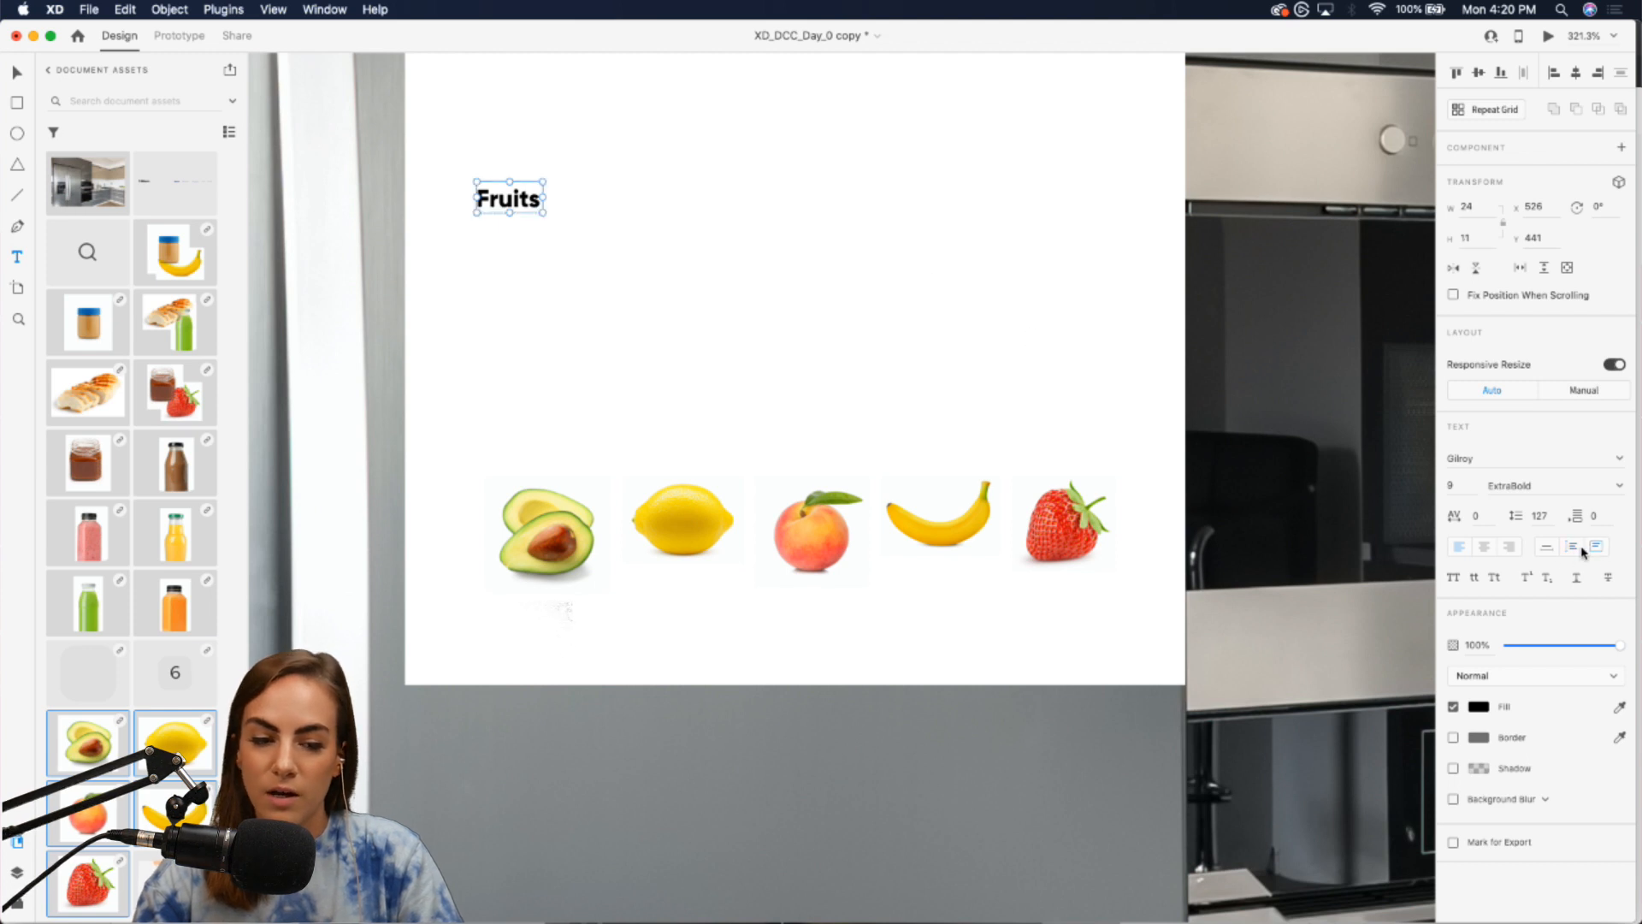
# - Move the "Fruits" text down close to the fruit row and set its font size to 12
pyautogui.press('v')
pyautogui.moveTo(504, 206); pyautogui.dragTo(603, 398)
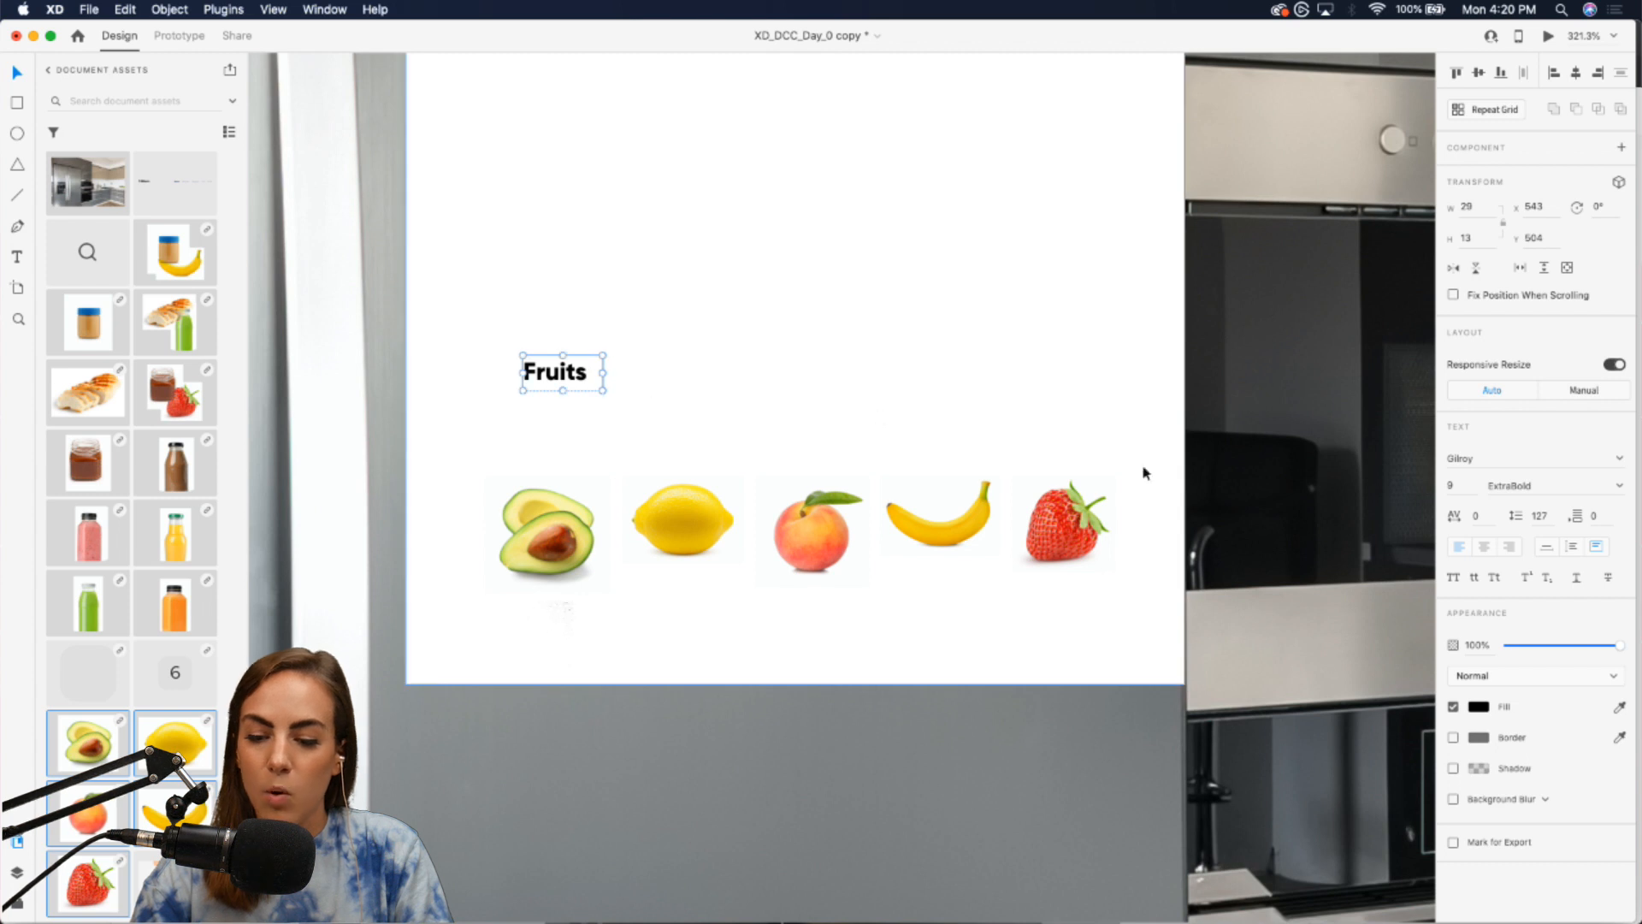
pyautogui.click(1452, 485)
pyautogui.write('12')
pyautogui.press('Return')
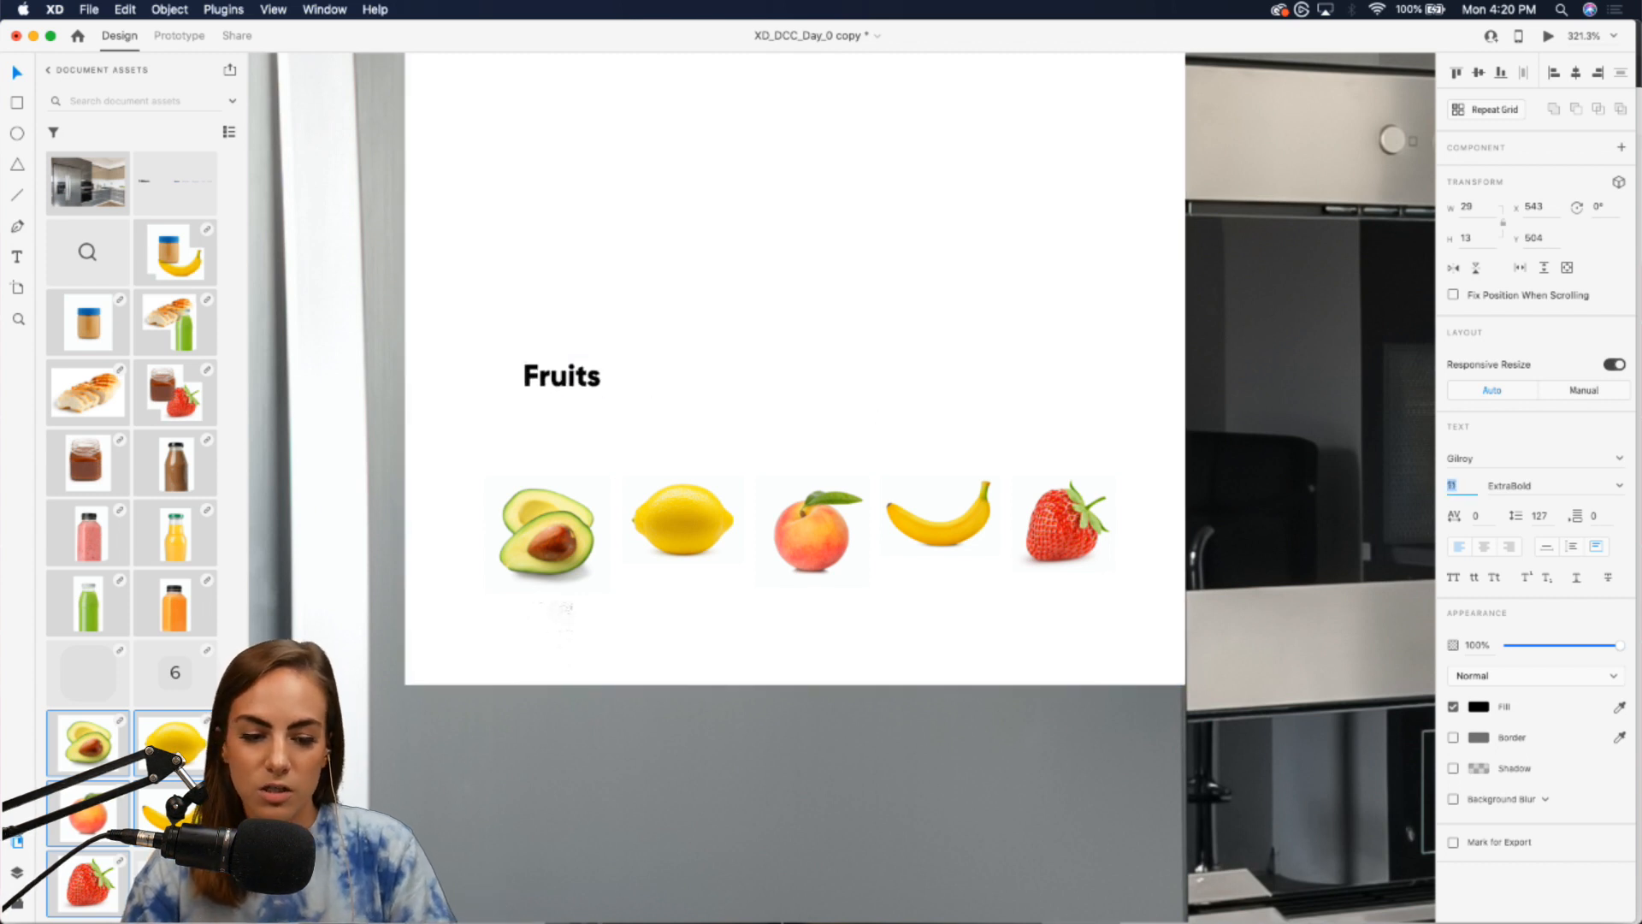
# - Copy the "Fruits" label to the far end of its row, change it to "6" and set its weight to Light
pyautogui.moveTo(560, 386); pyautogui.dragTo(1011, 409)
pyautogui.doubleClick(1012, 409)
pyautogui.write('6')
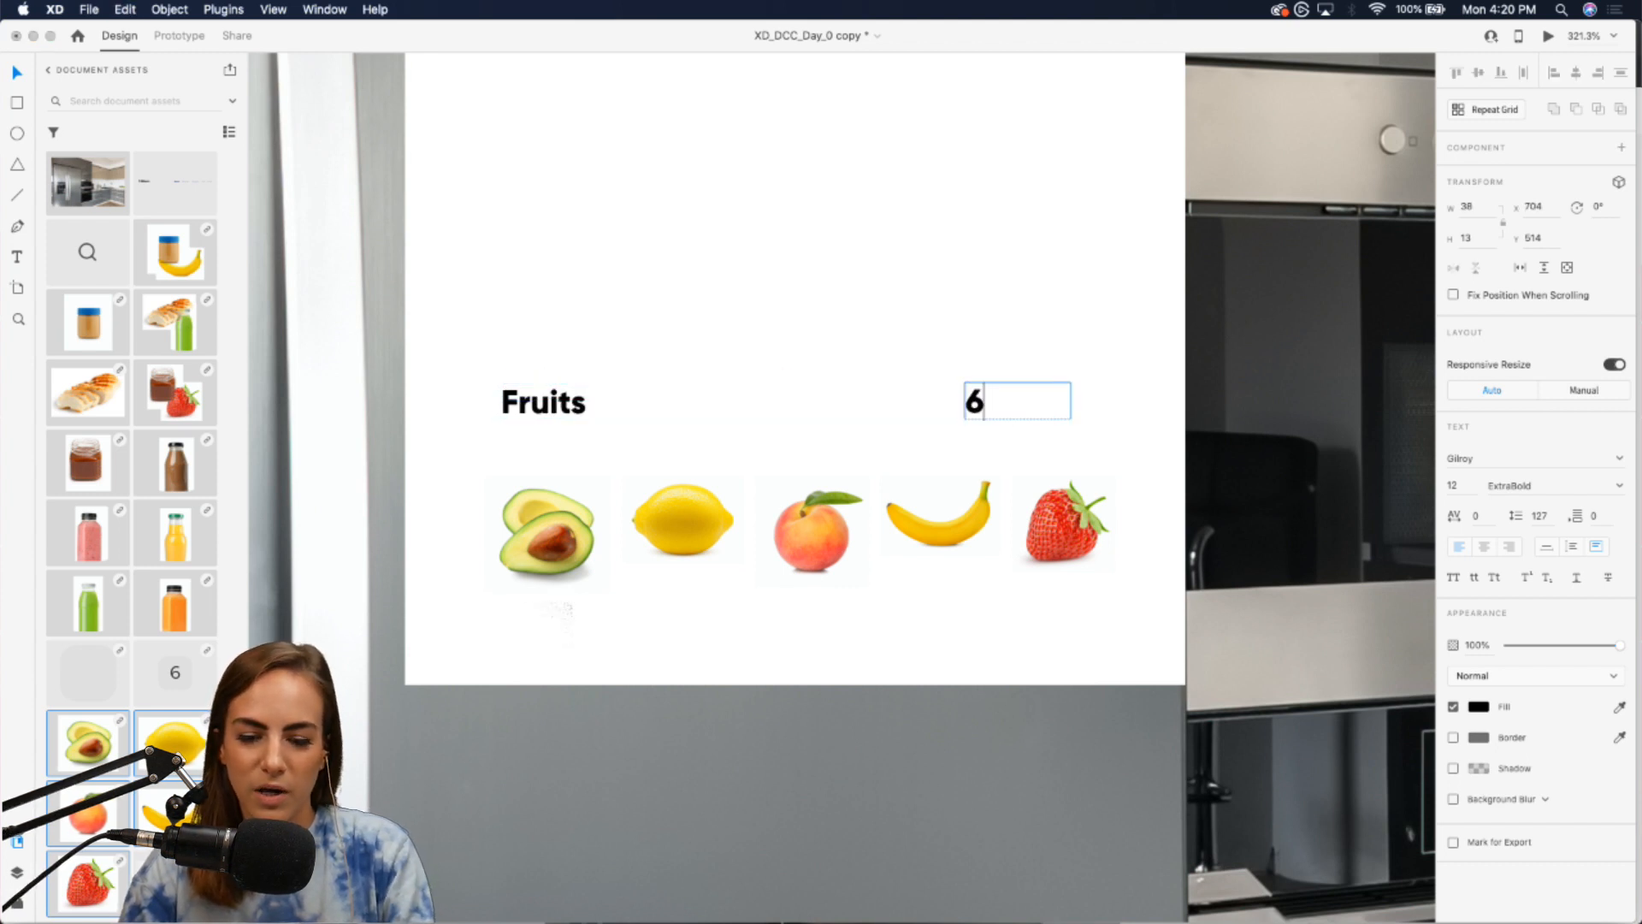
pyautogui.click(1617, 487)
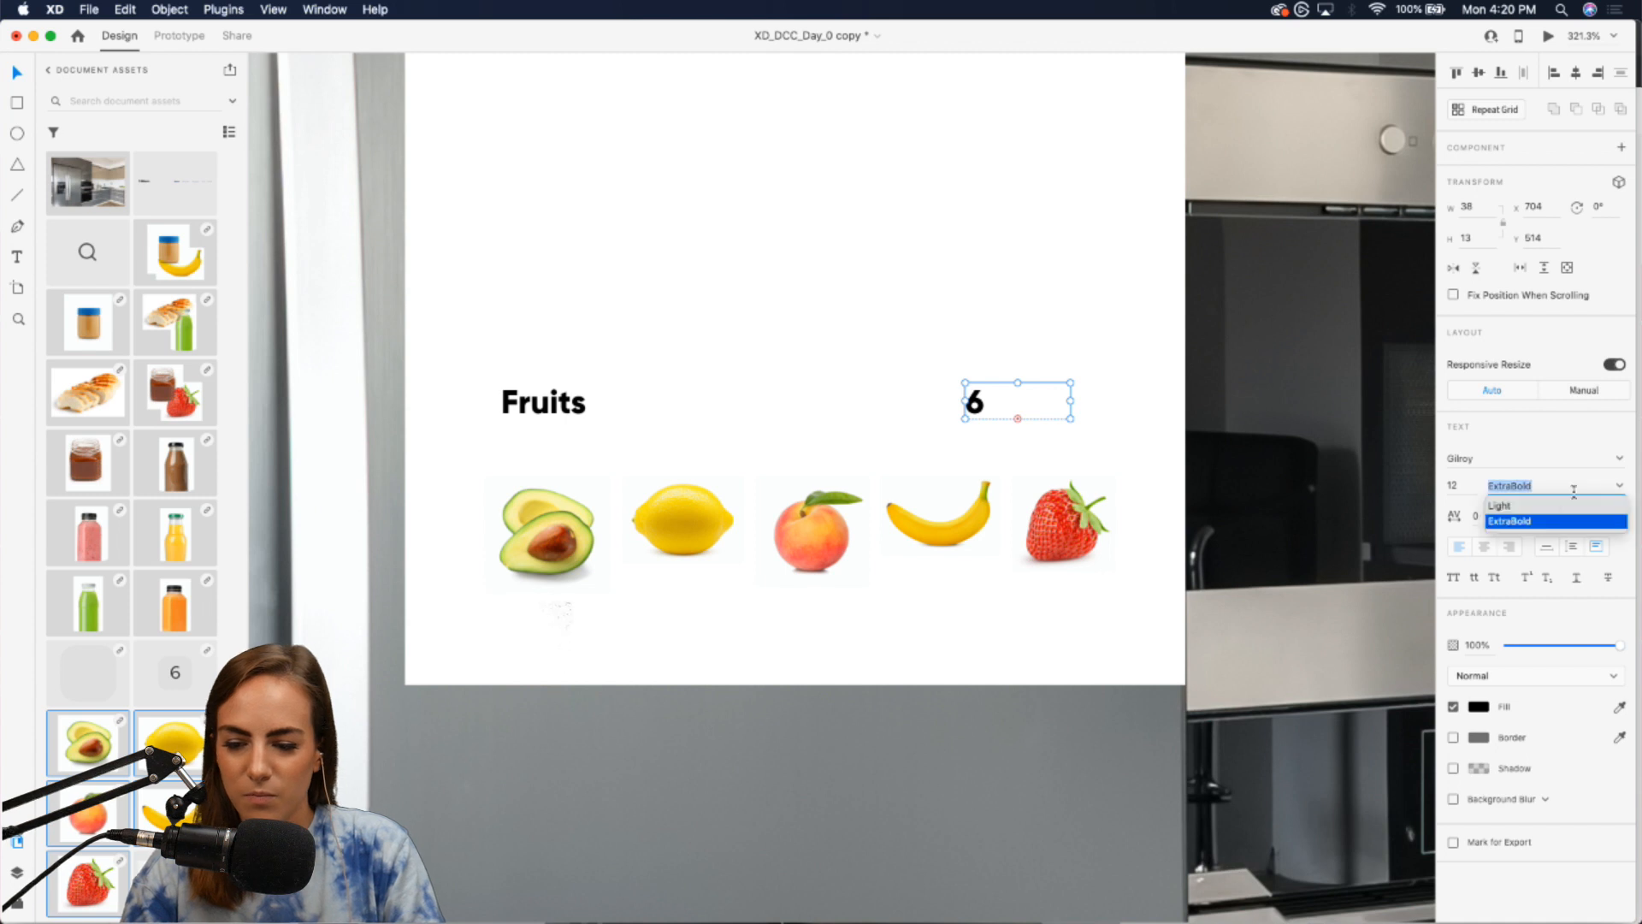
pyautogui.click(1512, 515)
pyautogui.moveTo(973, 400); pyautogui.dragTo(1087, 399)
pyautogui.scroll(-3, 1081, 412)
pyautogui.scroll(3, 1081, 412)
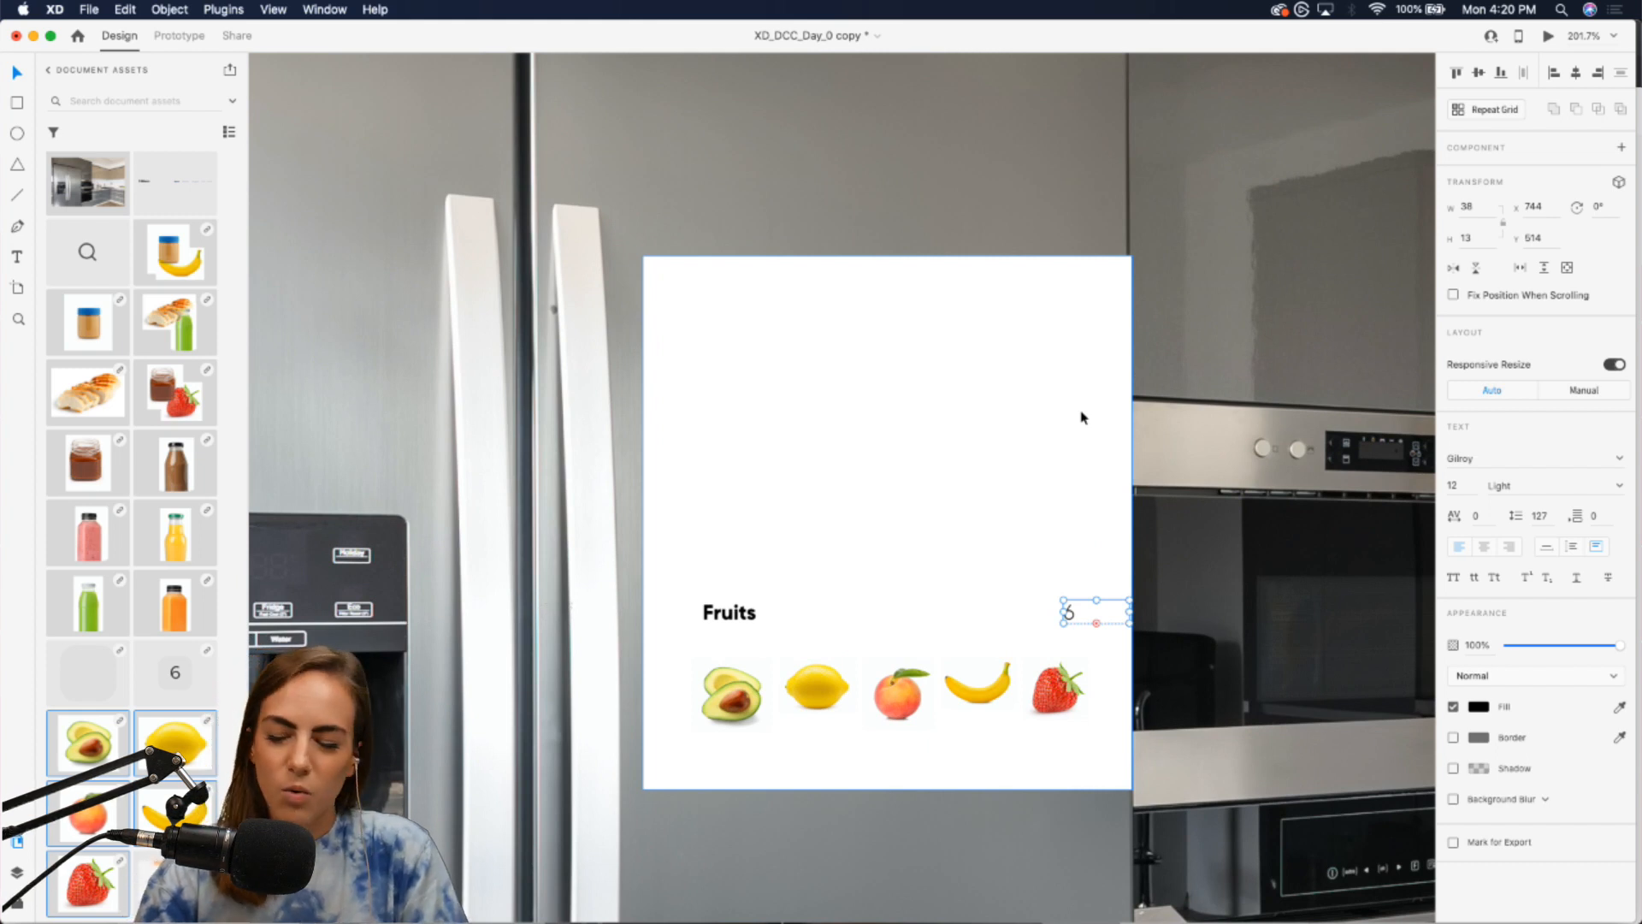
# - Duplicate the "Fruits" label to the upper part of the white rectangle, change it to "7:00am", widen its box and set it to Light
pyautogui.click(742, 615)
pyautogui.press('super+d')
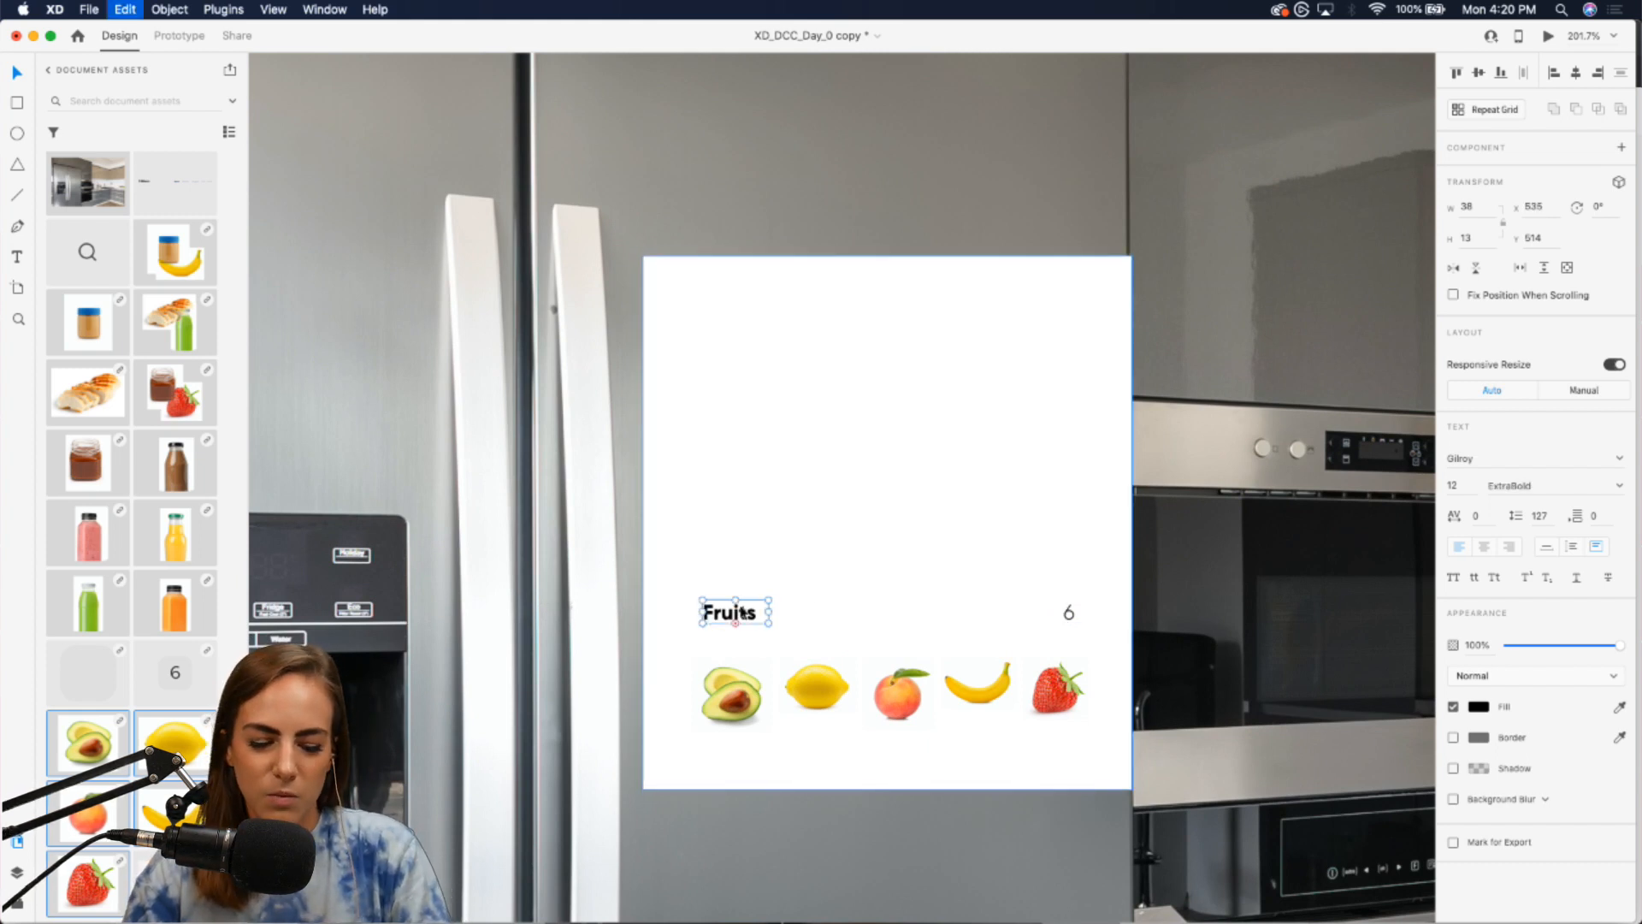
pyautogui.moveTo(741, 613); pyautogui.dragTo(747, 301)
pyautogui.doubleClick(736, 299)
pyautogui.write('7')
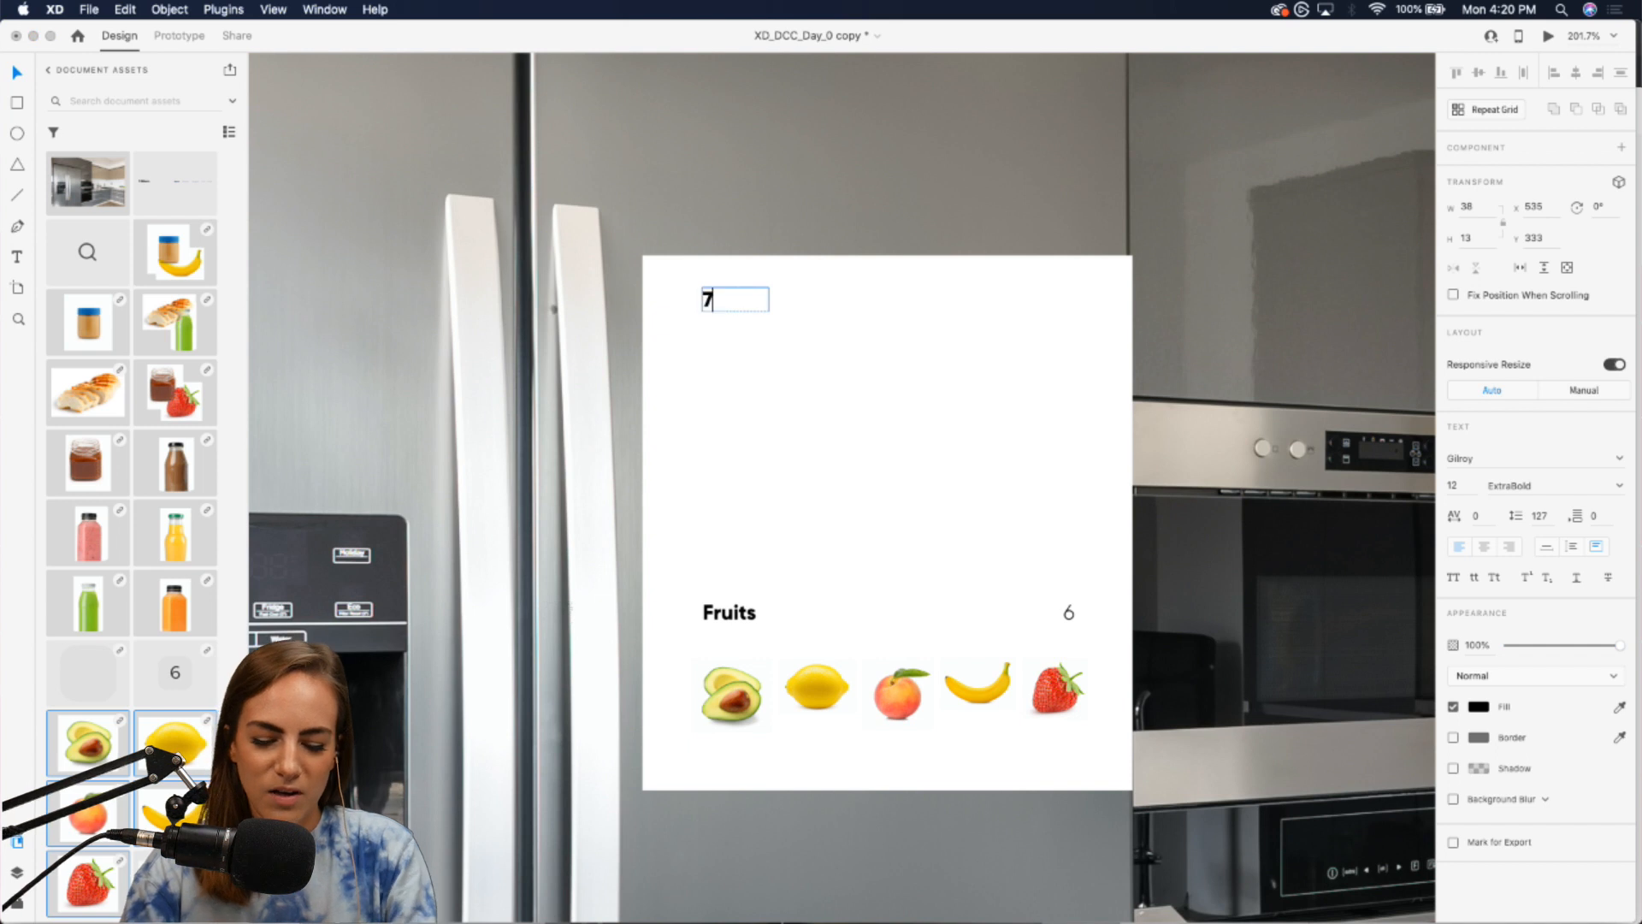
pyautogui.write(':00a')
pyautogui.press('Escape')
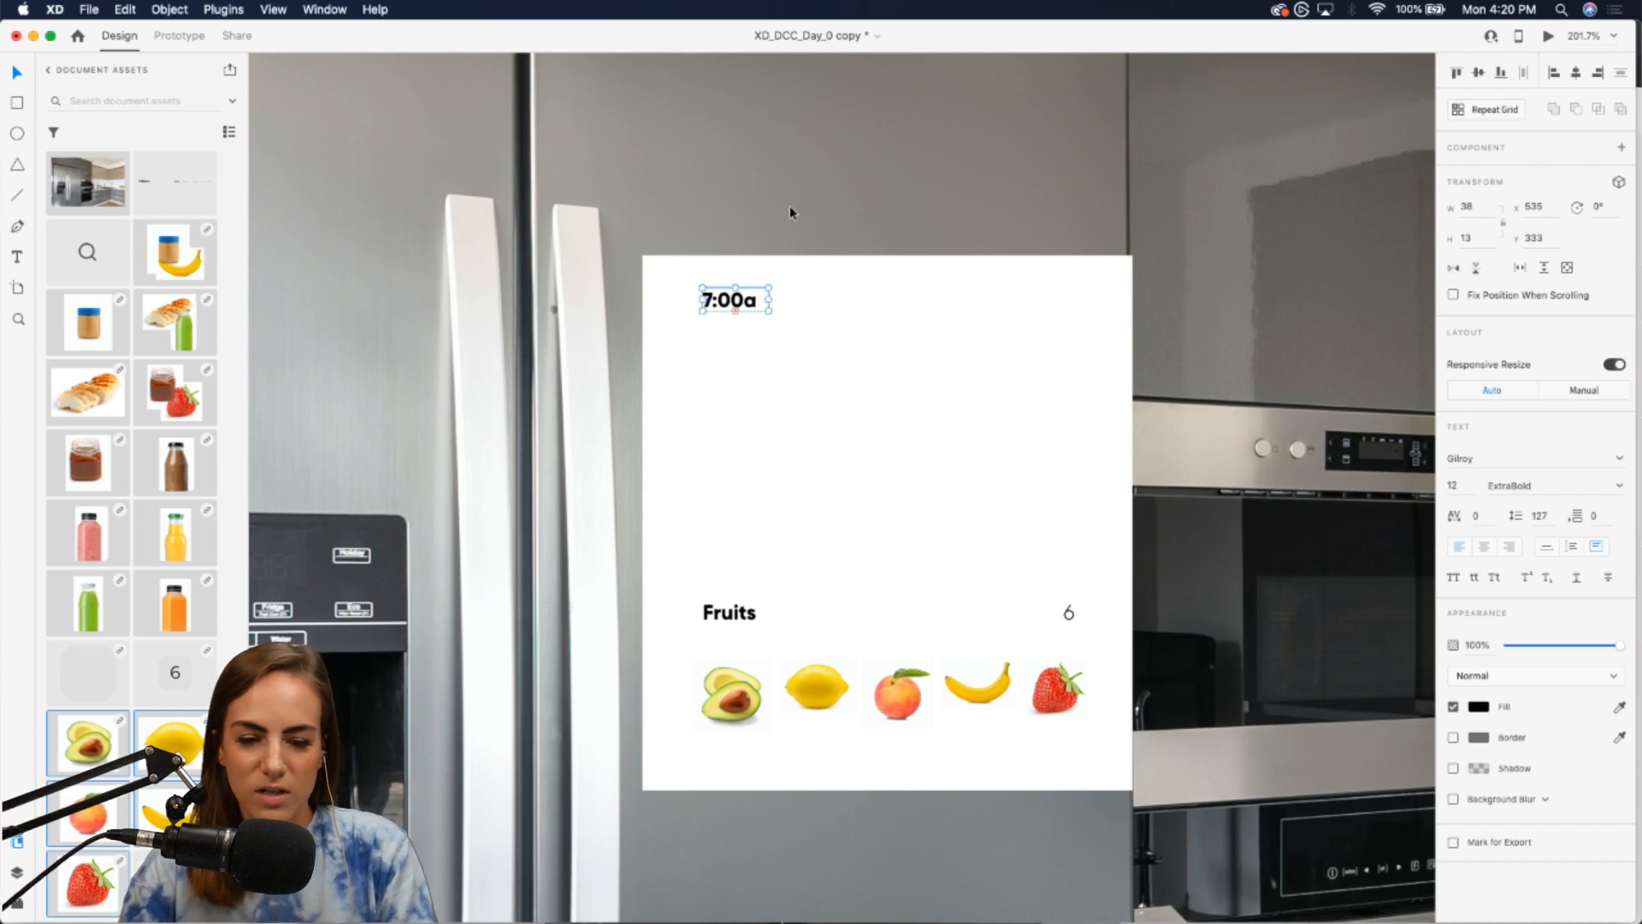
pyautogui.moveTo(769, 299); pyautogui.dragTo(800, 299)
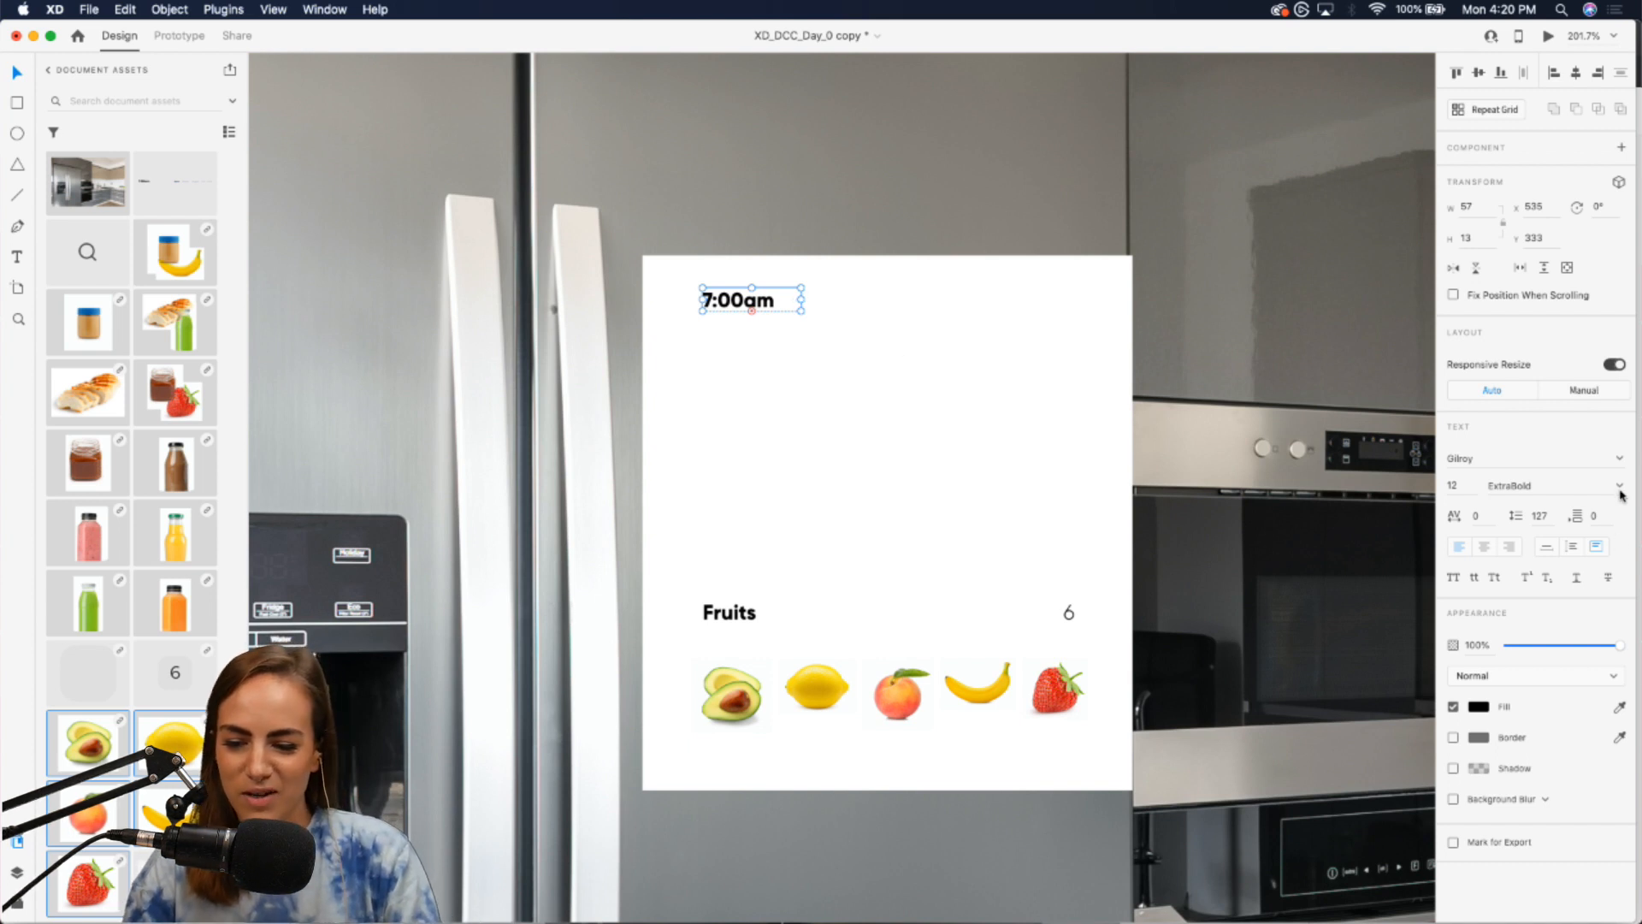
pyautogui.click(1585, 485)
pyautogui.click(1531, 506)
# - Duplicate the "7:00am" text below itself and change the copy to "Oct."
pyautogui.click(758, 301)
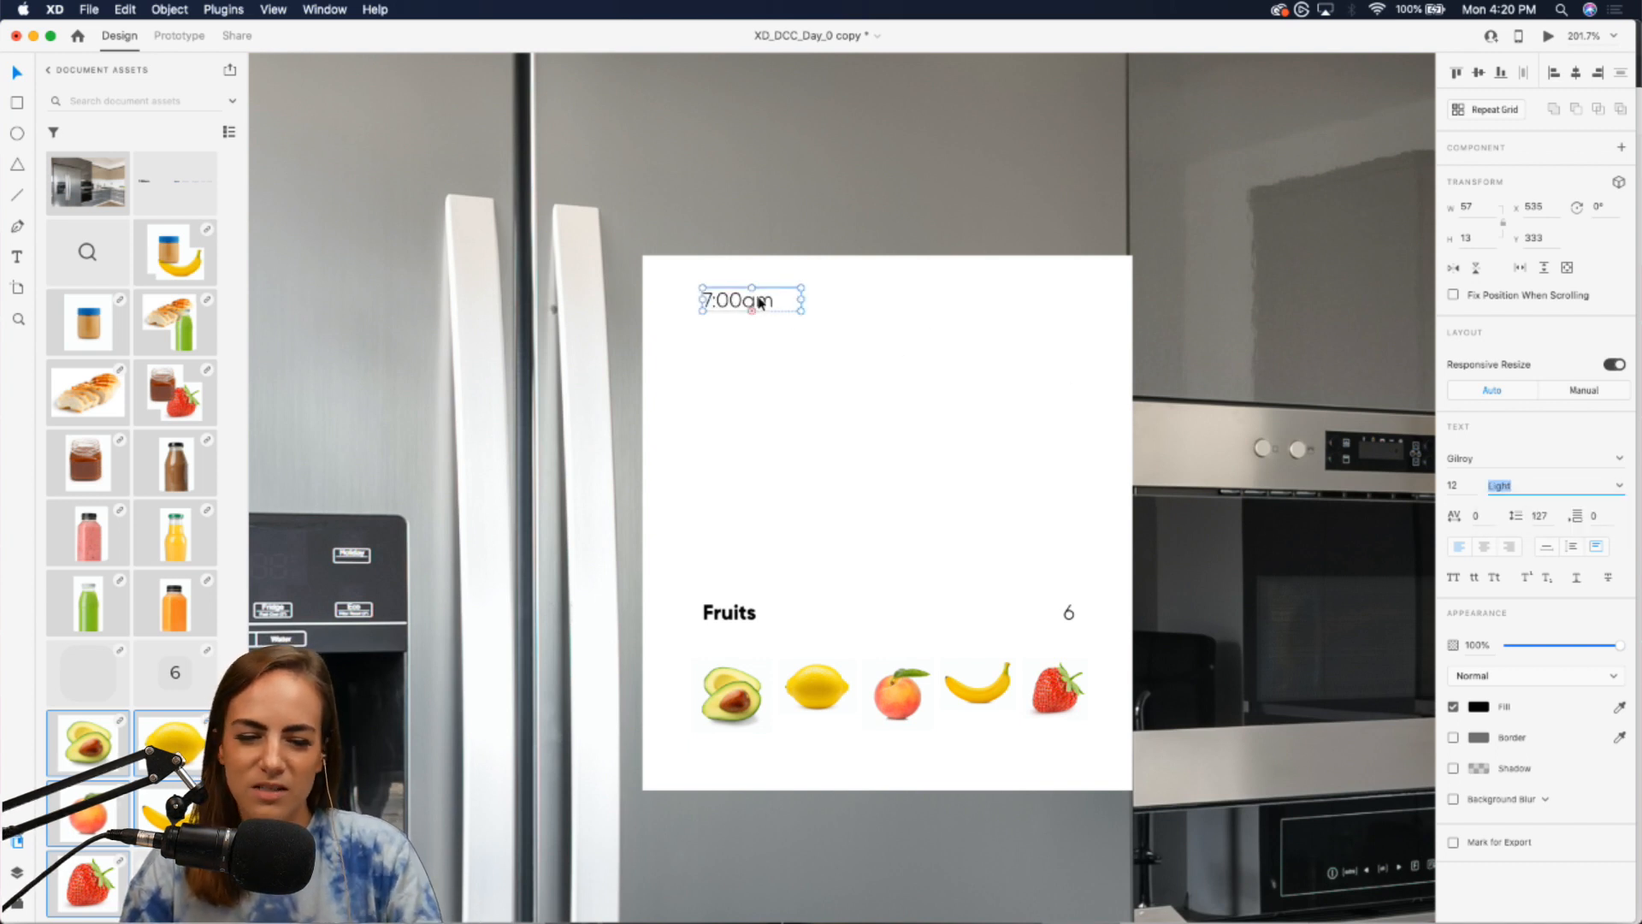
pyautogui.moveTo(759, 301); pyautogui.dragTo(728, 382)
pyautogui.press('super+d')
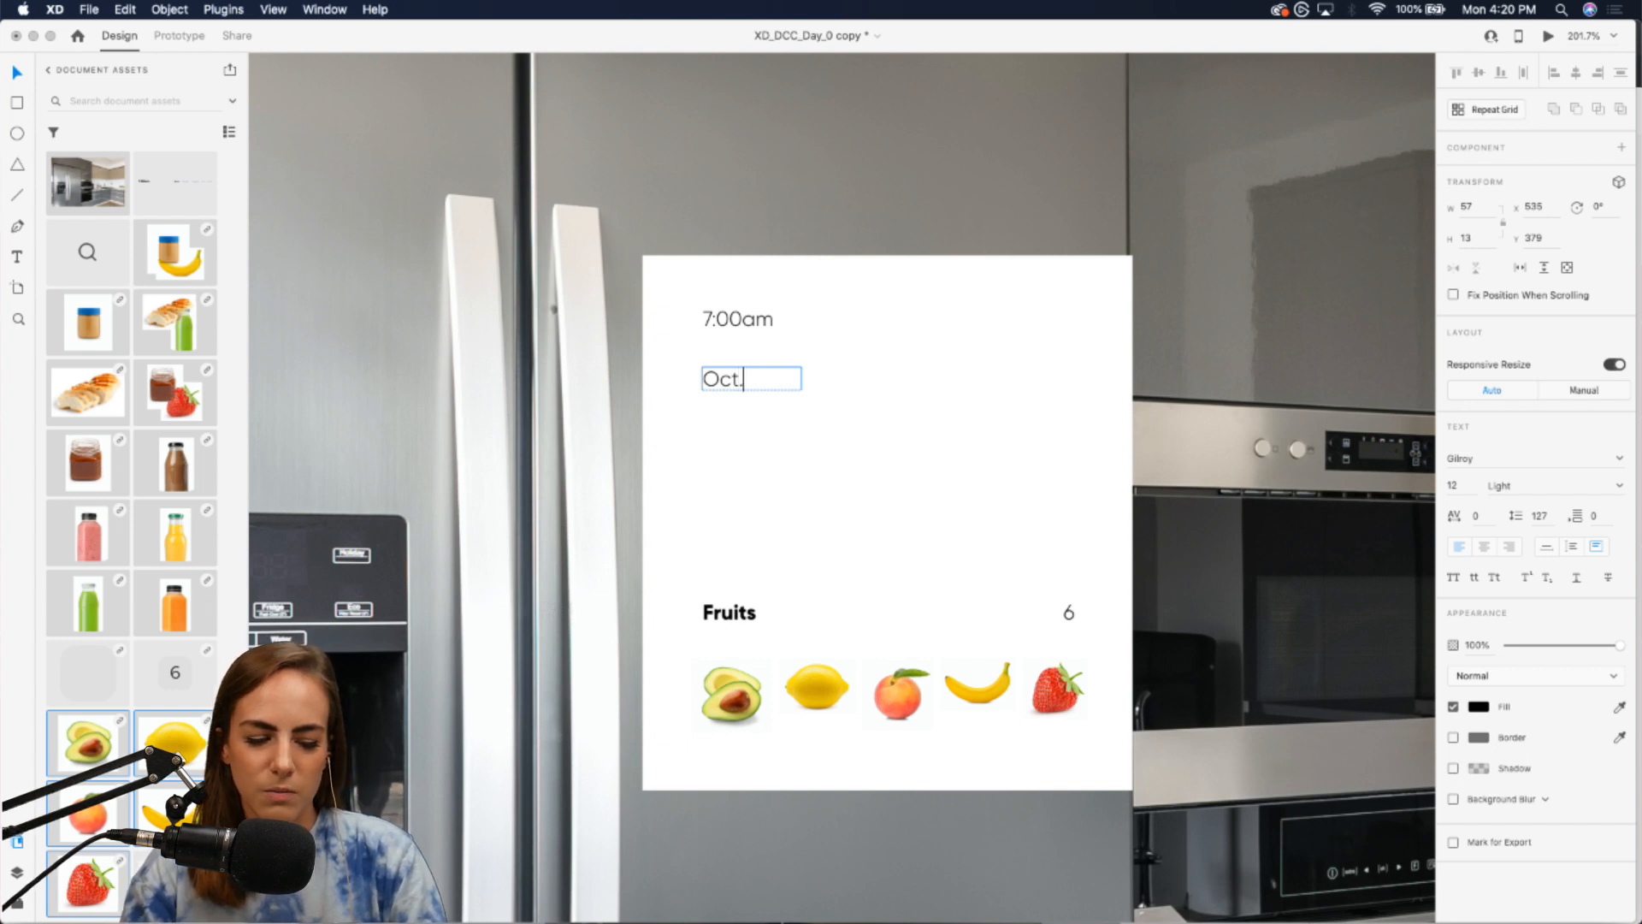
pyautogui.press('Escape')
# - Duplicate "Oct." beside itself, change the copy to "26" and set its weight to ExtraBold
pyautogui.press('super+d')
pyautogui.moveTo(734, 385); pyautogui.dragTo(821, 387)
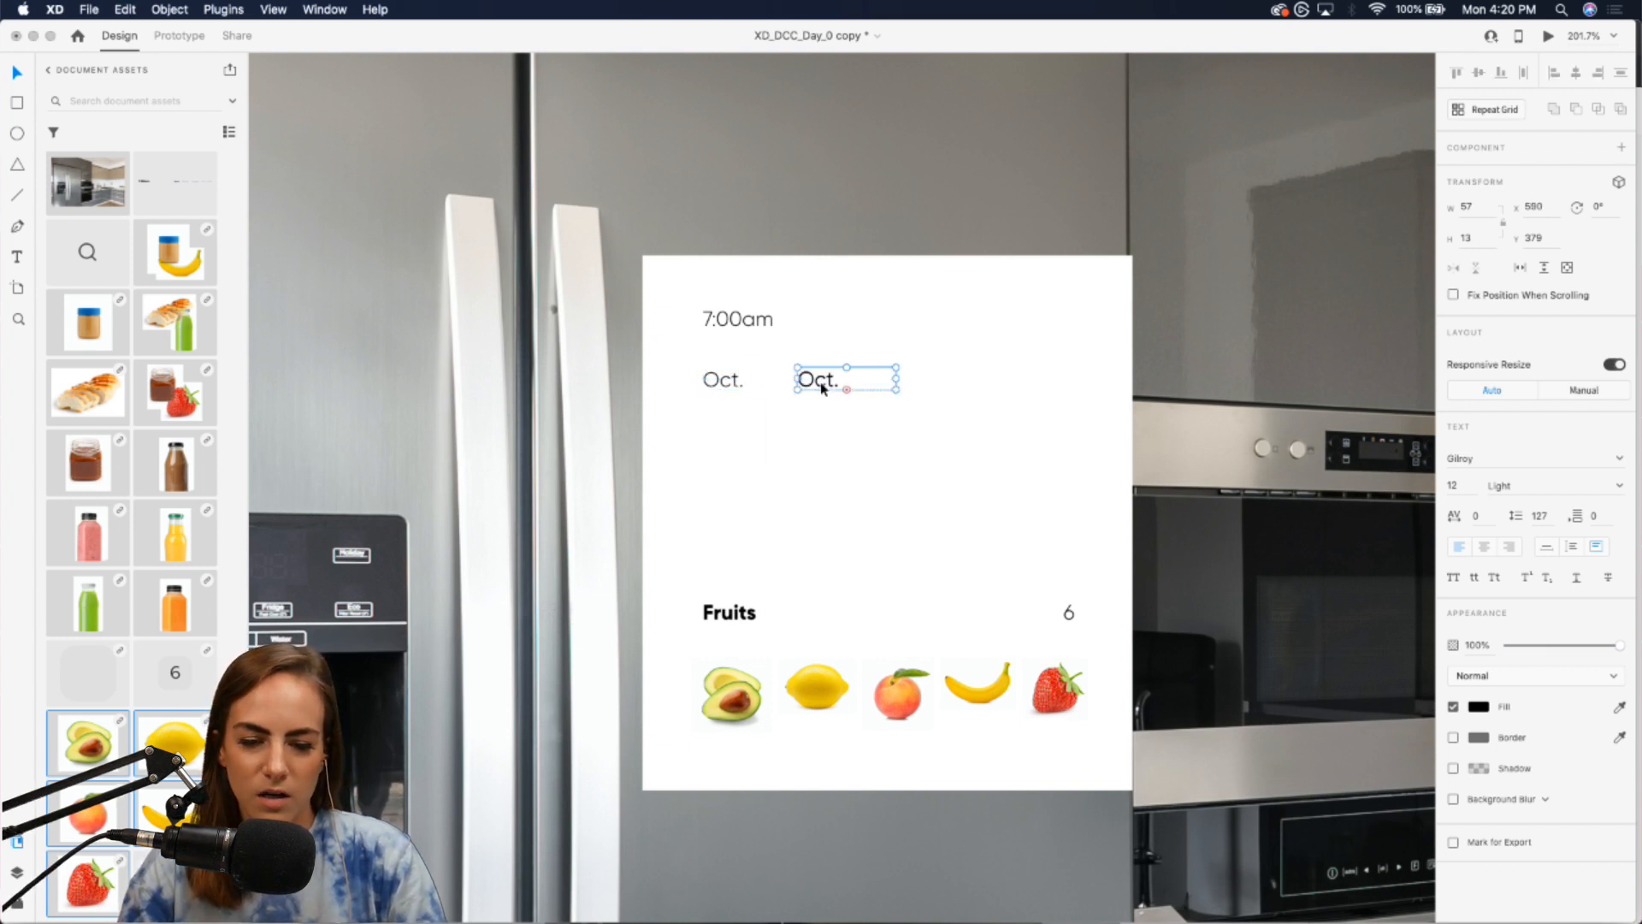
pyautogui.doubleClick(821, 386)
pyautogui.write('26')
pyautogui.press('Escape')
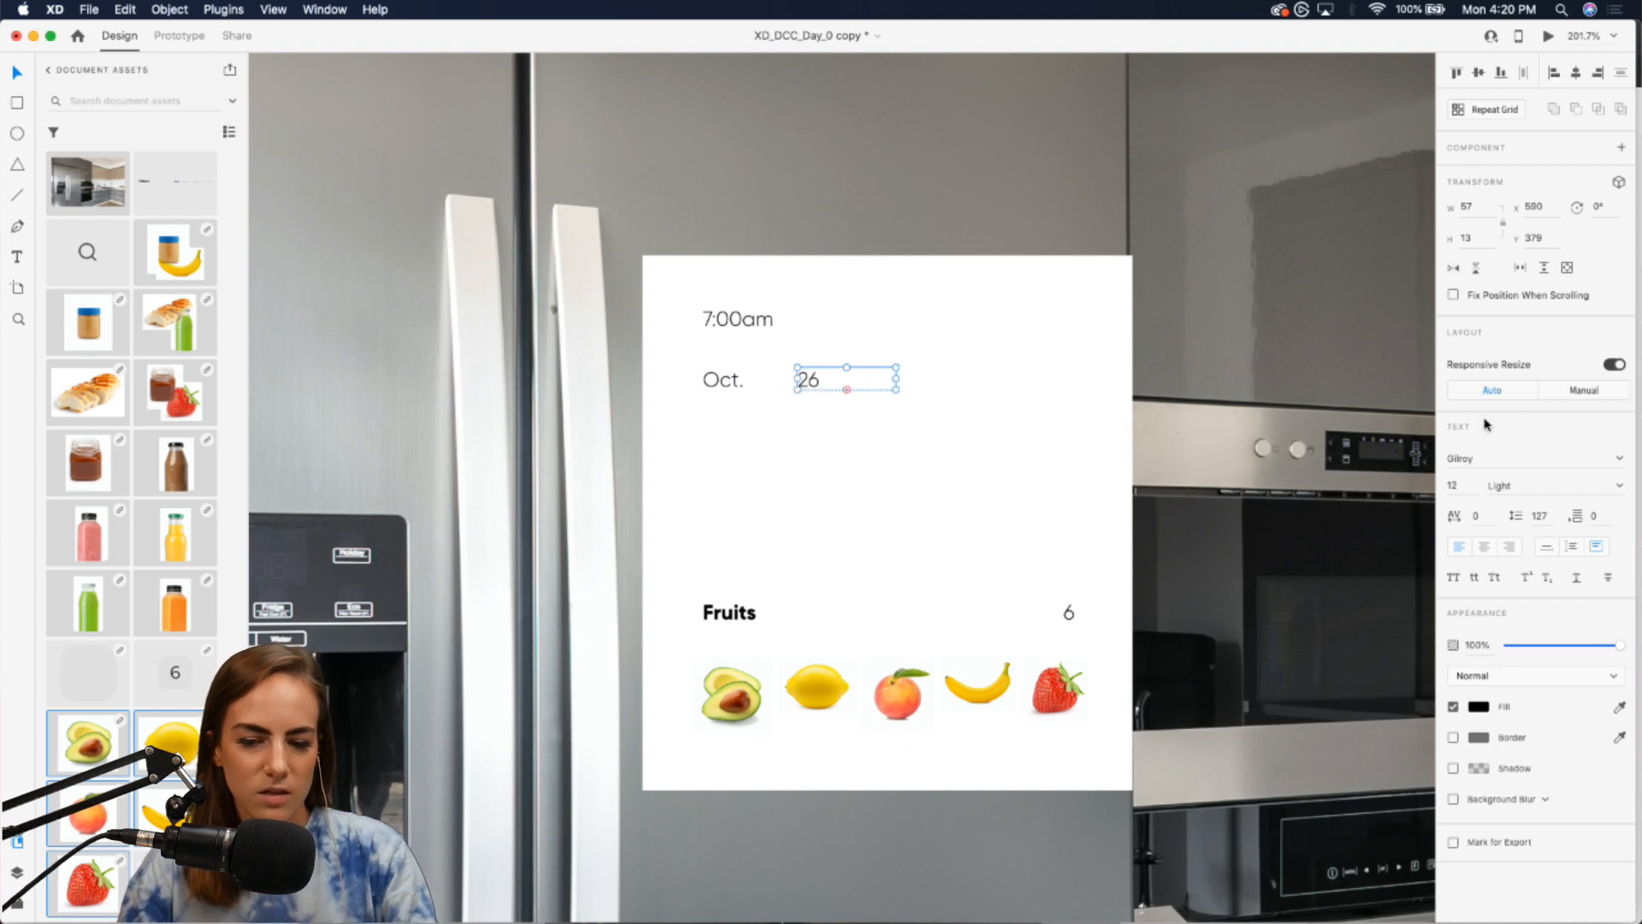
pyautogui.click(1619, 485)
pyautogui.click(1519, 522)
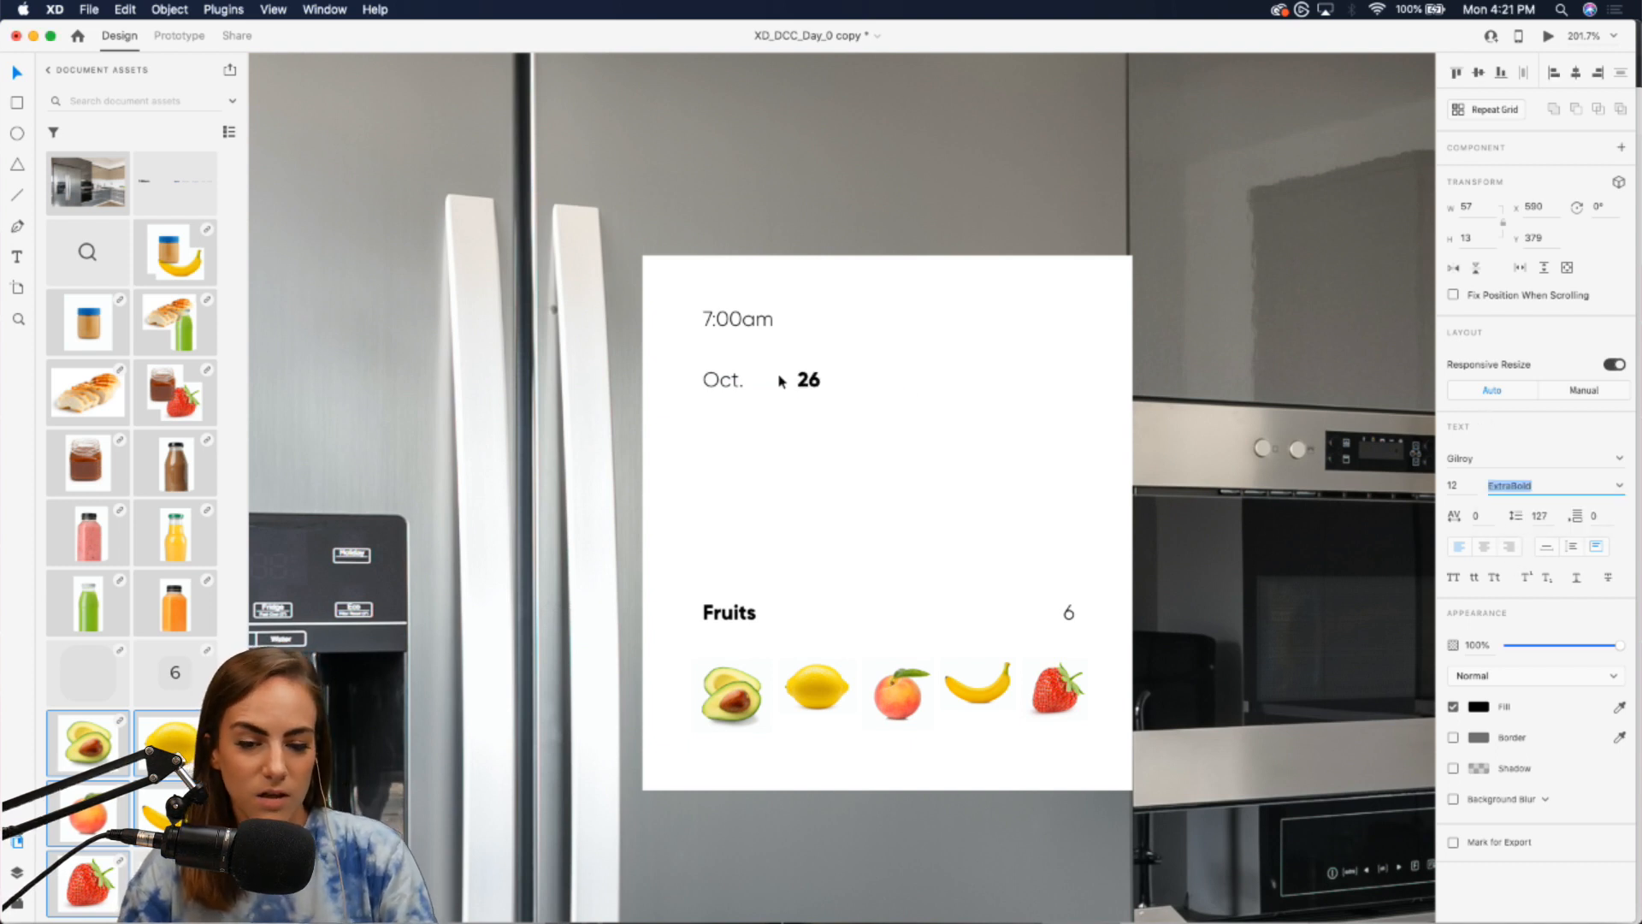
# - Bring "26" close to "Oct.", group the two texts and place them slightly lower on the white rectangle
pyautogui.moveTo(826, 385); pyautogui.dragTo(726, 411)
pyautogui.keyDown('shift'); pyautogui.click(718, 382); pyautogui.keyUp('shift')
pyautogui.press('super+g')
# - Duplicate the "Fruits" and "6" labels above the originals and change the copied heading to "Drinks"
pyautogui.click(735, 622)
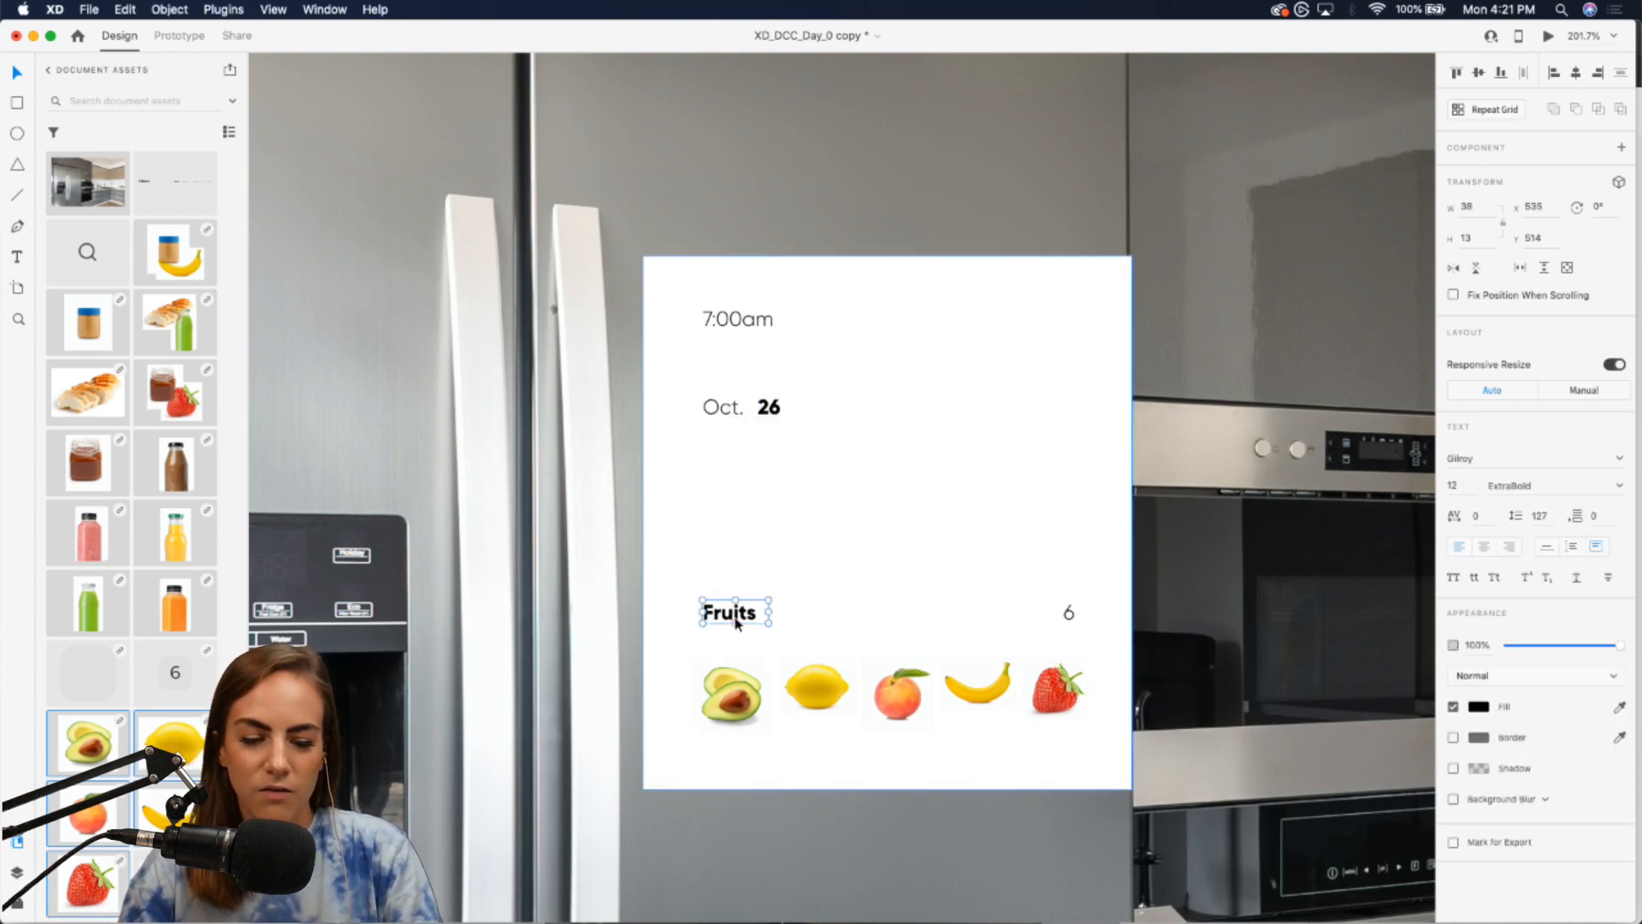
pyautogui.keyDown('shift'); pyautogui.click(1084, 605); pyautogui.keyUp('shift')
pyautogui.press('super+d')
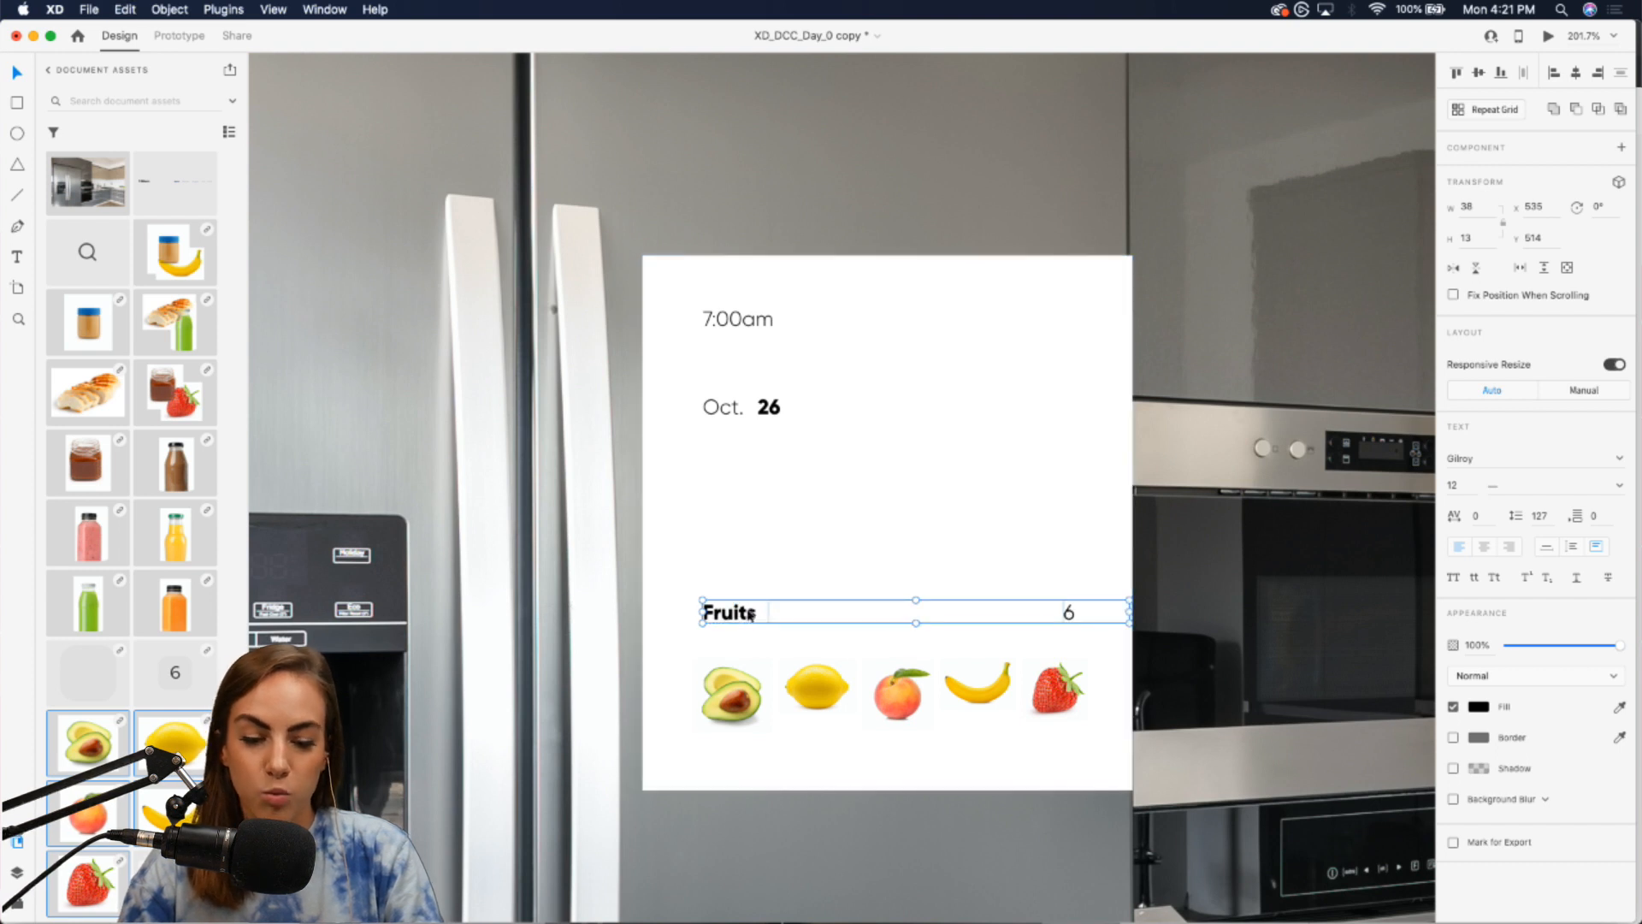
pyautogui.moveTo(744, 612); pyautogui.dragTo(744, 484)
pyautogui.doubleClick(731, 484)
pyautogui.write('Drinks')
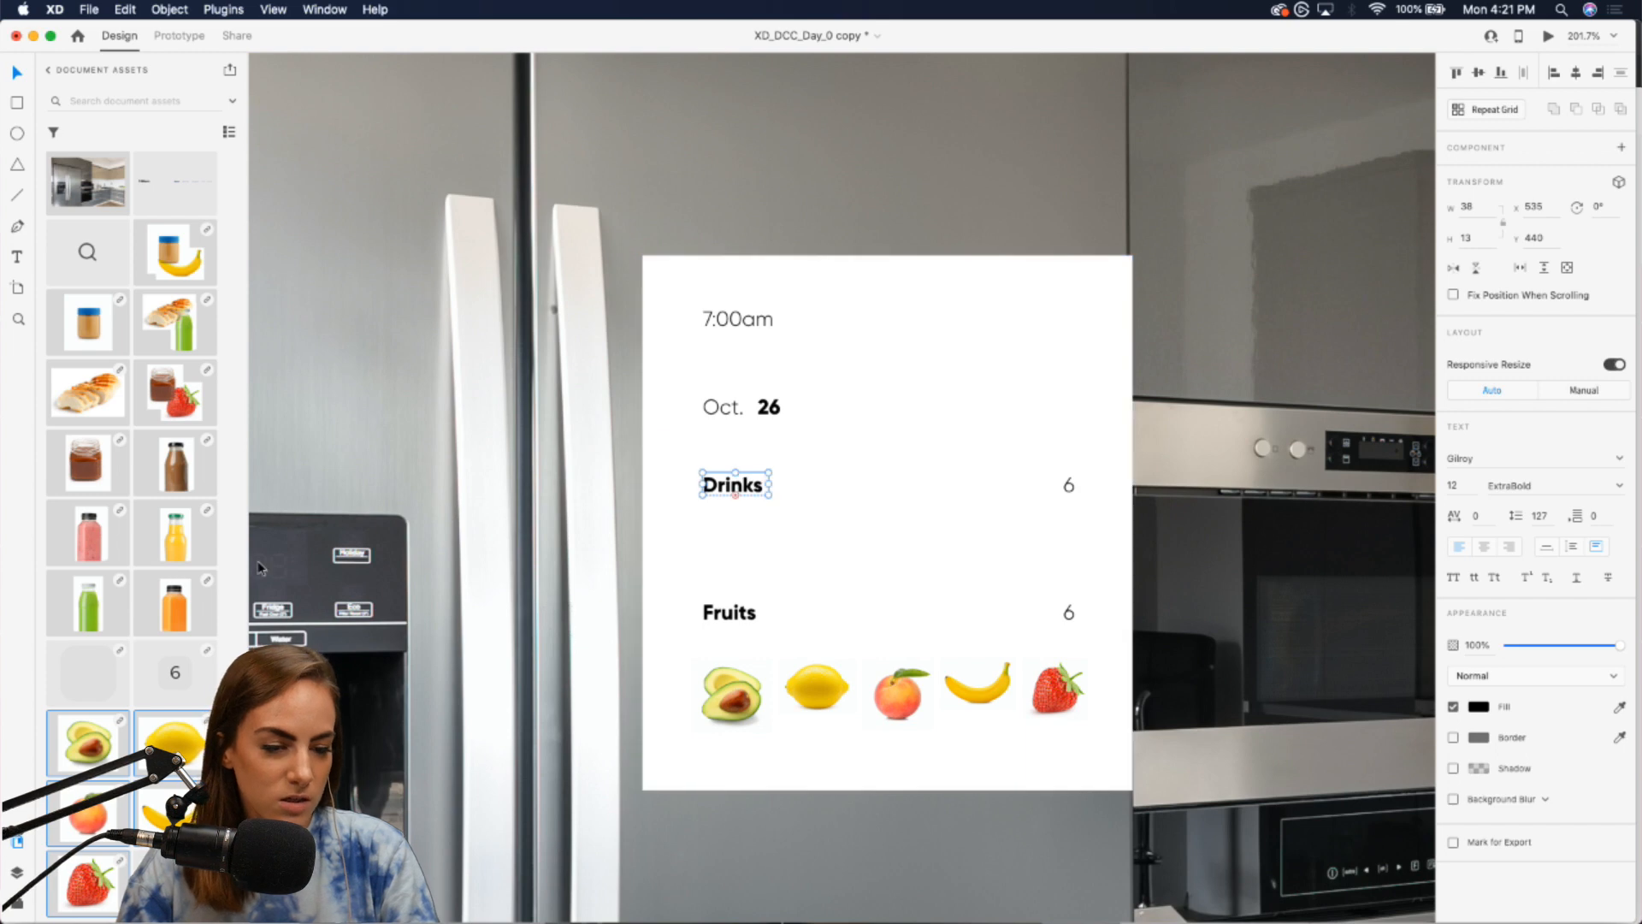
pyautogui.scroll(-5, 261, 569)
pyautogui.scroll(-10, 261, 568)
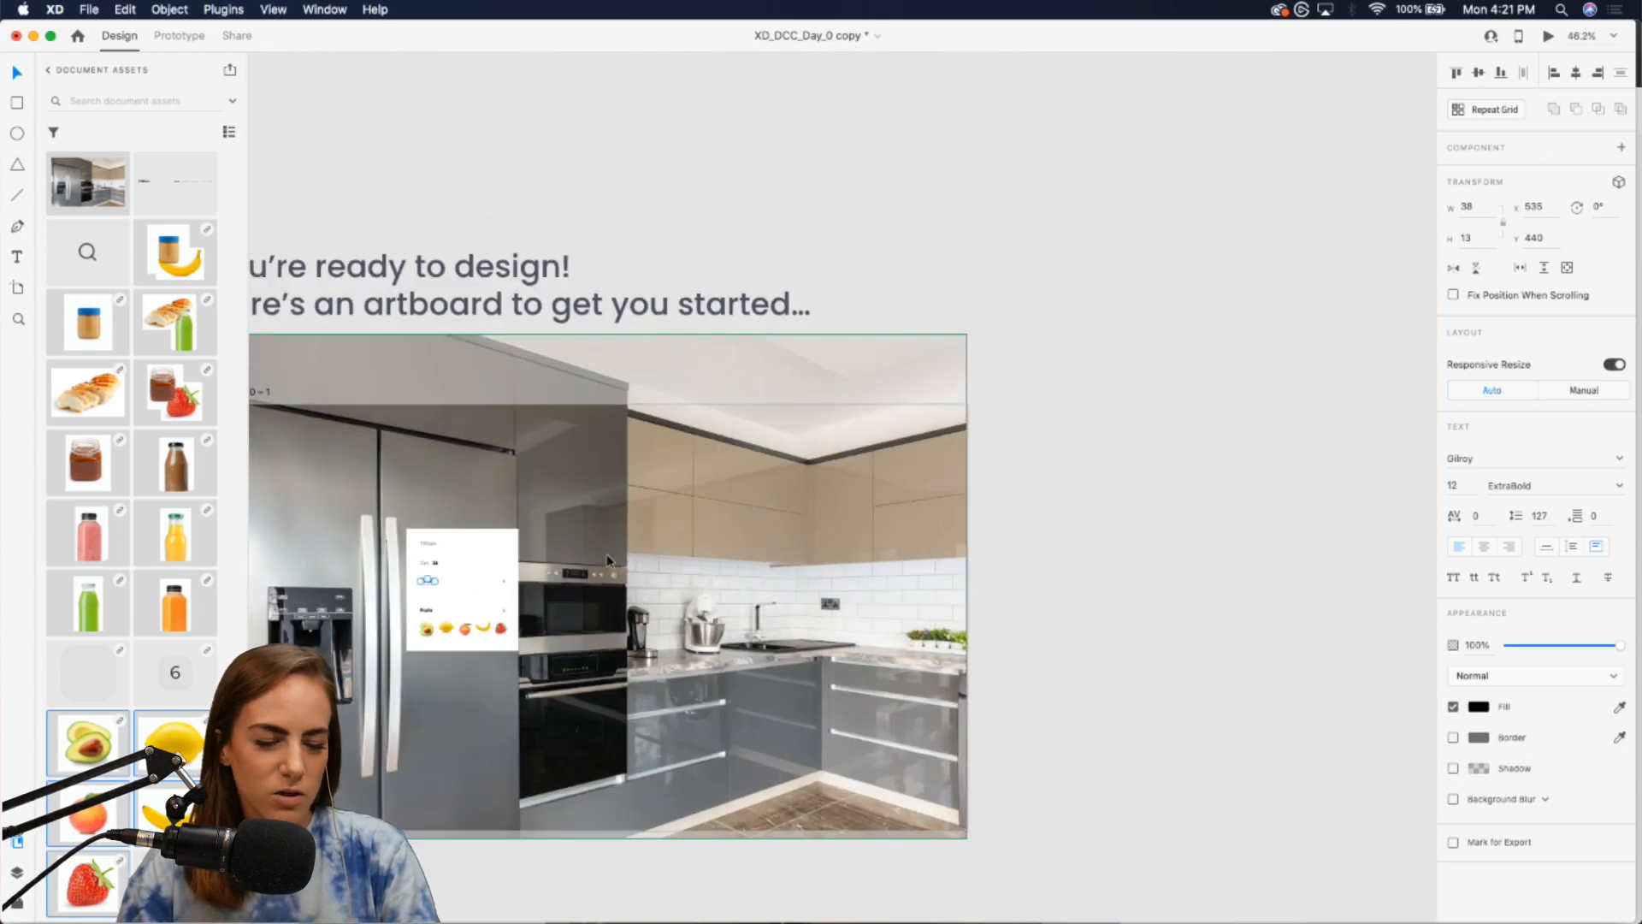
# - Place the brown, pink, yellow, green and orange bottle components on the pasteboard above the "You're ready to design!" text
pyautogui.hscroll(-5, 607, 560)
pyautogui.scroll(1, 607, 555)
pyautogui.click(152, 592)
pyautogui.keyDown('shift'); pyautogui.click(107, 597); pyautogui.keyUp('shift')
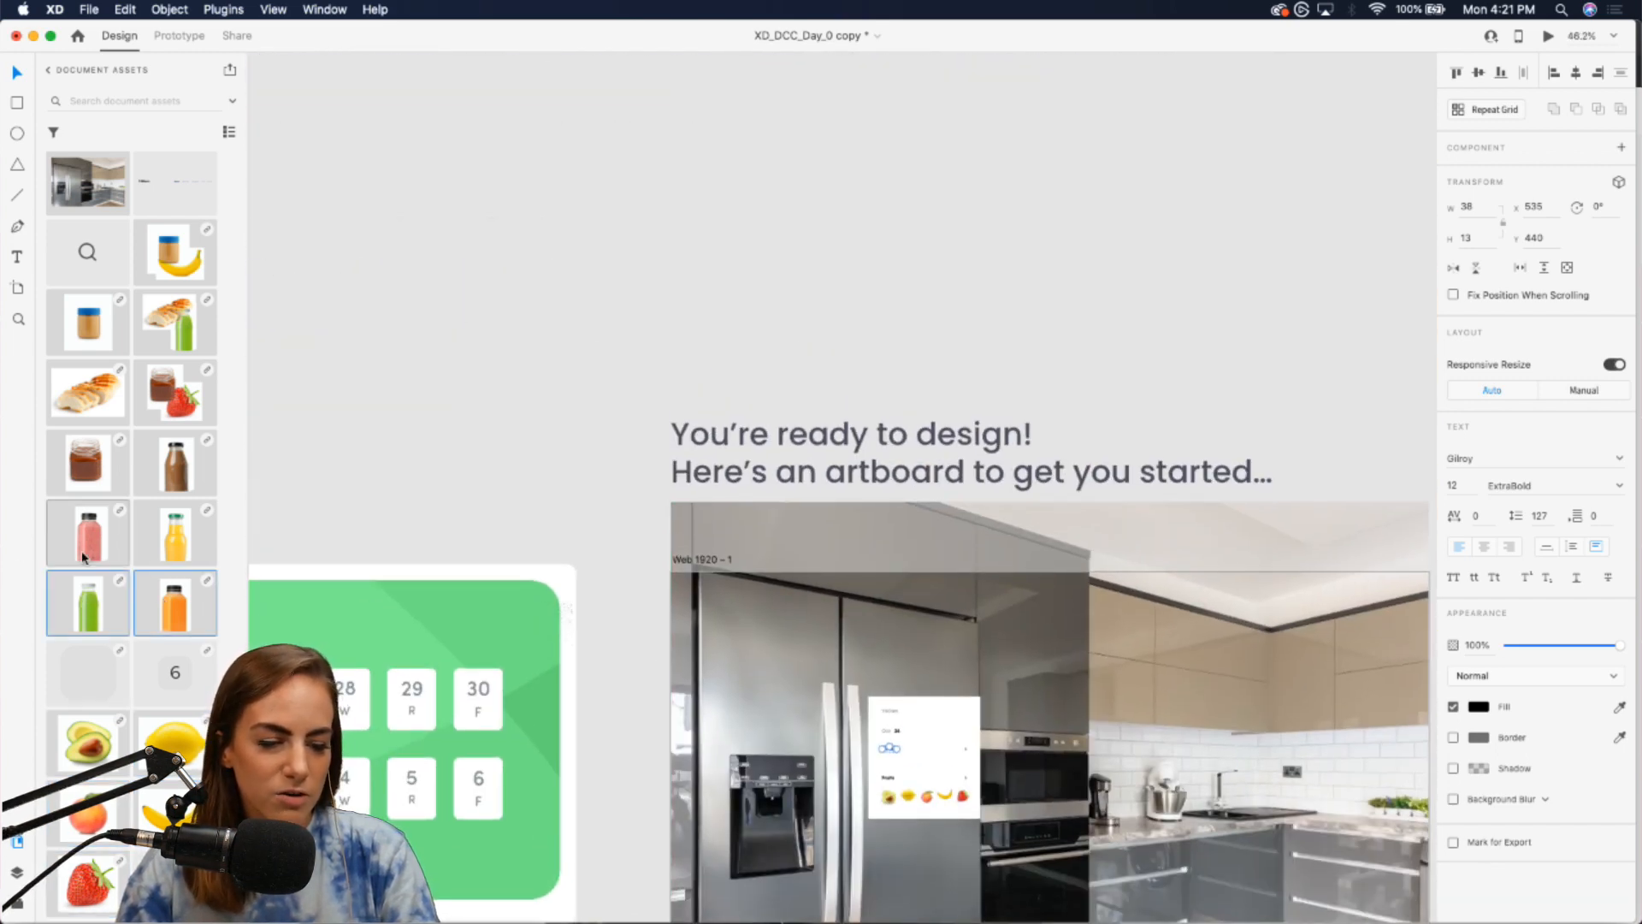
pyautogui.keyDown('shift'); pyautogui.click(83, 547); pyautogui.keyUp('shift')
pyautogui.keyDown('shift'); pyautogui.click(172, 540); pyautogui.keyUp('shift')
pyautogui.keyDown('shift'); pyautogui.click(175, 466); pyautogui.keyUp('shift')
pyautogui.moveTo(111, 539); pyautogui.dragTo(864, 290)
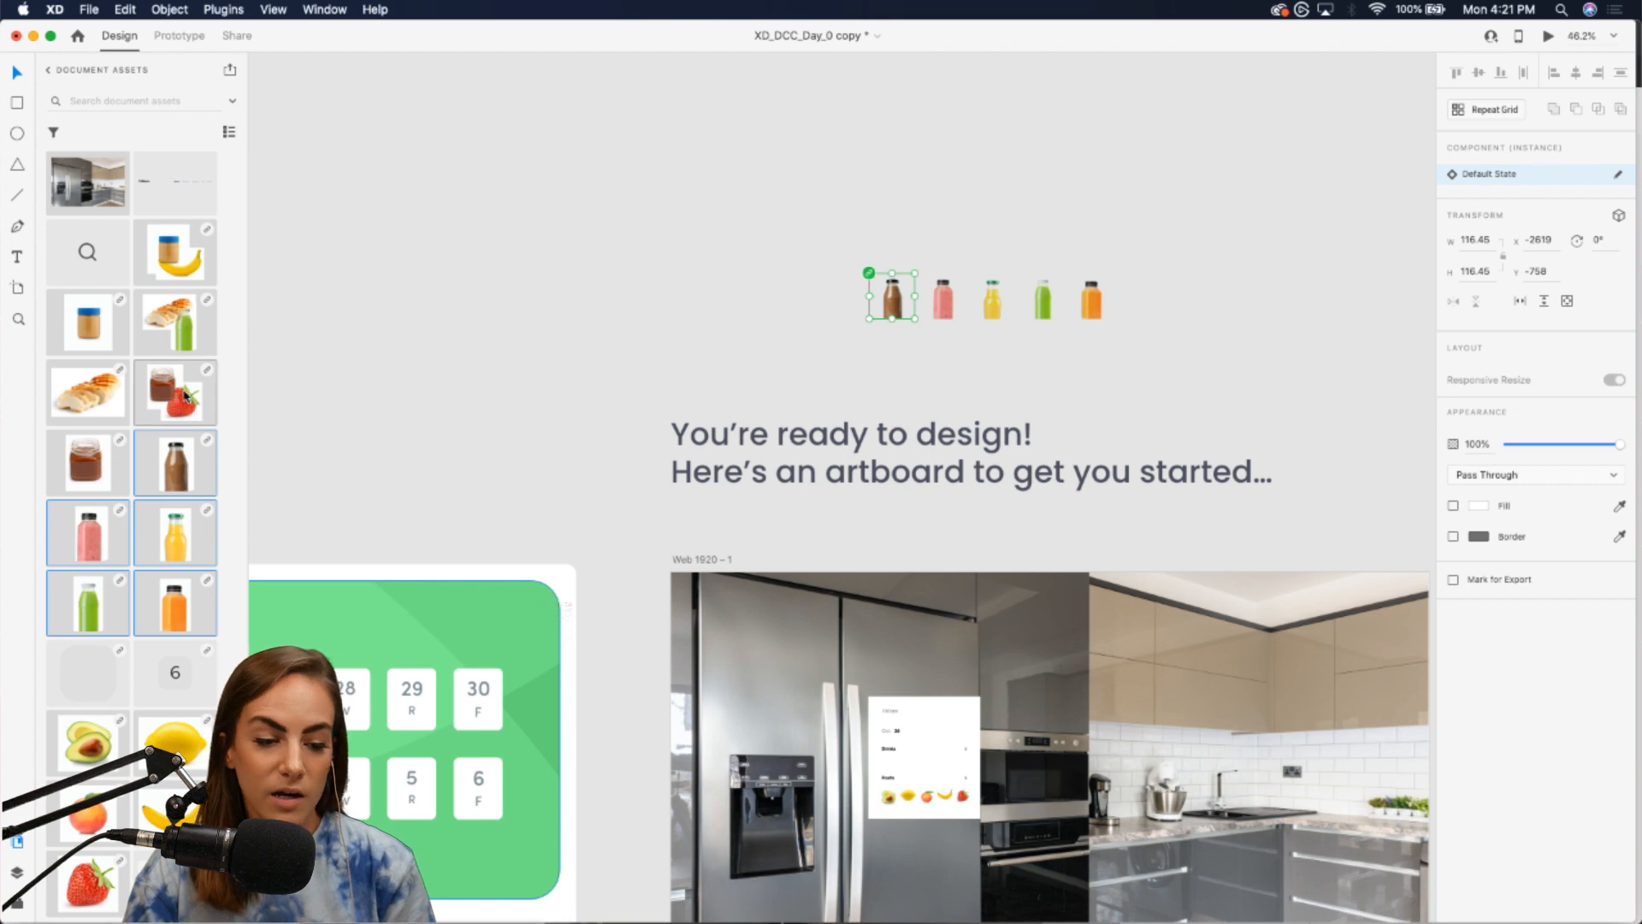
pyautogui.moveTo(204, 371)
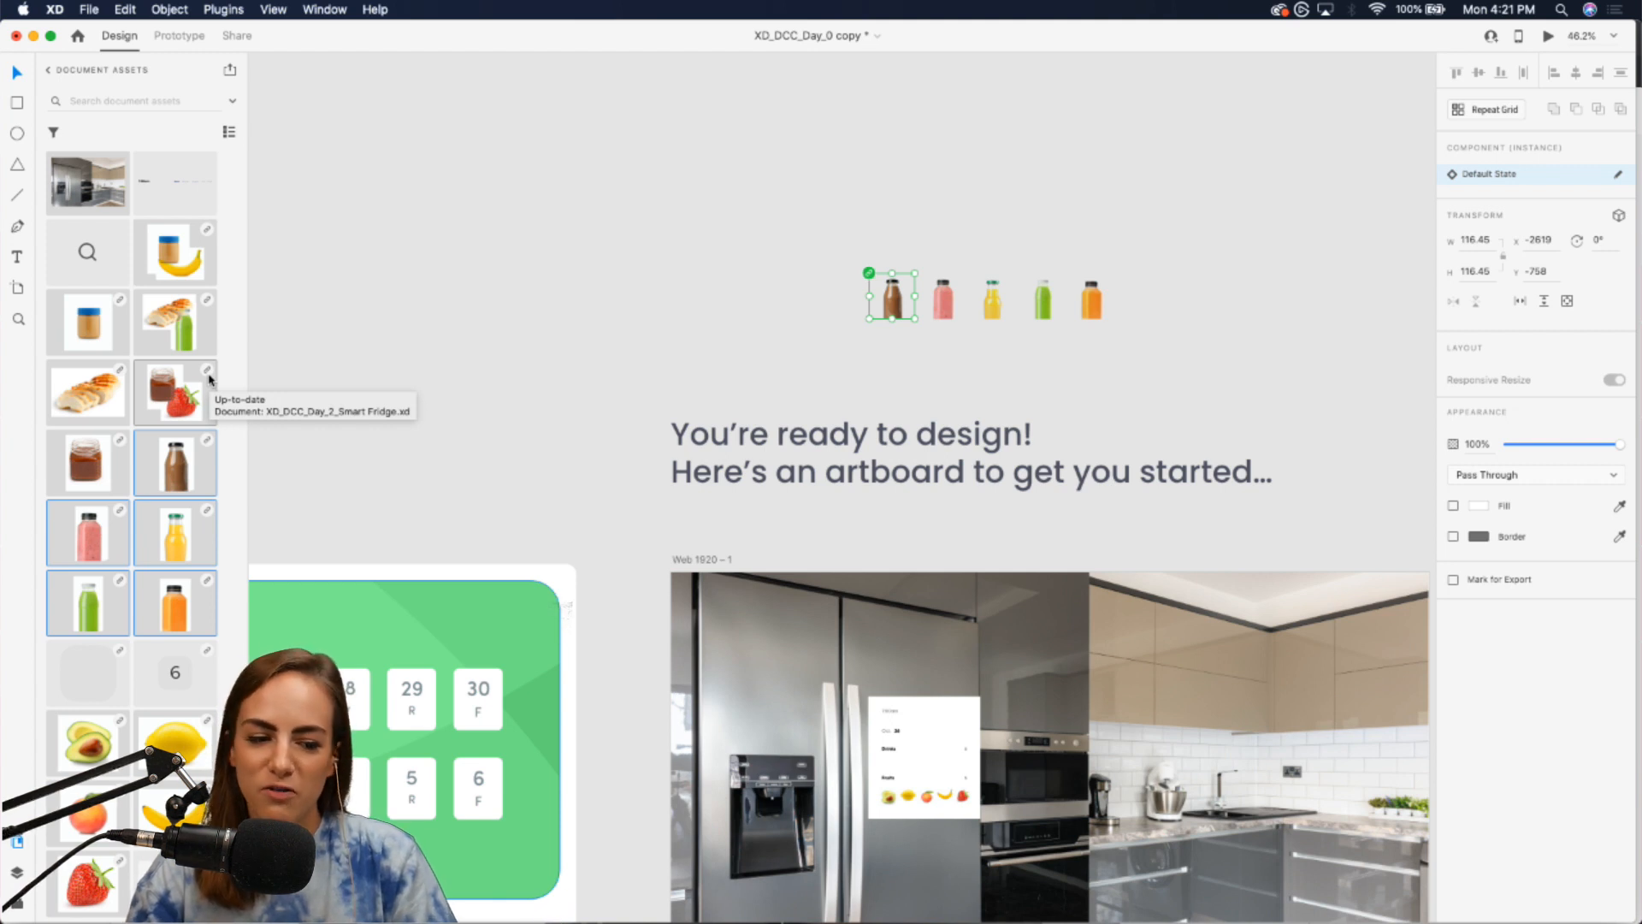
# - Group the five bottles and move the group onto the white card on the fridge
pyautogui.moveTo(1208, 349); pyautogui.dragTo(824, 244)
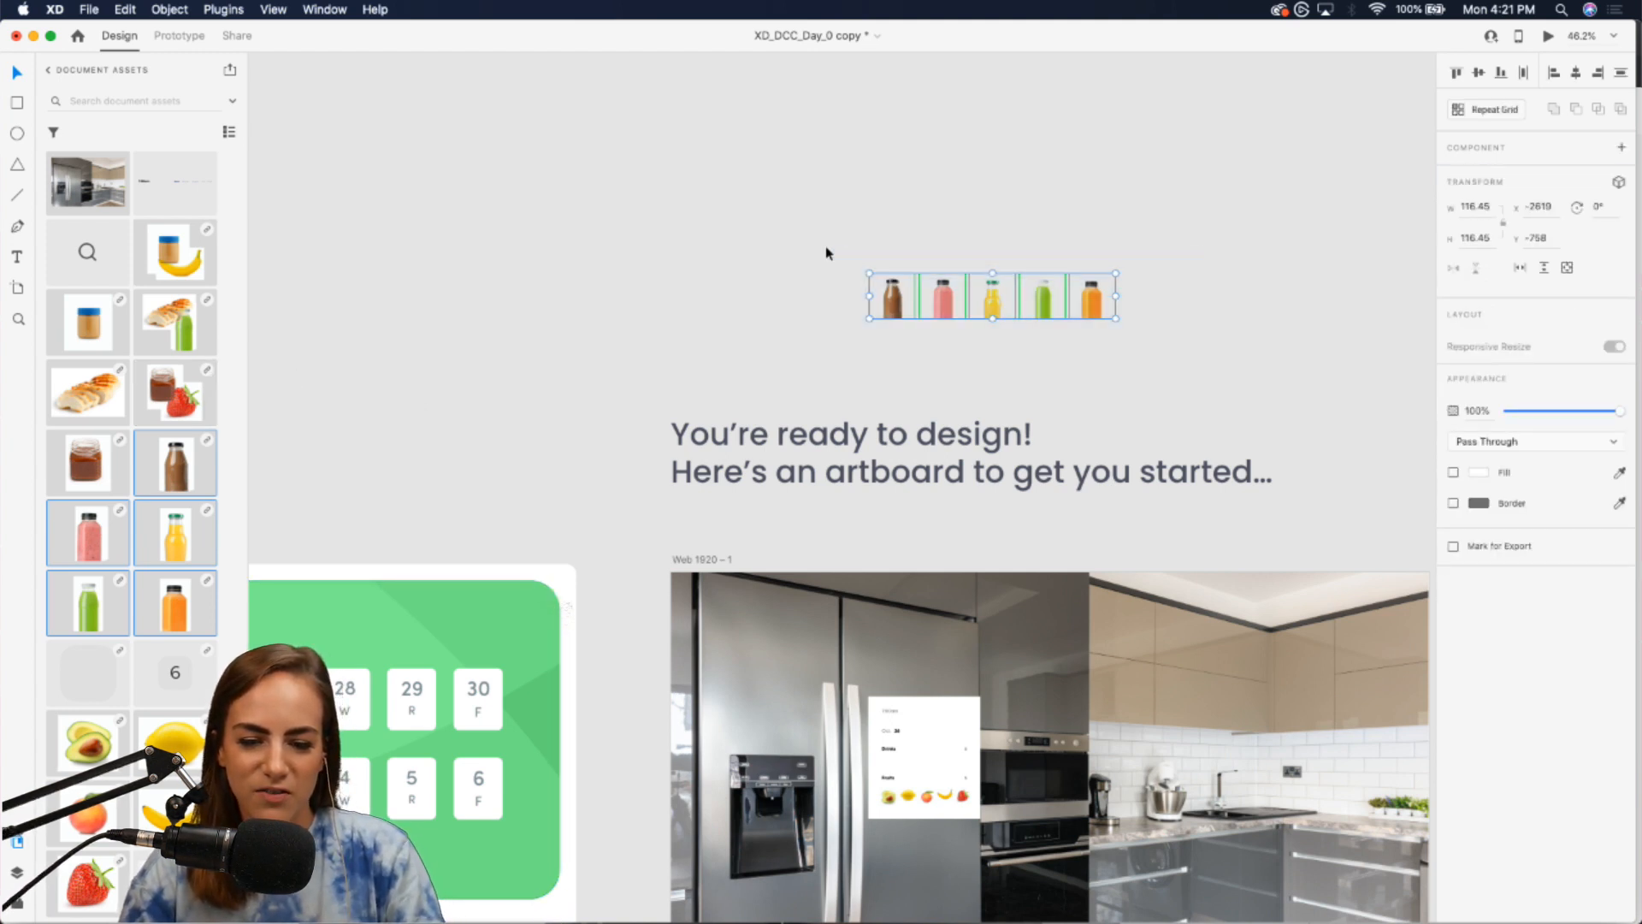
pyautogui.scroll(3, 824, 245)
pyautogui.press('super+g')
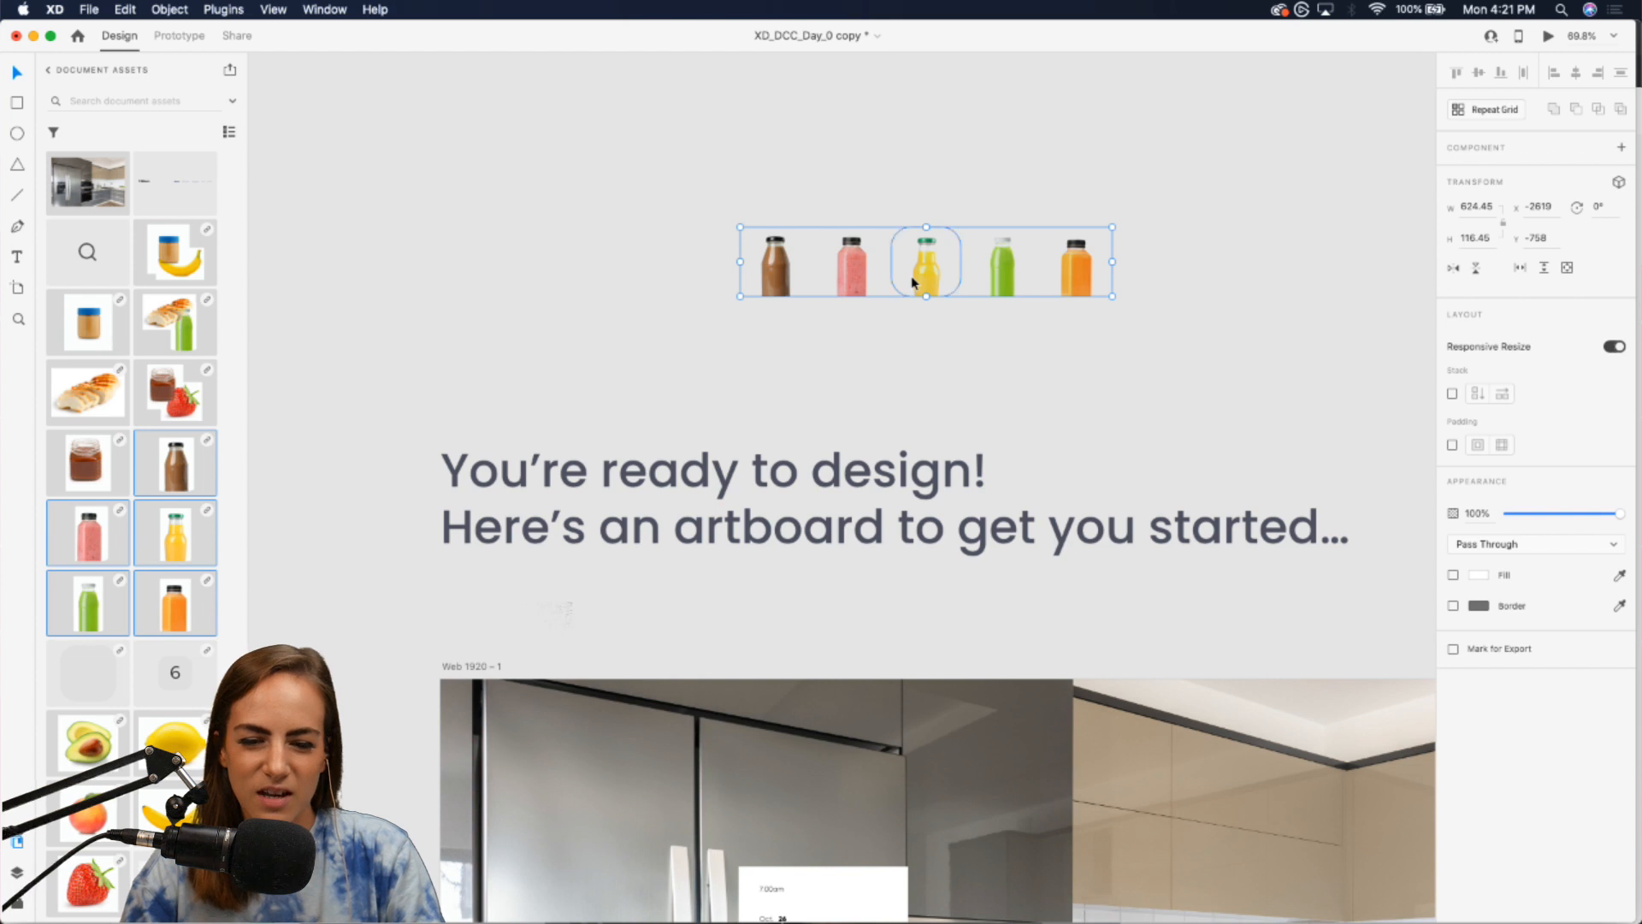
pyautogui.scroll(-3, 822, 154)
pyautogui.moveTo(822, 137); pyautogui.dragTo(761, 830)
pyautogui.scroll(-3, 885, 761)
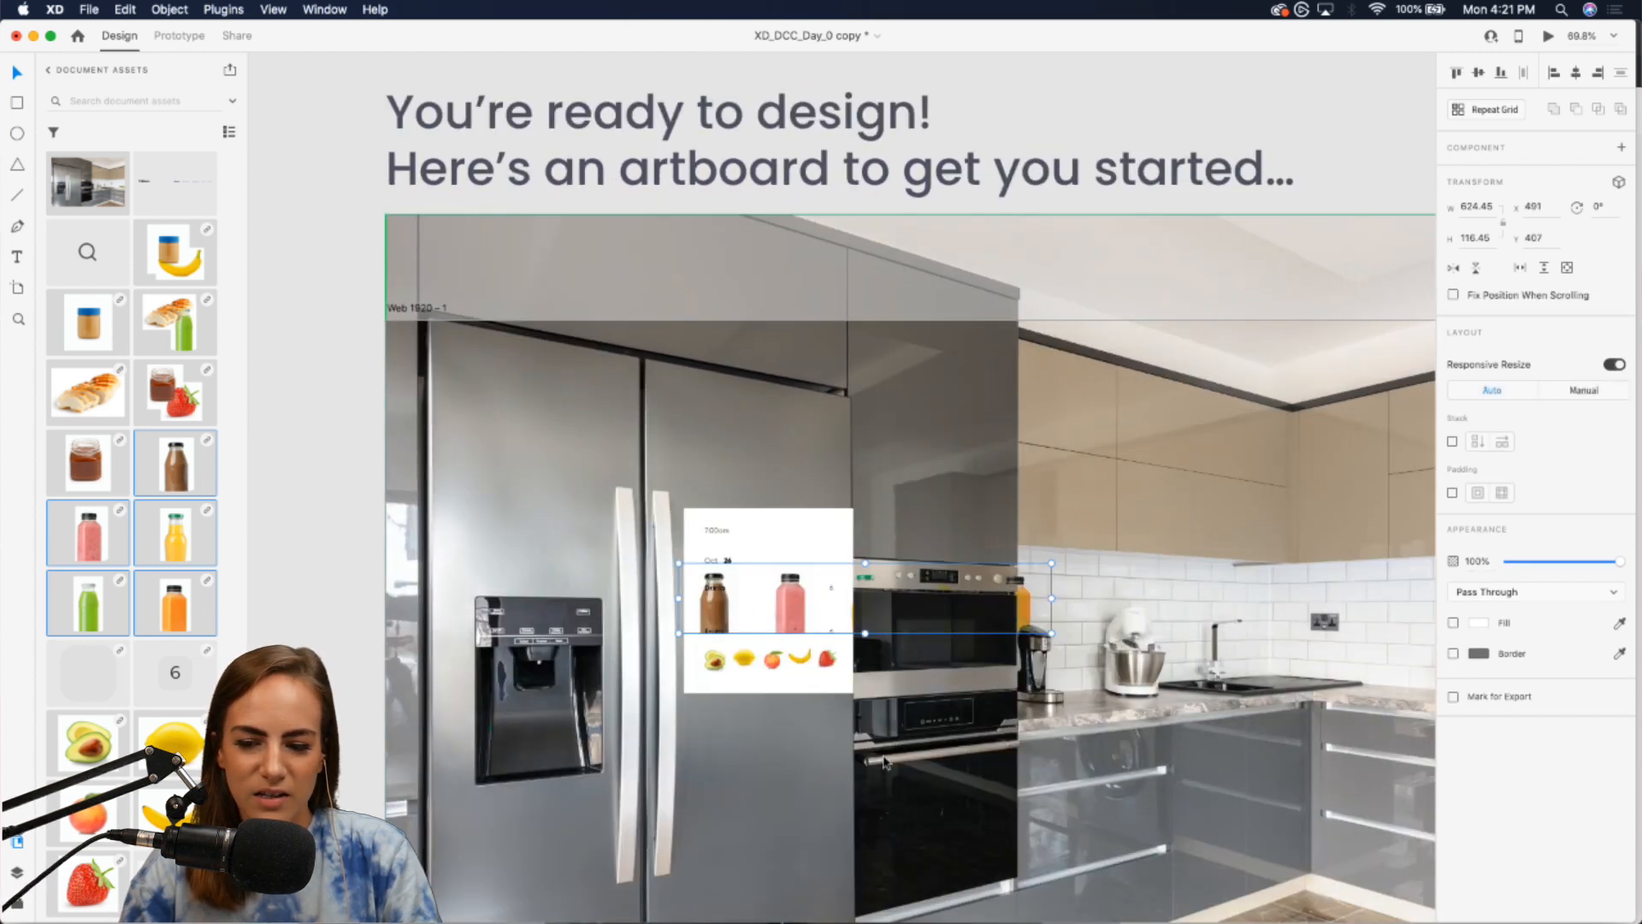
# - Turn off Responsive Resize for the bottle group, scale it to about 238 by 44 and place it between the Drinks and Fruits headings
pyautogui.click(1612, 365)
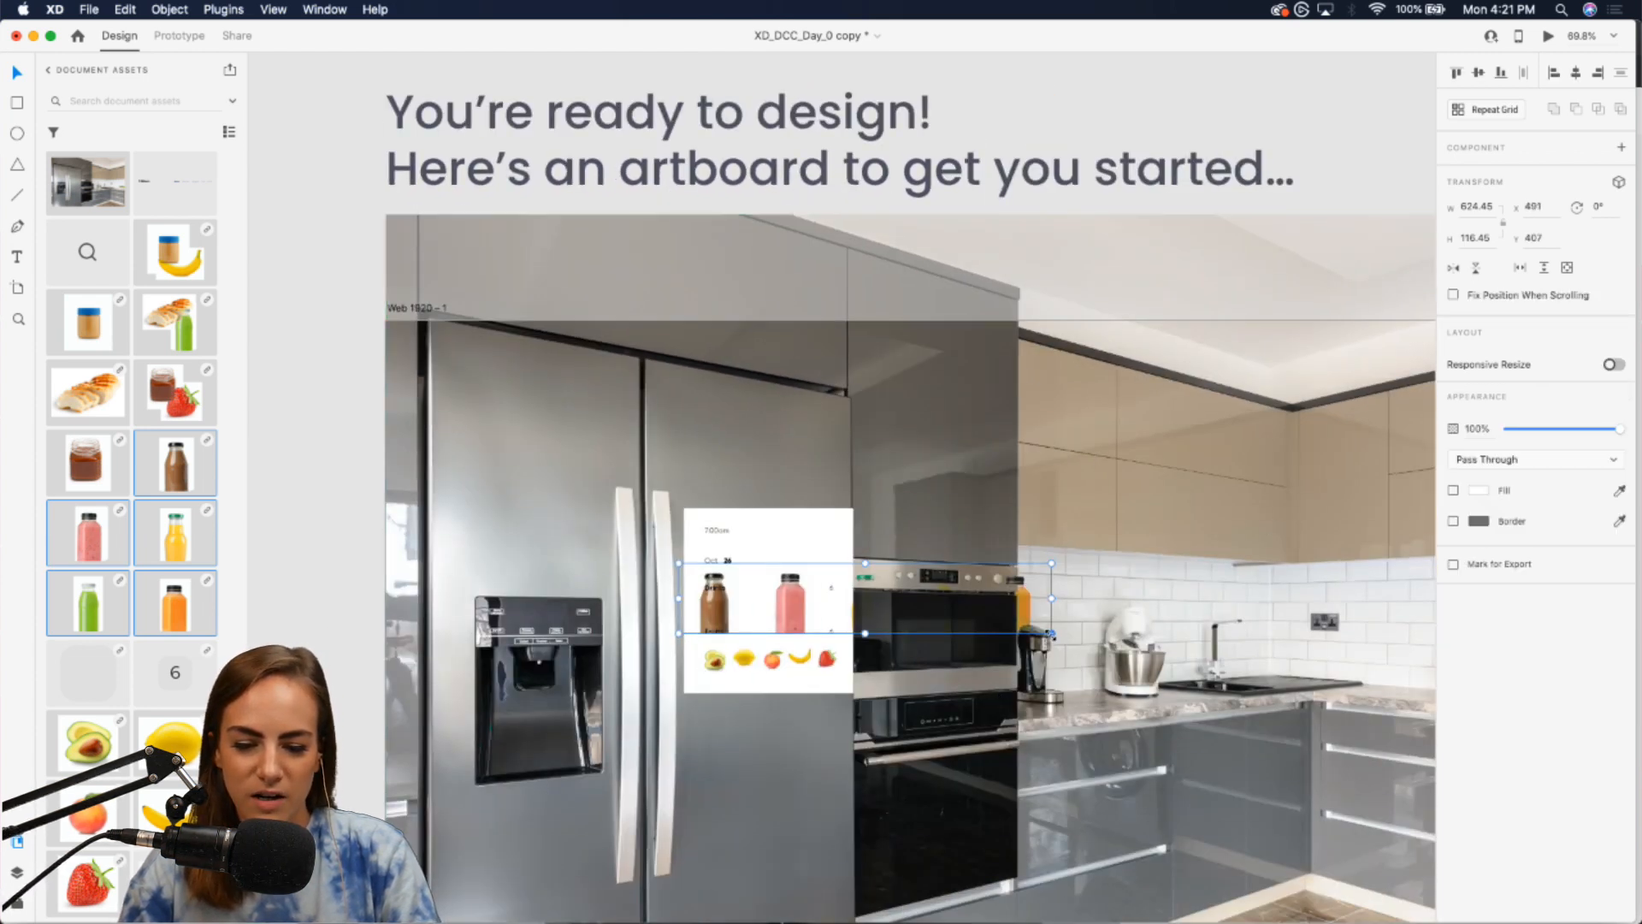
pyautogui.moveTo(1052, 634); pyautogui.dragTo(852, 596)
pyautogui.scroll(3, 837, 547)
pyautogui.scroll(5, 836, 548)
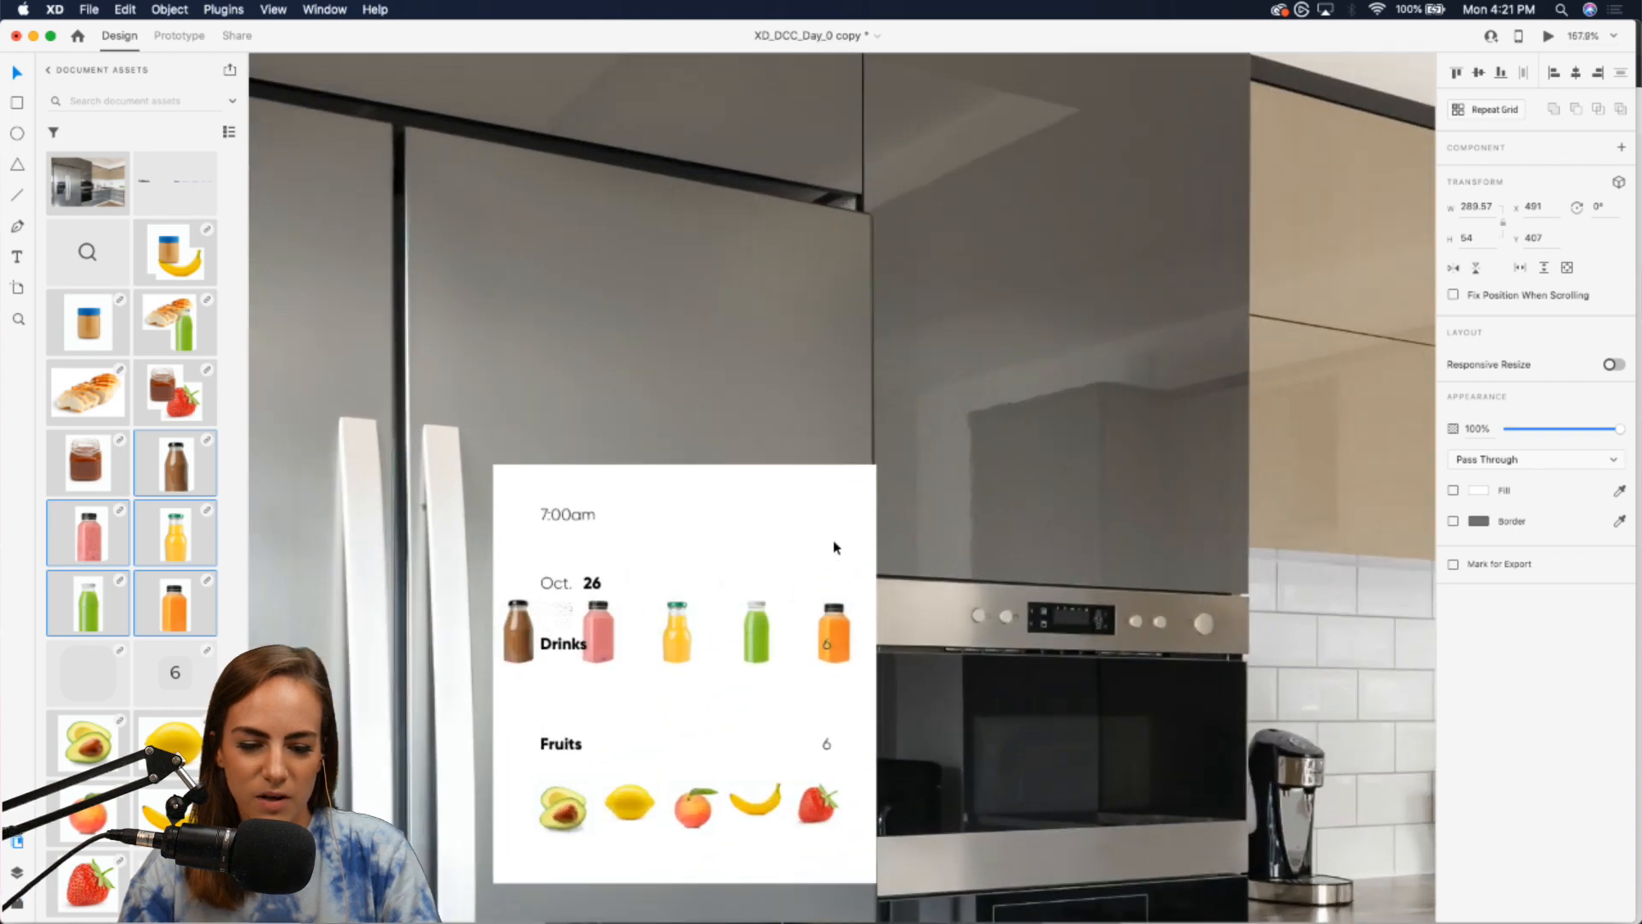
pyautogui.scroll(-3, 833, 513)
pyautogui.moveTo(828, 485); pyautogui.dragTo(869, 537)
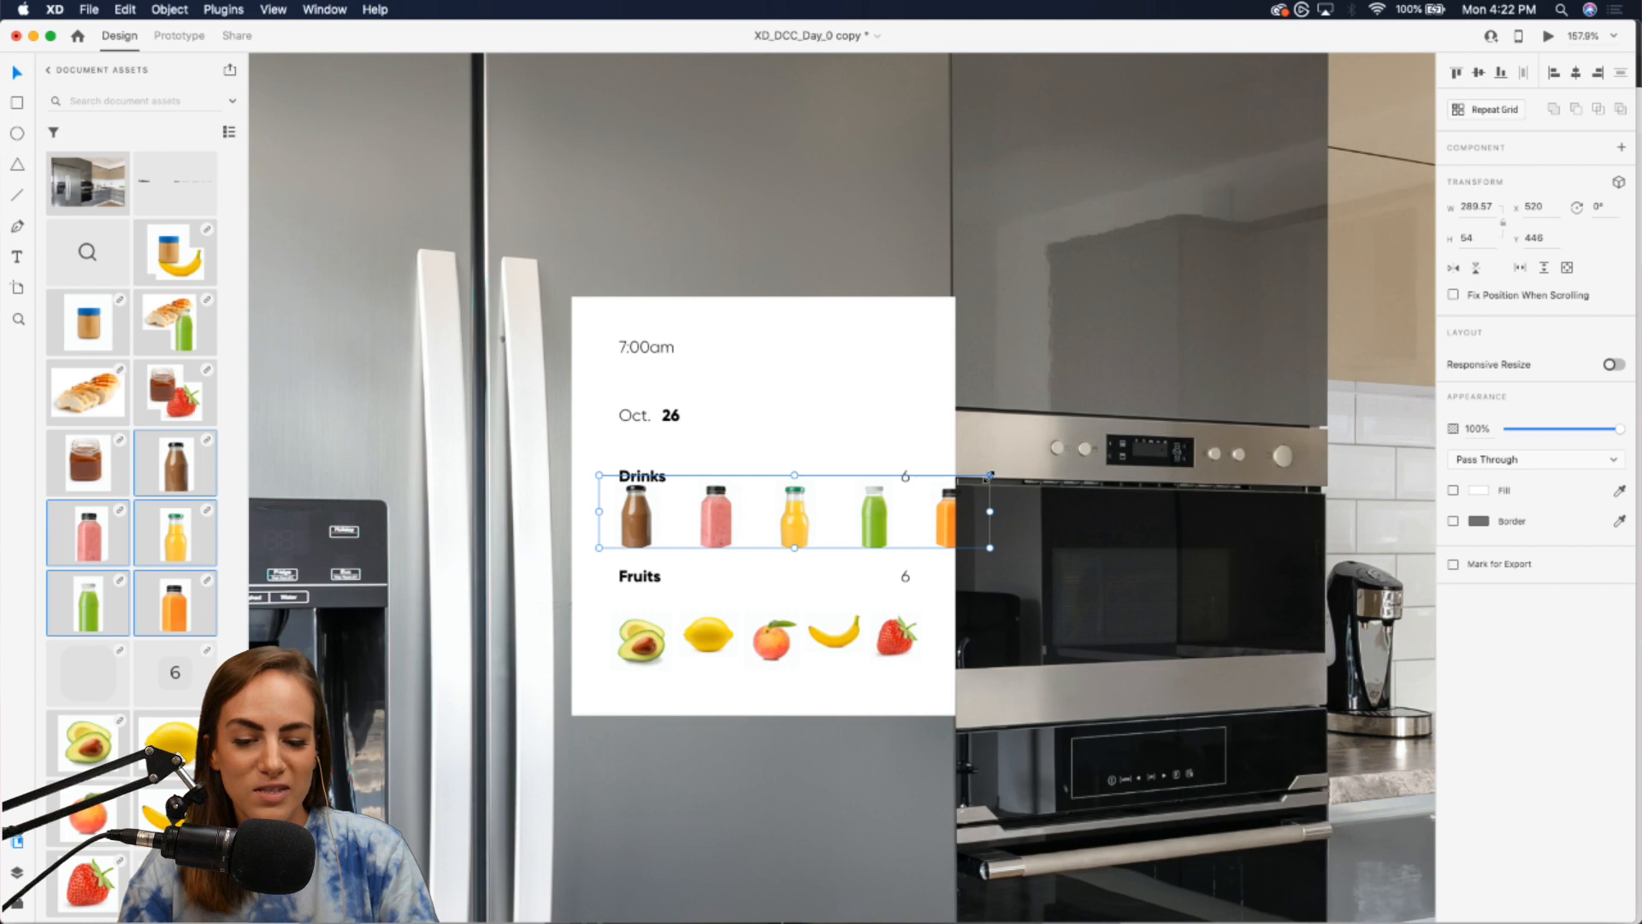
pyautogui.moveTo(989, 474); pyautogui.dragTo(920, 487)
pyautogui.scroll(5, 972, 486)
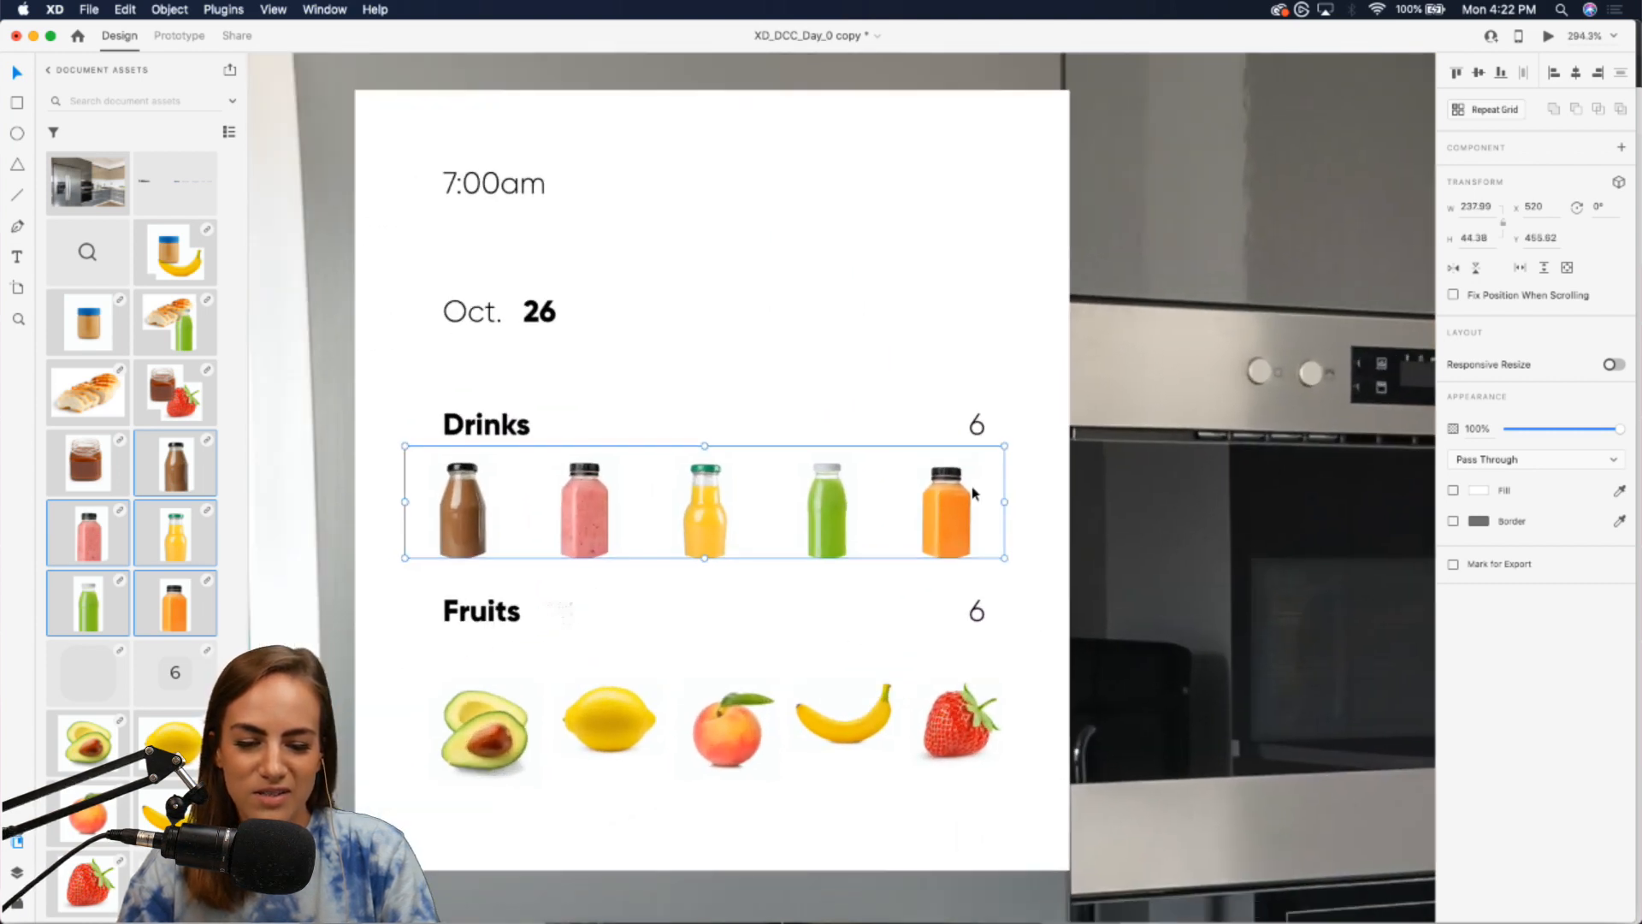
# - Raise the Drinks heading, its "6" and the bottle row, and move the "Oct. 26" group up to even out the spacing
pyautogui.click(971, 425)
pyautogui.keyDown('shift'); pyautogui.click(531, 425); pyautogui.keyUp('shift')
pyautogui.moveTo(528, 424); pyautogui.dragTo(524, 378)
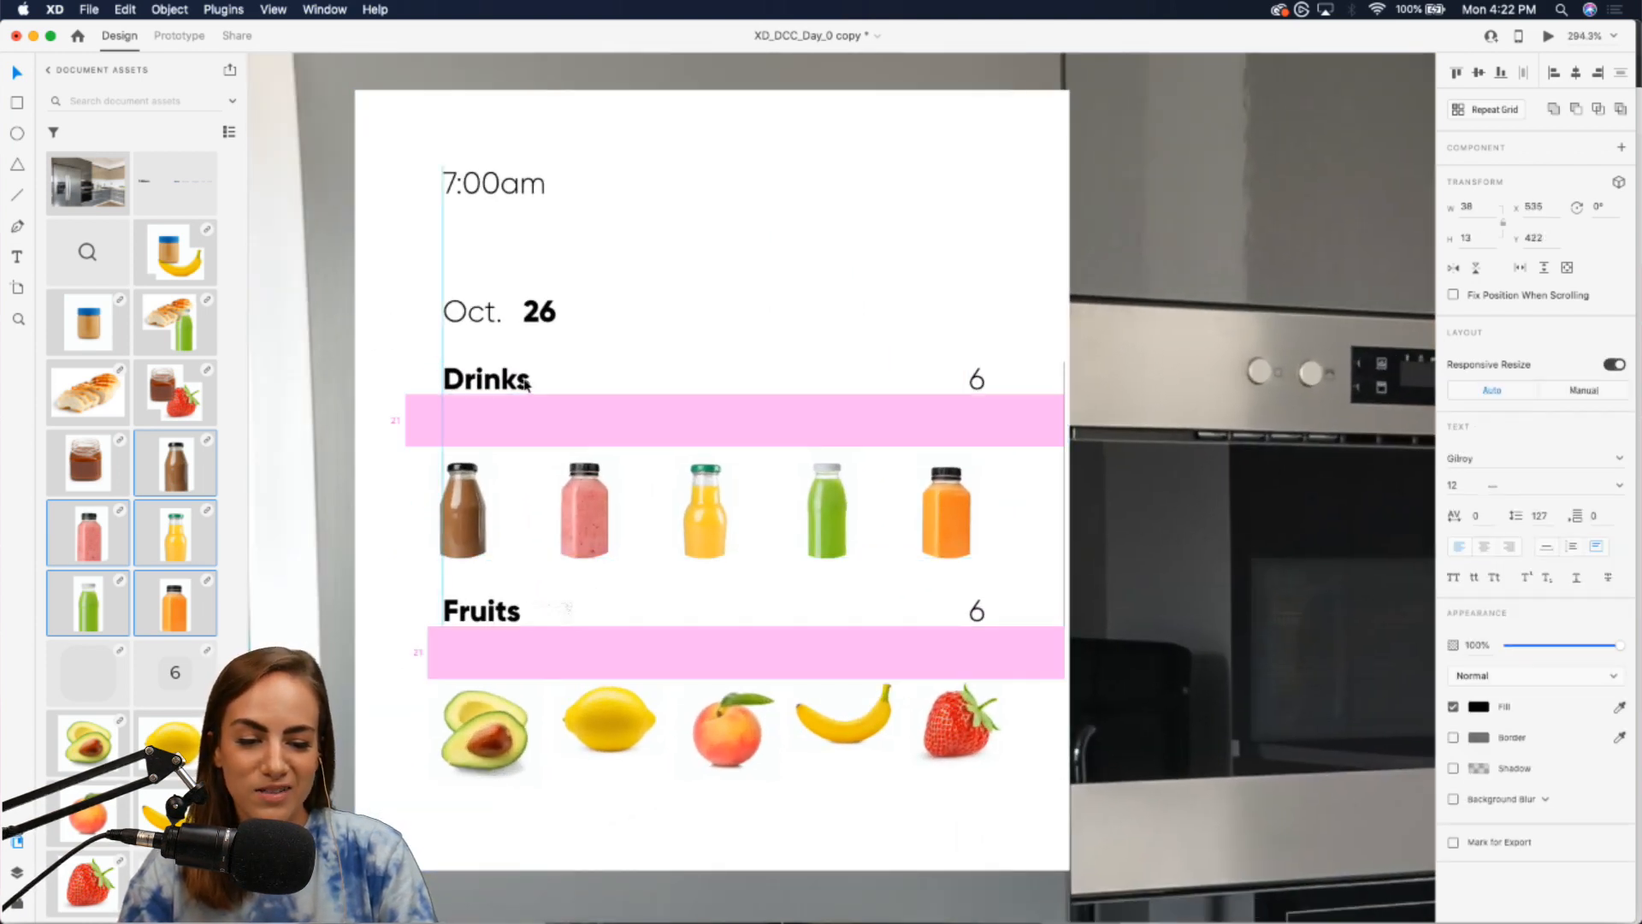
pyautogui.moveTo(468, 514); pyautogui.dragTo(481, 489)
pyautogui.scroll(-5, 481, 489)
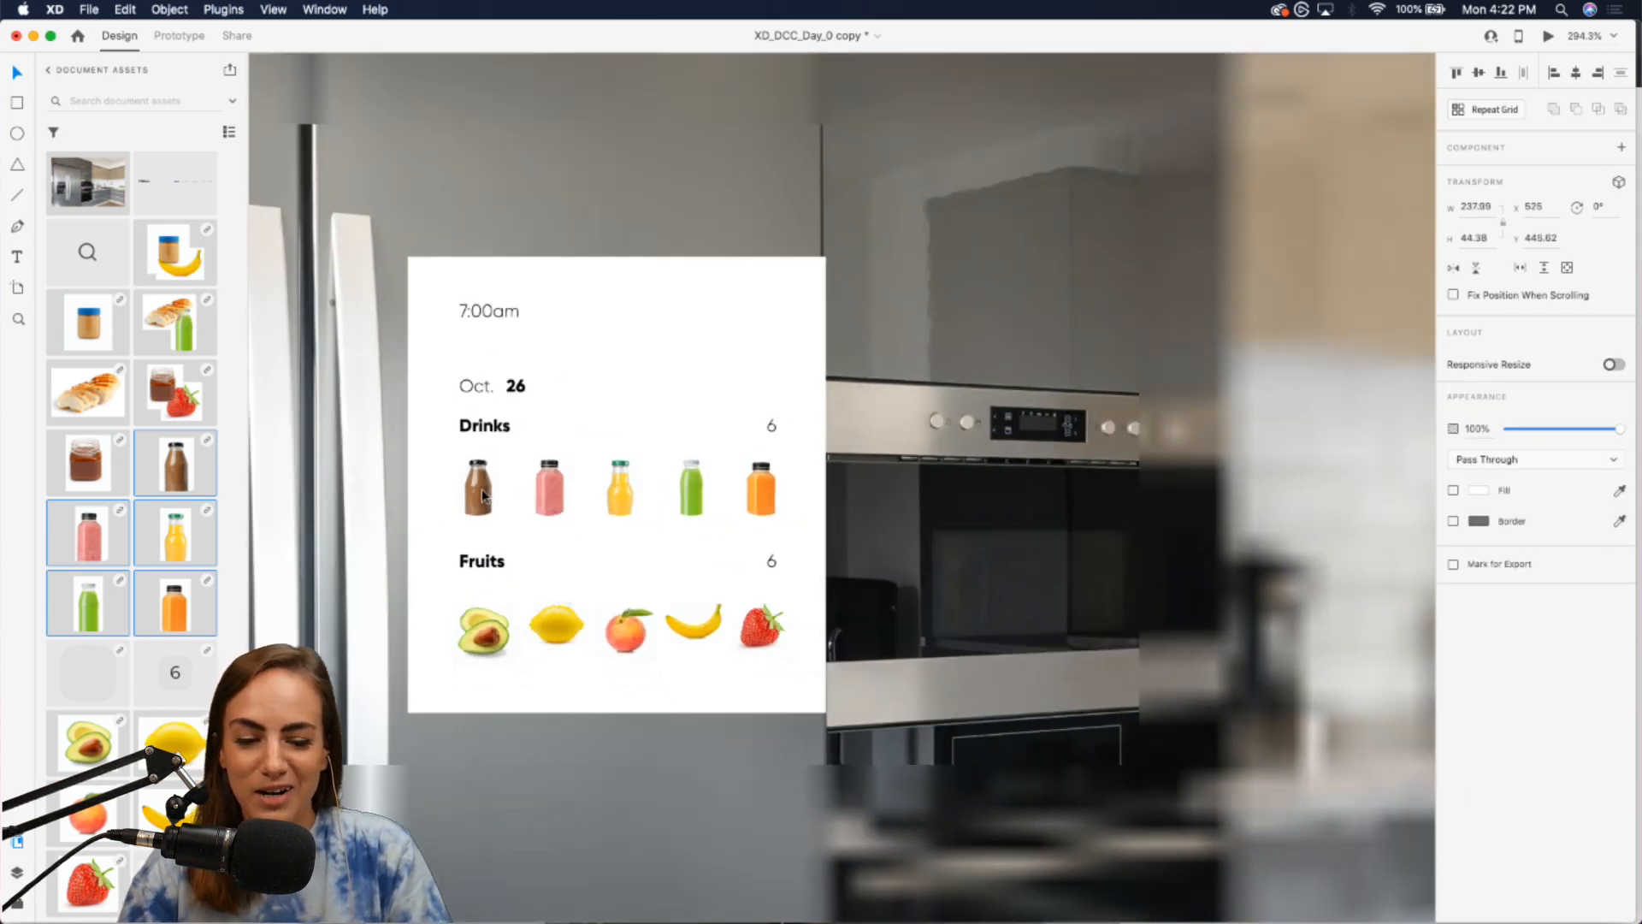
pyautogui.click(523, 389)
pyautogui.moveTo(477, 393); pyautogui.dragTo(476, 374)
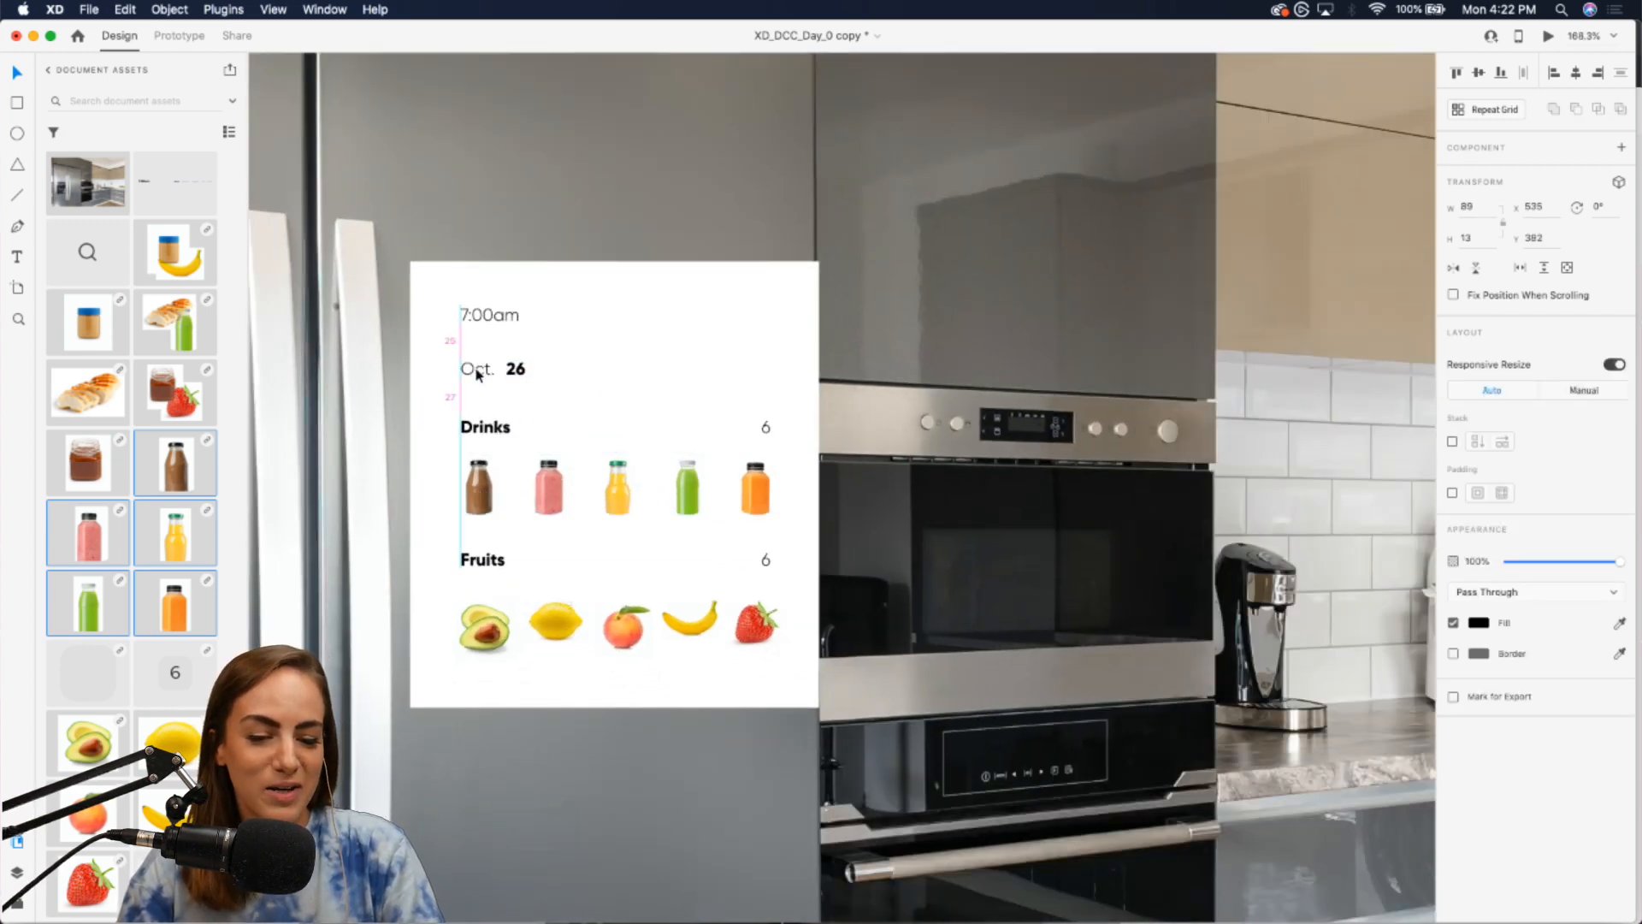
# - Trim the white rectangle from its upper edge to a height of 303, shift it to X 506 and slightly round its corners
pyautogui.click(645, 336)
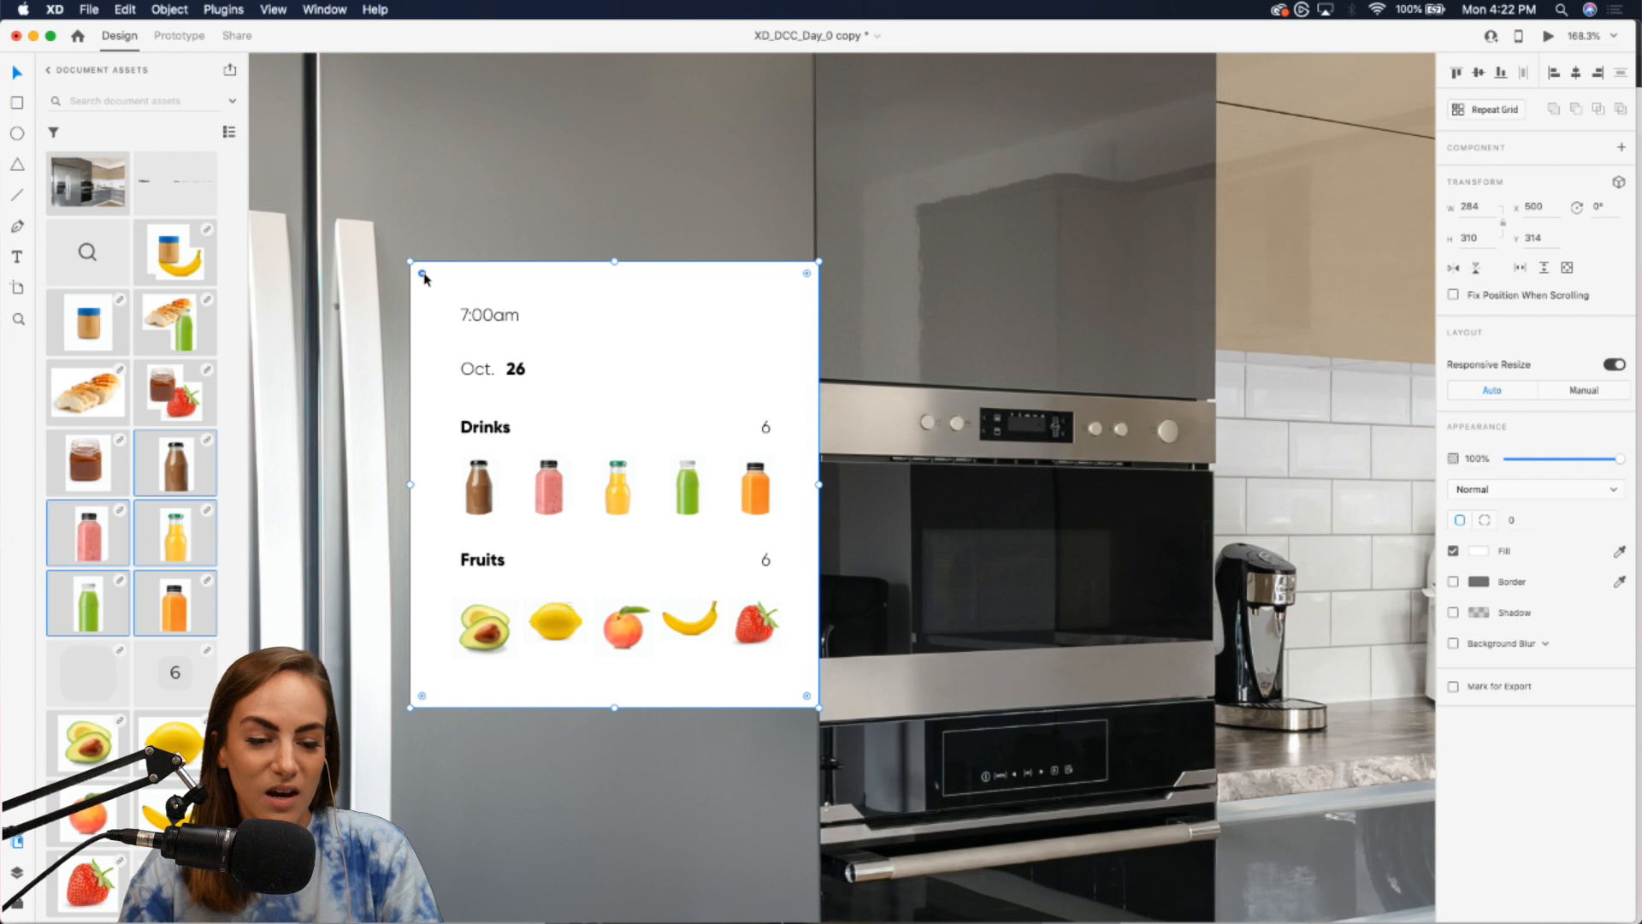
pyautogui.moveTo(615, 261); pyautogui.dragTo(616, 272)
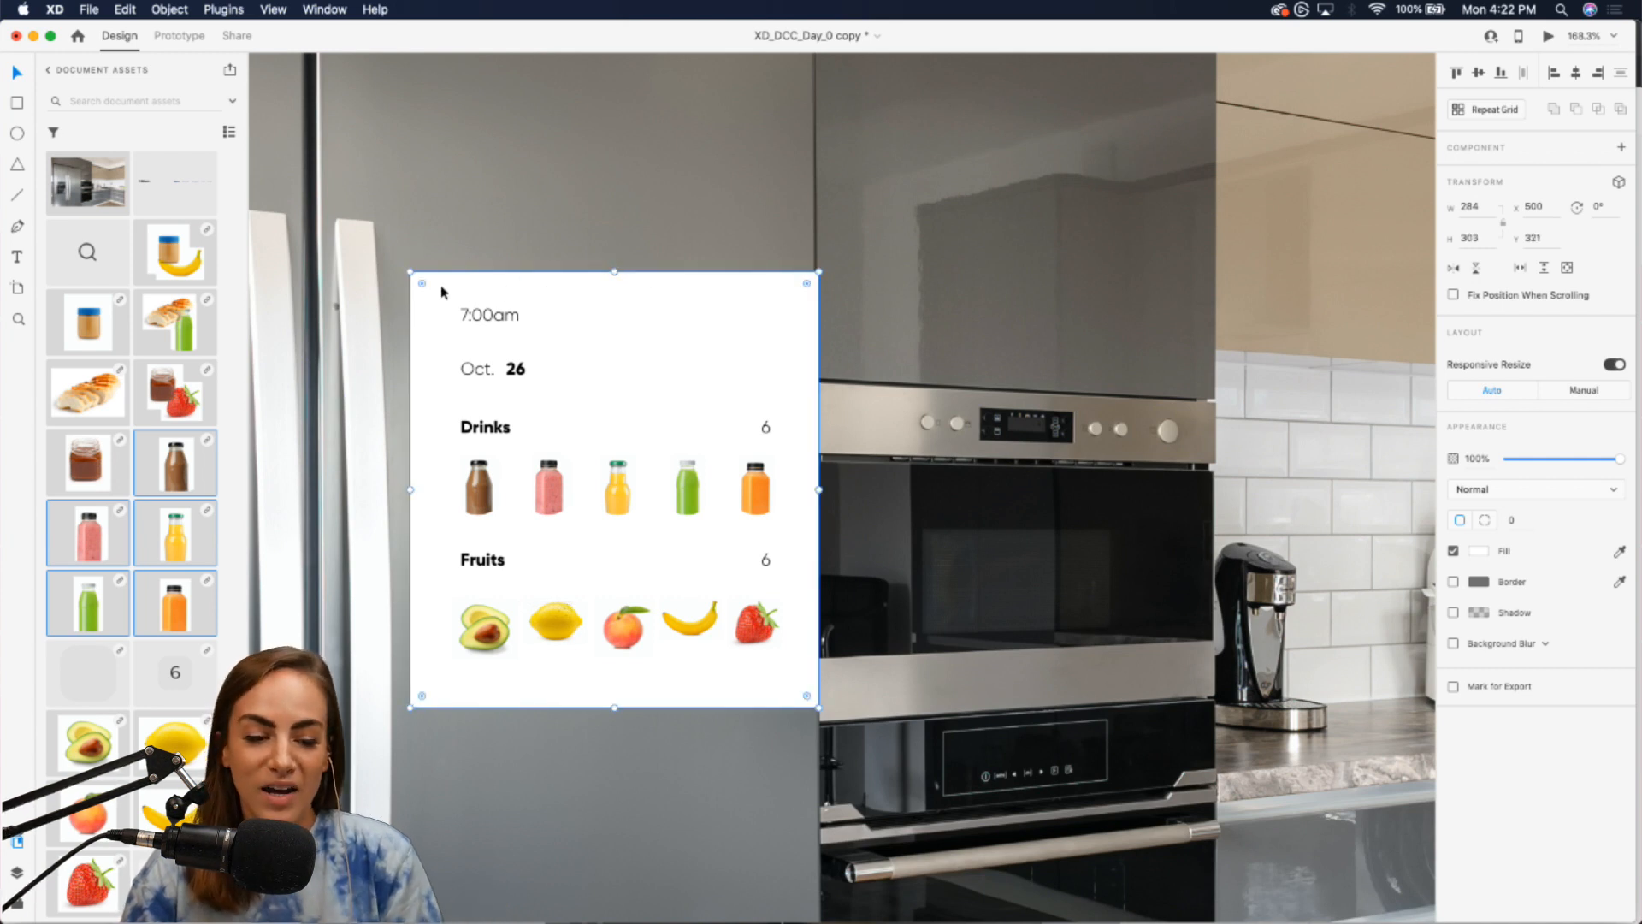
pyautogui.press('Right')
pyautogui.press('Right')
pyautogui.press('Right')
pyautogui.press('Right')
pyautogui.press('Right')
pyautogui.press('Right')
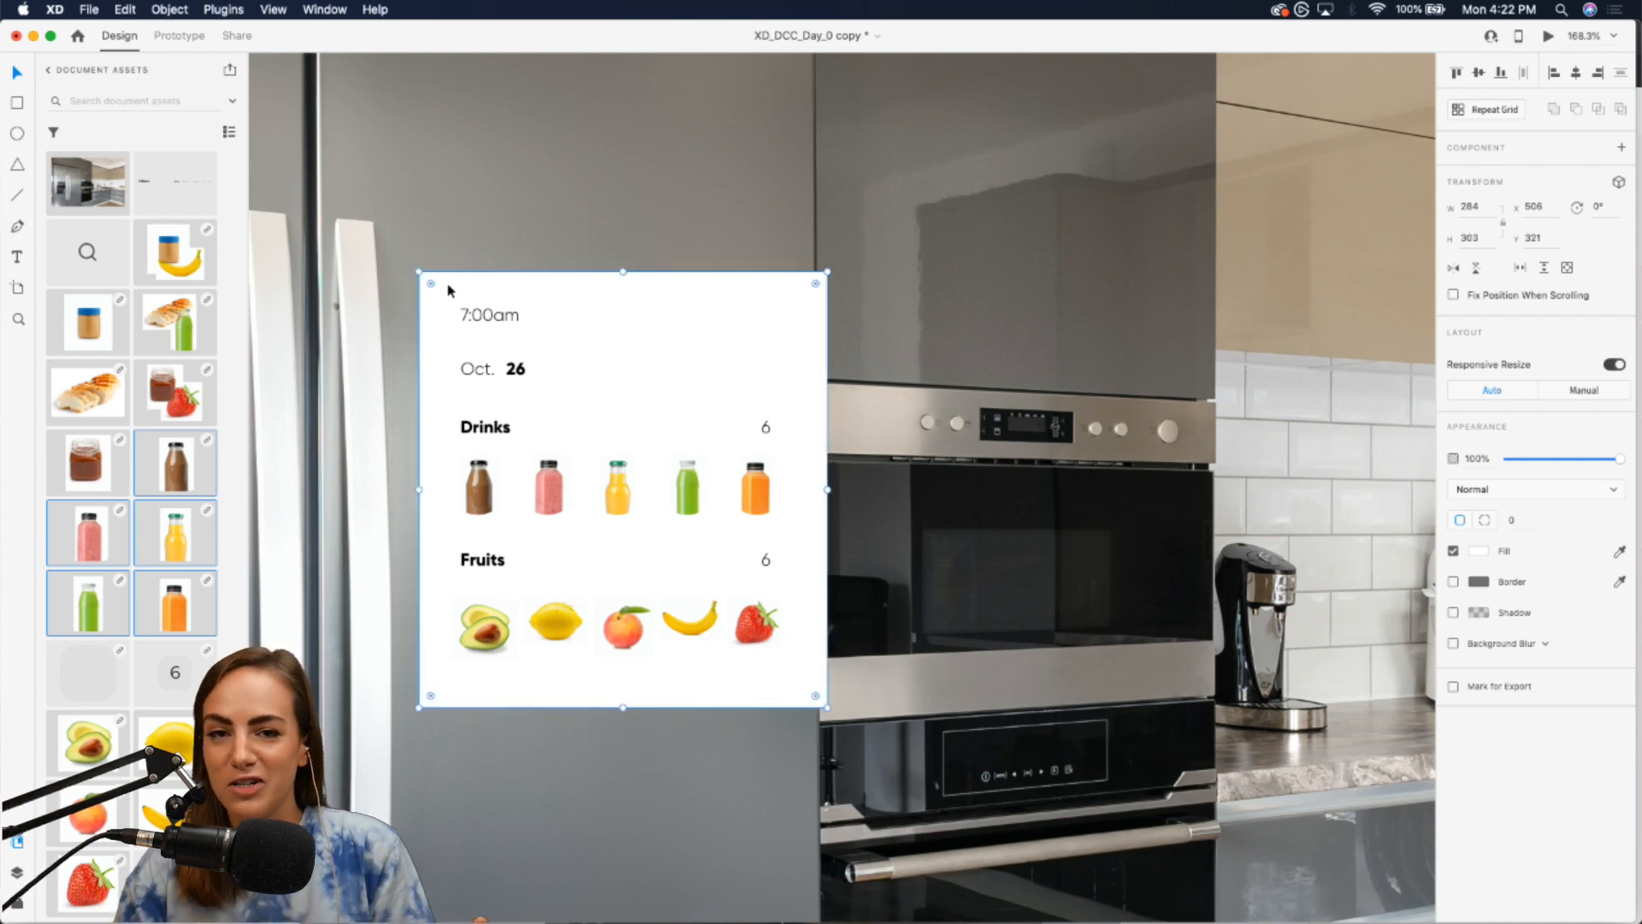
pyautogui.moveTo(430, 284); pyautogui.dragTo(436, 290)
# - Group the white rectangle with all its texts, counts and food rows, and nudge the group down to Y 325
pyautogui.keyDown('shift'); pyautogui.click(518, 317); pyautogui.keyUp('shift')
pyautogui.keyDown('shift'); pyautogui.click(519, 370); pyautogui.keyUp('shift')
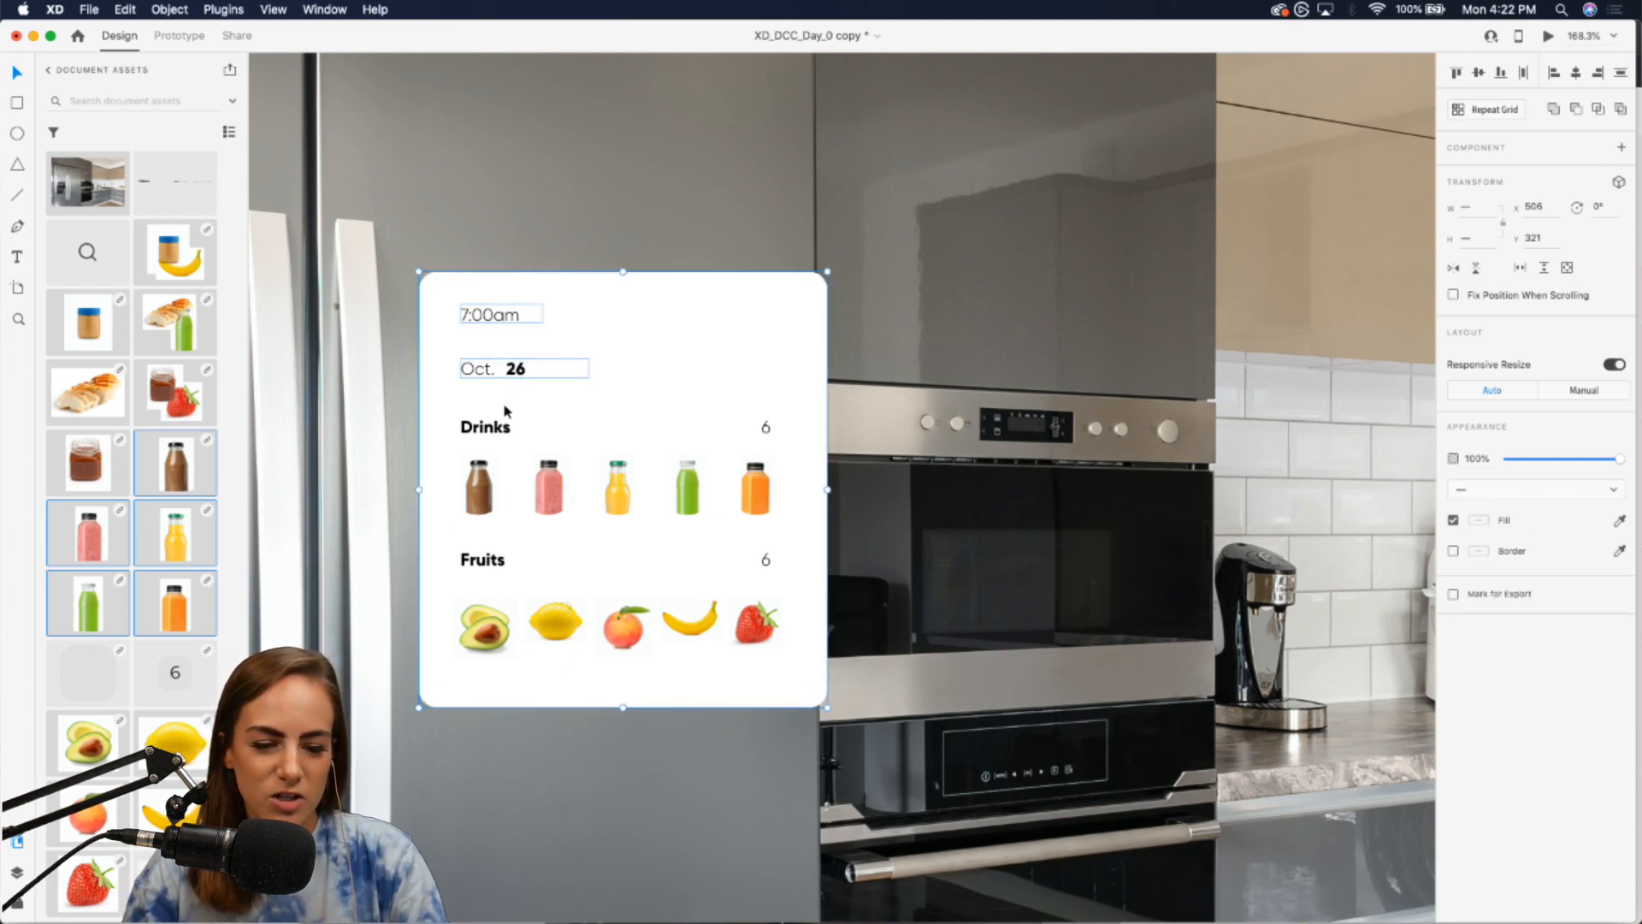
pyautogui.keyDown('shift'); pyautogui.click(501, 428); pyautogui.keyUp('shift')
pyautogui.keyDown('shift'); pyautogui.click(556, 480); pyautogui.keyUp('shift')
pyautogui.keyDown('shift'); pyautogui.click(762, 431); pyautogui.keyUp('shift')
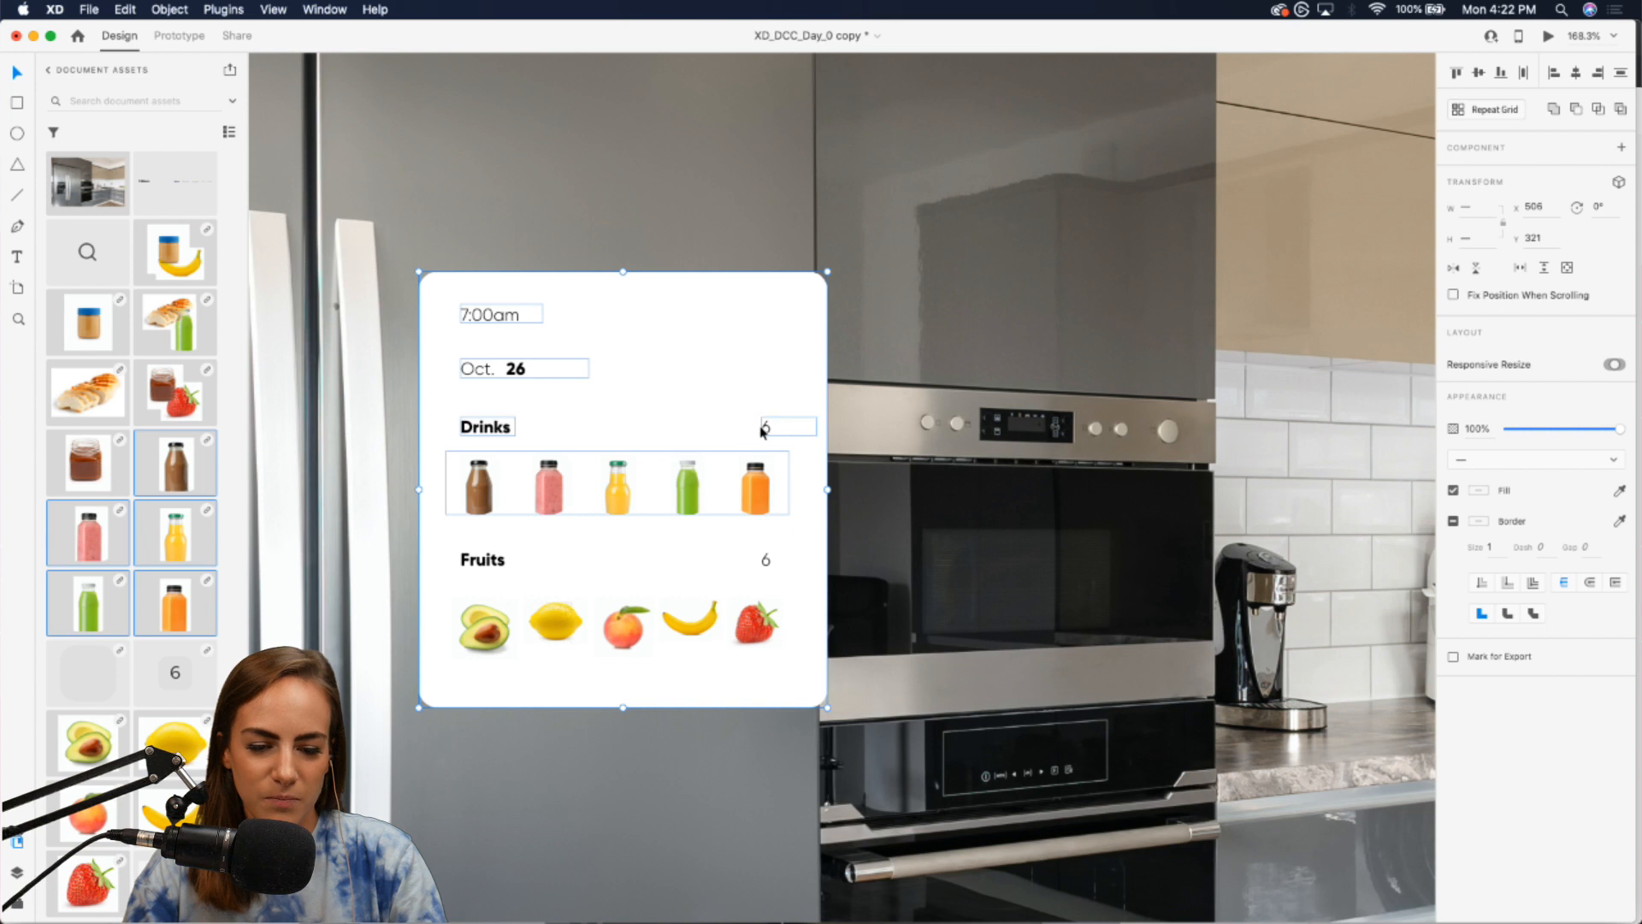
pyautogui.keyDown('shift'); pyautogui.click(483, 567); pyautogui.keyUp('shift')
pyautogui.keyDown('shift'); pyautogui.click(493, 625); pyautogui.keyUp('shift')
pyautogui.keyDown('shift'); pyautogui.click(768, 560); pyautogui.keyUp('shift')
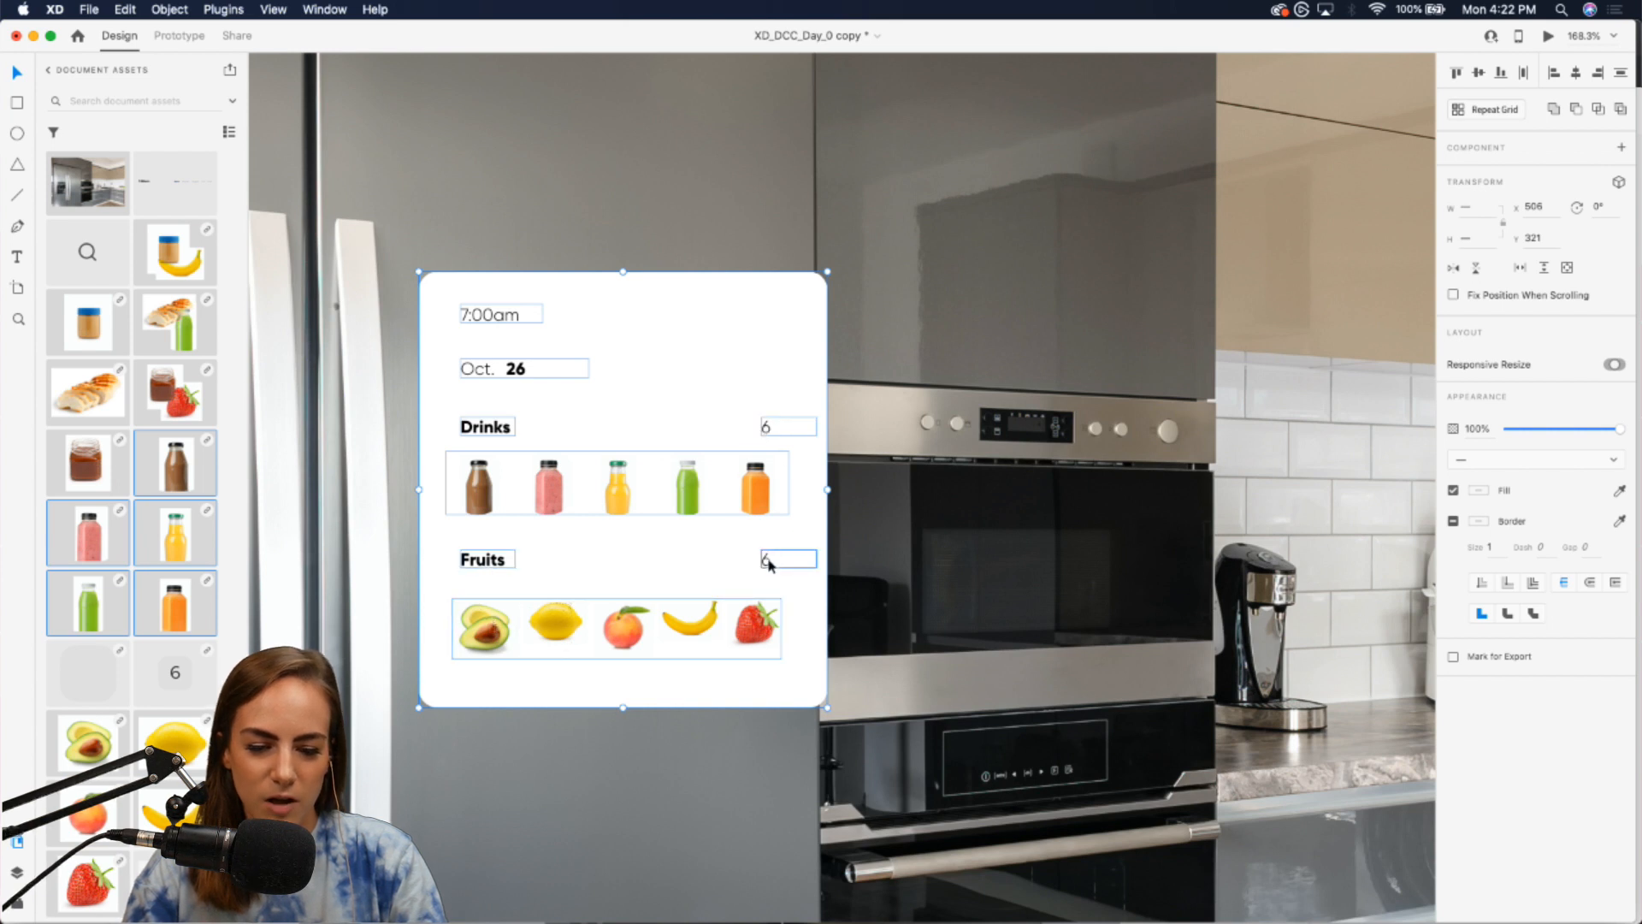
pyautogui.press('super+g')
pyautogui.press('Down')
pyautogui.press('Down')
pyautogui.press('Down')
pyautogui.press('Down')
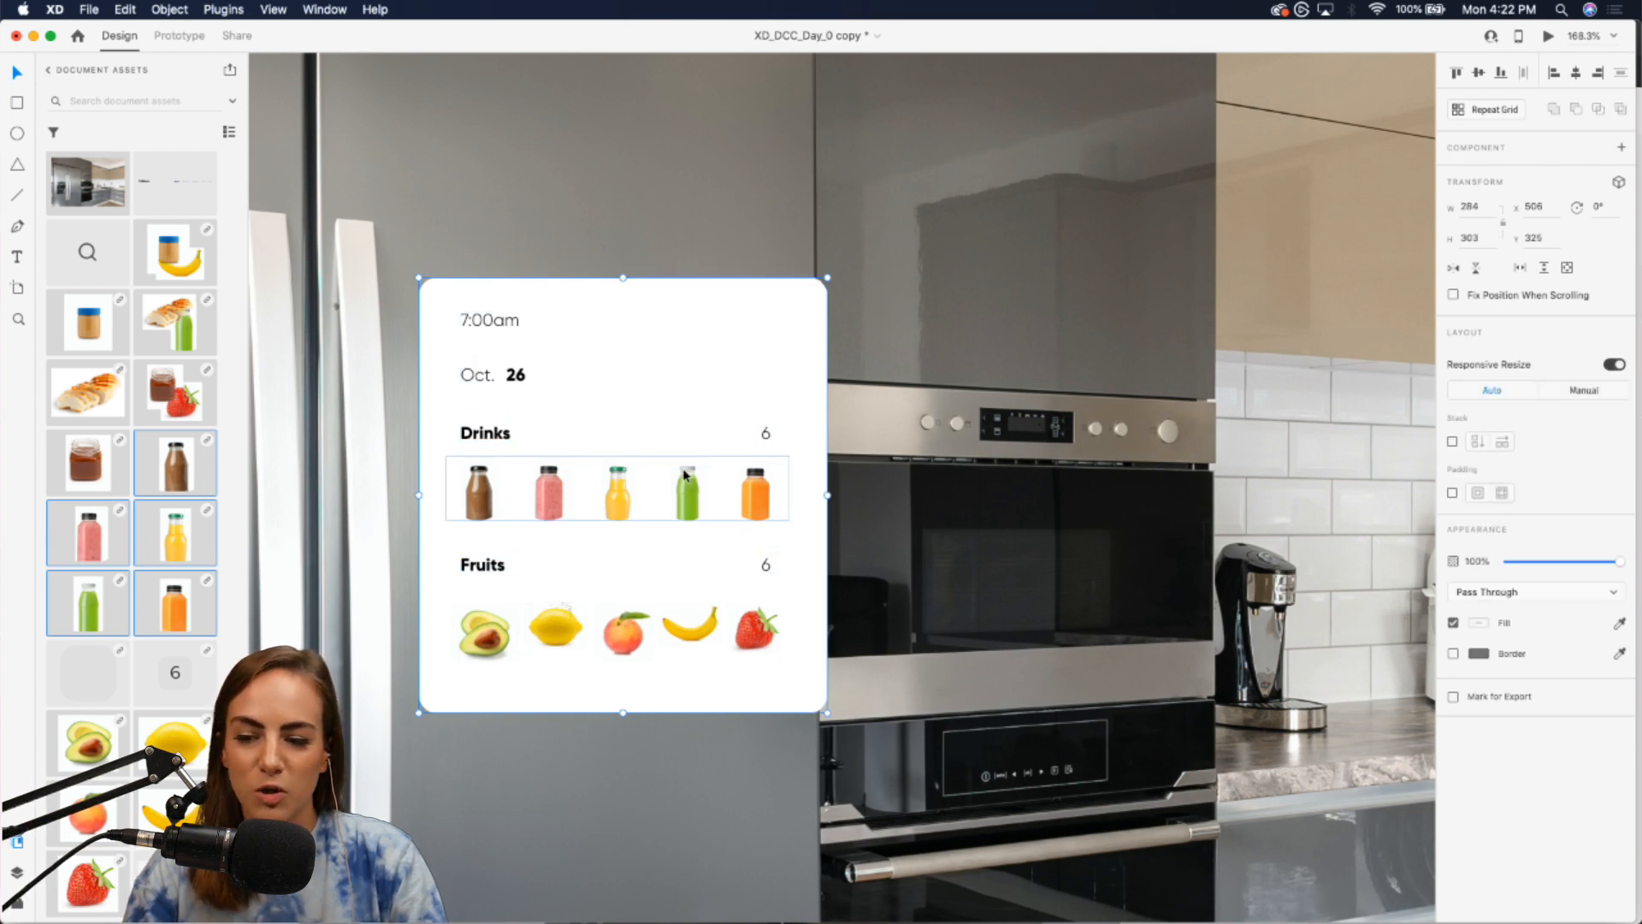
# - Examine the layers of the fridge artboard and the document's artboard list, then return to the card group's layer
pyautogui.click(17, 873)
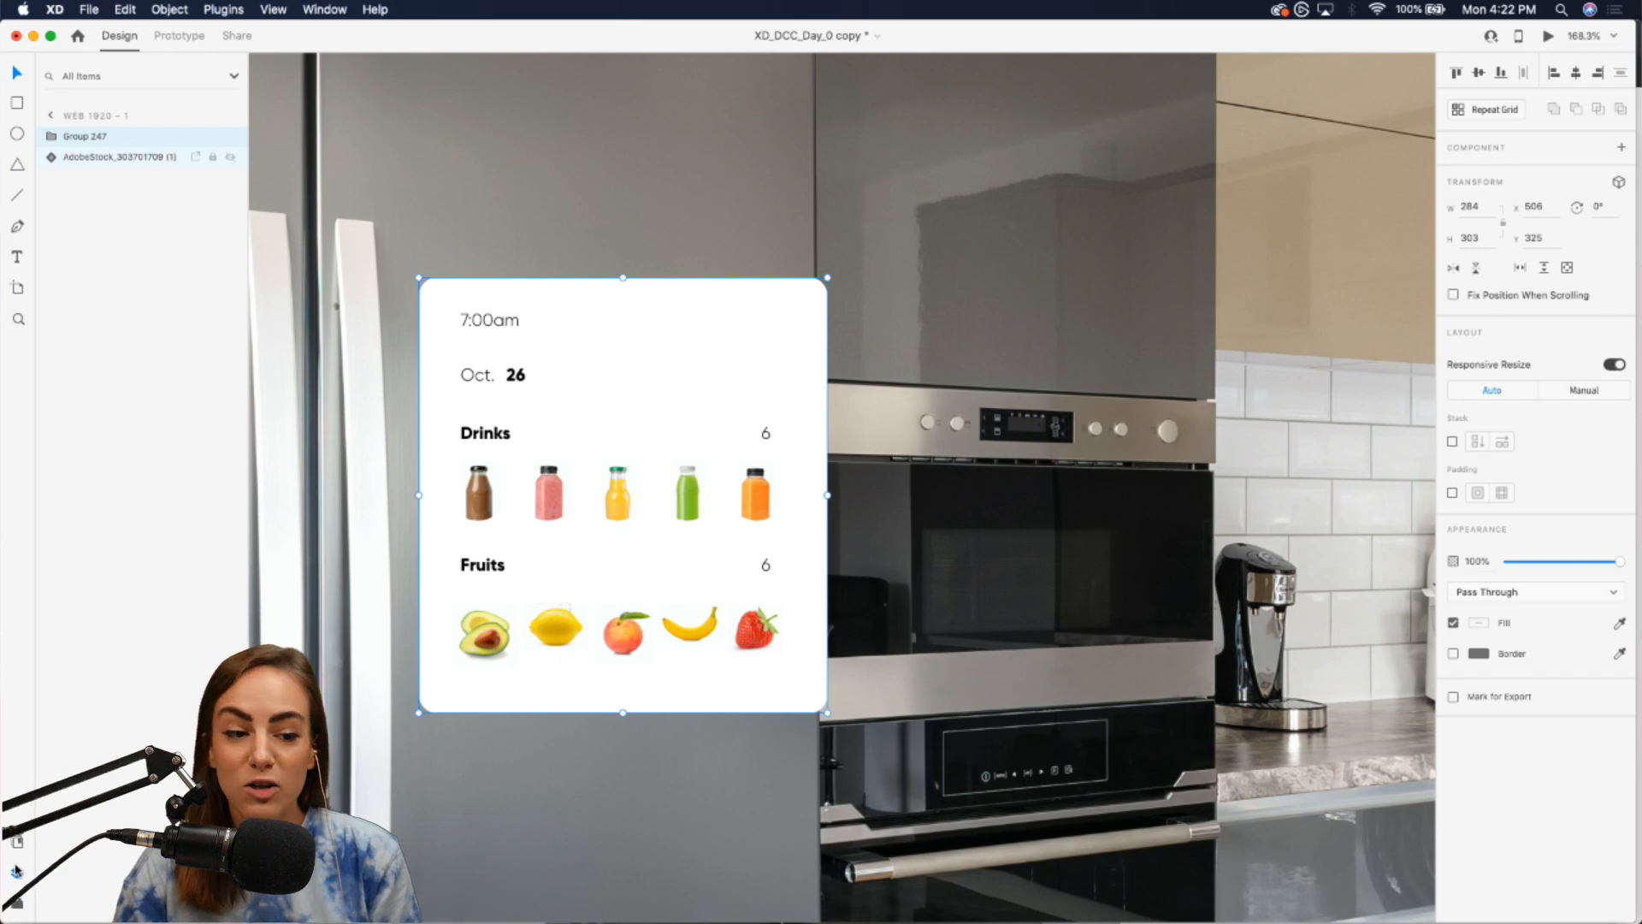
pyautogui.scroll(-5, 828, 306)
pyautogui.hscroll(-3, 828, 307)
pyautogui.scroll(2, 828, 306)
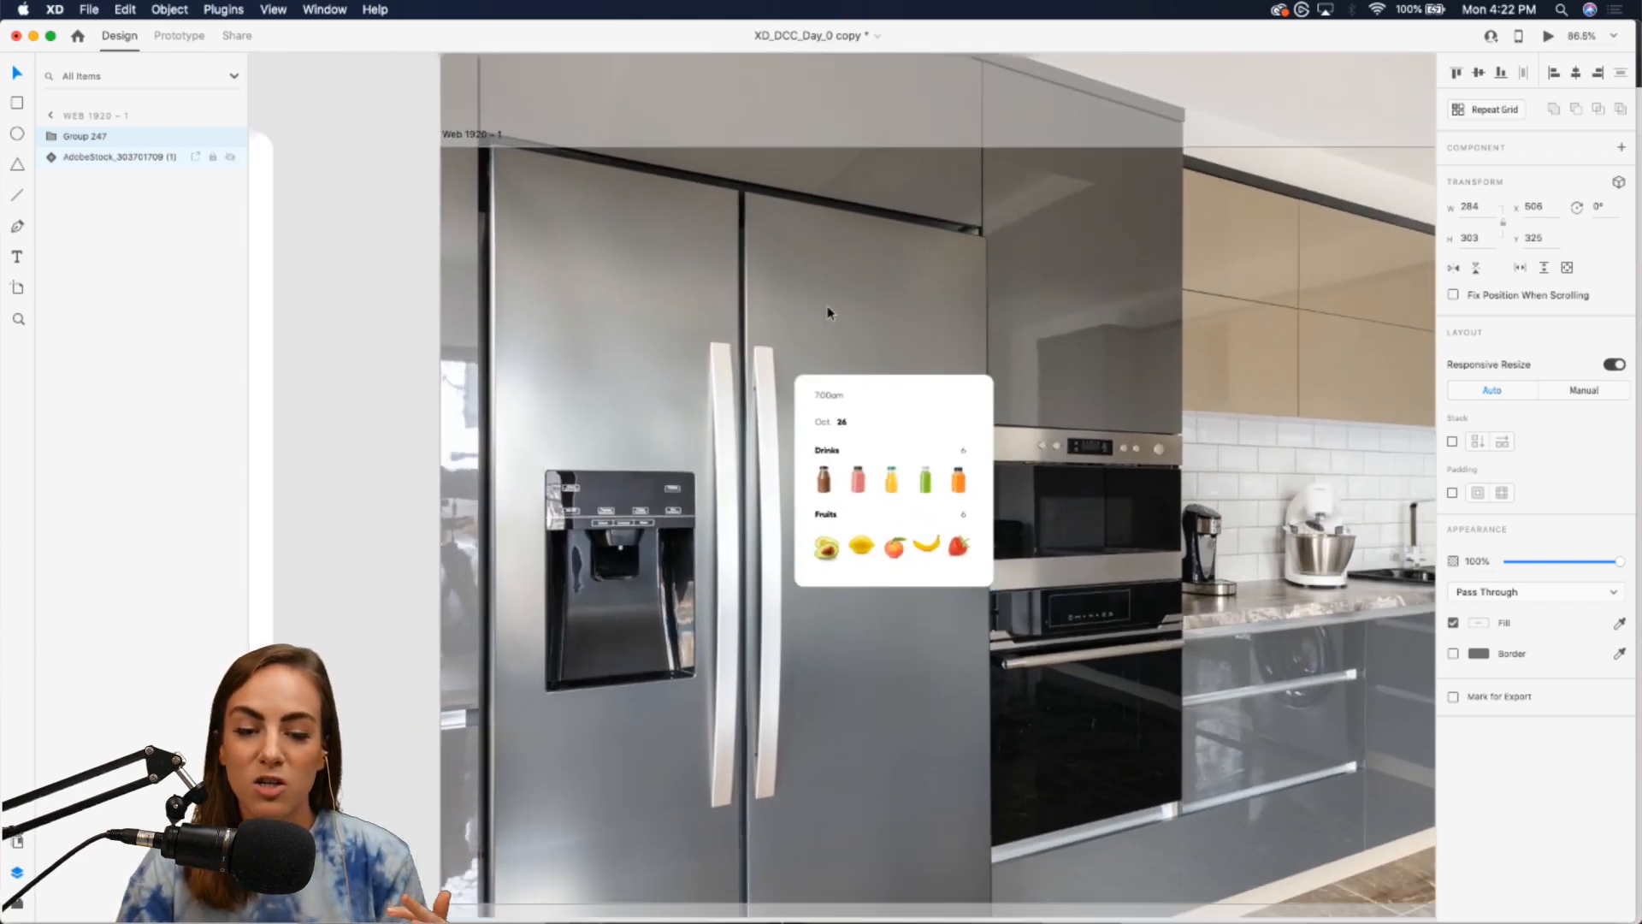
pyautogui.scroll(-2, 828, 306)
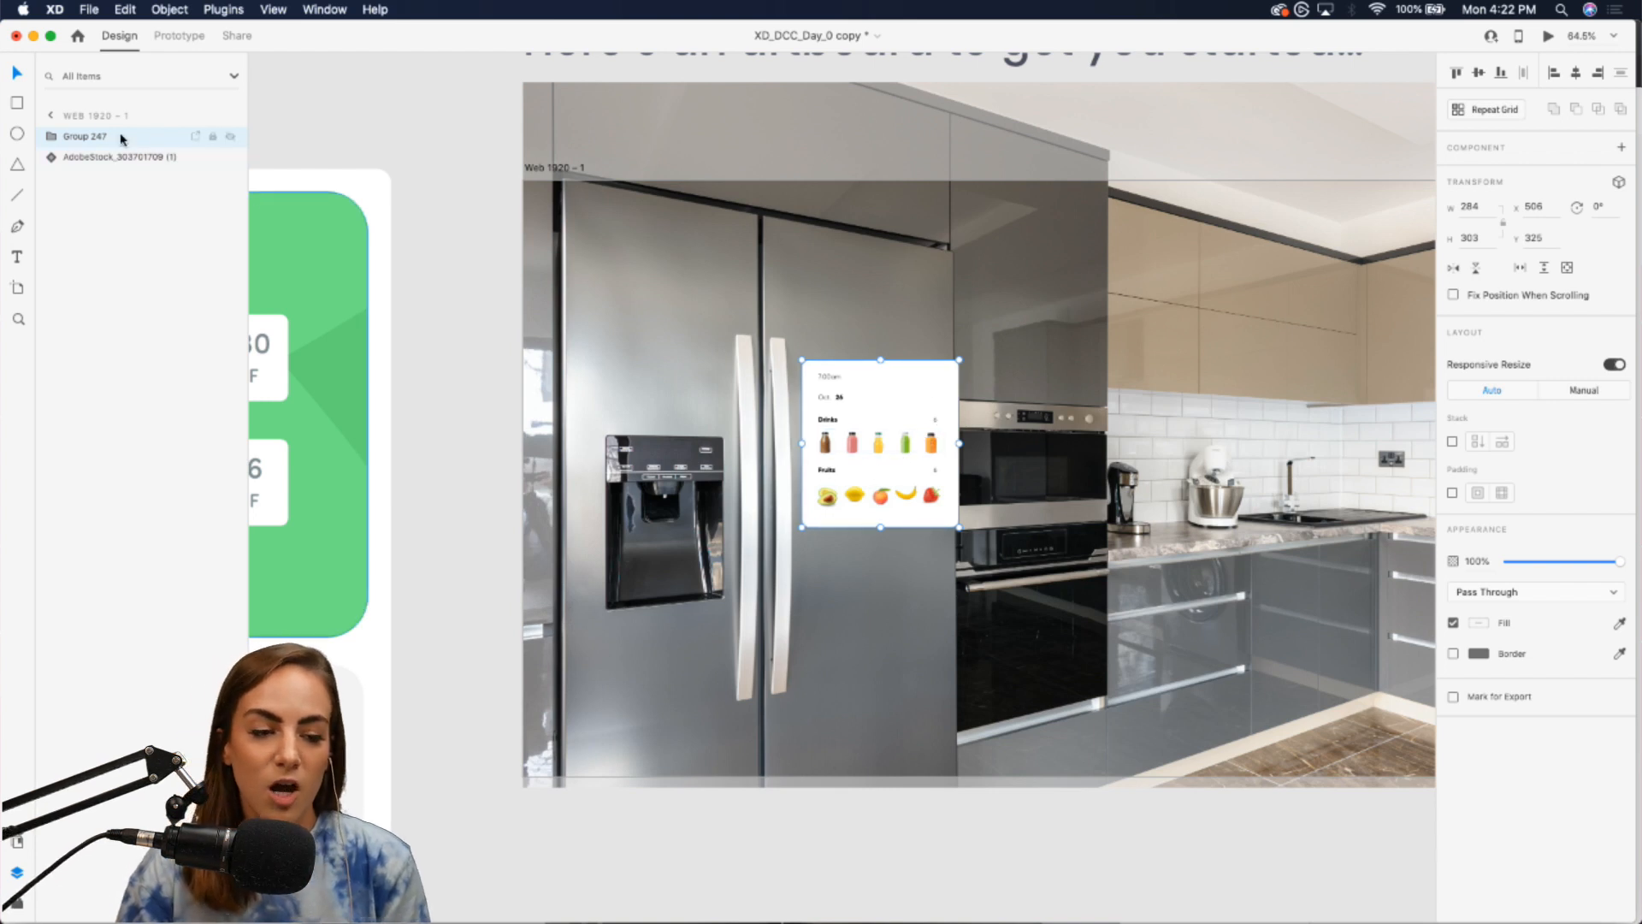
pyautogui.click(492, 203)
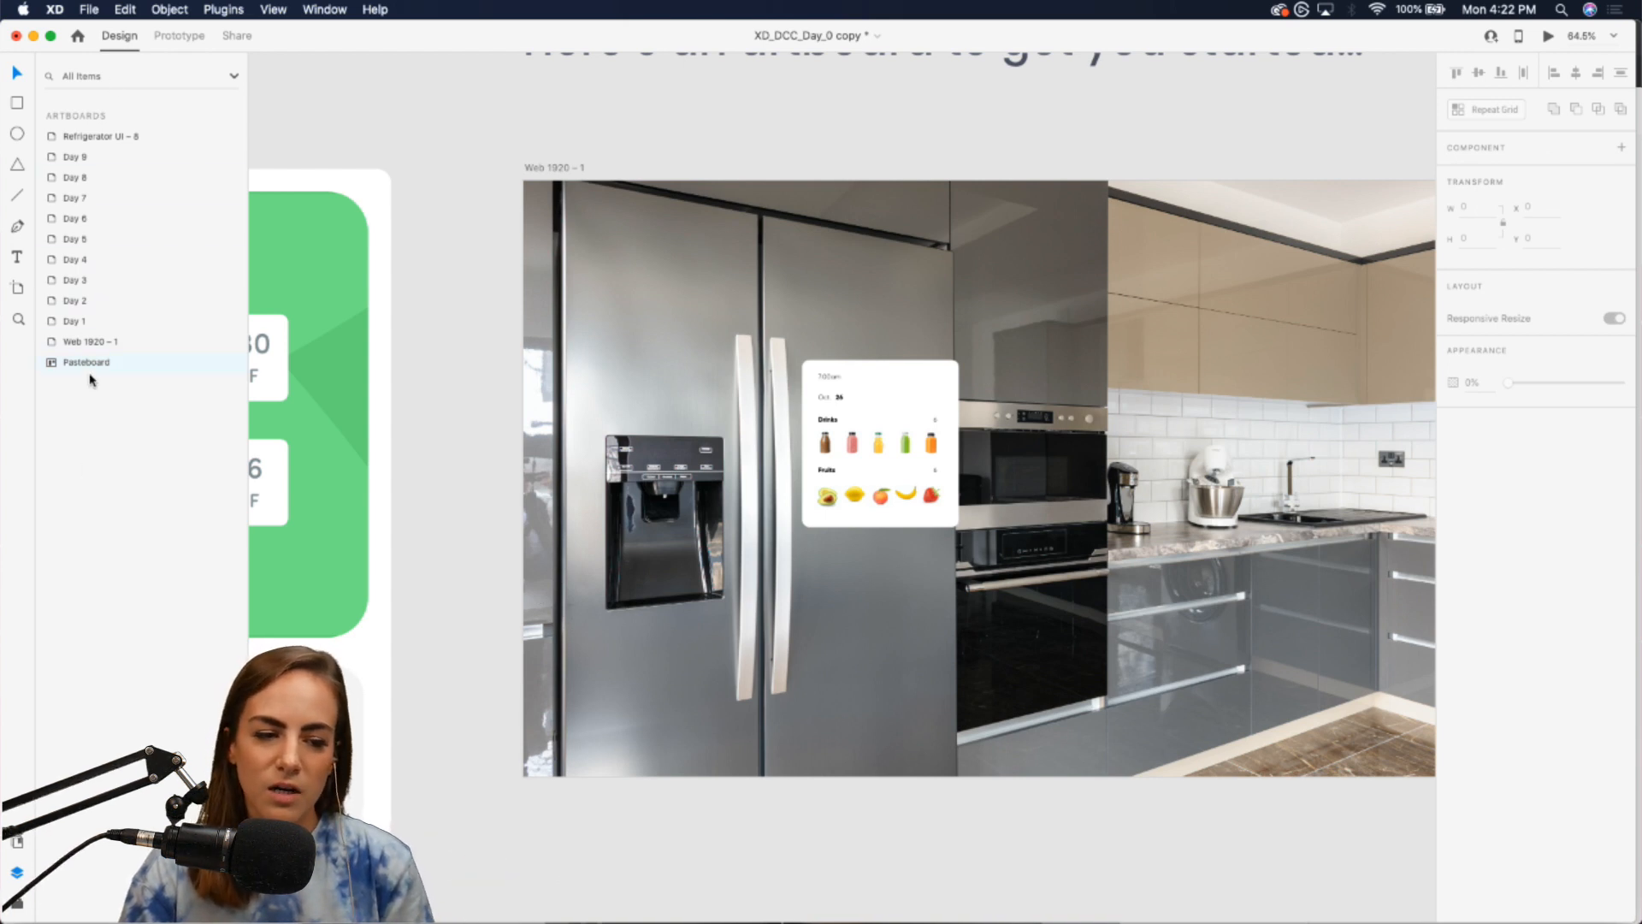
pyautogui.doubleClick(72, 157)
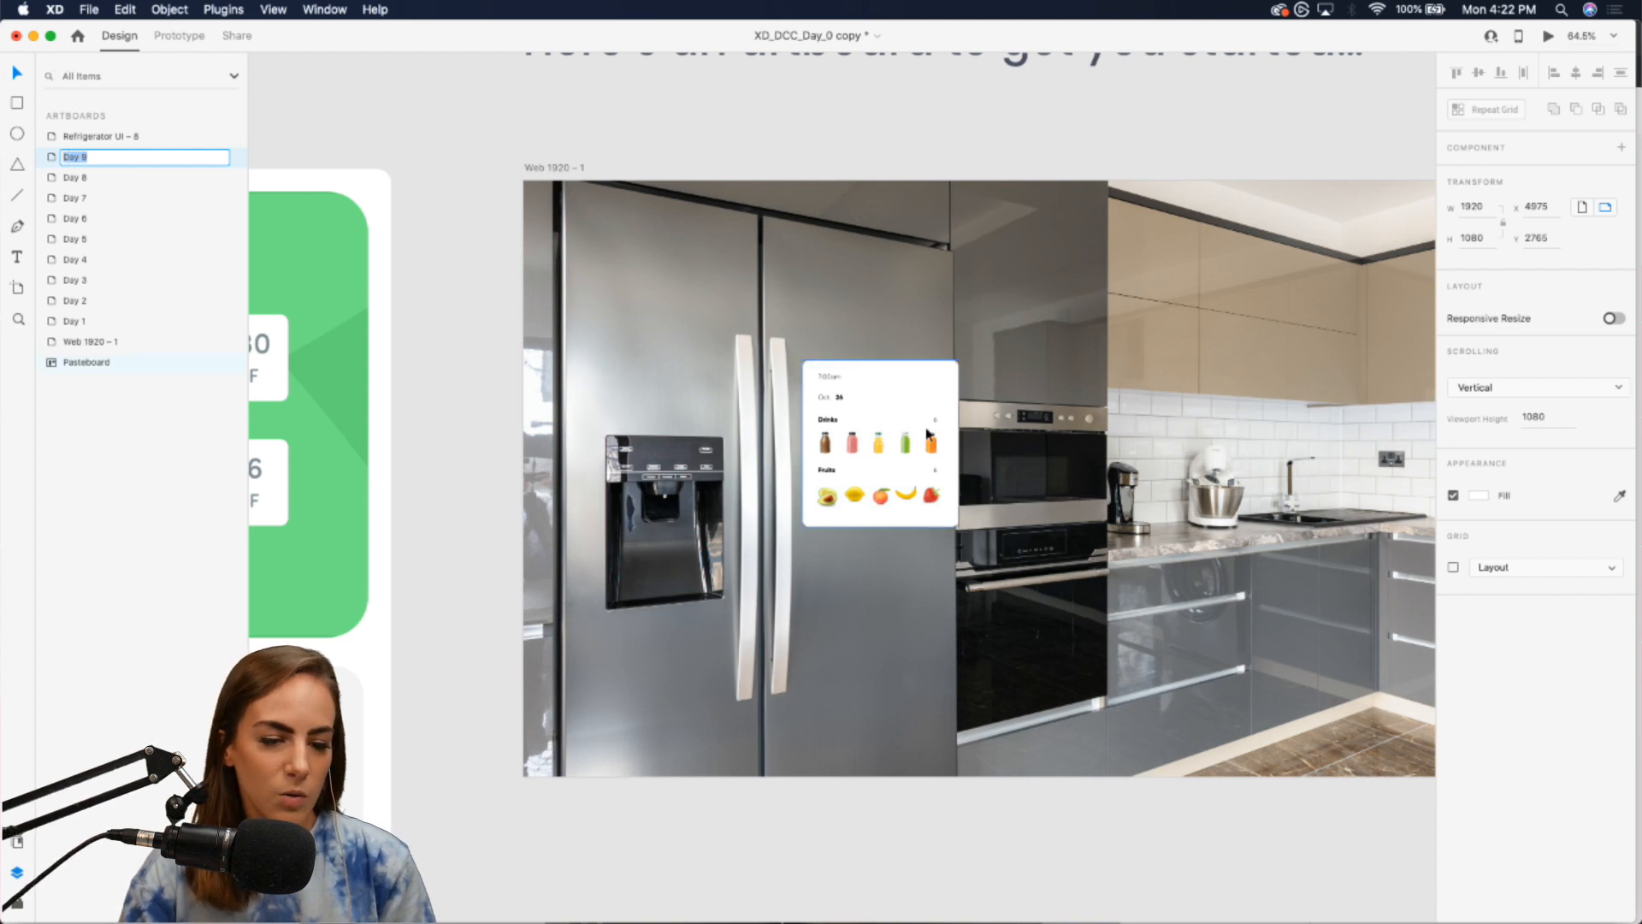
pyautogui.click(880, 443)
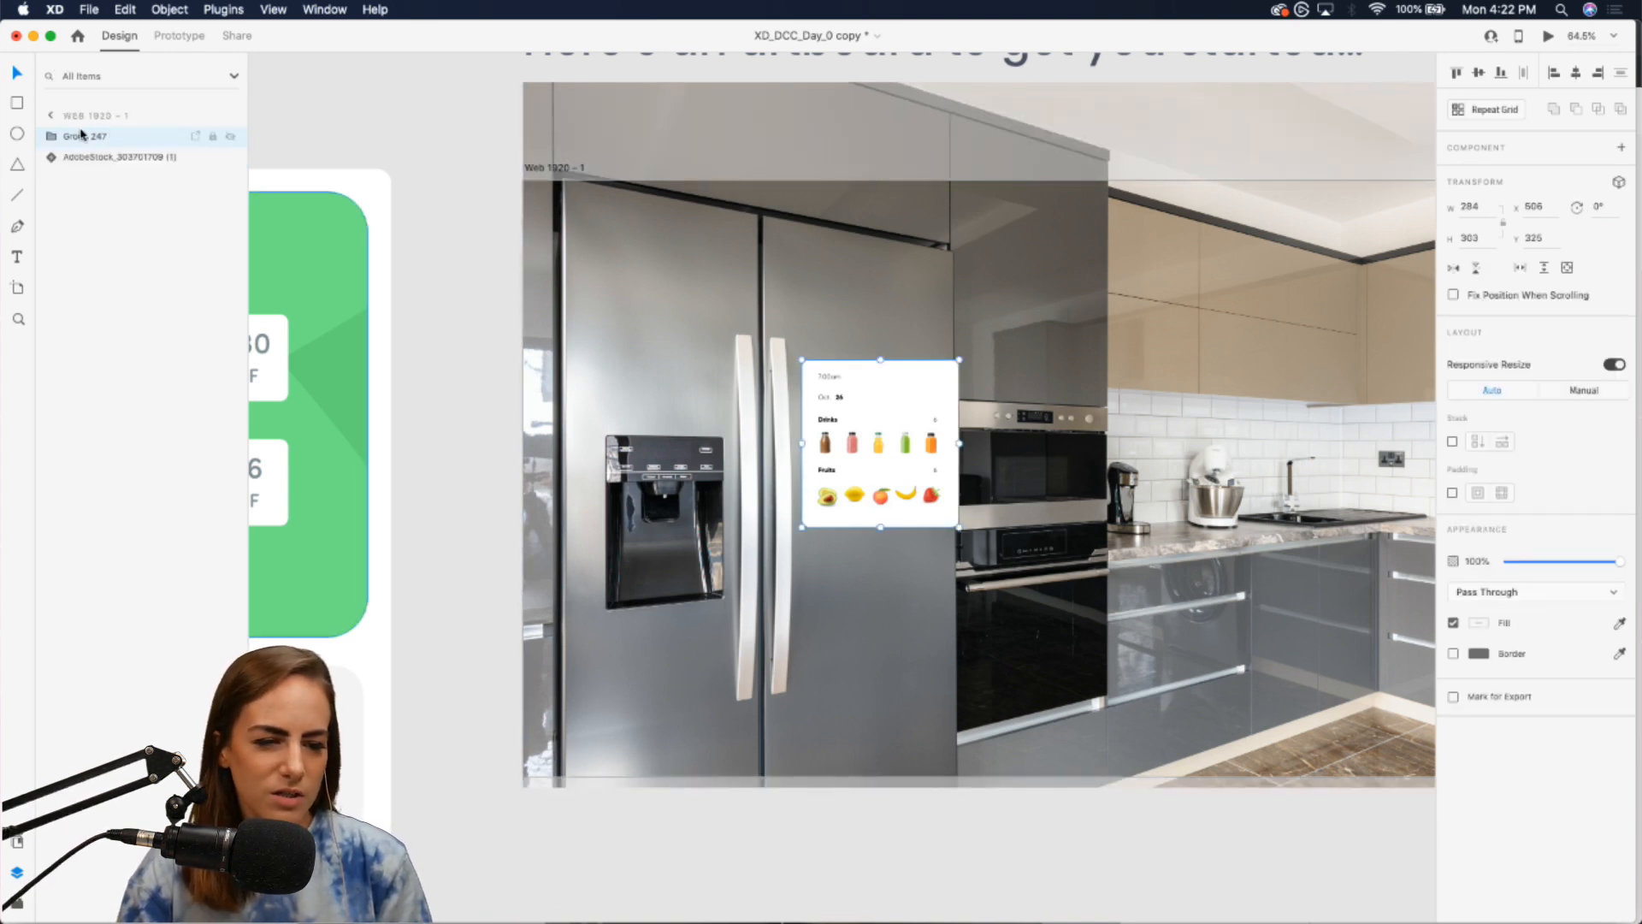
pyautogui.moveTo(77, 143)
pyautogui.mouseDown()
pyautogui.moveTo(77, 170)
pyautogui.moveTo(77, 138)
pyautogui.mouseUp()
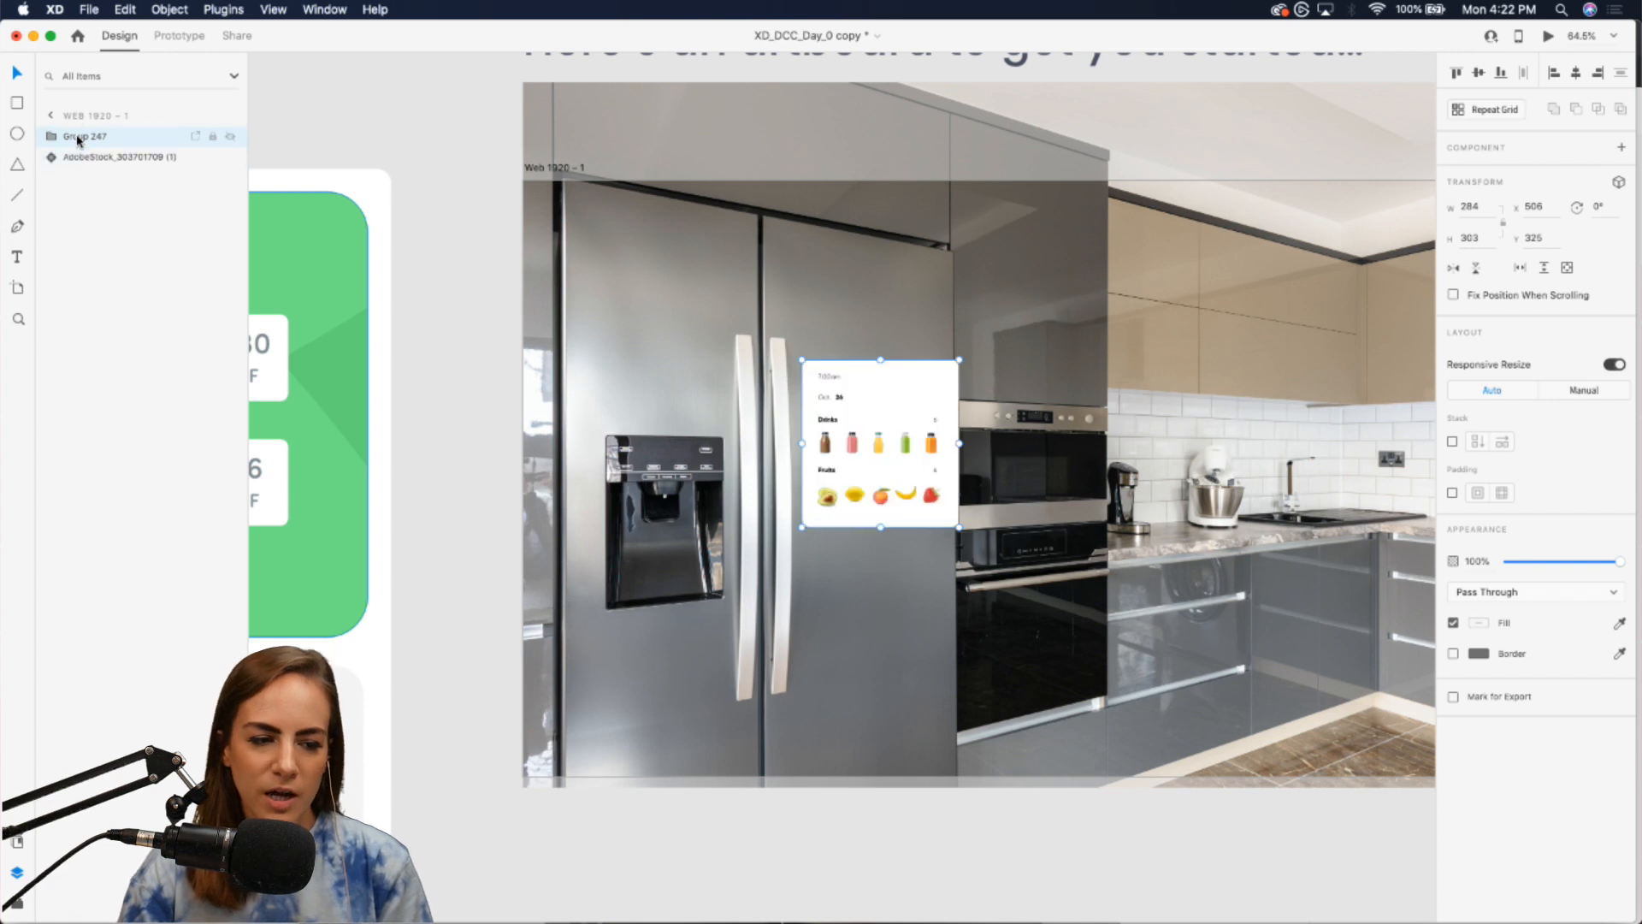
# - Open the Whiteboard plugin, look through its Brainstorming templates such as Affinity Diagram, Customer Journey Map and Empathy Map, and return to the plugin list
pyautogui.click(16, 905)
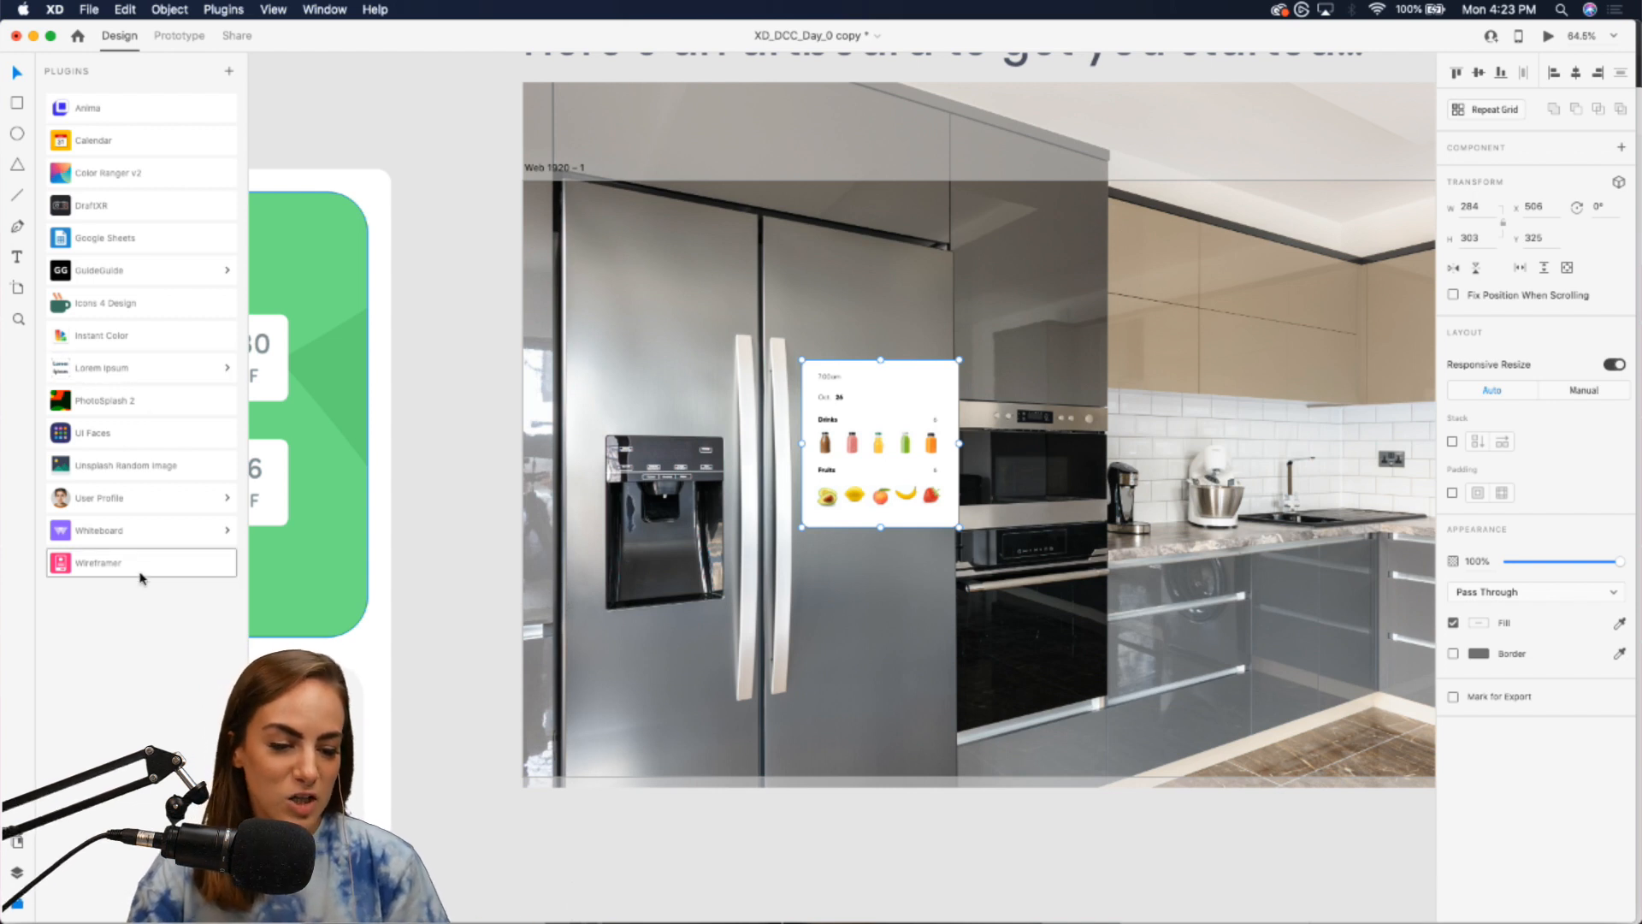
pyautogui.click(127, 538)
pyautogui.click(85, 556)
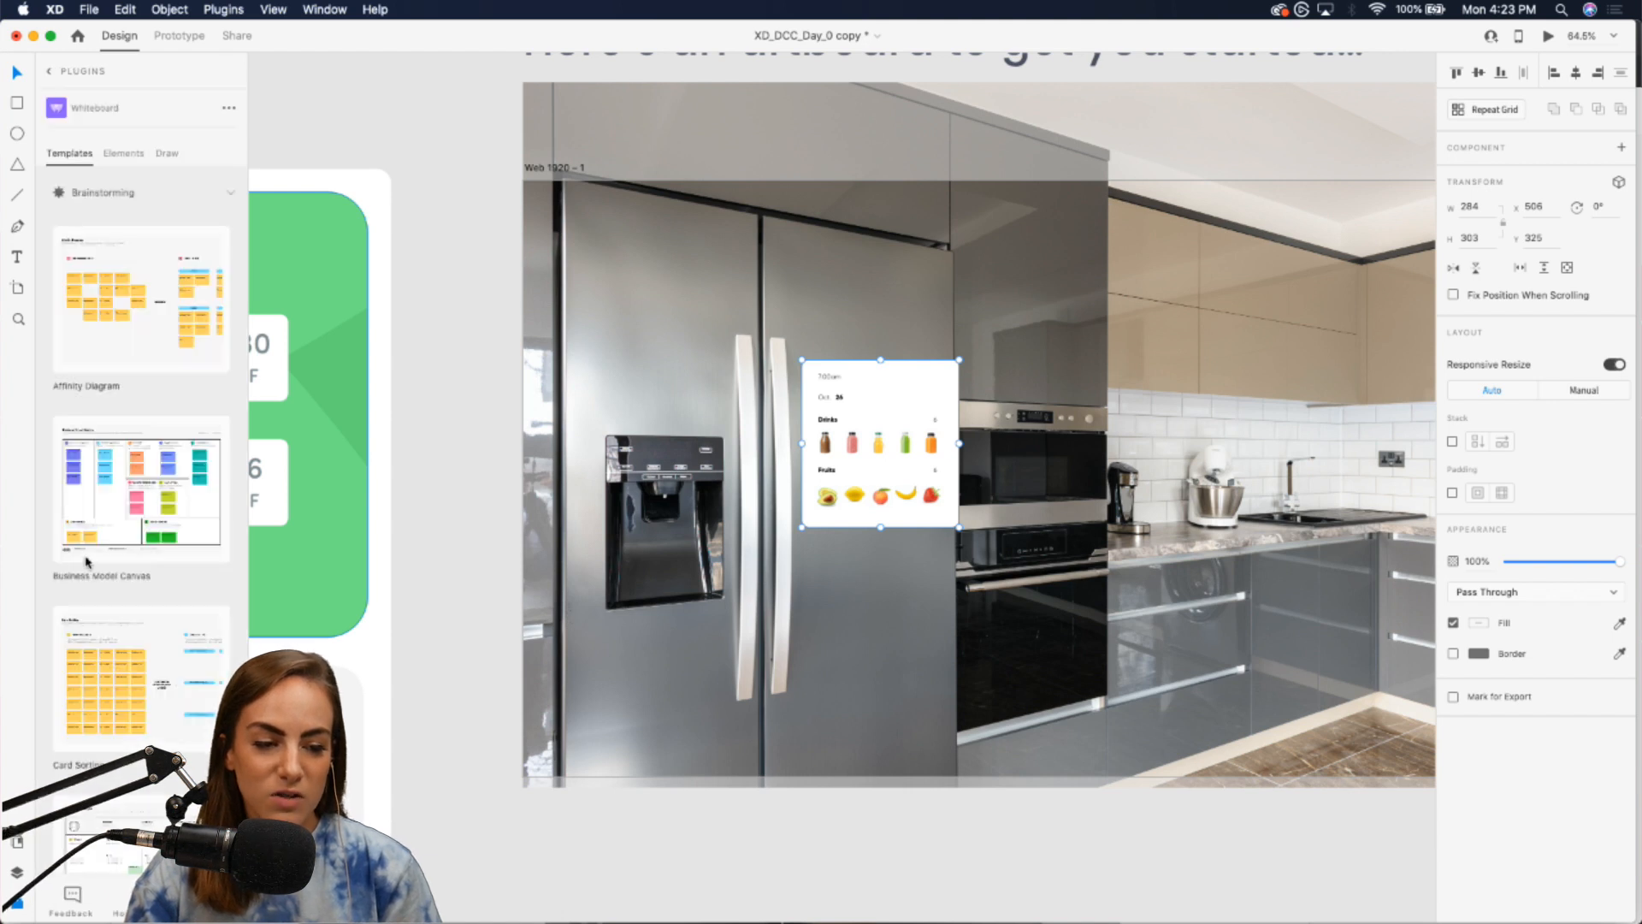
pyautogui.scroll(-3, 156, 194)
pyautogui.scroll(3, 168, 340)
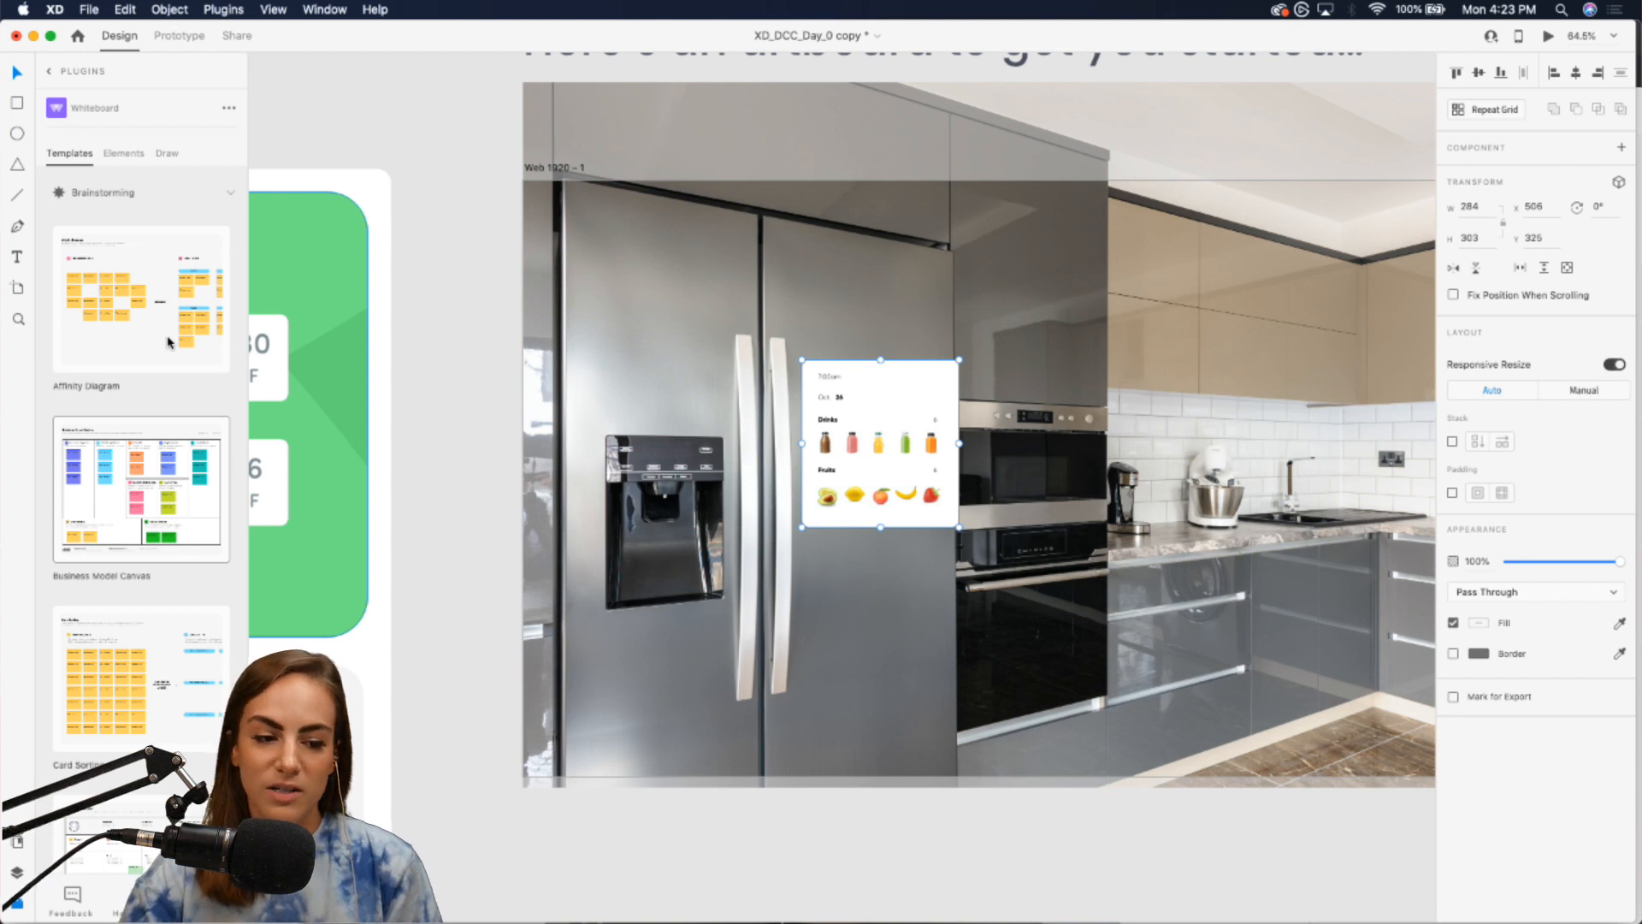
pyautogui.scroll(-2, 129, 368)
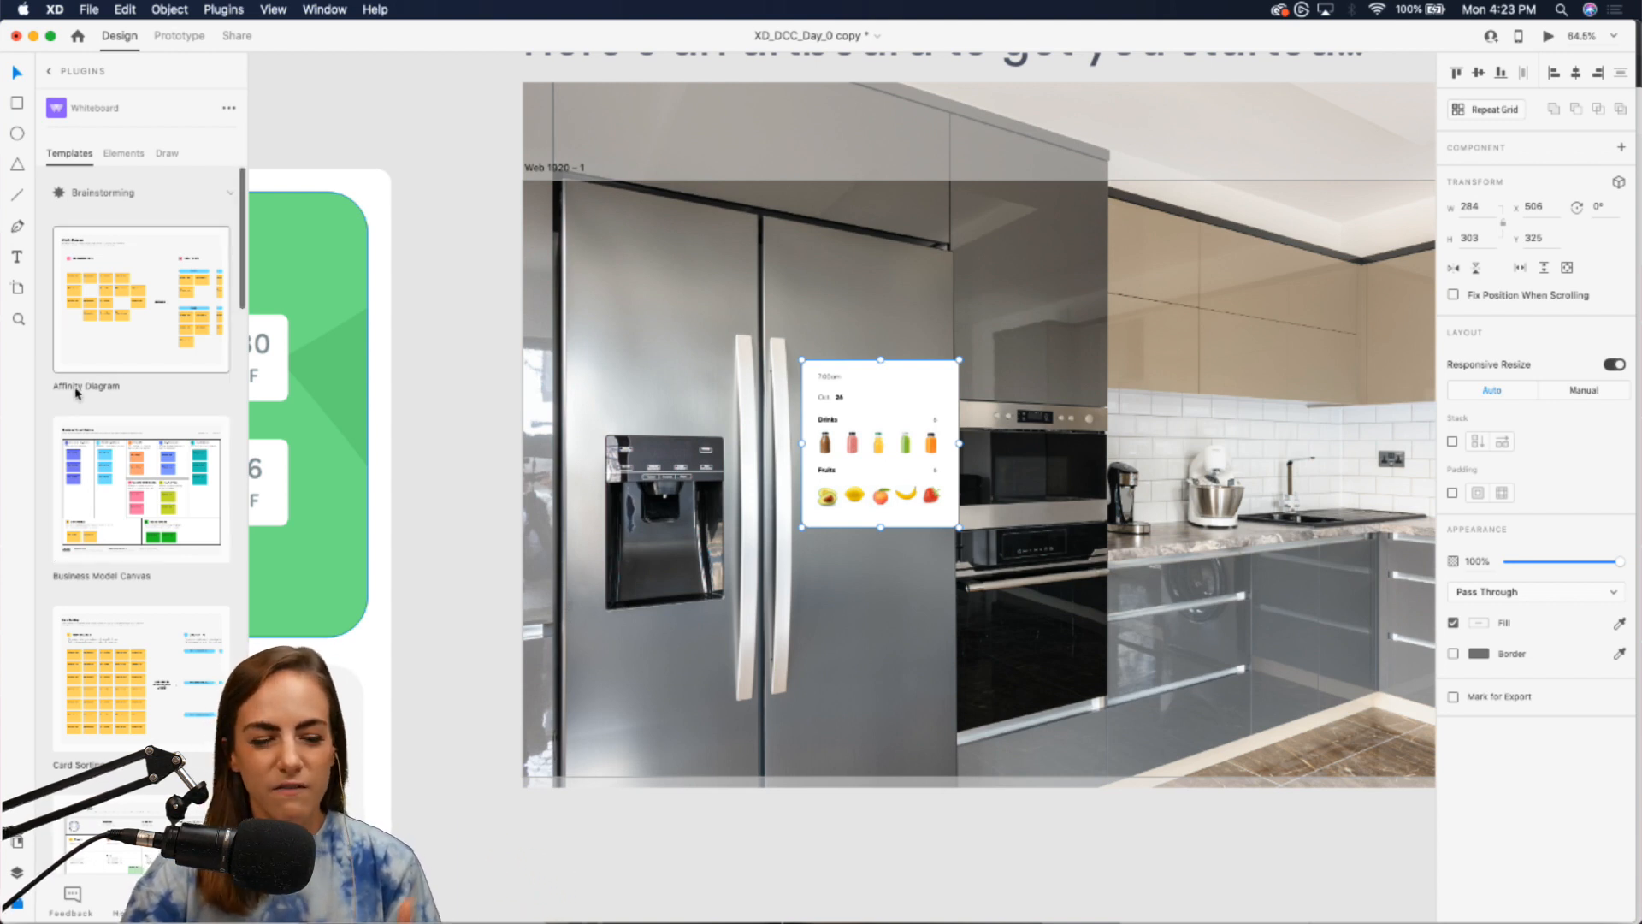
pyautogui.scroll(-8, 77, 392)
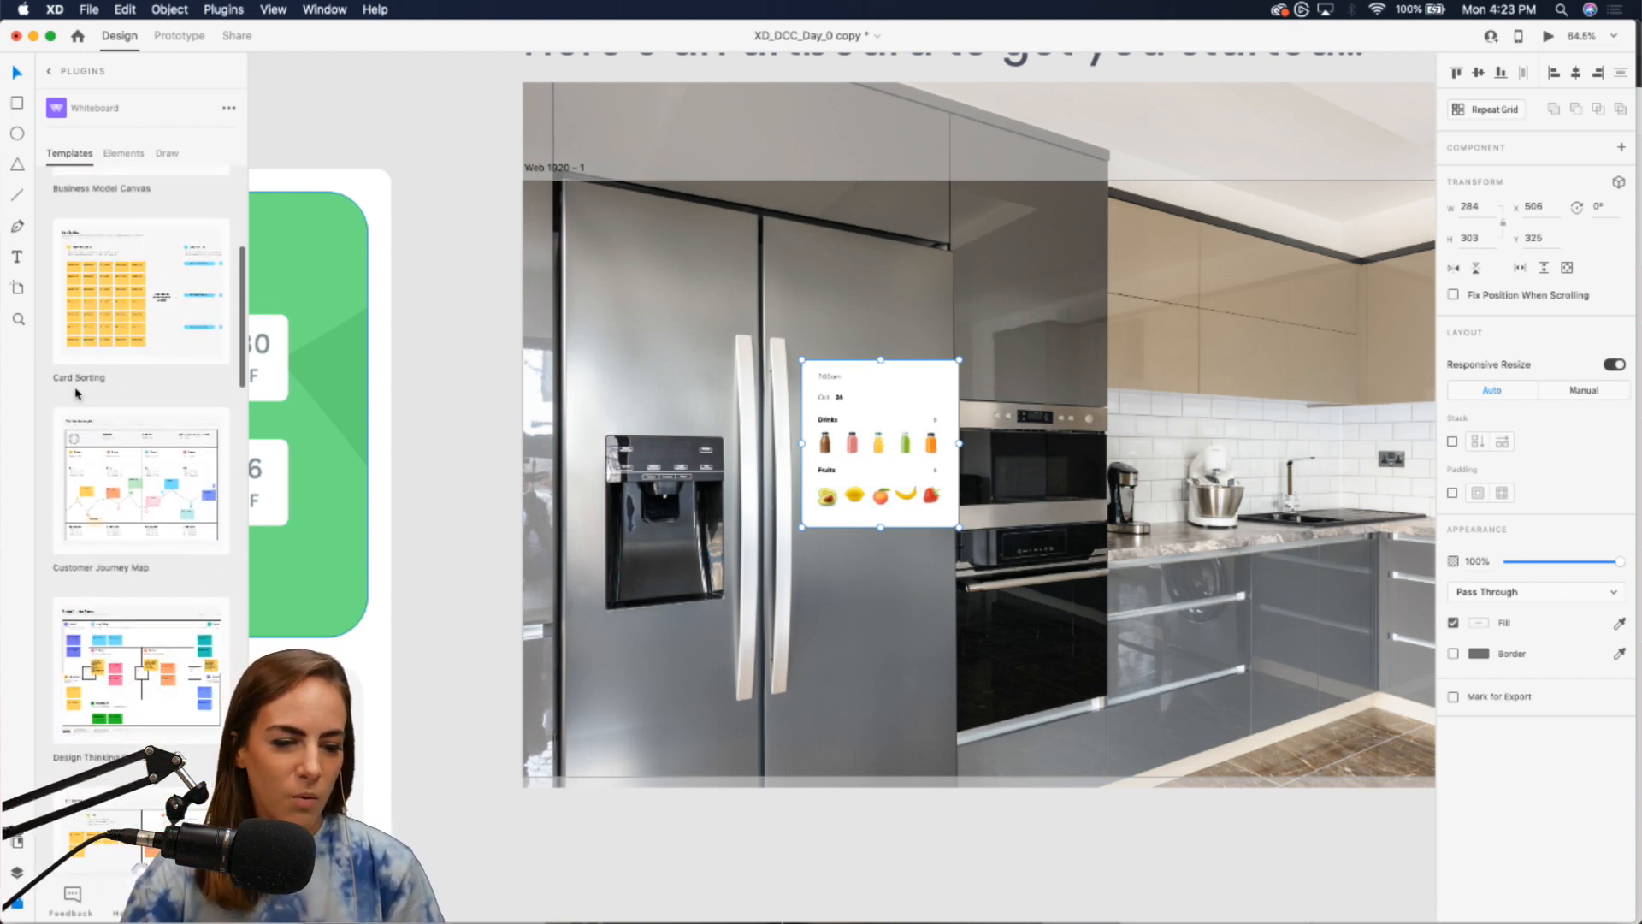
pyautogui.scroll(-4, 117, 334)
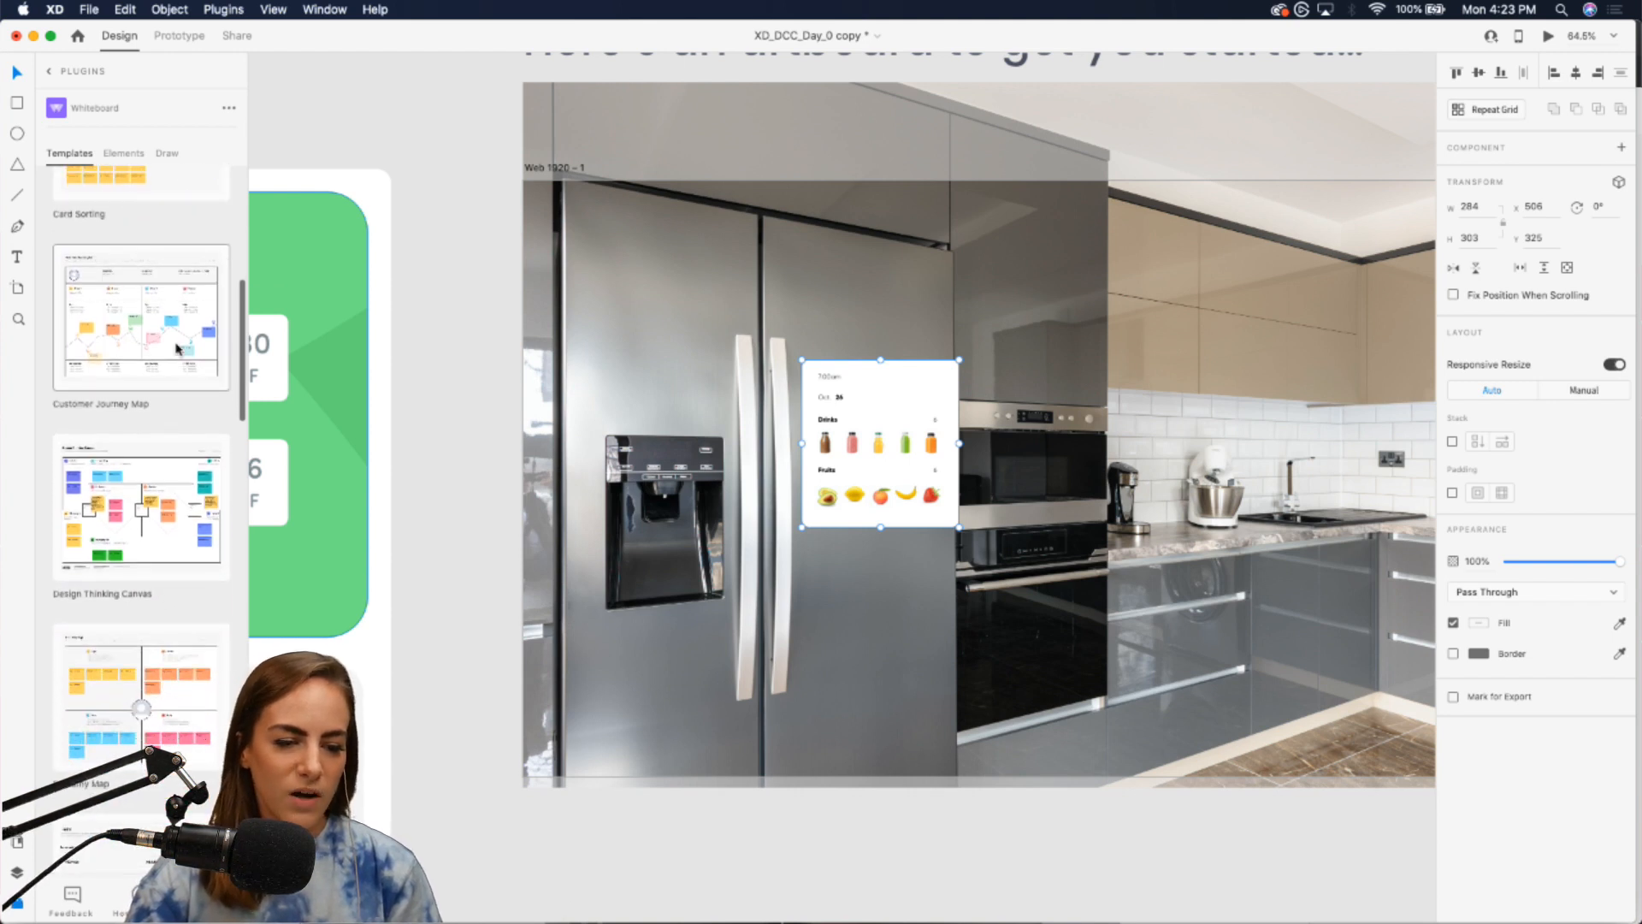
pyautogui.scroll(-5, 178, 349)
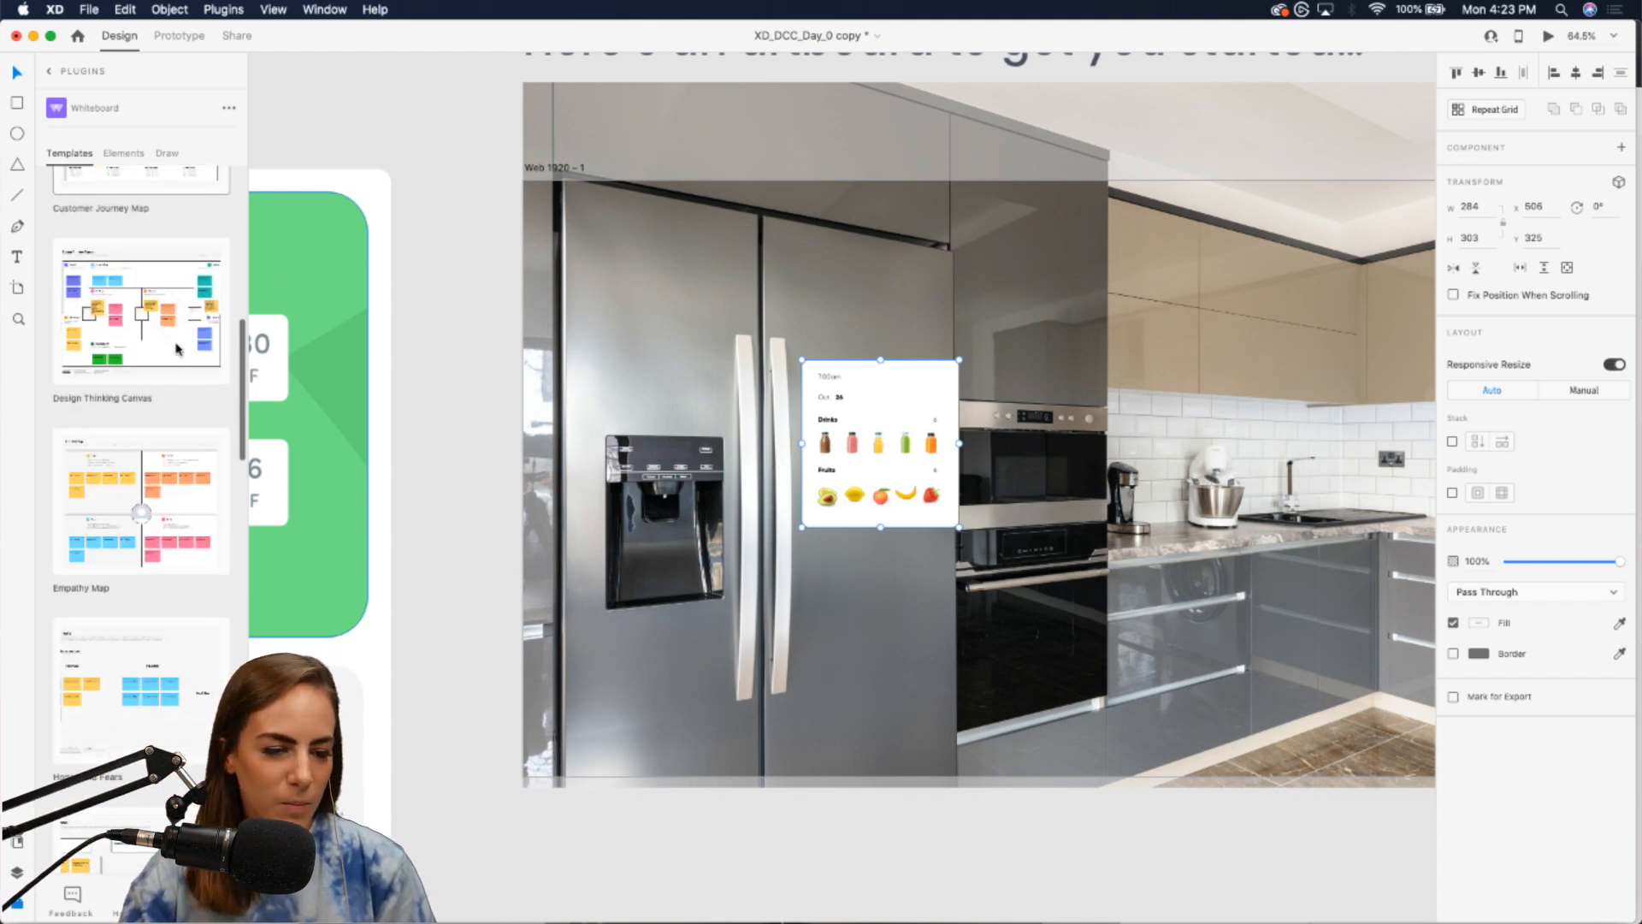
pyautogui.scroll(-5, 178, 349)
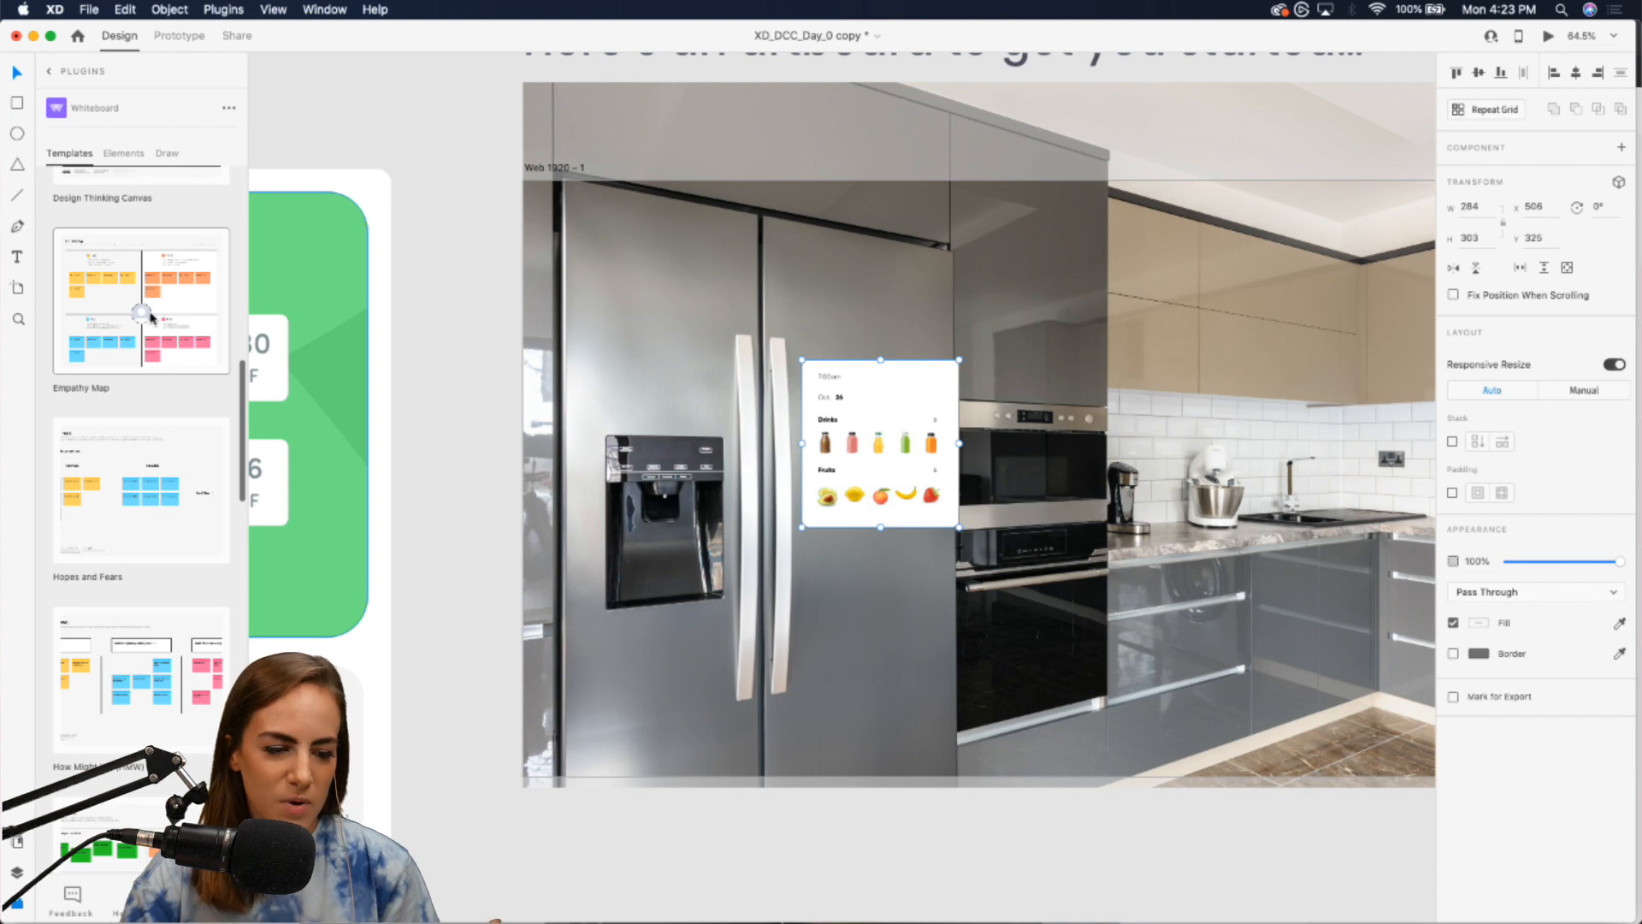
pyautogui.scroll(-5, 151, 317)
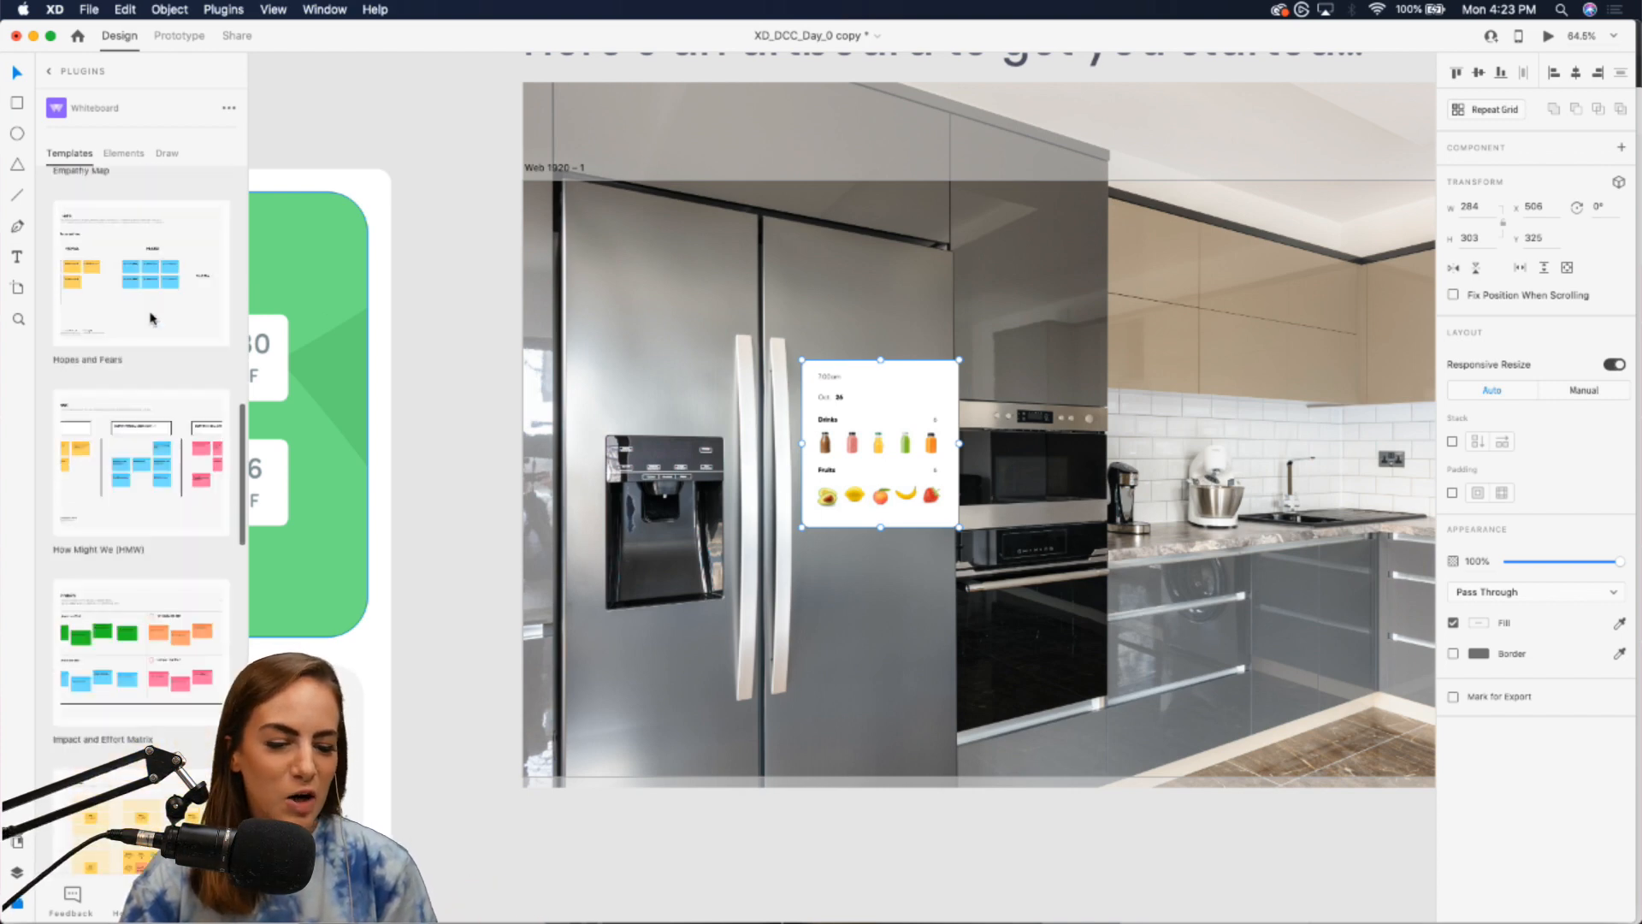
pyautogui.scroll(15, 151, 317)
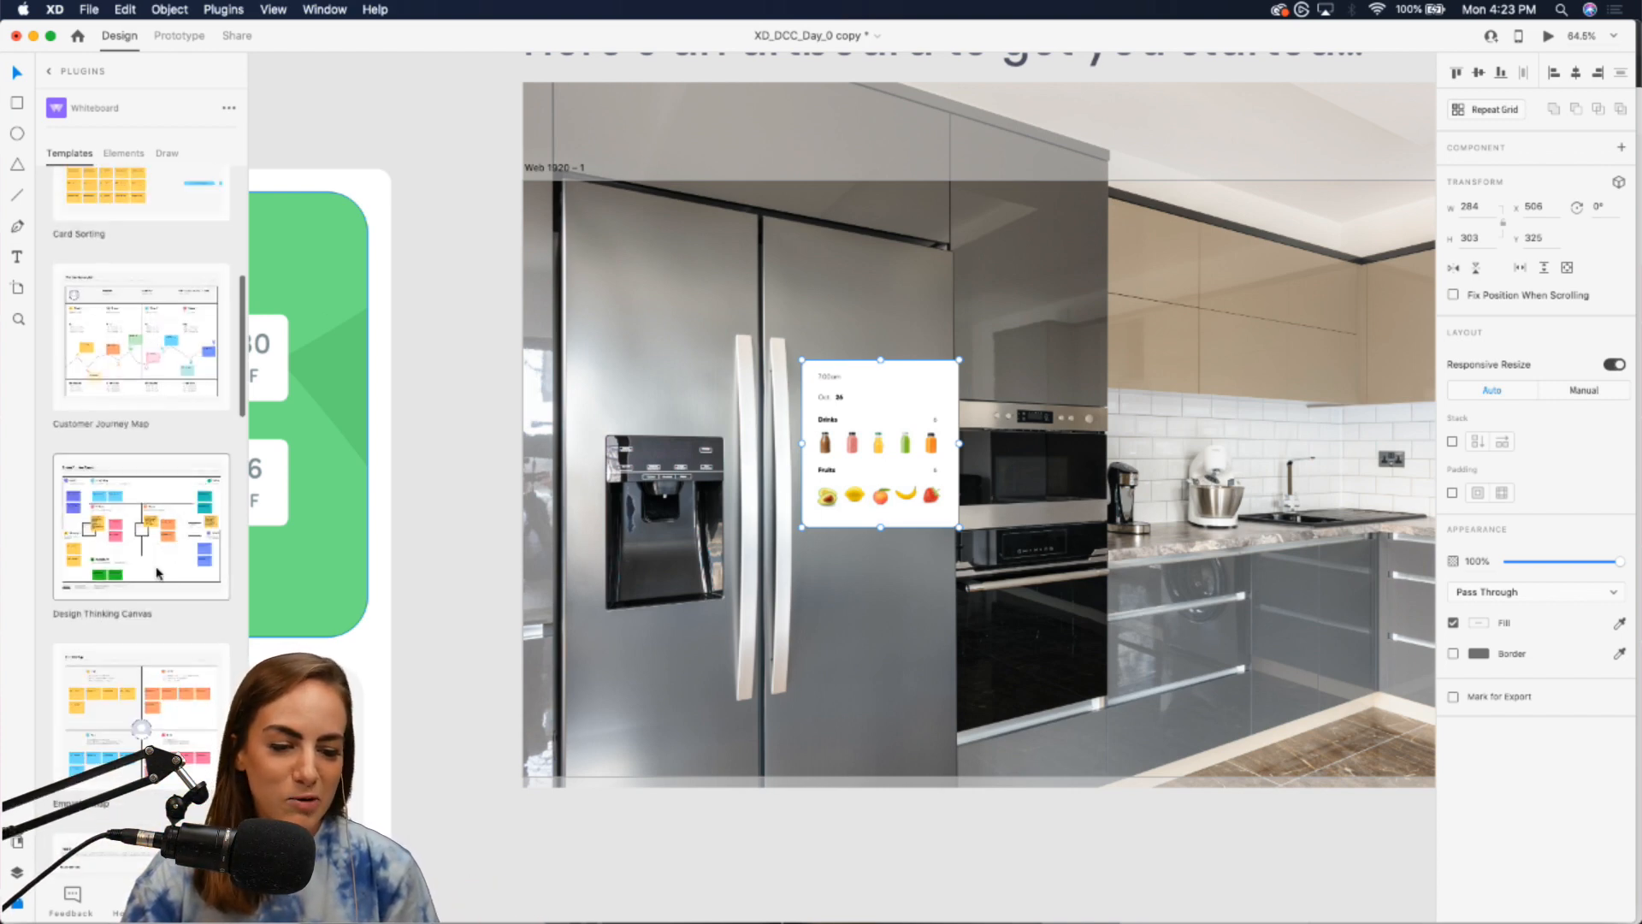
pyautogui.scroll(10, 158, 571)
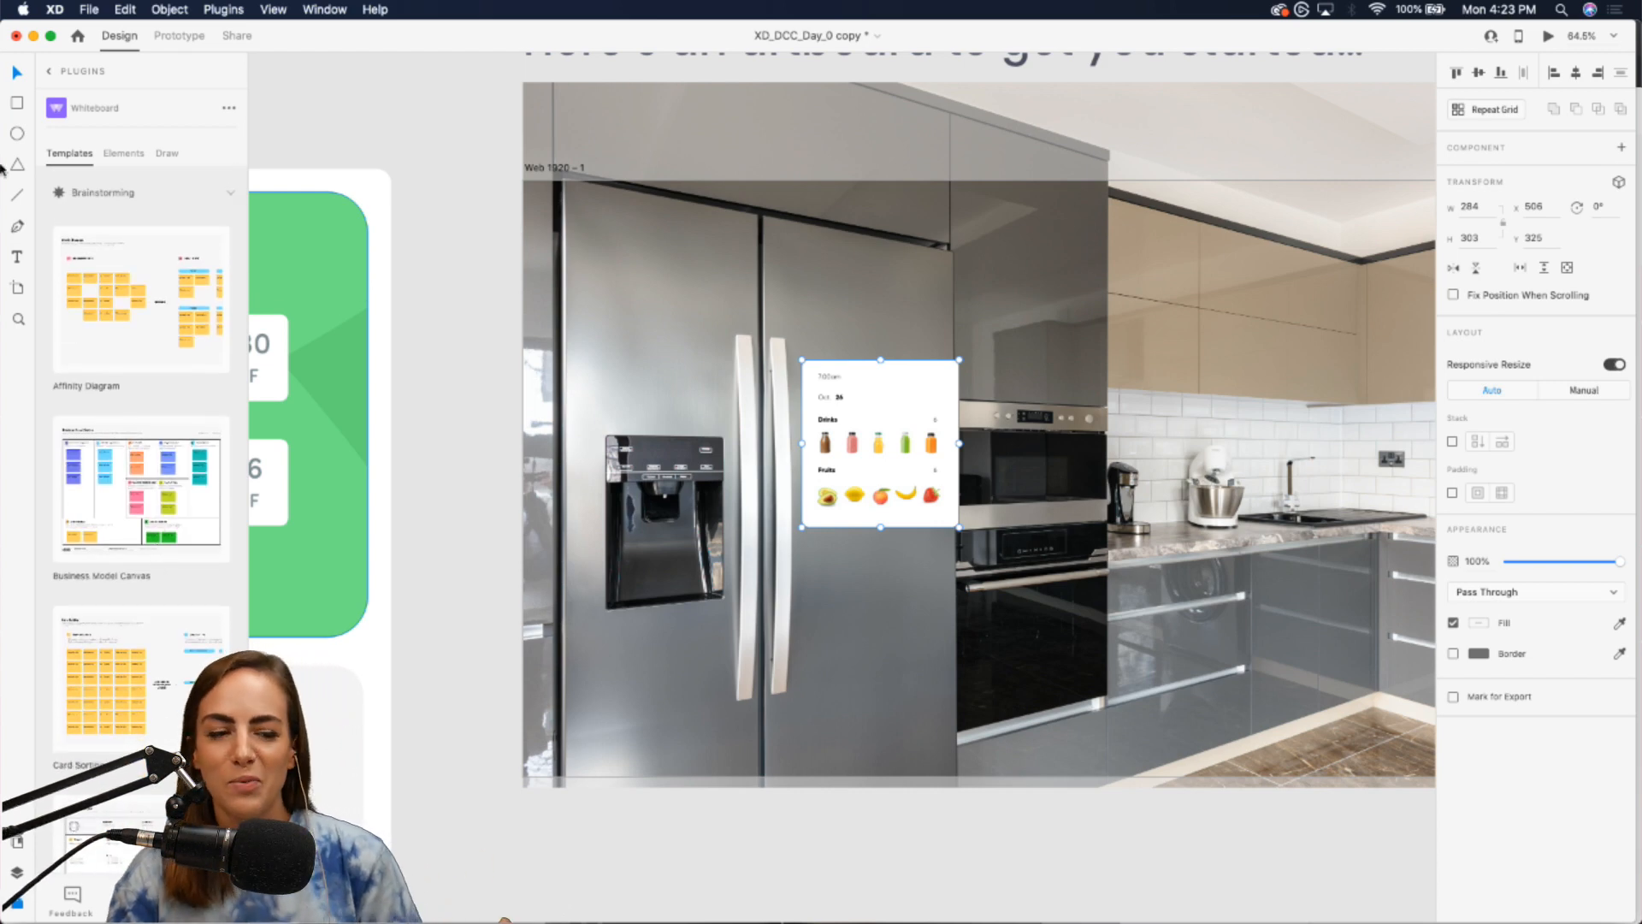
pyautogui.click(51, 72)
# - Turn on 3D transforms for the card group on the fridge, try a 9° turn about its vertical axis and undo that turn
pyautogui.scroll(5, 919, 341)
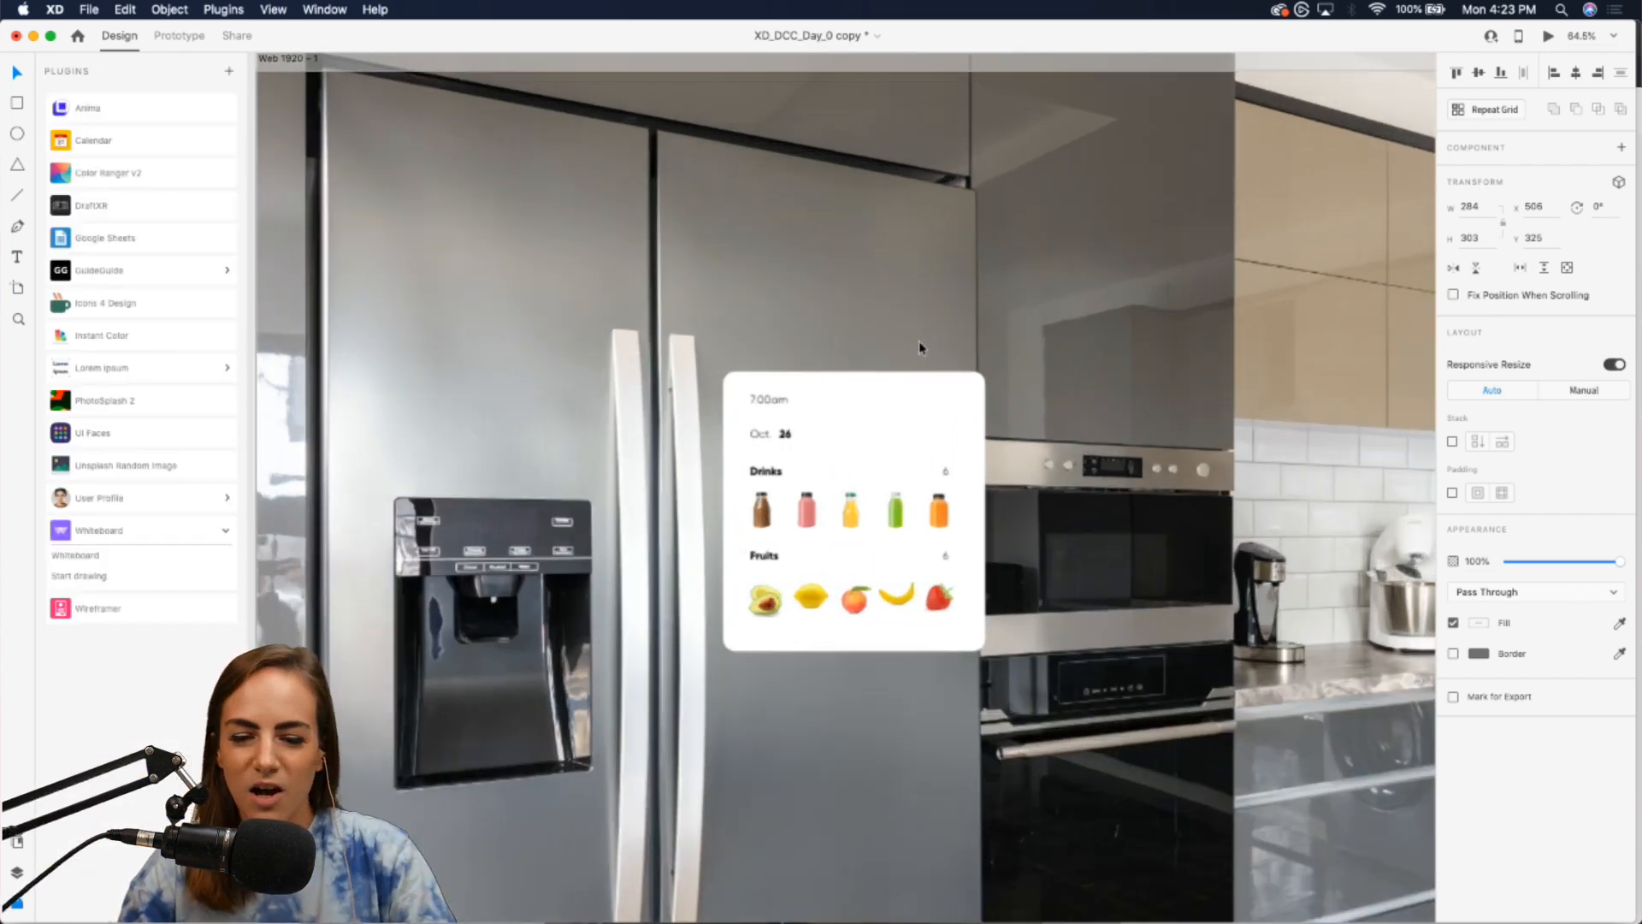
pyautogui.scroll(3, 920, 346)
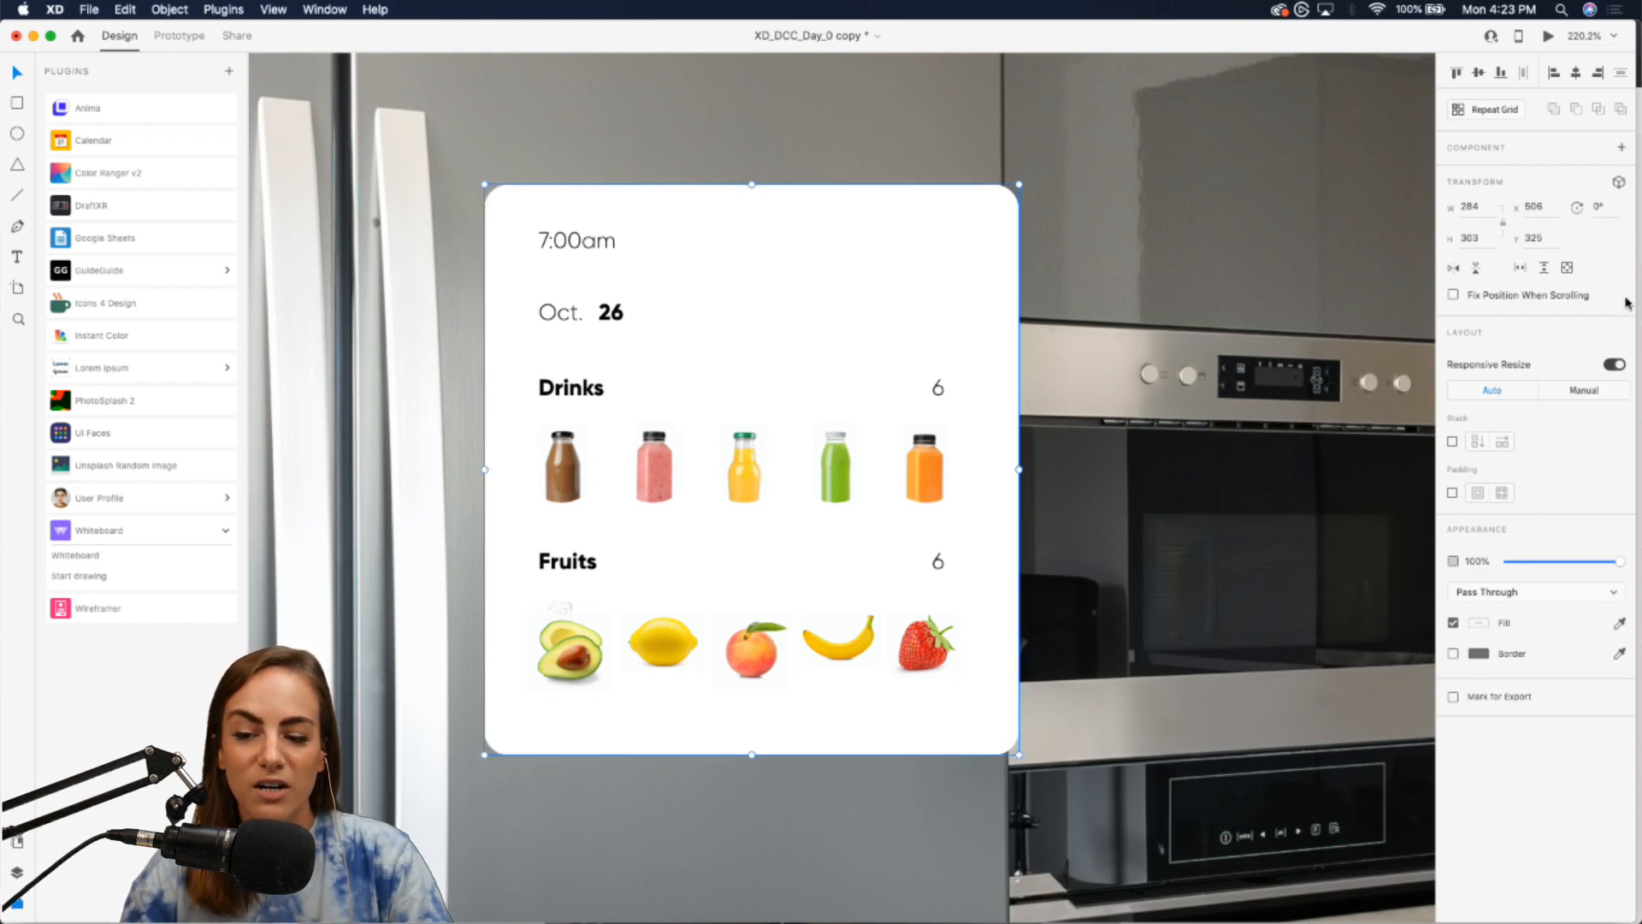
pyautogui.click(1619, 184)
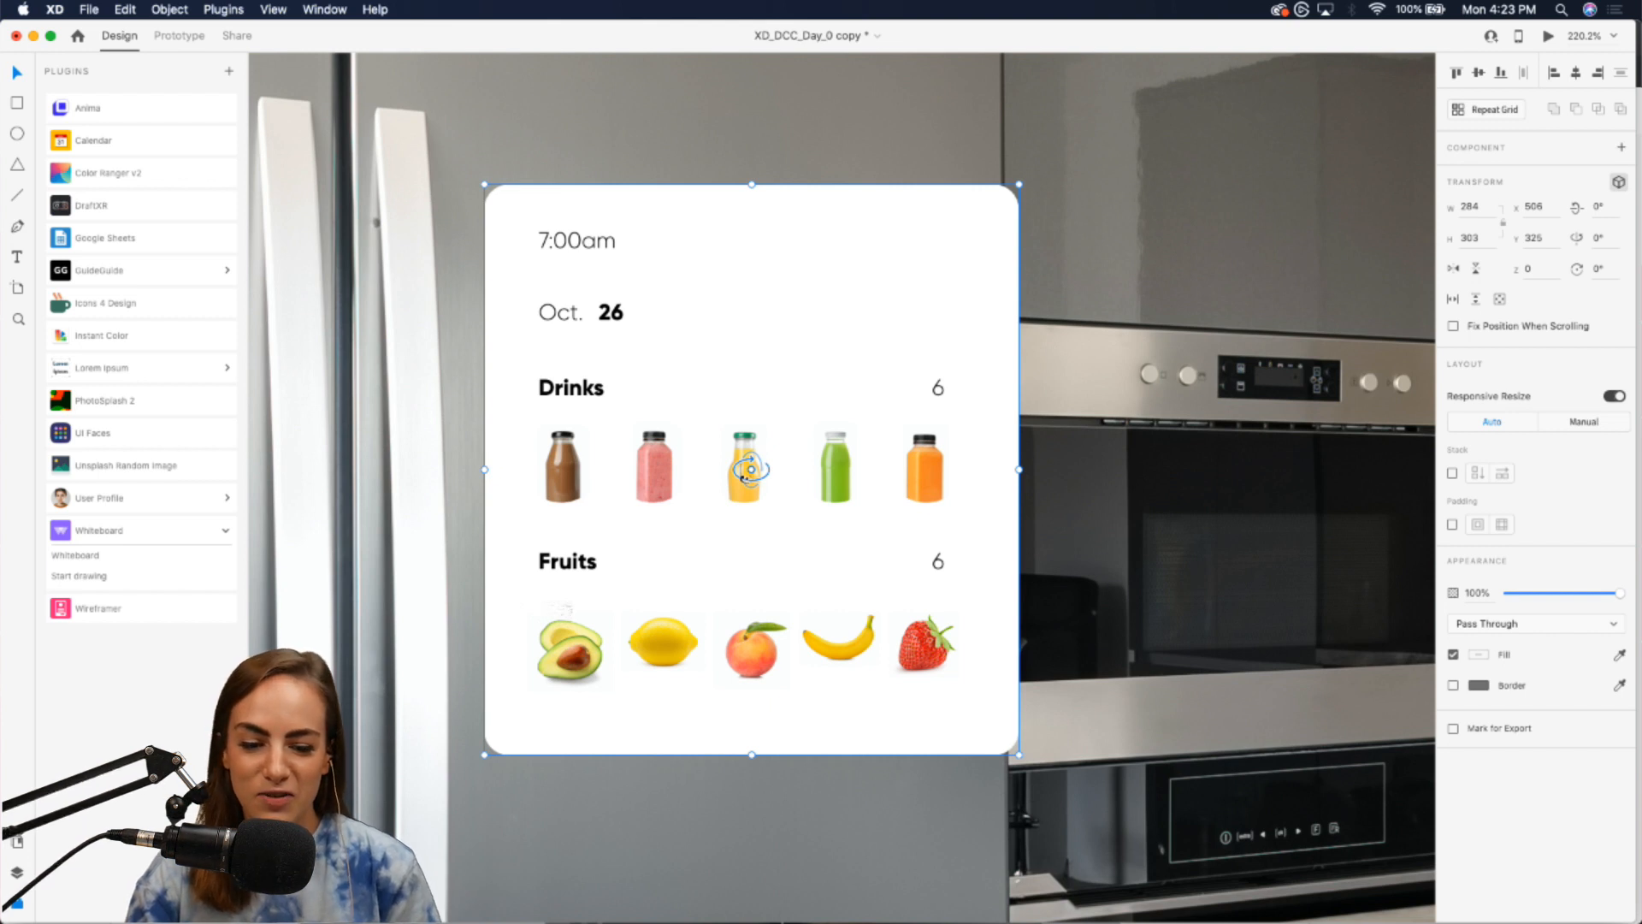
pyautogui.moveTo(749, 469)
pyautogui.mouseDown()
pyautogui.moveTo(715, 471)
pyautogui.moveTo(788, 475)
pyautogui.moveTo(752, 468)
pyautogui.moveTo(767, 485)
pyautogui.mouseUp()
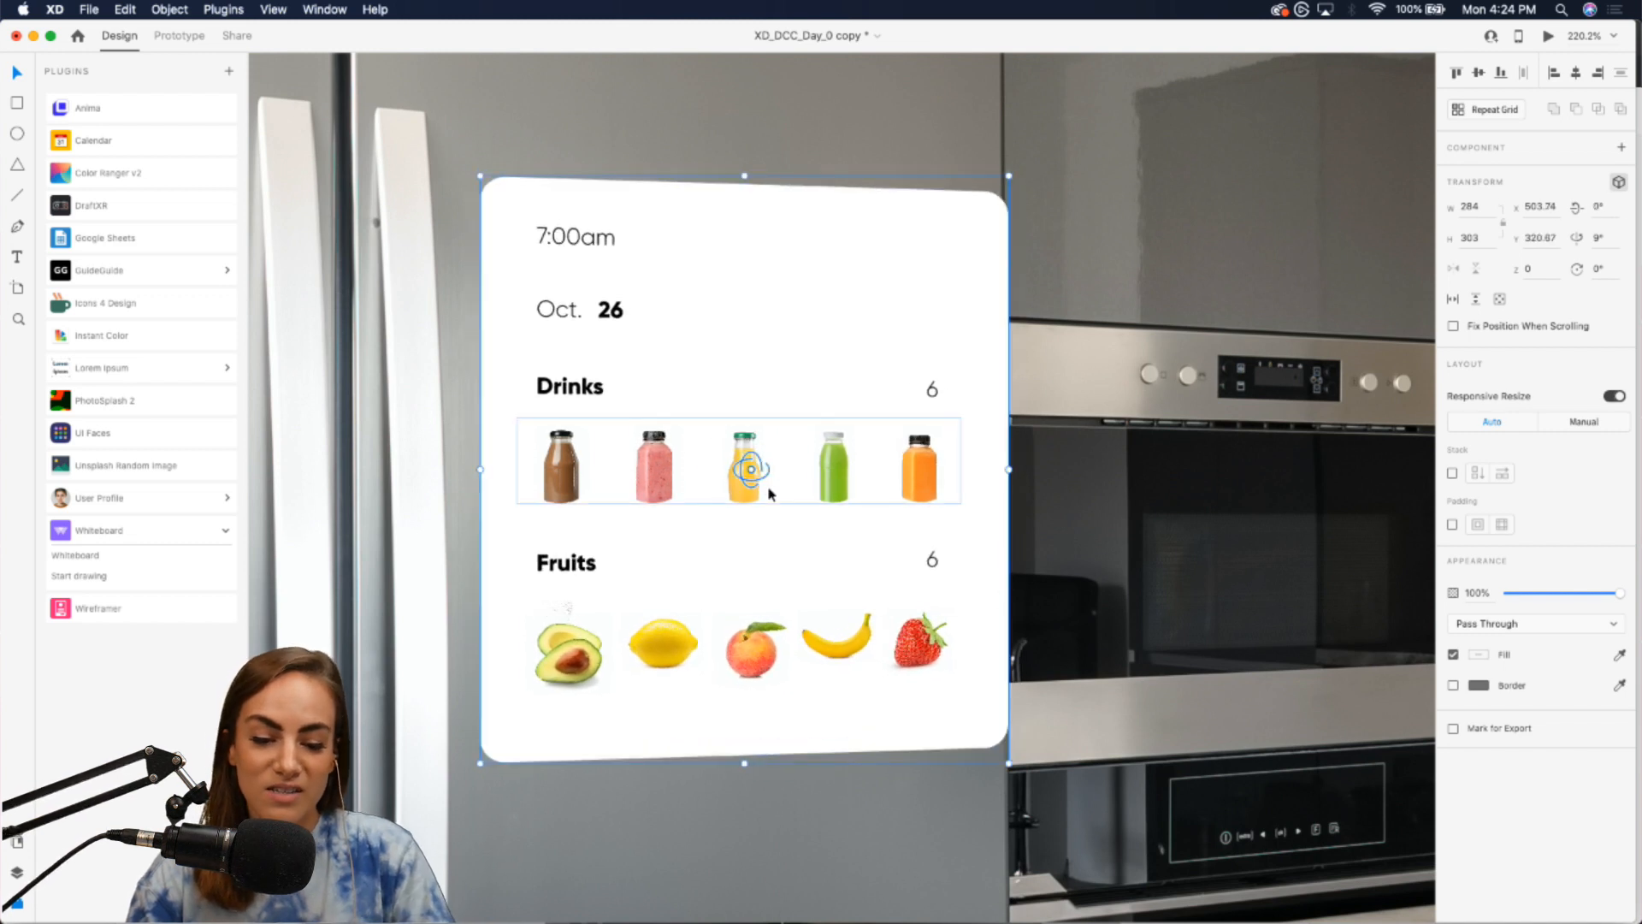
pyautogui.press('super+z')
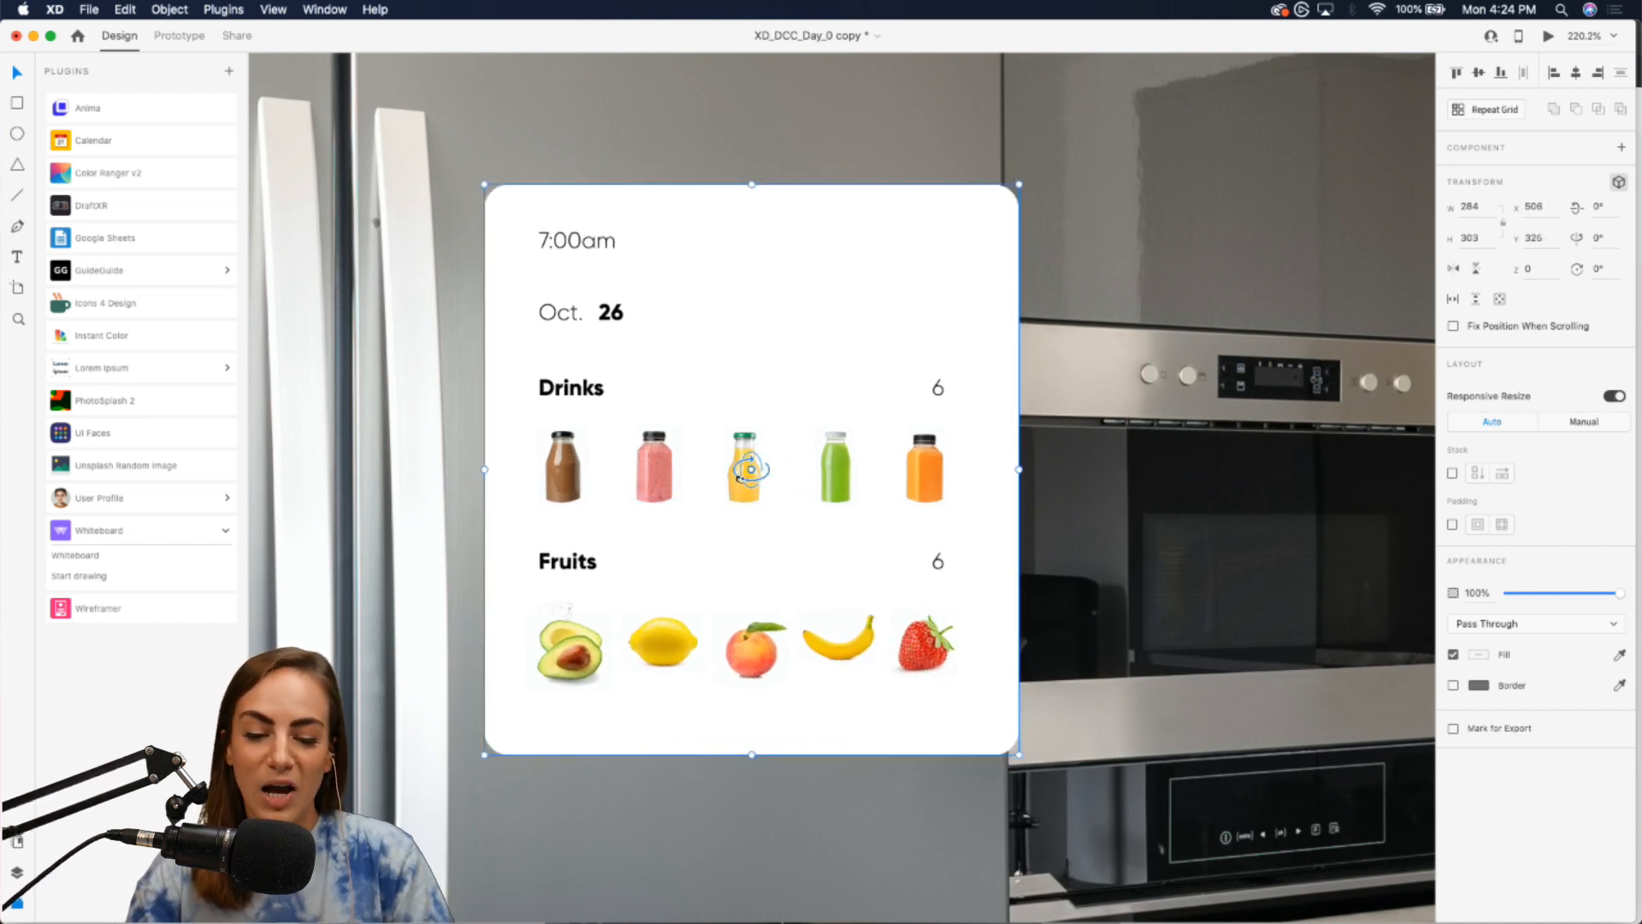
# - Rotate the card group 12° about its vertical axis and scale it down to about 258 × 275 so it fits the fridge door
pyautogui.moveTo(750, 469); pyautogui.dragTo(762, 480)
pyautogui.moveTo(771, 479); pyautogui.dragTo(778, 485)
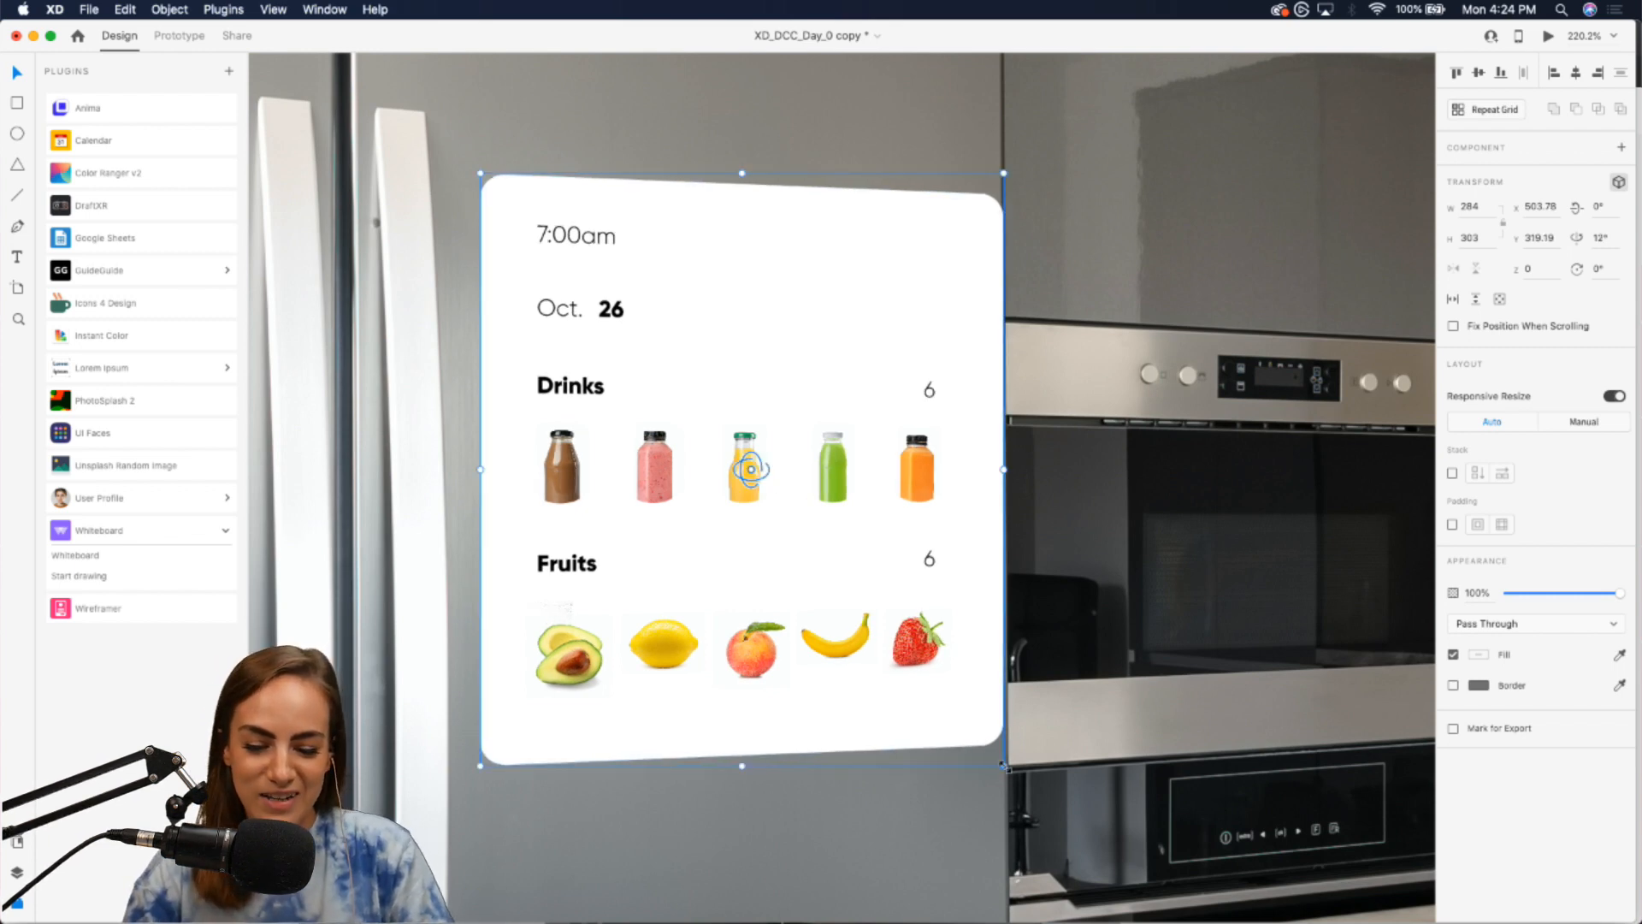
pyautogui.moveTo(1004, 765); pyautogui.dragTo(972, 715)
# - Deselect the card group and review the prompt topics on the Day 1 to Day 4 artboards
pyautogui.scroll(-10, 970, 720)
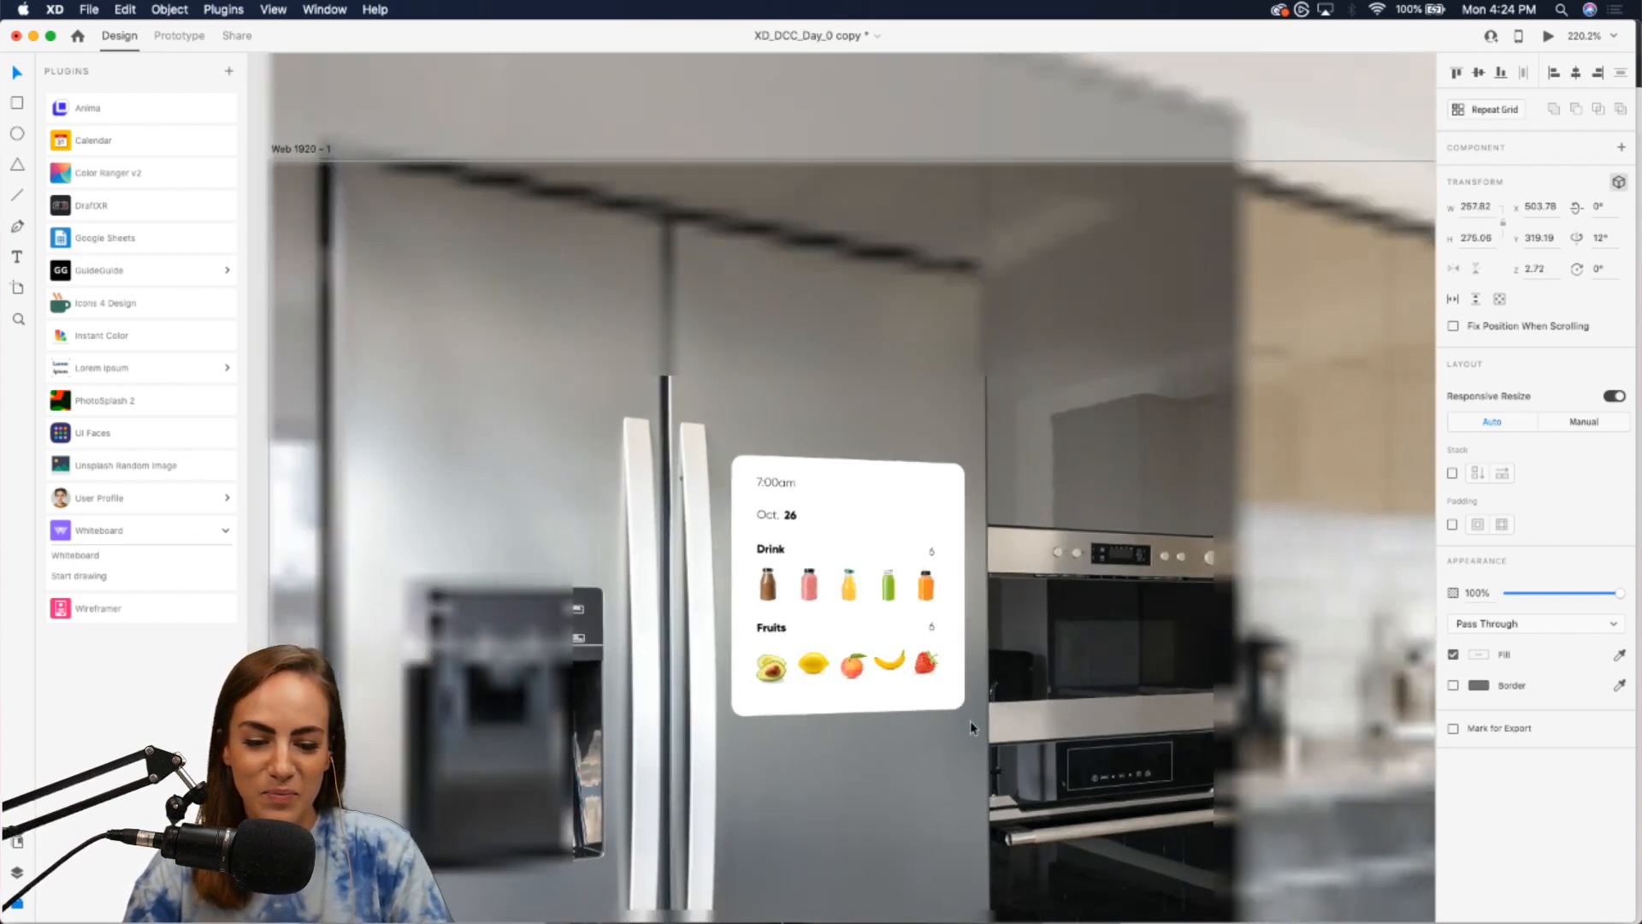
pyautogui.scroll(-3, 950, 714)
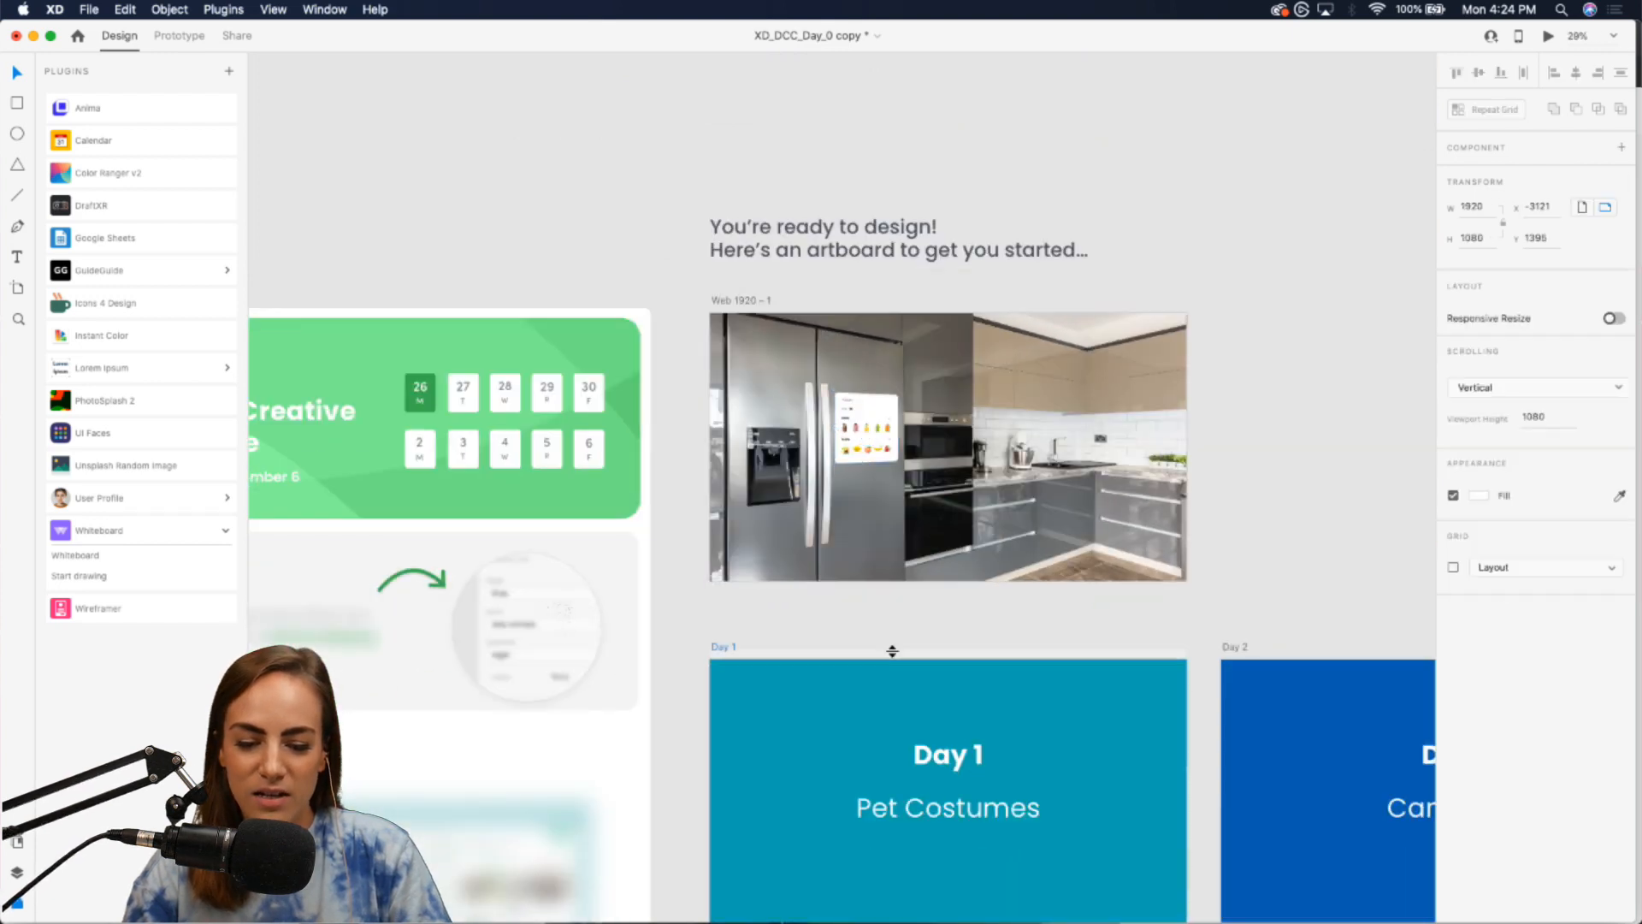
pyautogui.scroll(-4, 906, 676)
pyautogui.scroll(3, 894, 653)
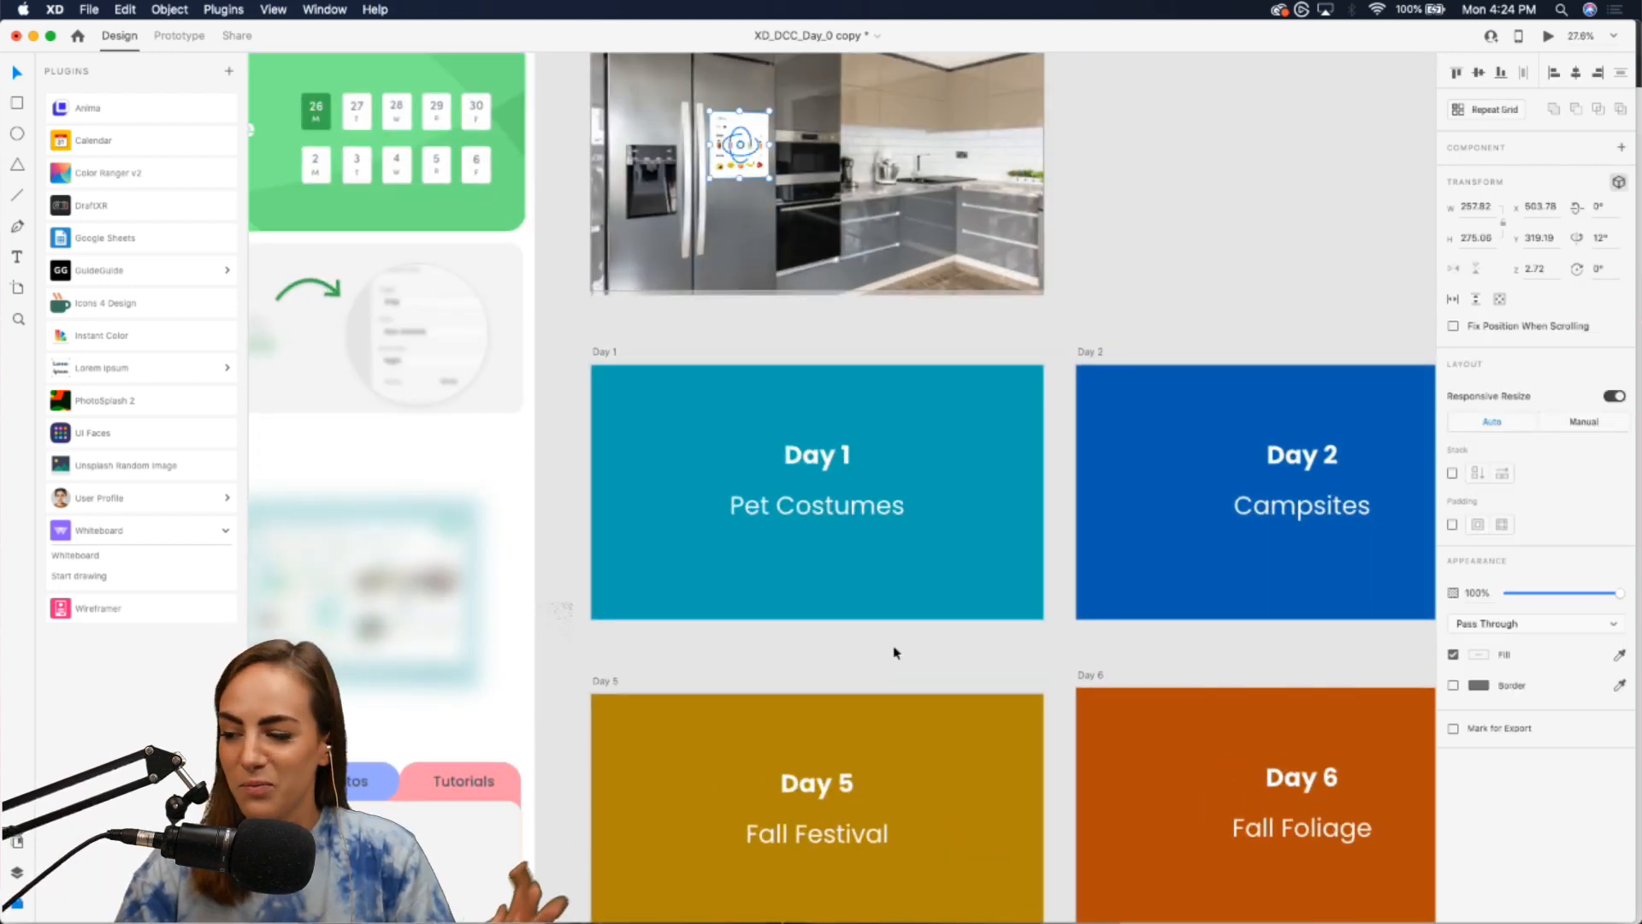
pyautogui.scroll(3, 895, 652)
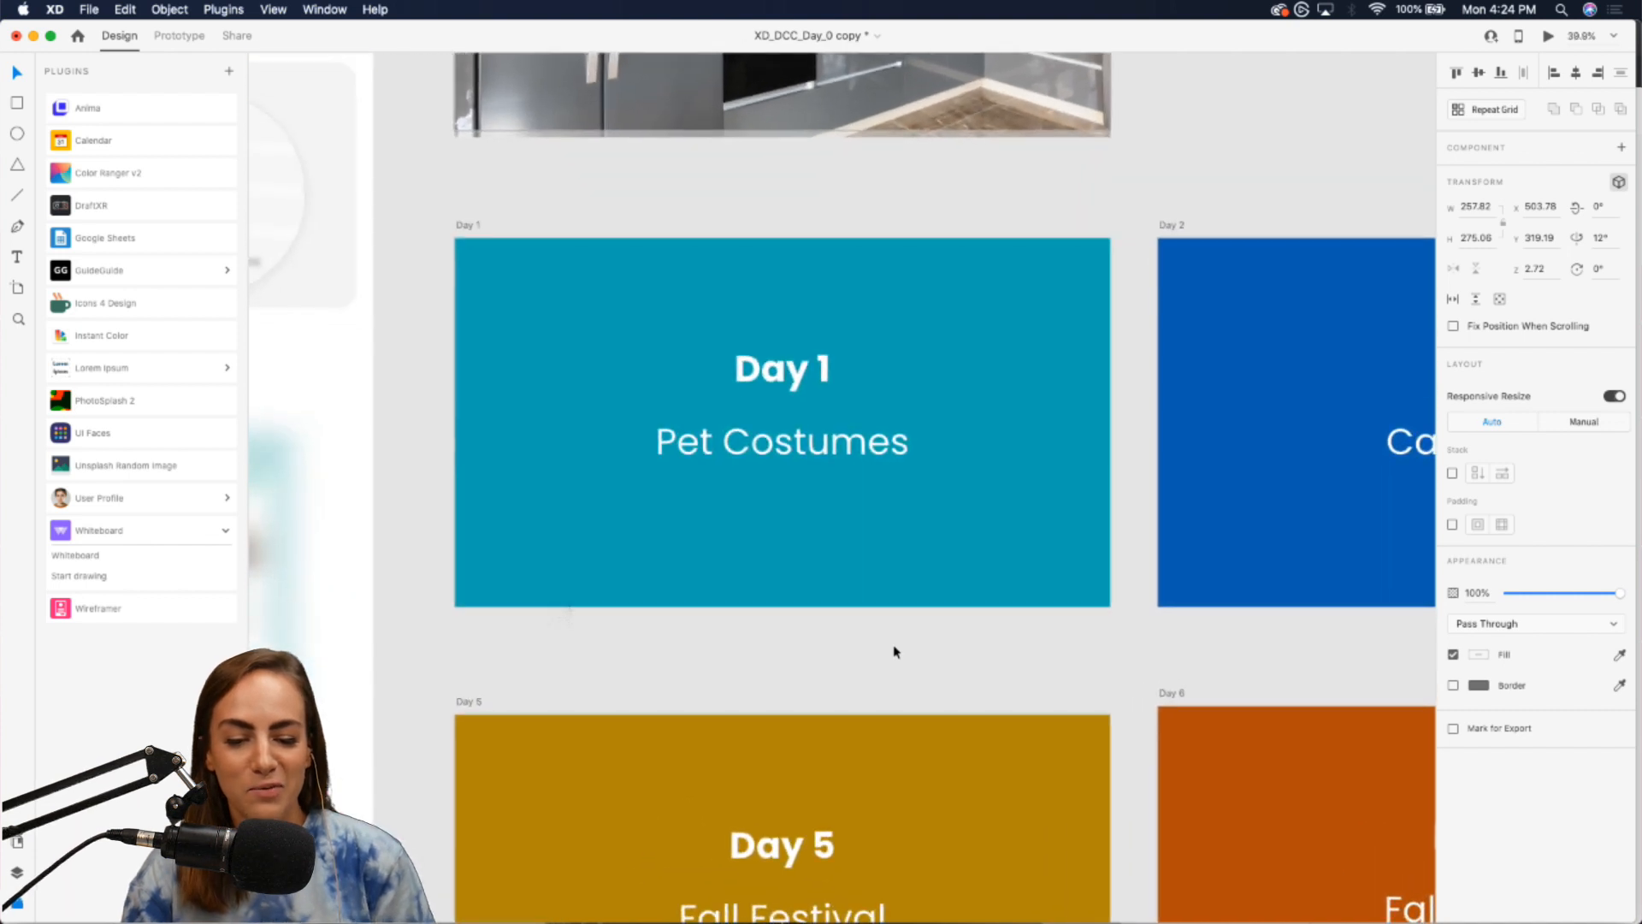
pyautogui.click(894, 653)
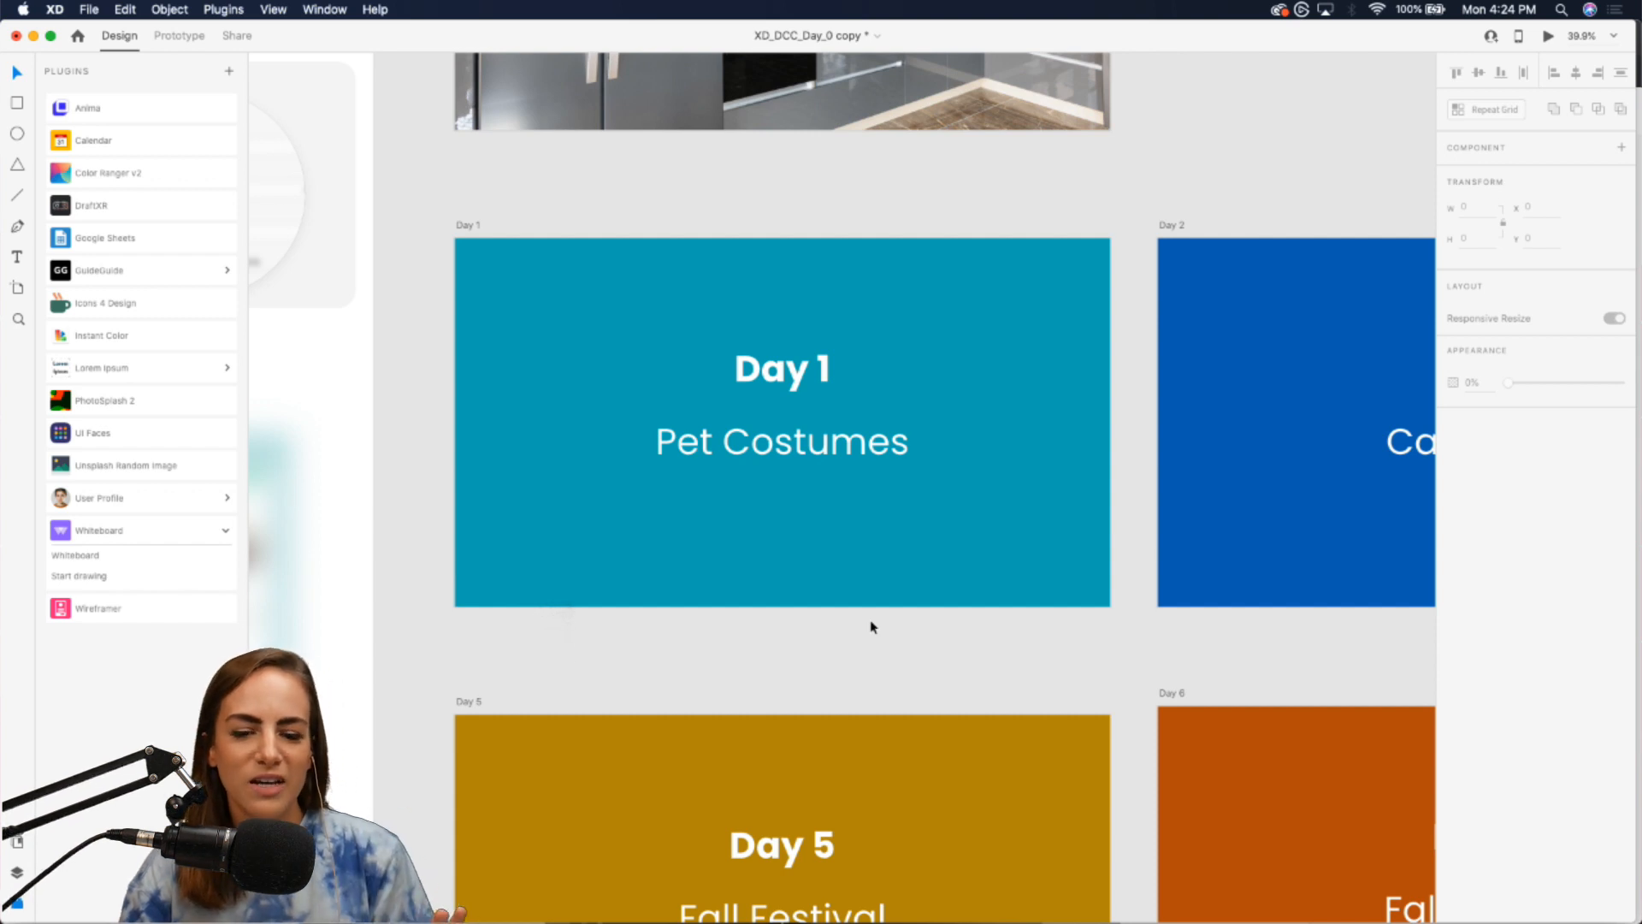
pyautogui.hscroll(2, 872, 627)
pyautogui.scroll(1, 871, 627)
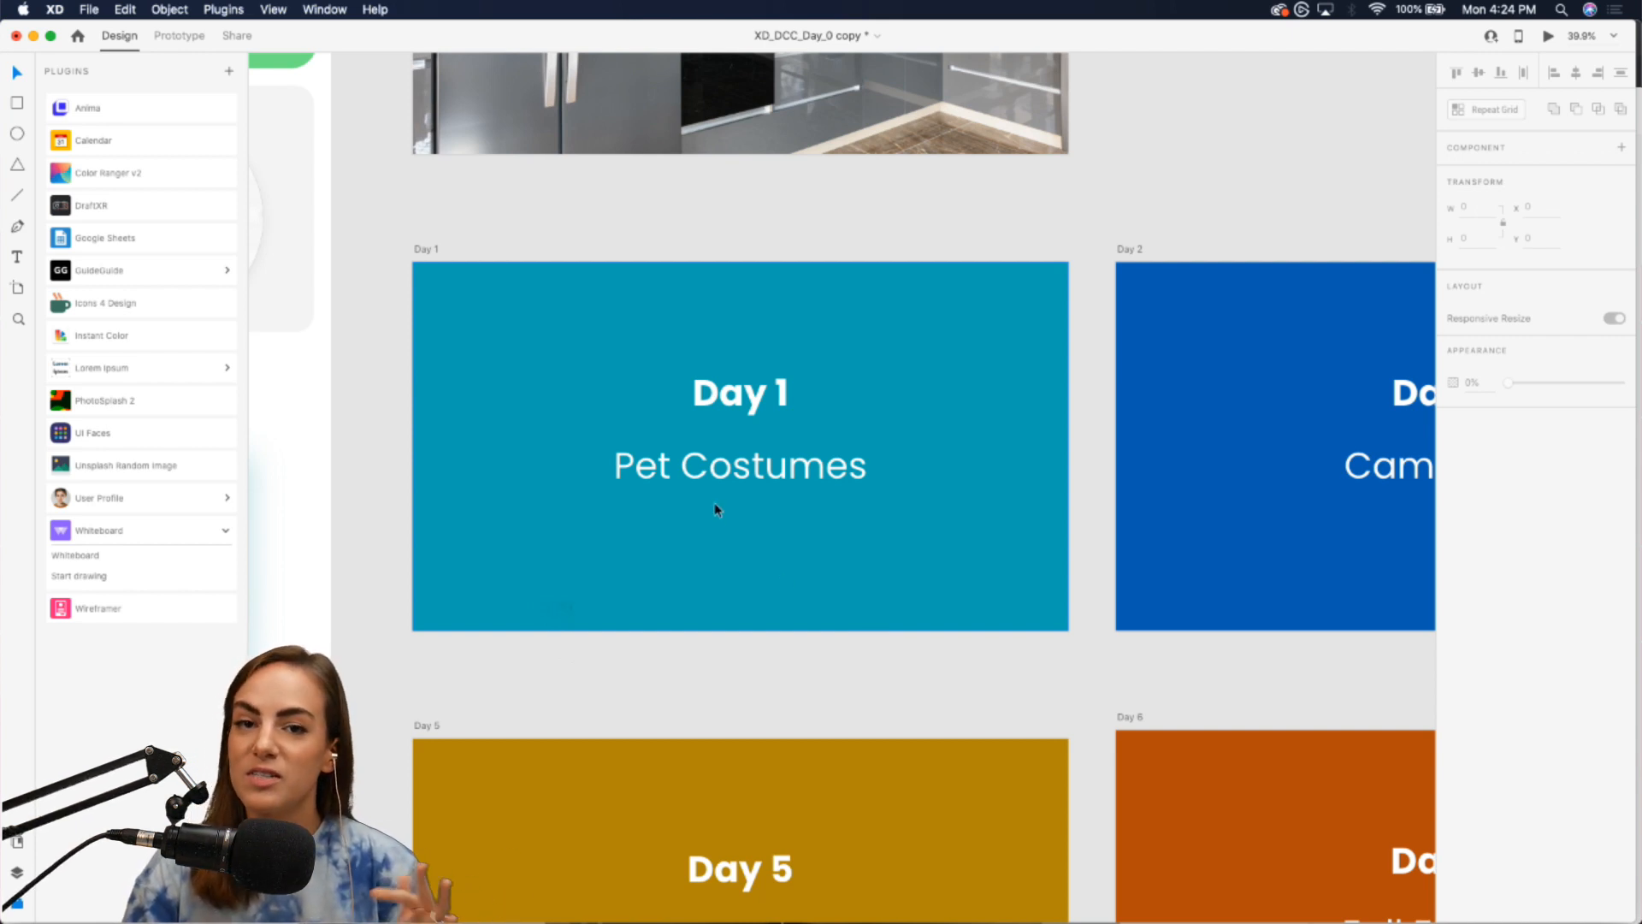
pyautogui.hscroll(15, 715, 505)
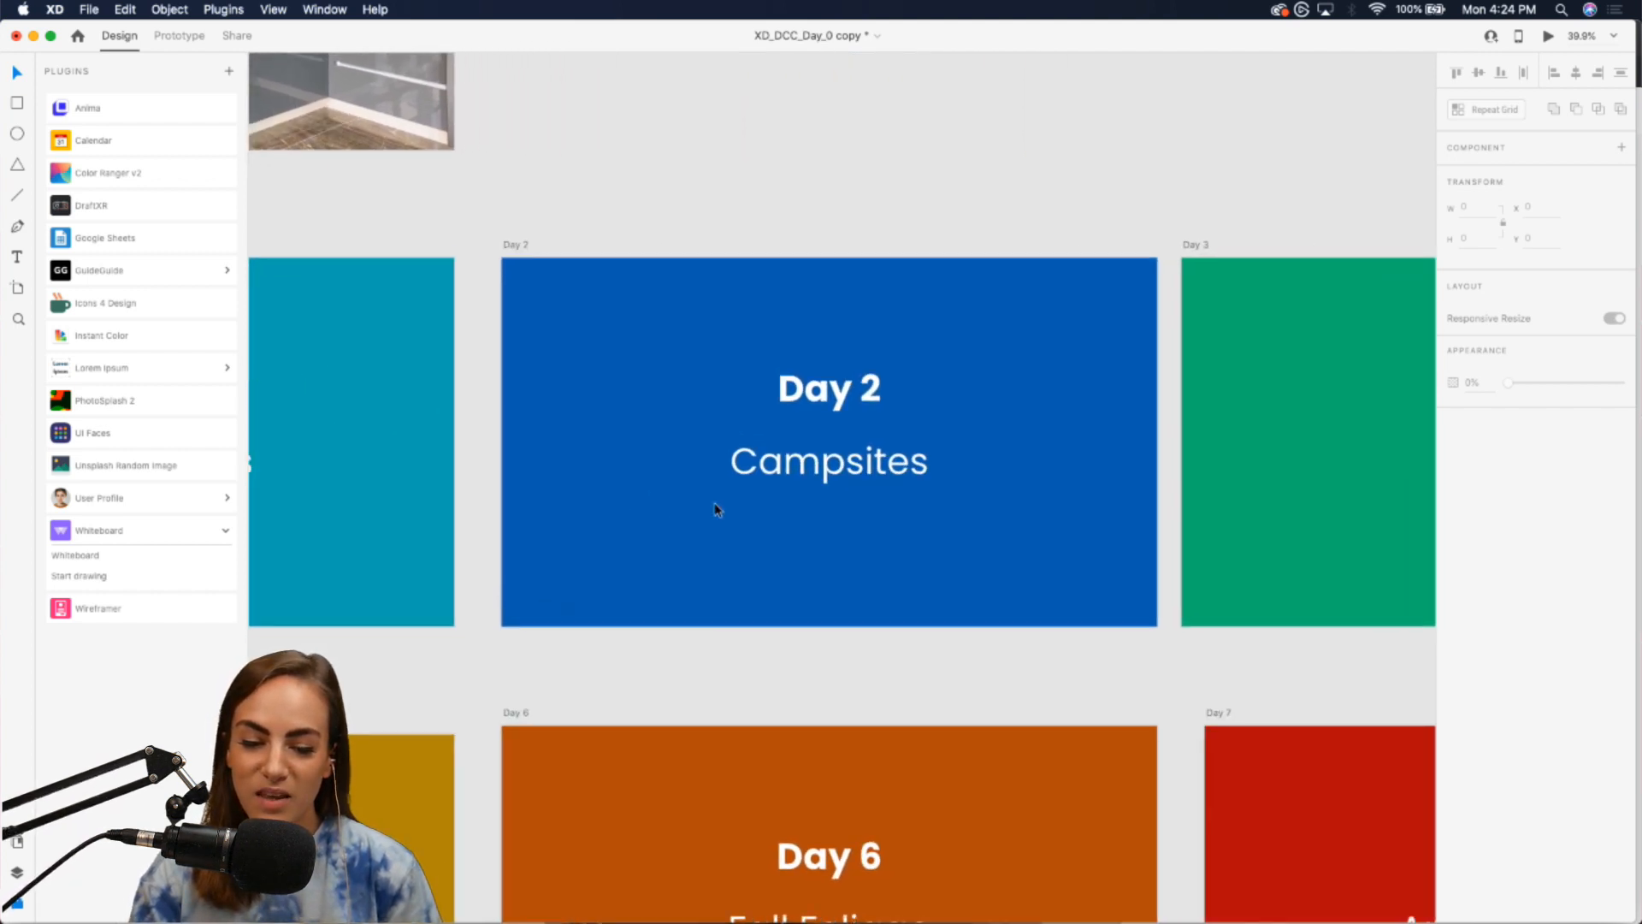
pyautogui.hscroll(10, 716, 509)
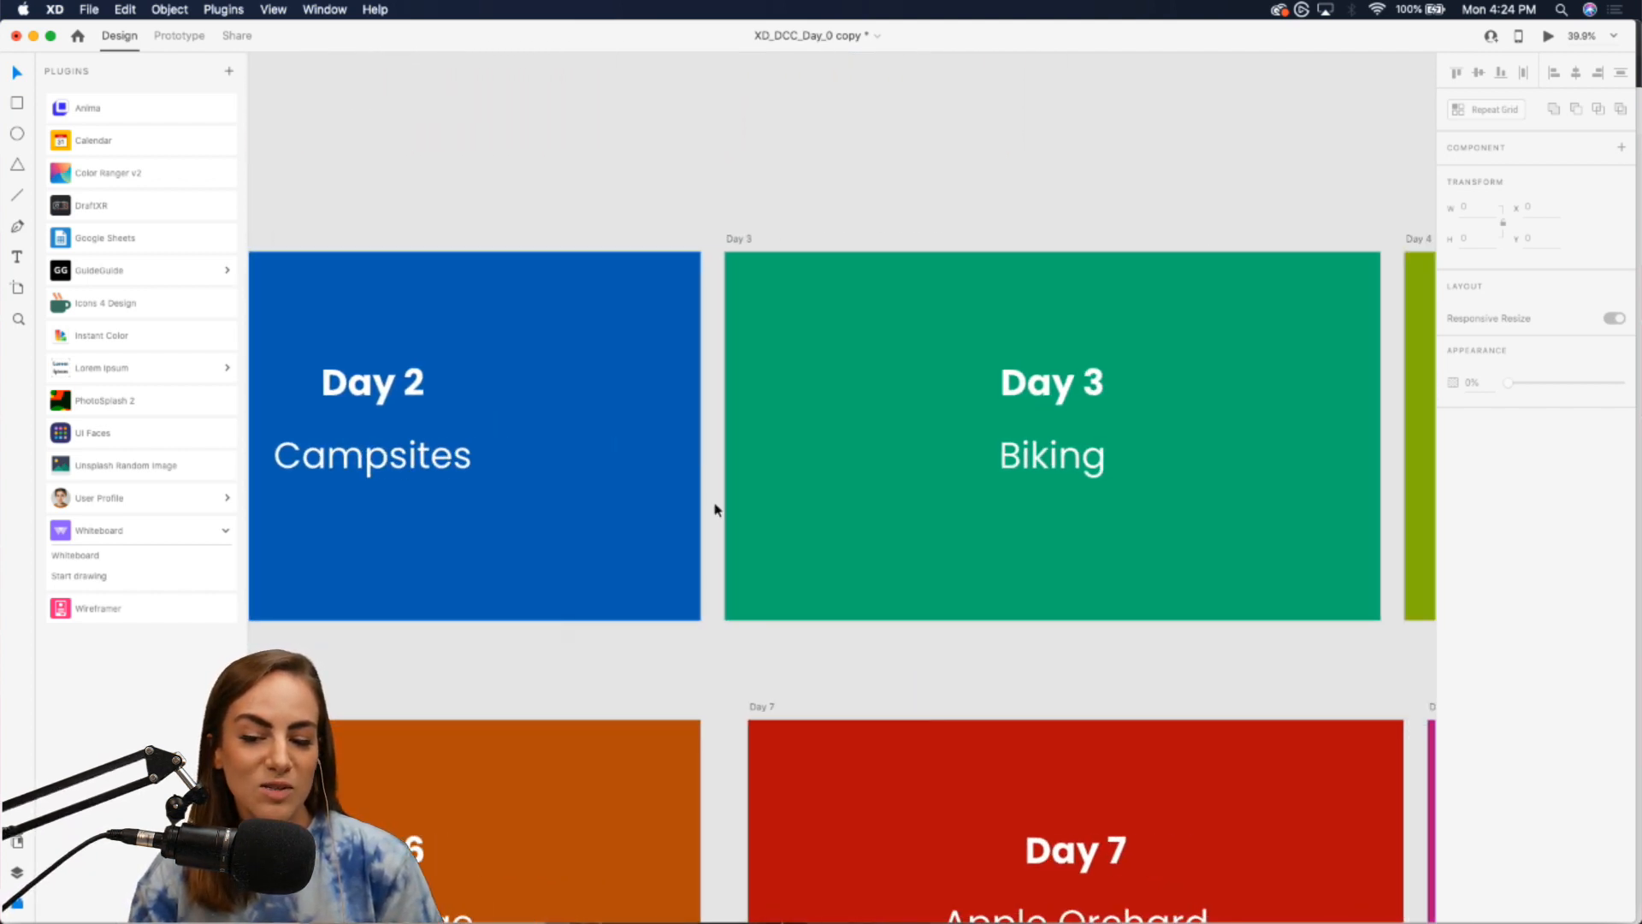
pyautogui.hscroll(2, 715, 509)
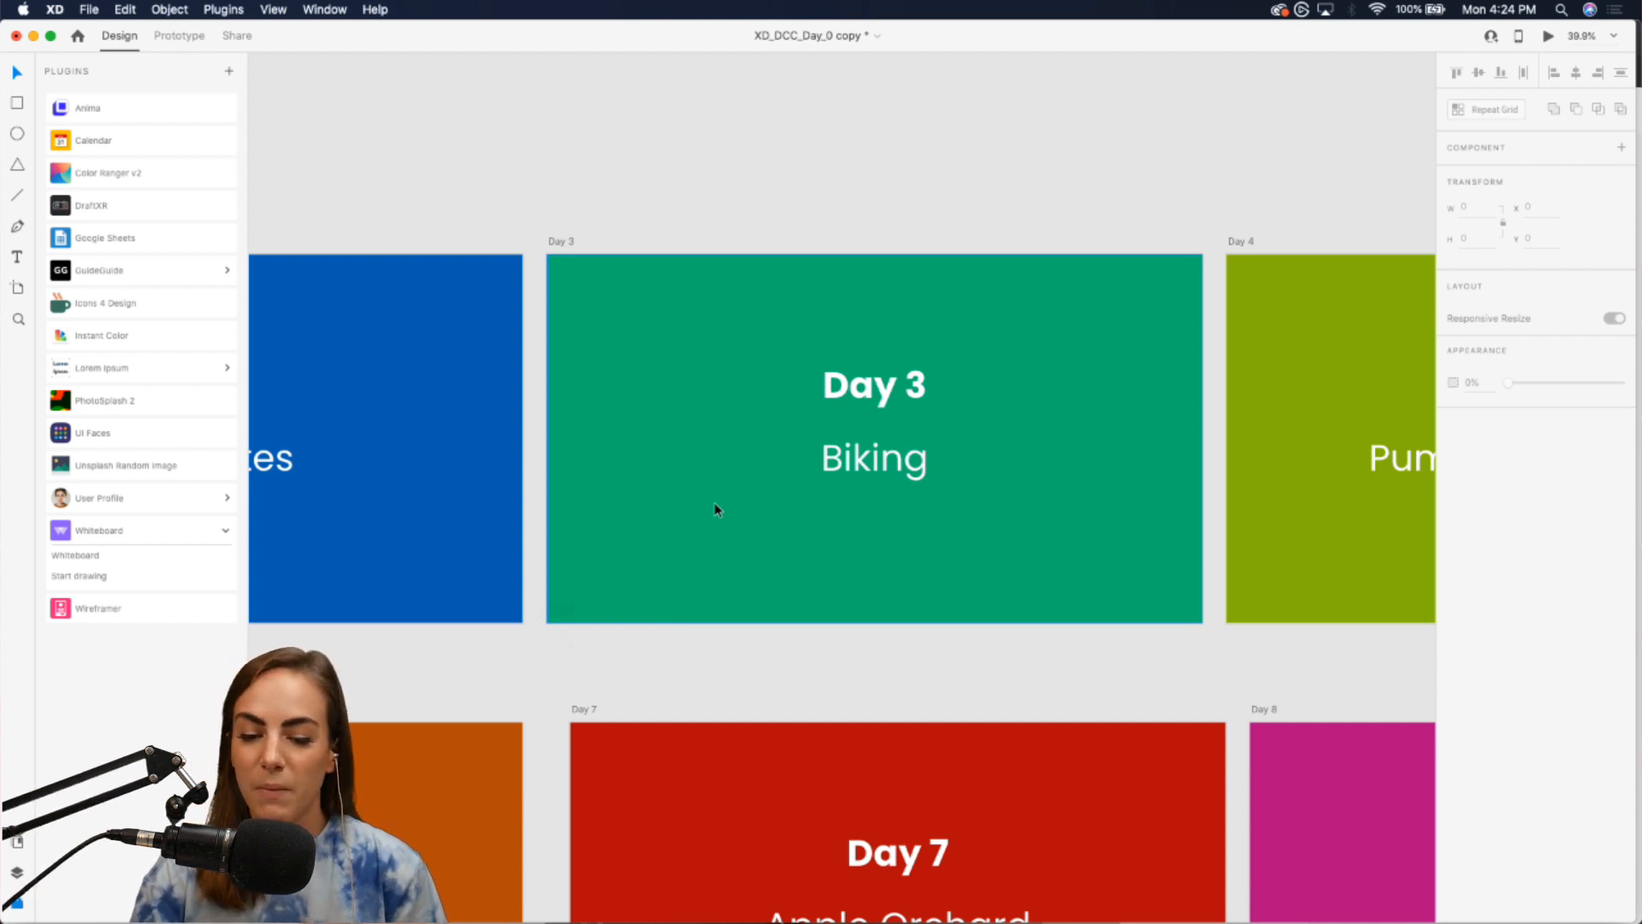
pyautogui.hscroll(10, 715, 509)
pyautogui.hscroll(2, 715, 510)
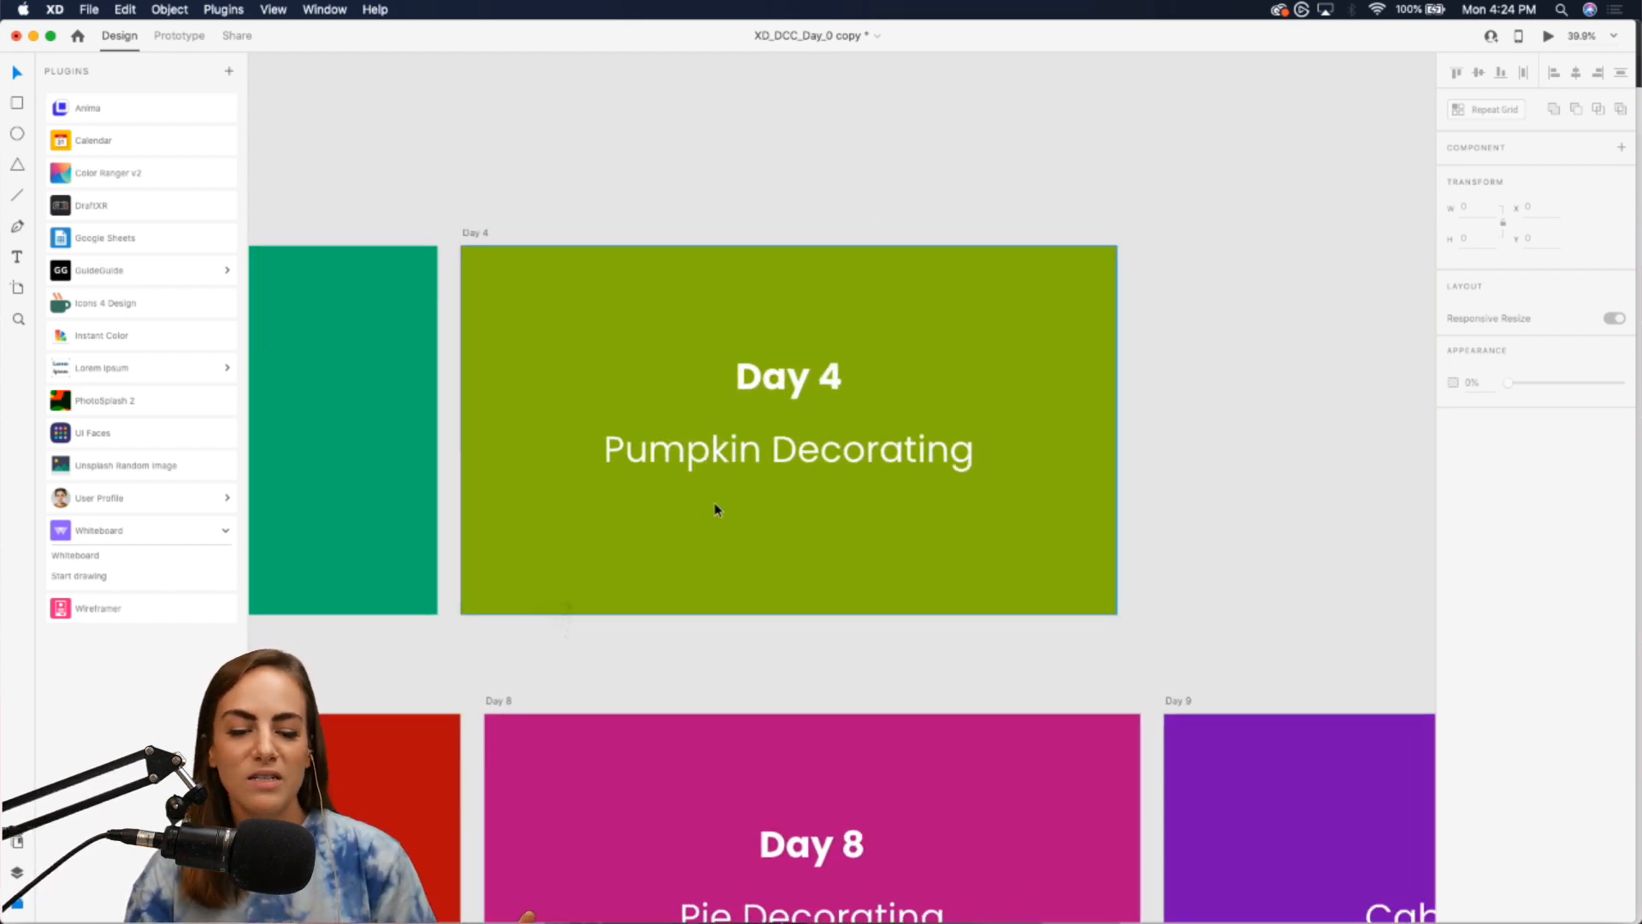
# - Review the prompt topics on the Day 5 to Day 9 artboards, then look over the challenge artboards beside the Day 0 brief
pyautogui.hscroll(-15, 715, 510)
pyautogui.scroll(-3, 715, 510)
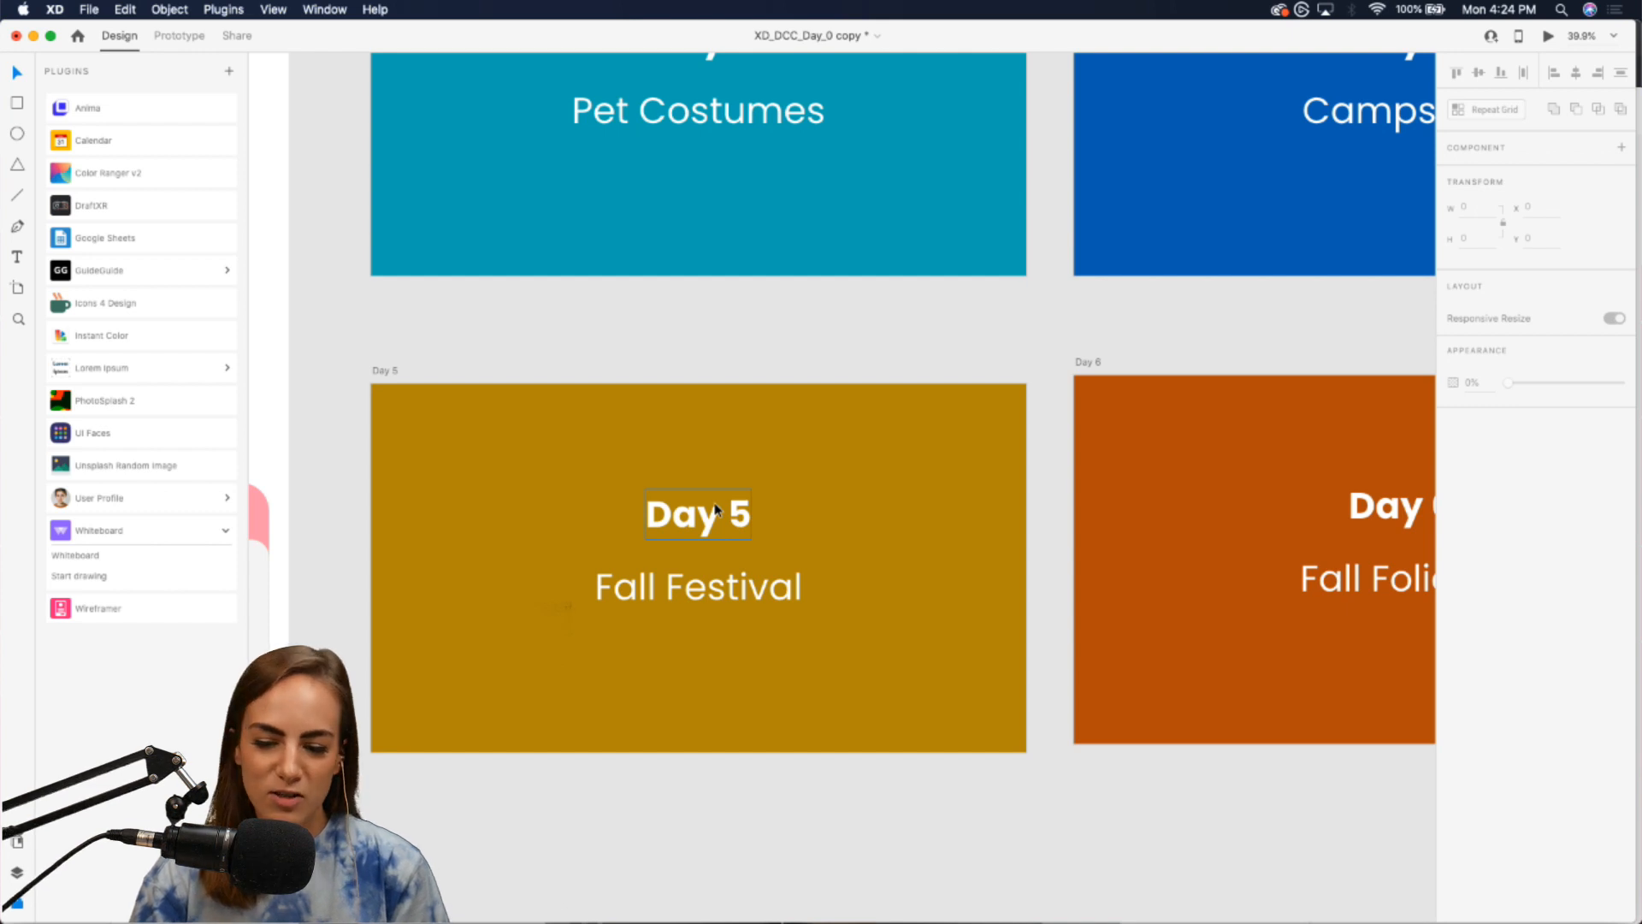
pyautogui.hscroll(18, 715, 510)
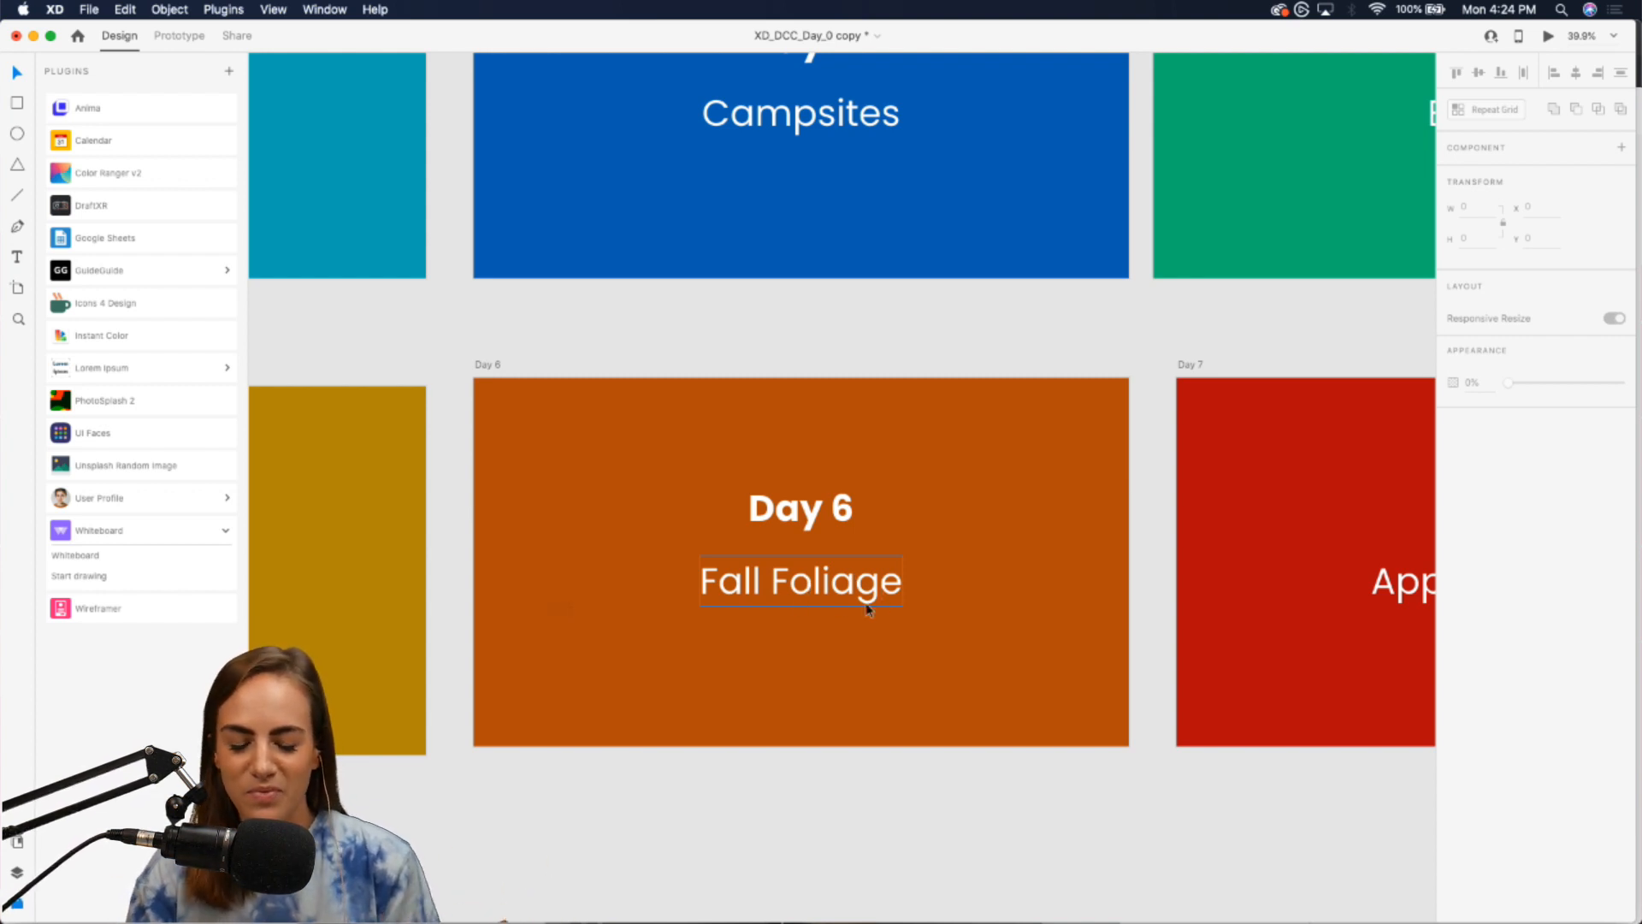
pyautogui.hscroll(7, 865, 602)
pyautogui.hscroll(15, 865, 602)
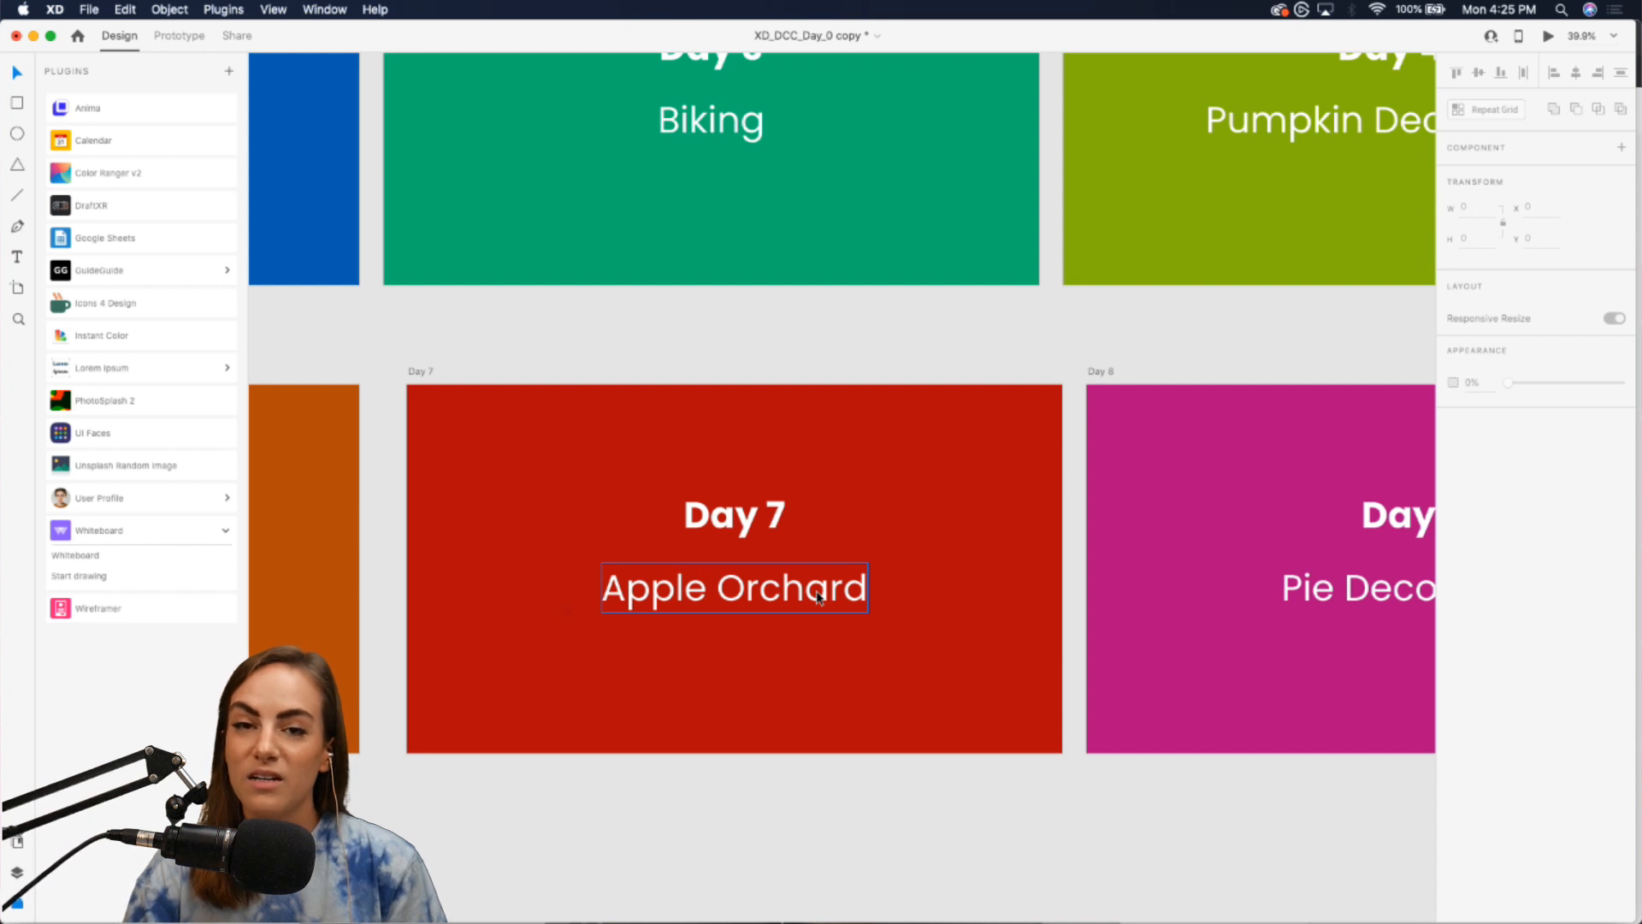
pyautogui.hscroll(14, 819, 596)
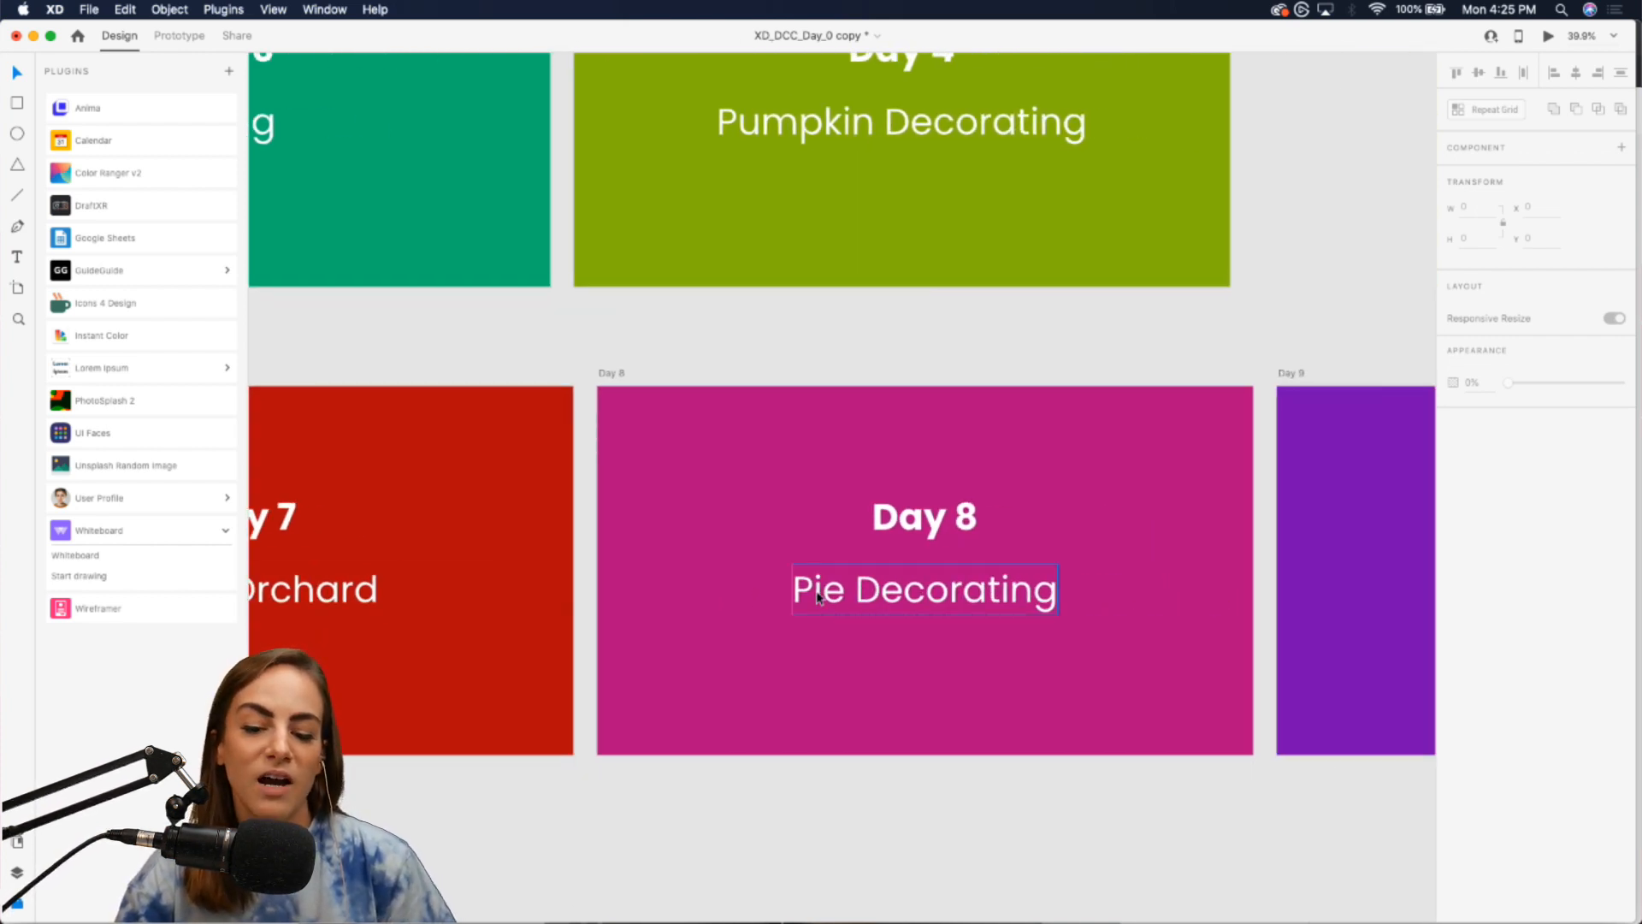
pyautogui.hscroll(17, 818, 596)
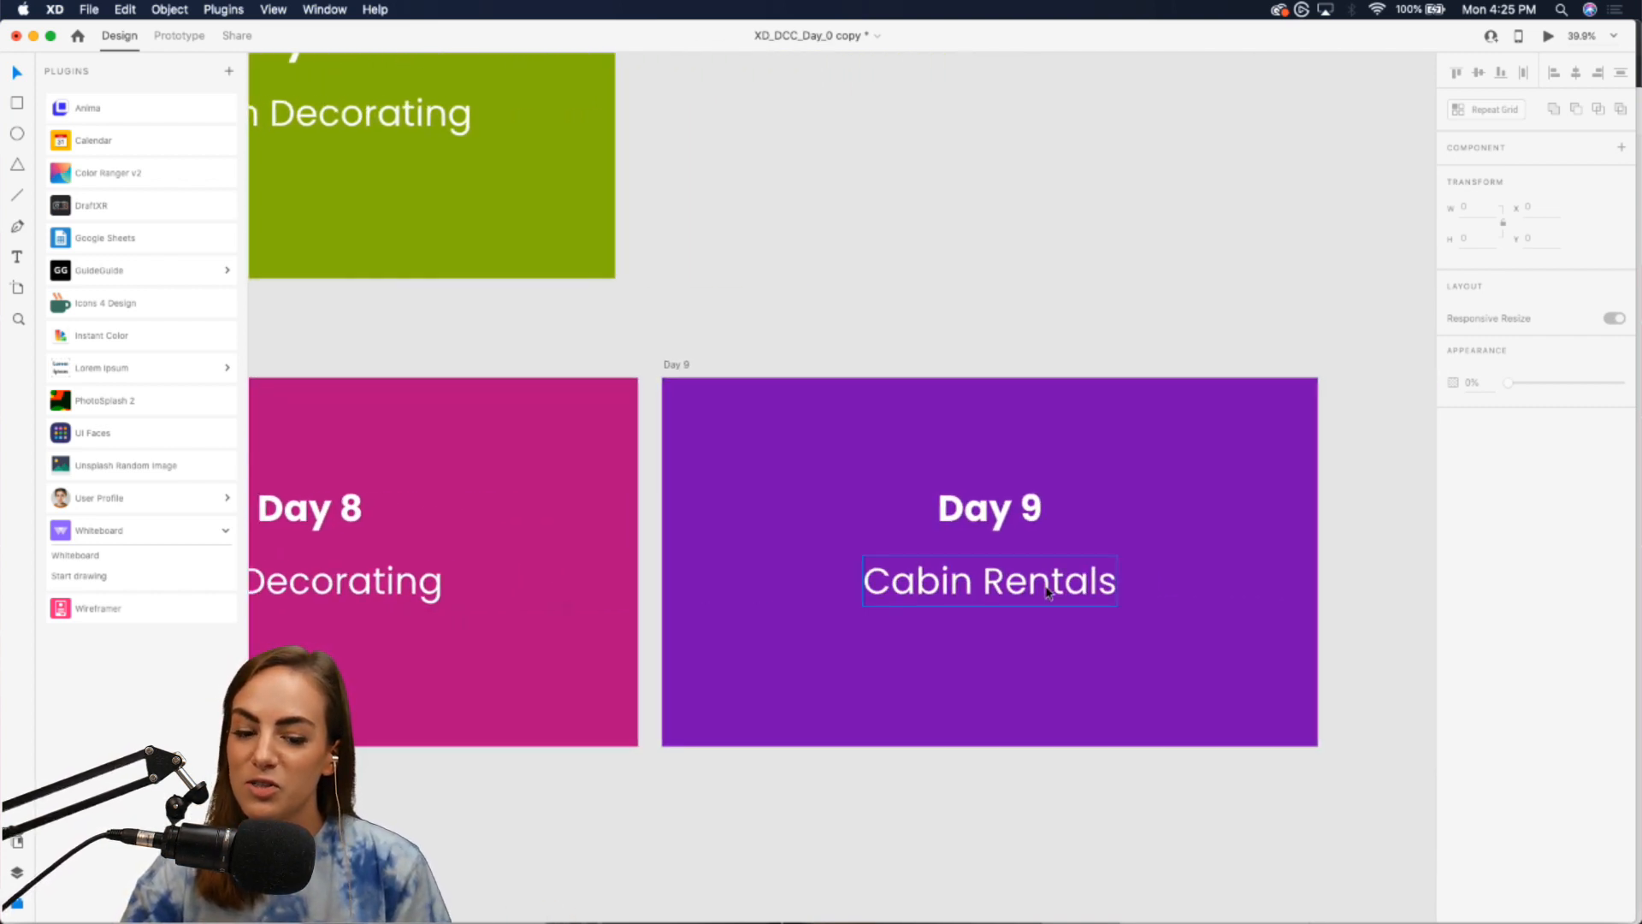
pyautogui.scroll(-5, 1046, 592)
pyautogui.hscroll(-10, 1047, 592)
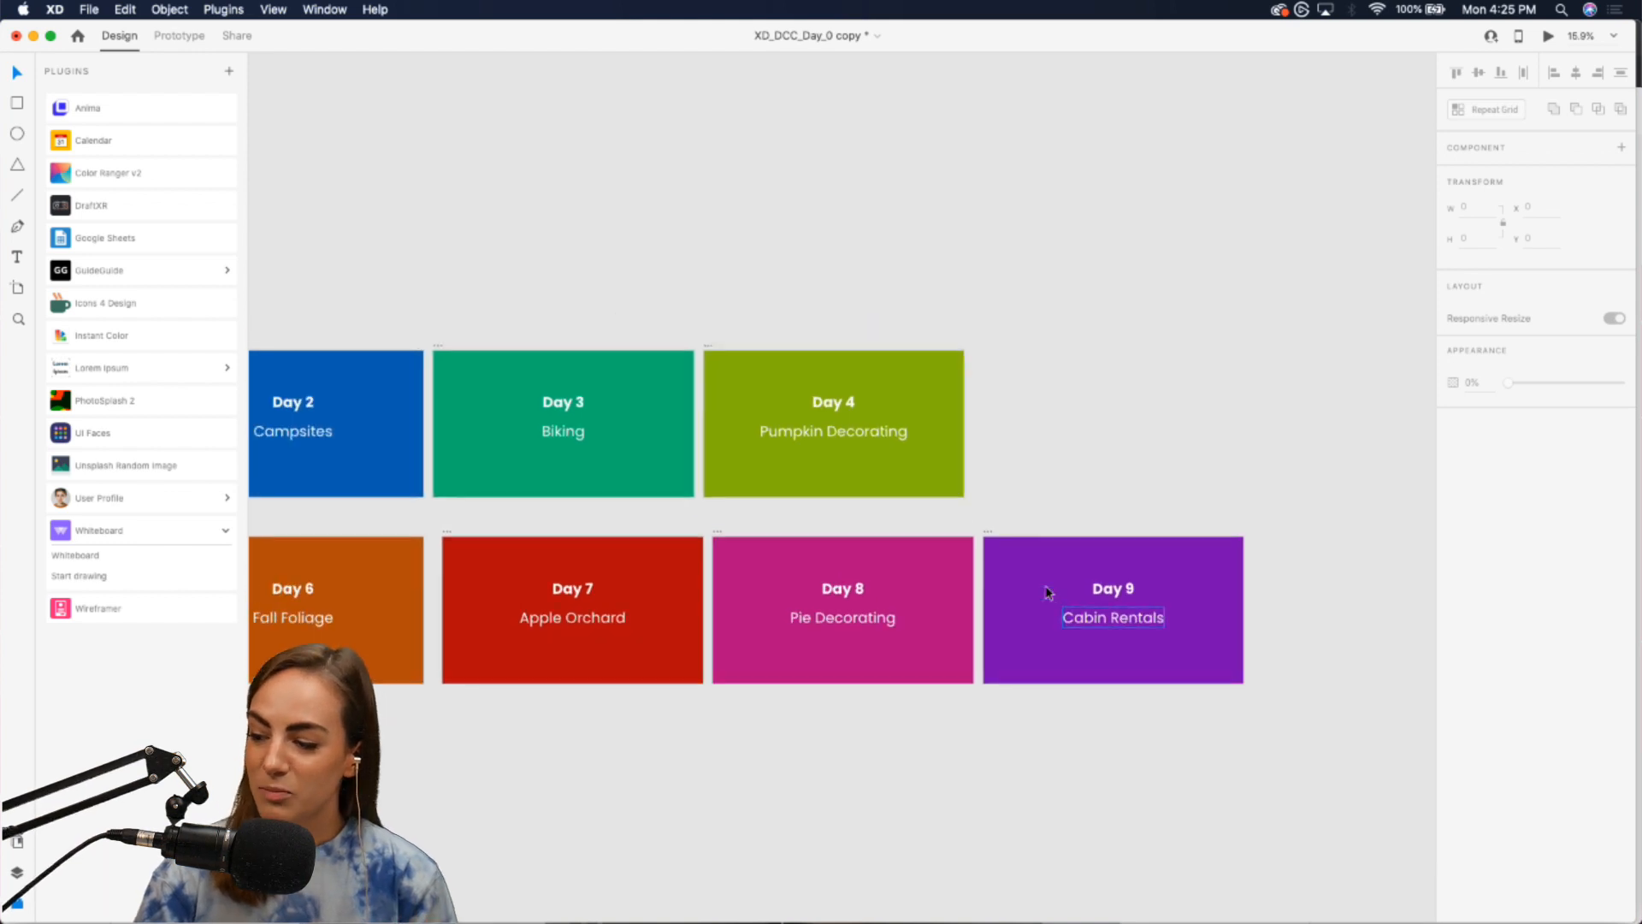
pyautogui.hscroll(-3, 1047, 592)
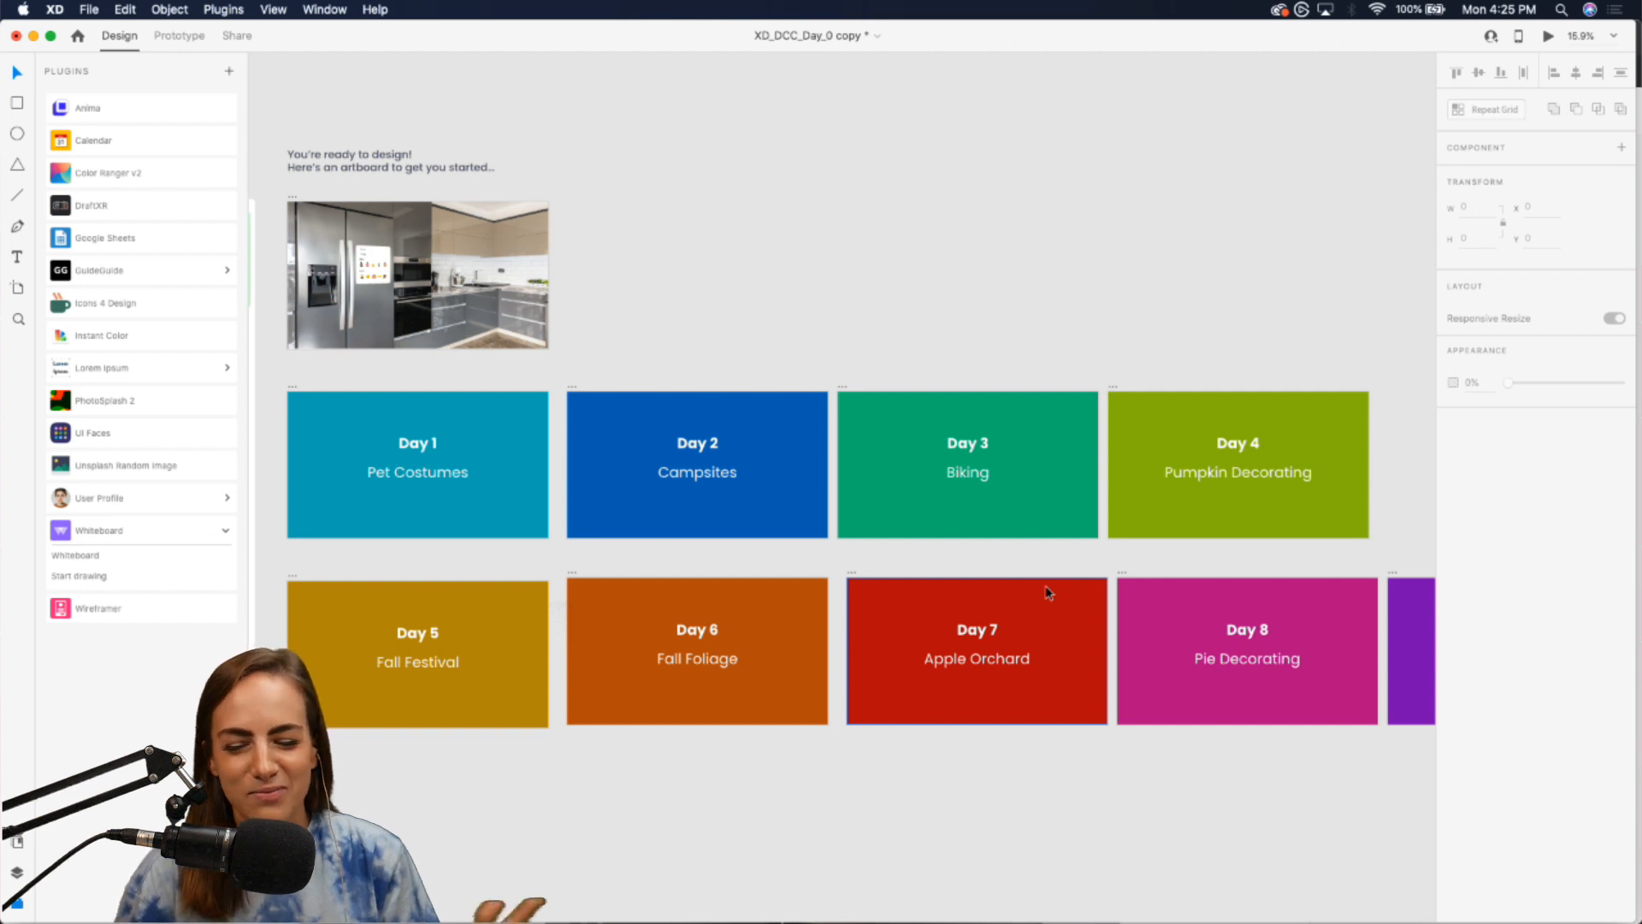
pyautogui.hscroll(-6, 1047, 592)
pyautogui.hscroll(-5, 1047, 592)
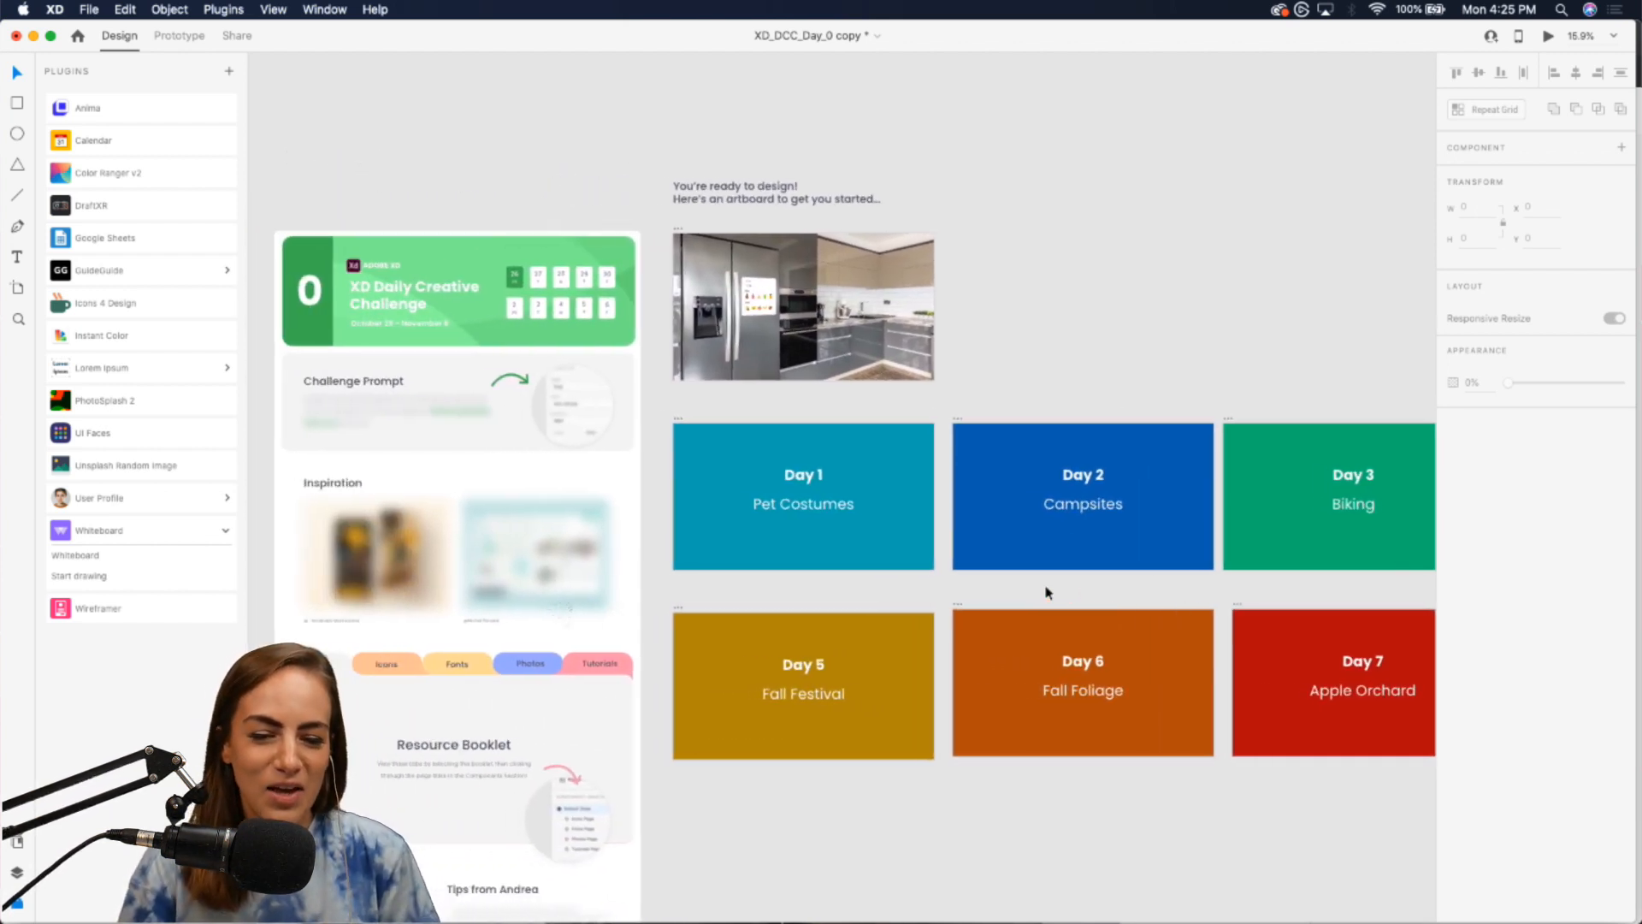